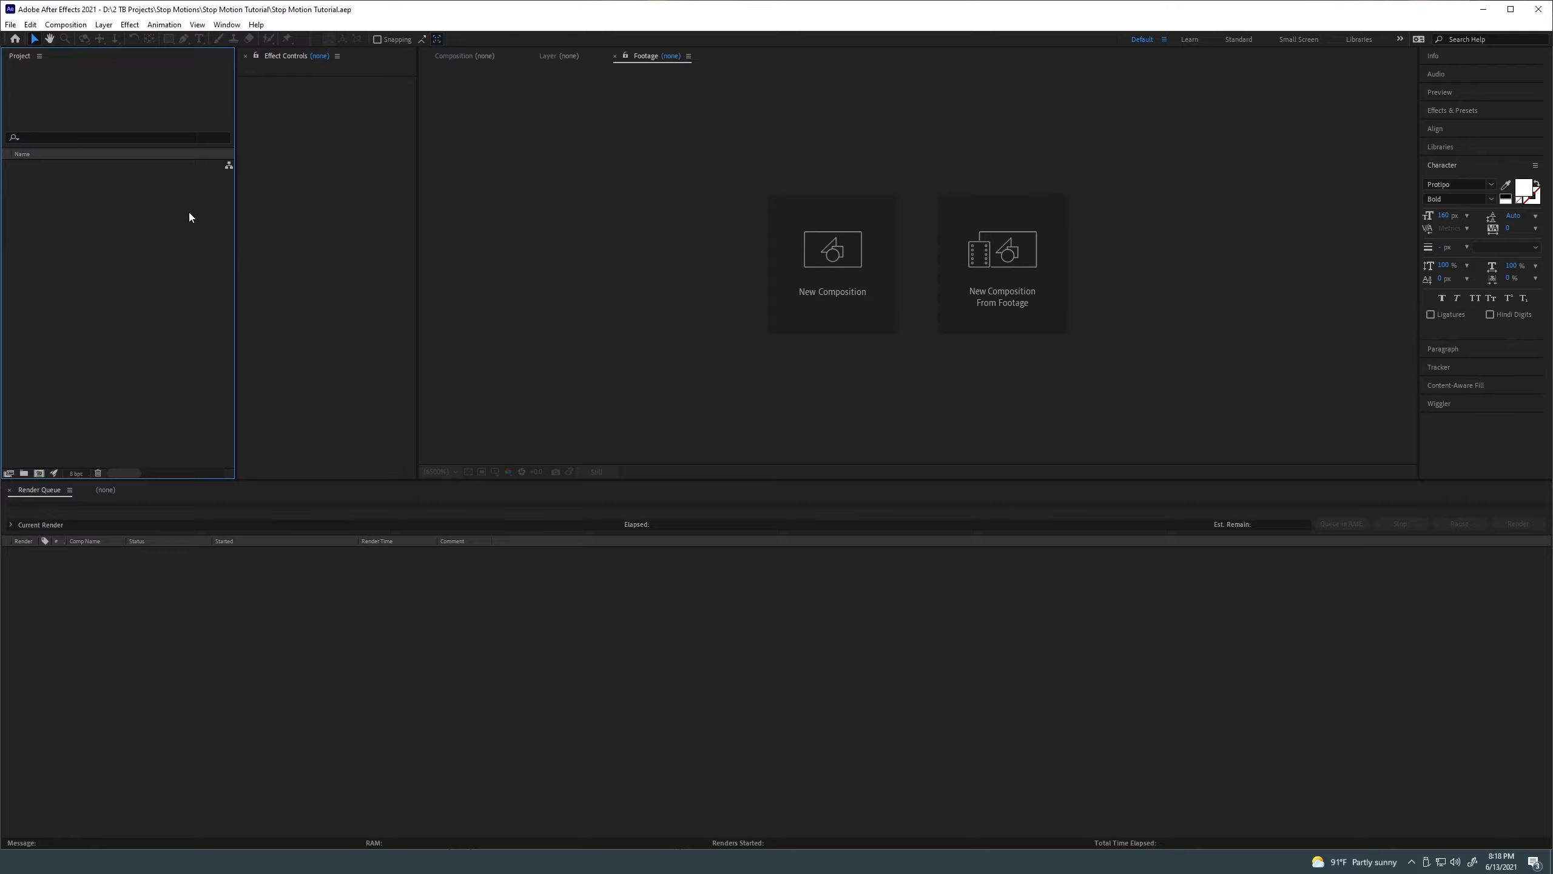
Import DSC02276.ARW through DSC02292.ARW from the Stop Motion Tutorial folder as a Camera Raw sequence
left_click(10, 24)
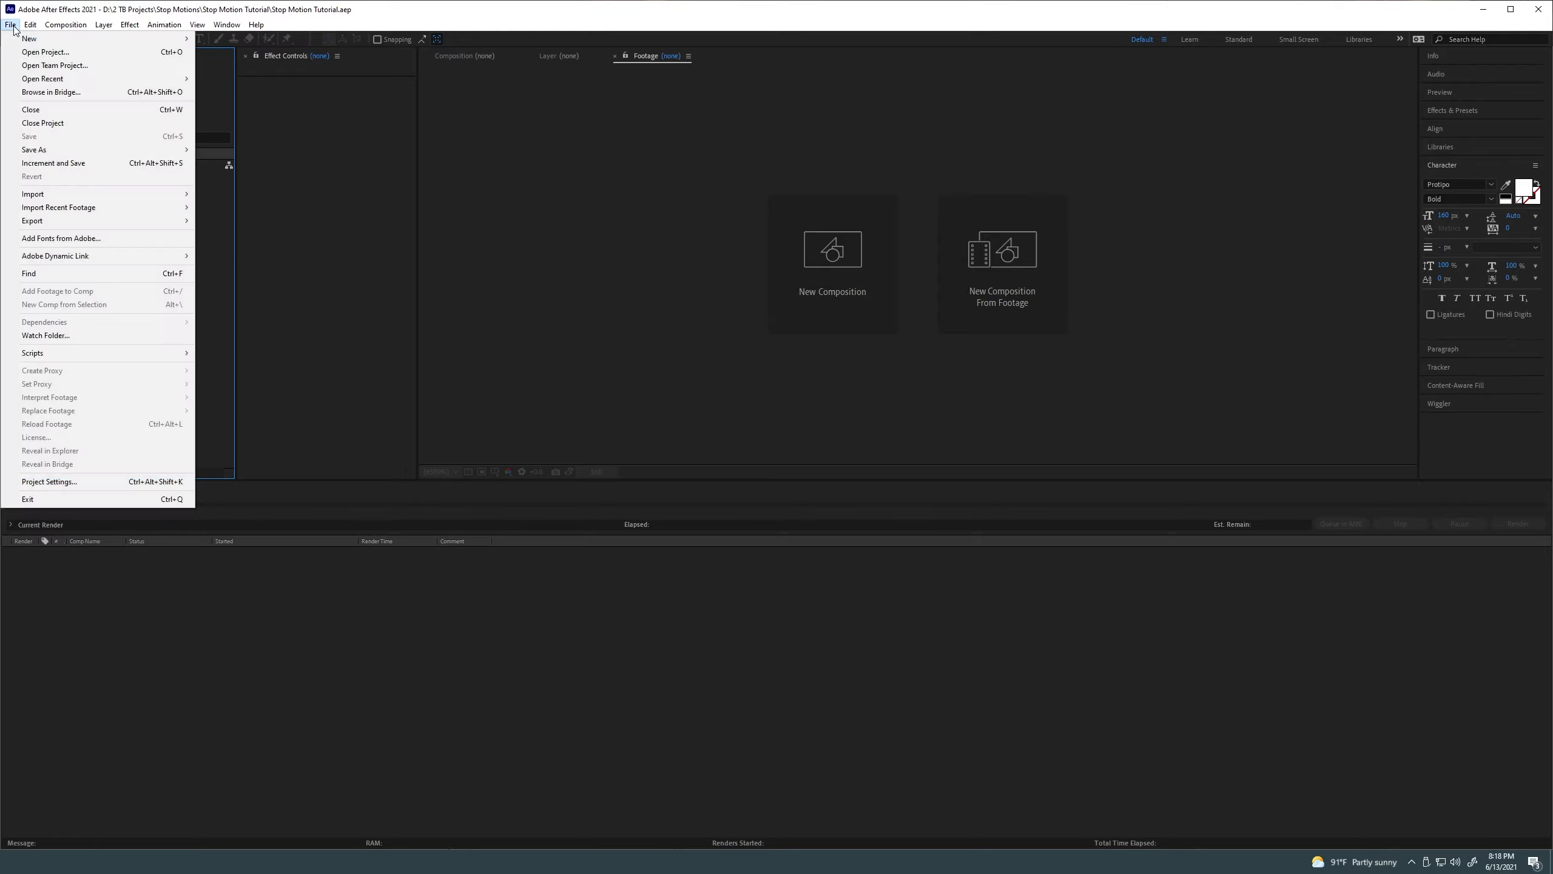
mouse_move(112, 193)
left_click(201, 193)
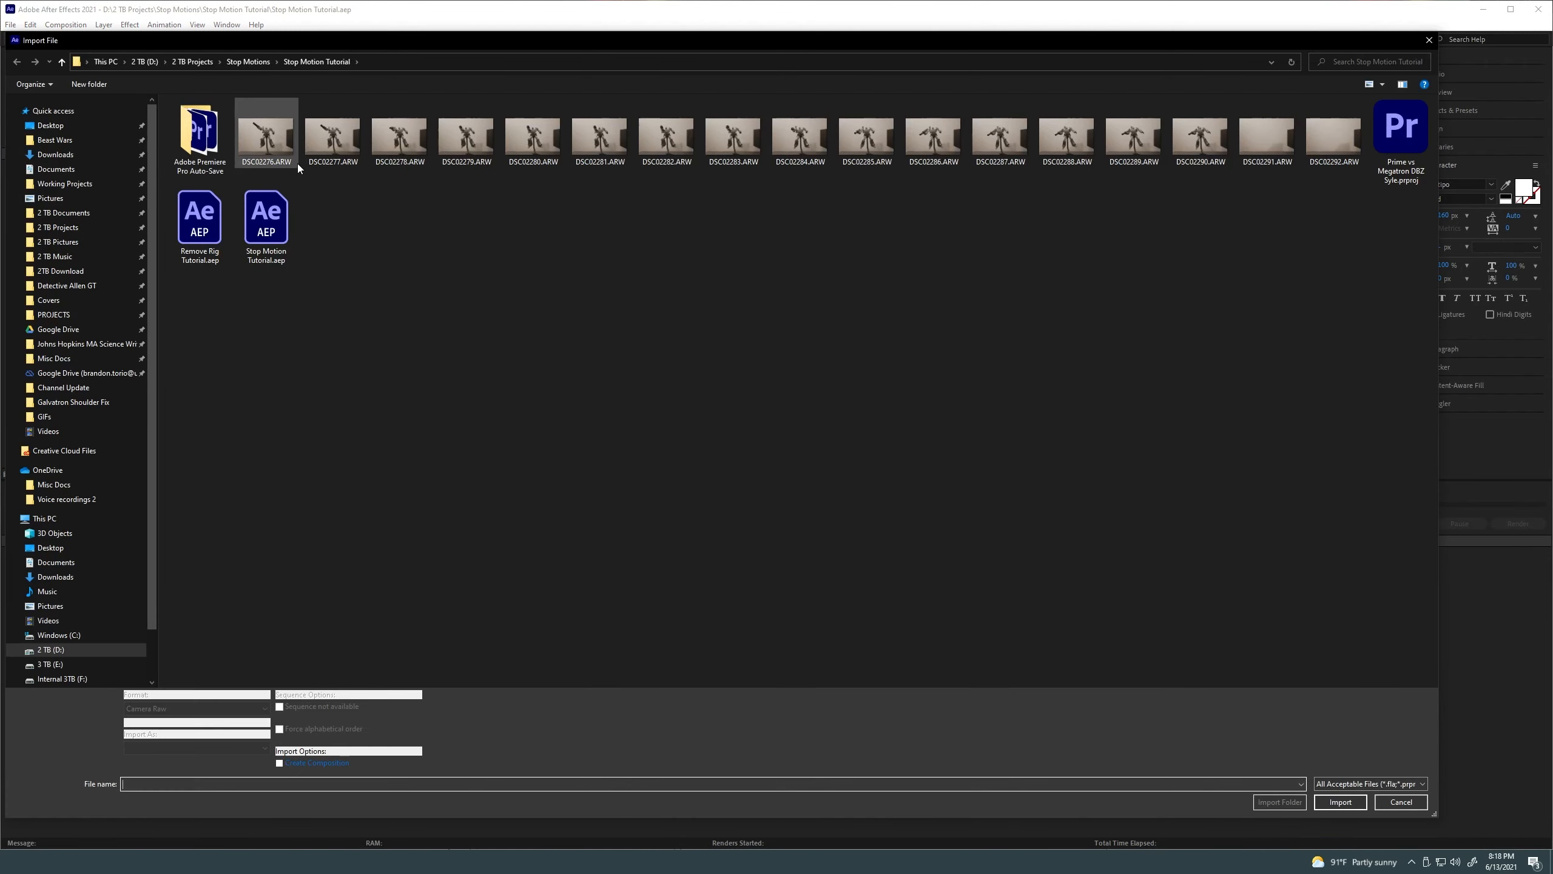
left_click(260, 158)
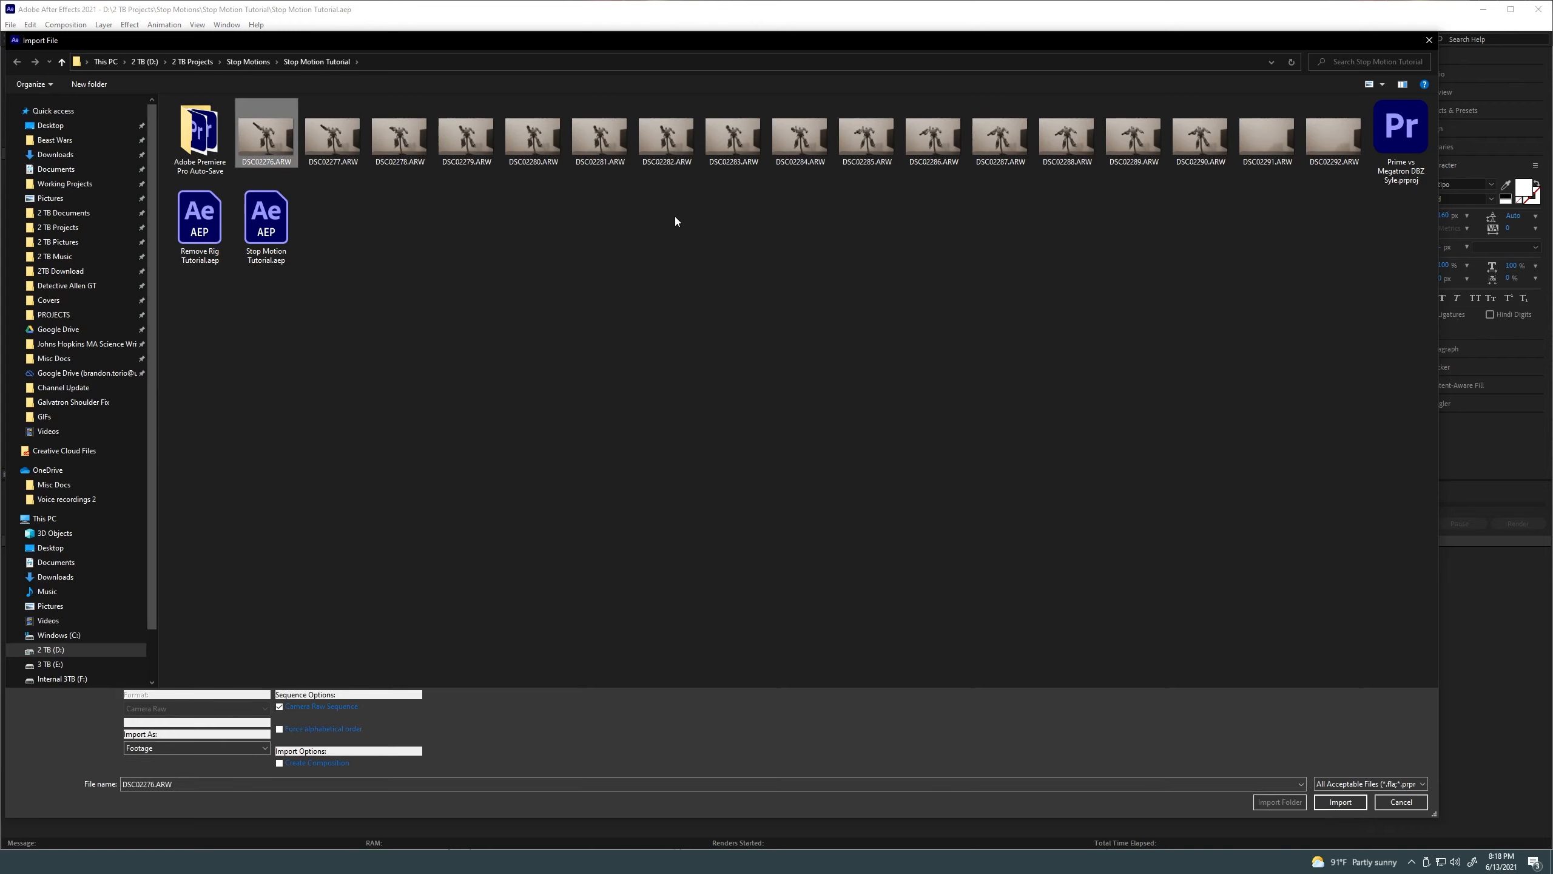
left_click(1318, 131, "shift")
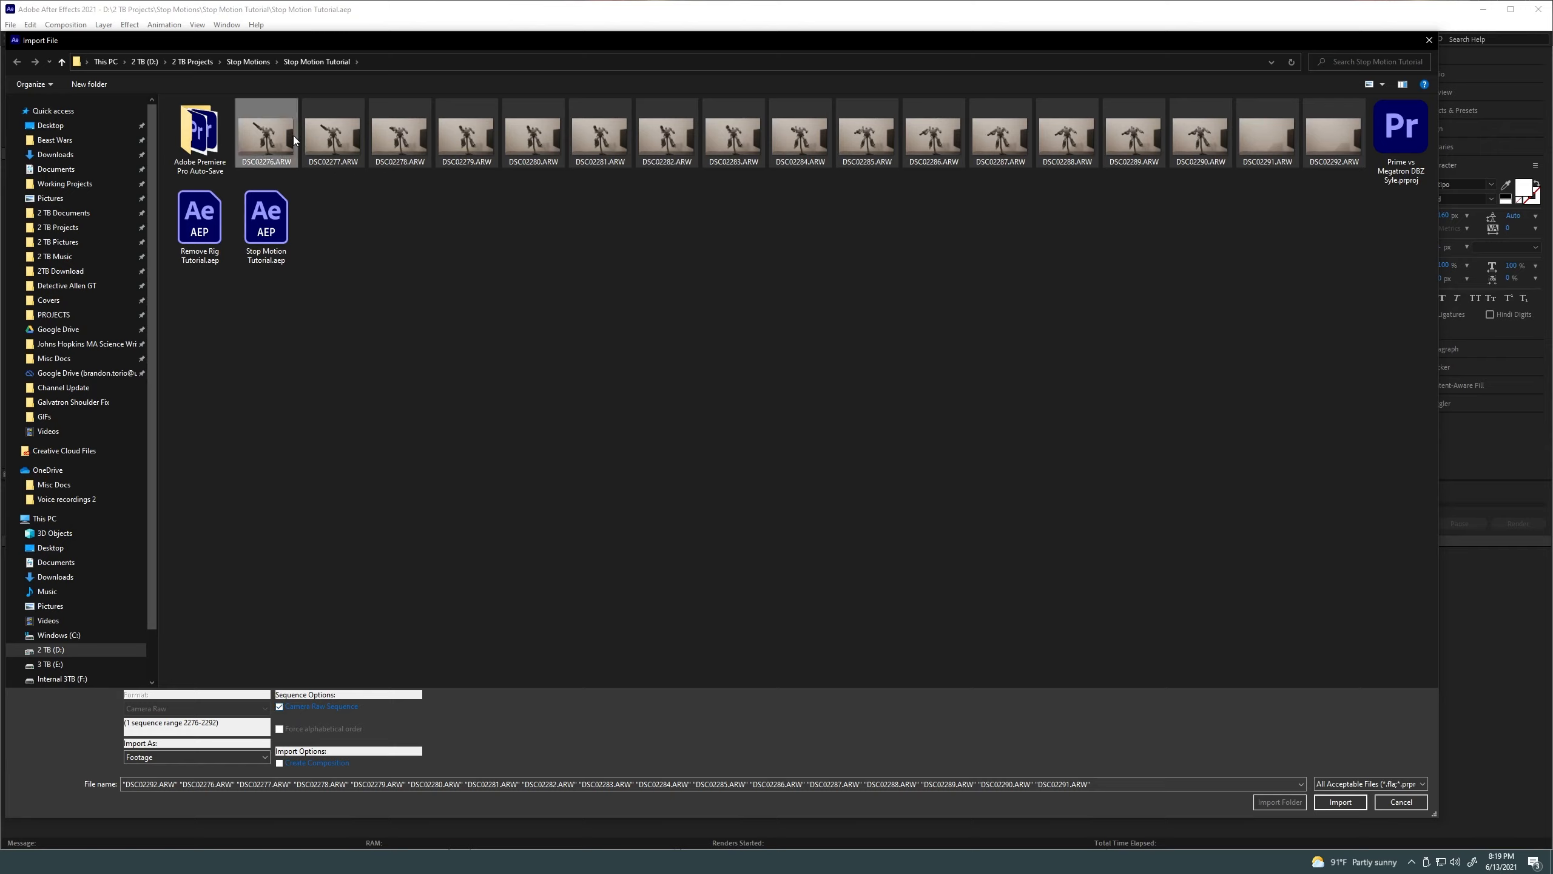
left_click(1347, 805)
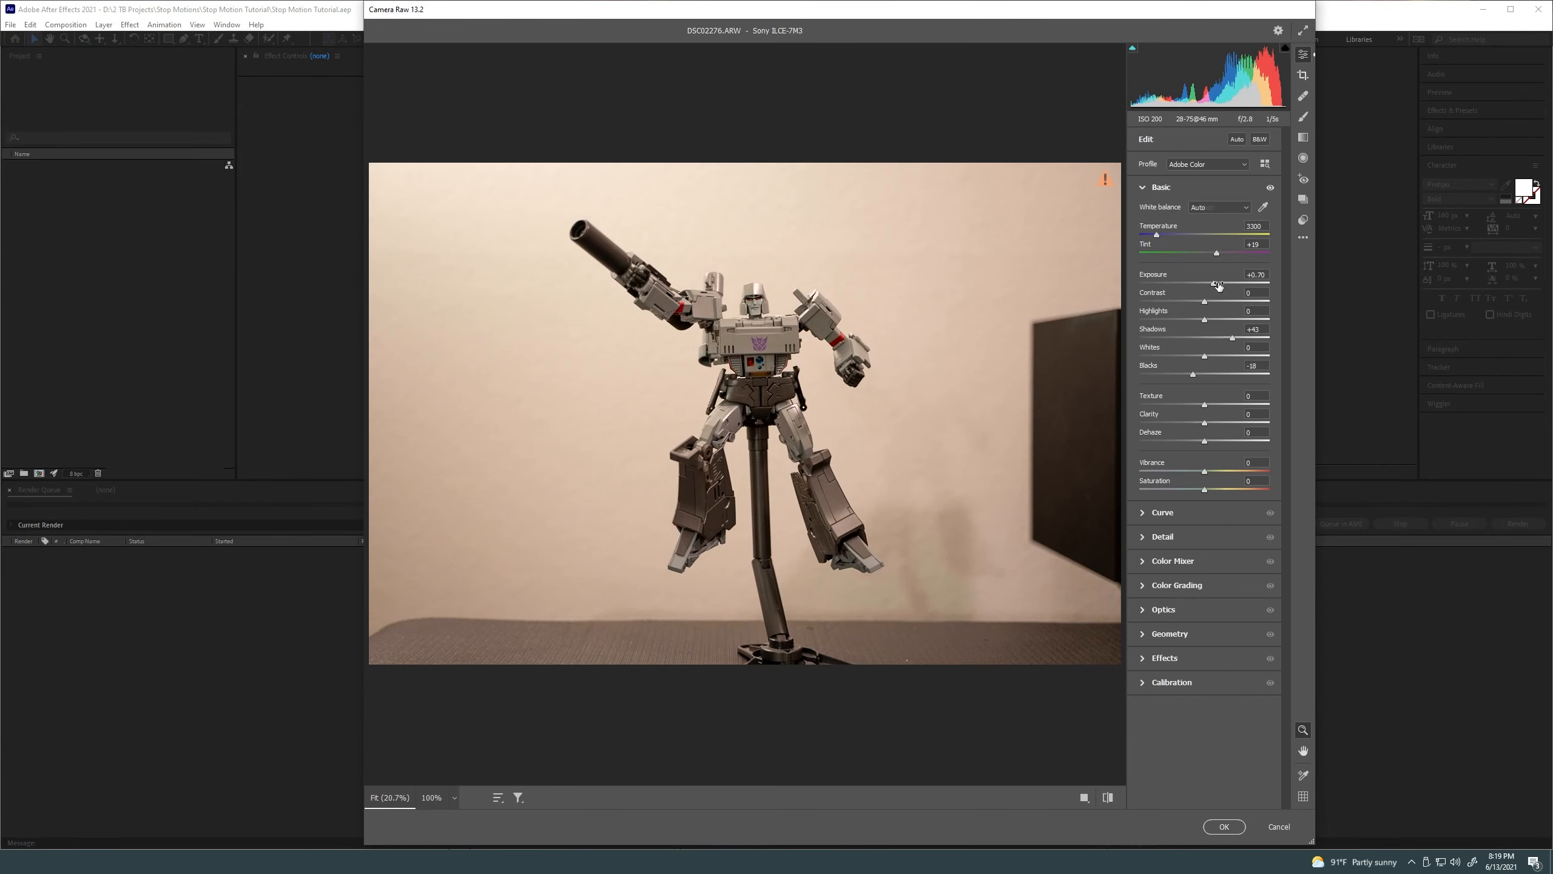
Try an exposure of +2.00 in Camera Raw, undo it, and accept the photo's raw settings
left_click_drag(1218, 283, 1231, 281)
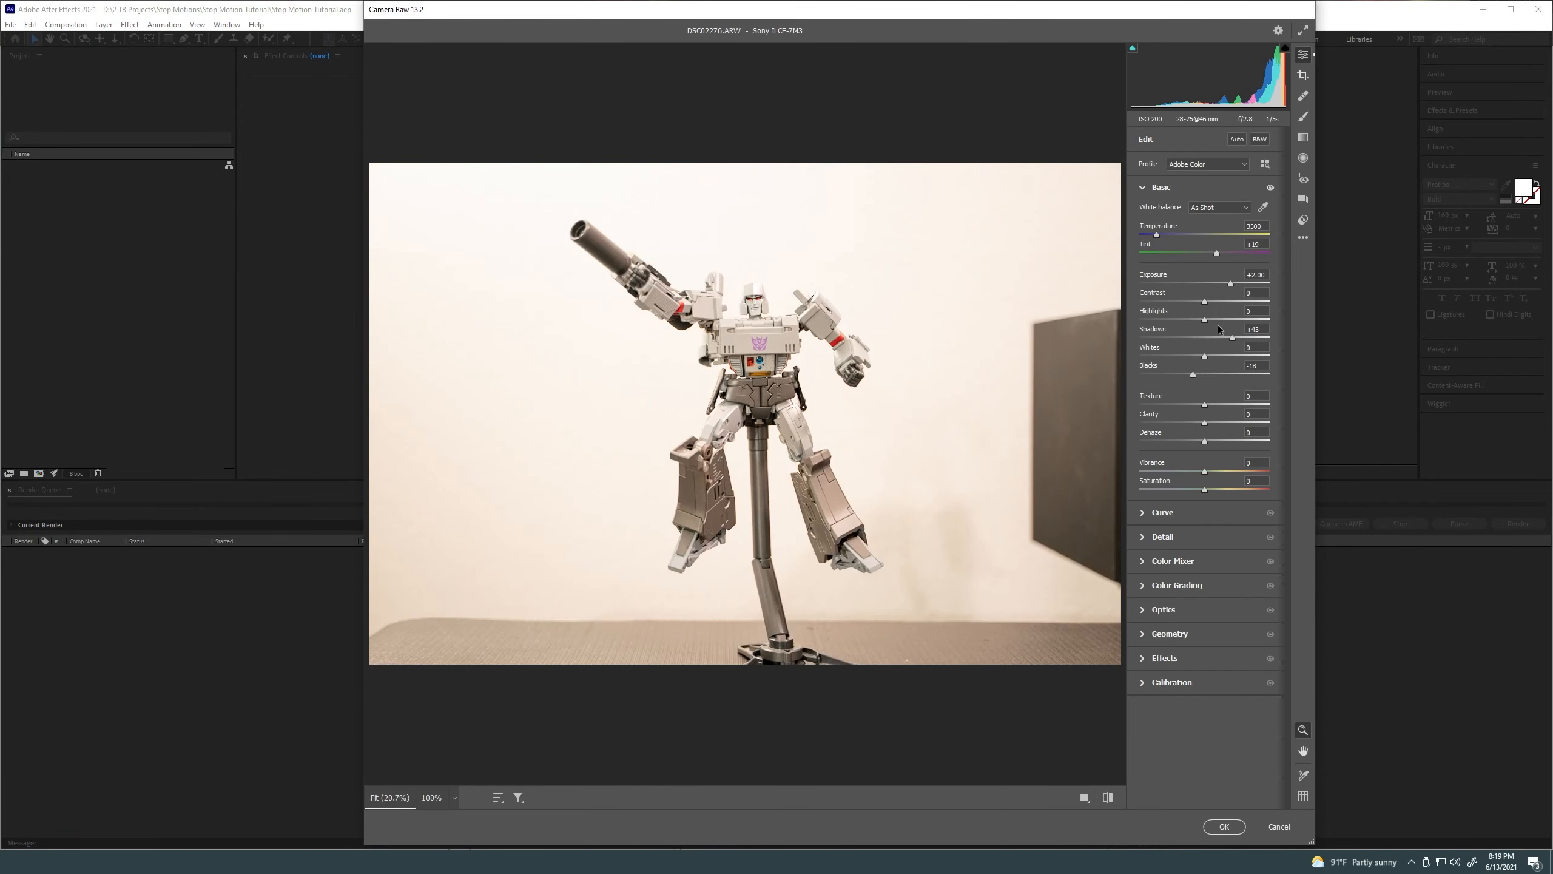
key("ctrl+z")
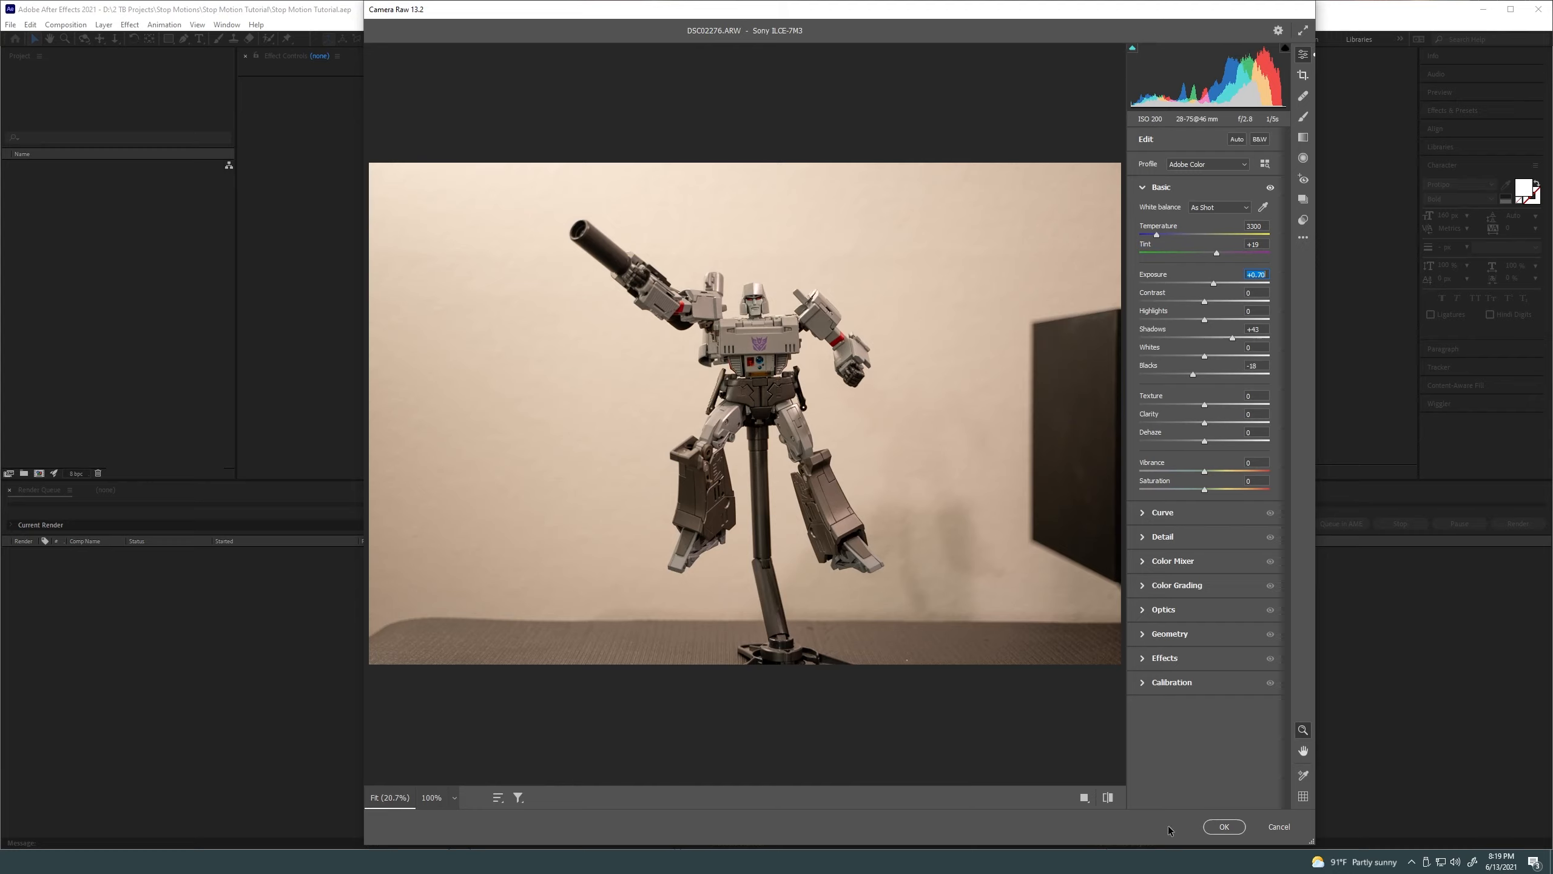
left_click(1224, 826)
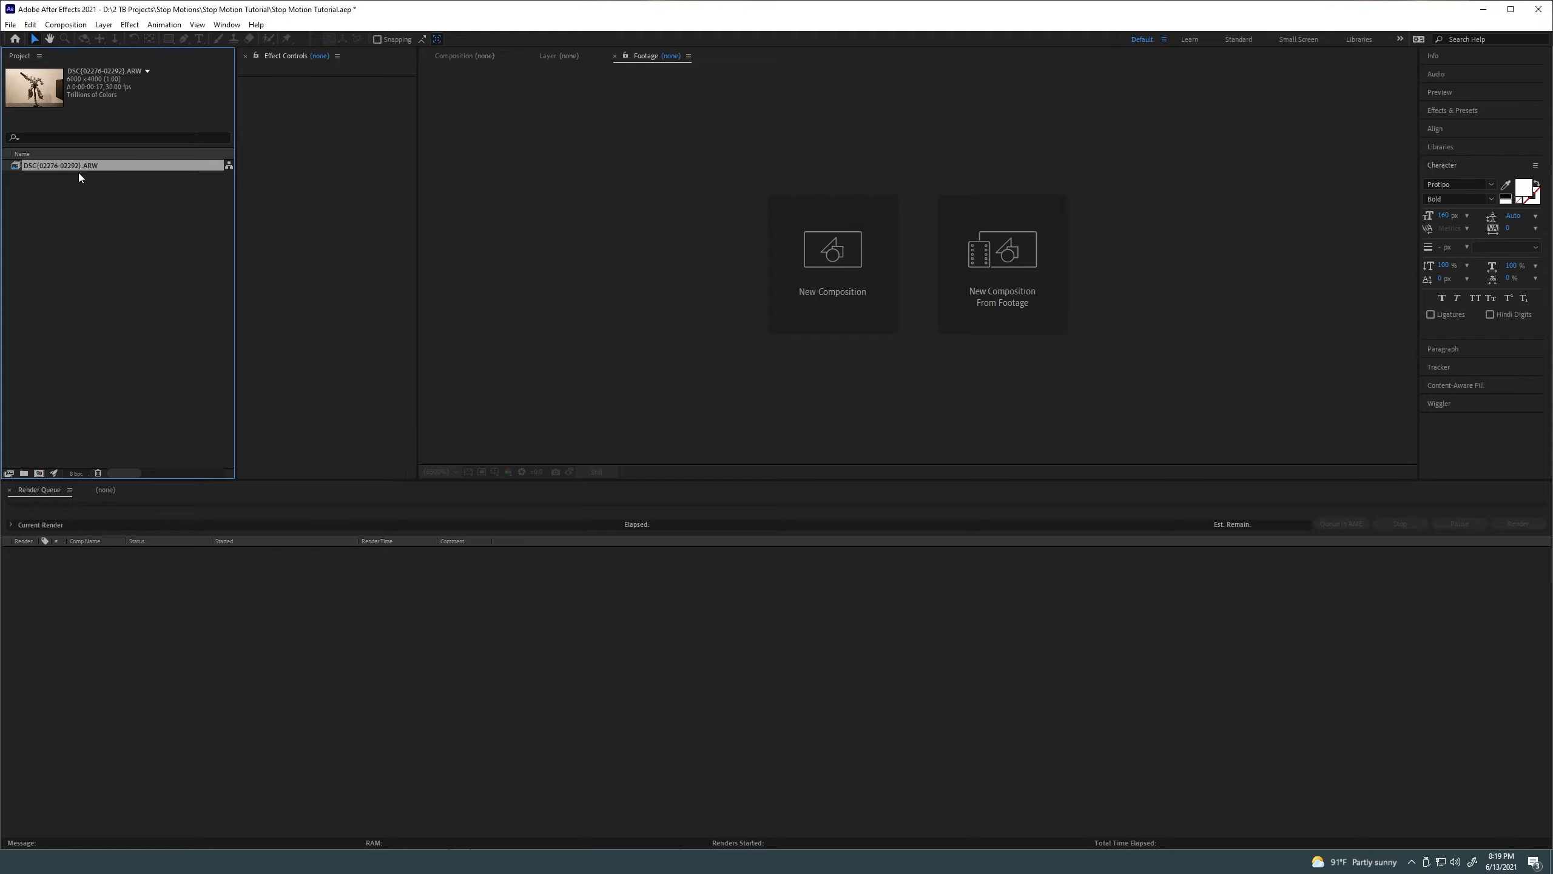
Open the imported ARW sequence in the footage viewer and scrub through its frames
double_click(116, 165)
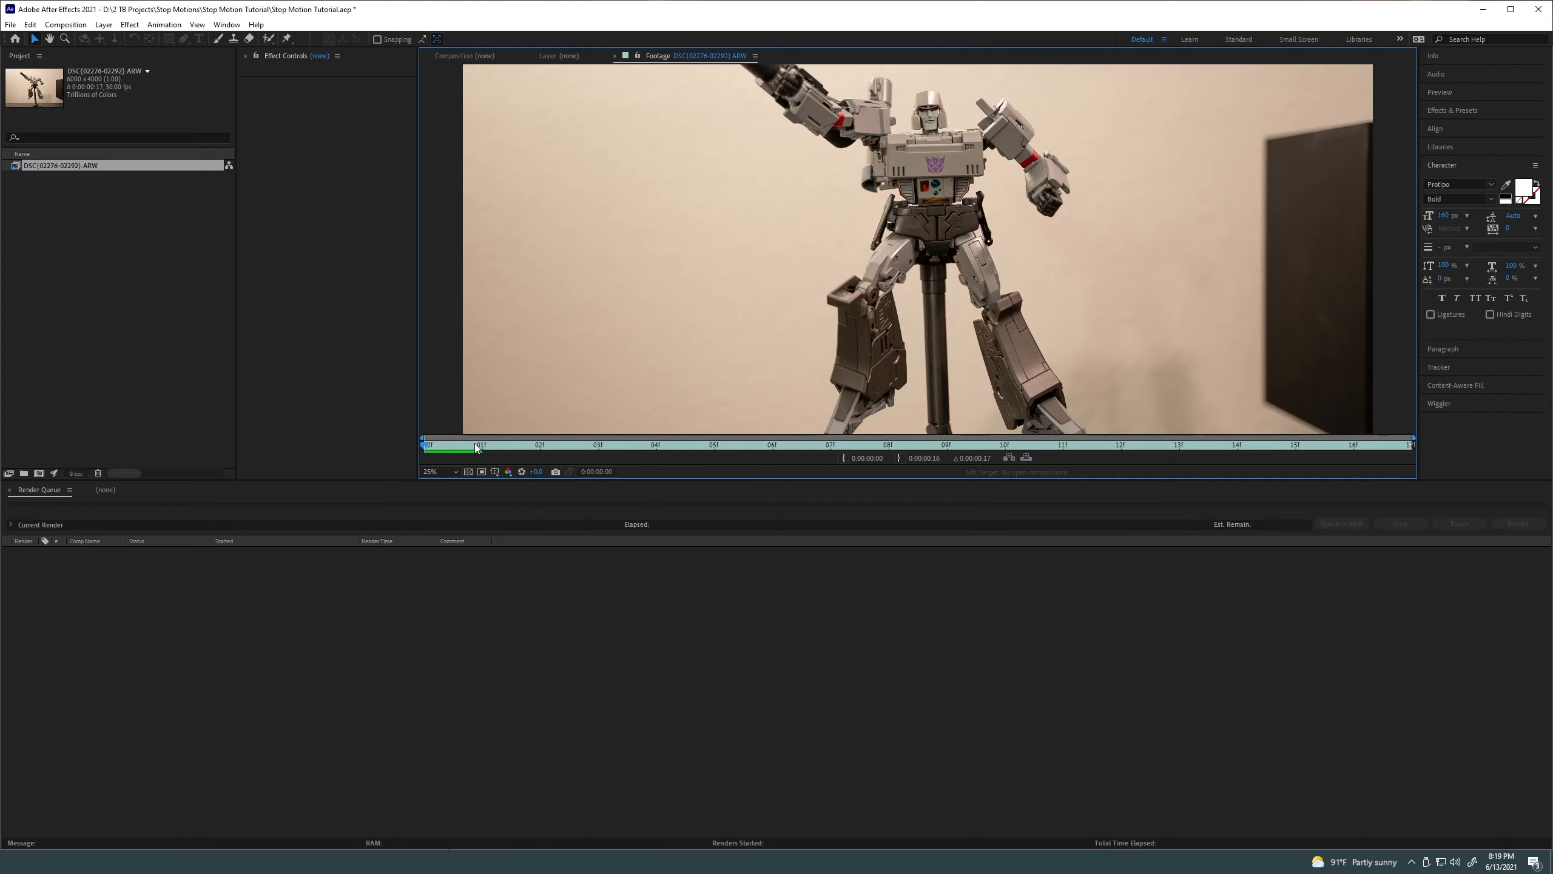
key("comma")
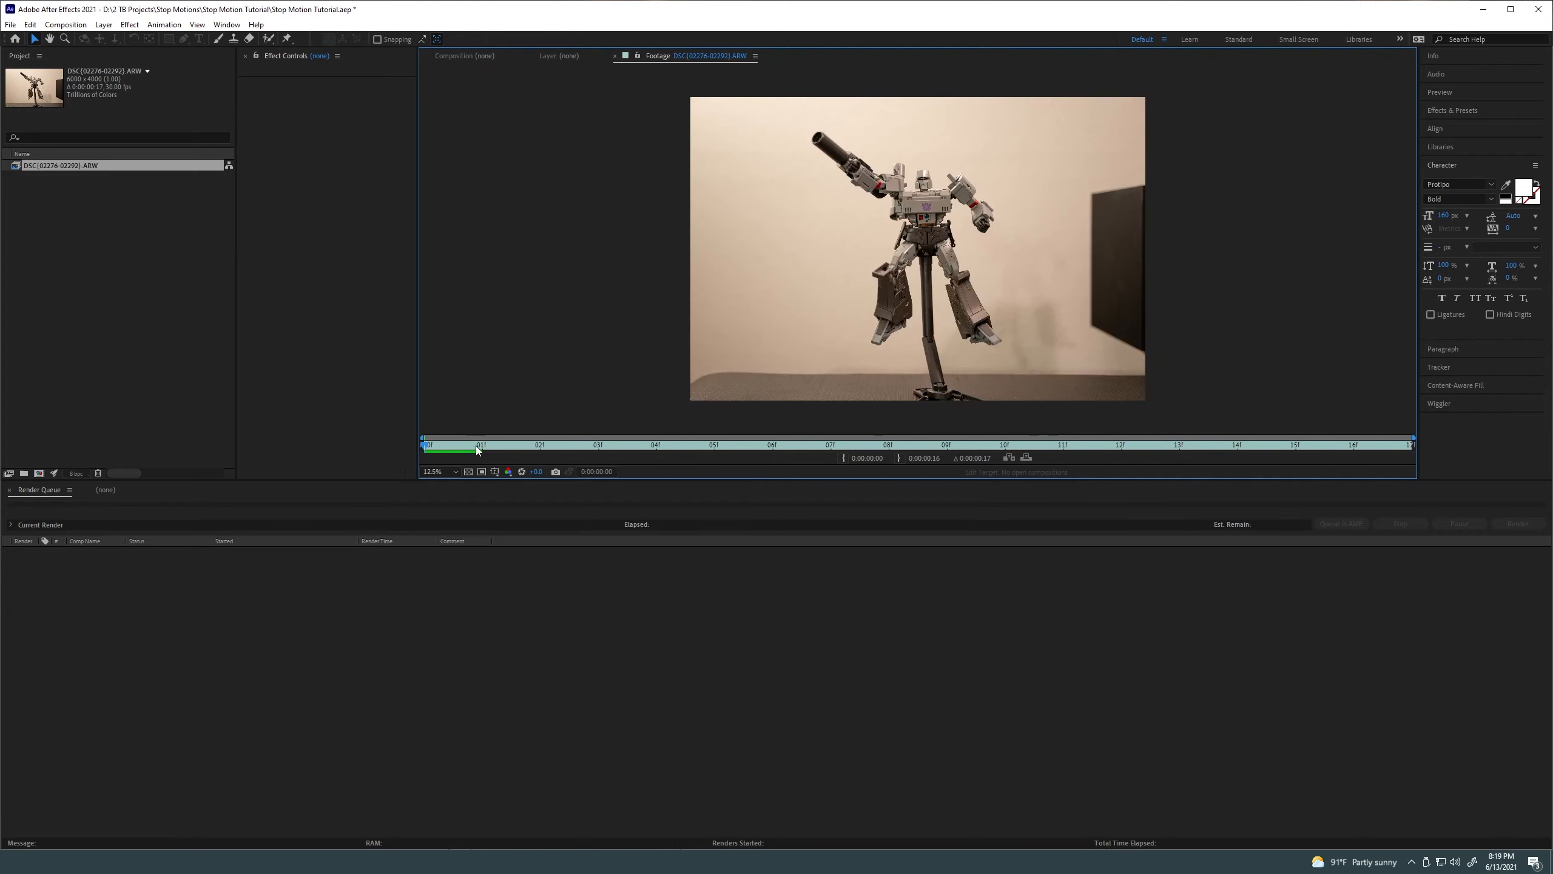
left_click(543, 444)
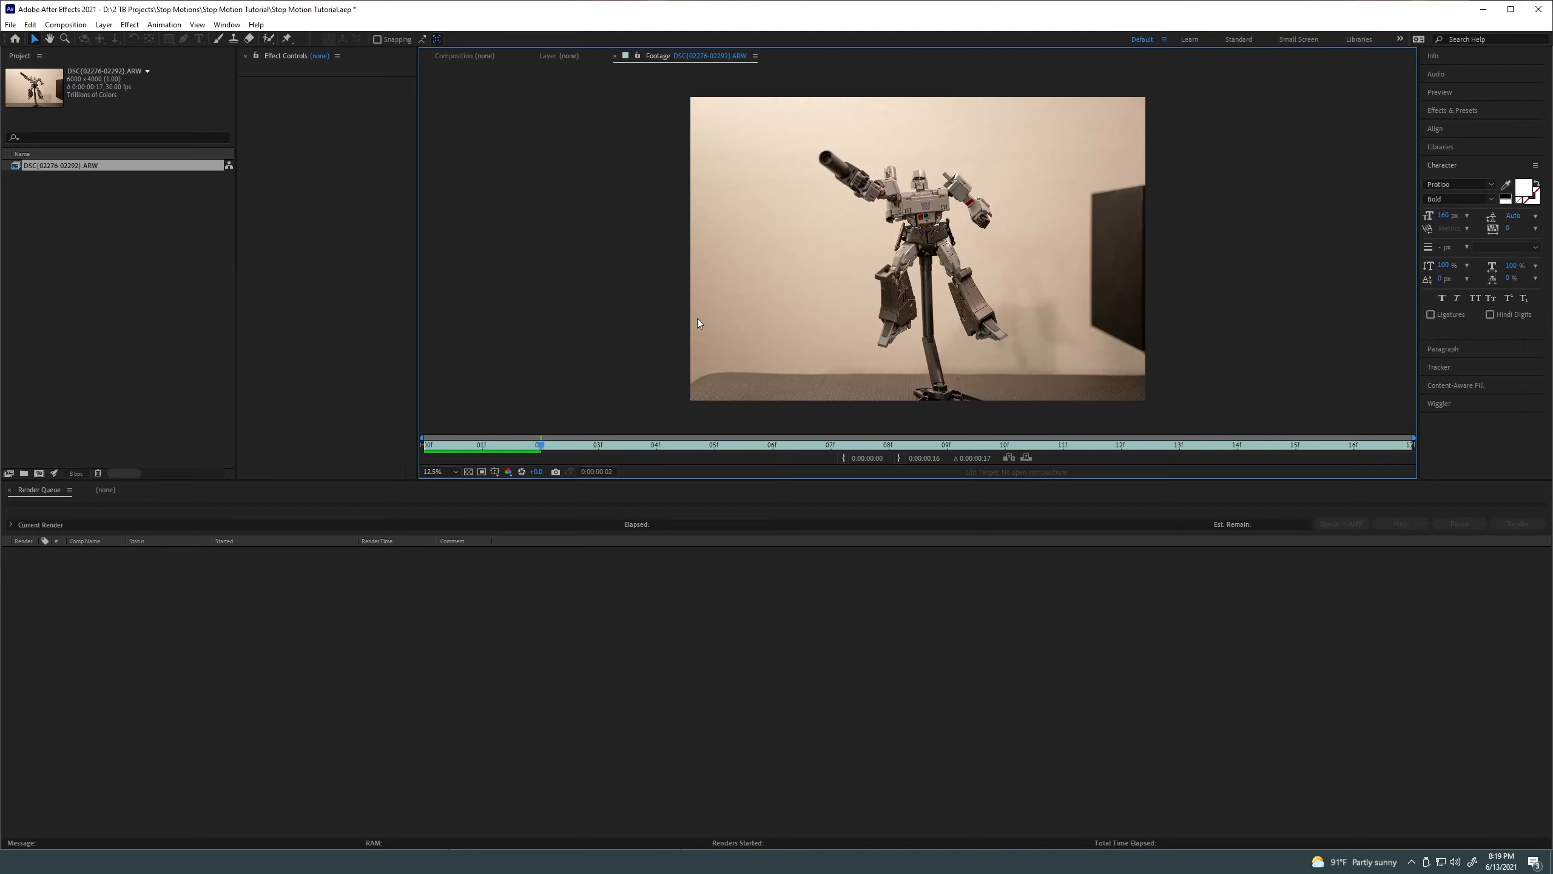
mouse_move(537, 438)
left_mouse_down()
mouse_move(432, 446)
mouse_move(507, 445)
left_mouse_up()
Create a movie proxy for the DSC ARW sequence and render it as DSC.avi with draft settings
left_click(171, 226)
left_click(80, 165)
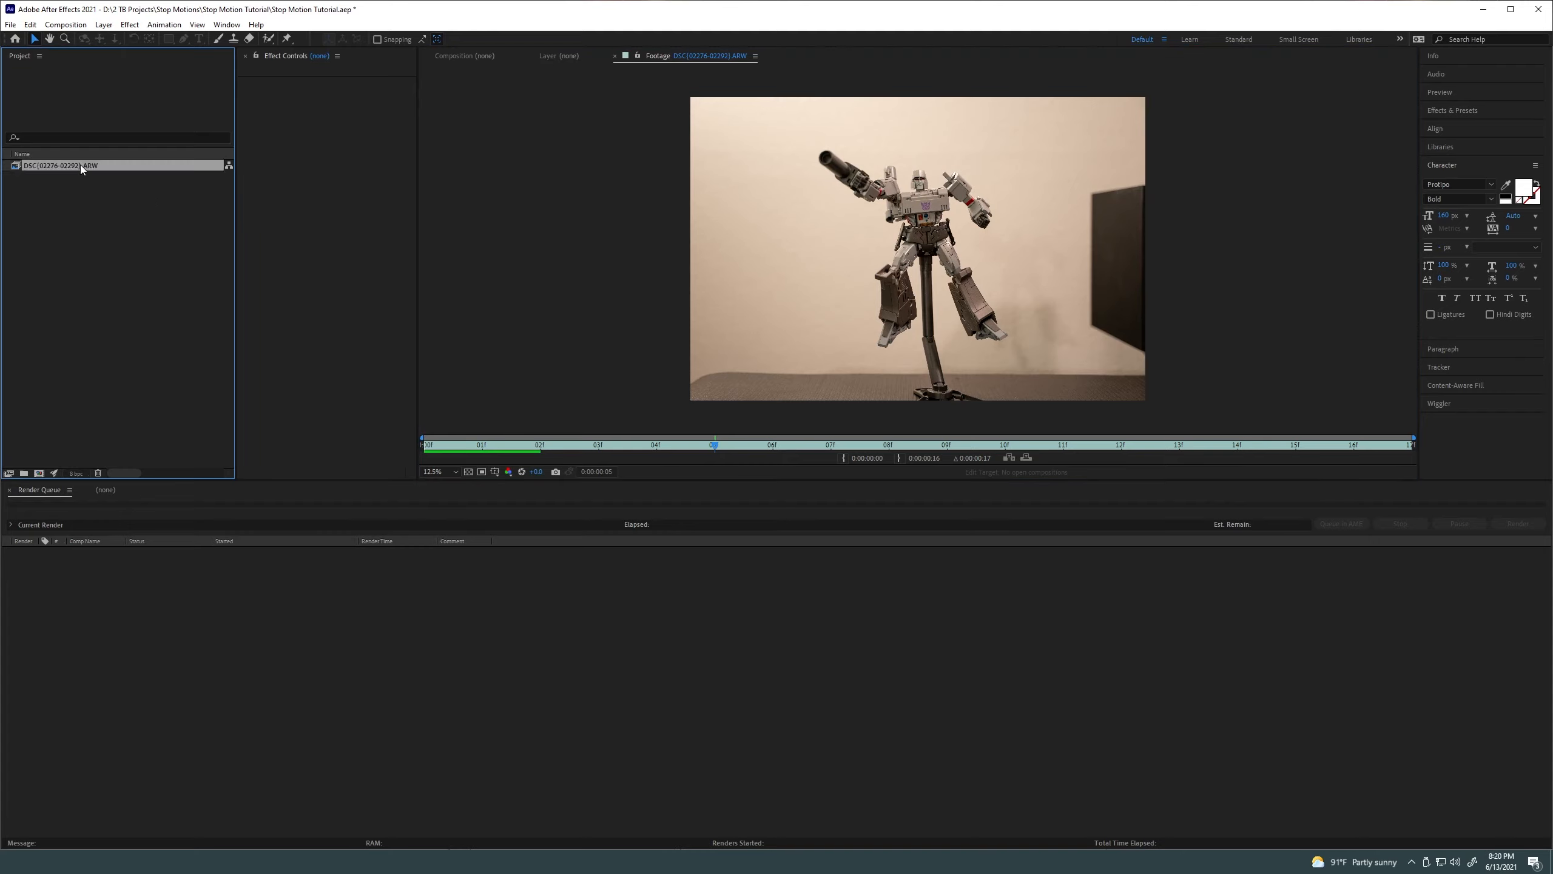
right_click(80, 165)
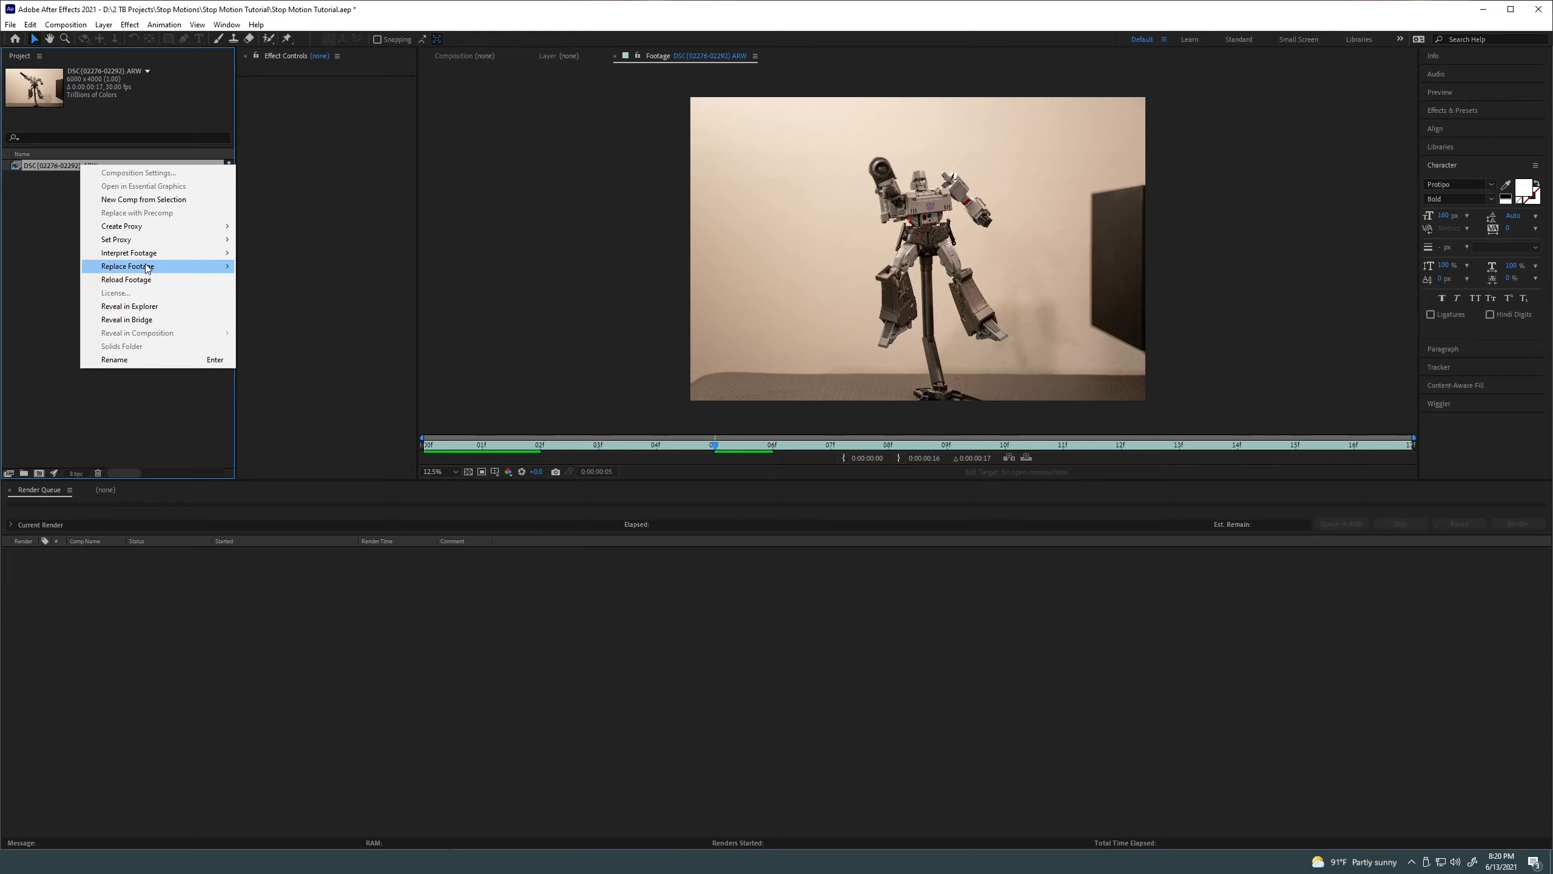
mouse_move(183, 226)
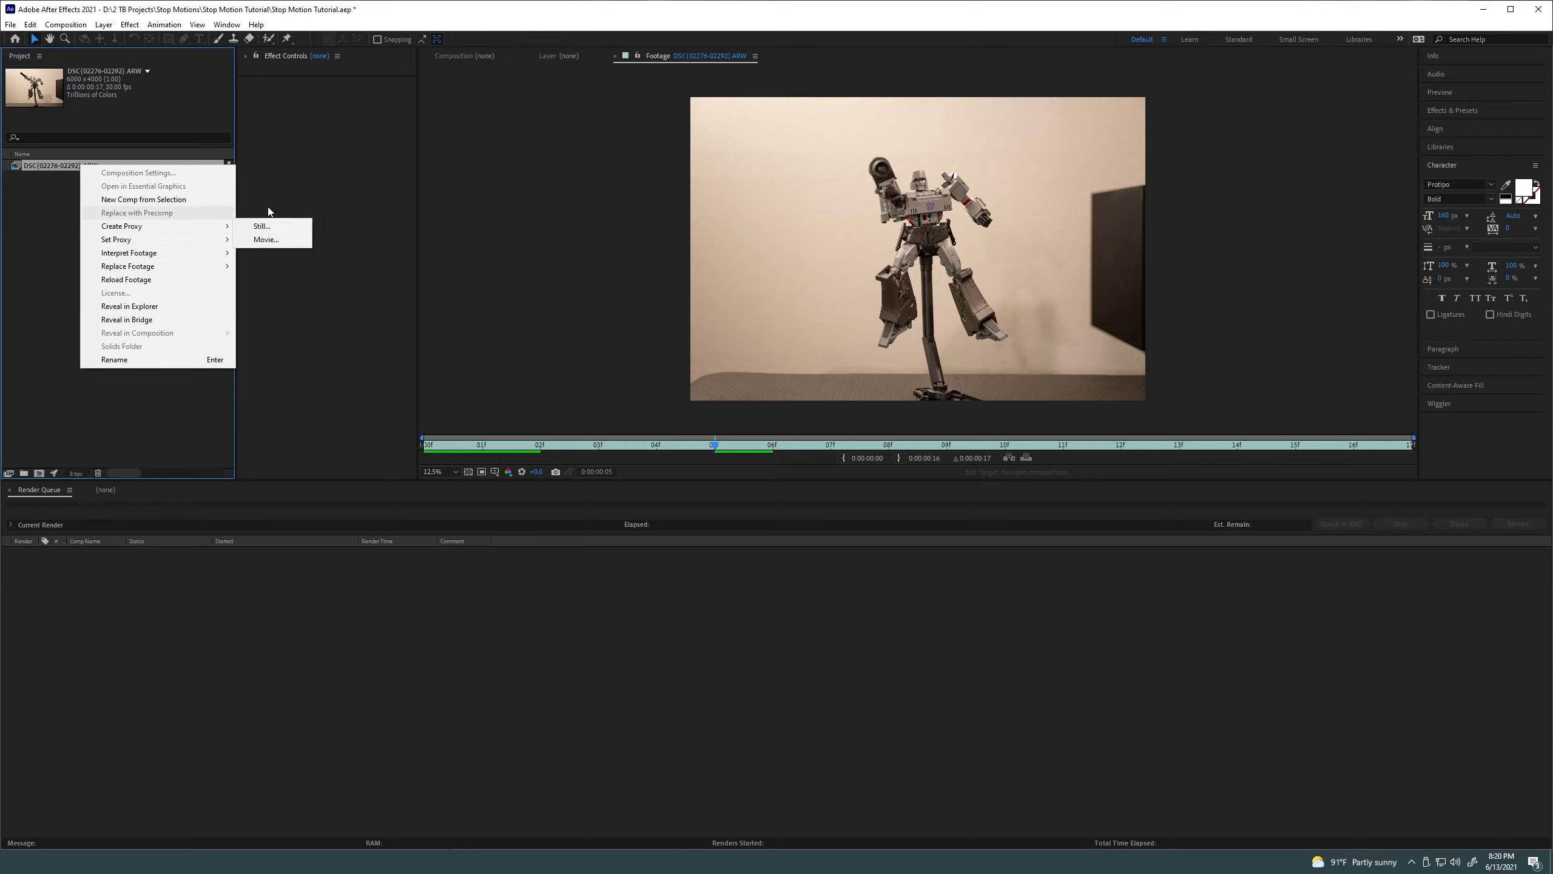
left_click(265, 239)
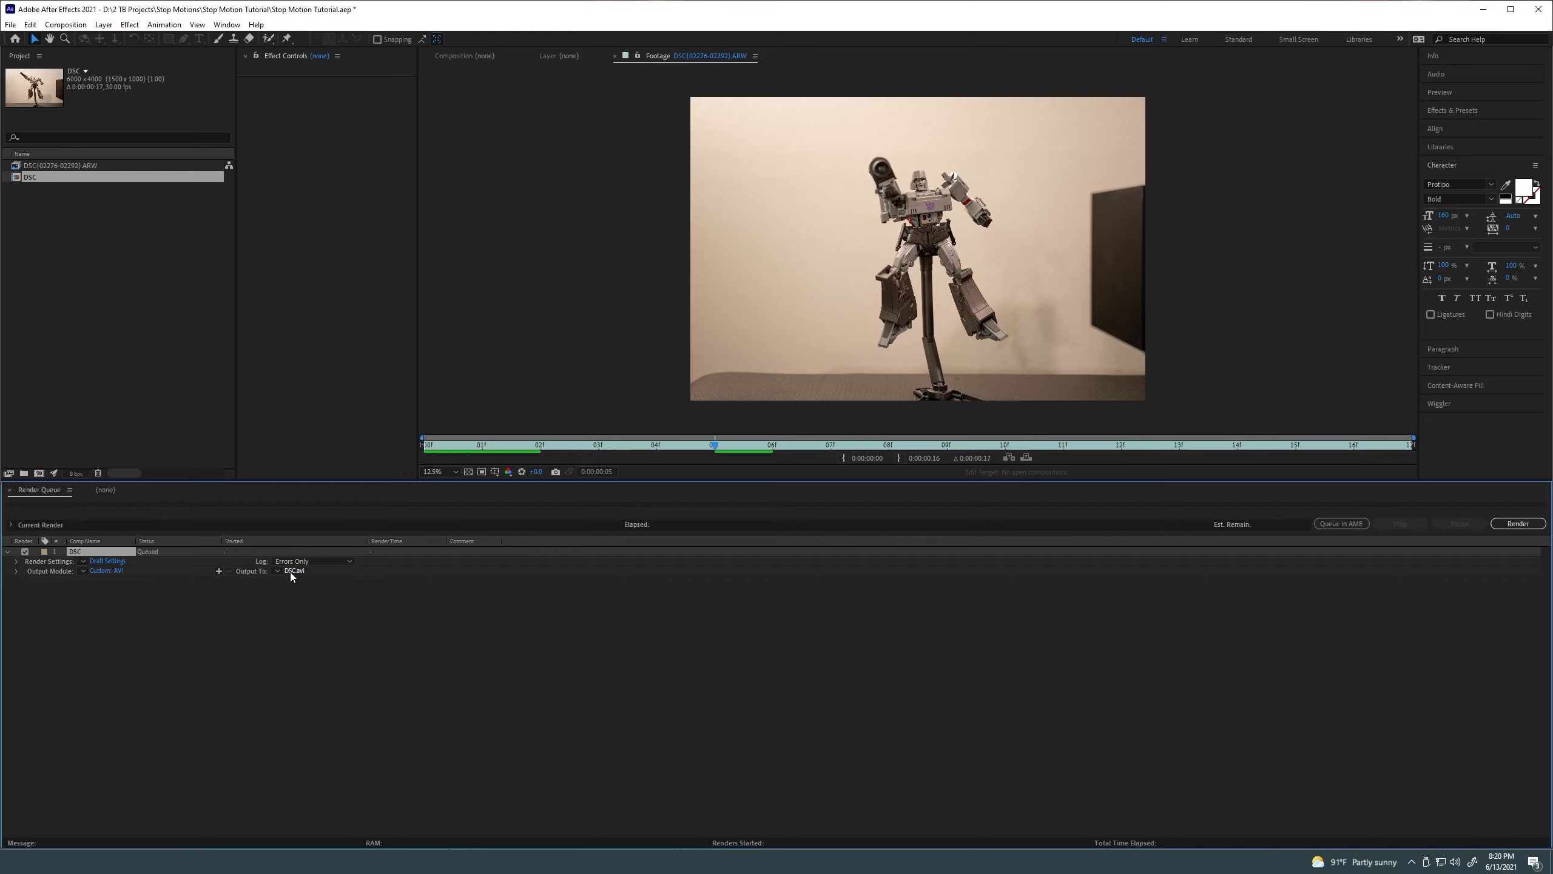
left_click(1521, 525)
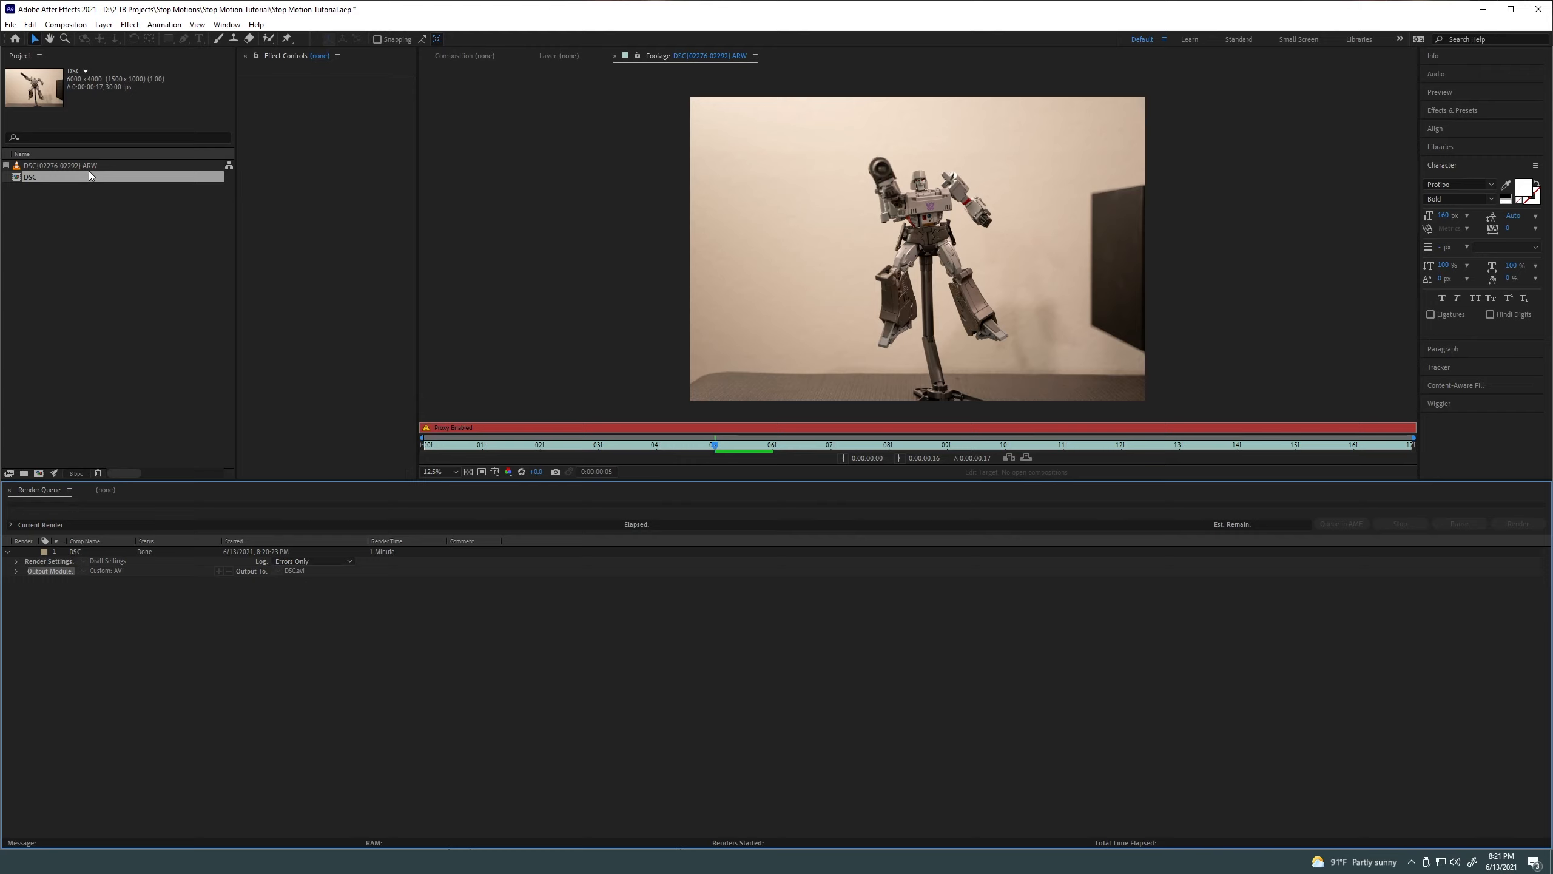
Switch the ARW sequence's proxy off and on twice, leaving the proxy enabled
left_click(75, 164)
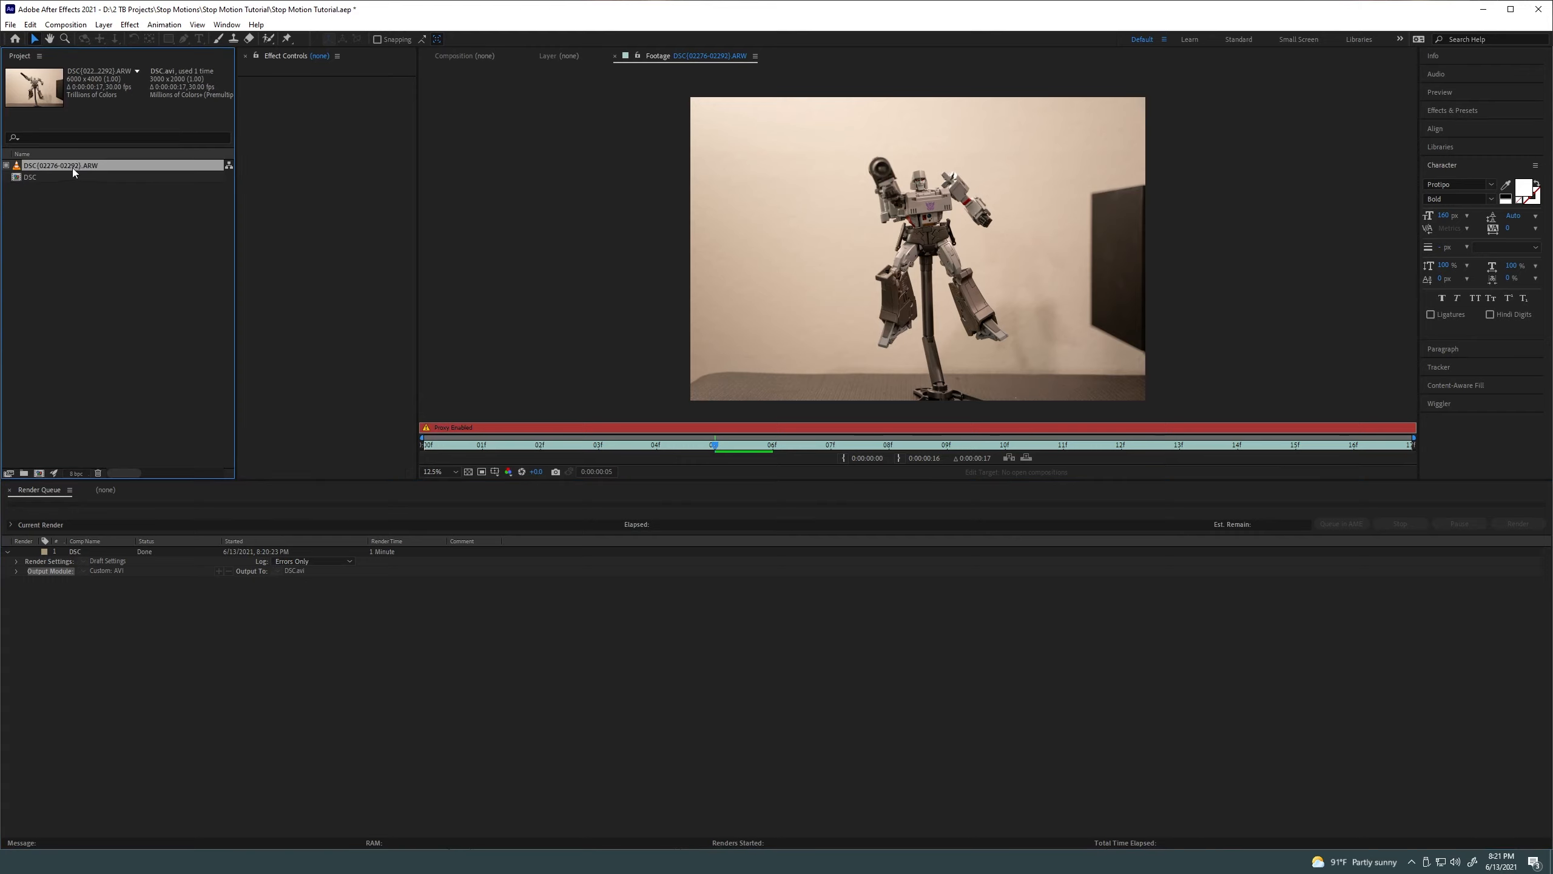
left_click(6, 166)
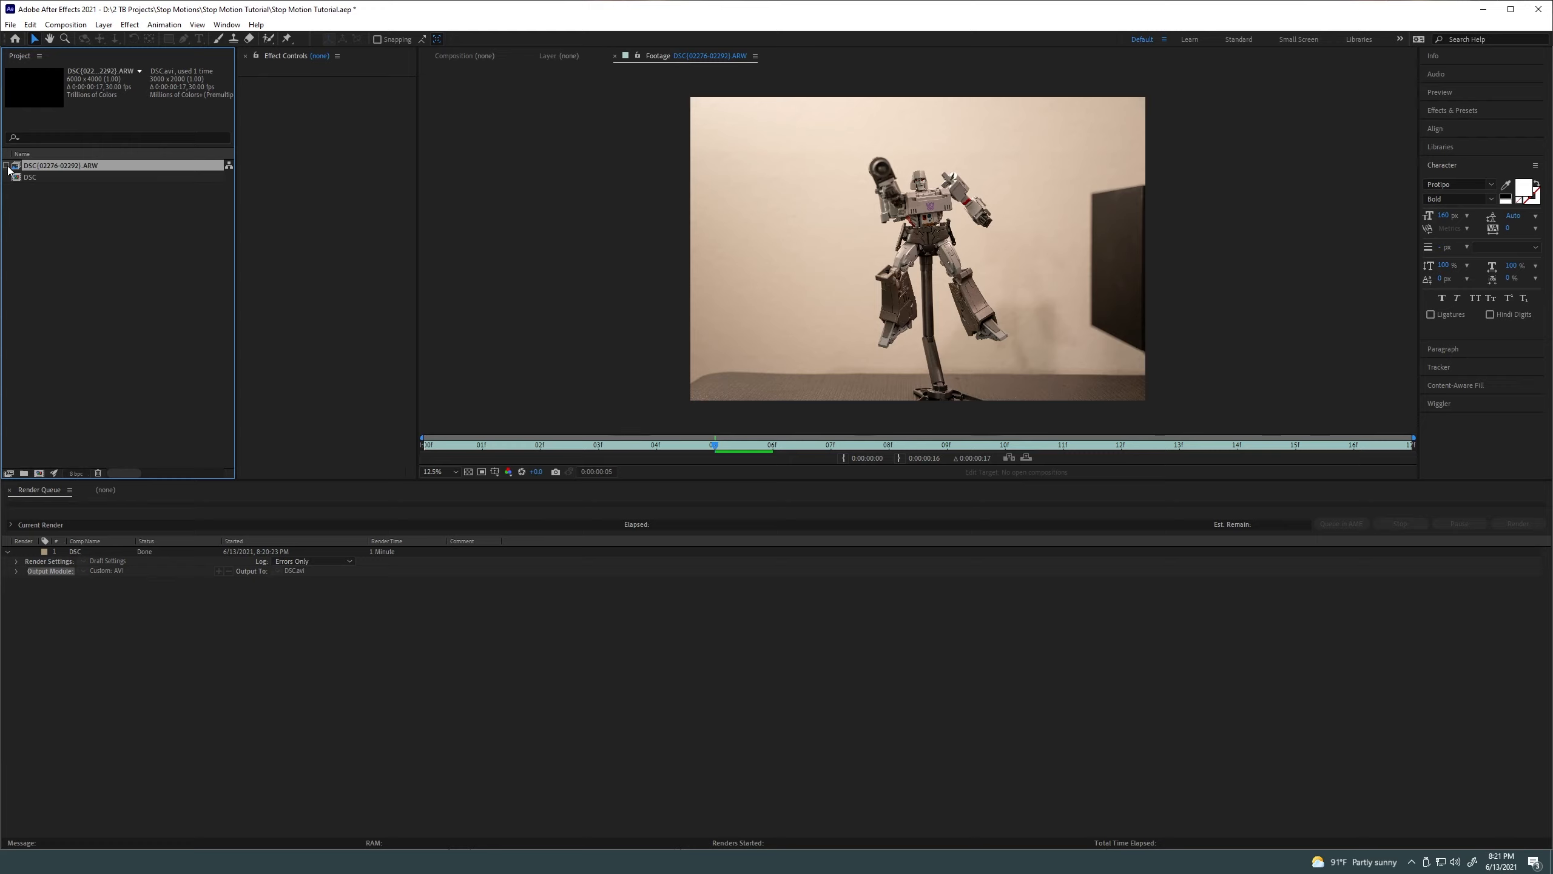
left_click(6, 165)
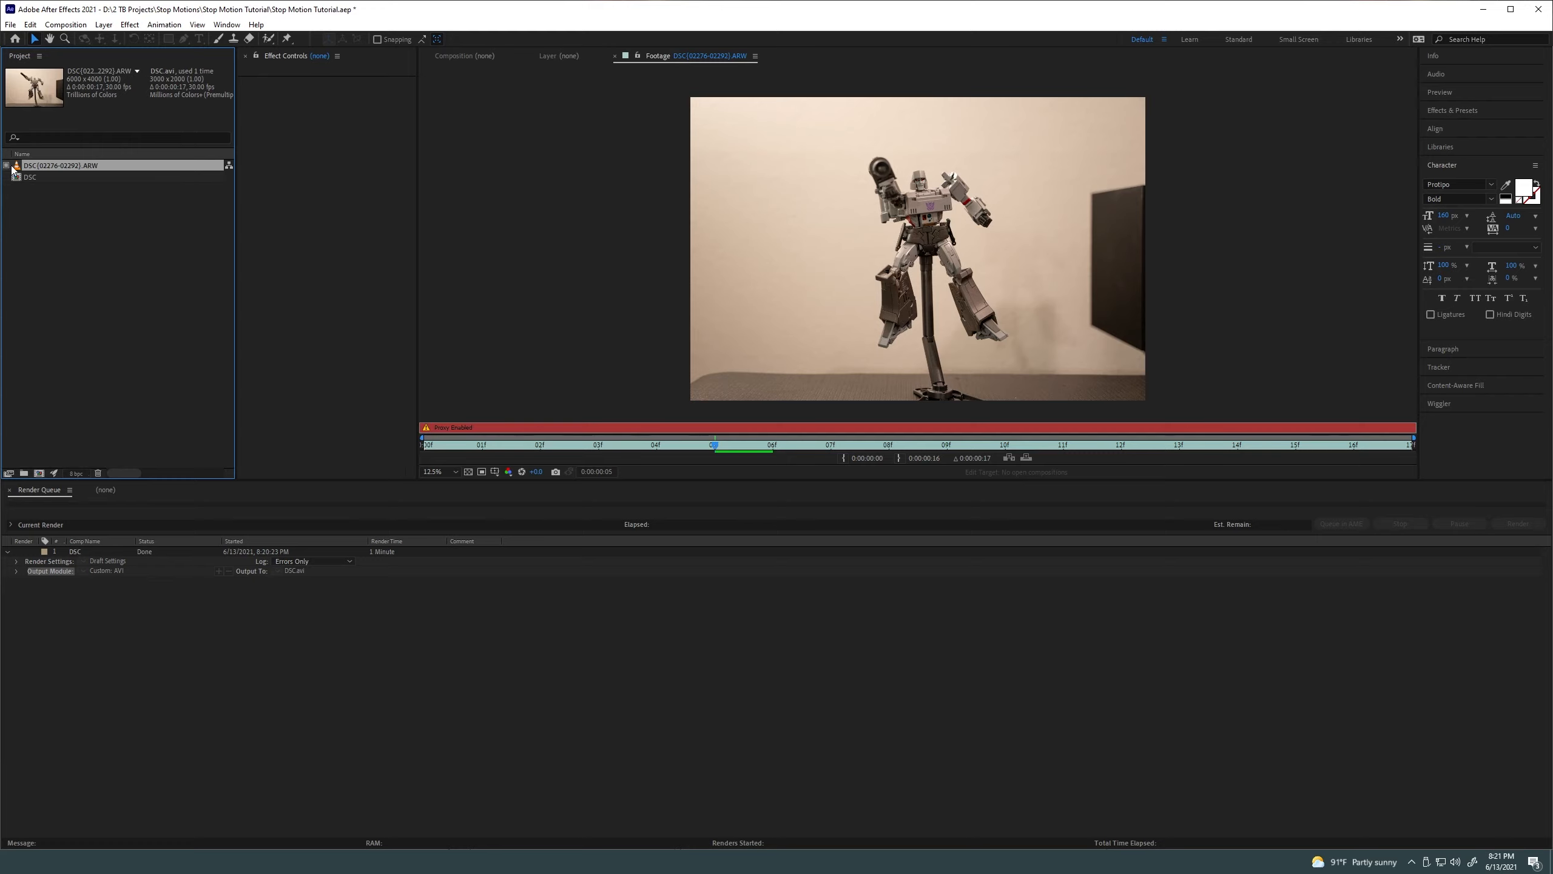
left_click(6, 165)
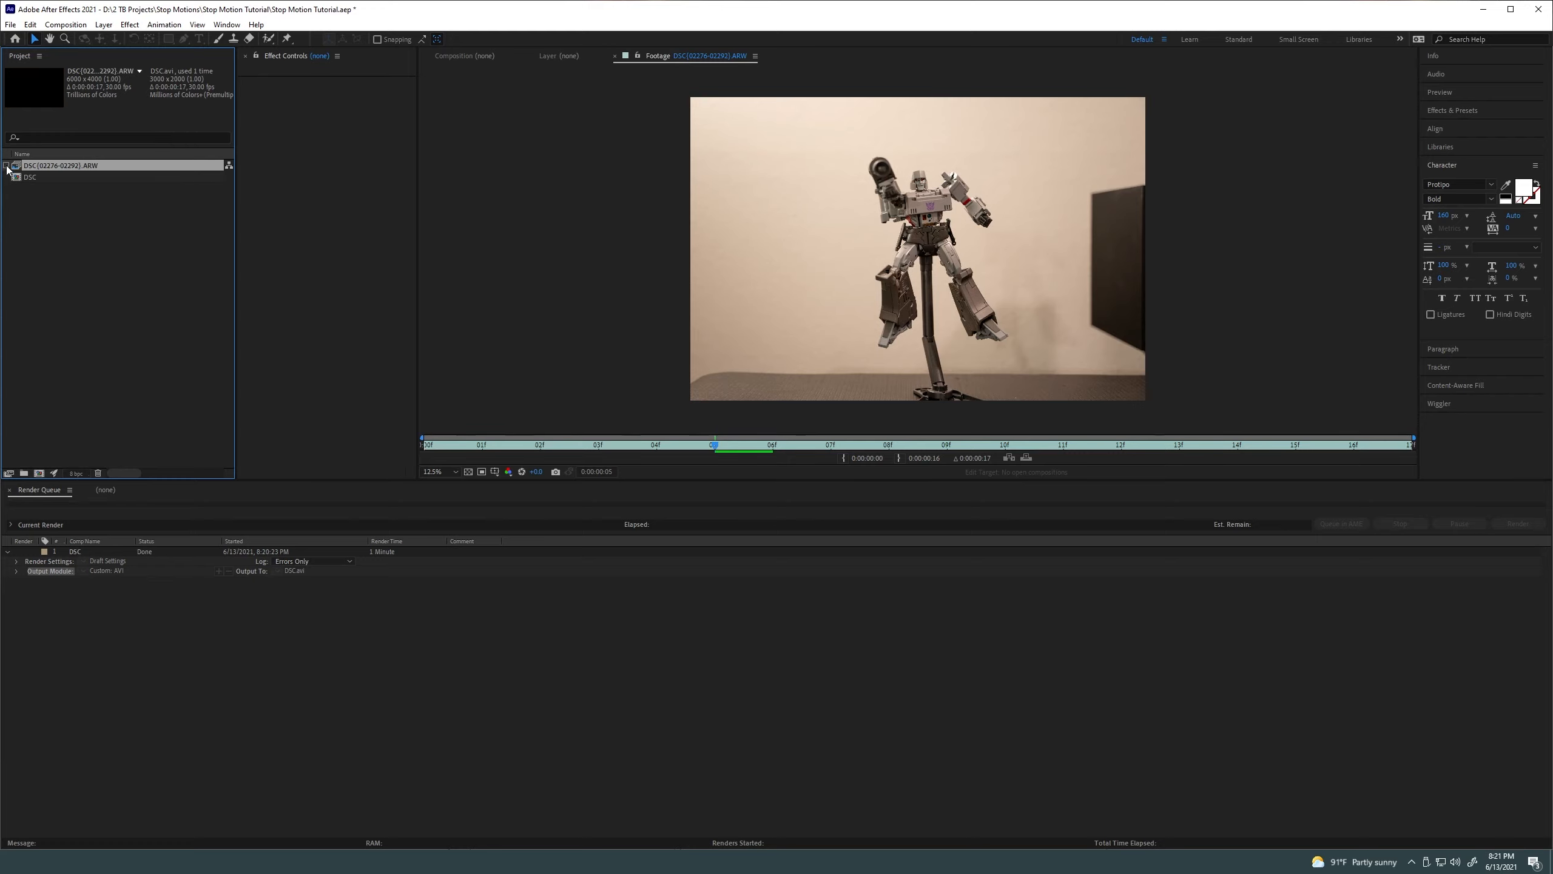
left_click(6, 166)
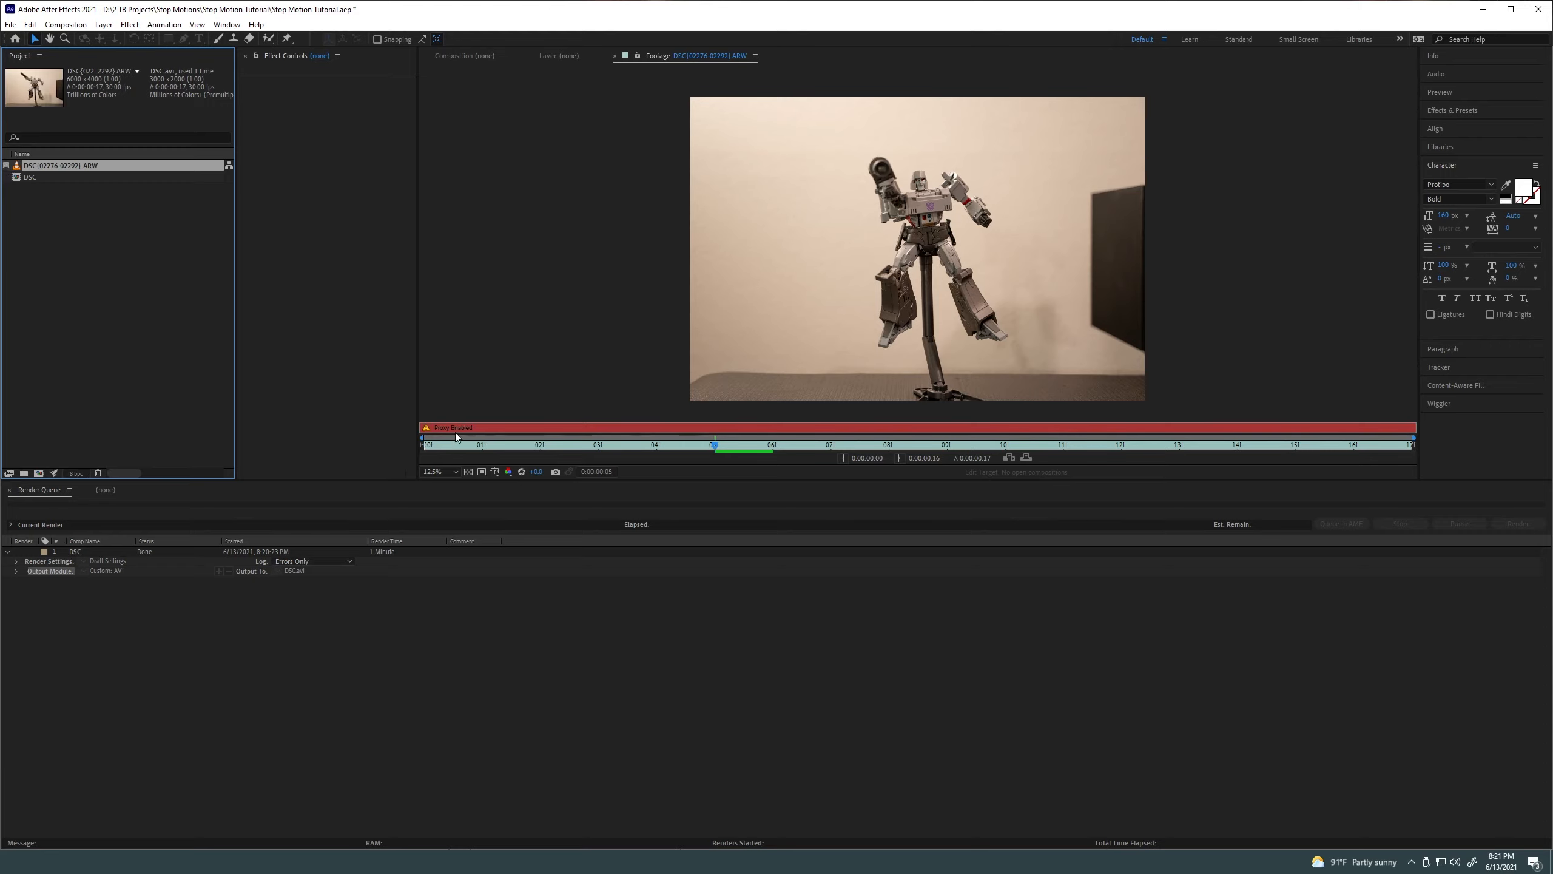
Open the DSC composition, show the whole frame in the viewer, and play a preview
left_click(483, 56)
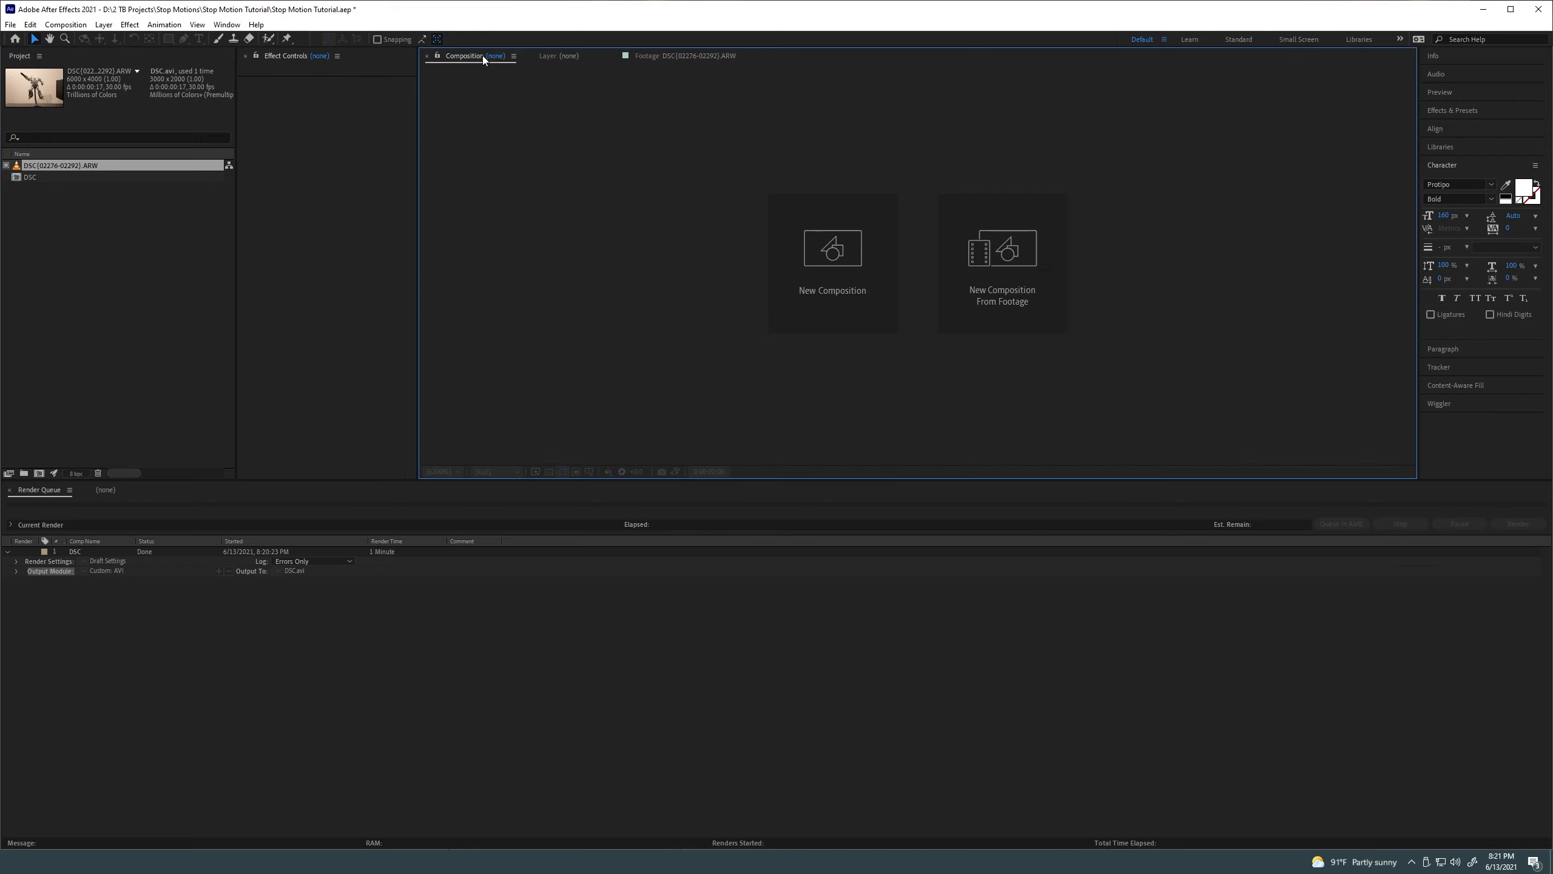
double_click(34, 178)
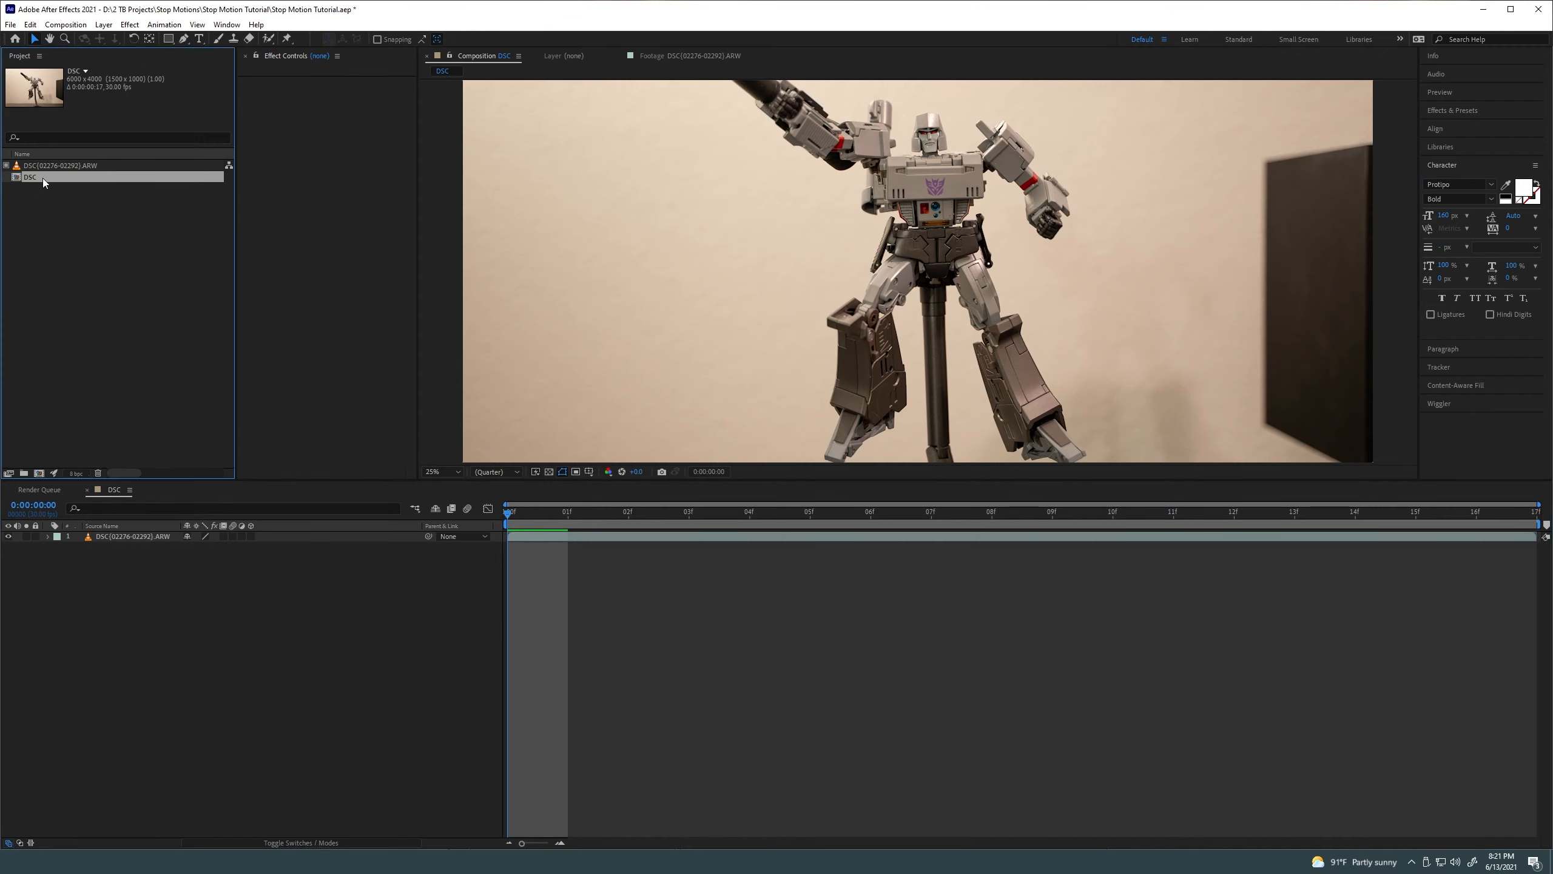
scroll(729, 257, "down", 1)
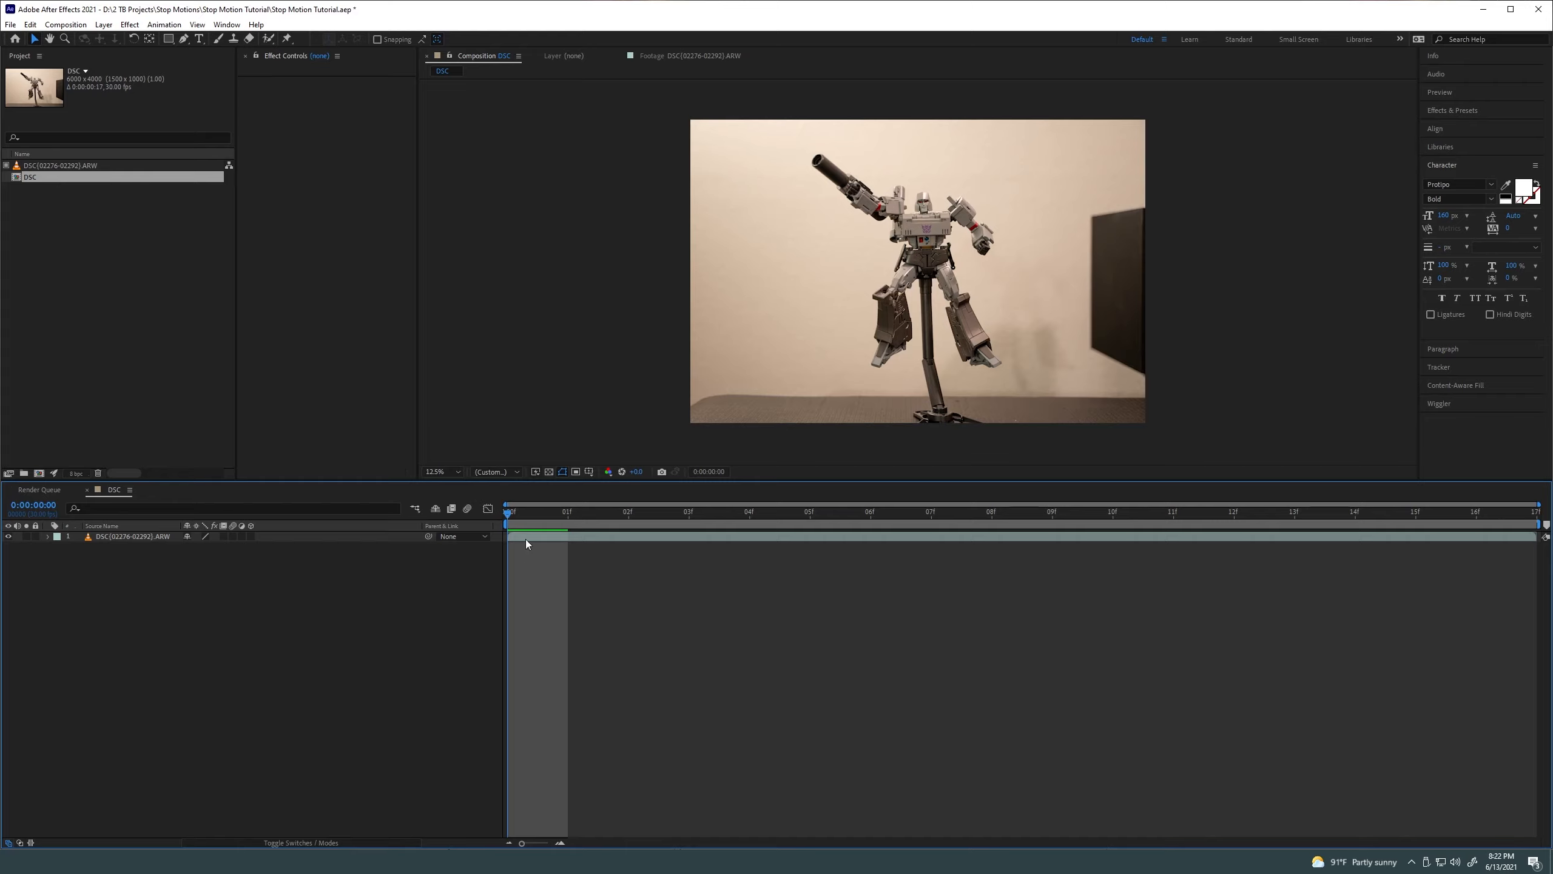
key("space")
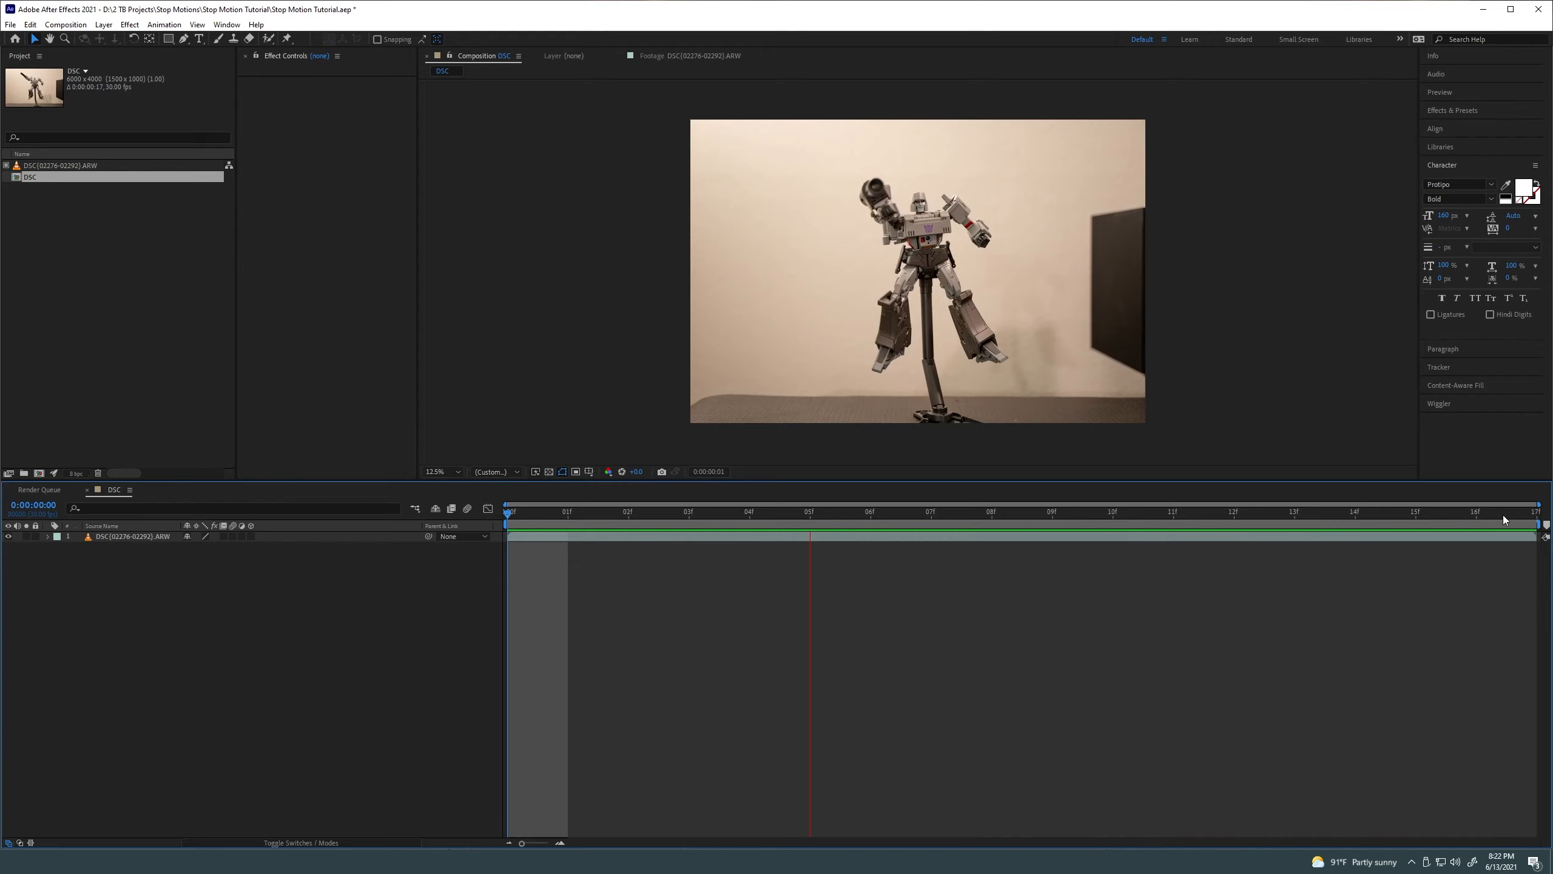
Step through frames 13 to 16 of the DSC composition, comparing the figure shots with the empty background
left_click_drag(1502, 514, 1392, 521)
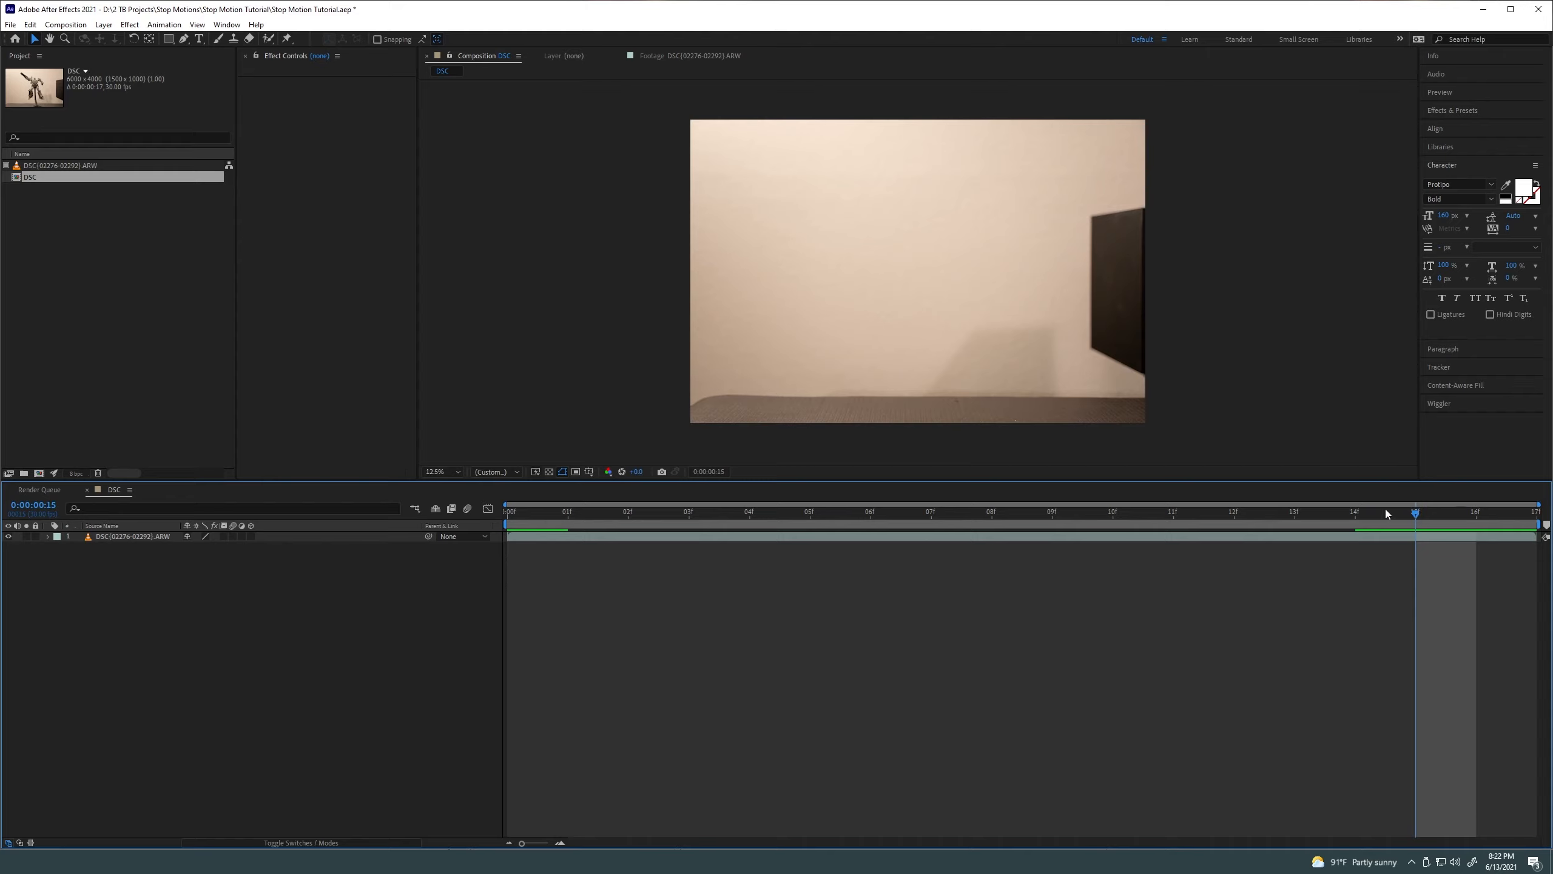
left_click(1362, 505)
left_click(1295, 508)
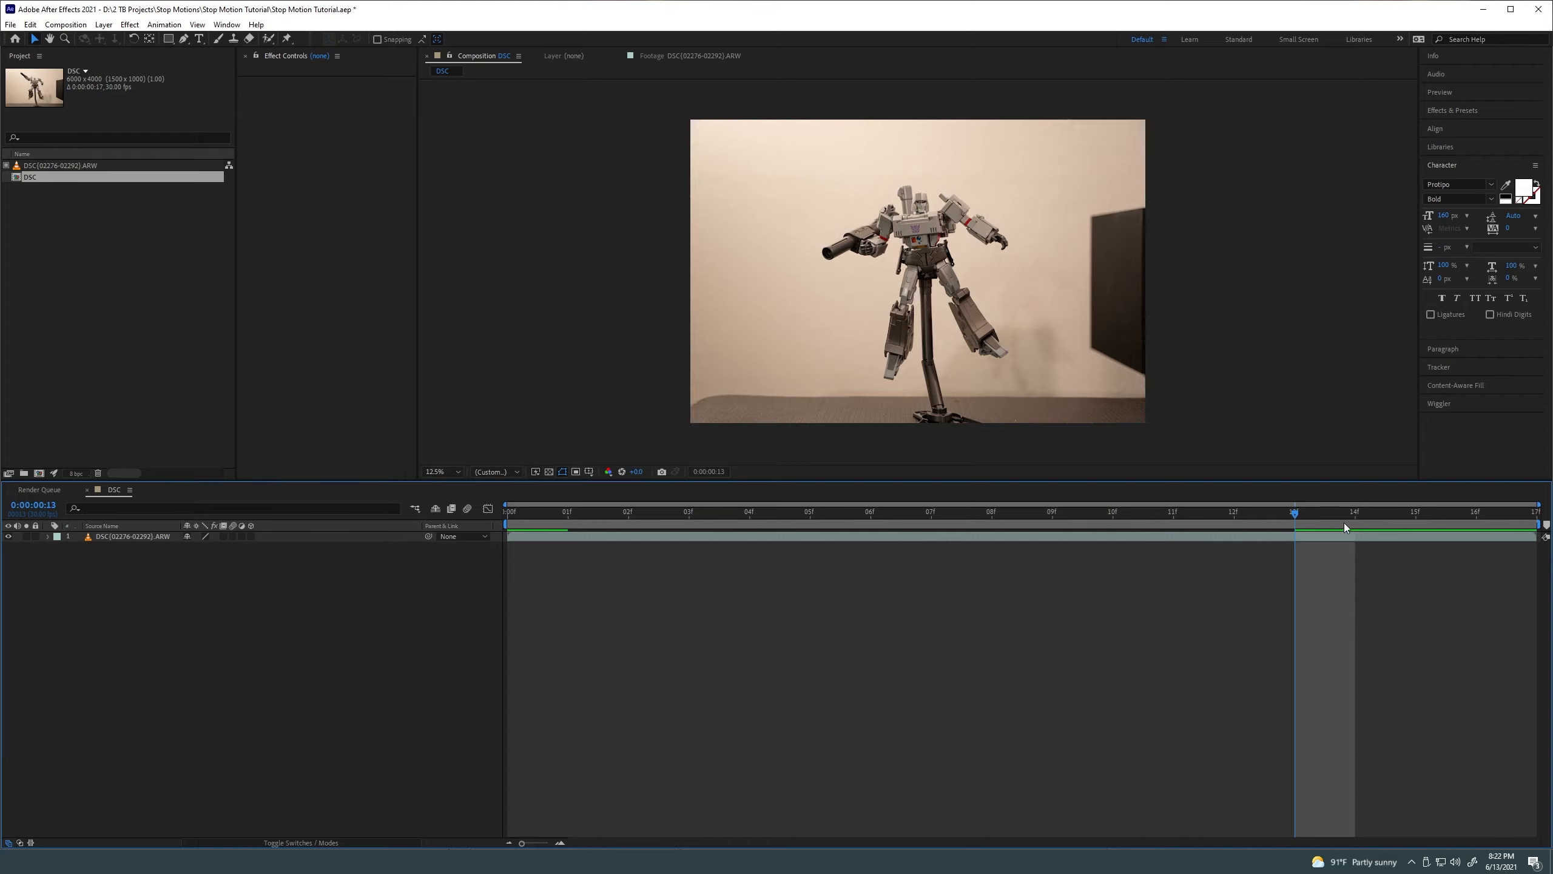
left_click_drag(1345, 522, 1437, 527)
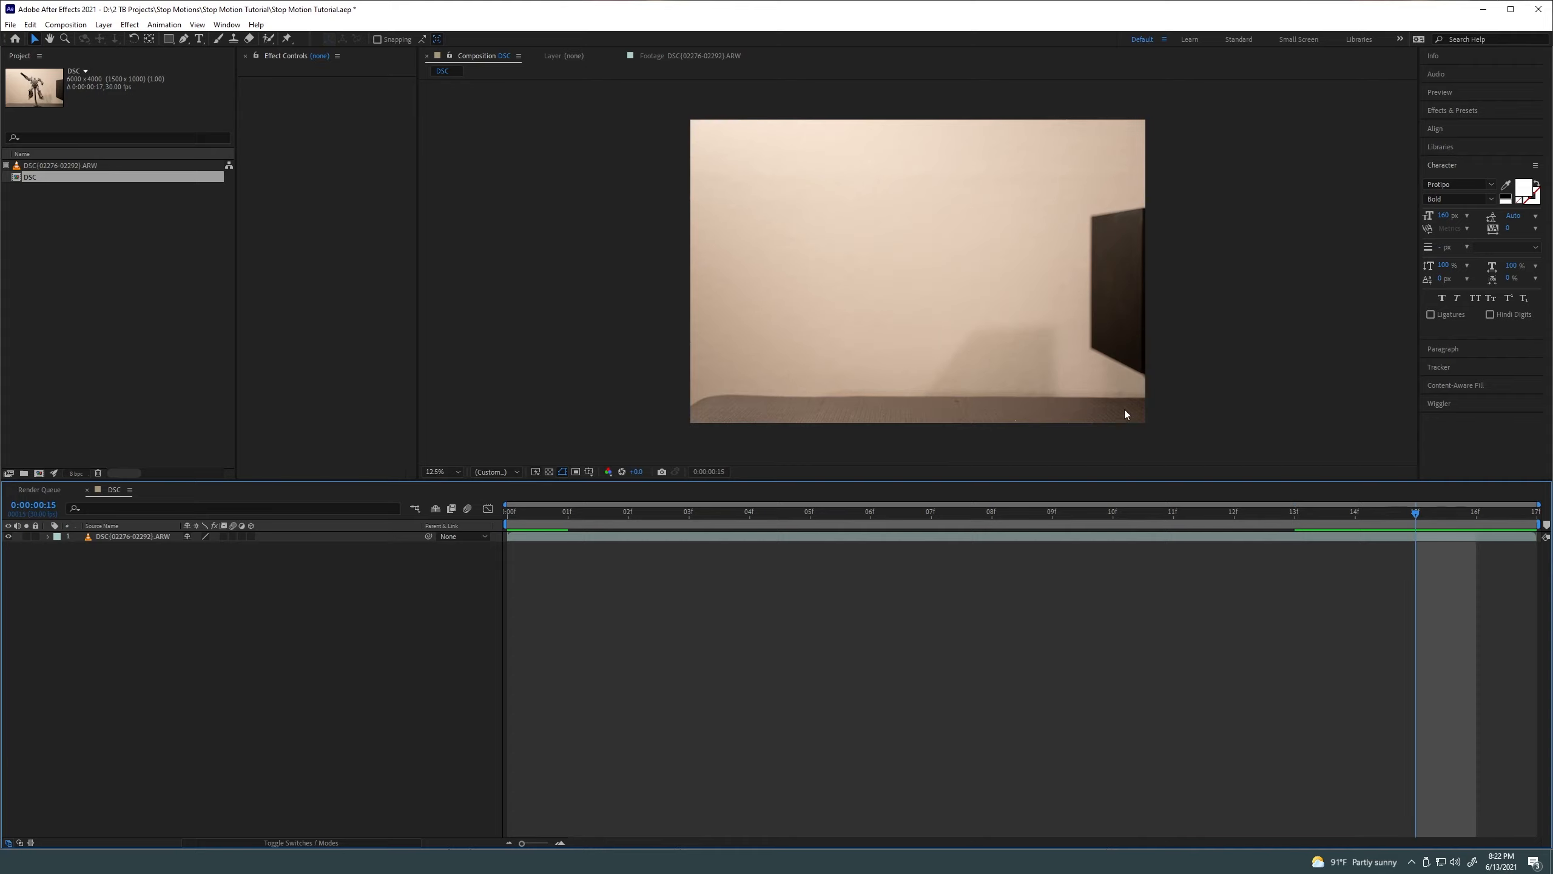
left_click(1385, 511)
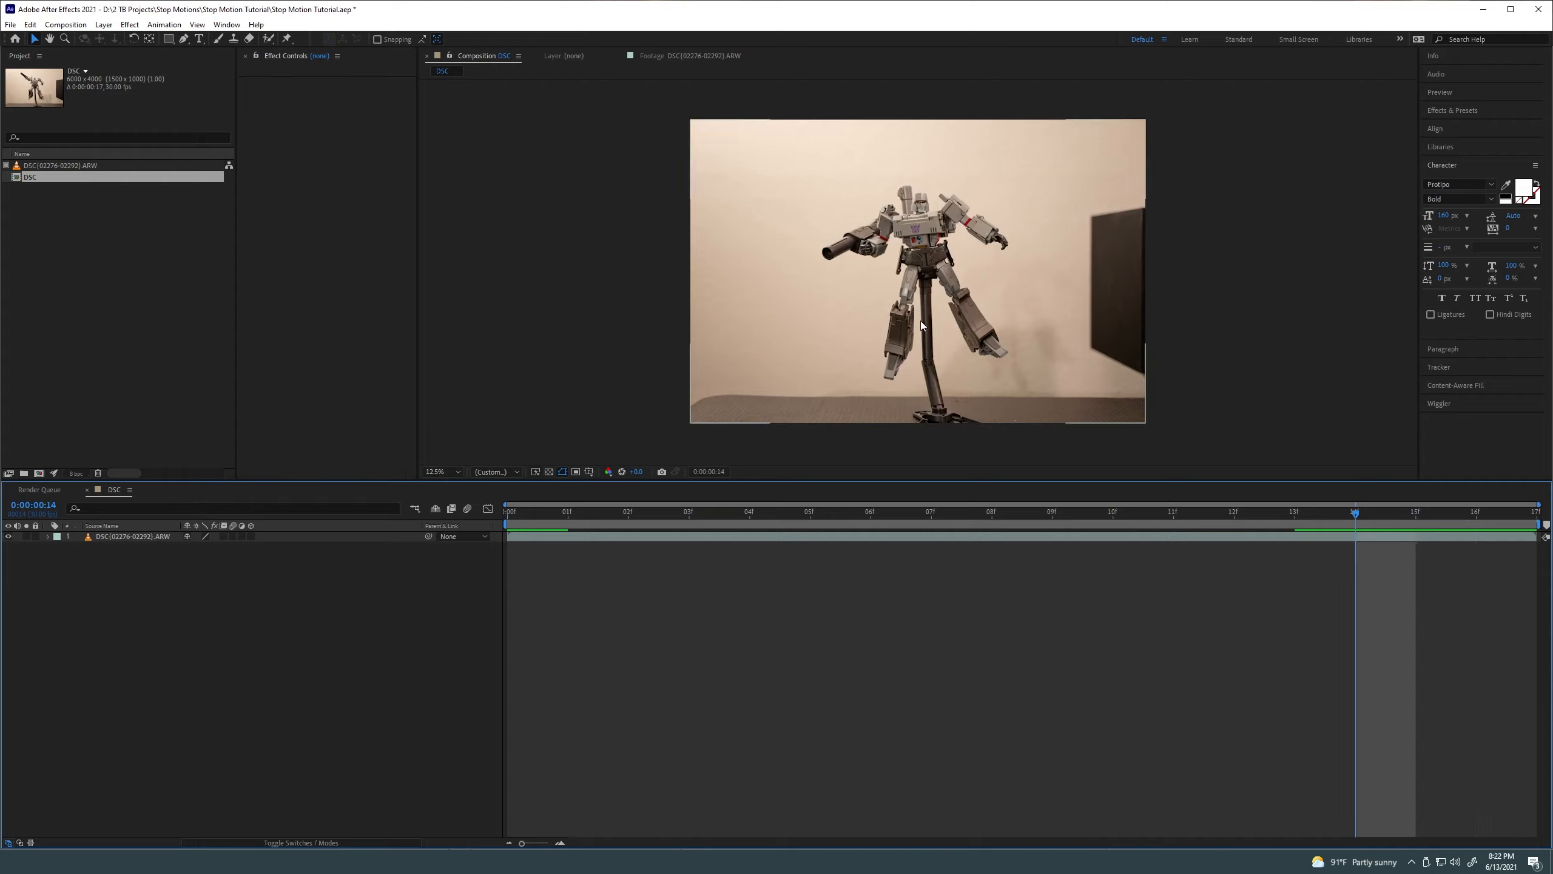
key("Page_Down")
key("Page_Down")
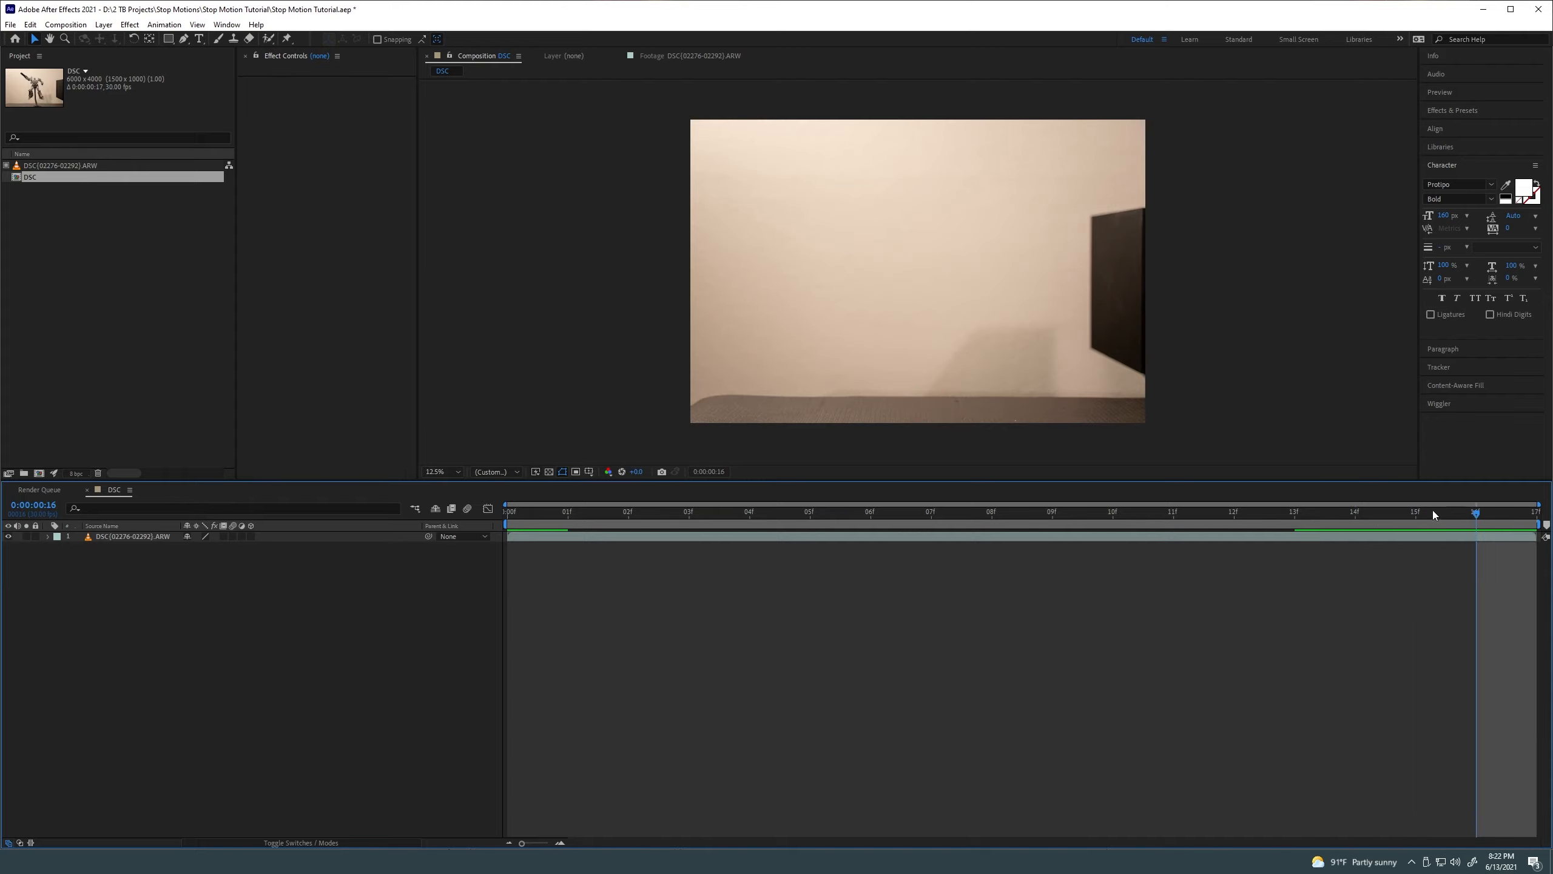
Return to the composition's first frame and play the animation preview
left_click_drag(1432, 510, 549, 506)
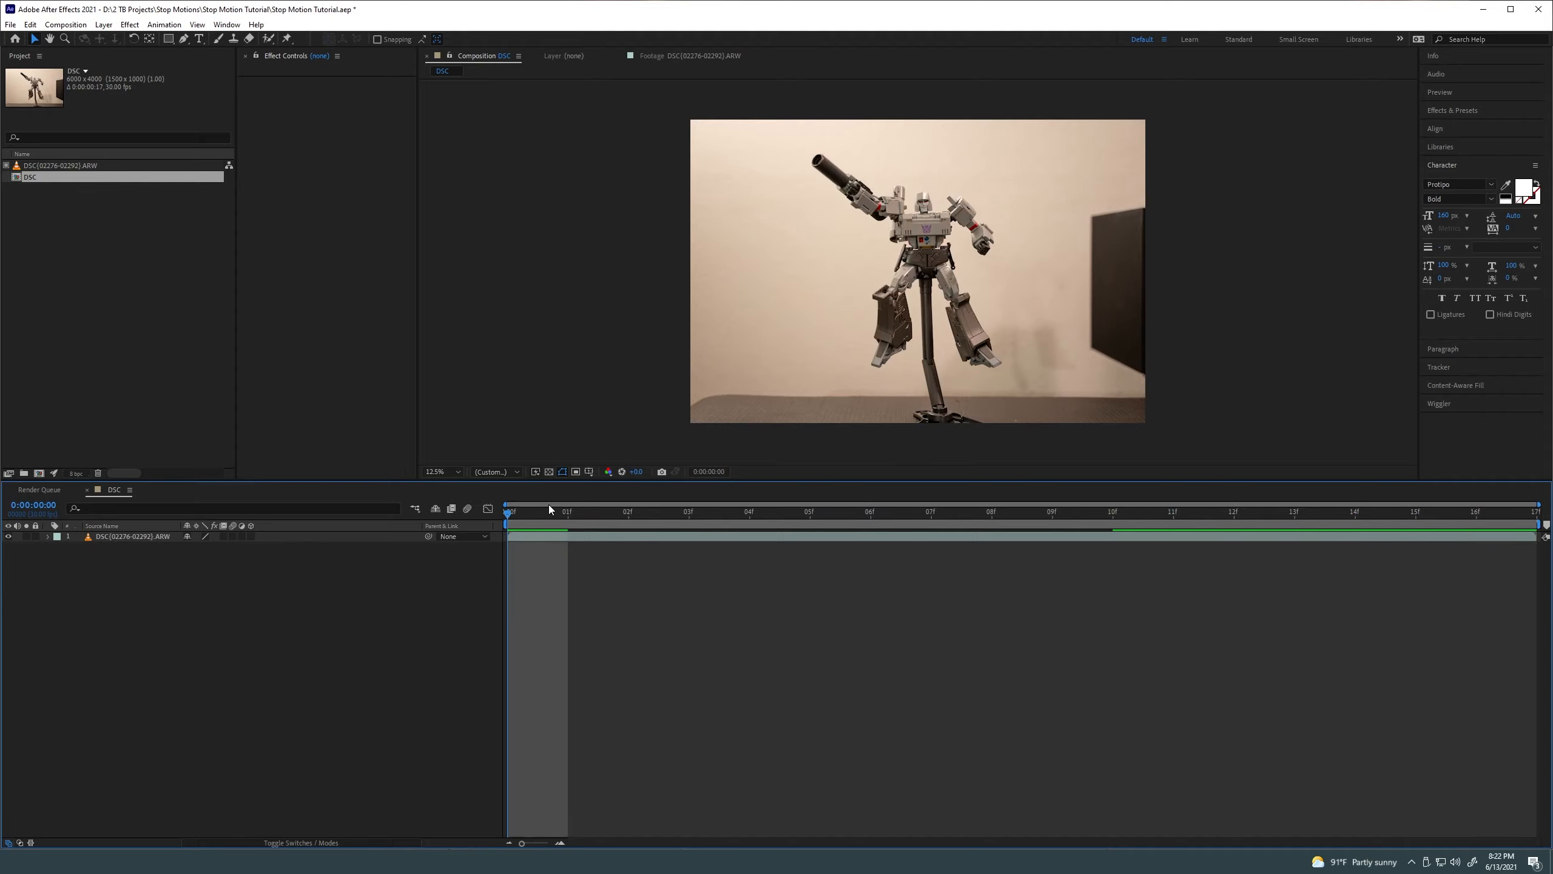
key("space")
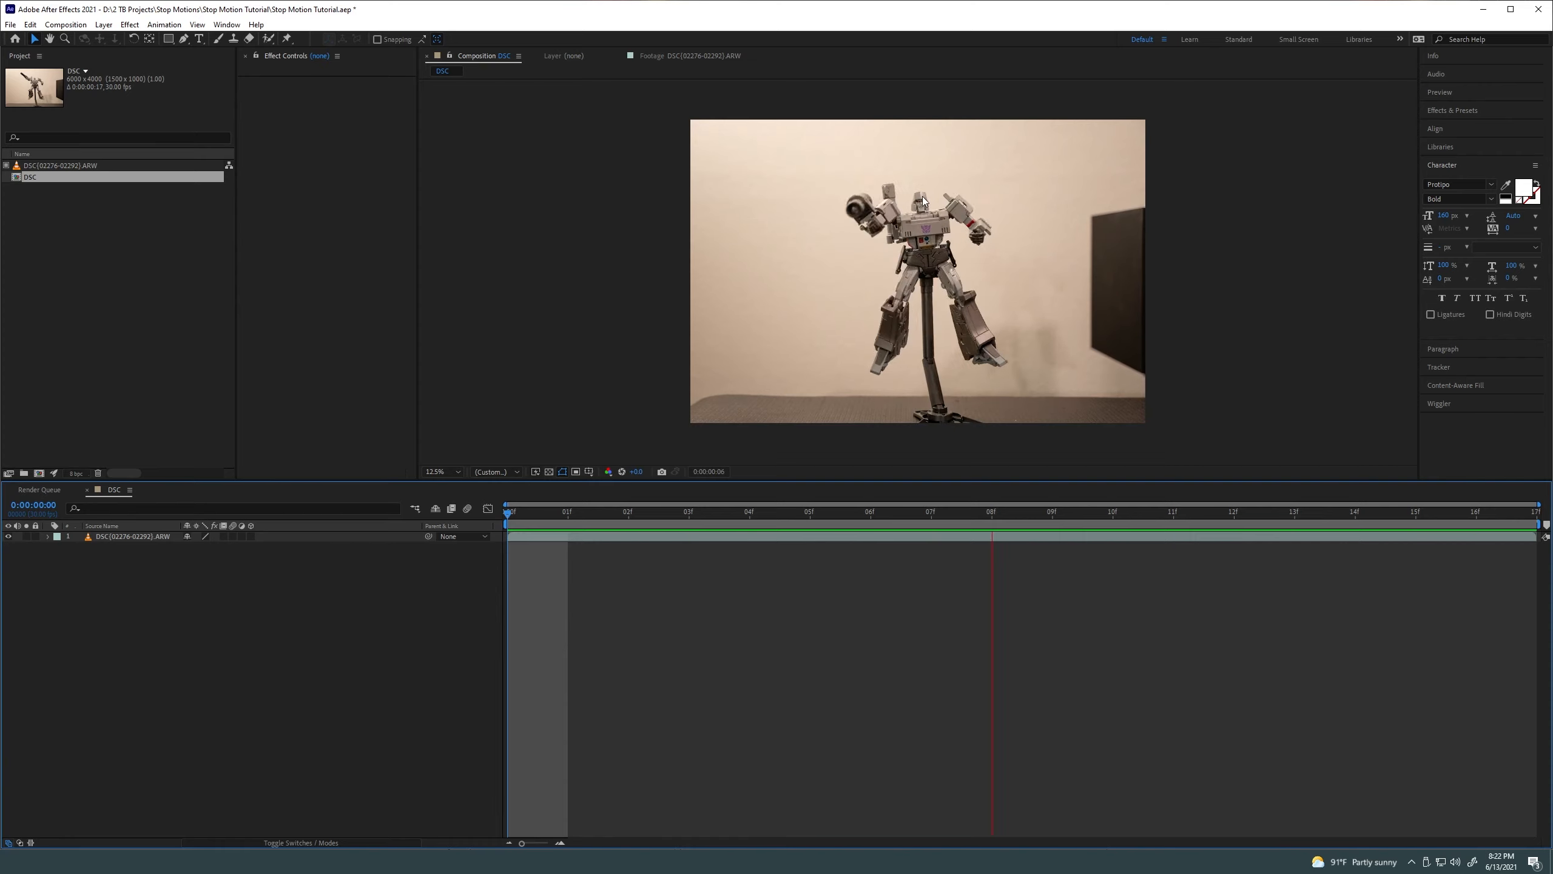
key("space")
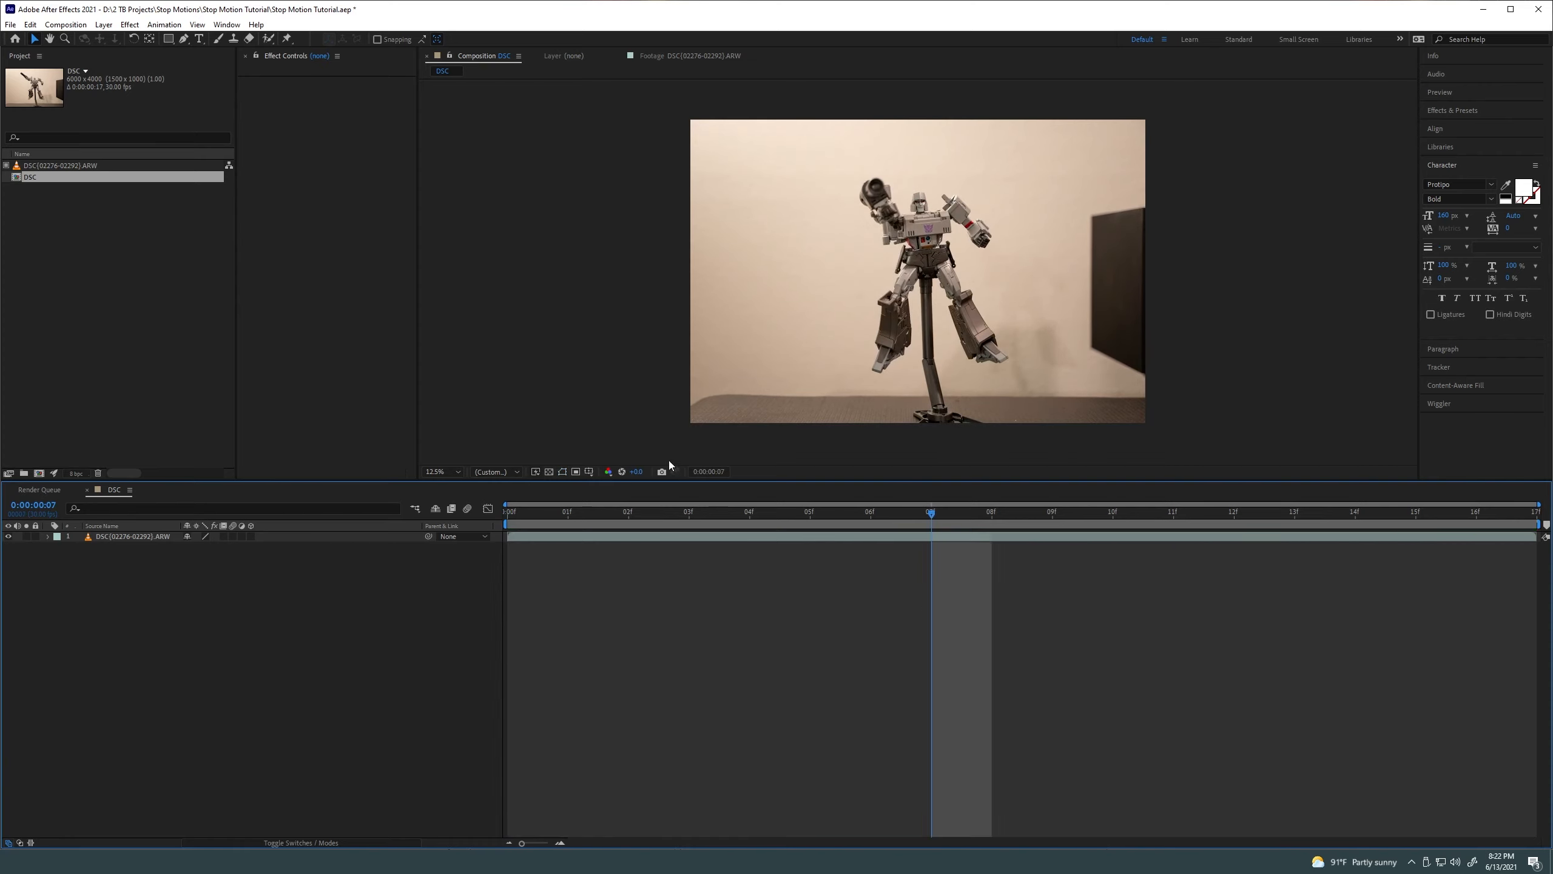
Rename the DSC composition "Base Animation Timing" in its composition settings
left_click(65, 25)
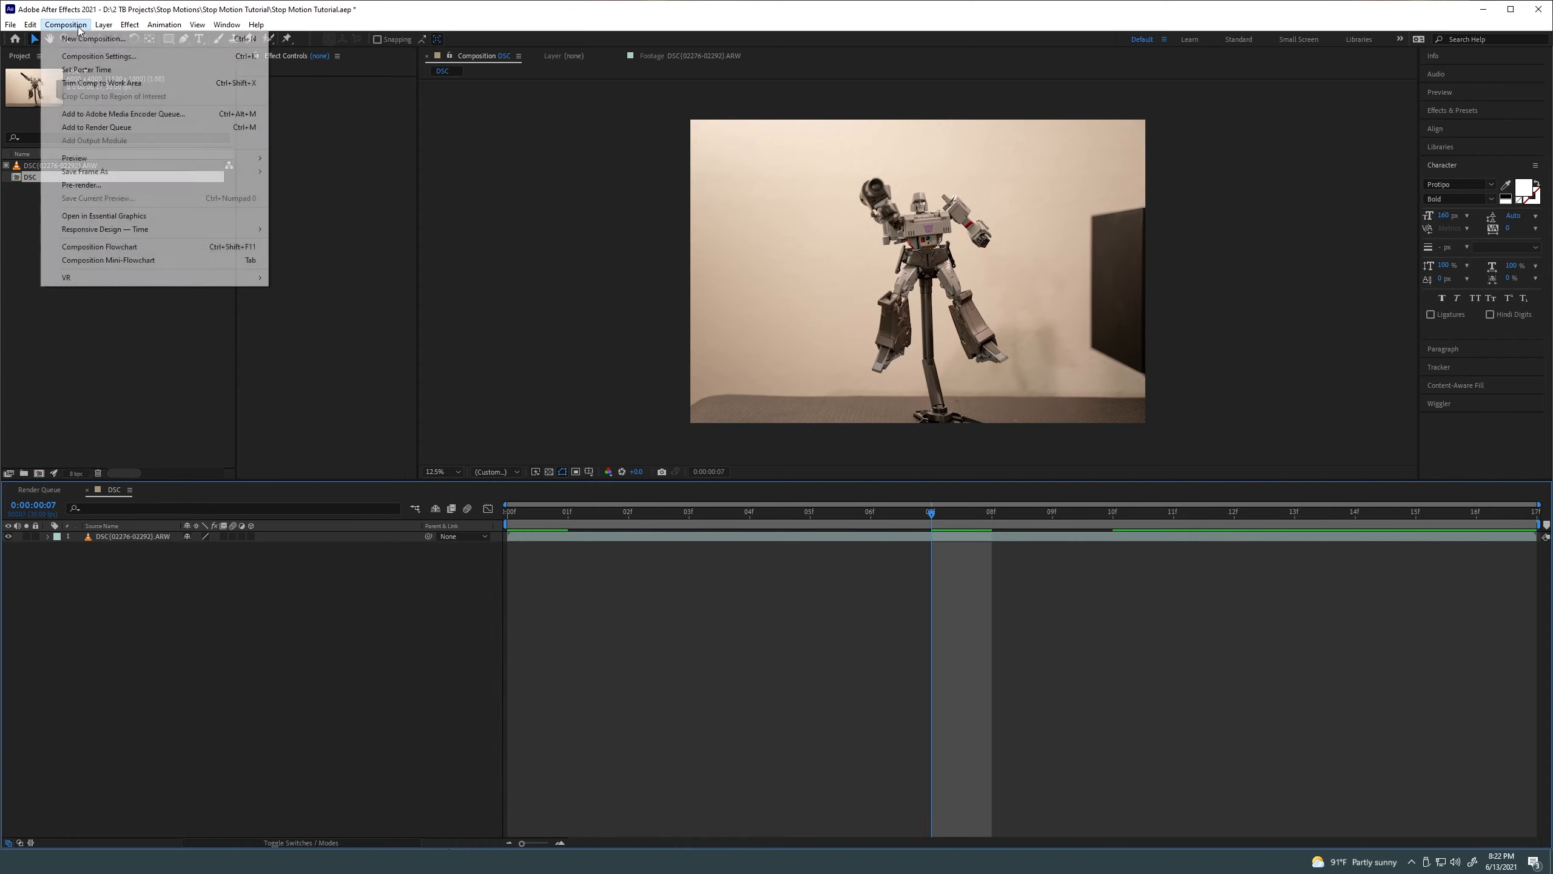
left_click(91, 59)
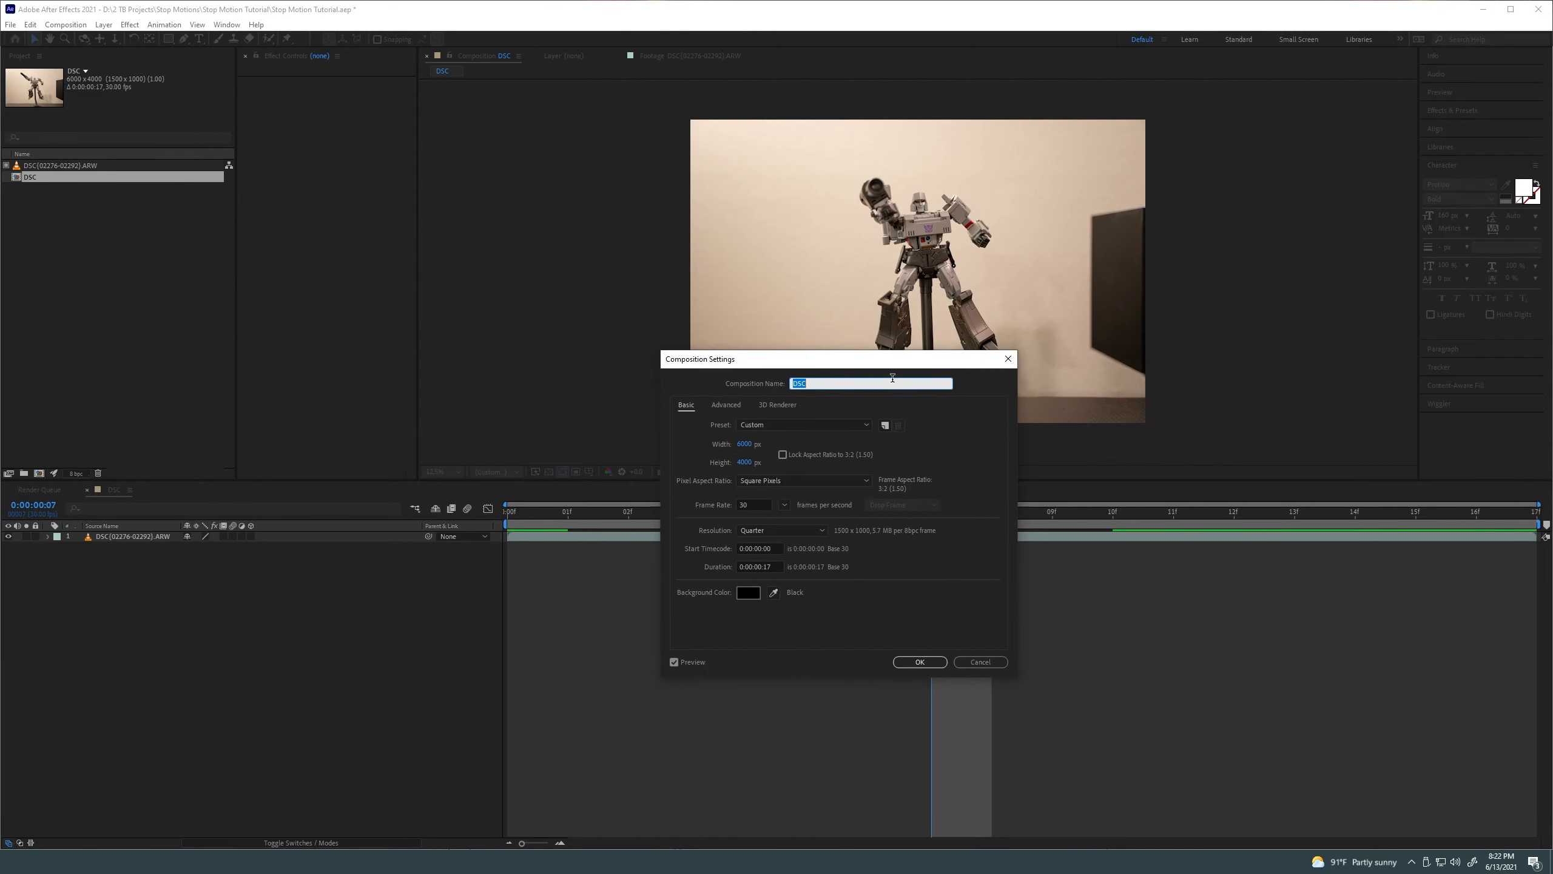
type("Base Animation Timing")
key("Tab")
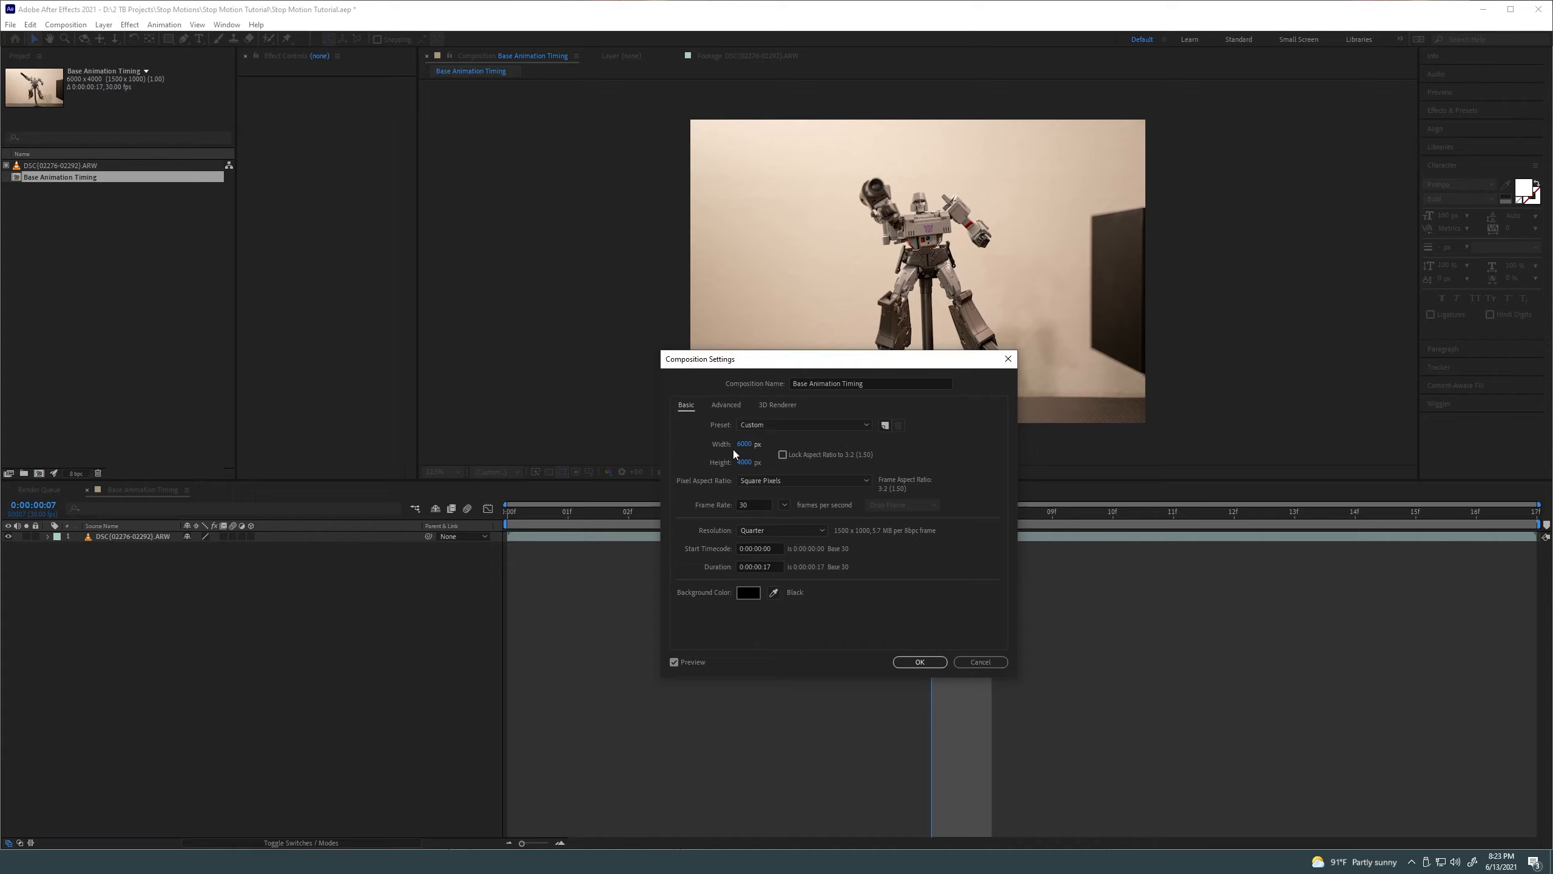
left_click_drag(740, 363, 751, 335)
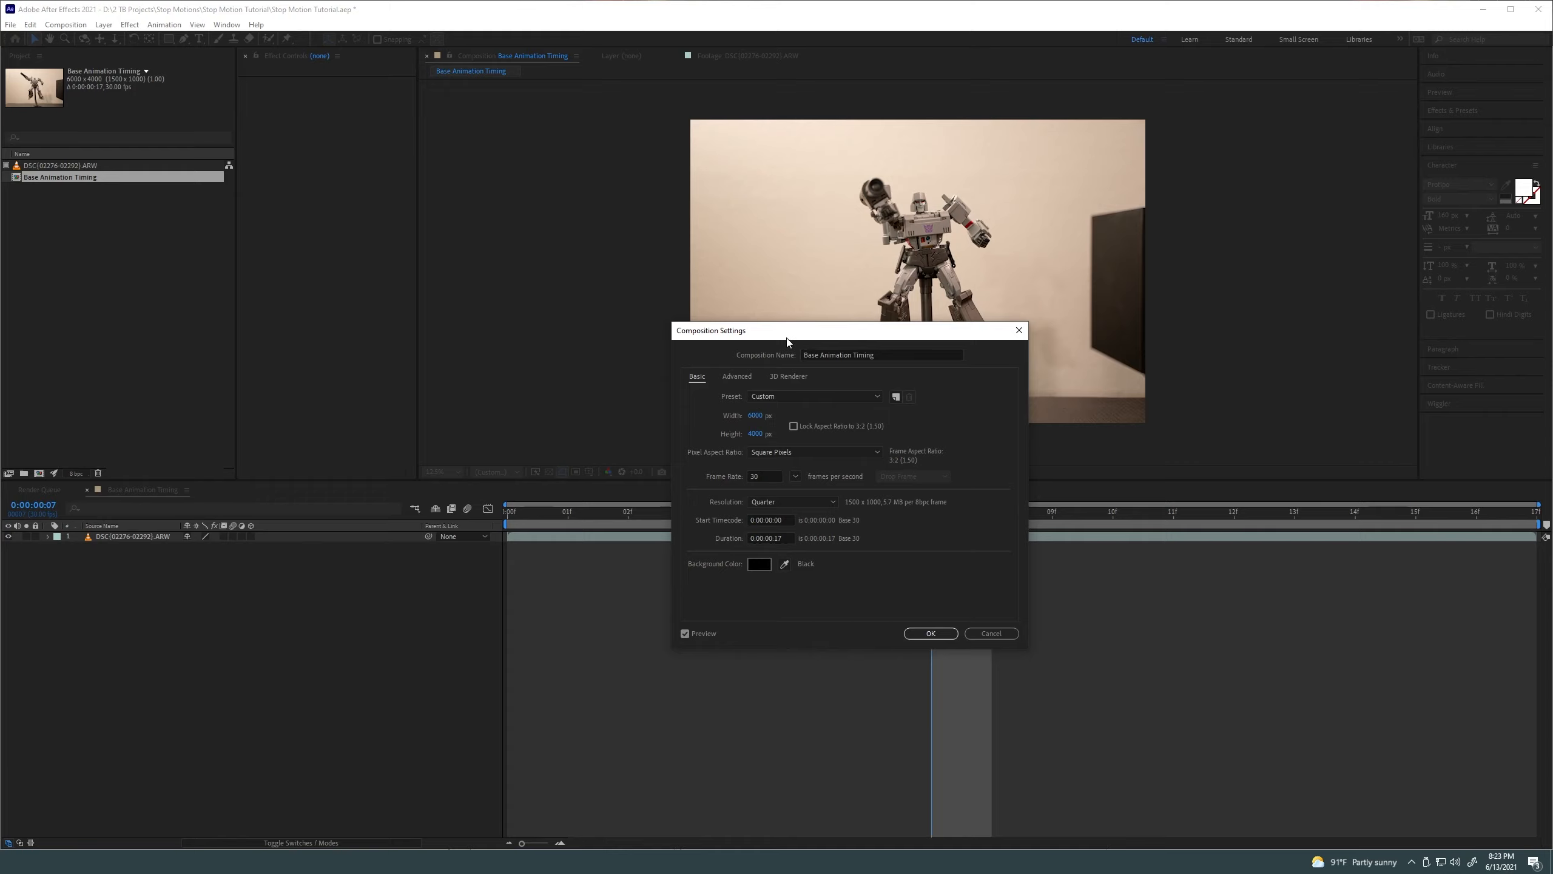
left_click_drag(787, 338, 793, 302)
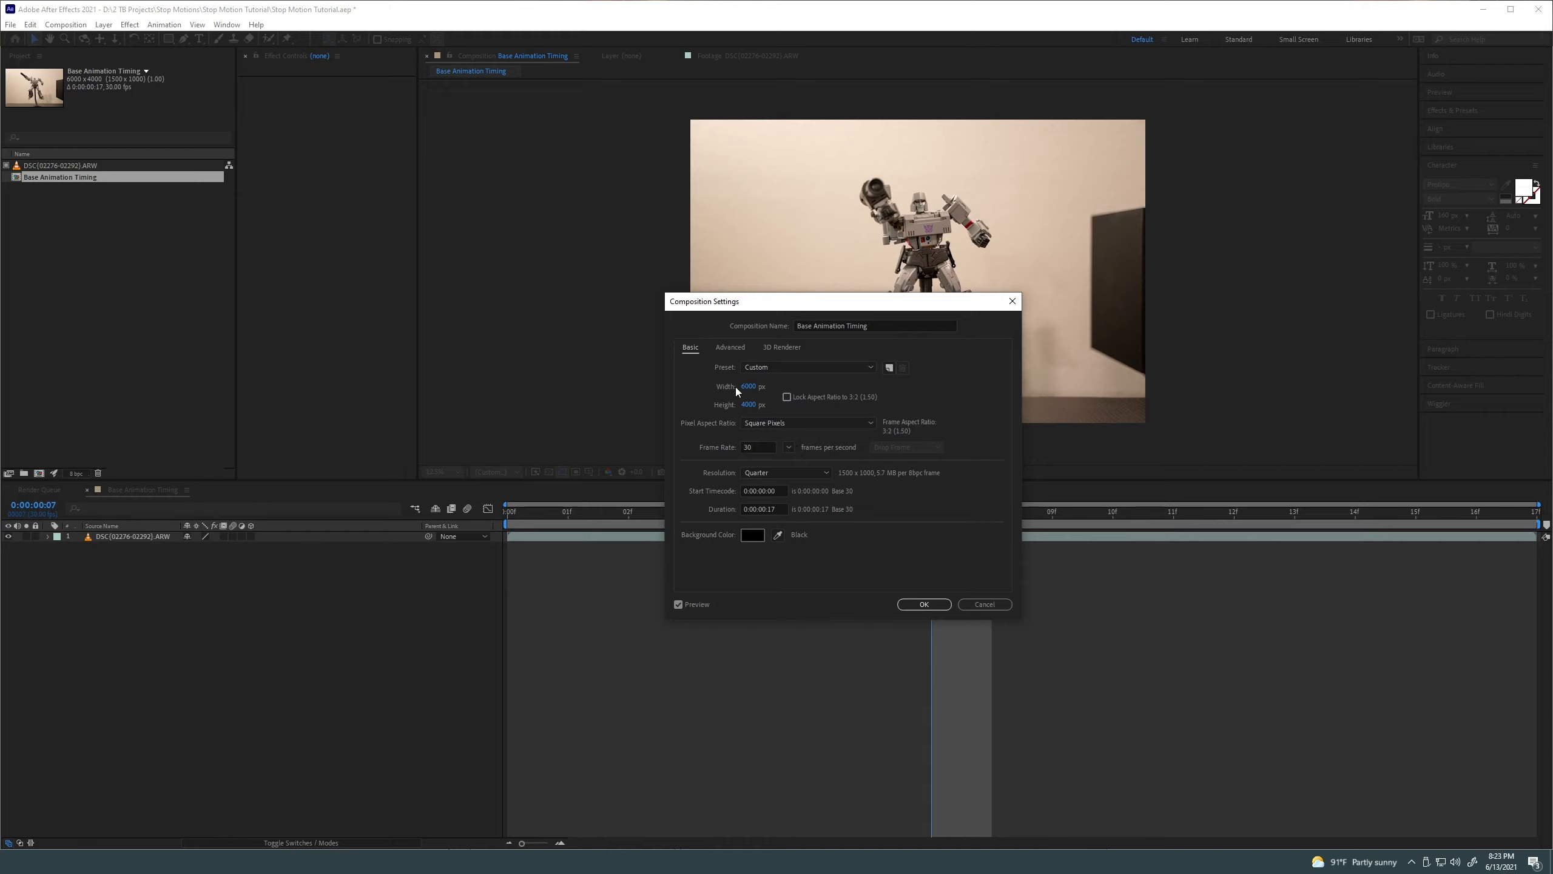
Check the available frame rates for the Base Animation Timing composition
left_click(775, 449)
left_click(790, 445)
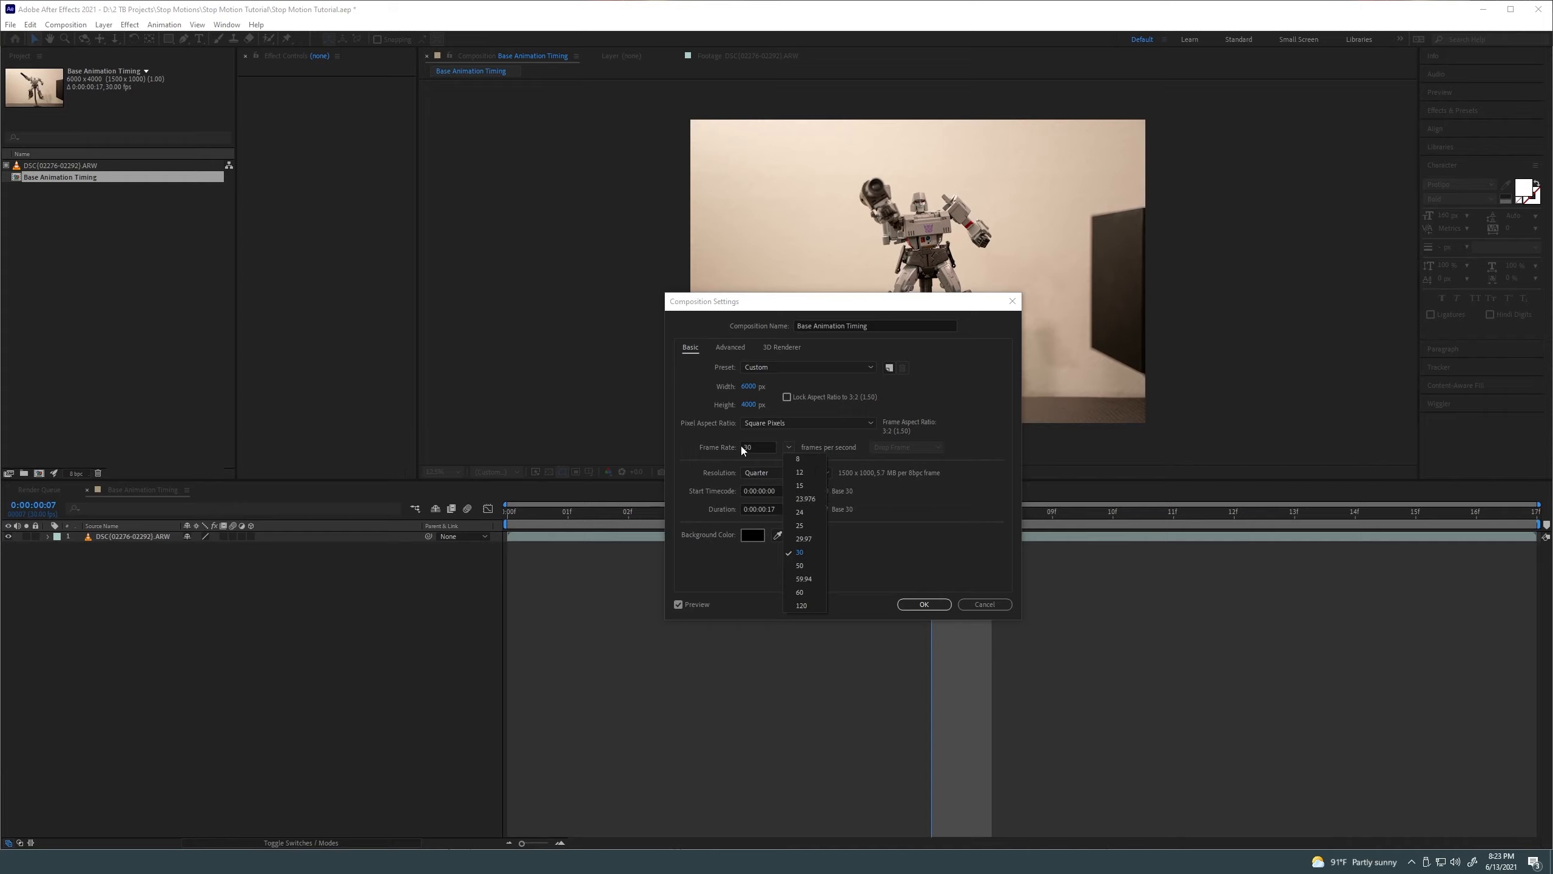
left_click(723, 445)
left_click(768, 445)
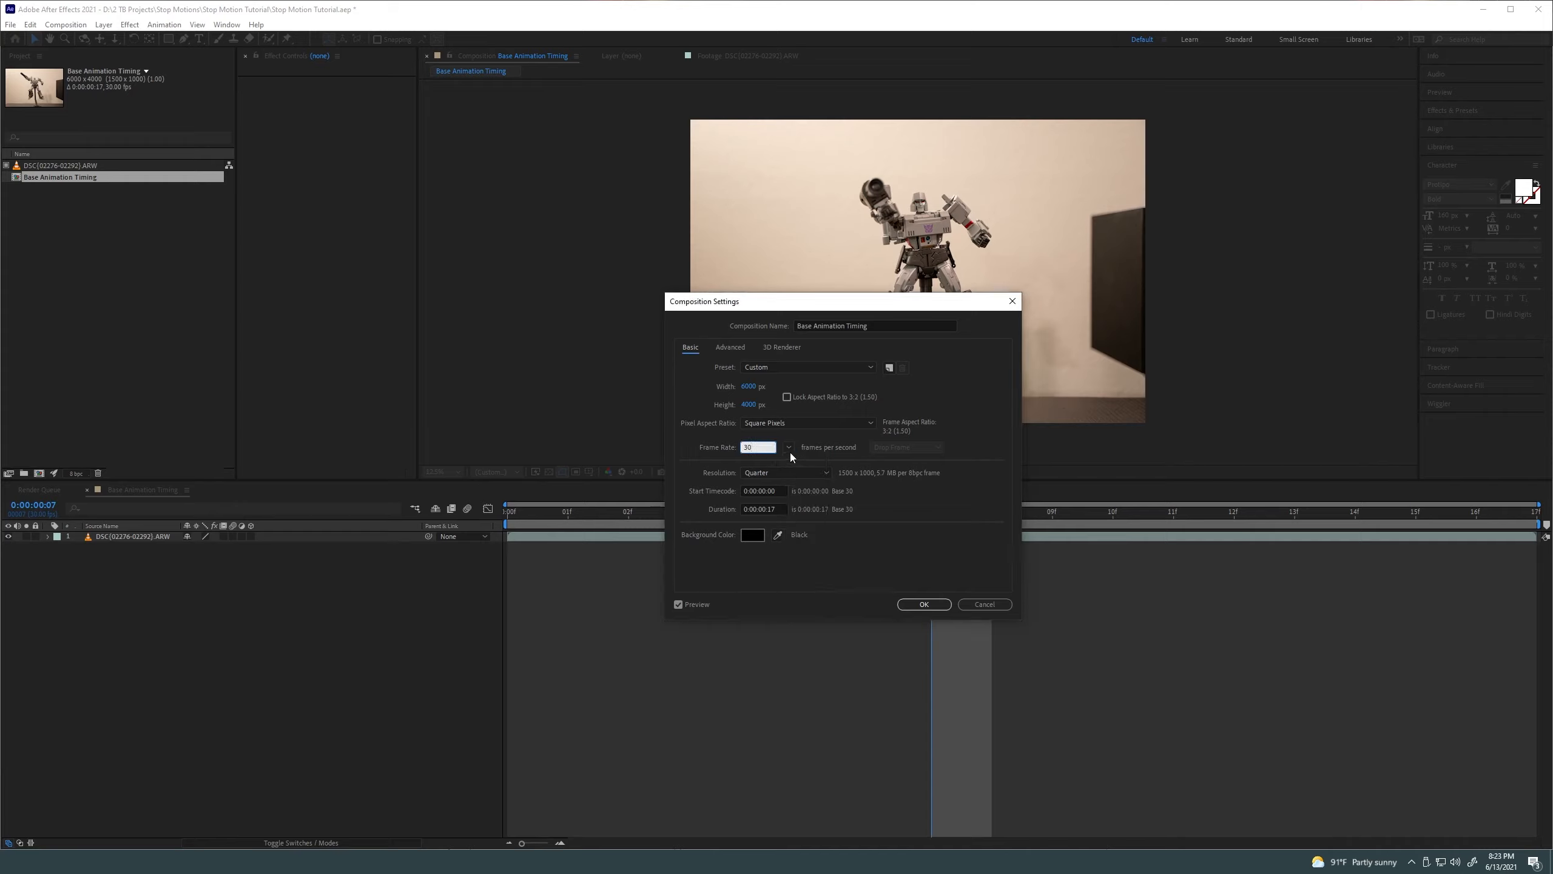
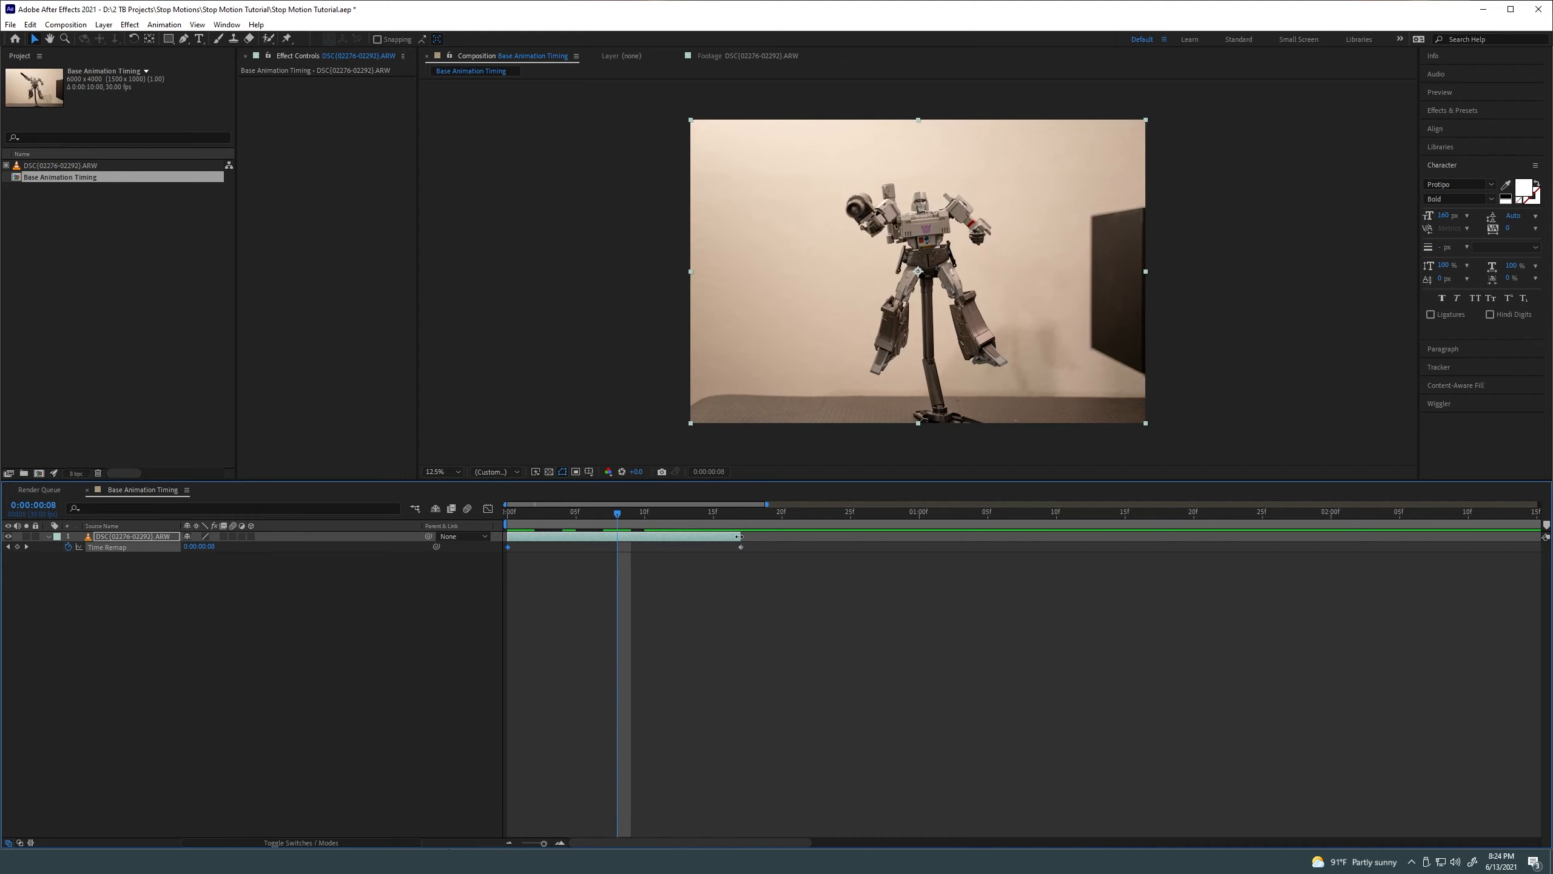
Extend the time-remapped DSC sequence layer to the end of the composition
left_click_drag(740, 537, 1512, 536)
key("semicolon")
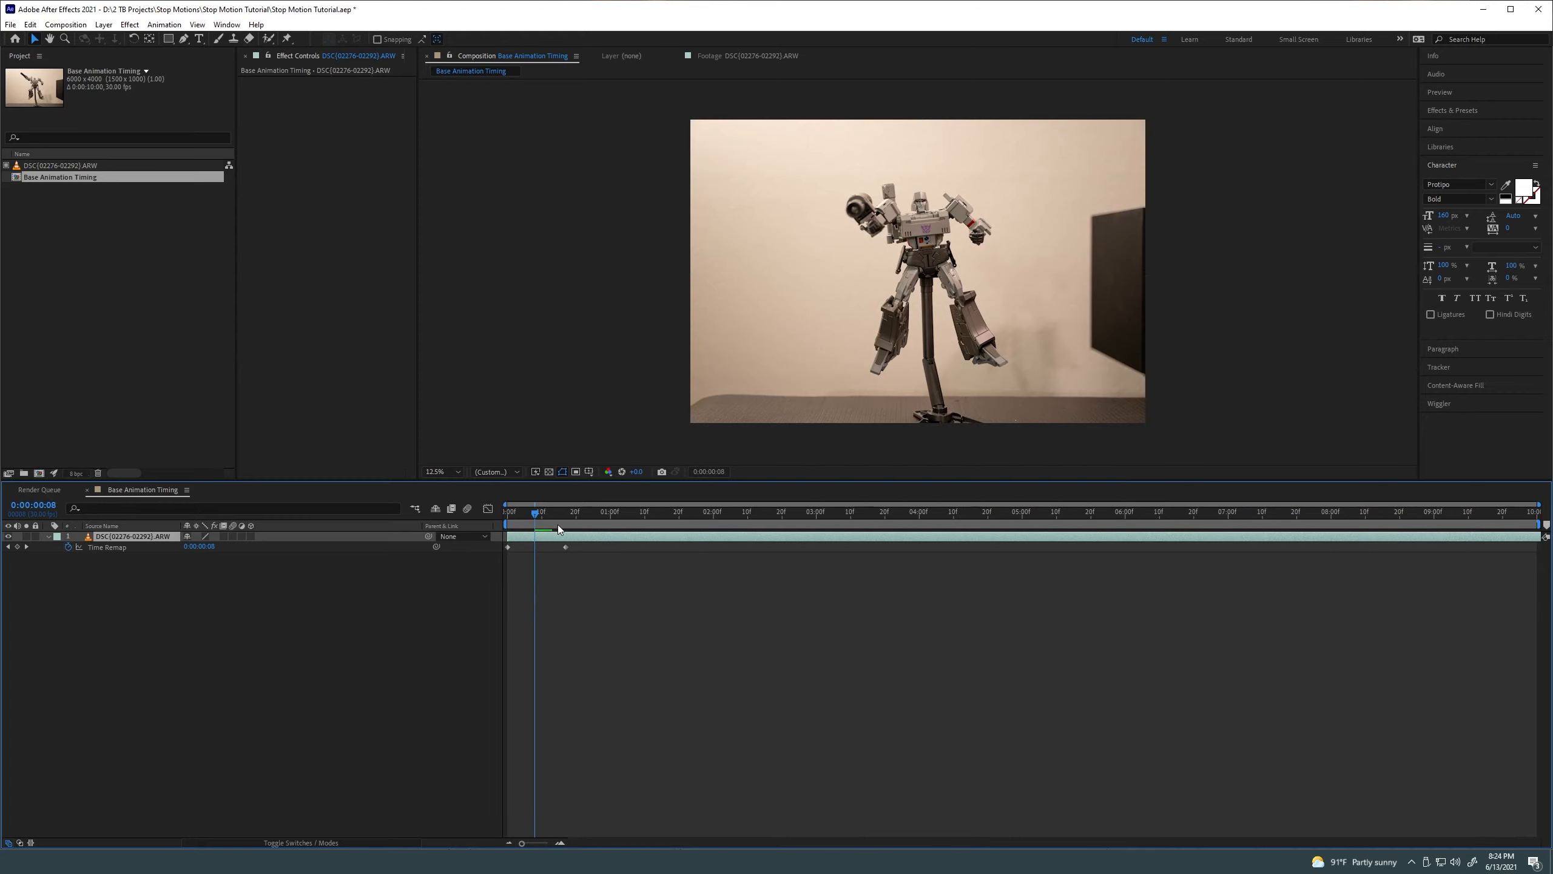
Move the last Time Remap keyframe to about 0:00:02:09 and preview the slowed animation from the start
left_click_drag(535, 514, 567, 529)
left_click(565, 547)
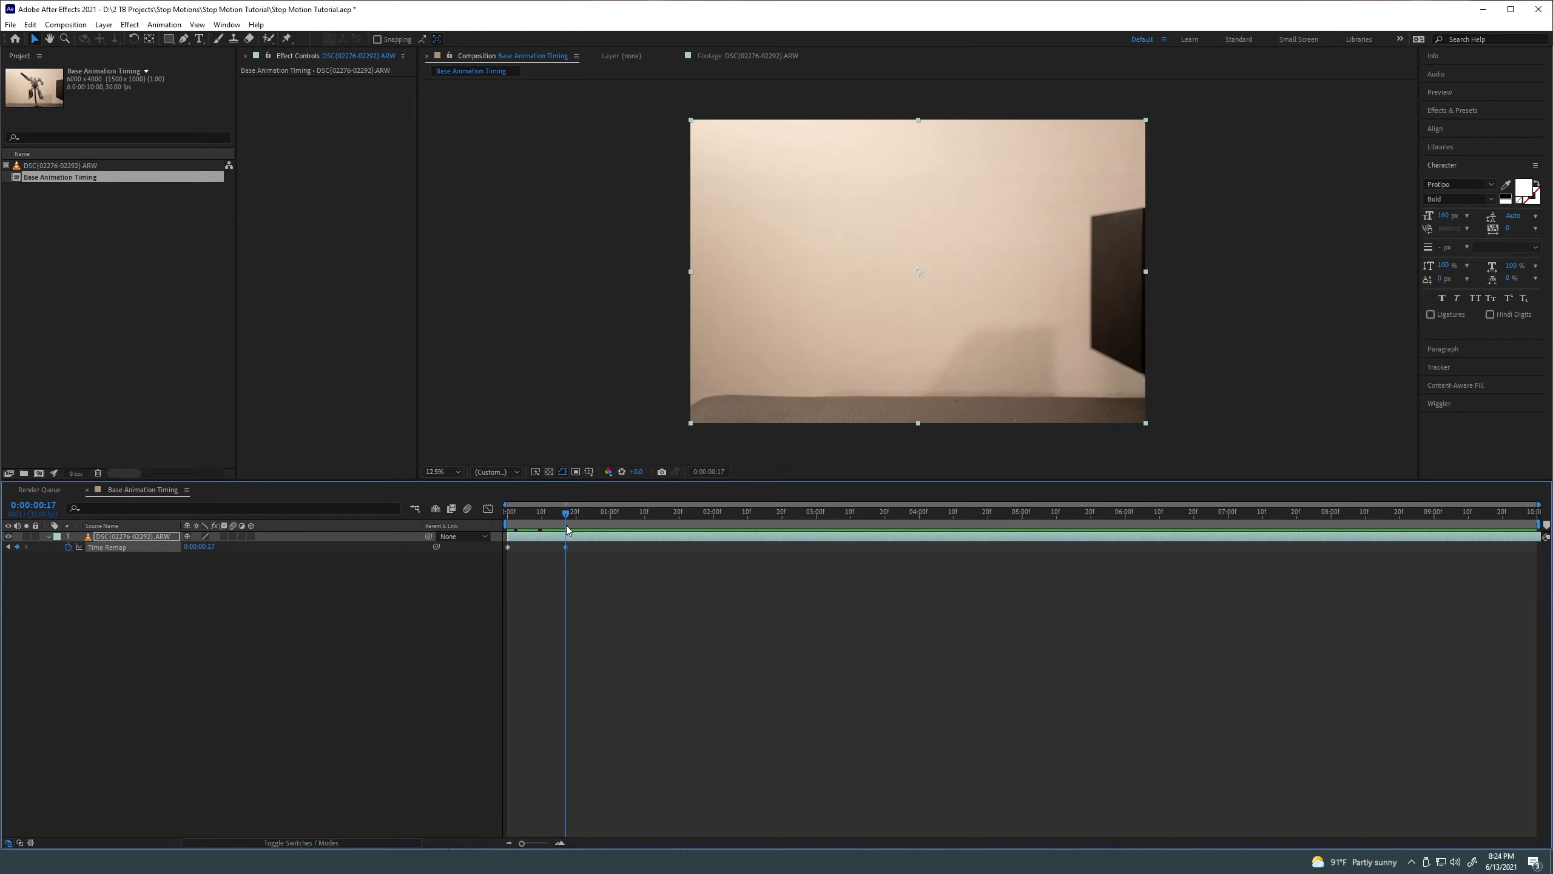
mouse_move(567, 549)
left_click_drag(566, 549, 746, 555)
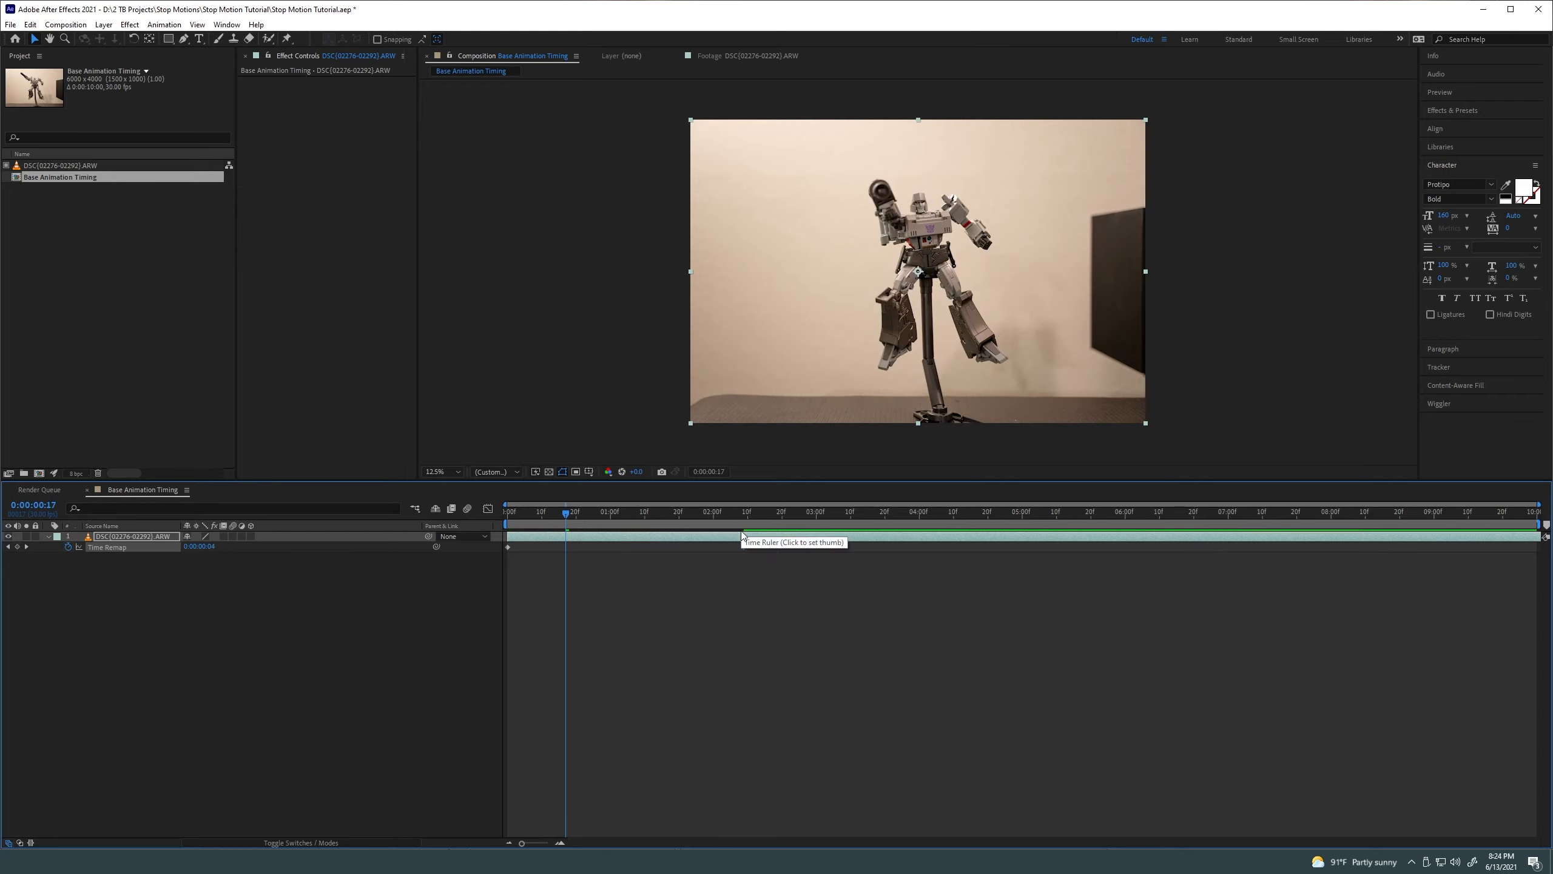
key("space")
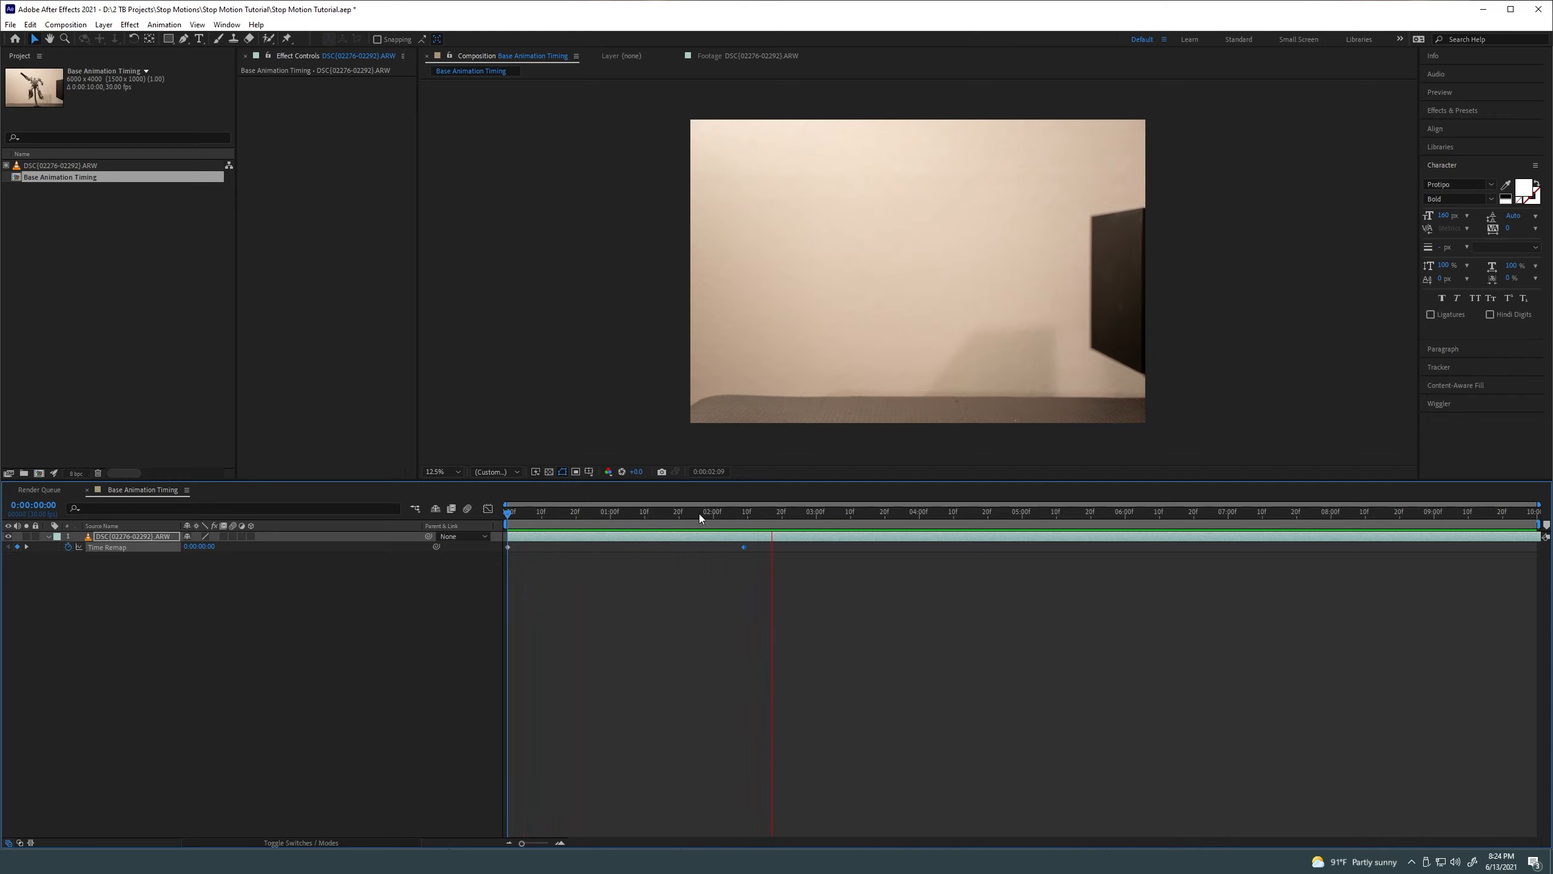
key("Home")
key("space")
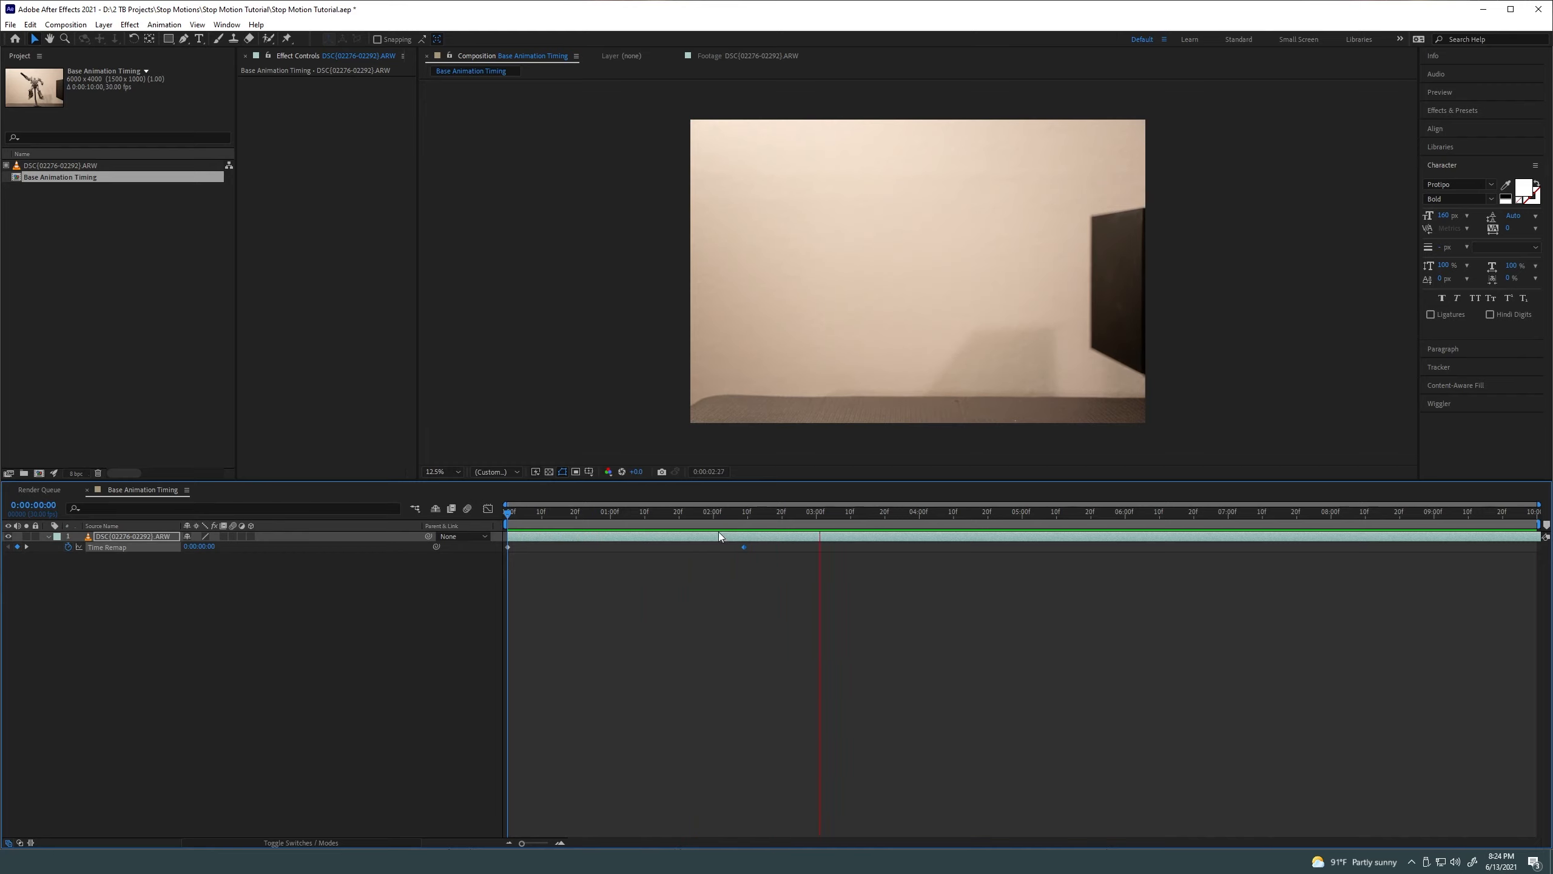
key("space")
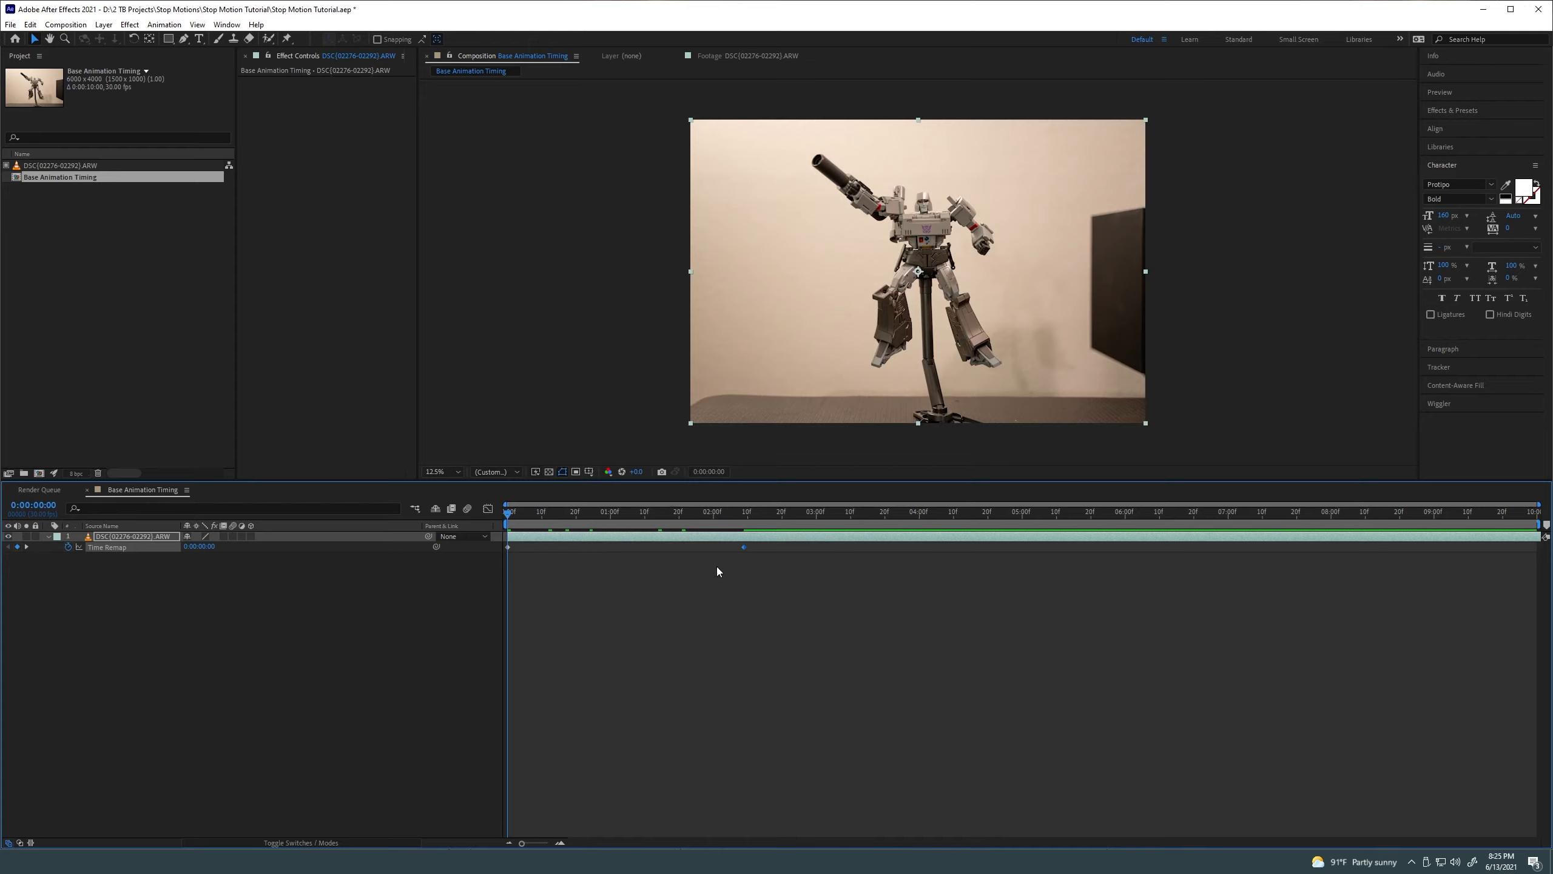
Move the last Time Remap keyframe back to frame 17 and review the animation at its original speed
left_click_drag(744, 546, 485, 522)
key("space")
key("space")
key("space")
left_click_drag(506, 525, 539, 530)
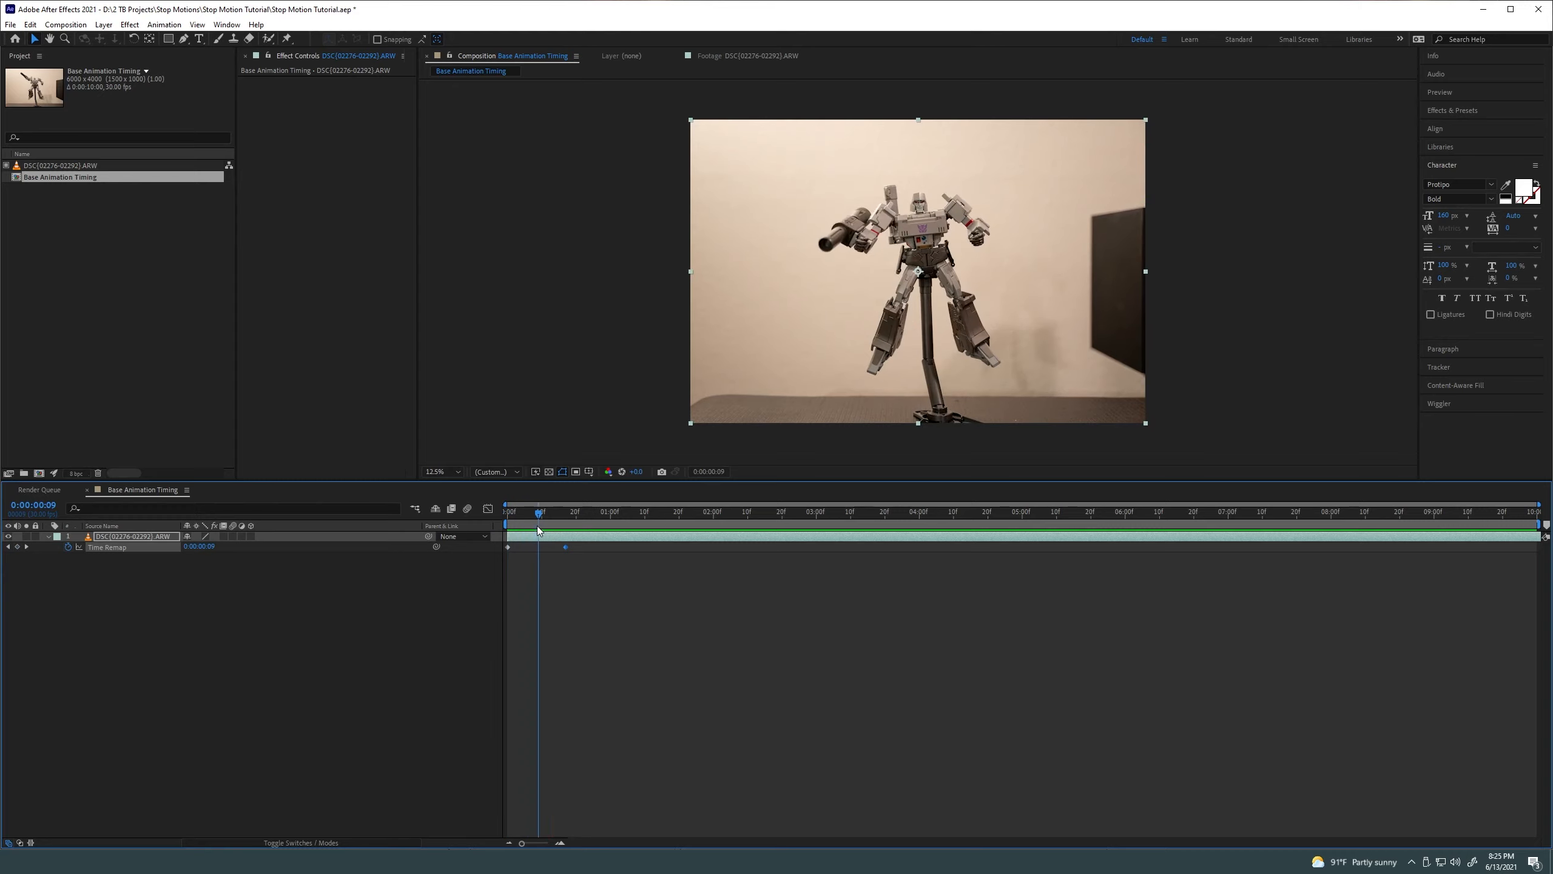
key("space")
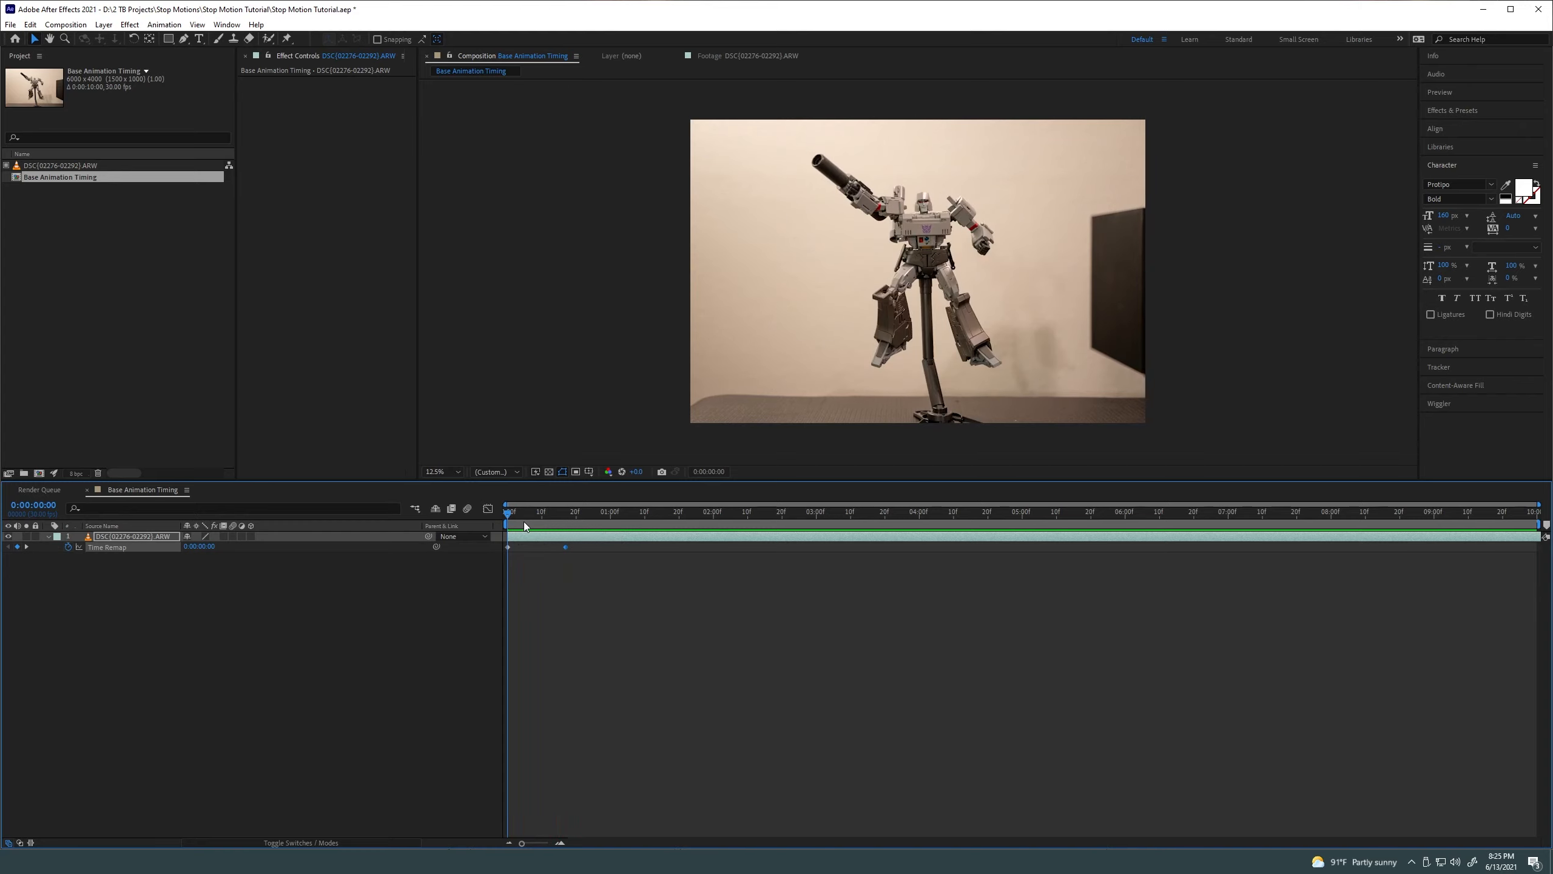
Compare the poses around frames 4 to 6 and add a Time Remap keyframe at frame 6
left_click(524, 520)
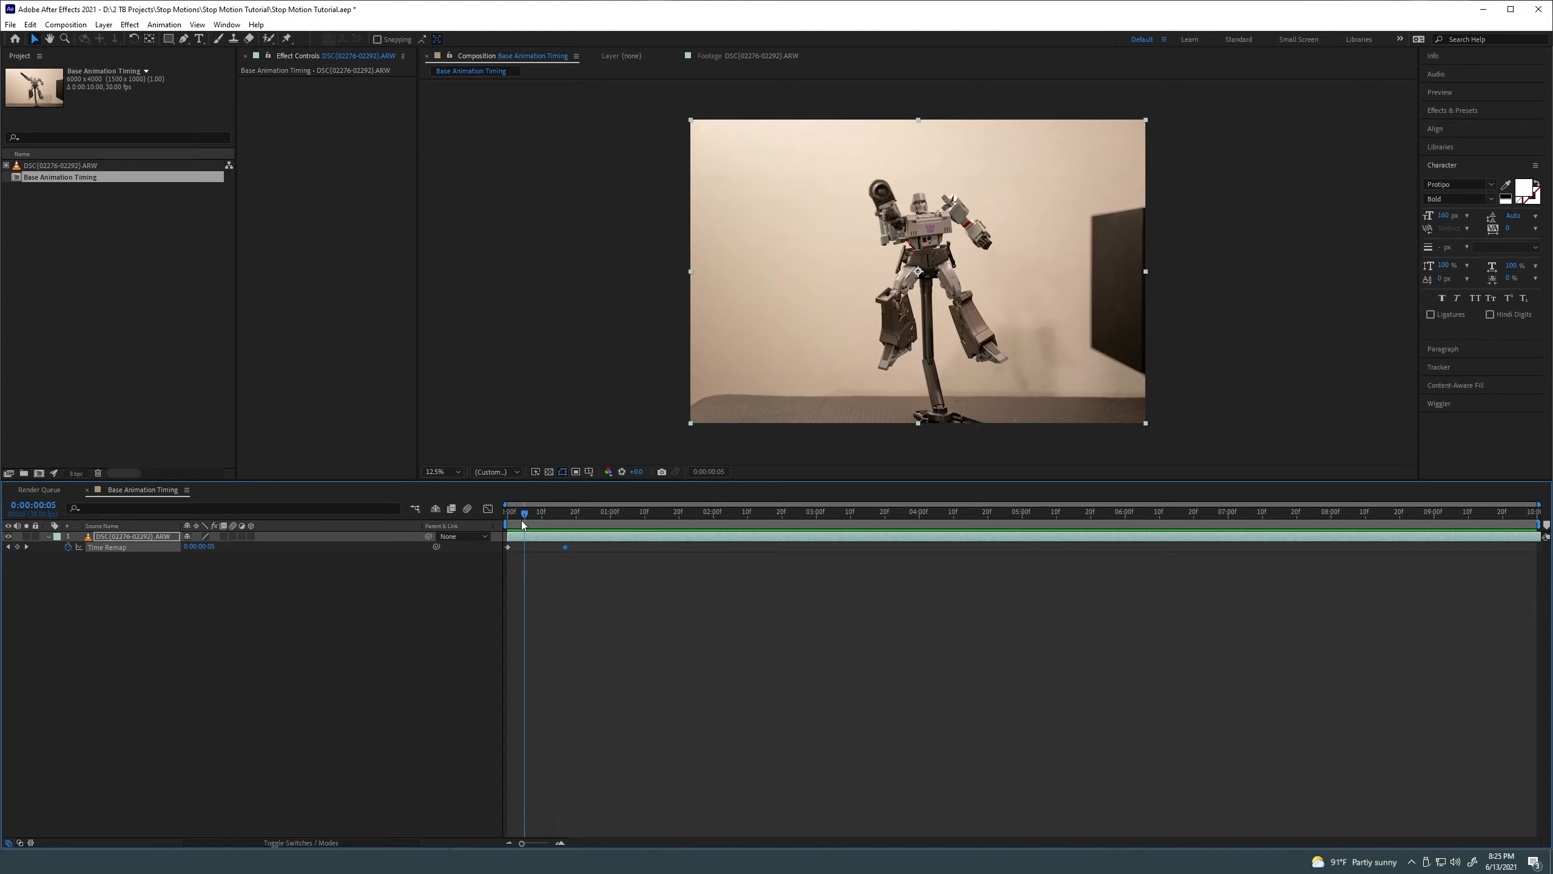
key("Page_Down")
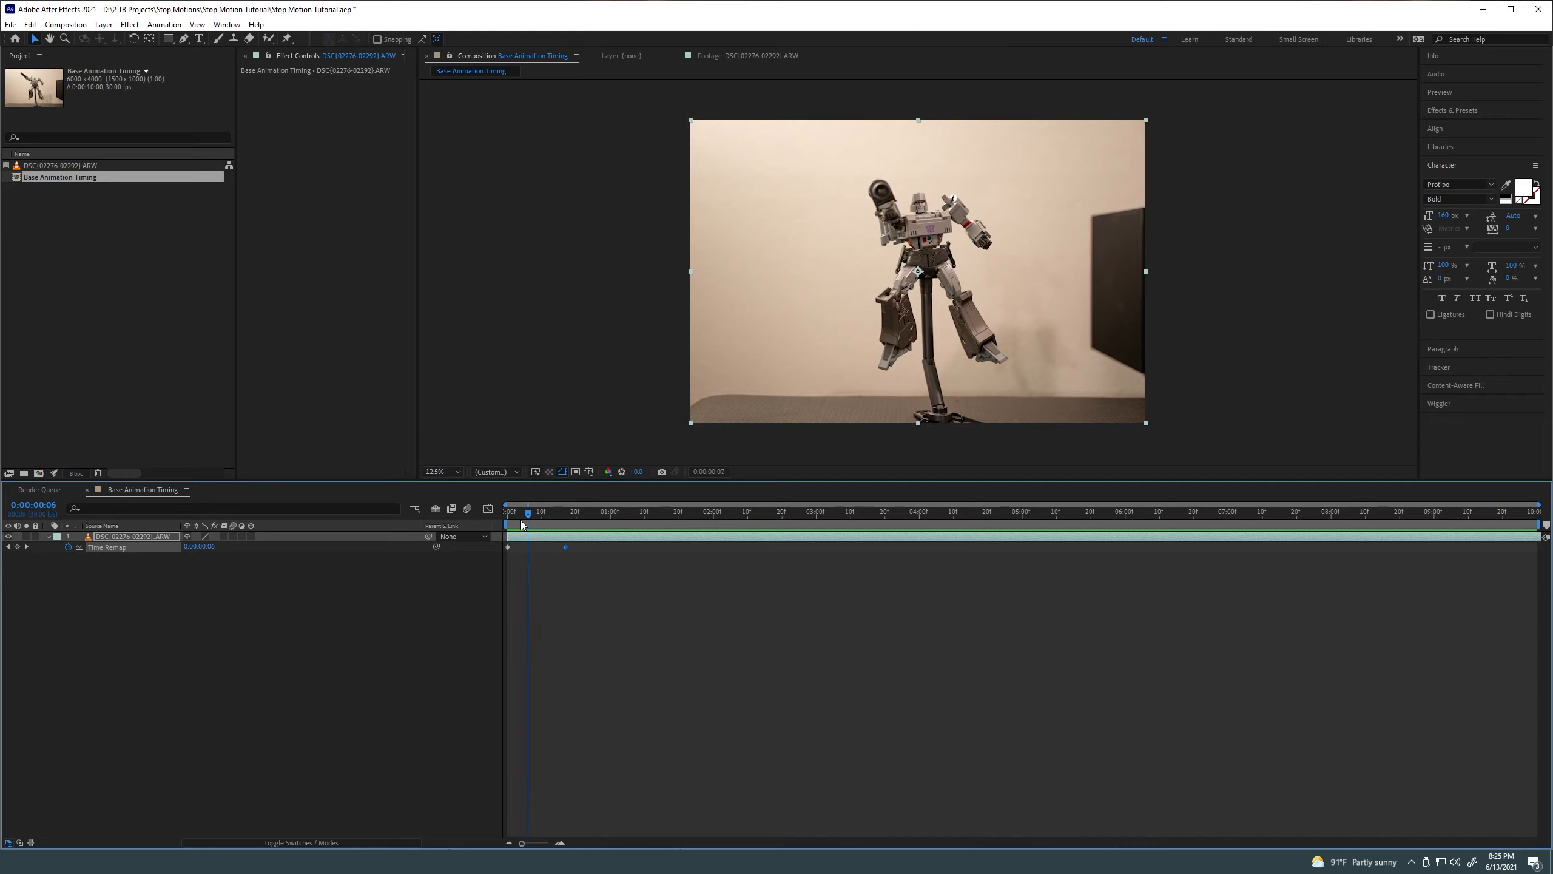
key("Page_Up")
key("Page_Up")
key("Page_Up")
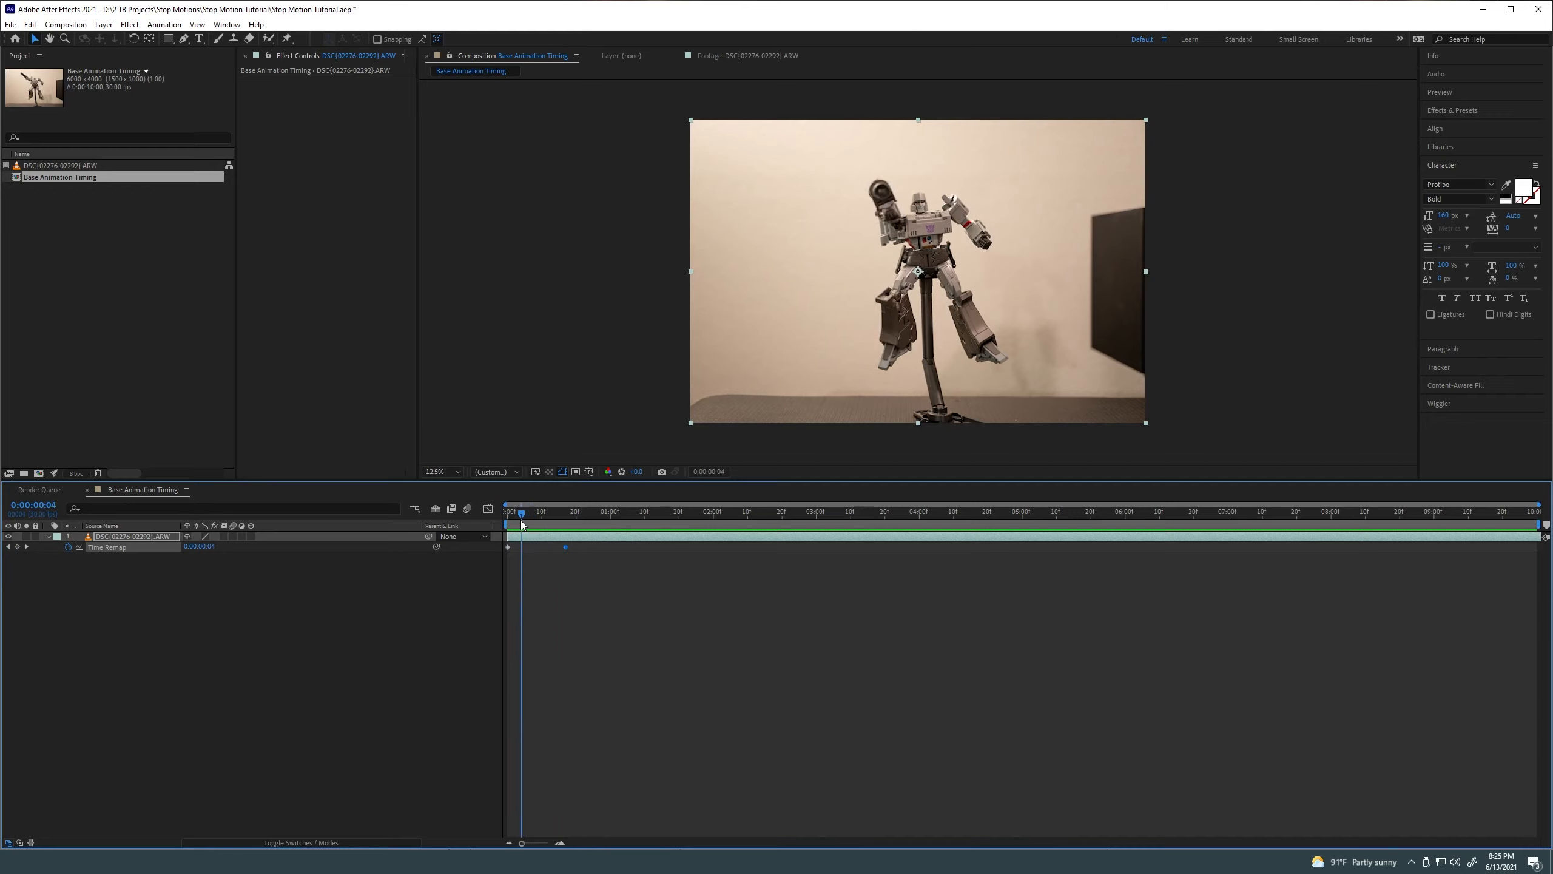
key("Page_Down")
key("Page_Down")
key("Page_Down")
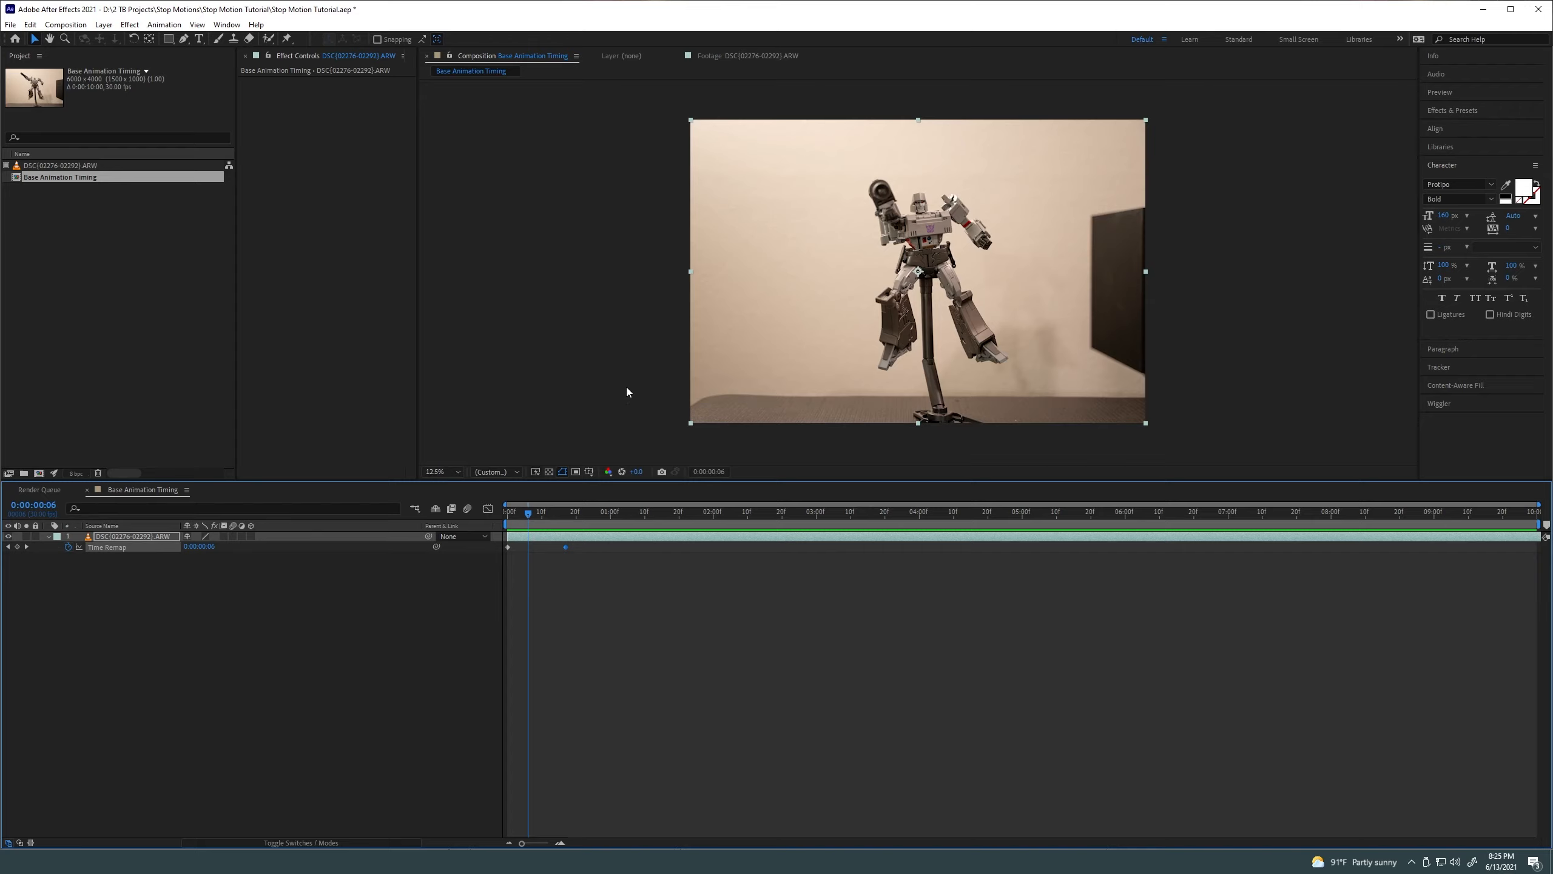
left_click(17, 546)
Examine frames 5 to 7 around the new Time Remap keyframe at a closer timeline scale
key("equal")
key("equal")
key("equal")
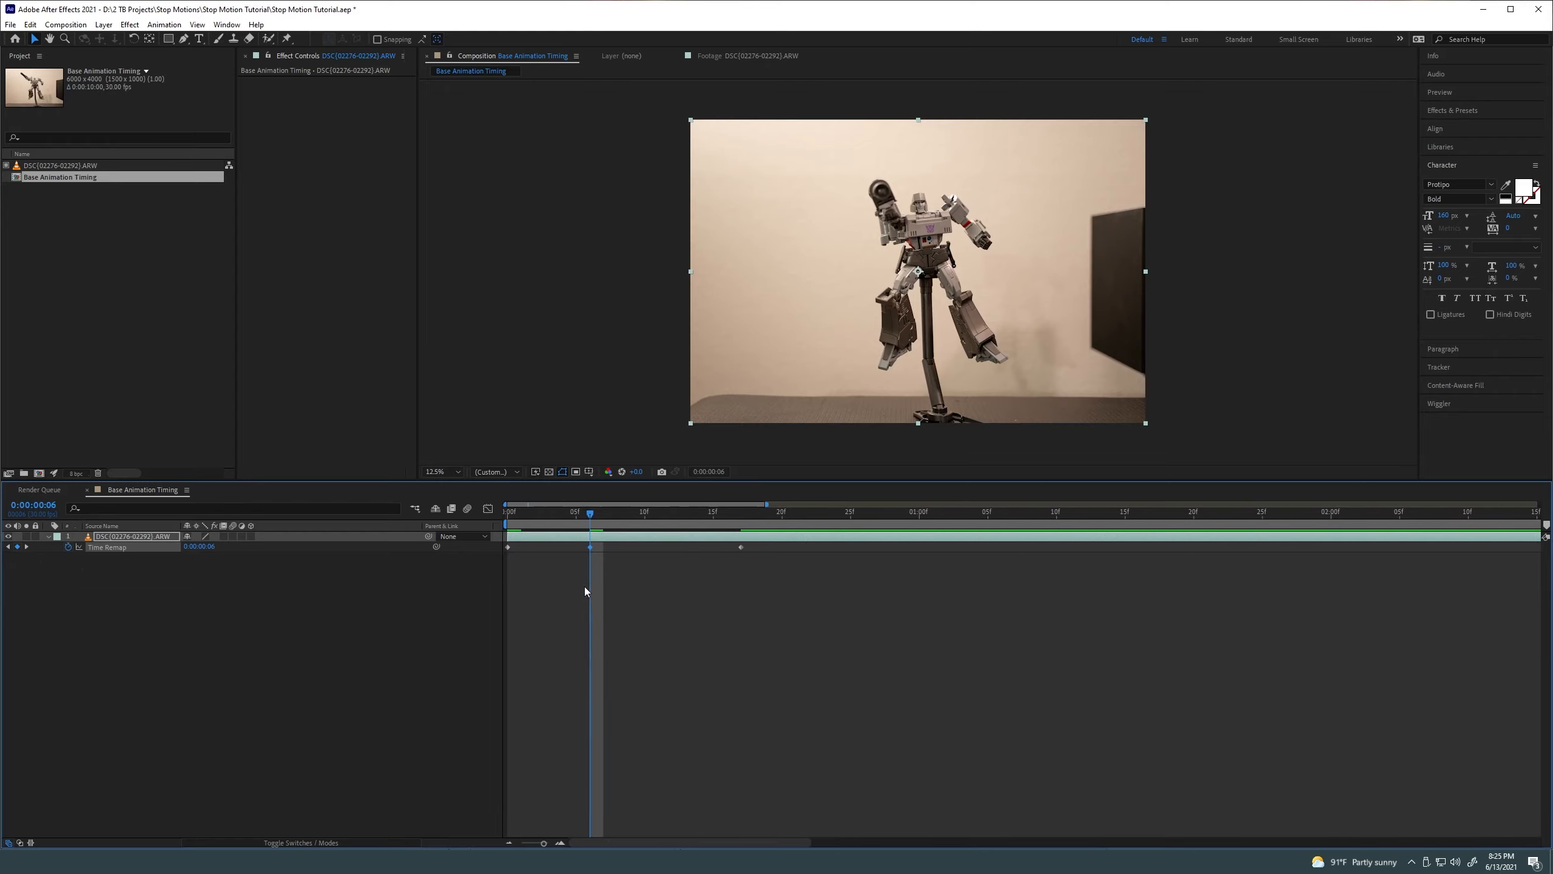
key("equal")
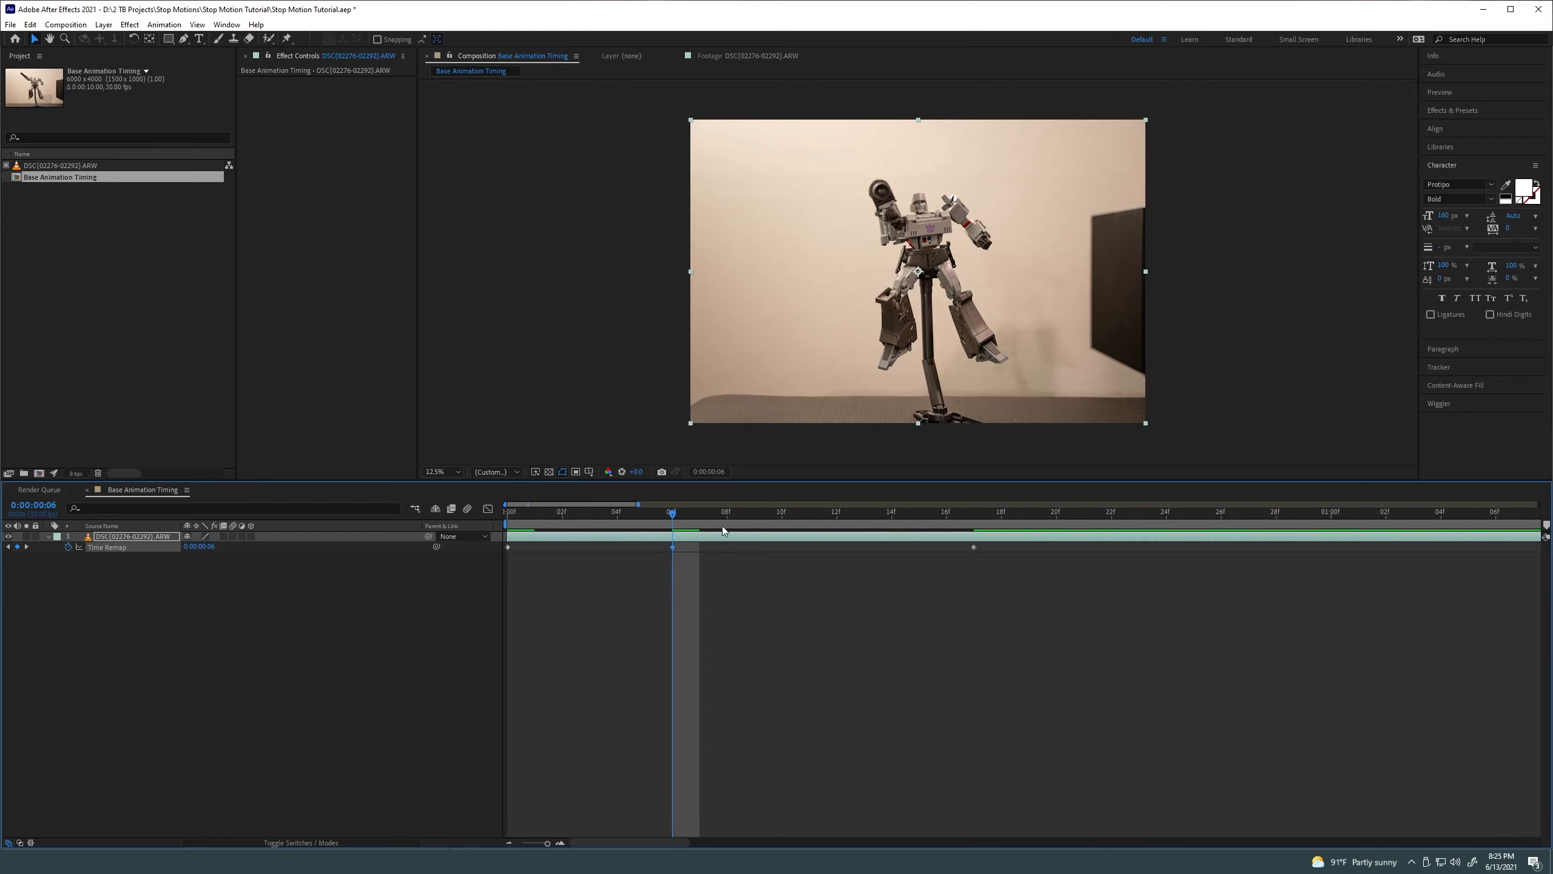
key("space")
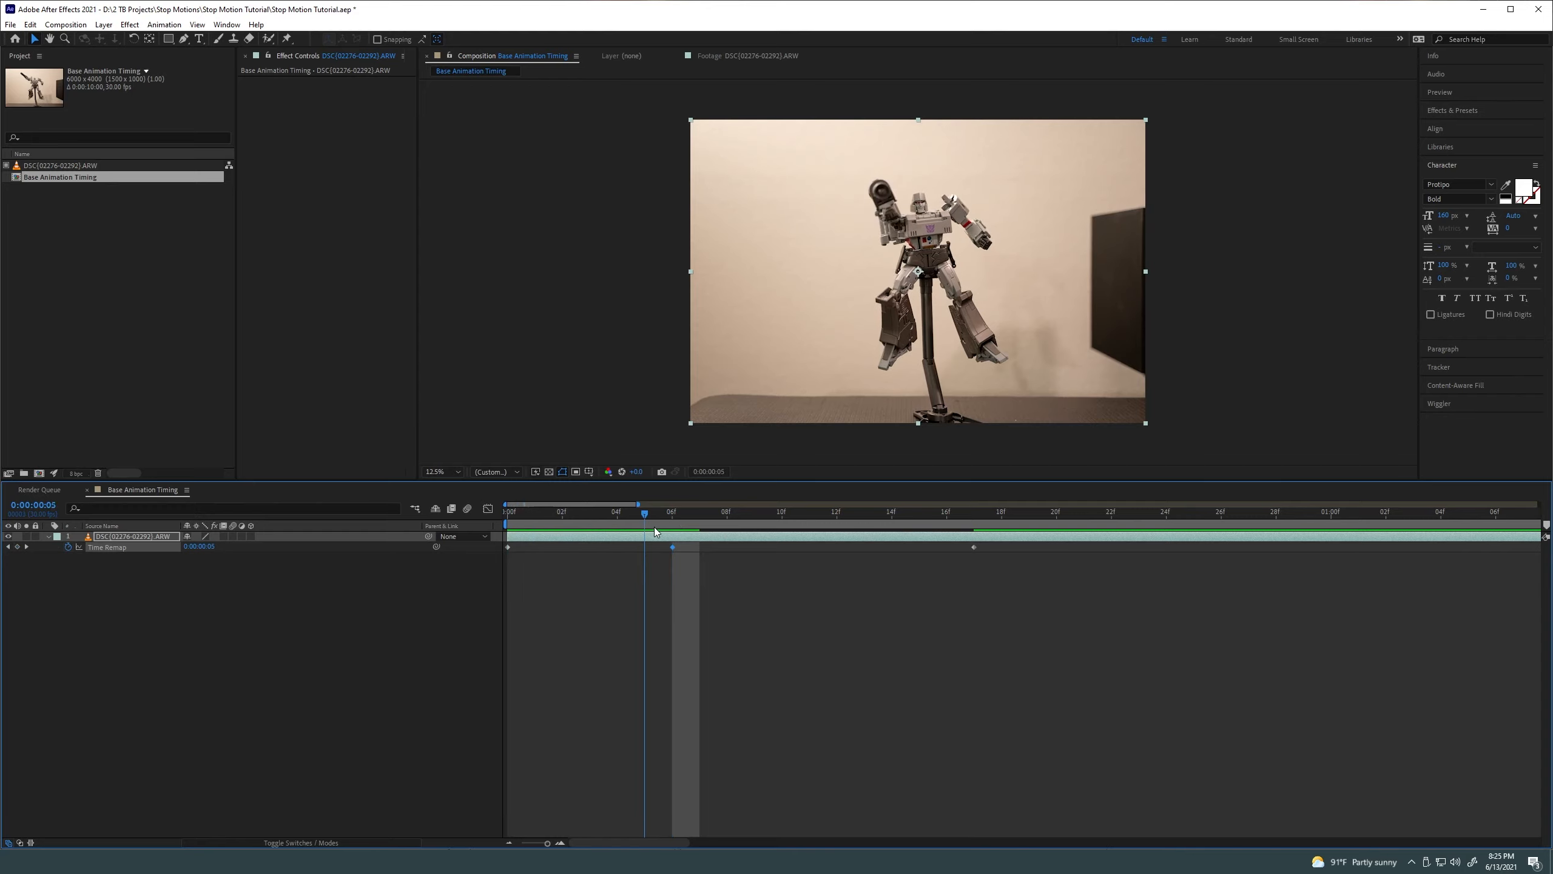
key("space")
key("space")
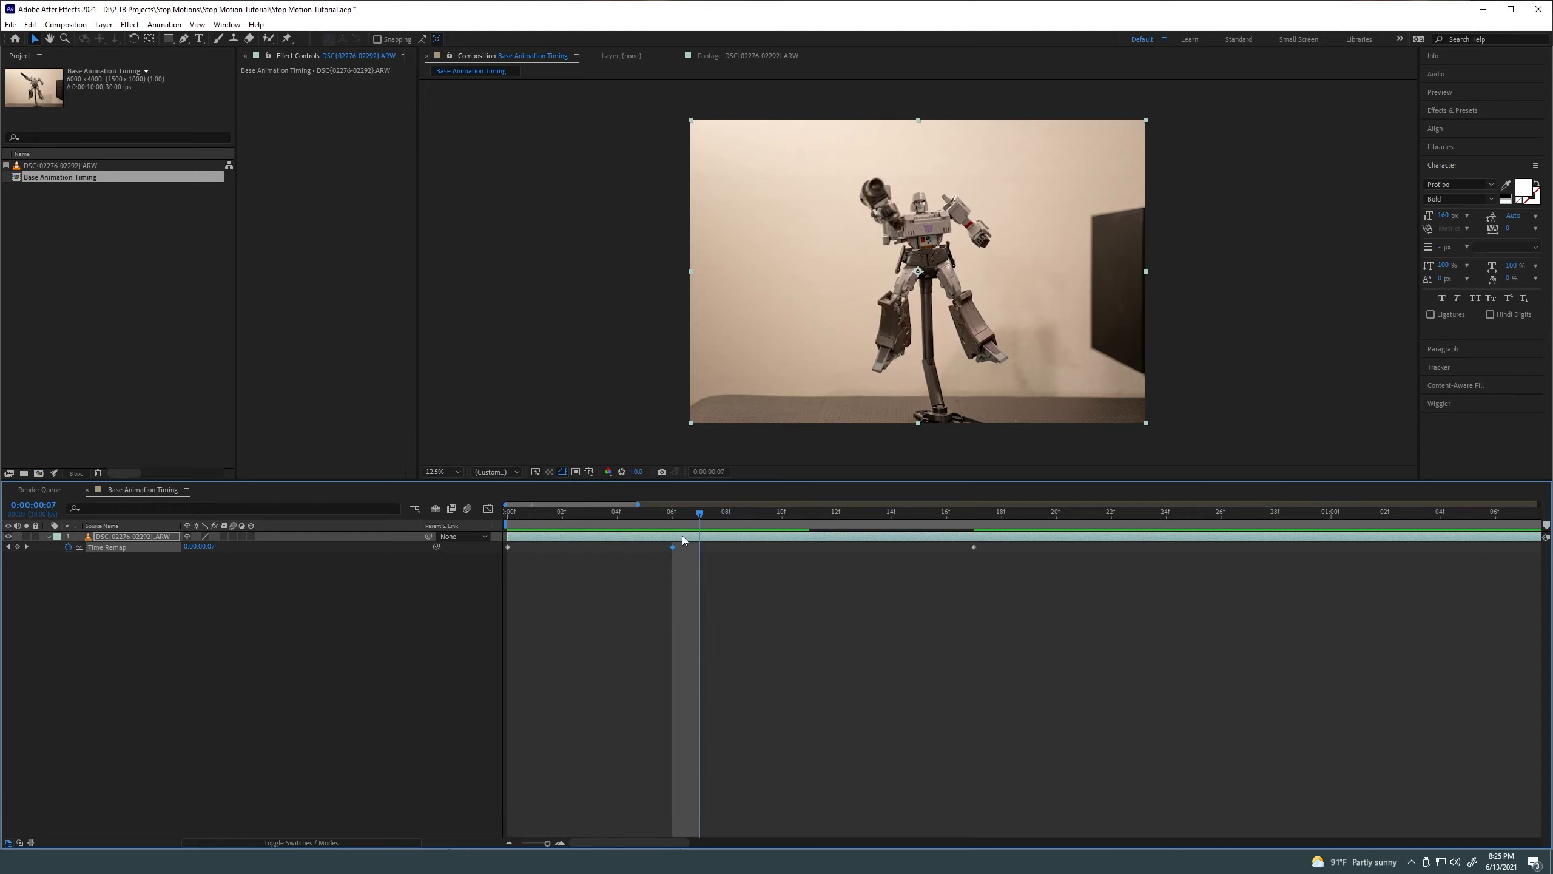
key("space")
key("space")
key("space")
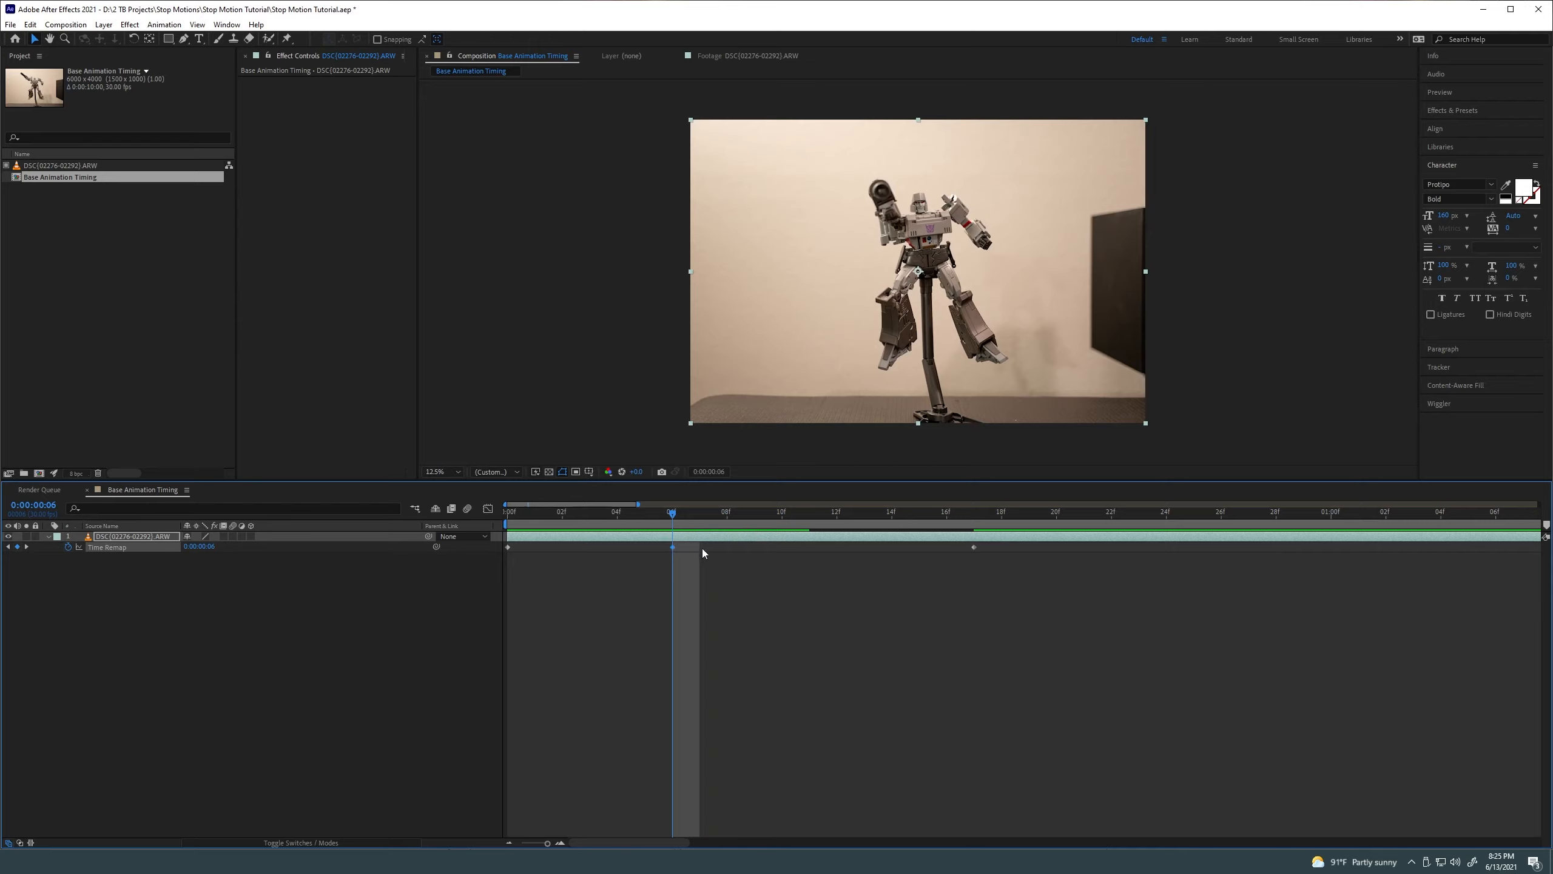
Copy the frame 6 Time Remap keyframe, shift it and the last keyframe to frames 13 and 24, and paste the copy at frame 6
left_click(673, 546)
left_click_drag(654, 549, 1166, 566)
left_click(879, 614)
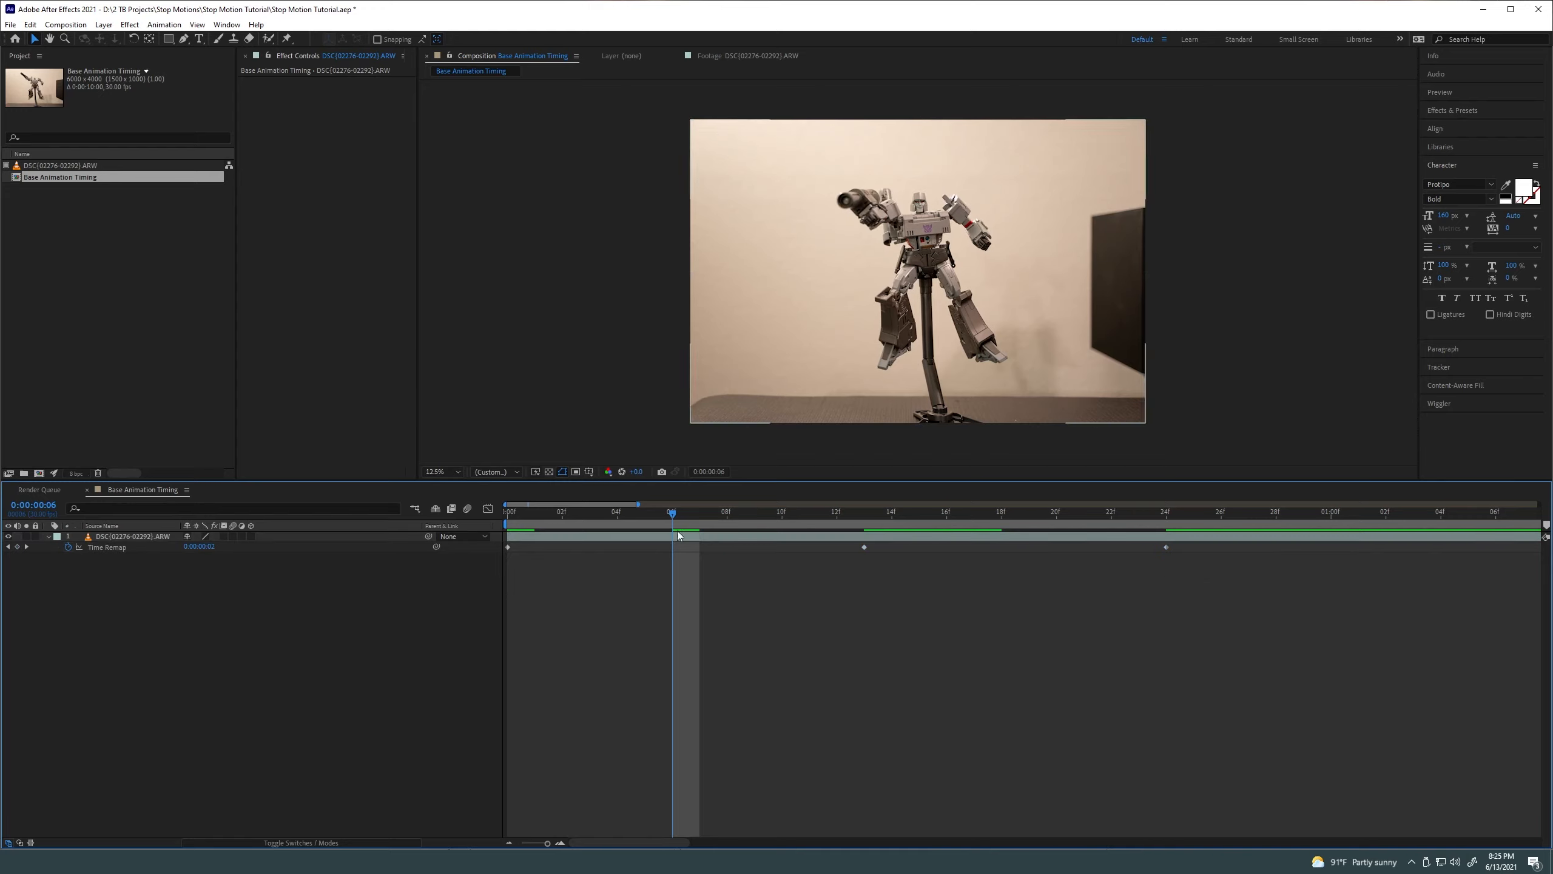
left_click(661, 532)
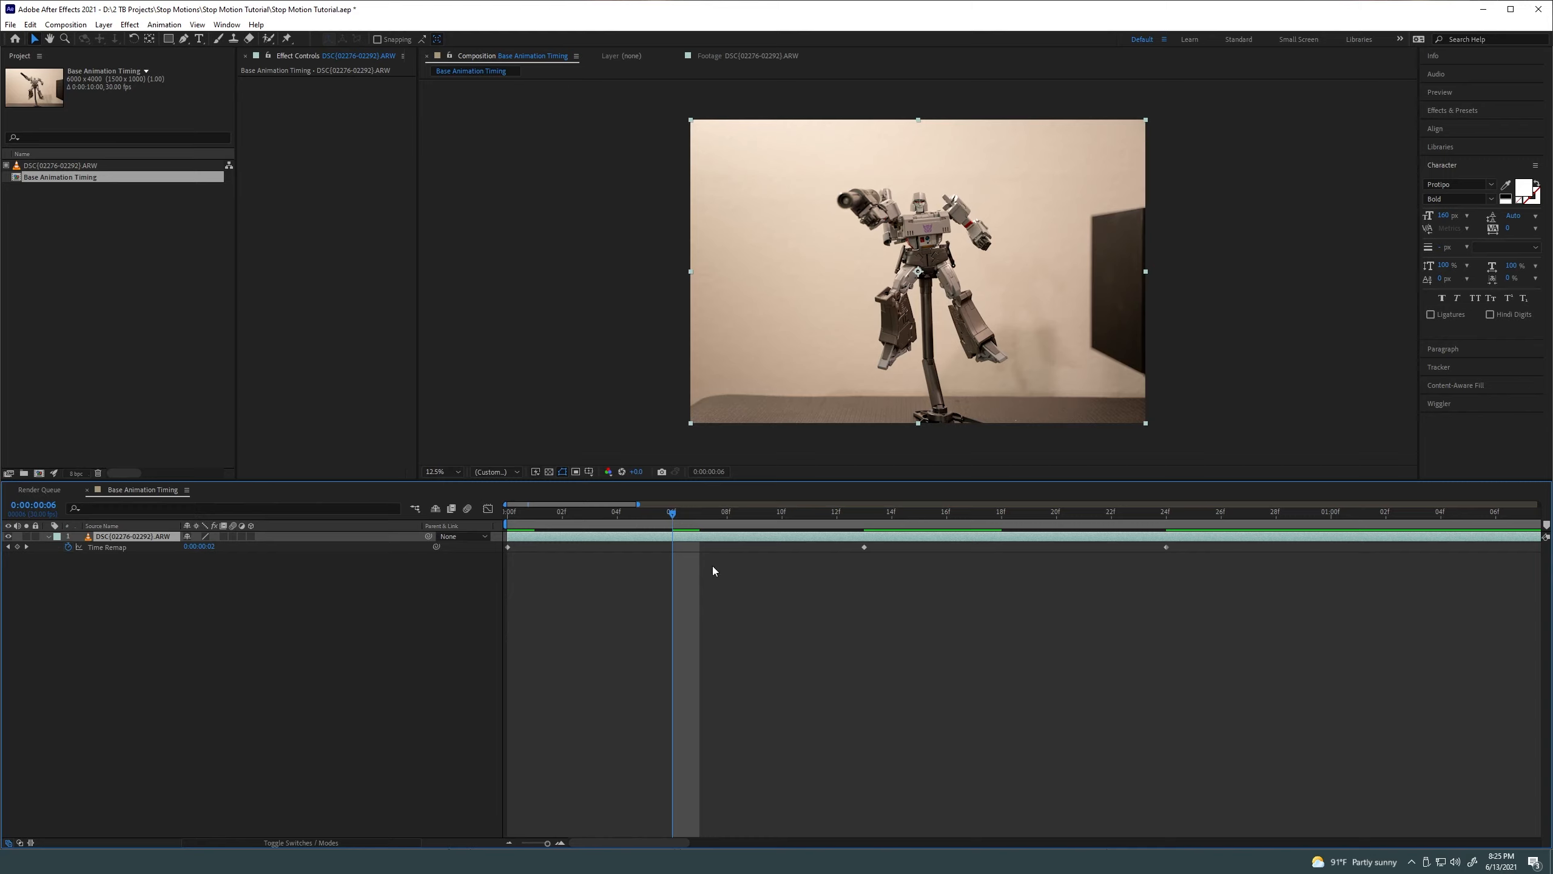
key("ctrl+v")
Preview the animation from the first frame to judge the held pose between frames 6 and 13
left_click_drag(633, 520, 507, 524)
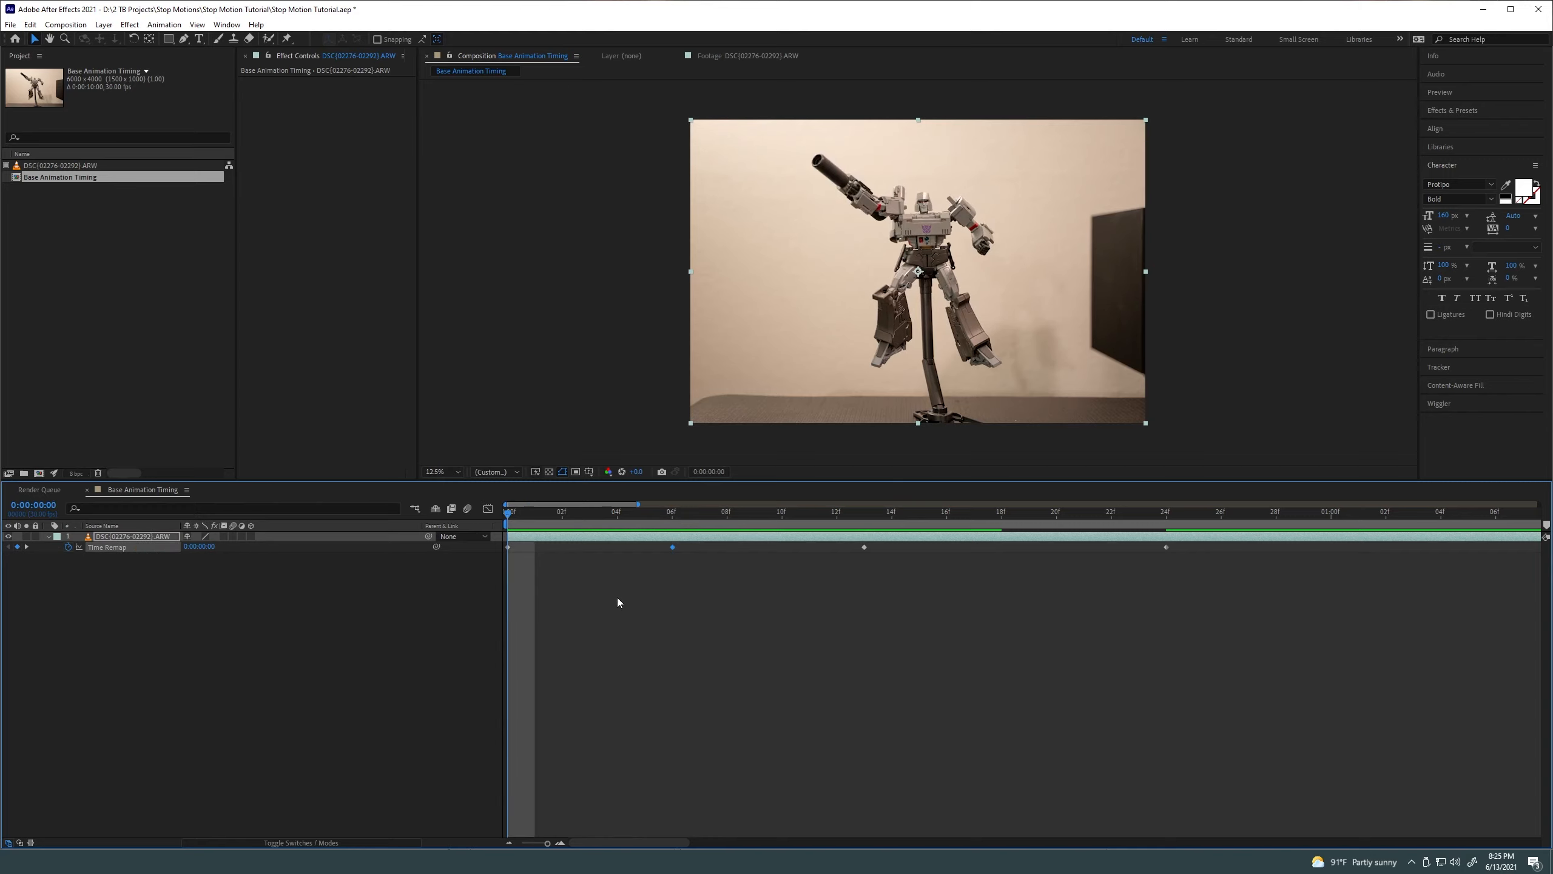
key("space")
key("space")
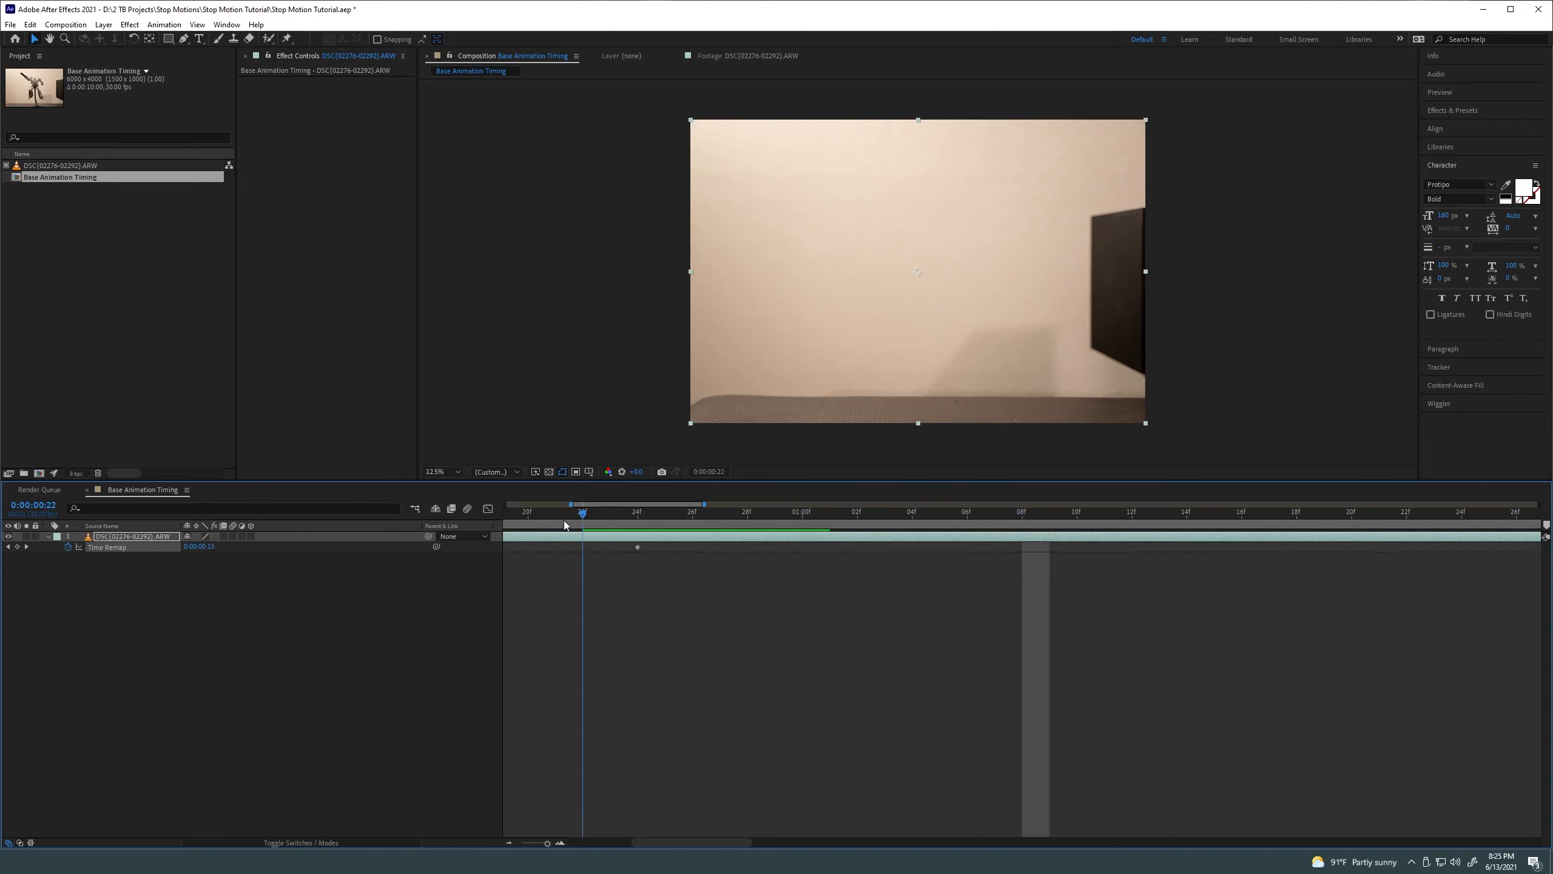
key("Home")
key("space")
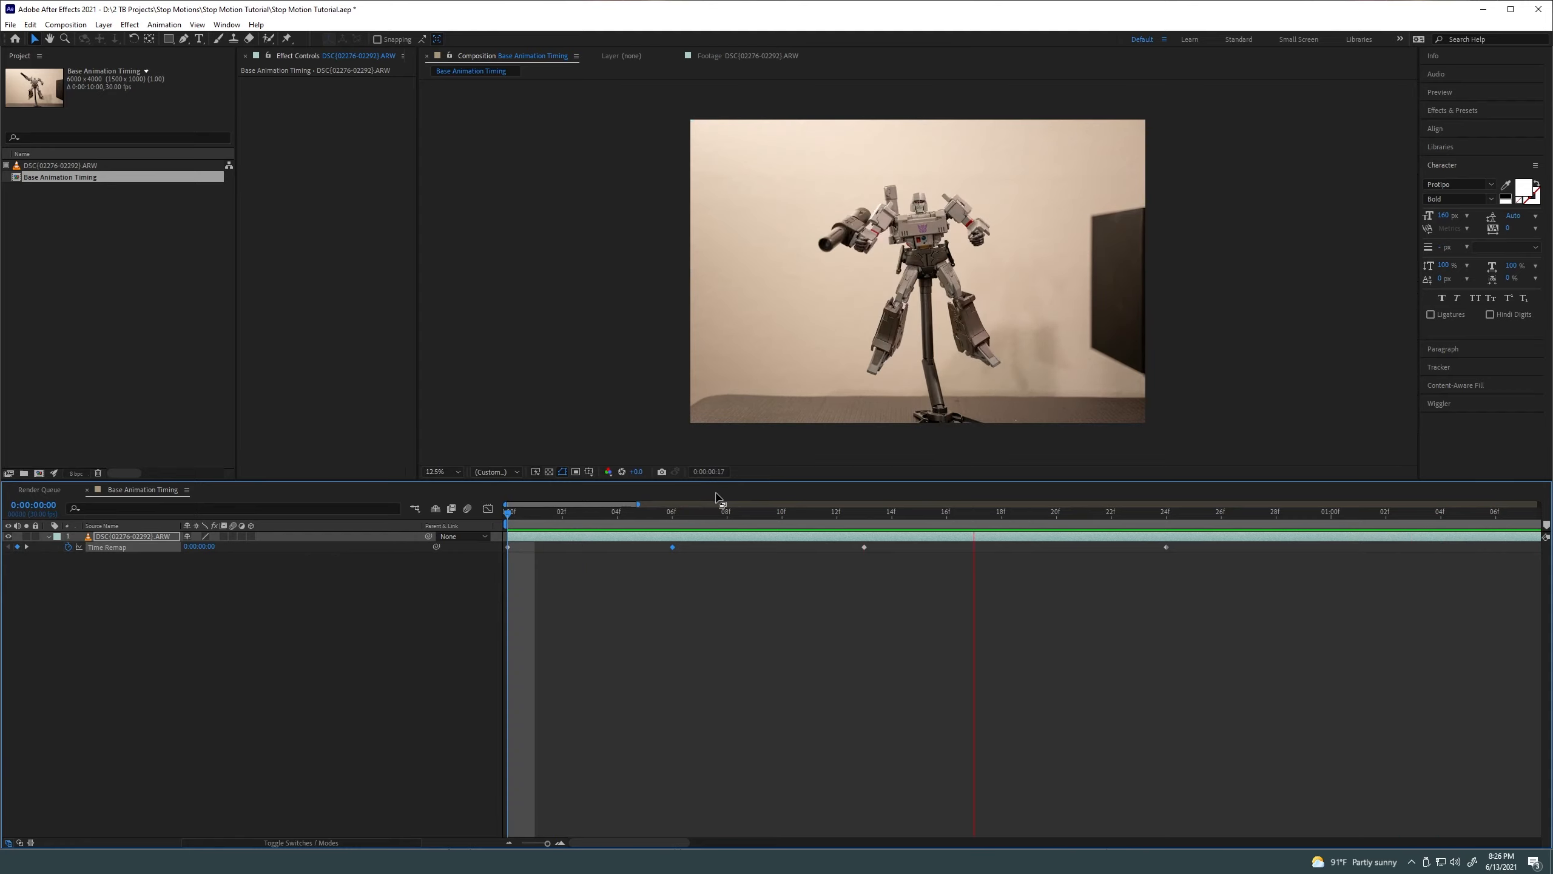
Lengthen the held pose by moving the last two Time Remap keyframes to frame 19 and 0:00:01:00, and replay the animation from the start
left_click_drag(656, 512, 1327, 545)
left_click(673, 547)
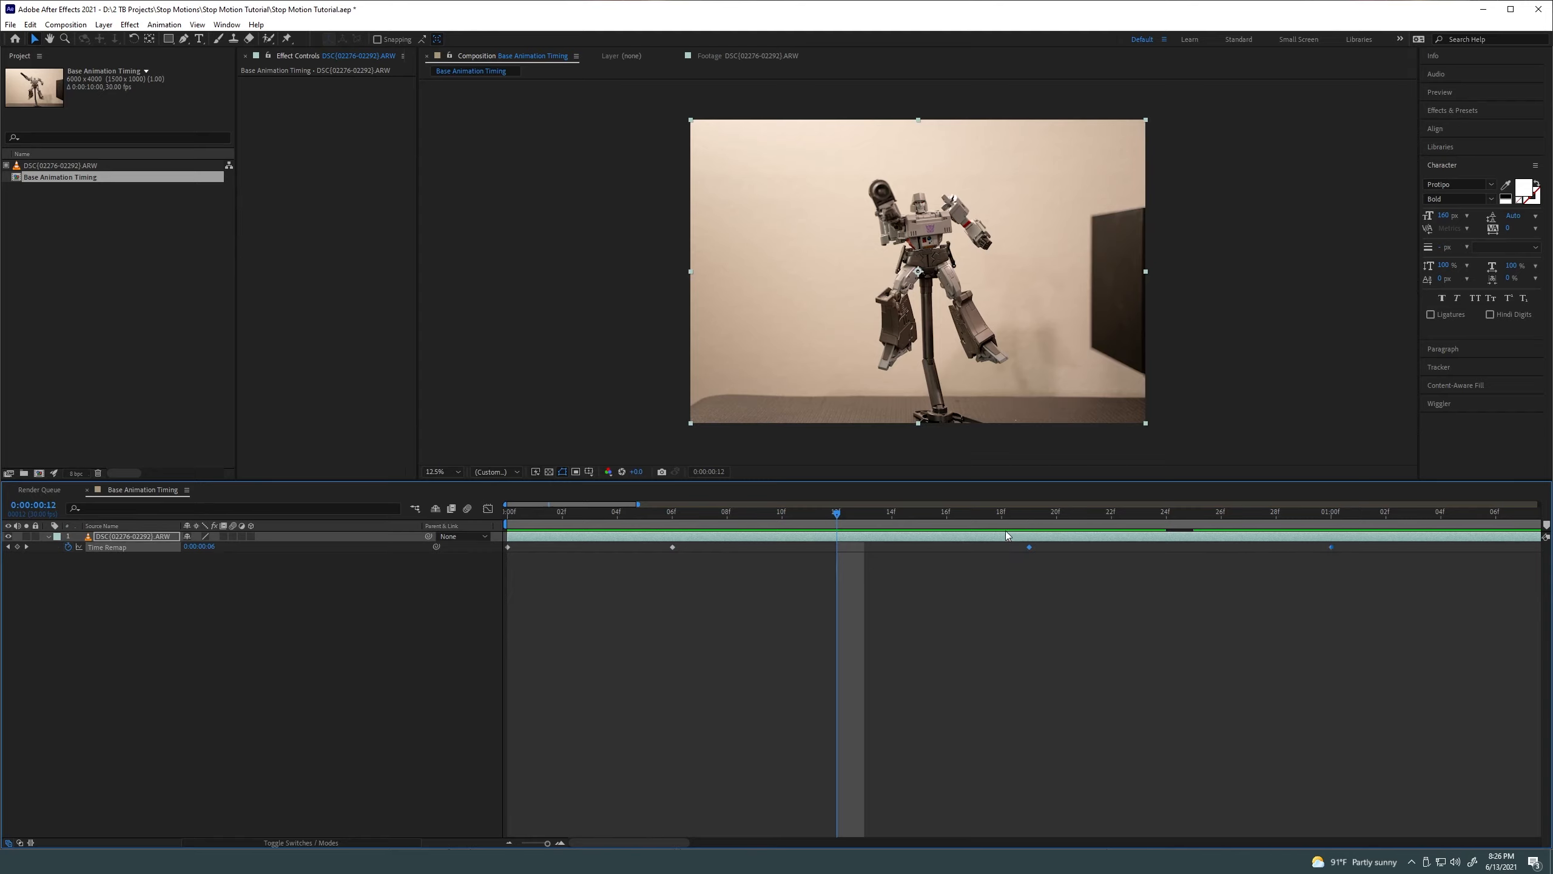
key("space")
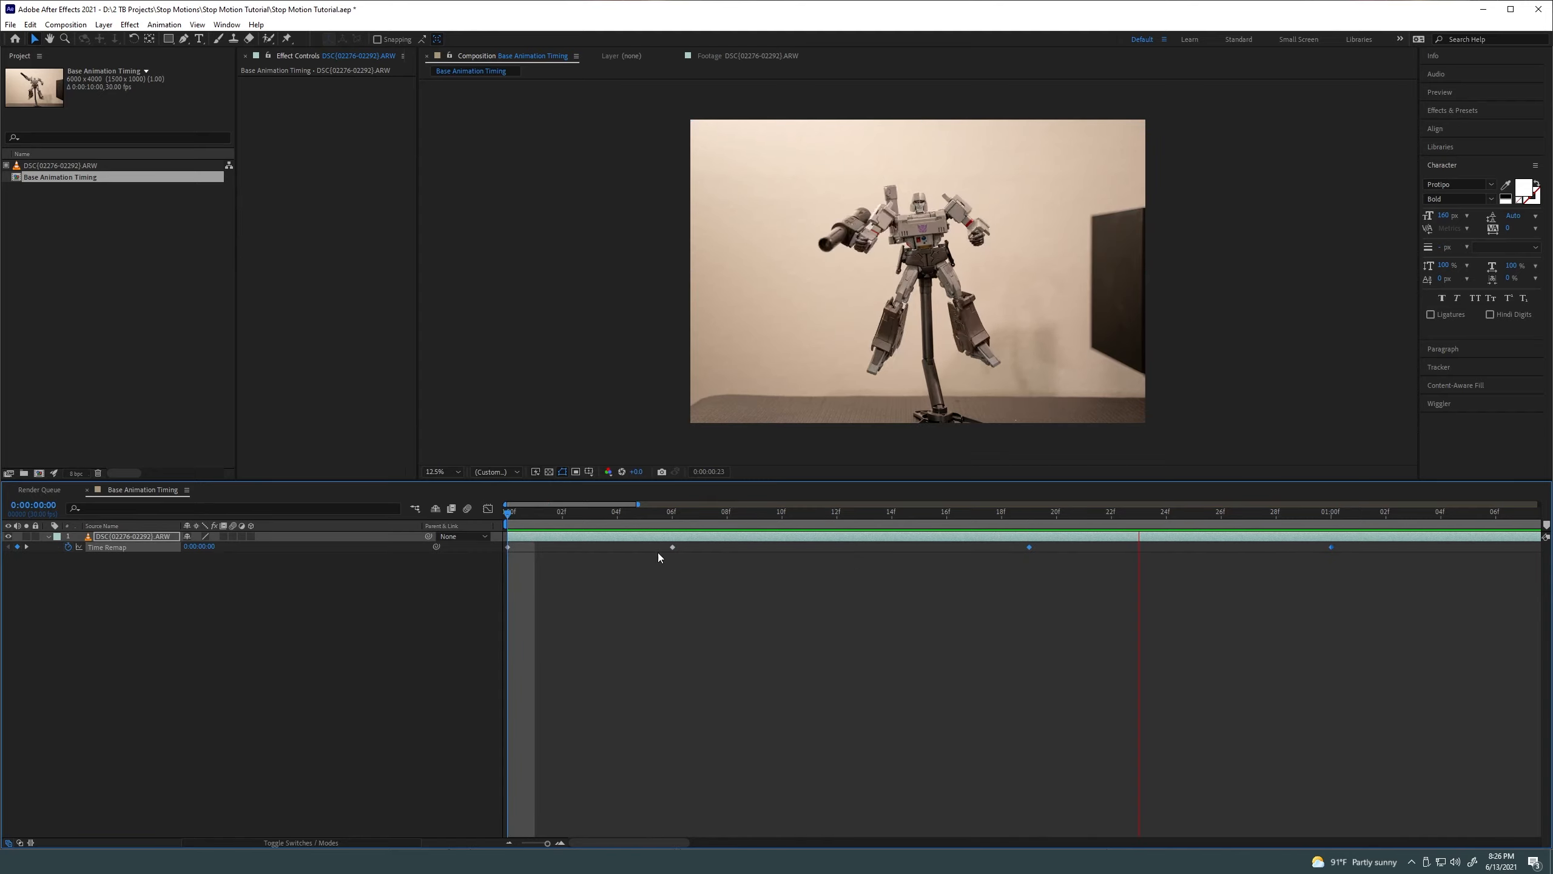
key("space")
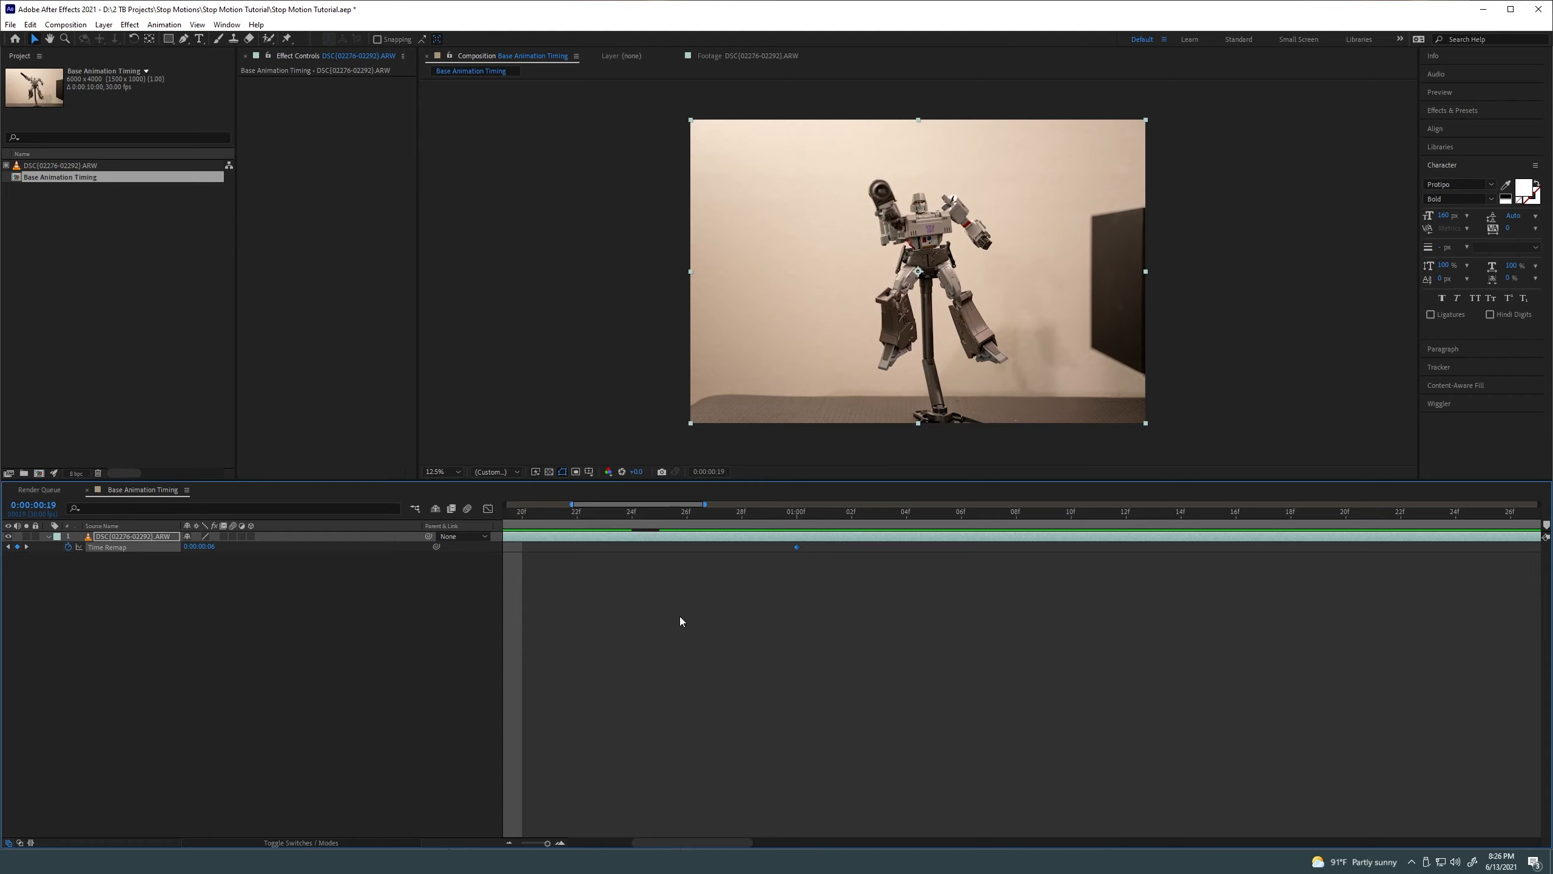
scroll(680, 617, "down", 5)
left_click_drag(511, 523, 464, 527)
key("space")
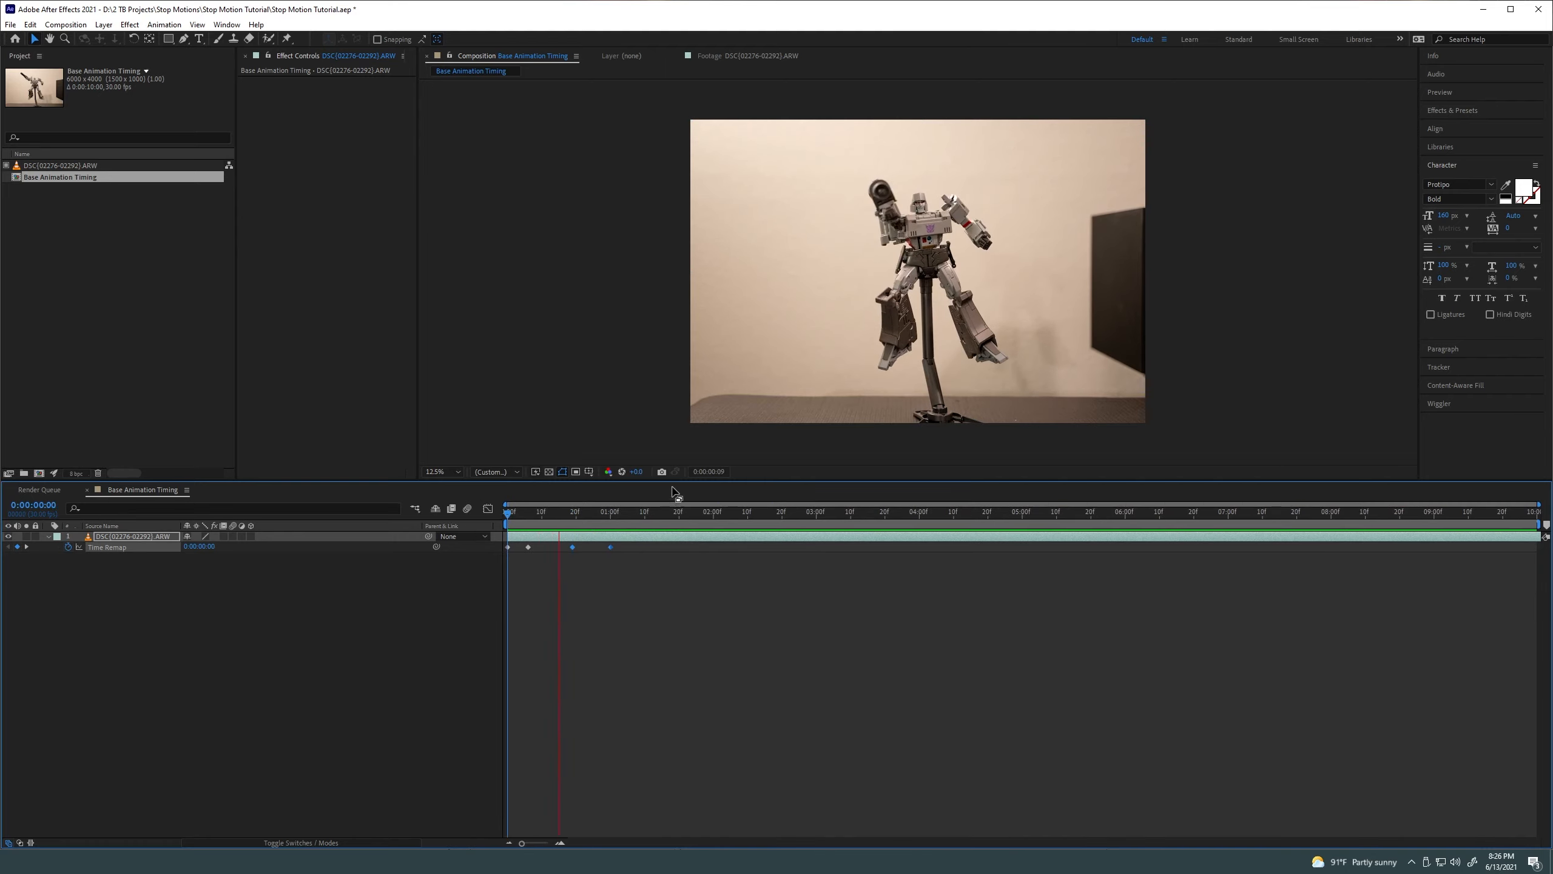
key("space")
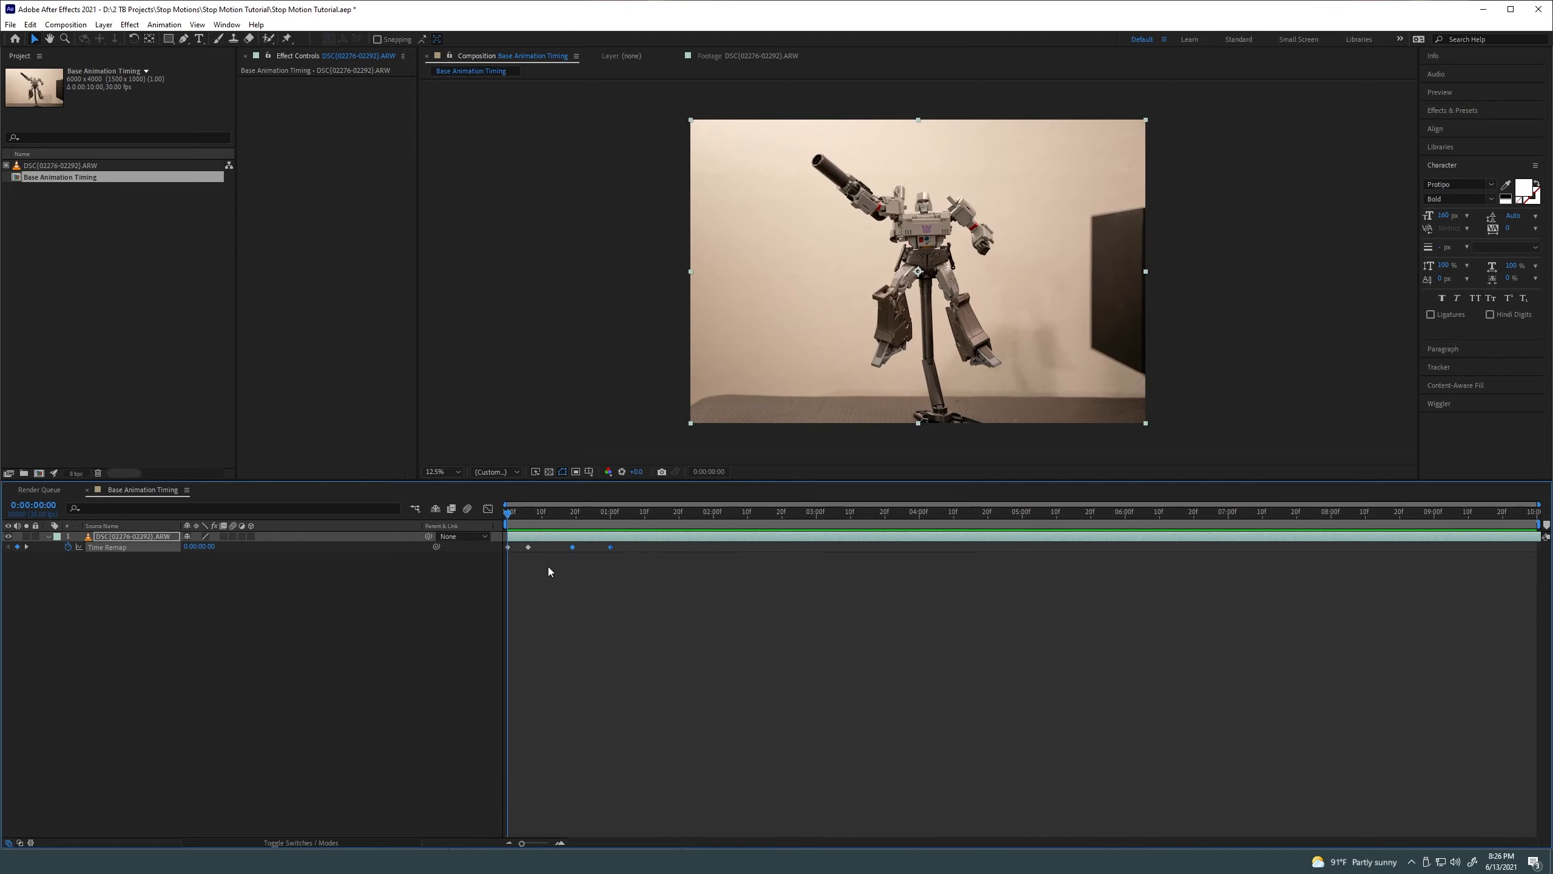
Slow the opening motion by moving the last three Time Remap keyframes to frame 12, frame 25 and 0:00:01:06, and replay the animation
scroll(548, 566, "up", 2)
key("space")
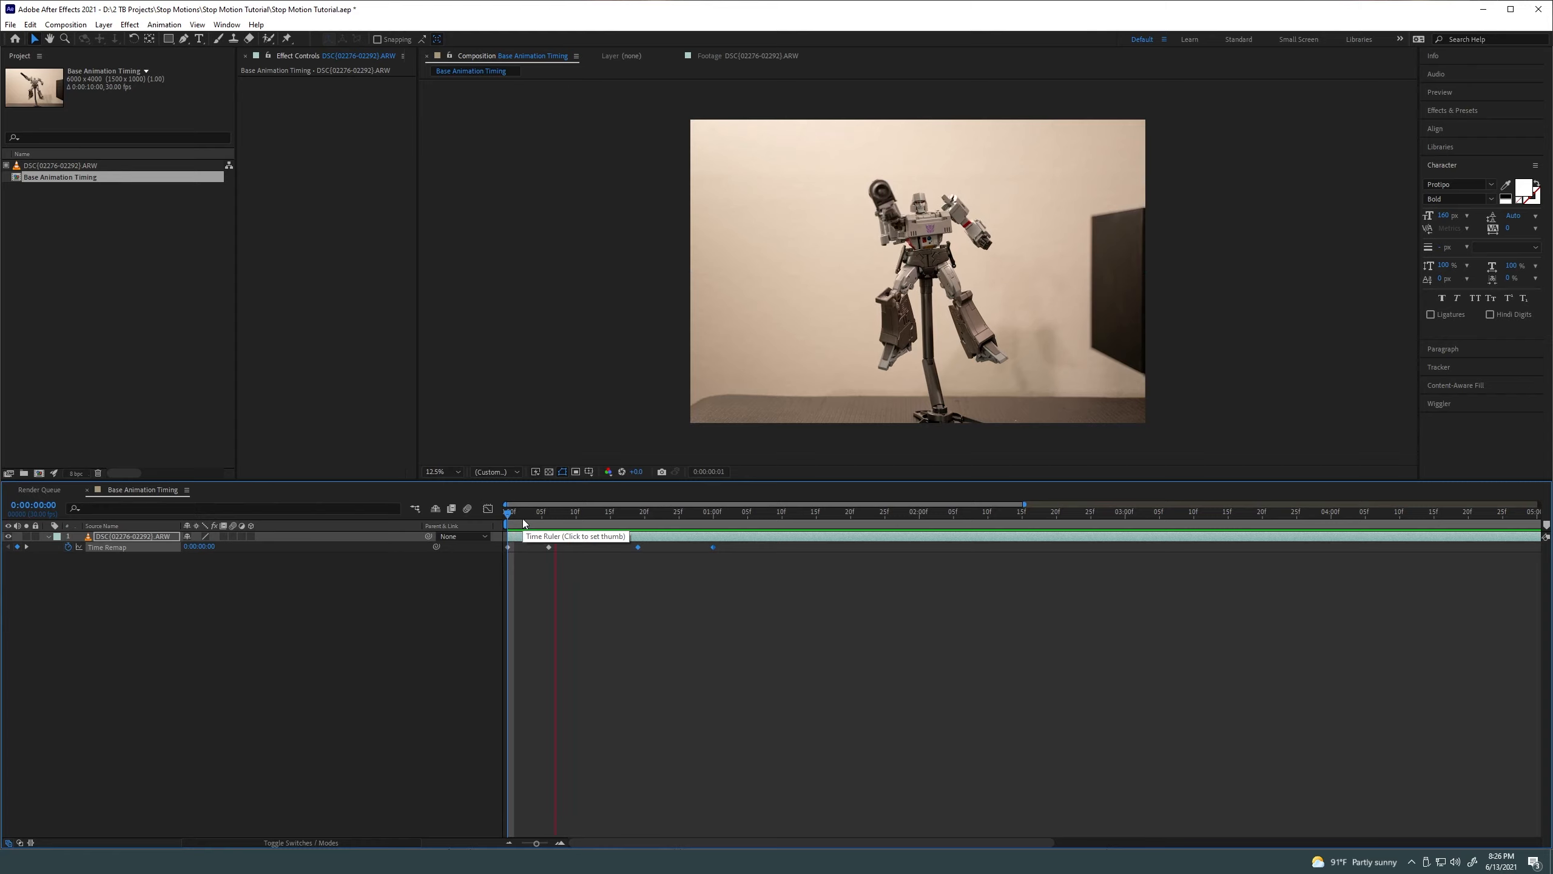
key("space")
left_click_drag(524, 551, 767, 539)
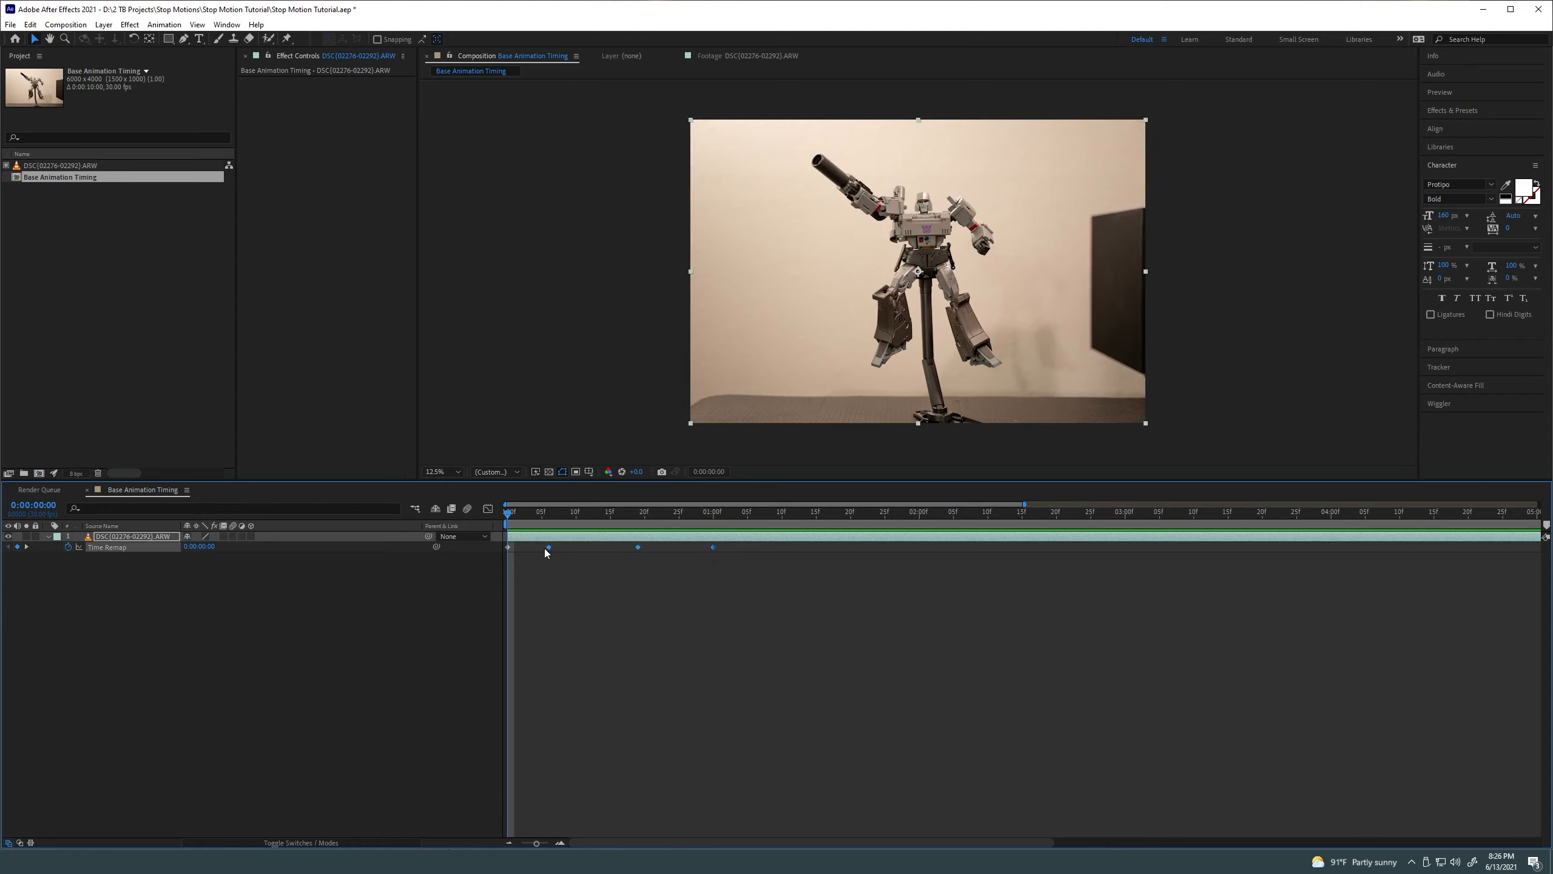
left_click_drag(556, 549, 580, 585)
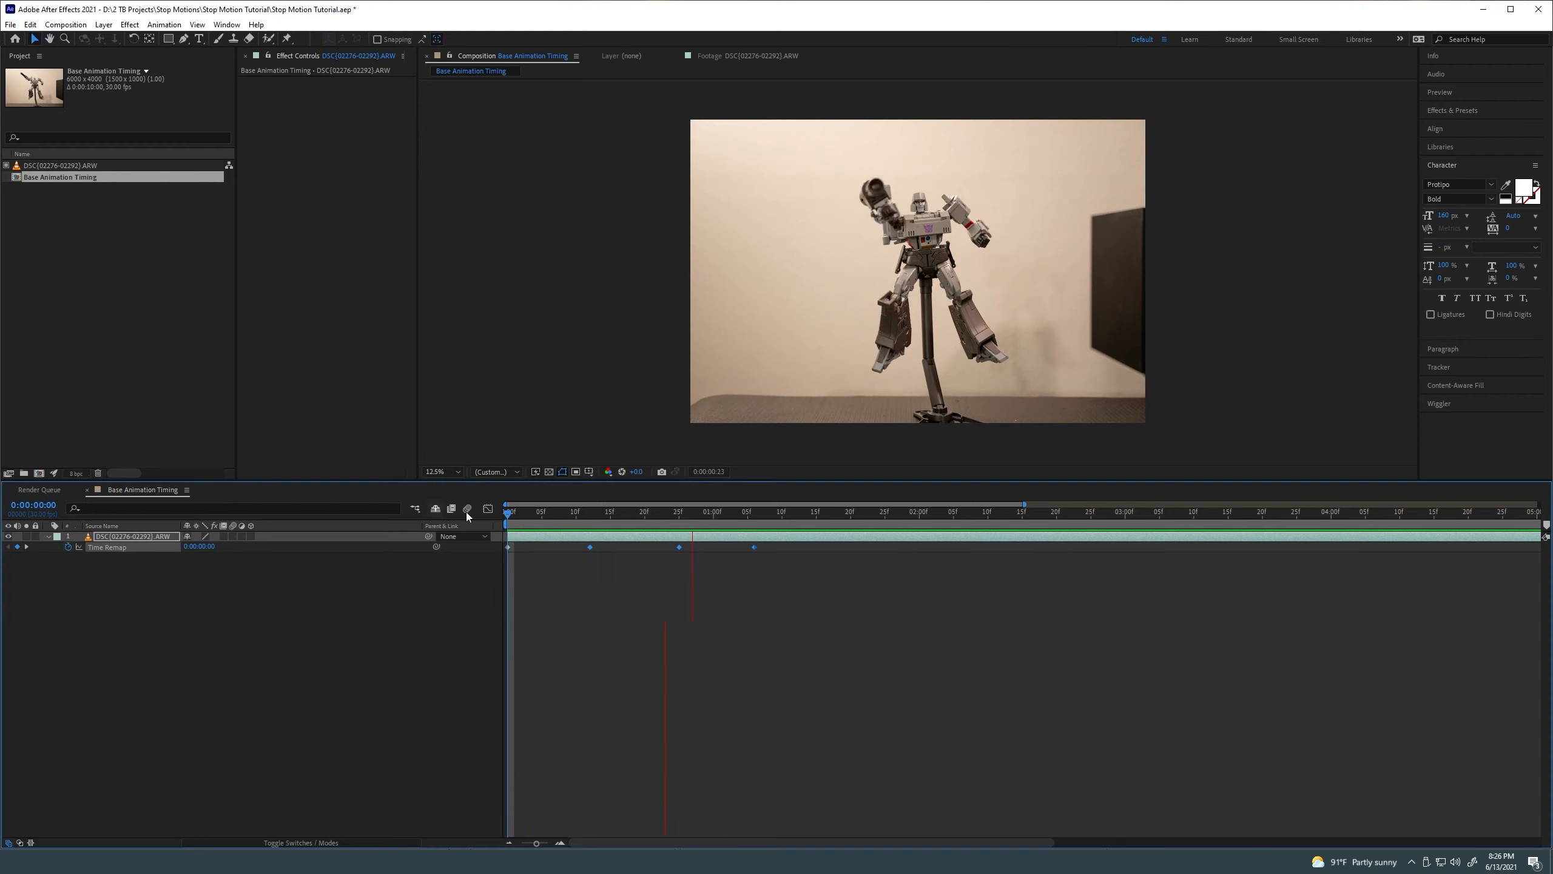
key("space")
key("Home")
key("space")
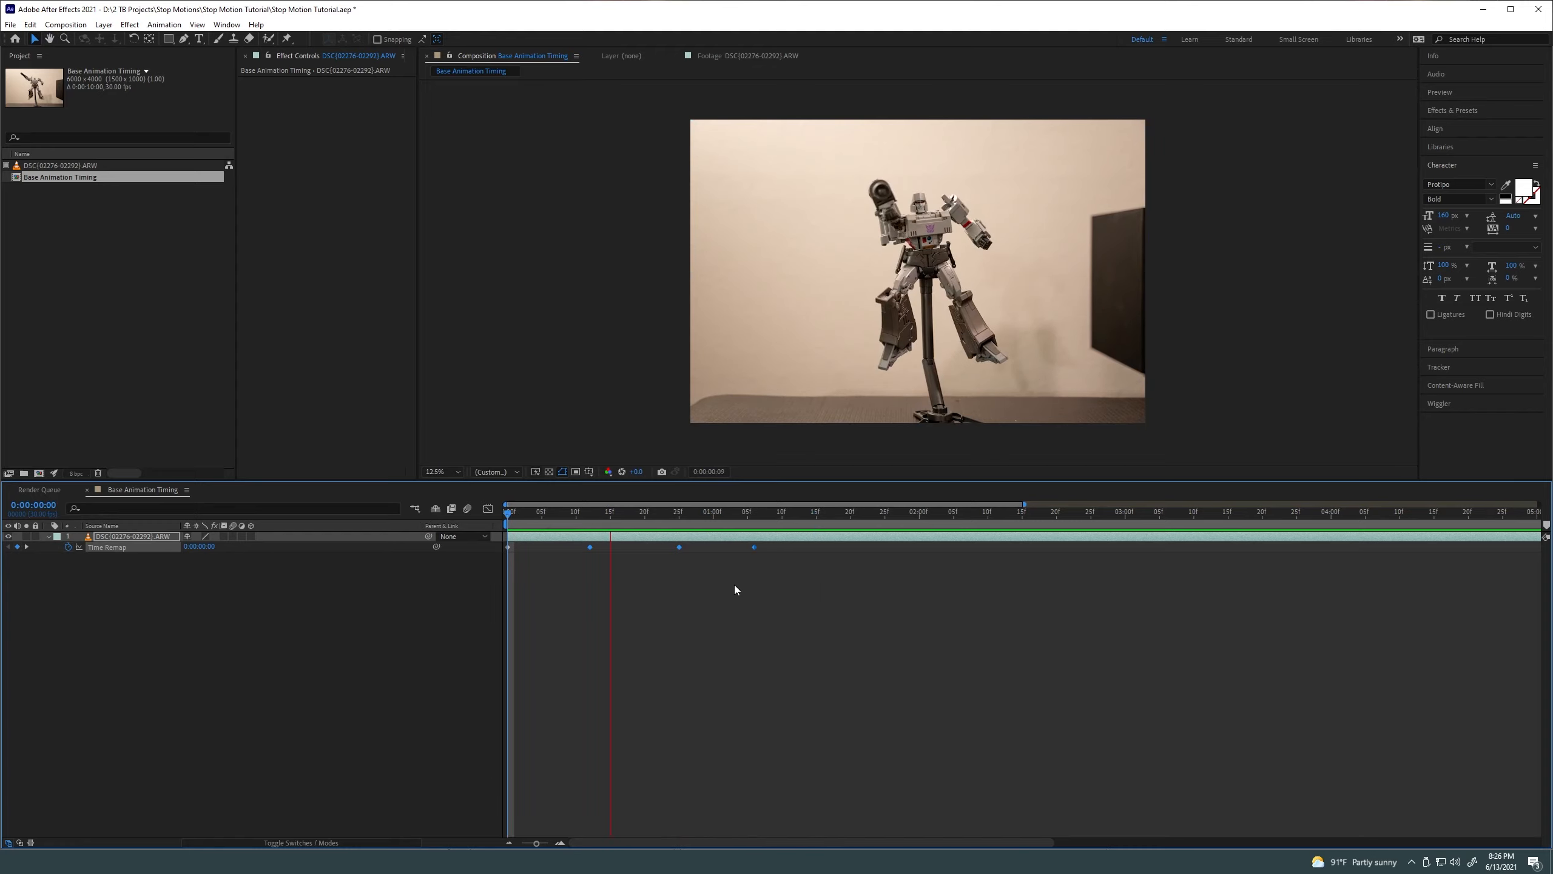
key("space")
Move the last Time Remap keyframe to 0:00:01:10 and replay the animation to judge the closing motion
left_click_drag(720, 522, 782, 553)
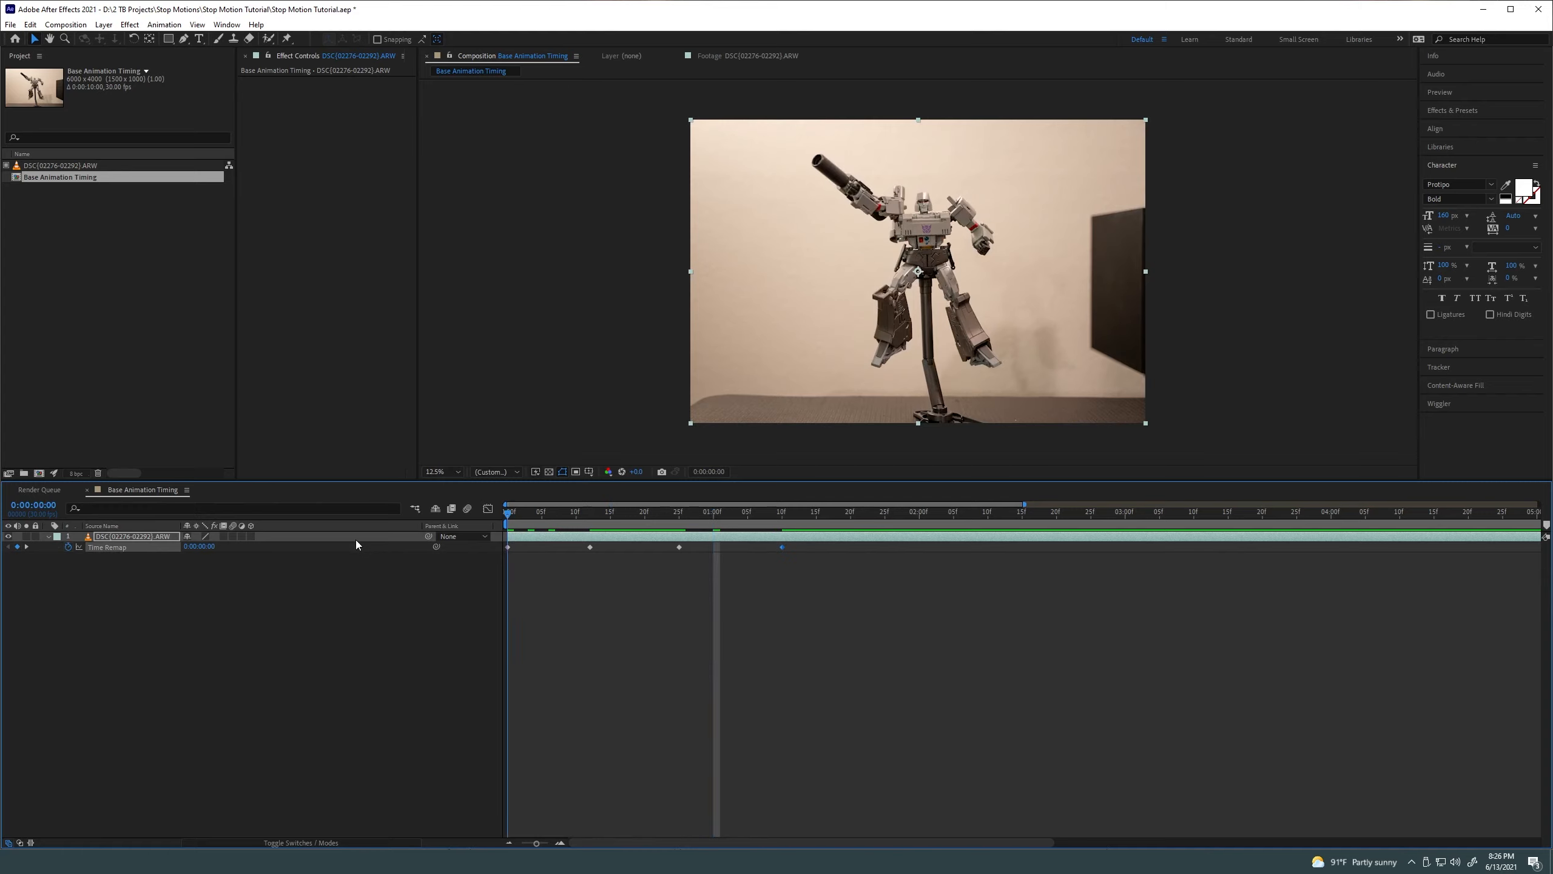
key("space")
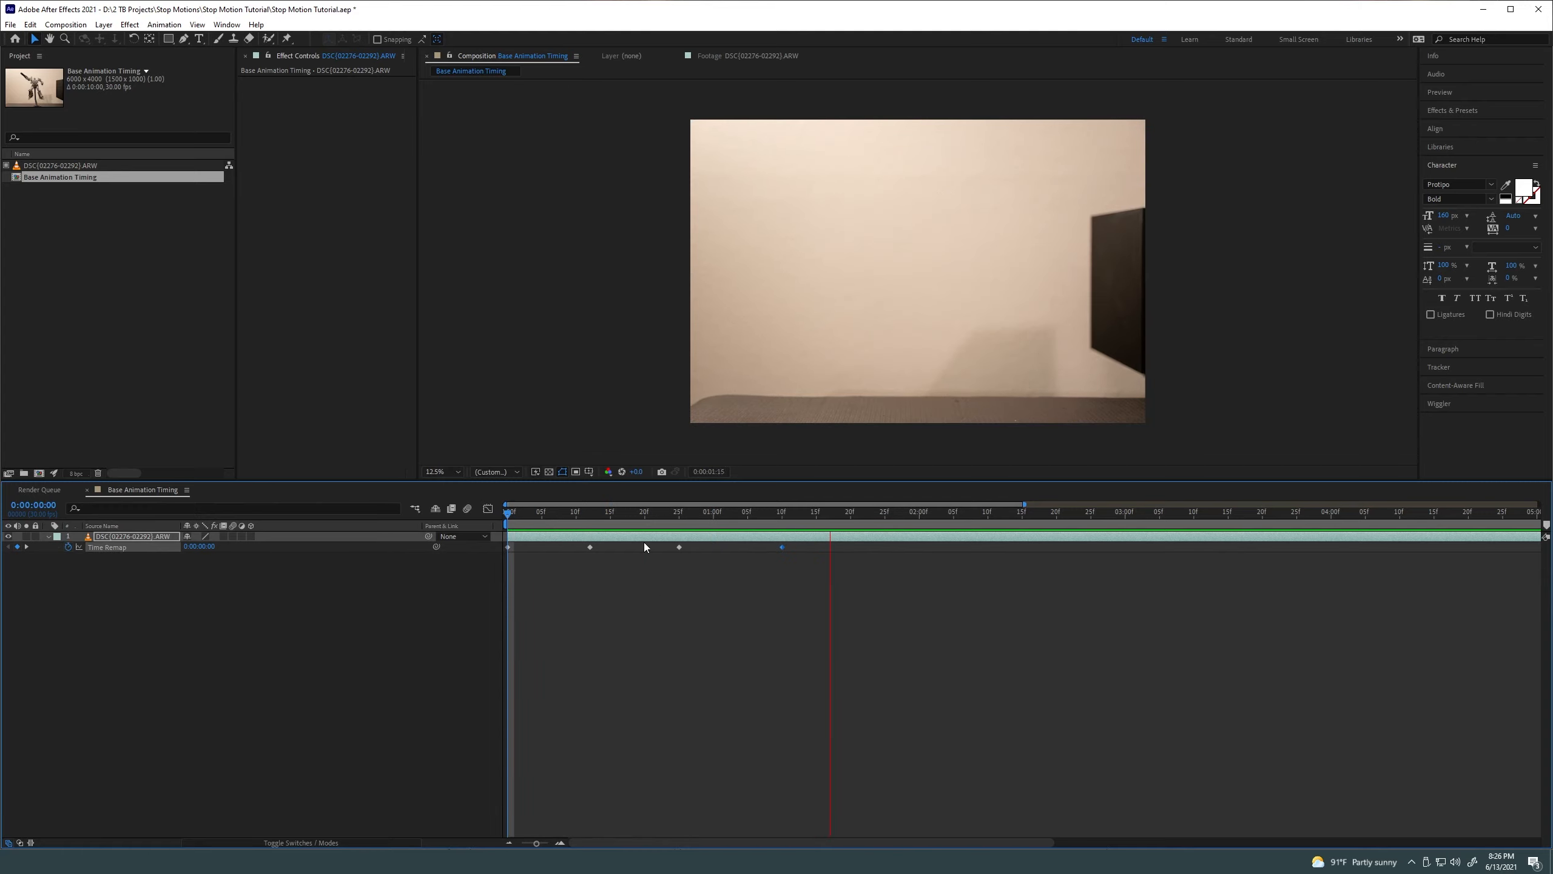
key("space")
key("space")
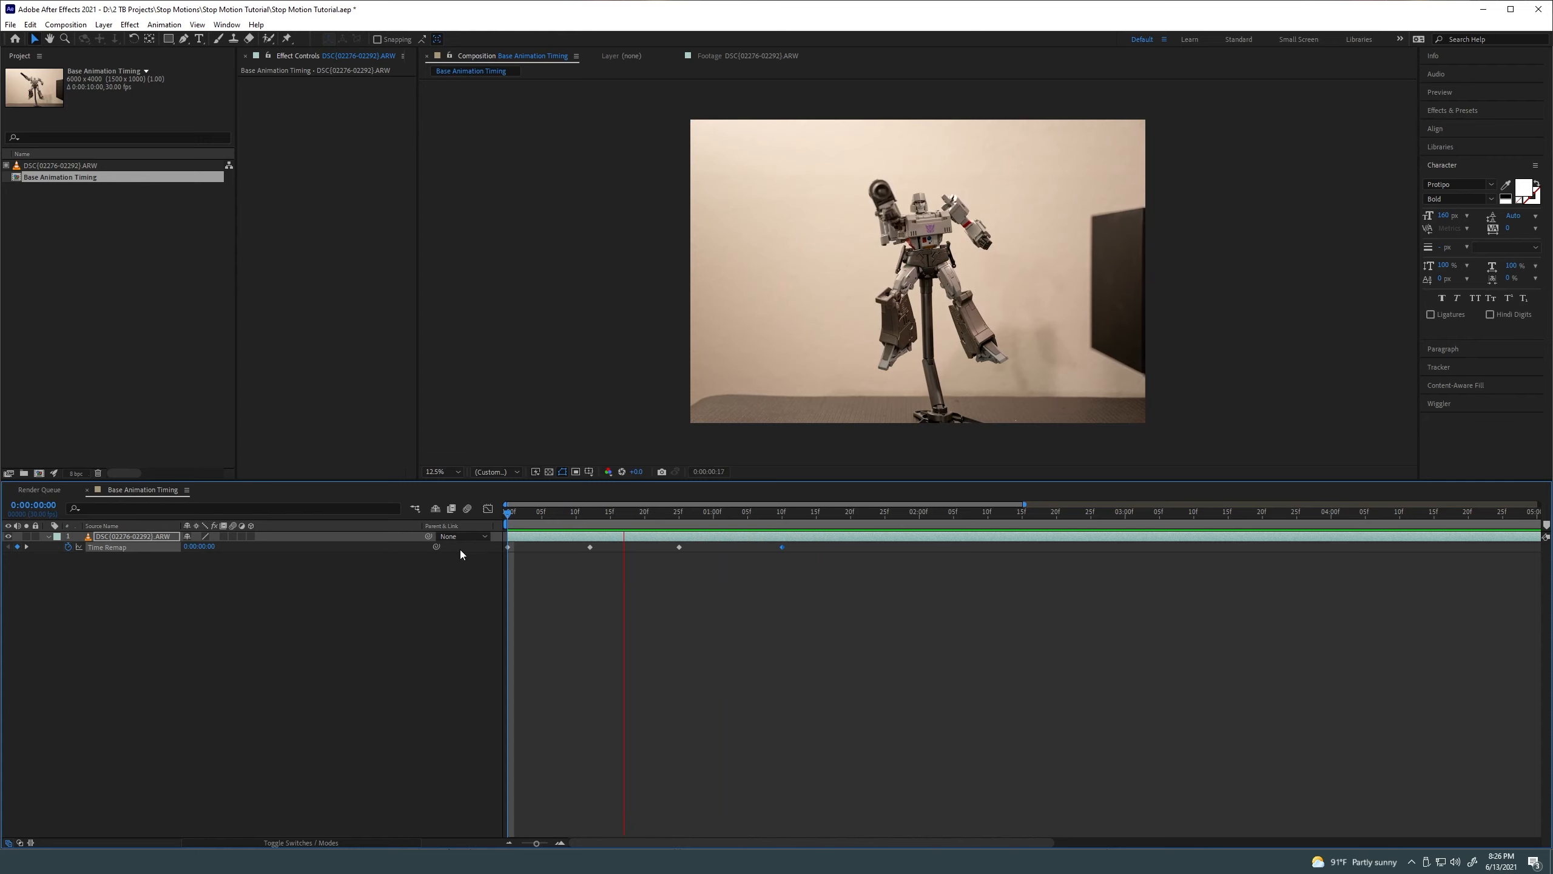
key("space")
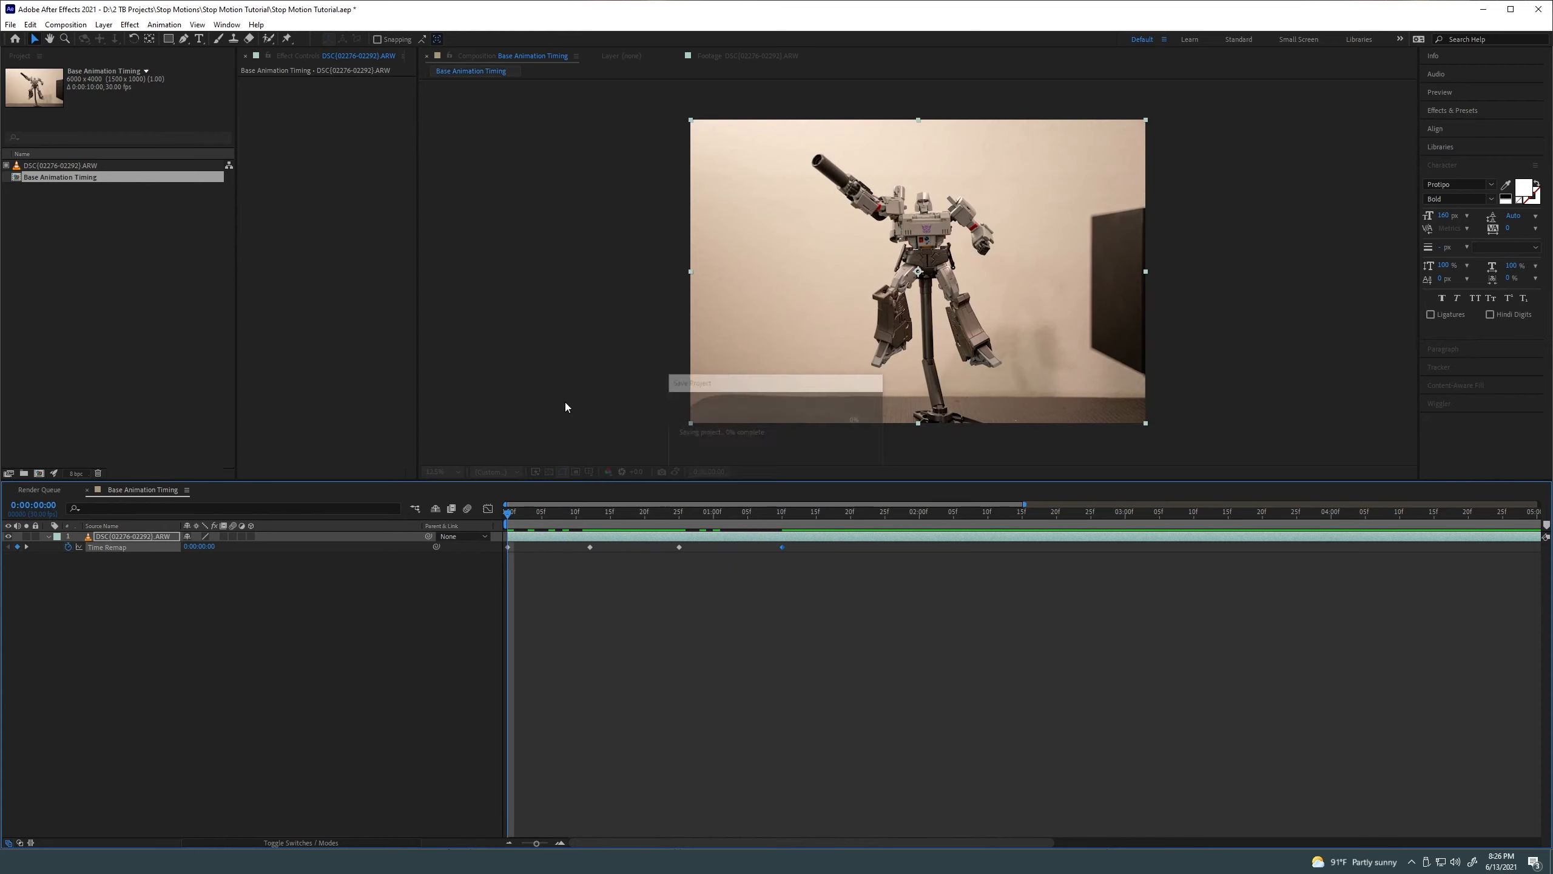
left_click(448, 476)
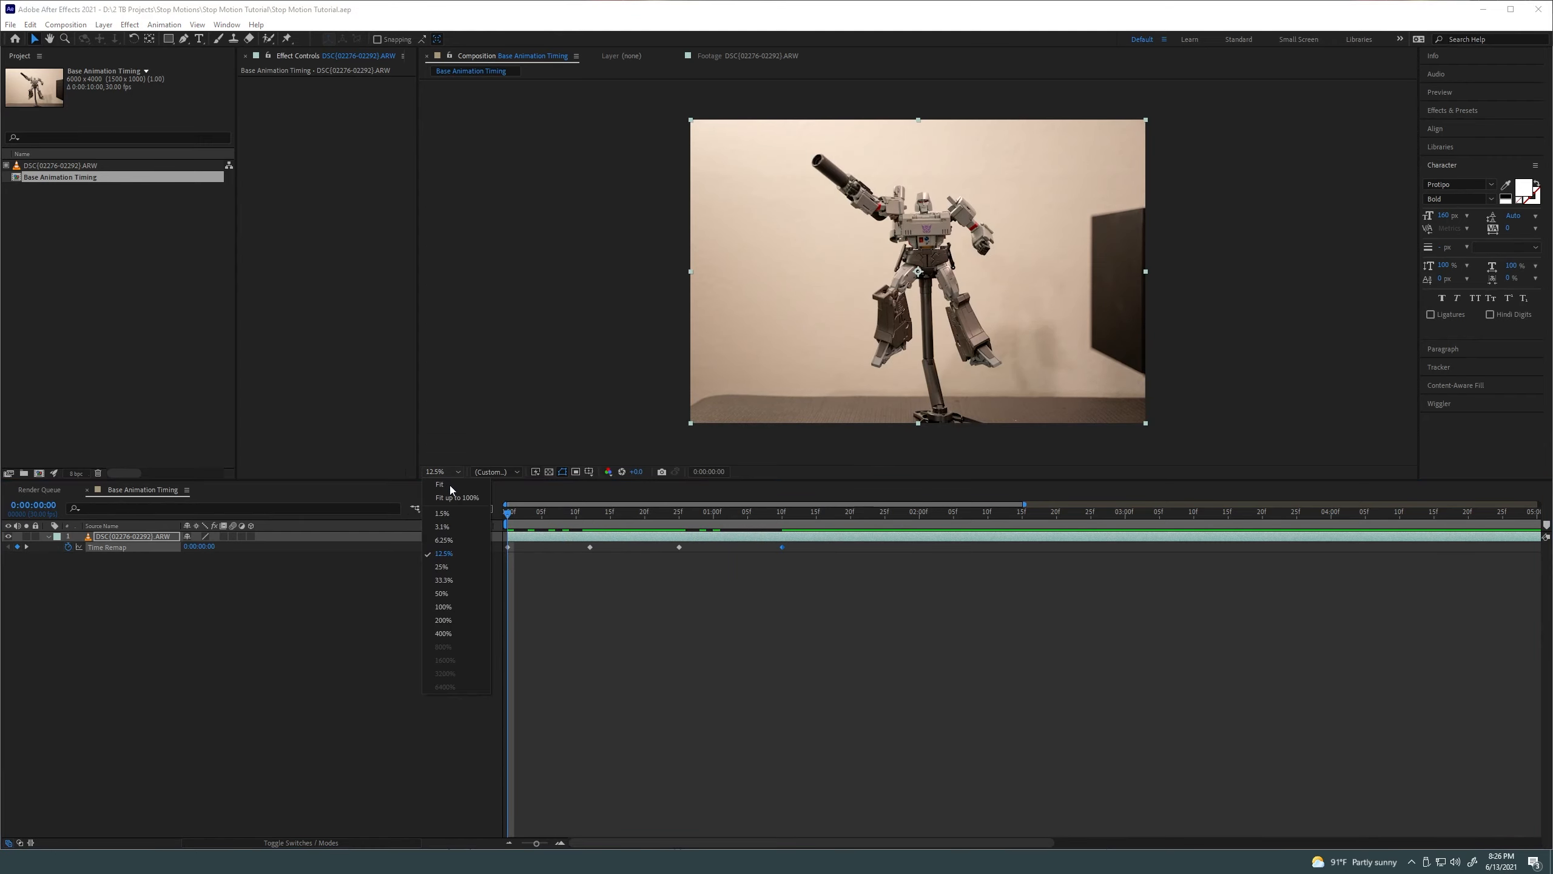
key("shift+slash")
left_click_drag(529, 523, 729, 536)
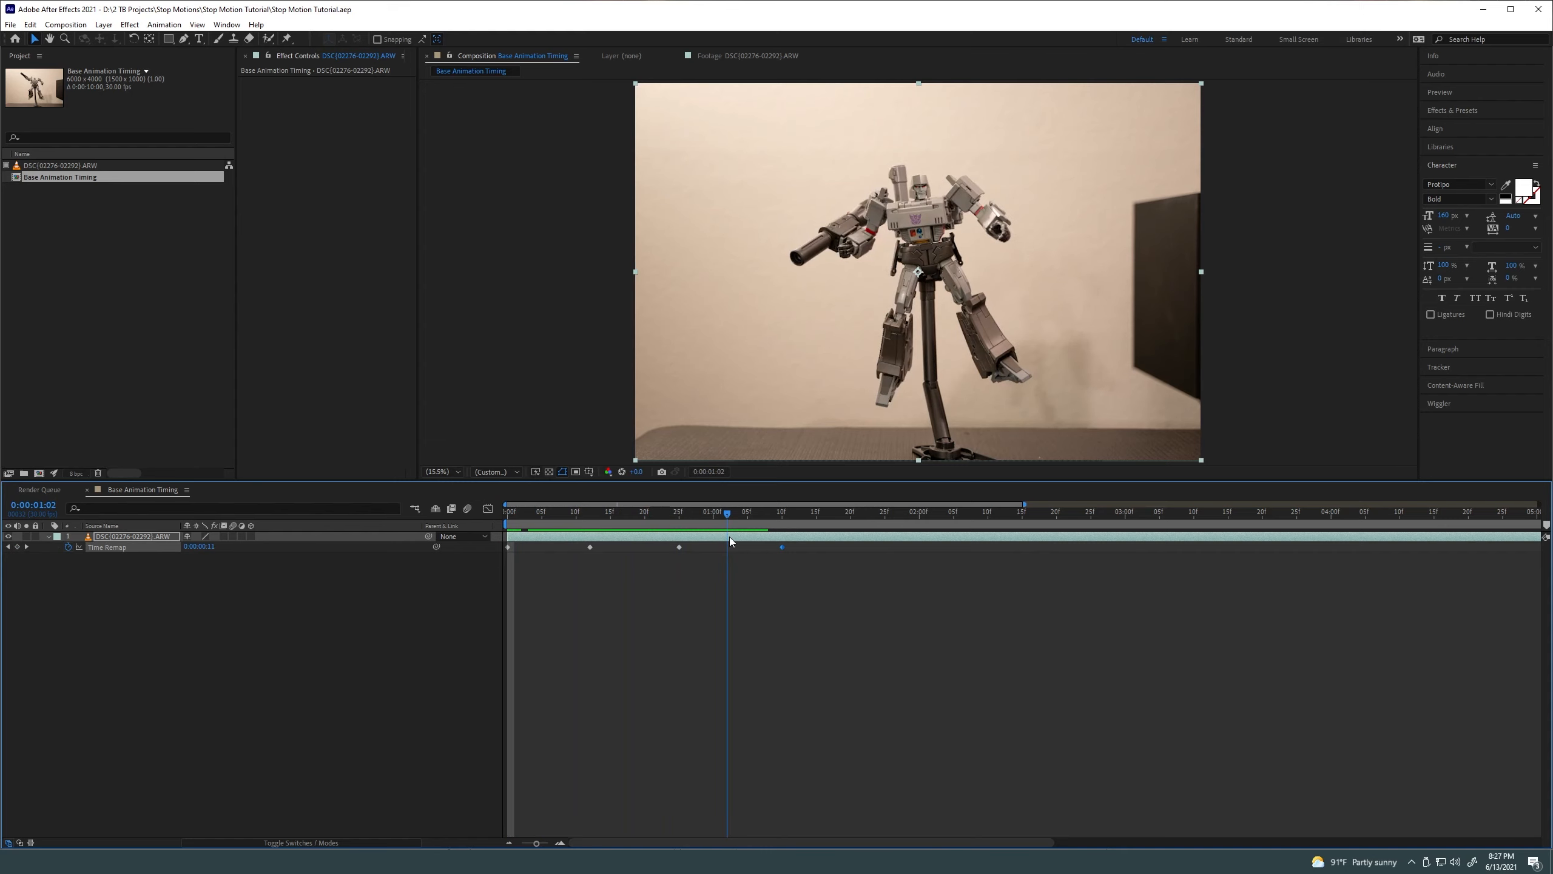
right_click(722, 536)
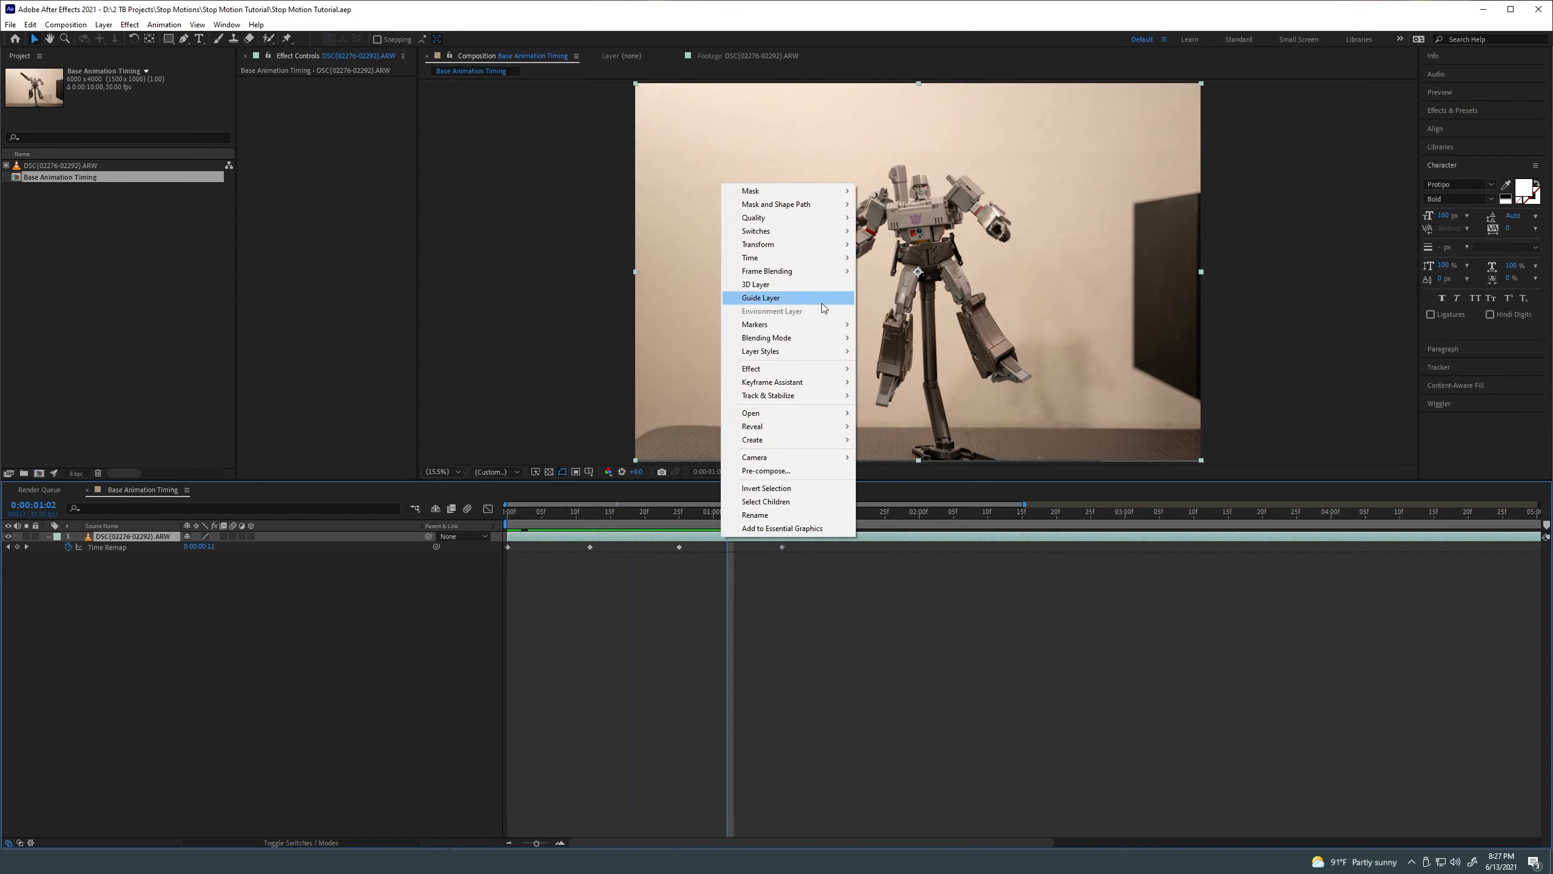
mouse_move(816, 255)
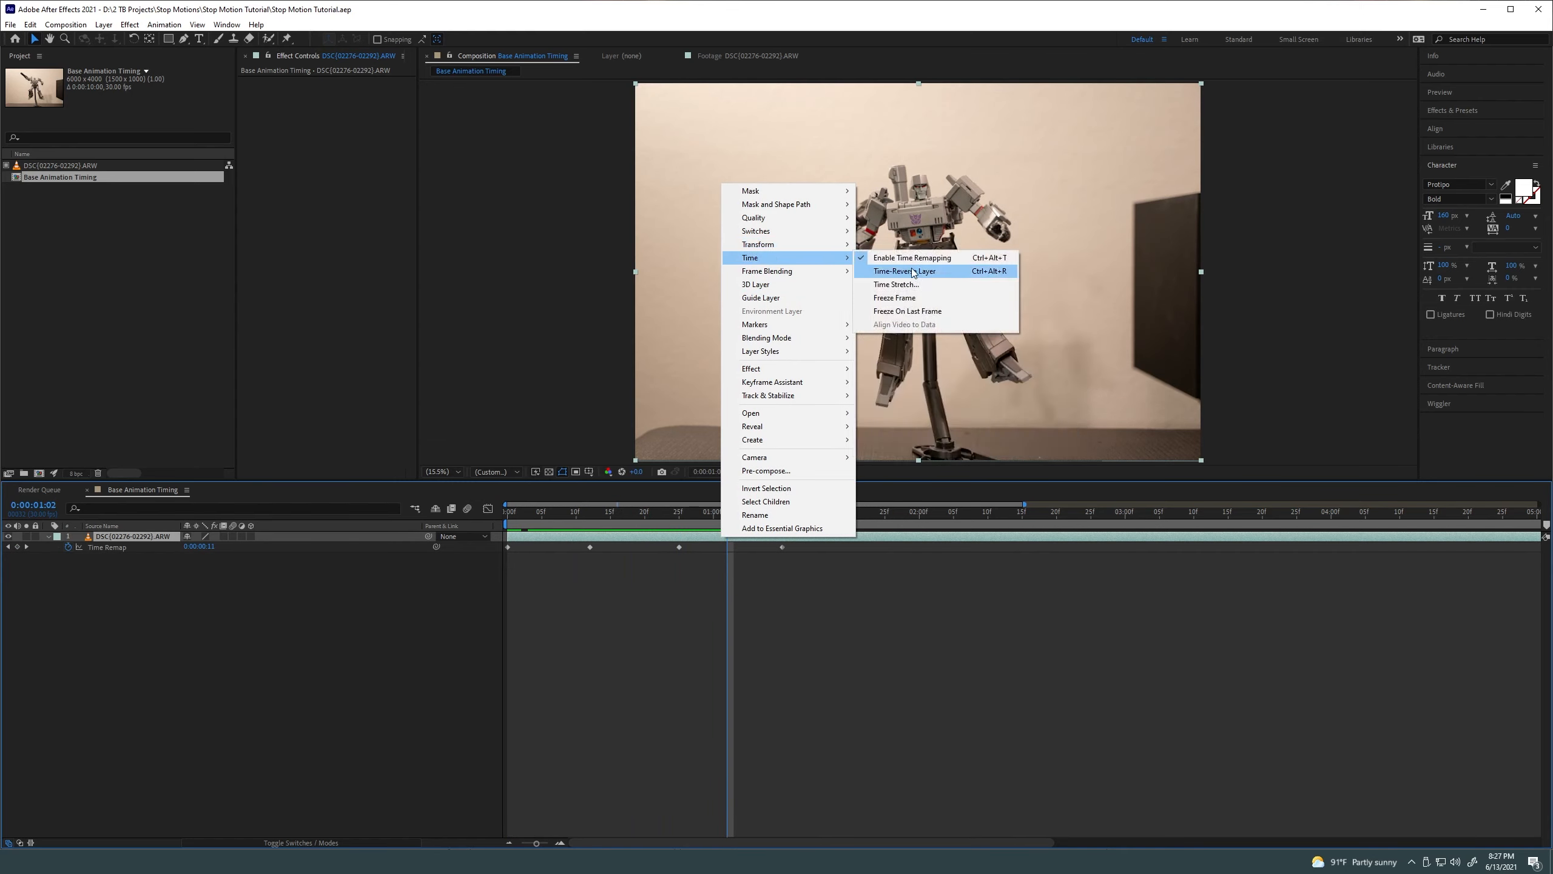
left_click(873, 272)
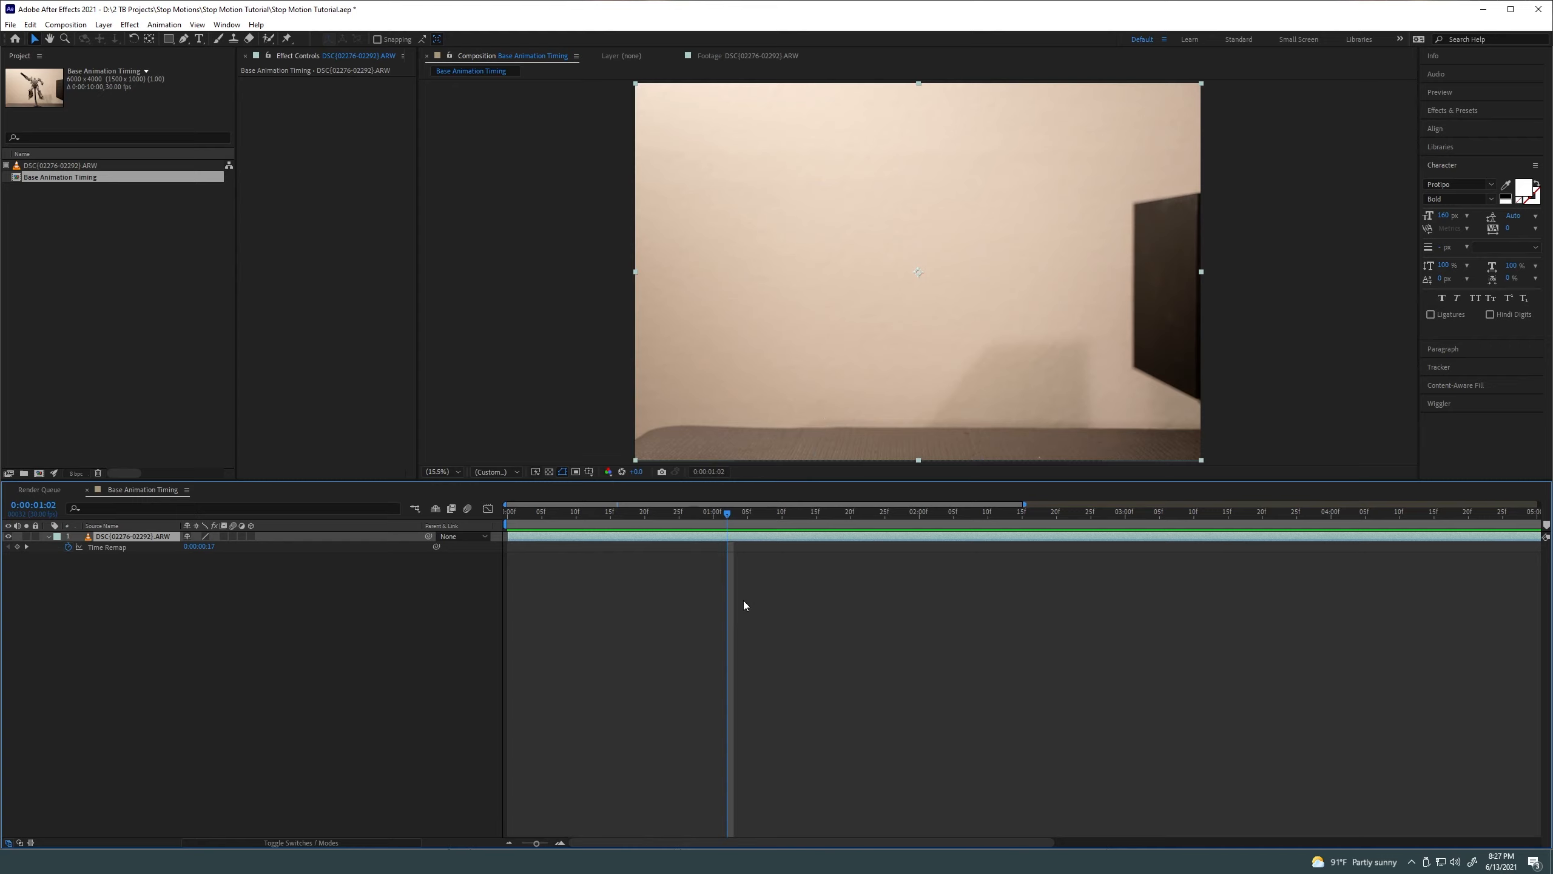
Slide the reversed layer earlier so its first Time Remap keyframe sits at frame 0, and extend its out point to the composition's end
key("minus")
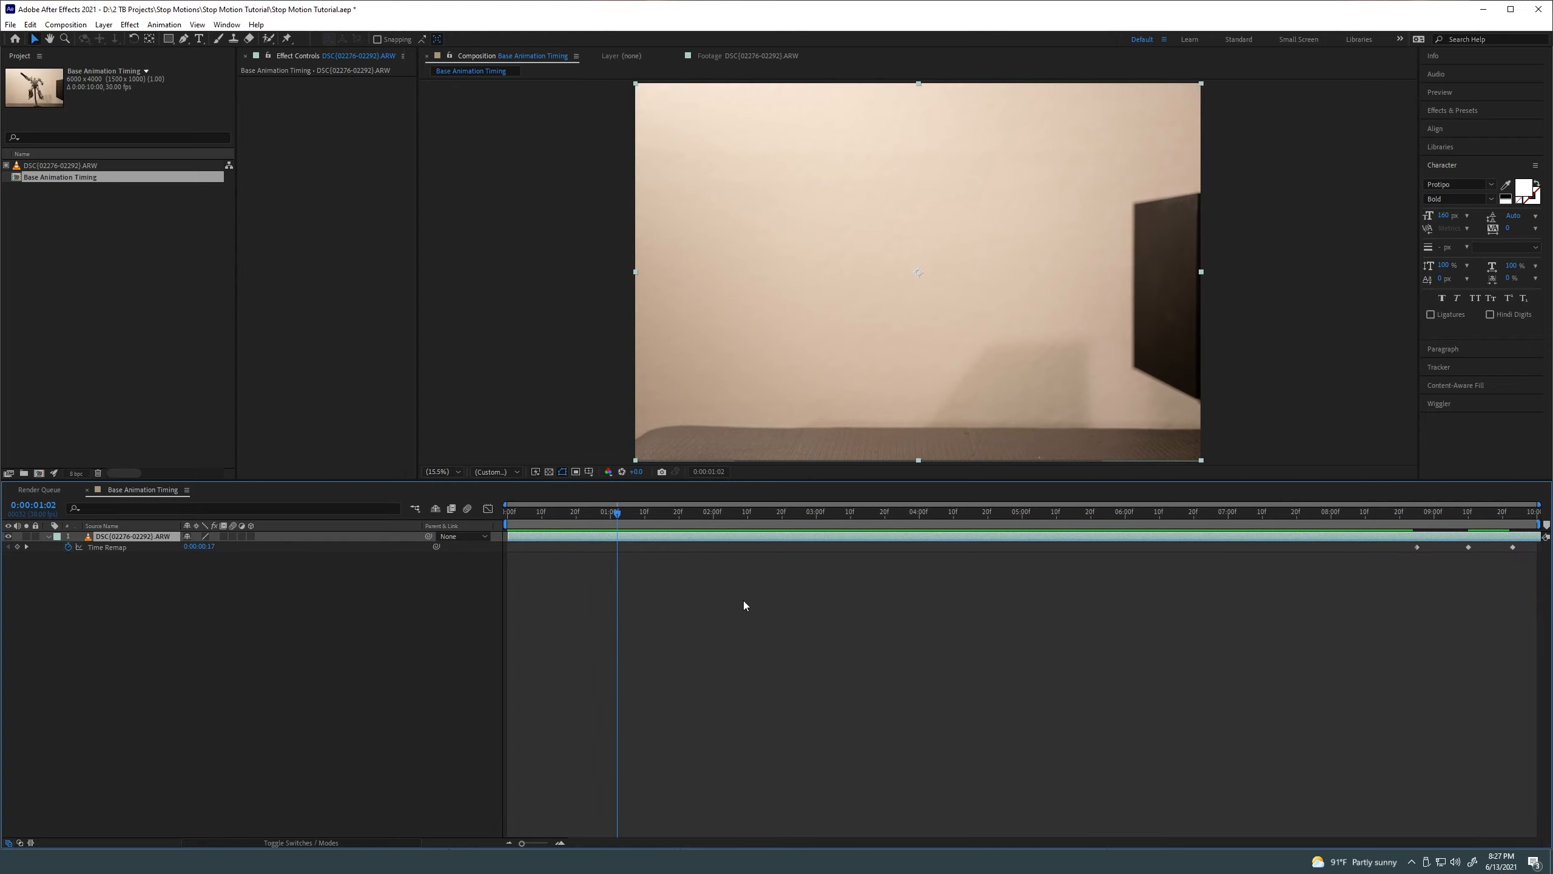
left_click(1489, 518)
left_click_drag(1503, 537, 608, 585)
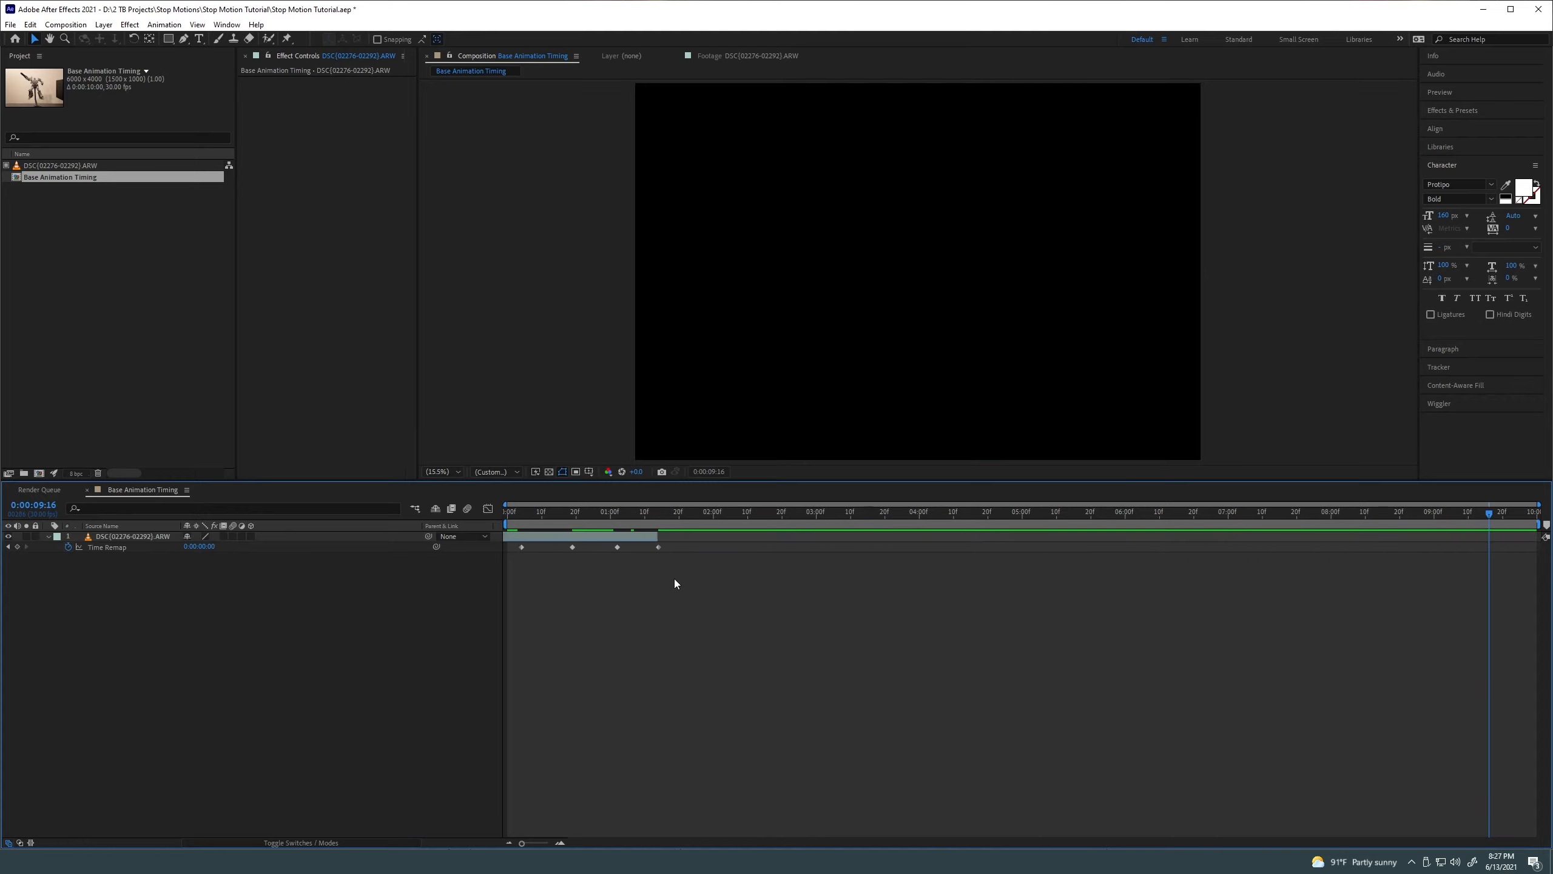
left_click_drag(659, 534, 1539, 537)
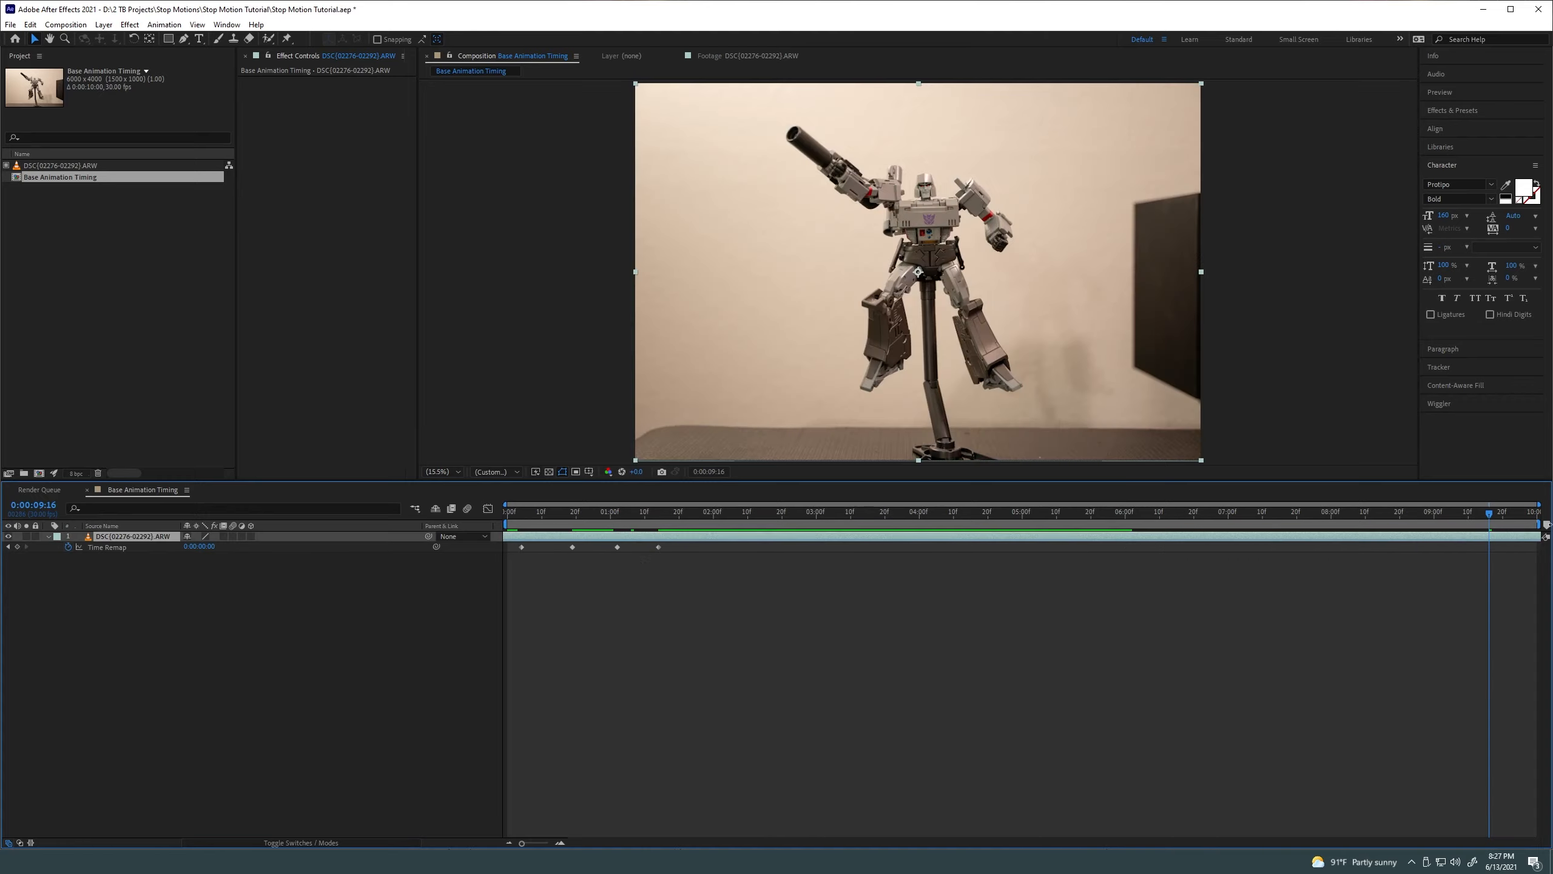
key("Home")
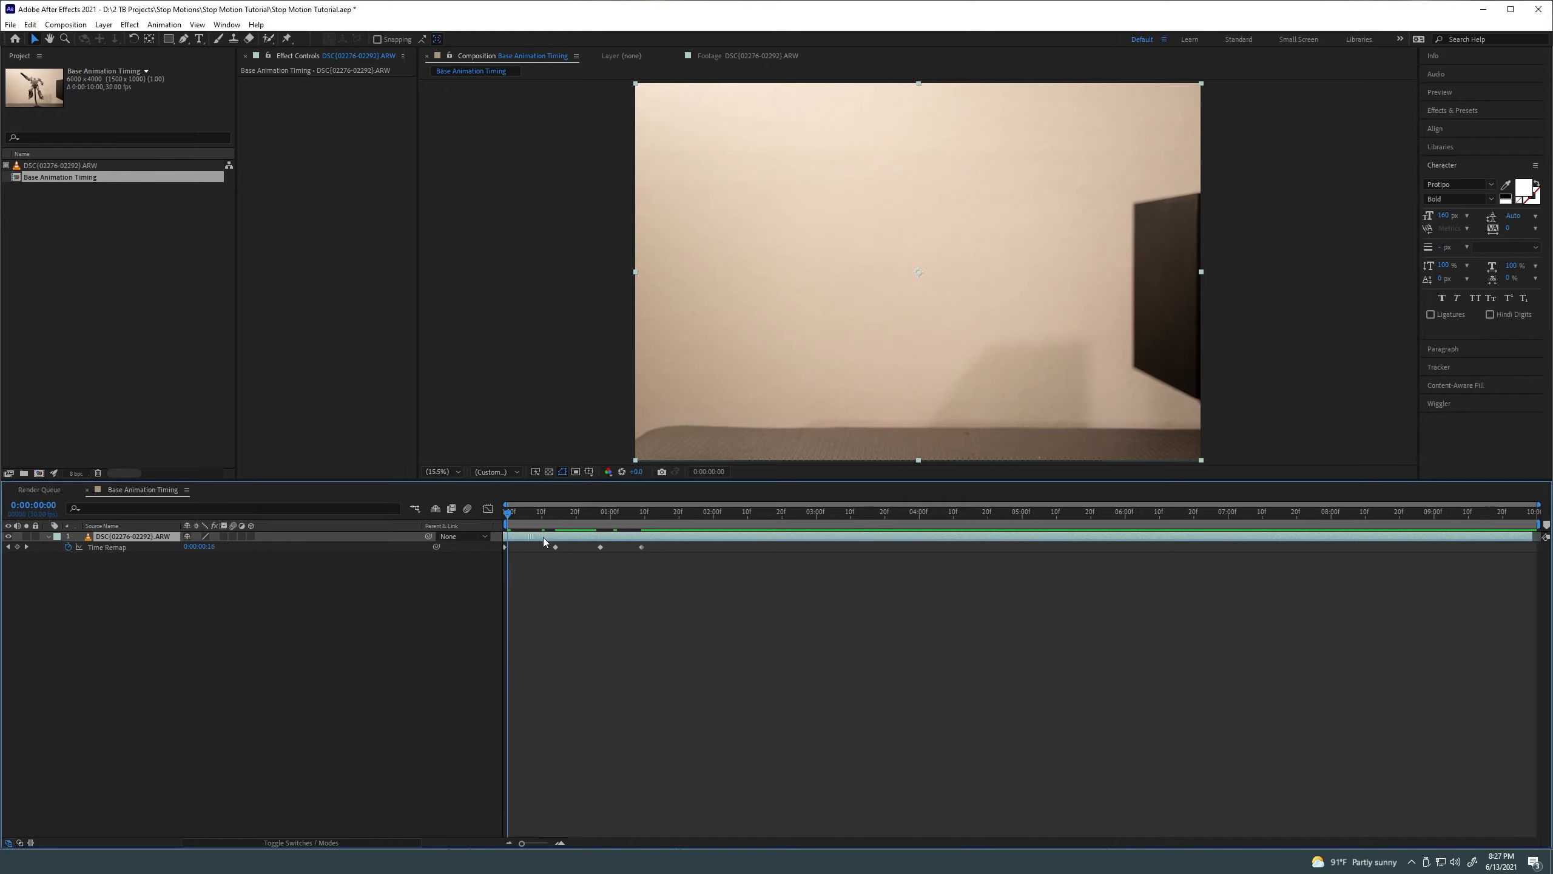
key("=")
key("=")
key("=")
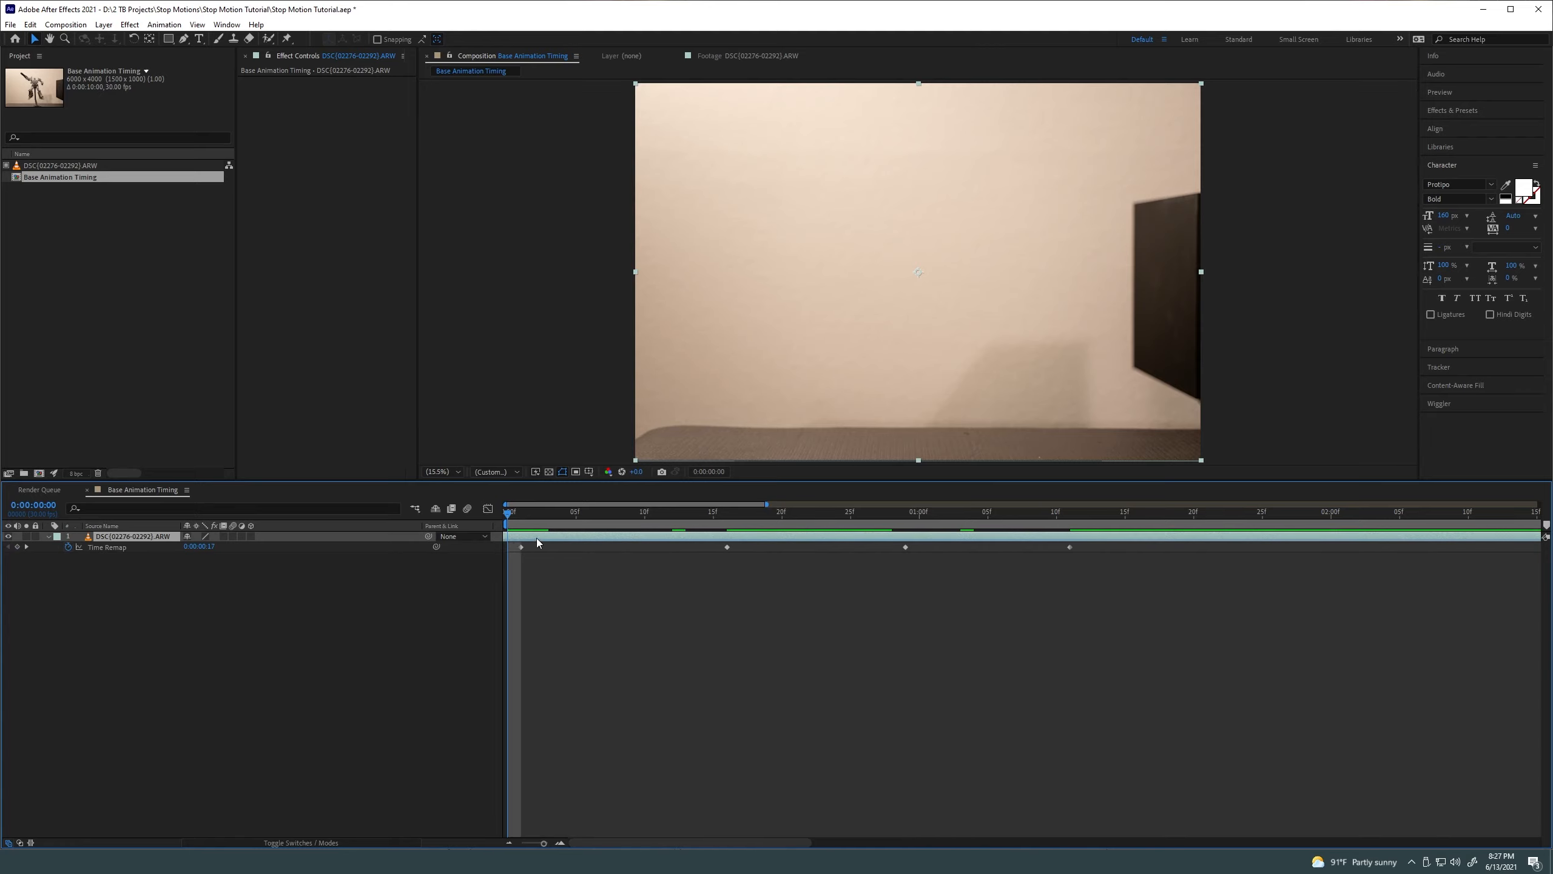
mouse_move(516, 538)
left_mouse_down()
mouse_move(617, 535)
mouse_move(545, 534)
left_mouse_up()
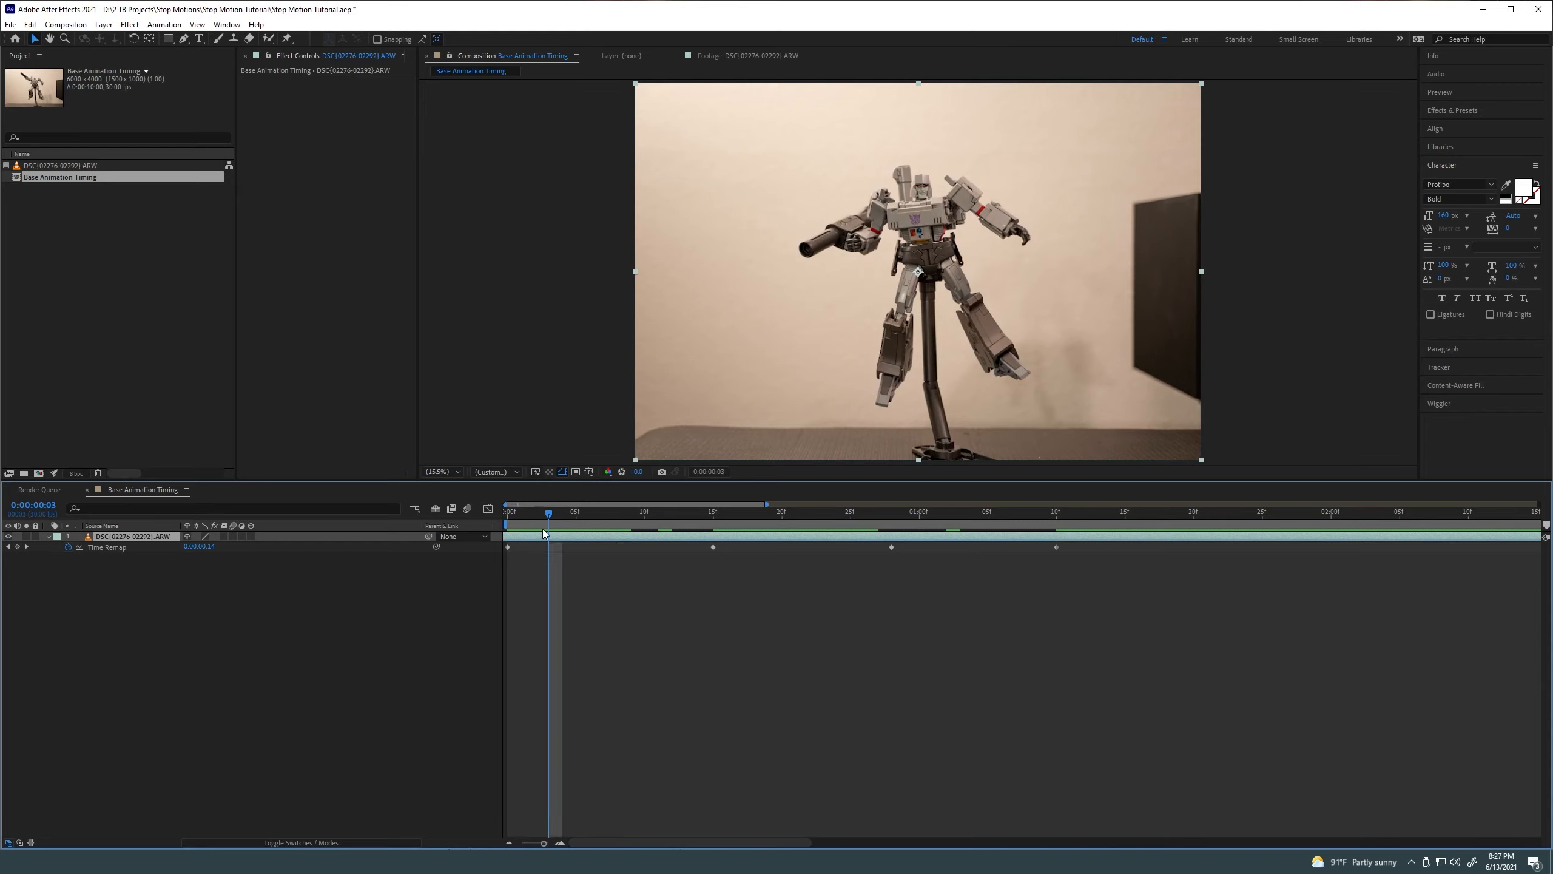
Add a Time Remap keyframe at frame 3 and delete the one at frame 0 to skip the empty background frames
left_click(248, 609)
left_click(17, 547)
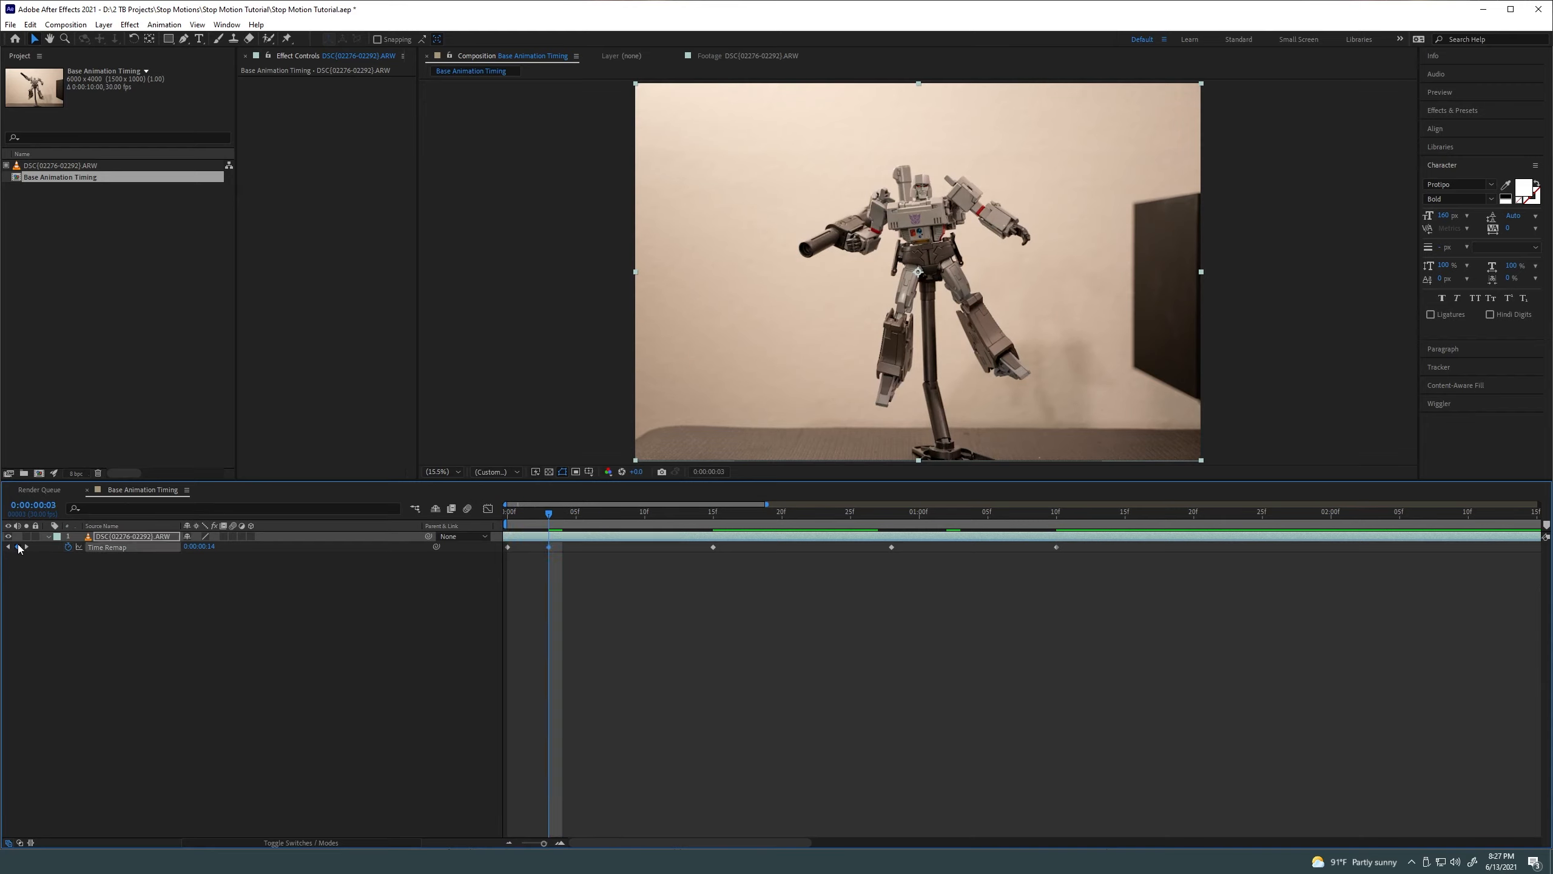
left_click(587, 579)
left_click(508, 547)
key("Delete")
key("Home")
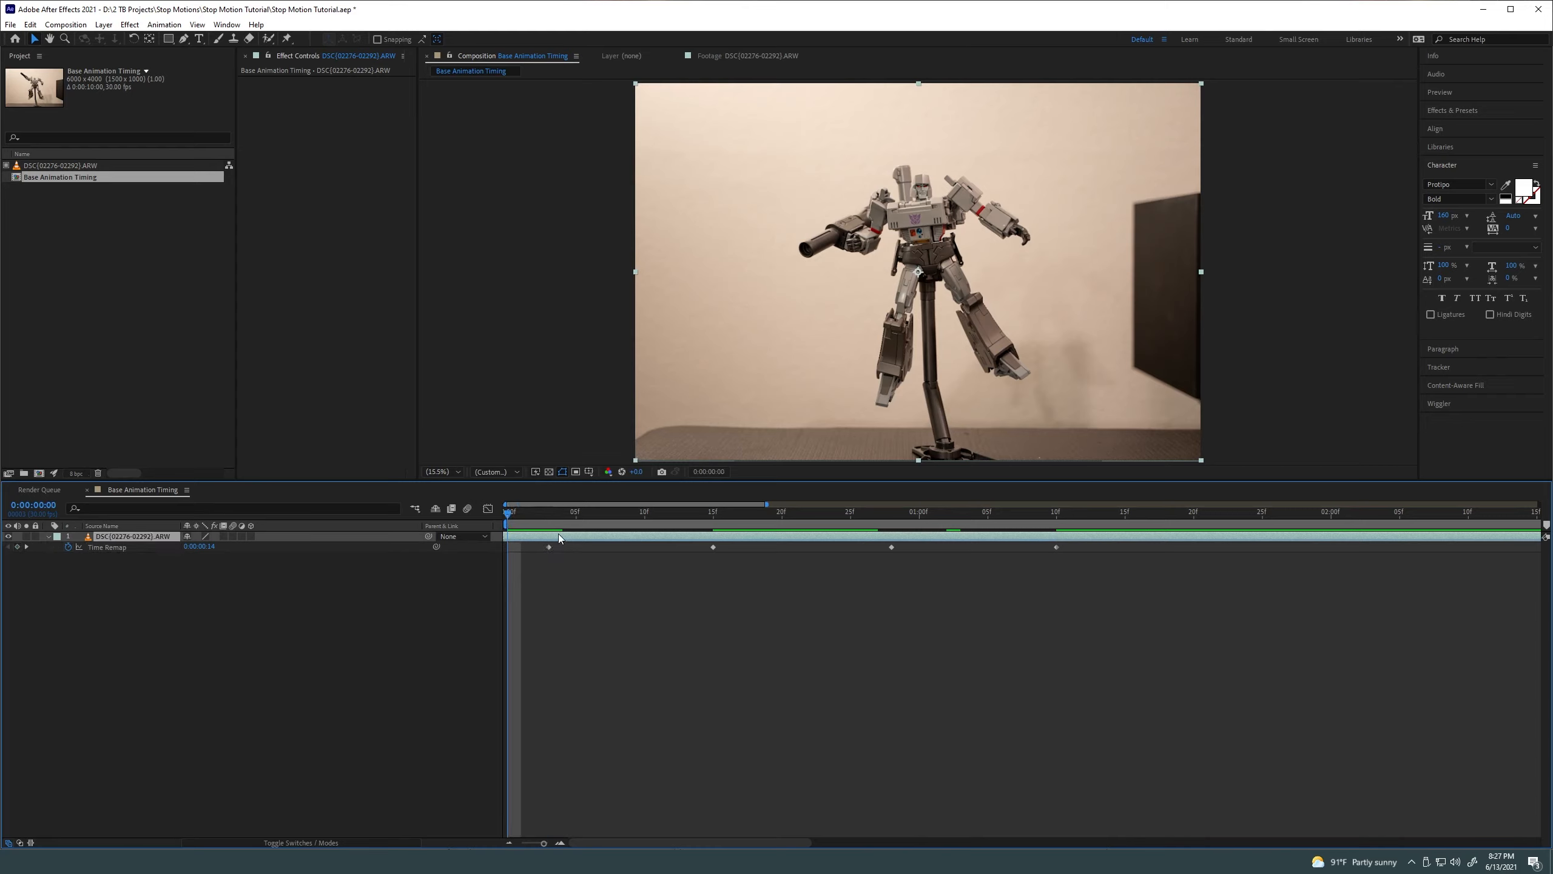
Preview the reversed animation from the first frame to judge its timing
left_click(612, 579)
key("space")
key("space")
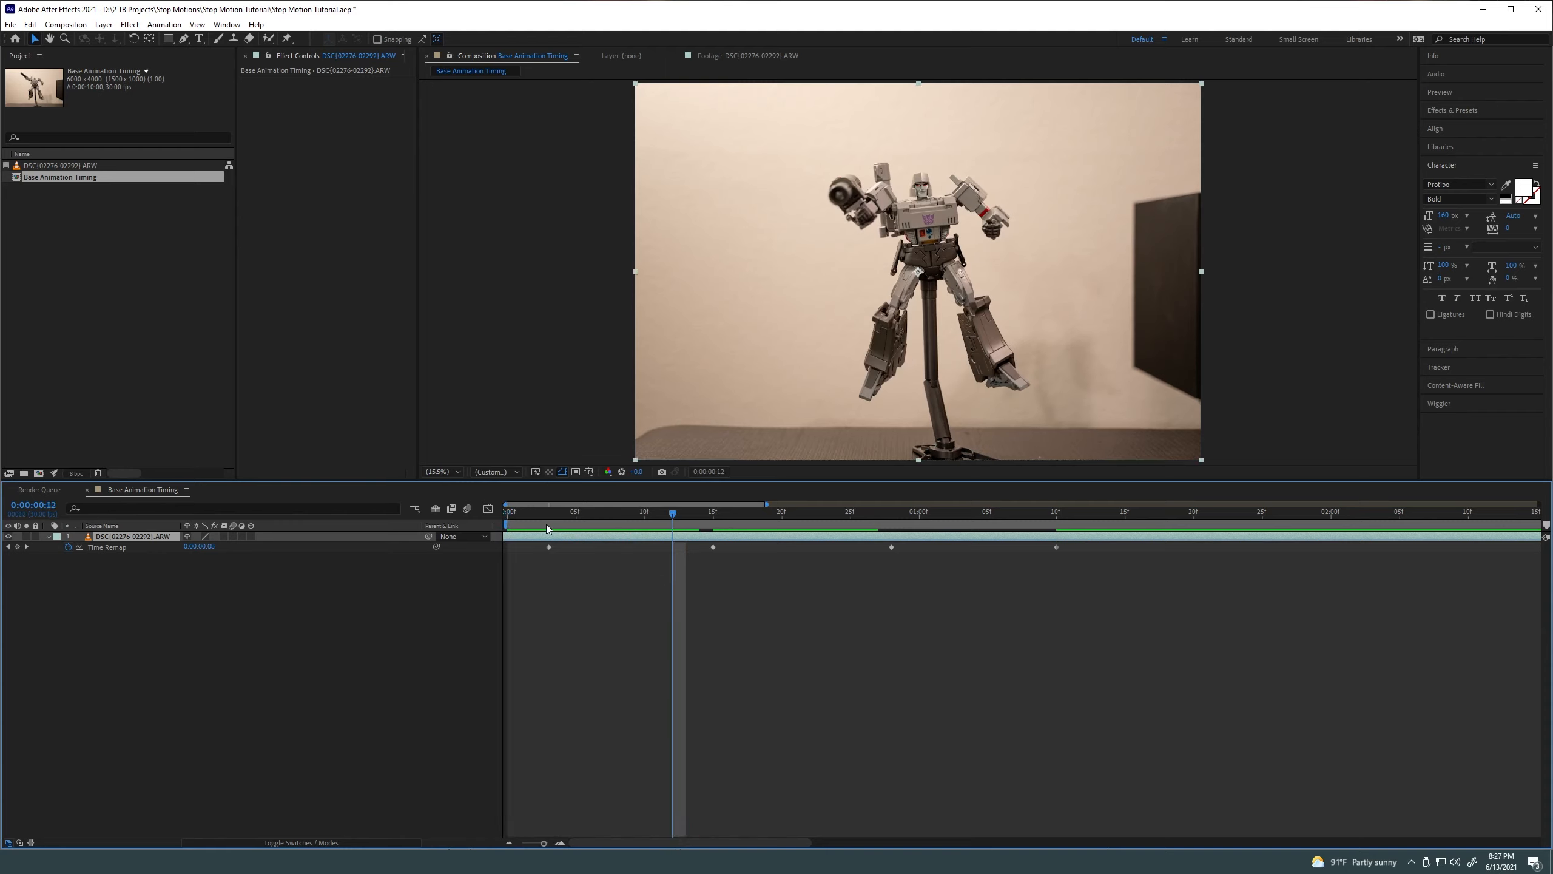
left_click(828, 583)
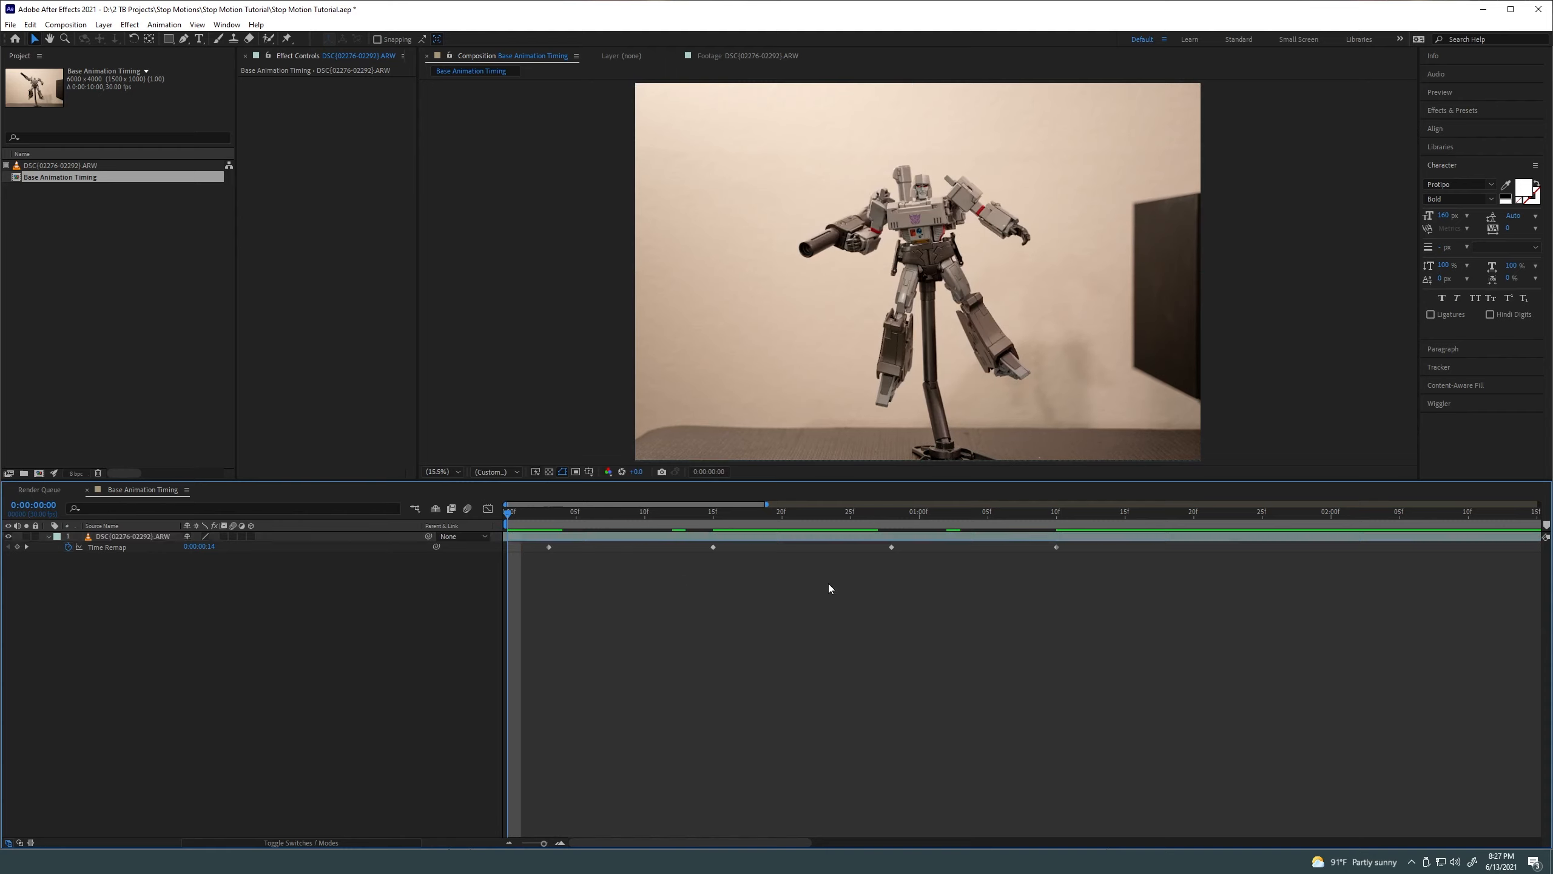
key("space")
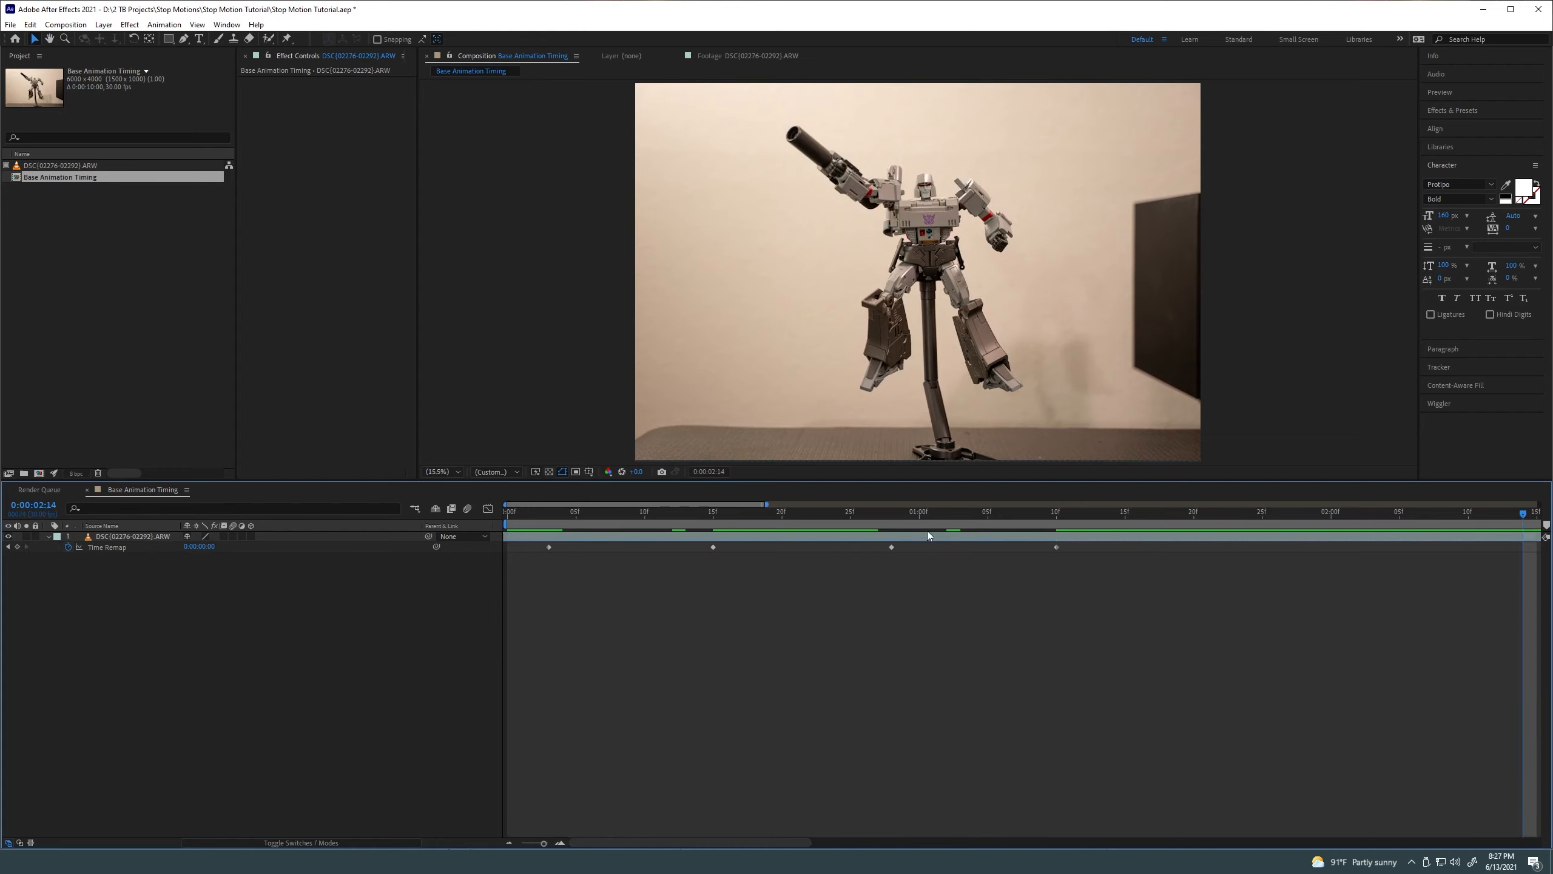
left_click(824, 542)
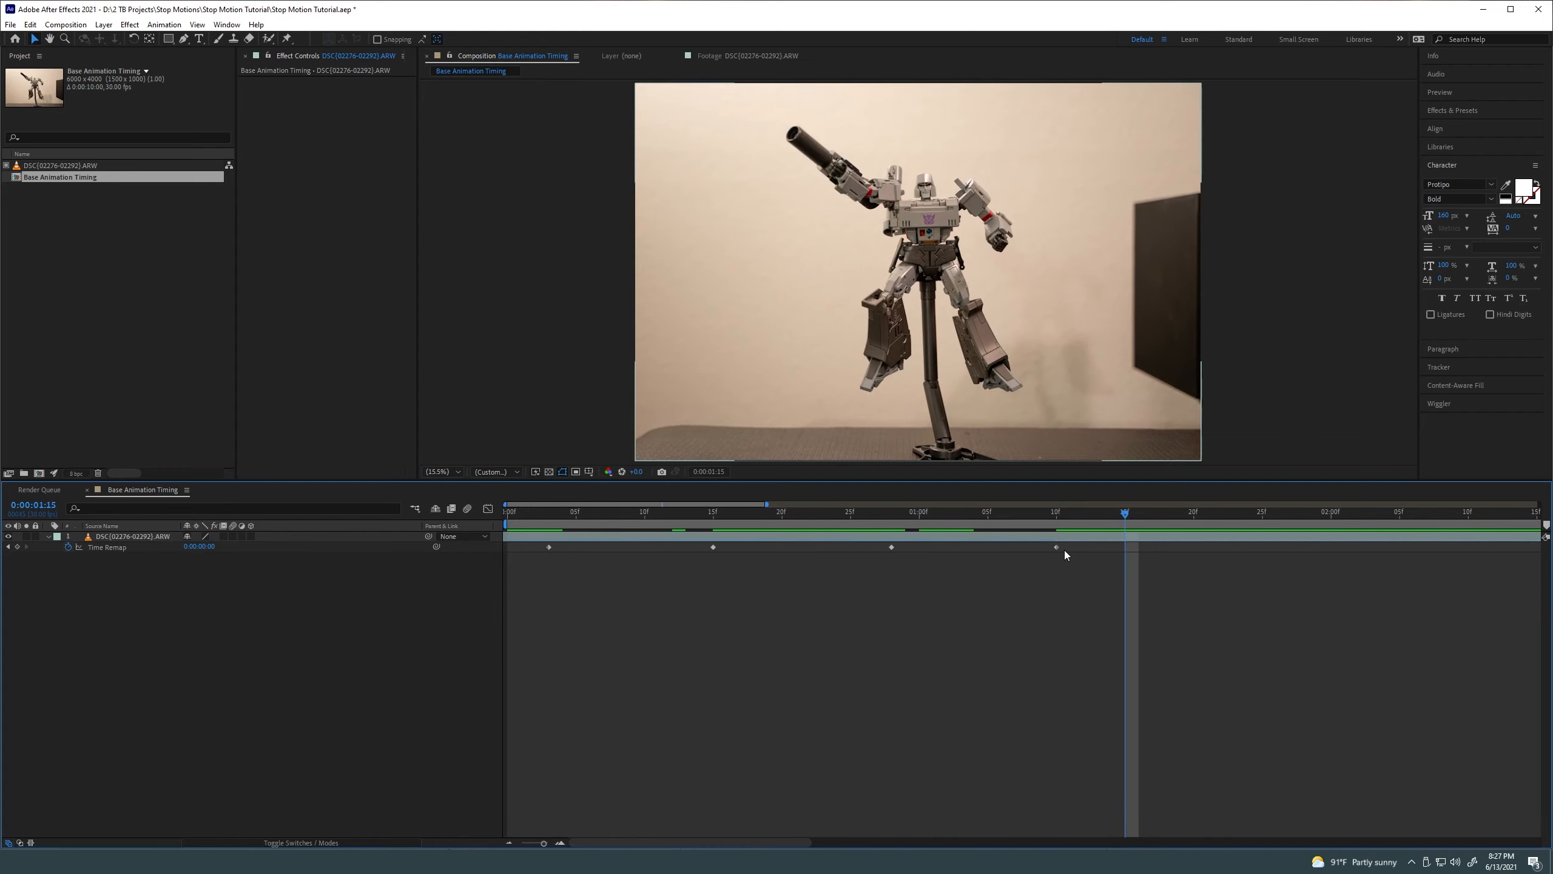
Move the last Time Remap keyframe to 0:00:01:07 and replay the reversed animation from the start
left_click_drag(1057, 548, 1016, 549)
key("space")
key("space")
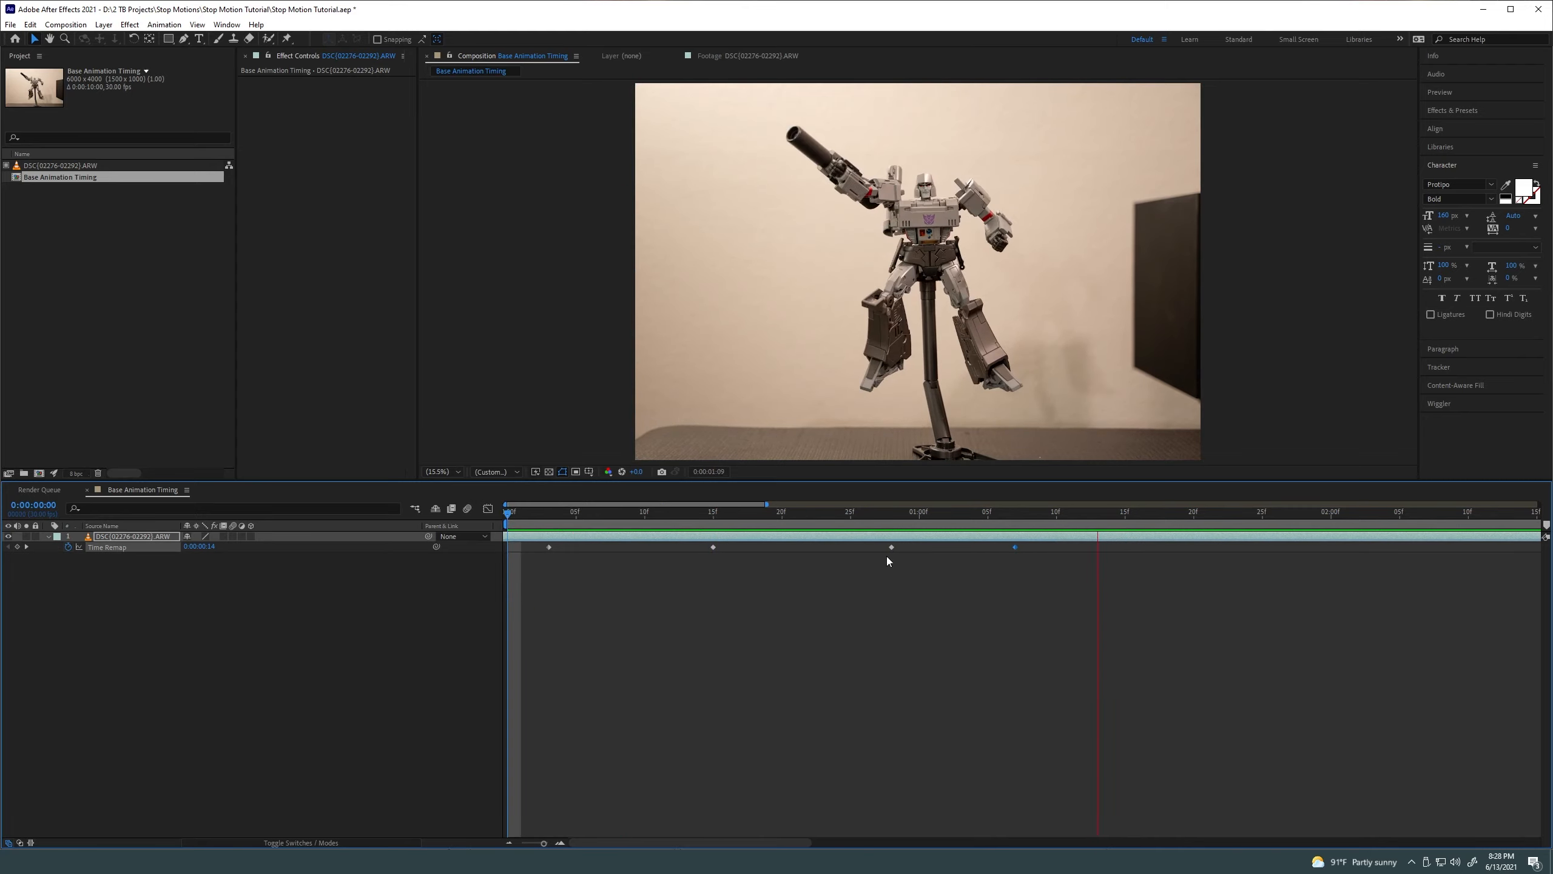
key("space")
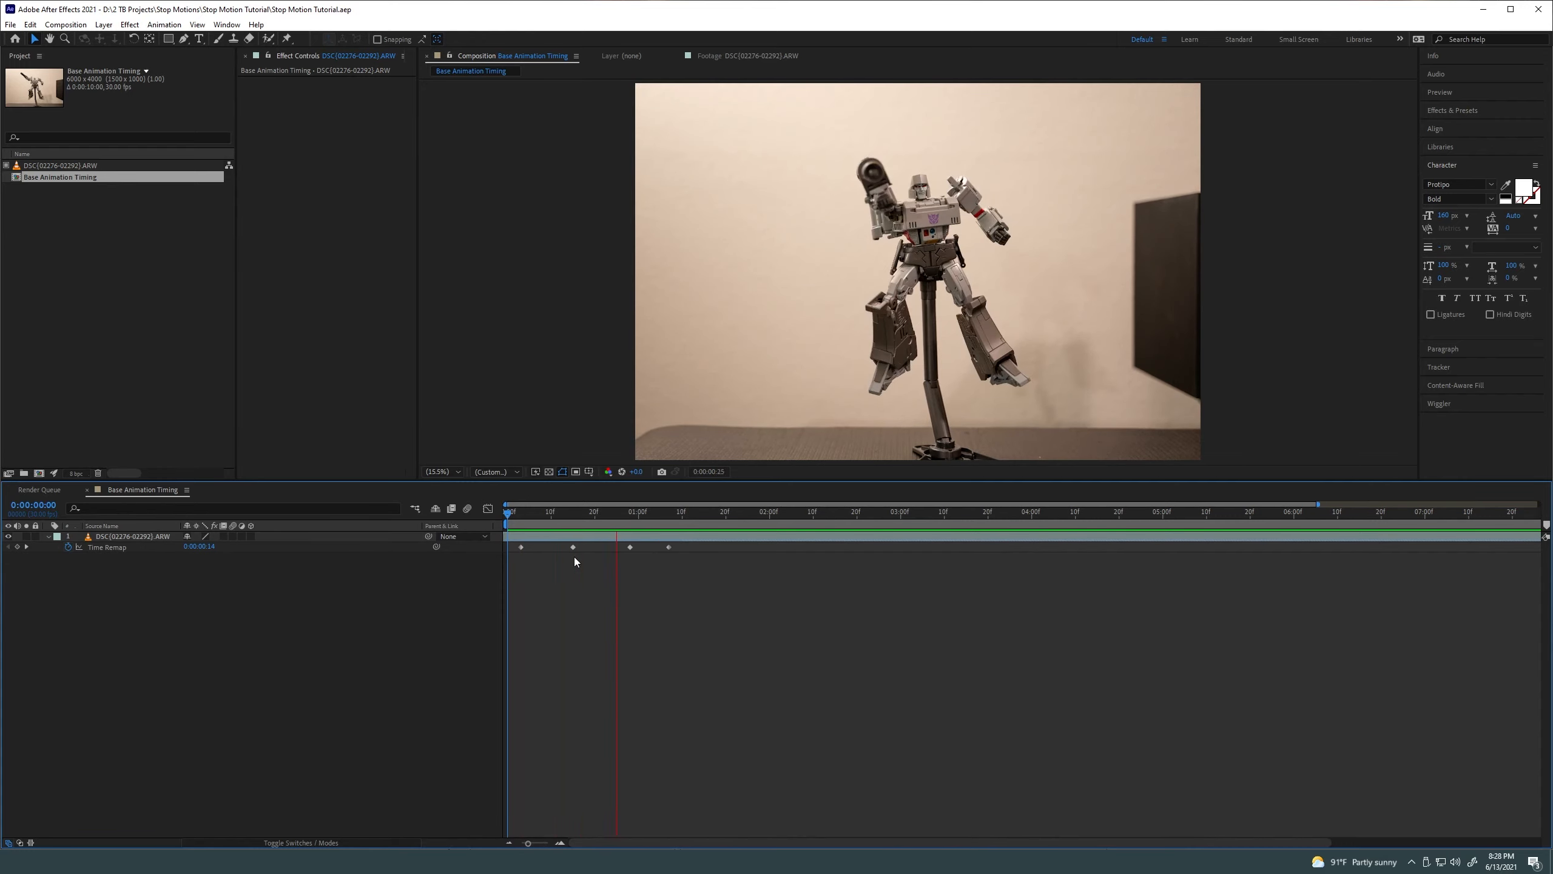
Replay the retimed animation several times from the first frame to examine its motion and held poses
key("space")
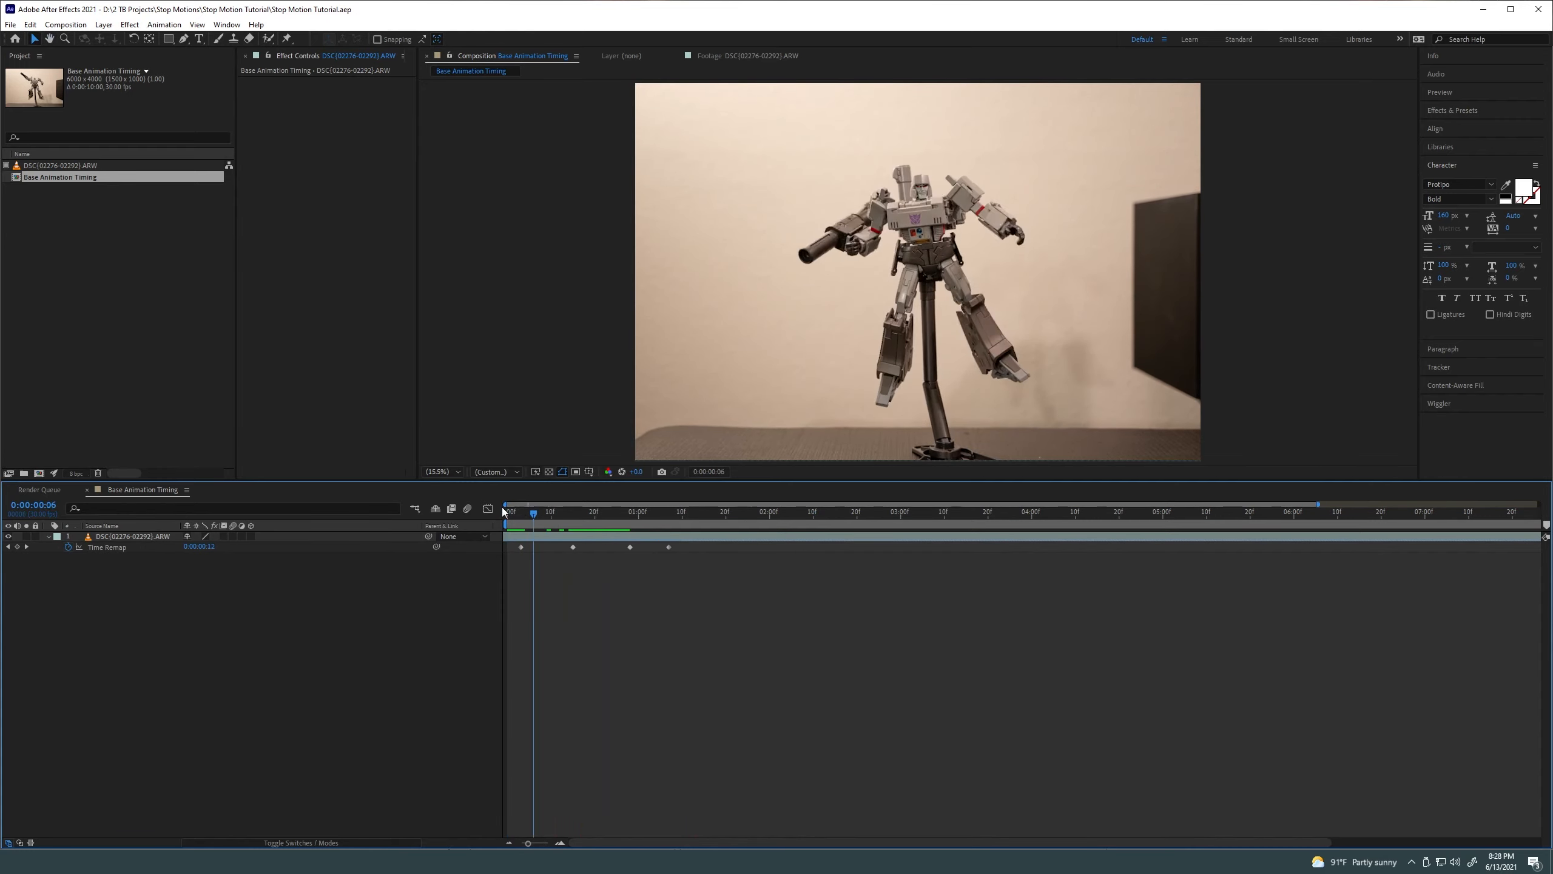
key("space")
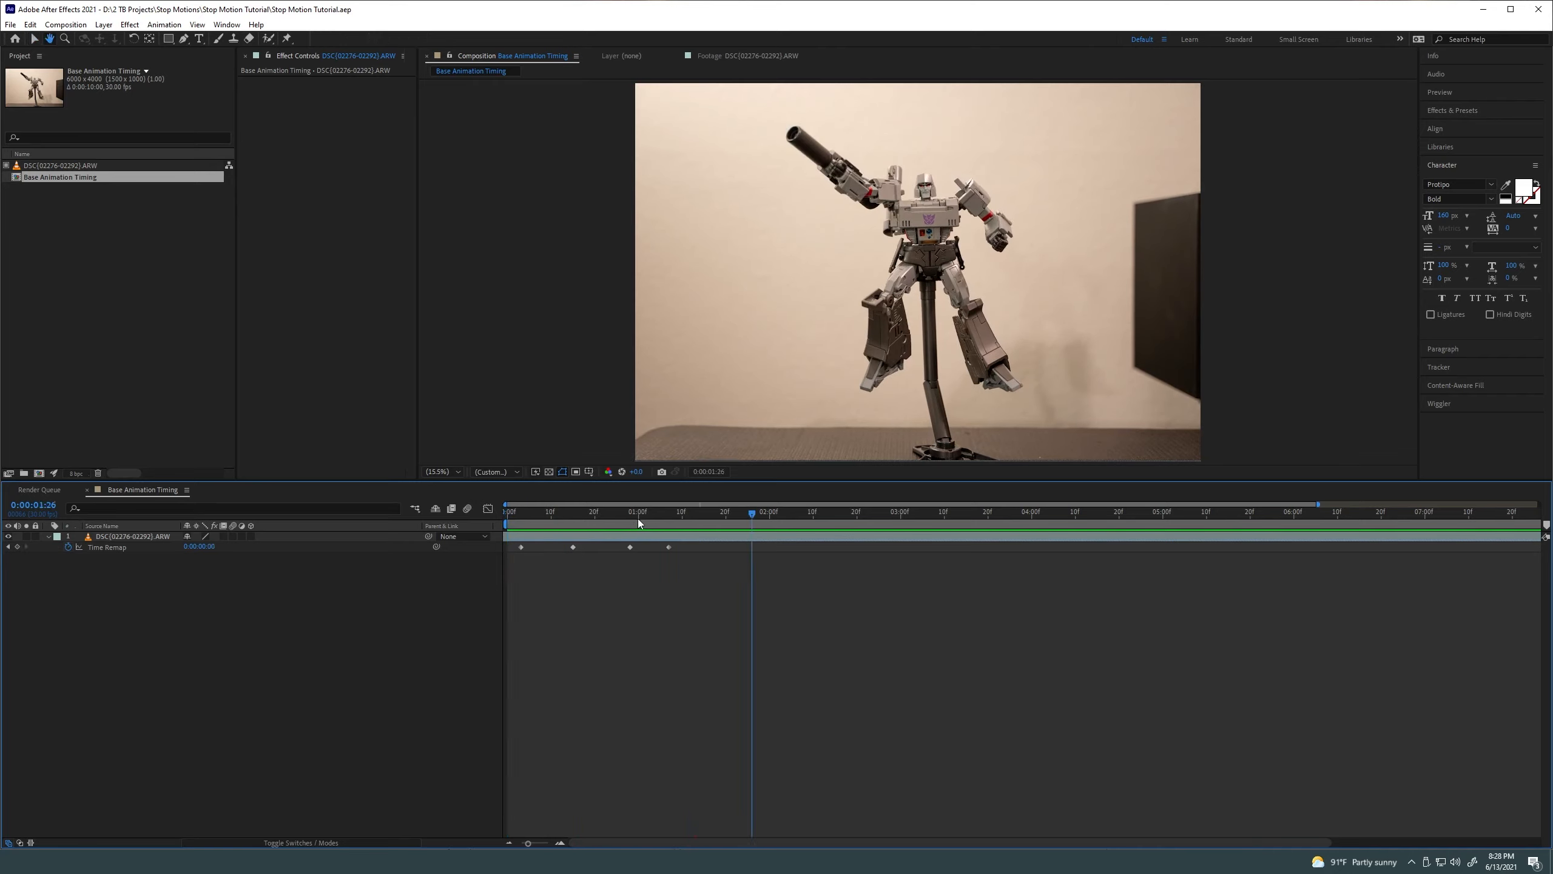
key("space")
key("space")
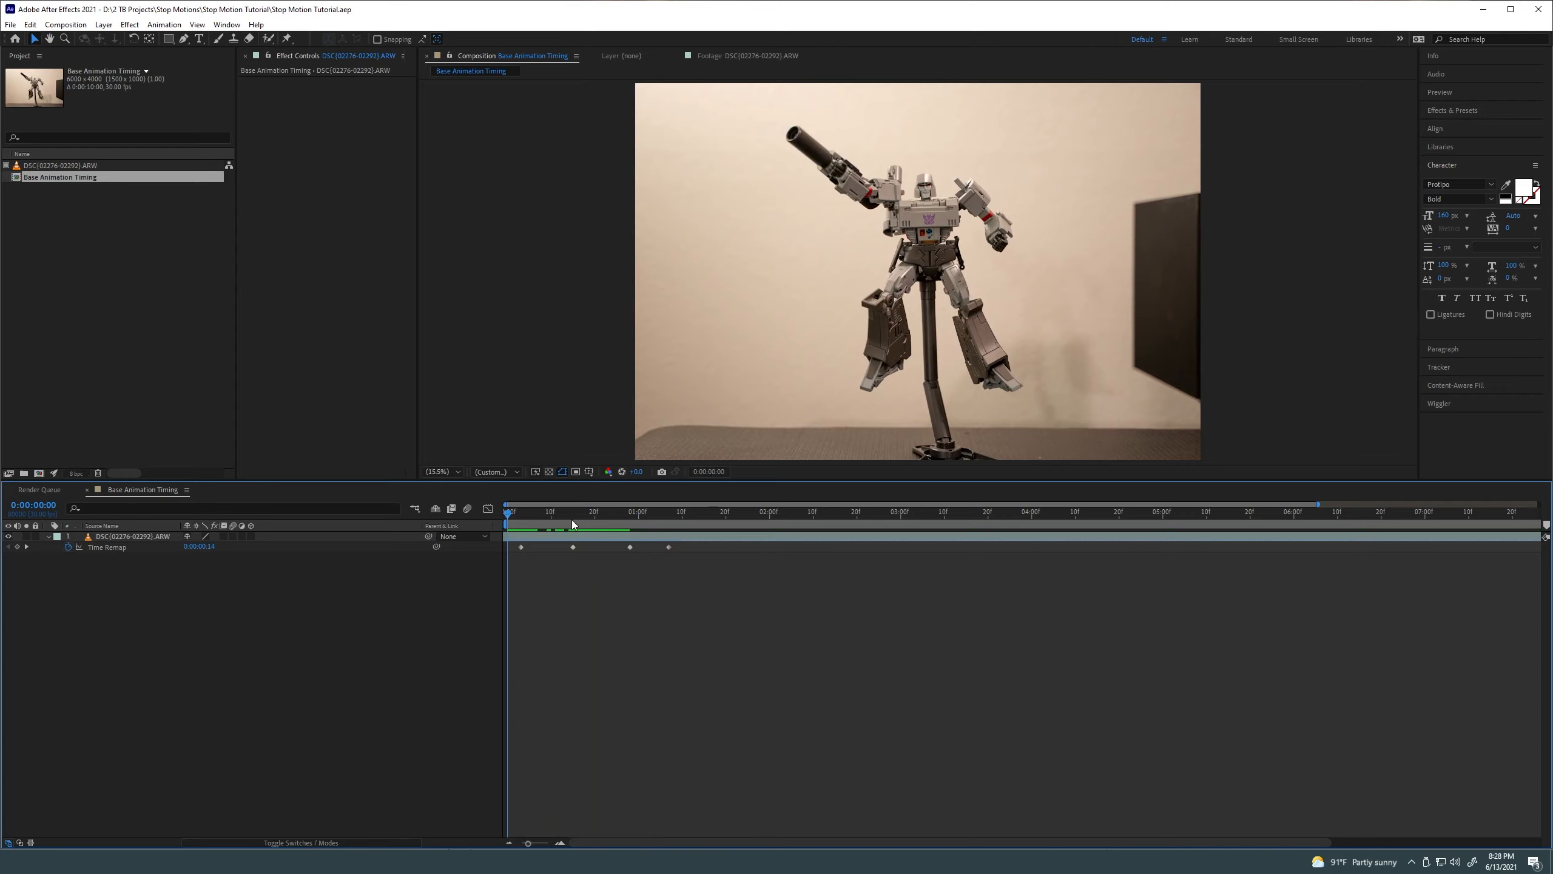
key("space")
key("space")
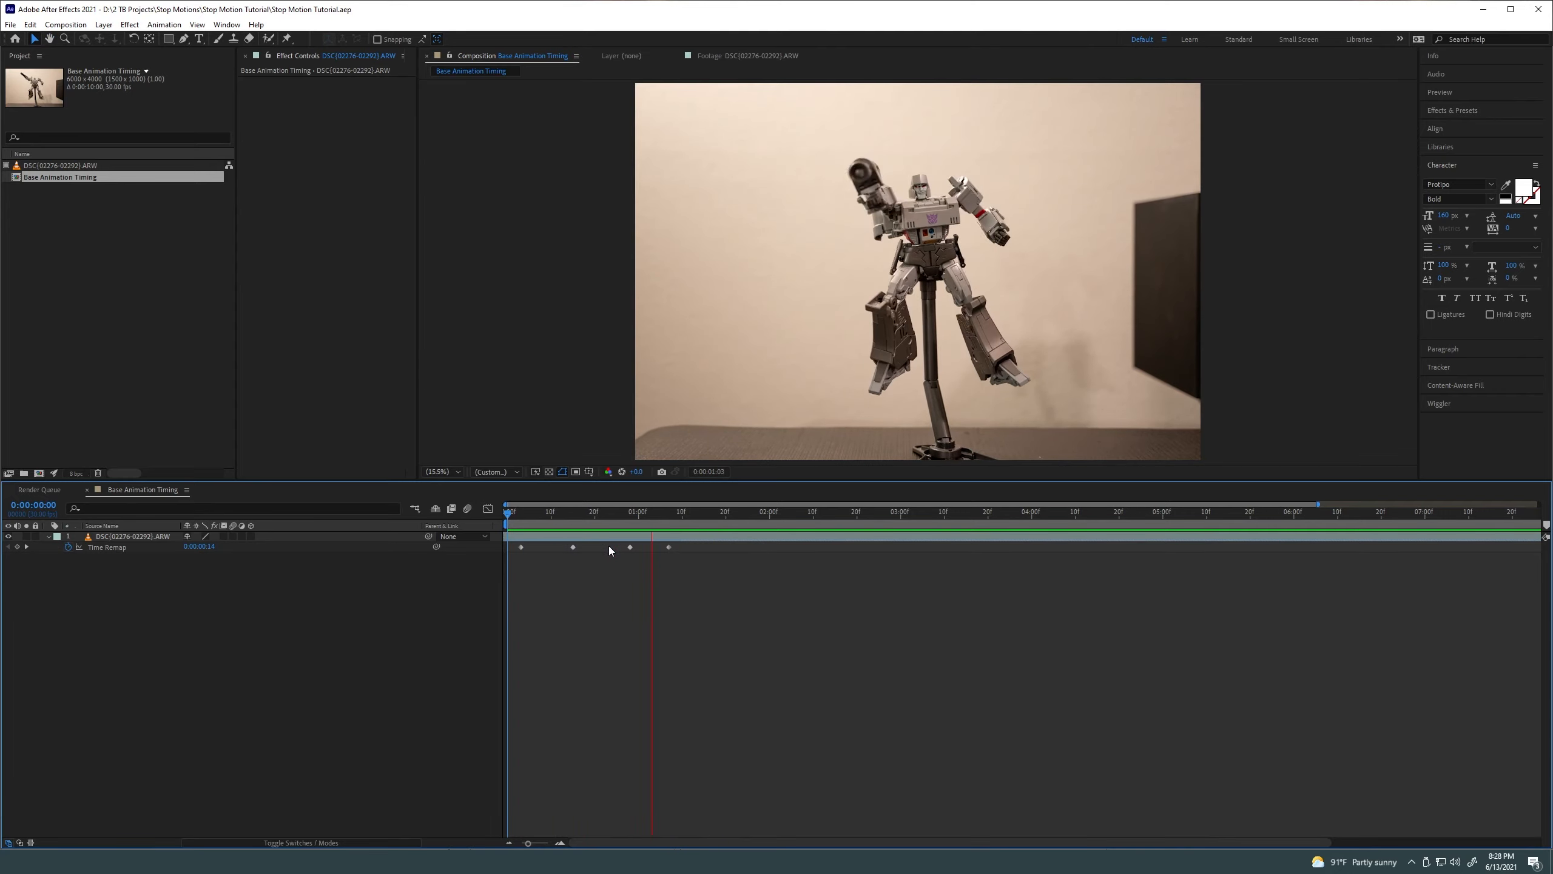
key("space")
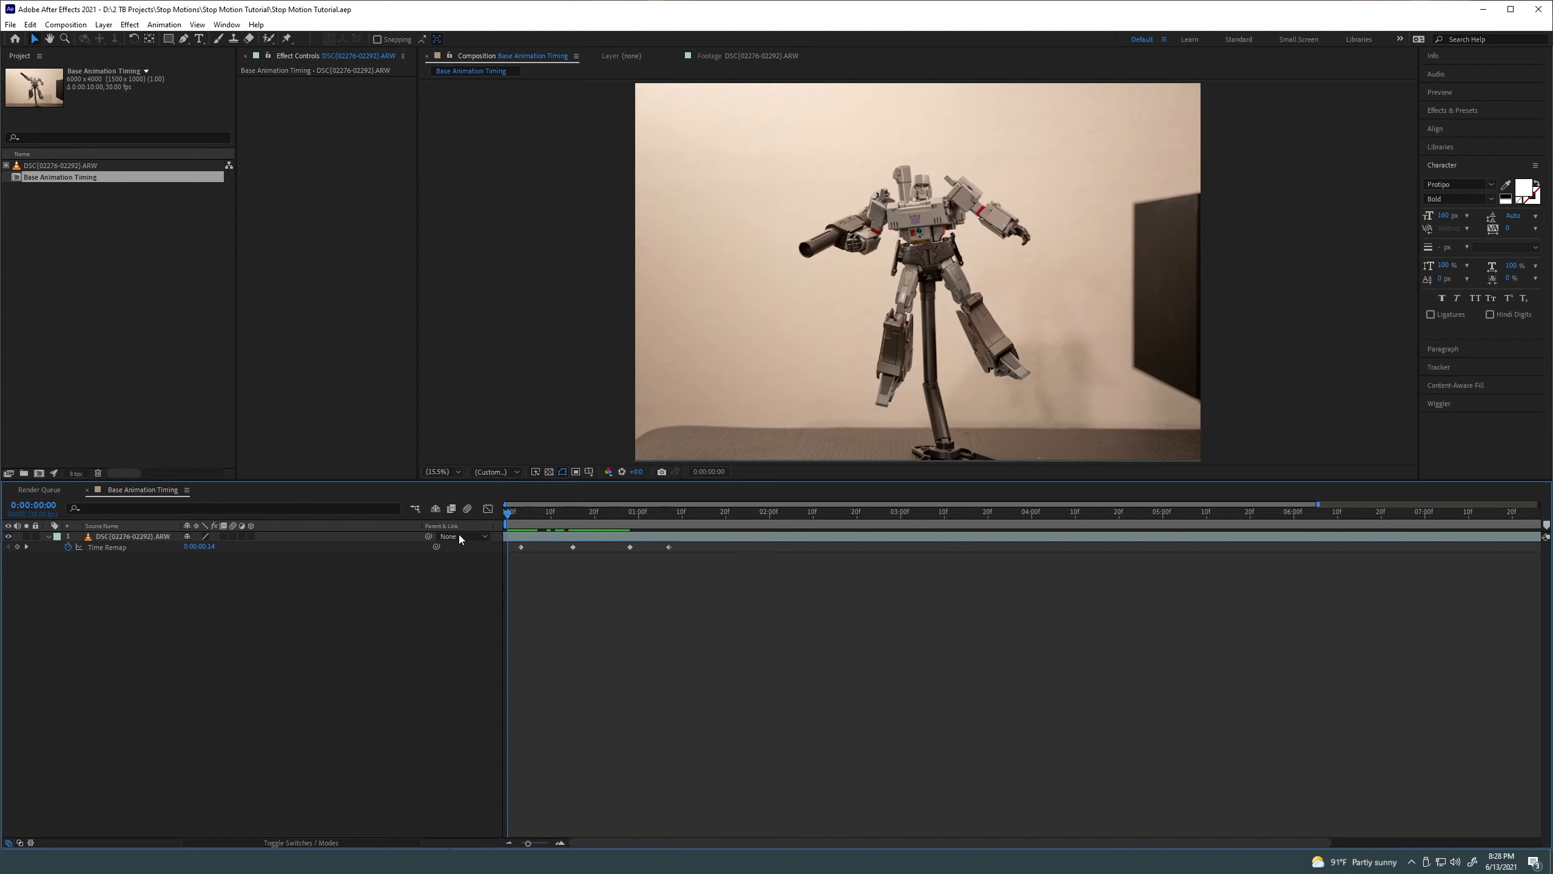
key("space")
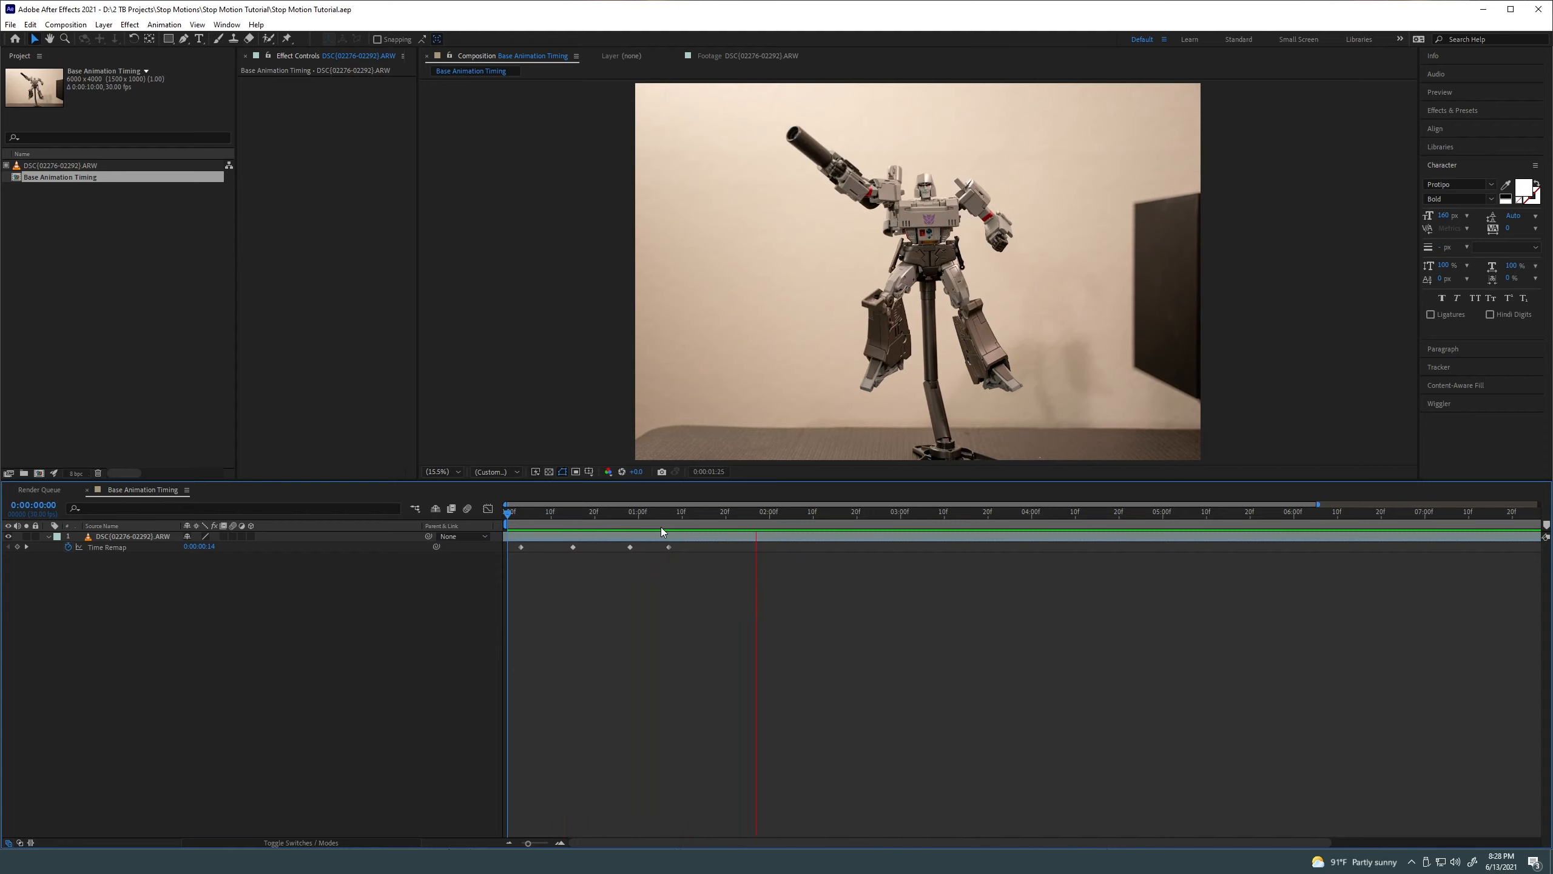
key("space")
key("space")
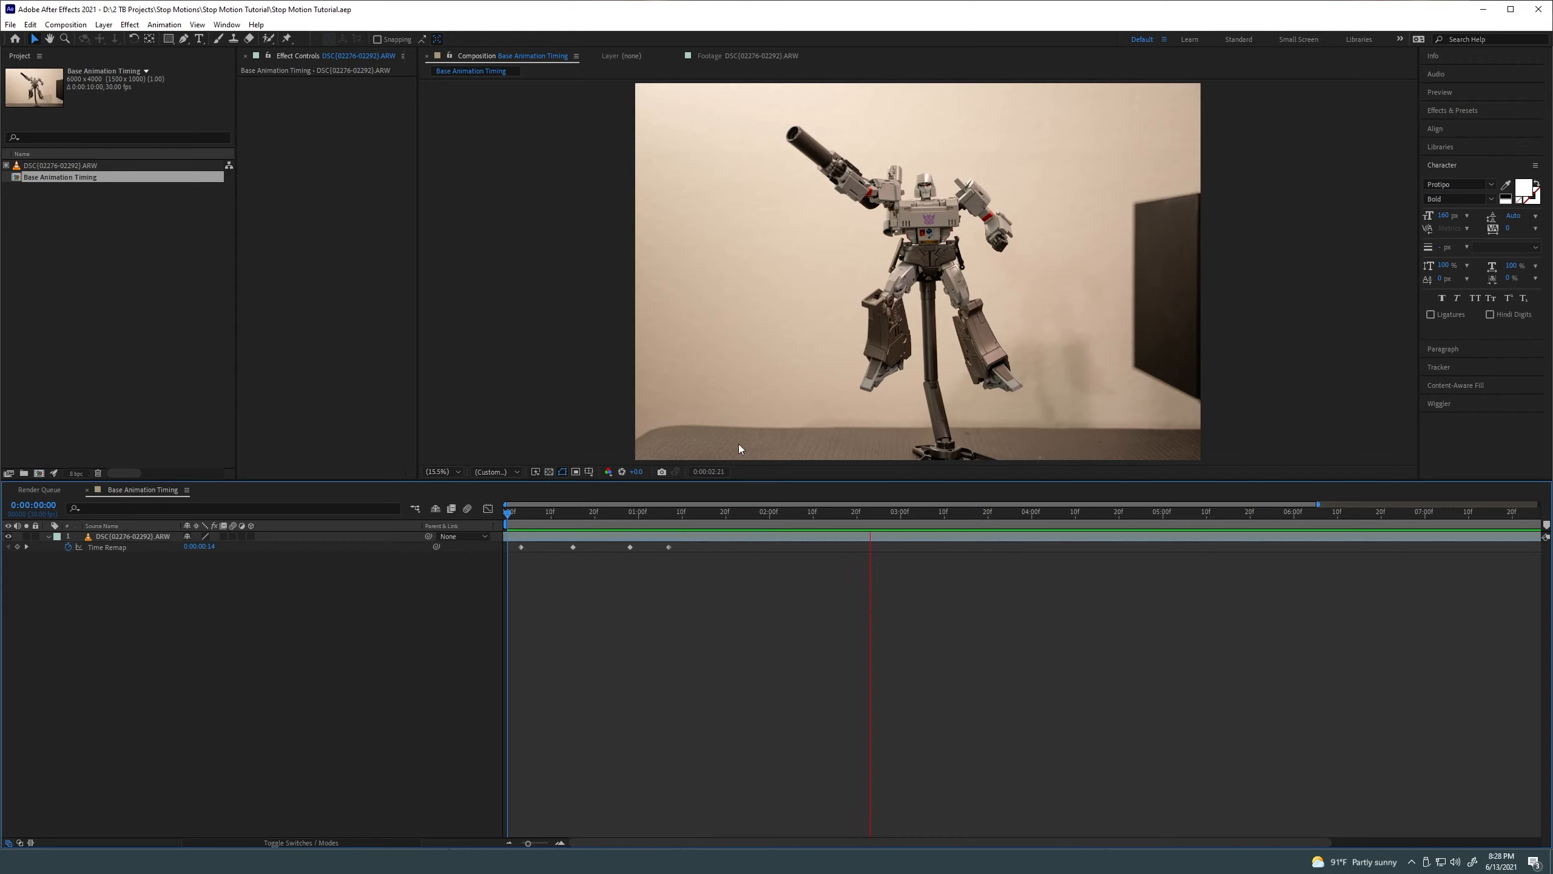
key("space")
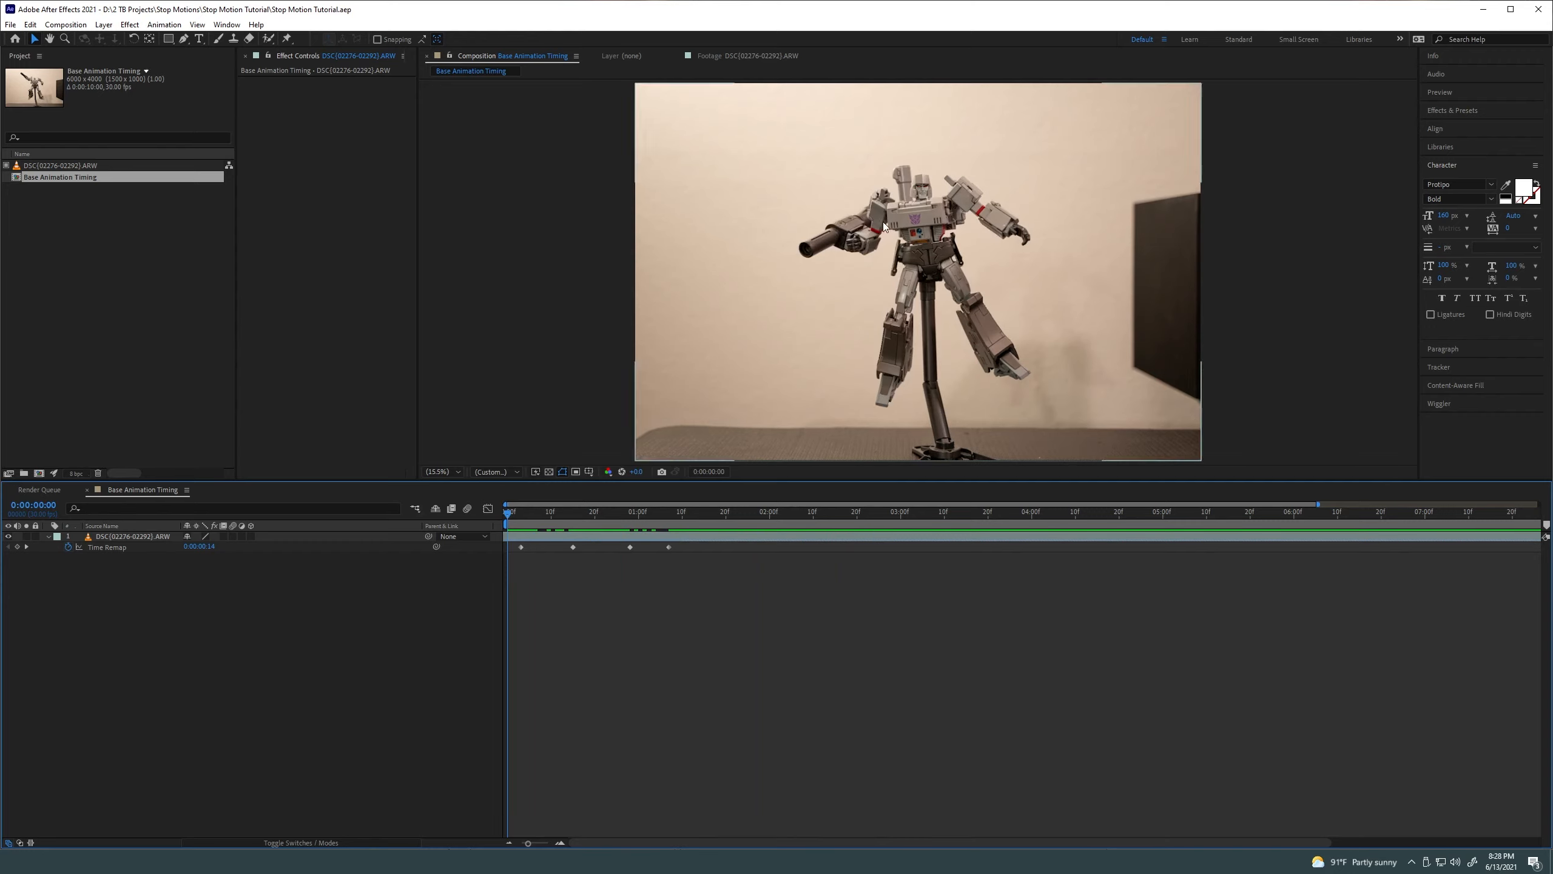
Play the Base Animation Timing composition repeatedly from the first frame to review the final timing
key("space")
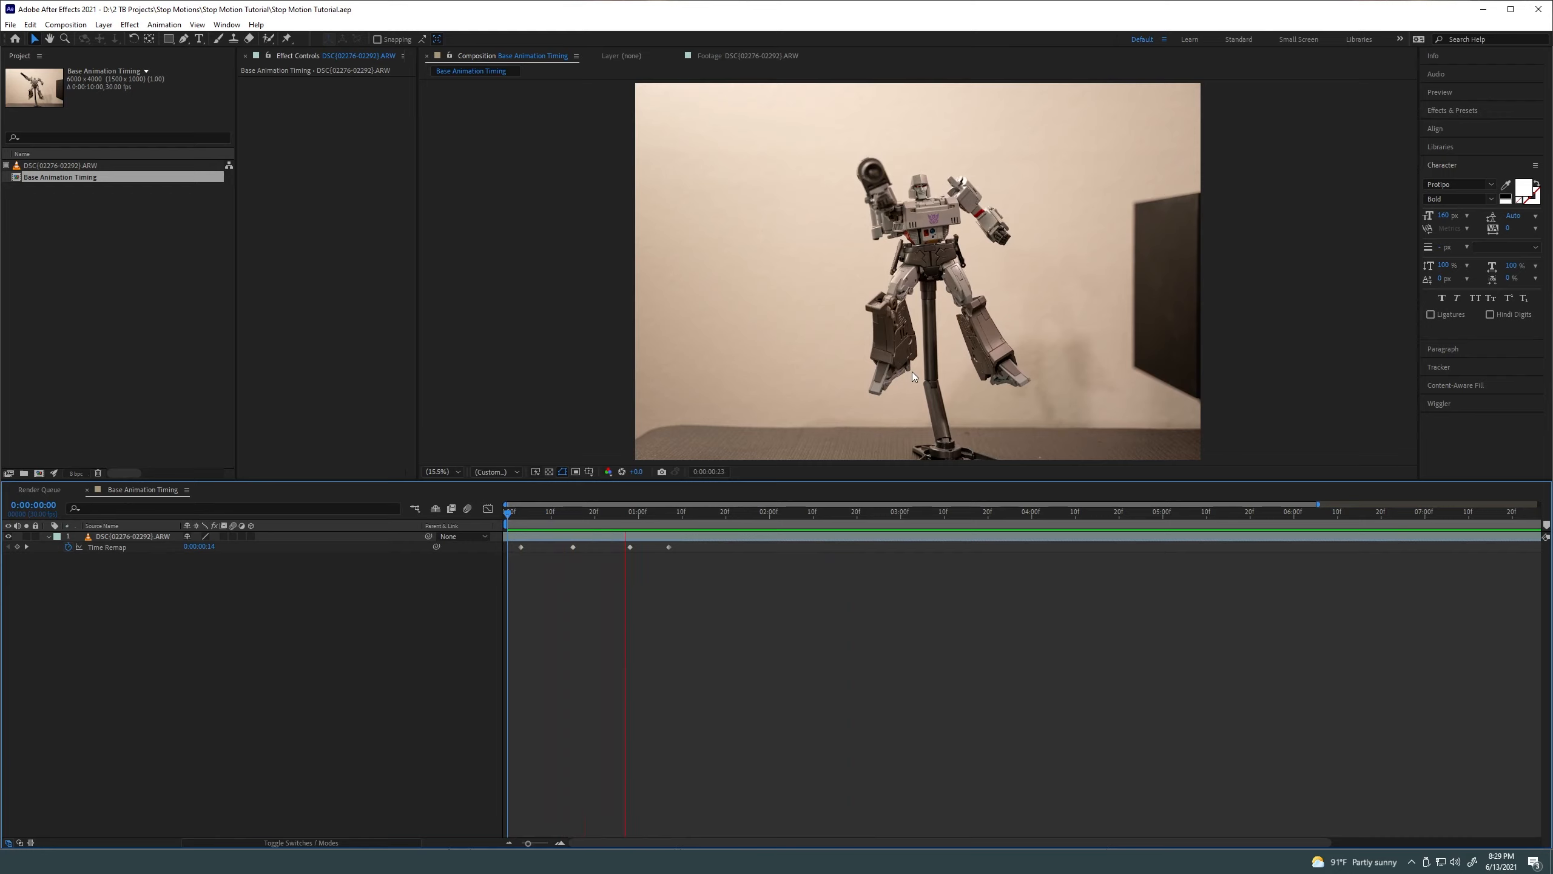
key("space")
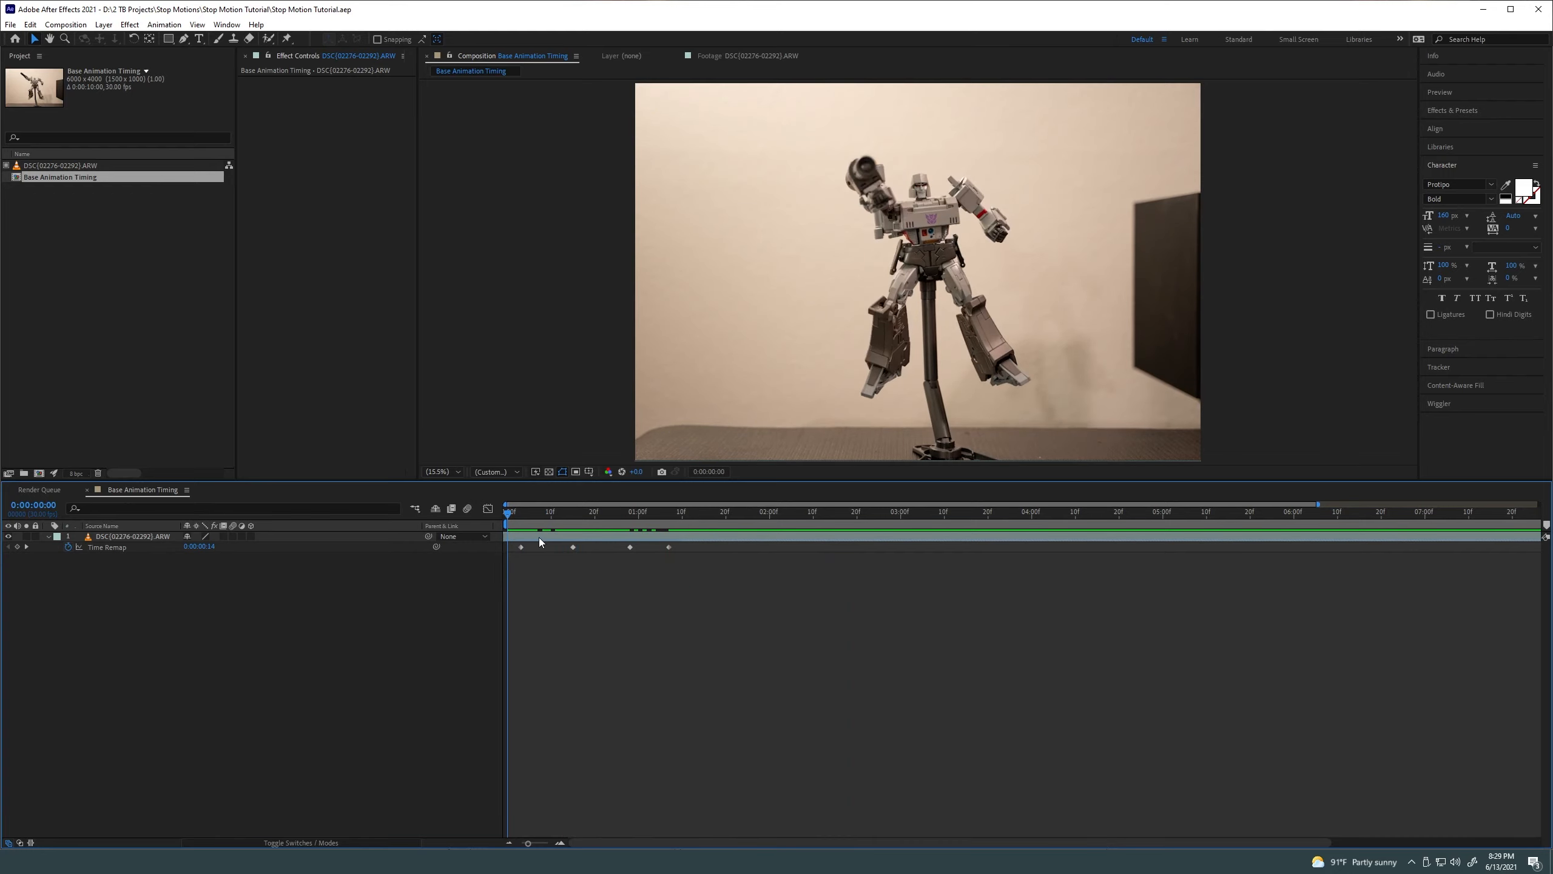
left_click(540, 540)
left_click_drag(534, 515, 493, 529)
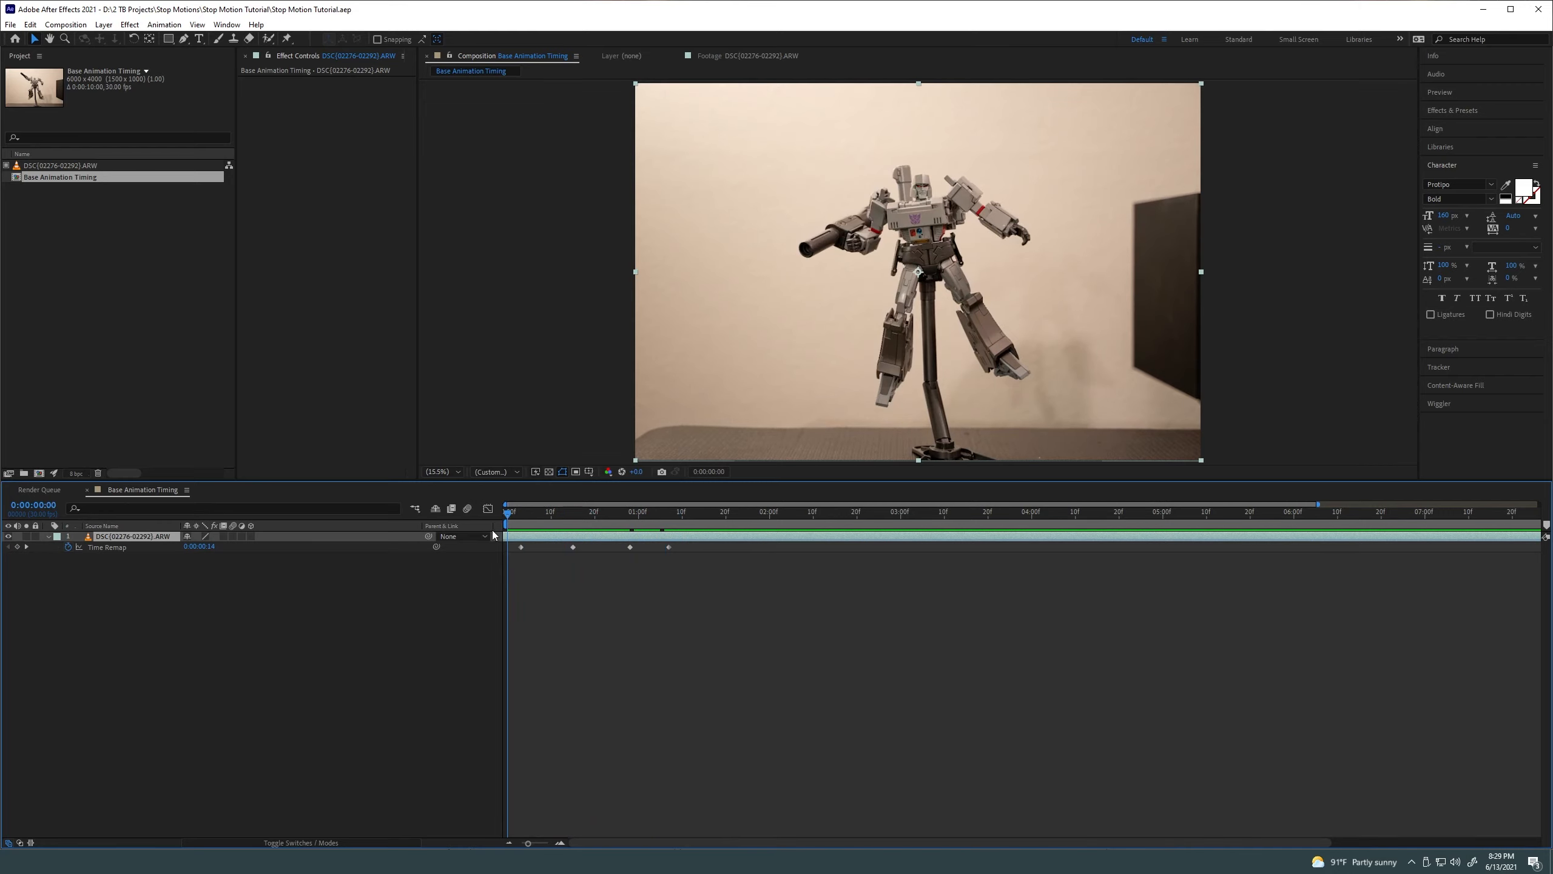
left_click(636, 561)
key("space")
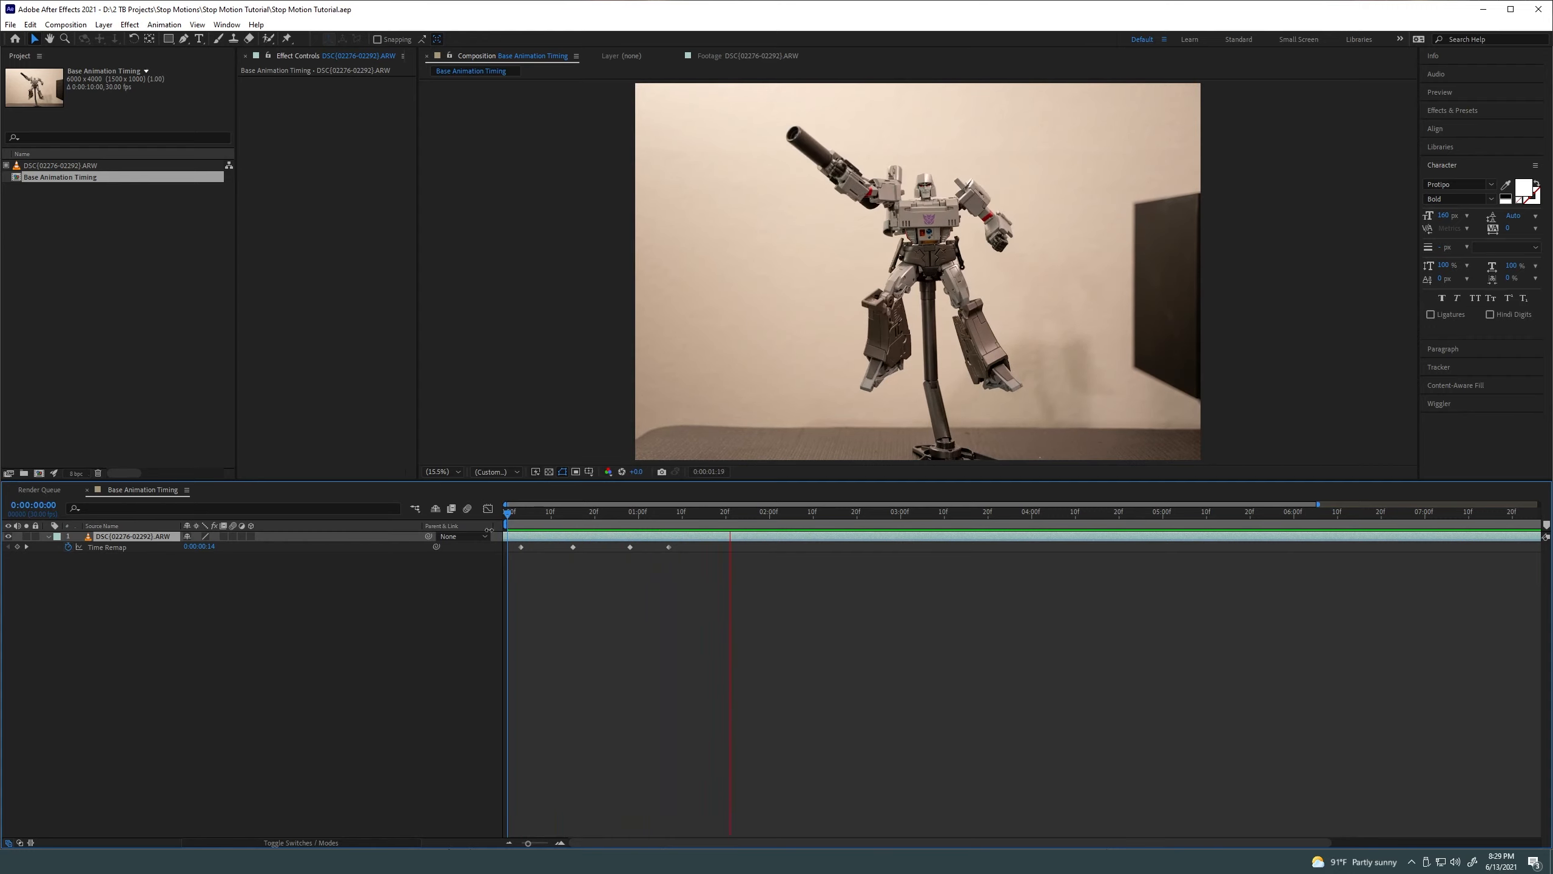
key("space")
left_click_drag(749, 512, 494, 511)
key("space")
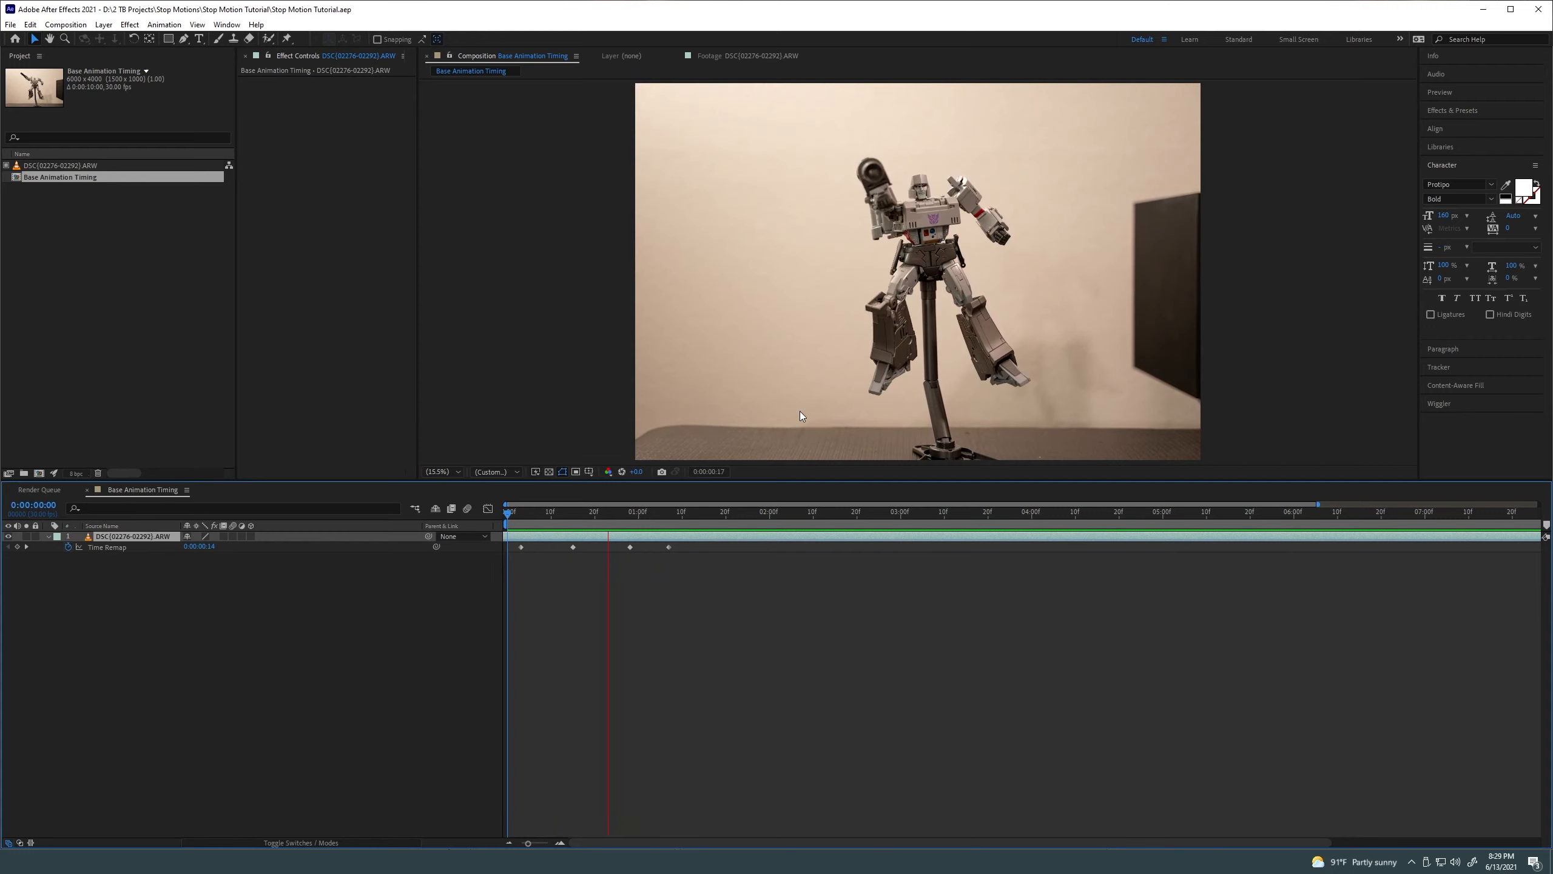
key("space")
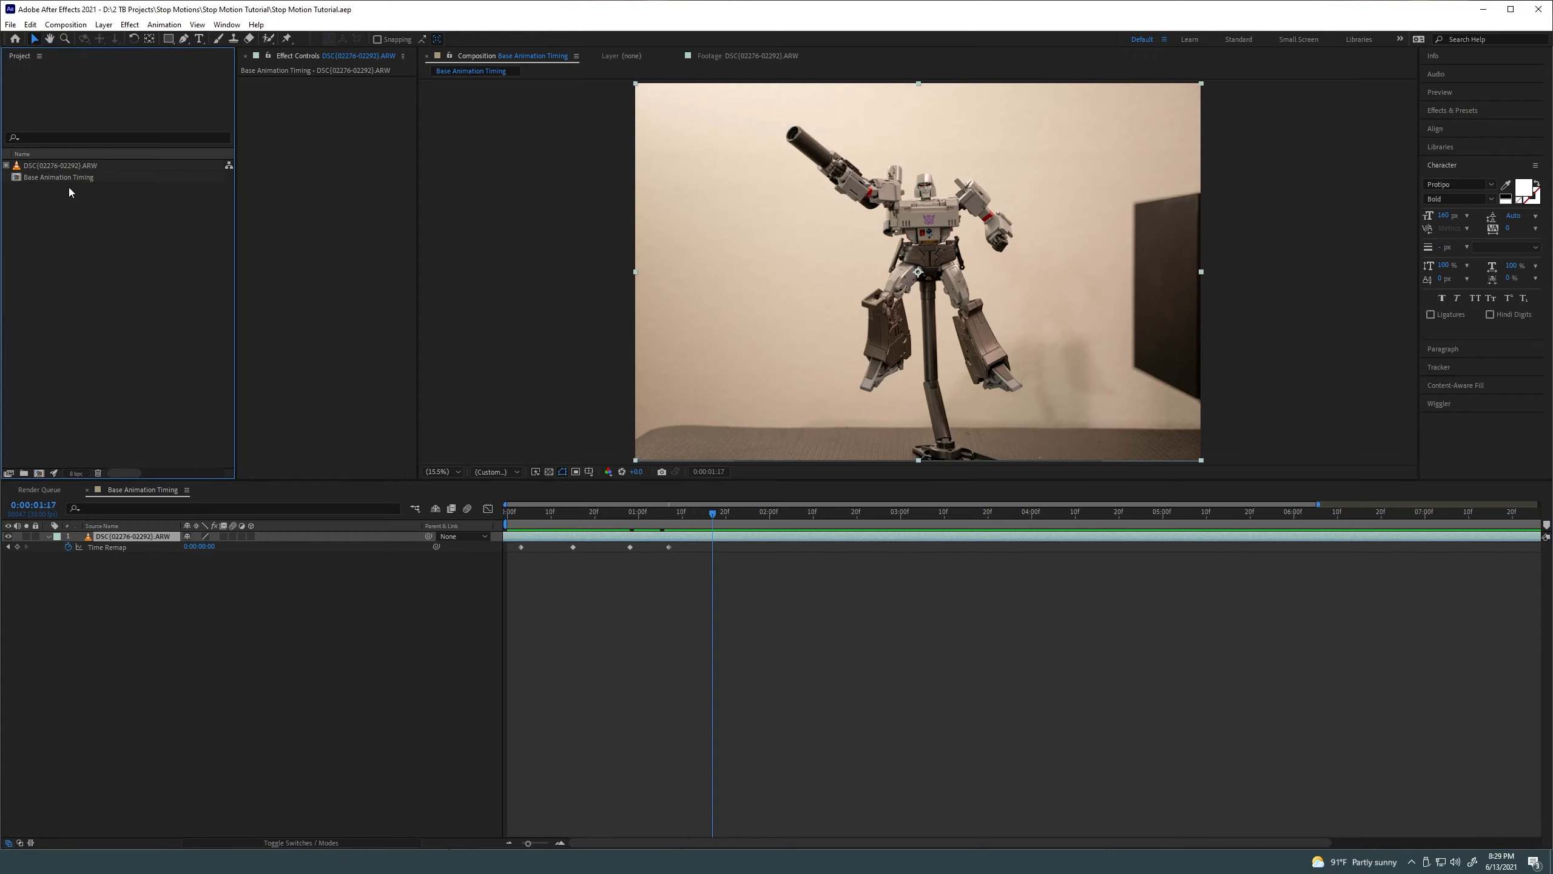
Create a new composition from Base Animation Timing so that it is nested as a layer, and return to the first frame
left_click(51, 179)
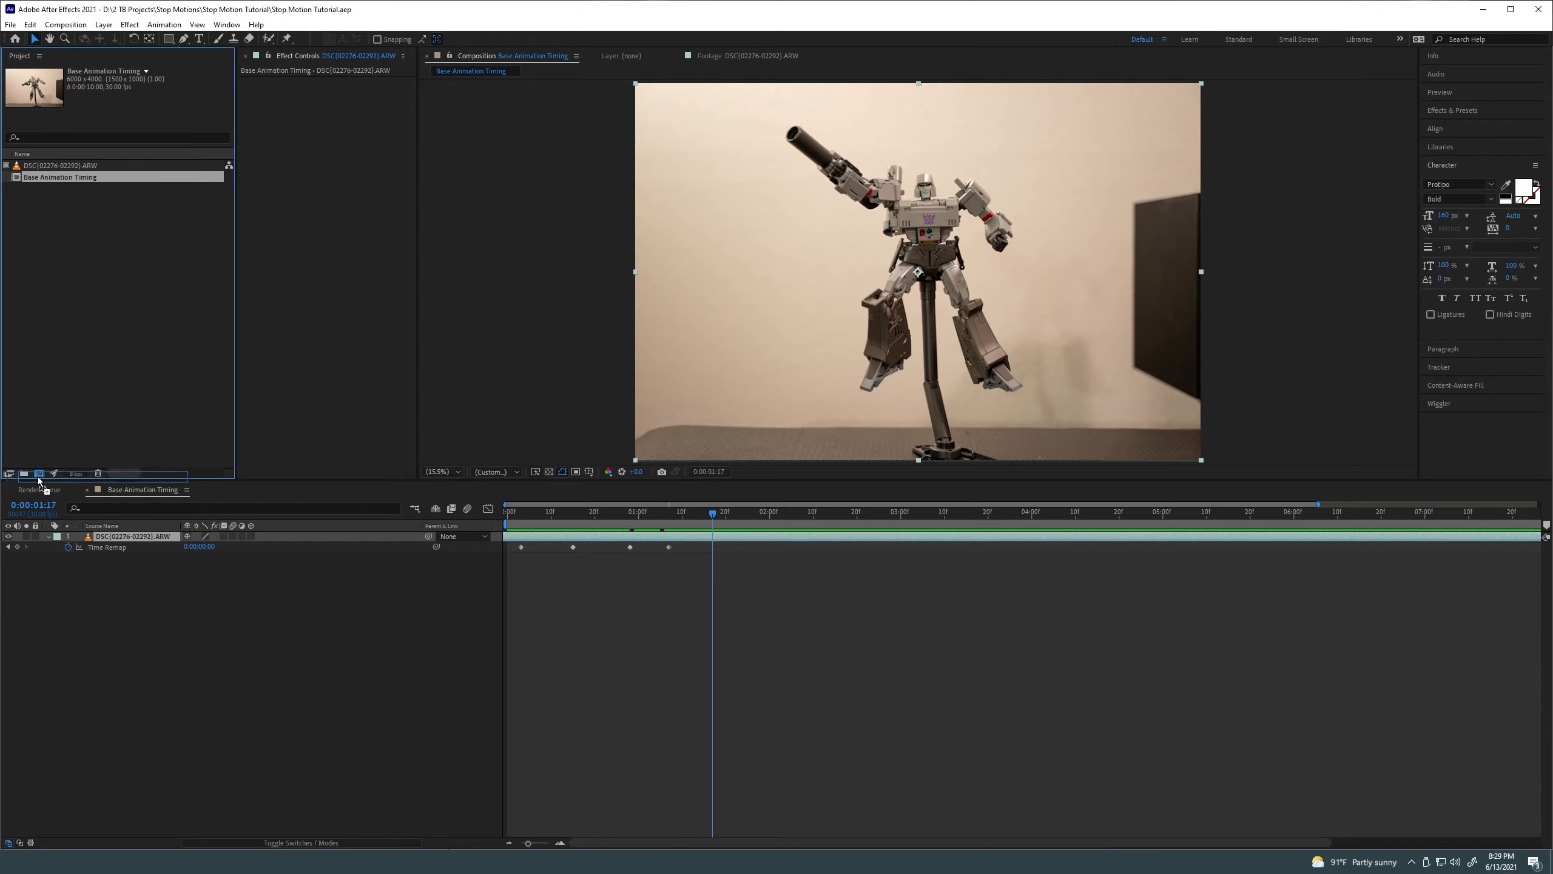
left_click_drag(40, 475, 58, 240)
left_click_drag(52, 183, 37, 475)
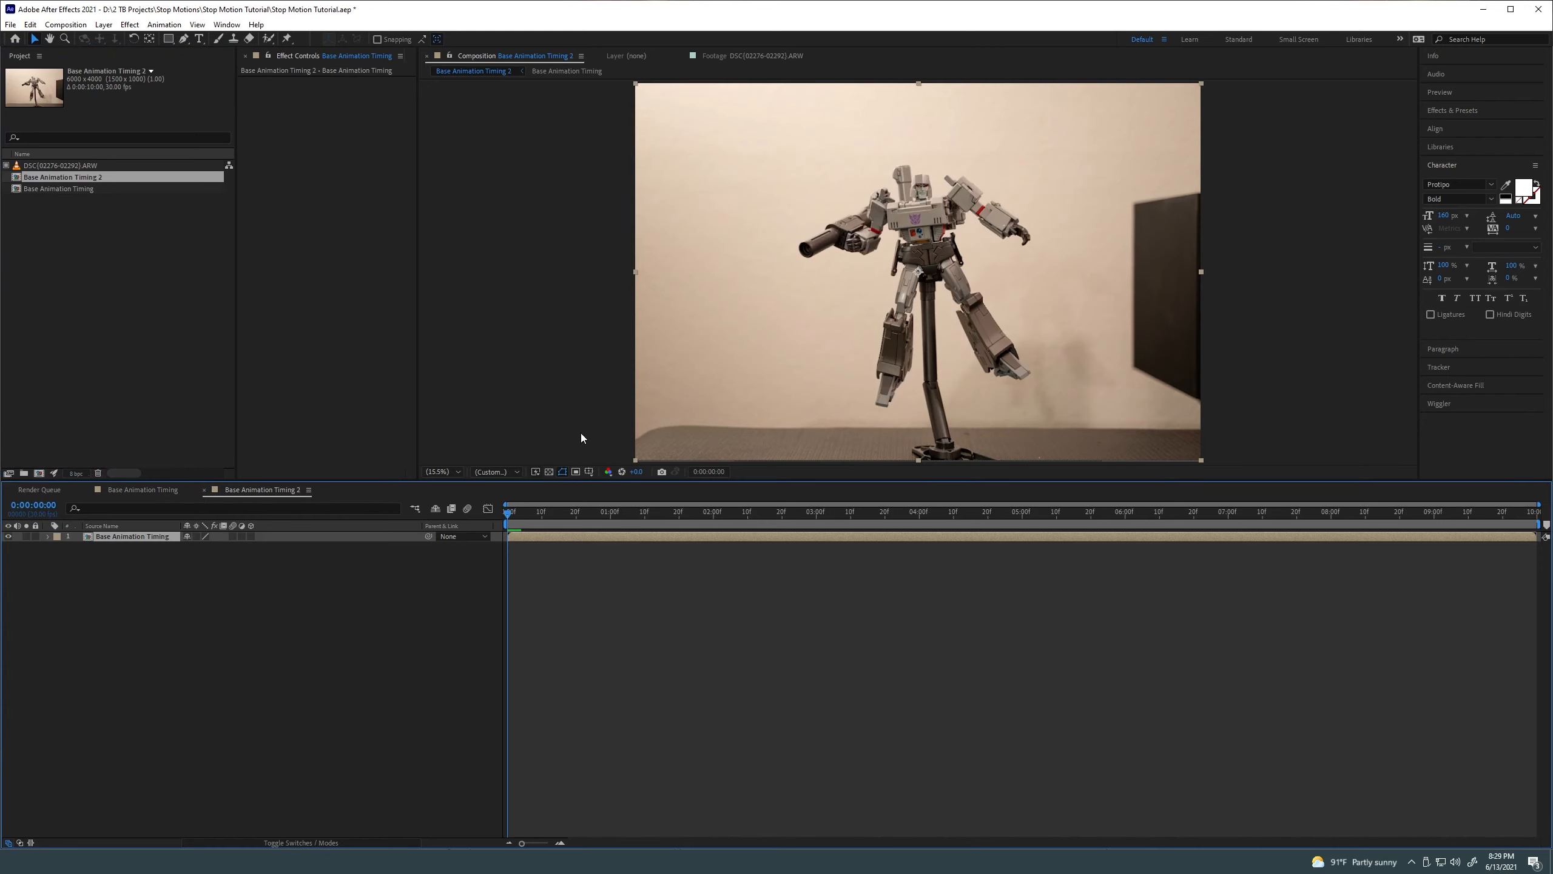
left_click_drag(572, 521, 481, 547)
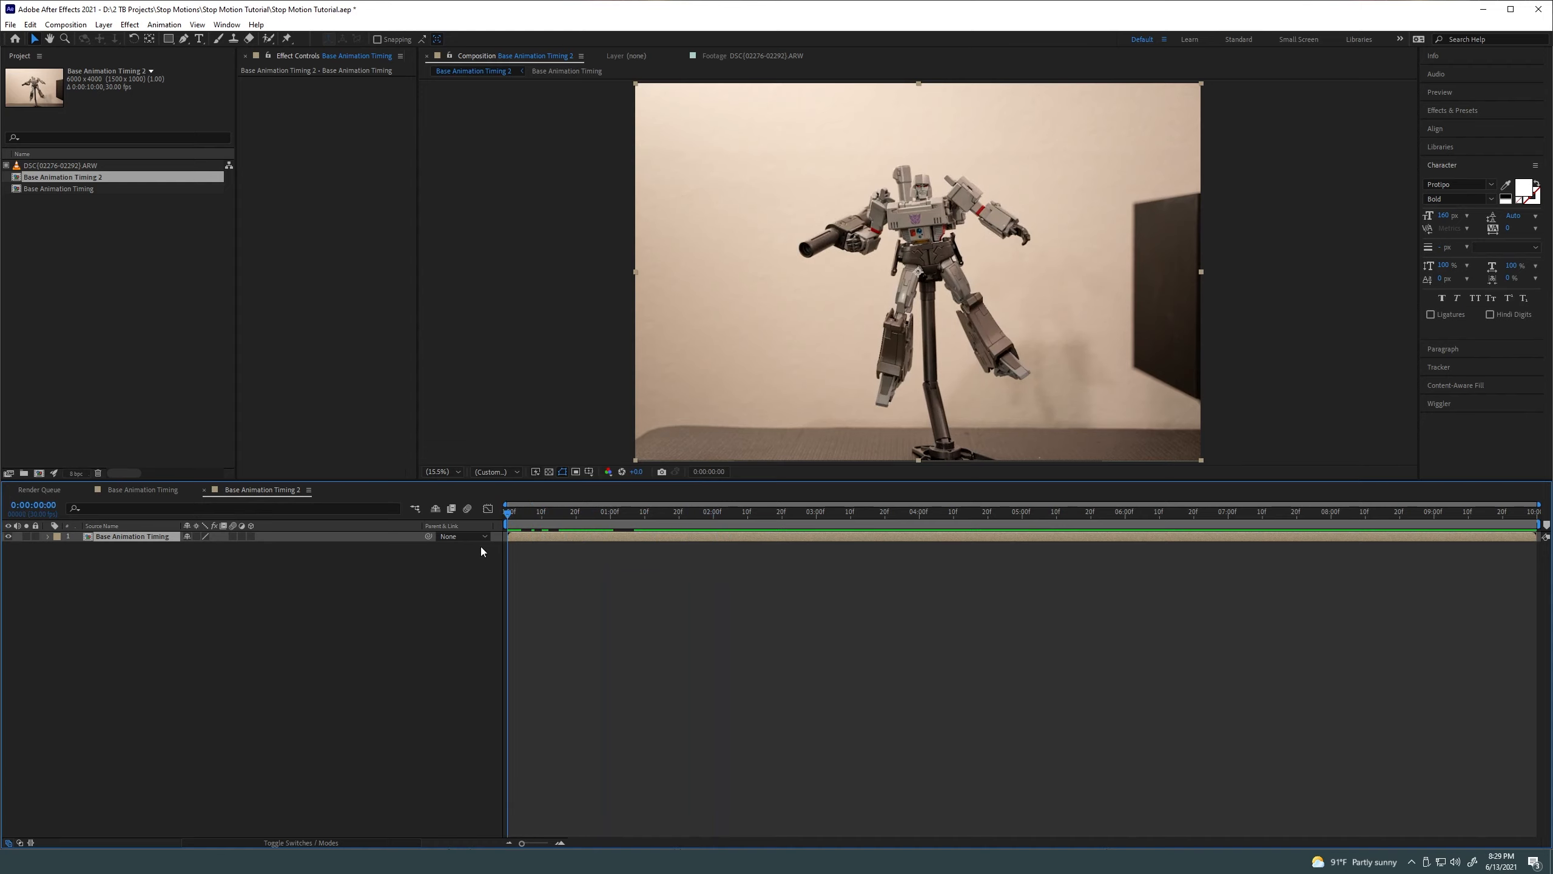
Compare the original composition with the nested one and play the nested composition from the first frame
left_click(143, 493)
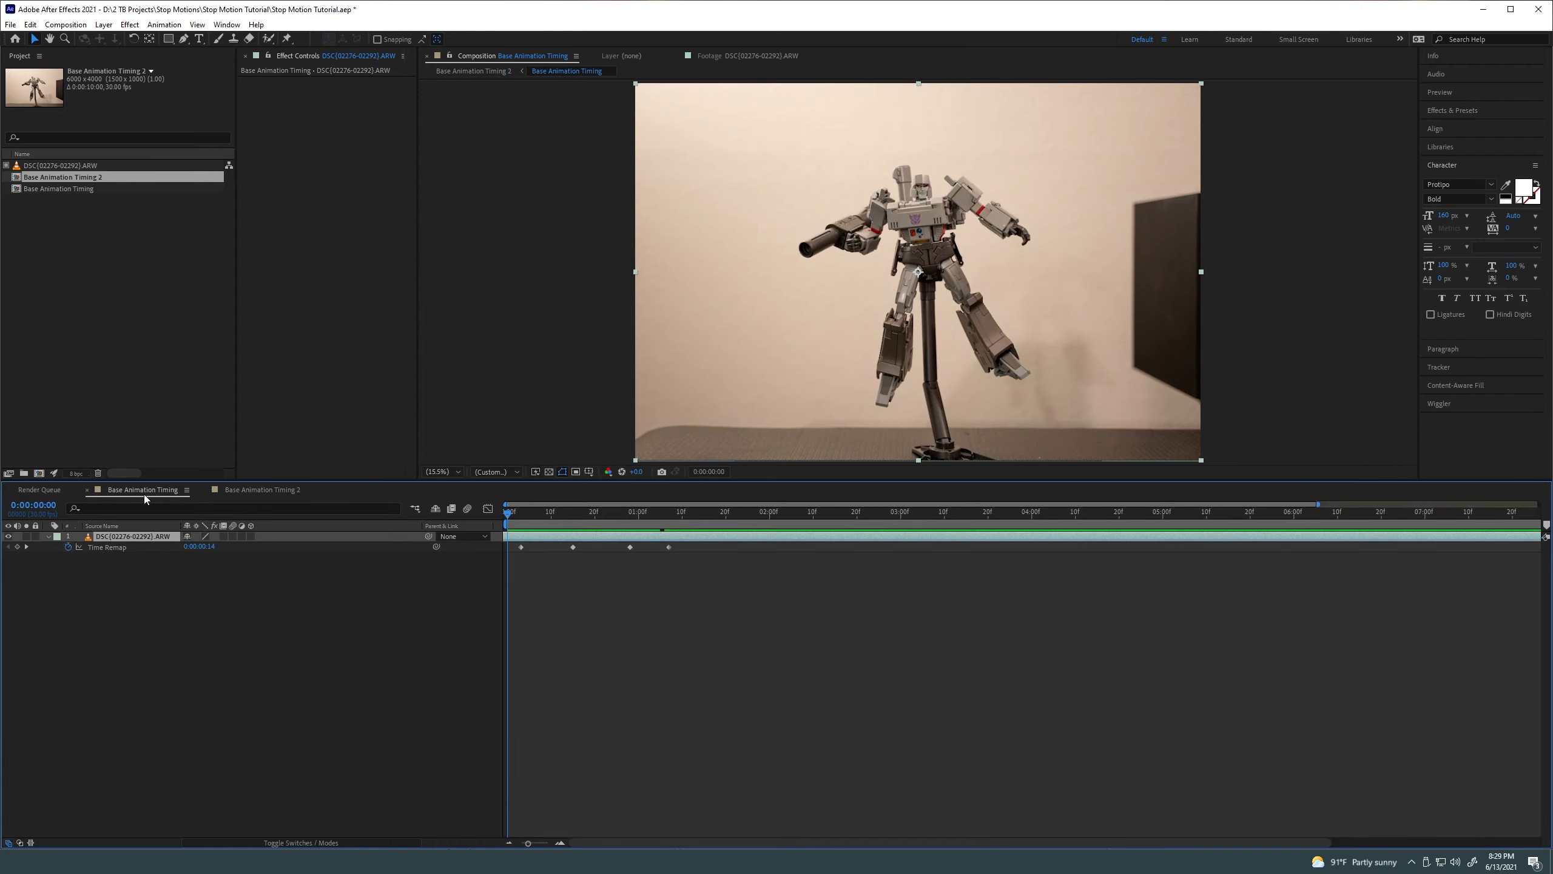
left_click(531, 545)
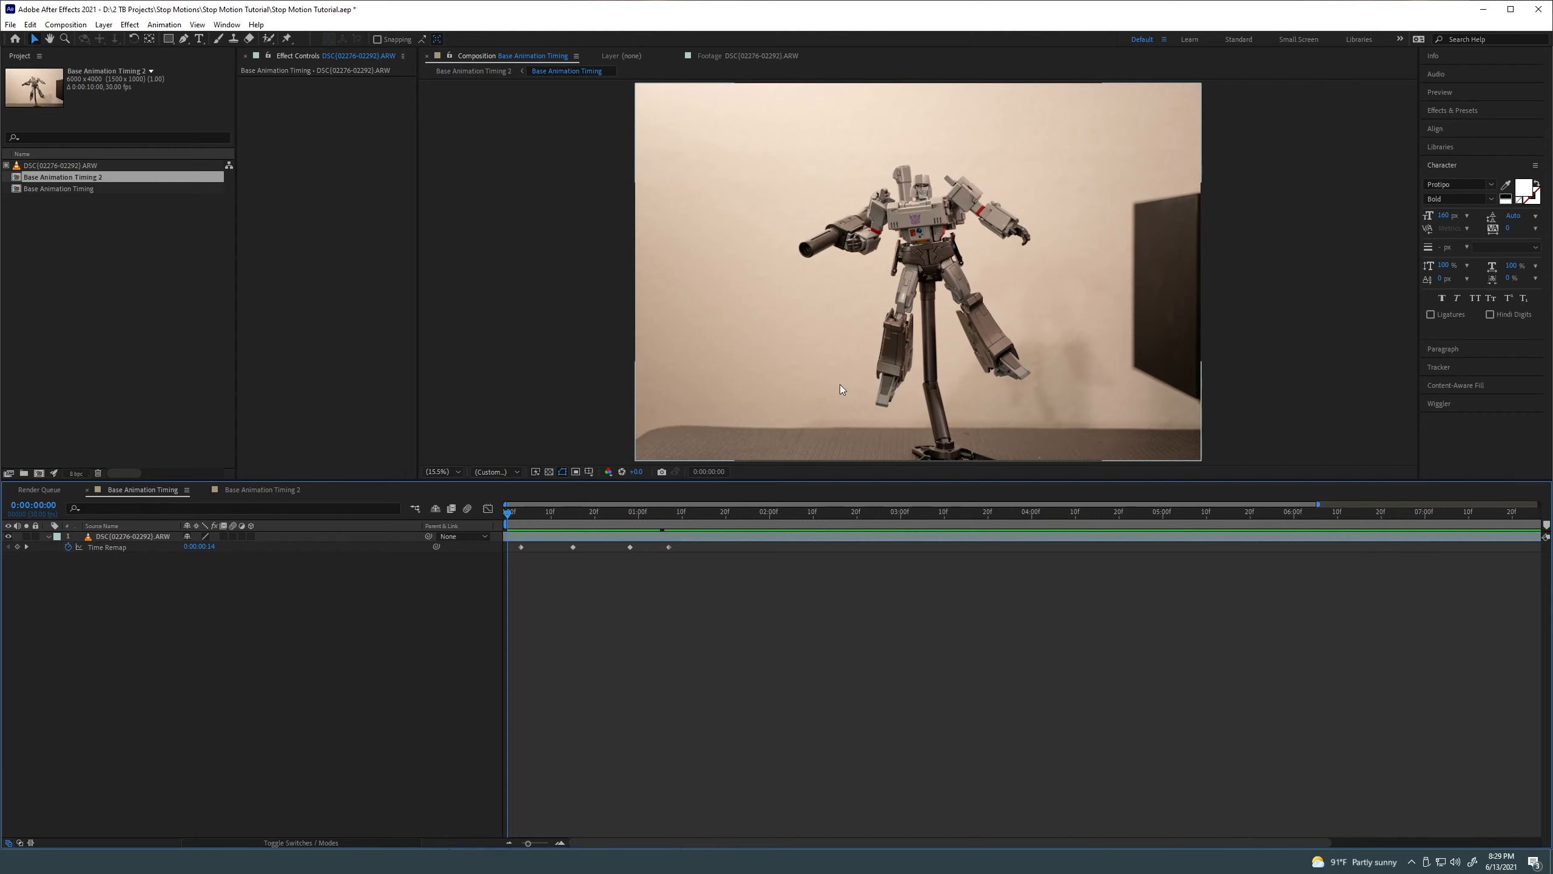
left_click(286, 490)
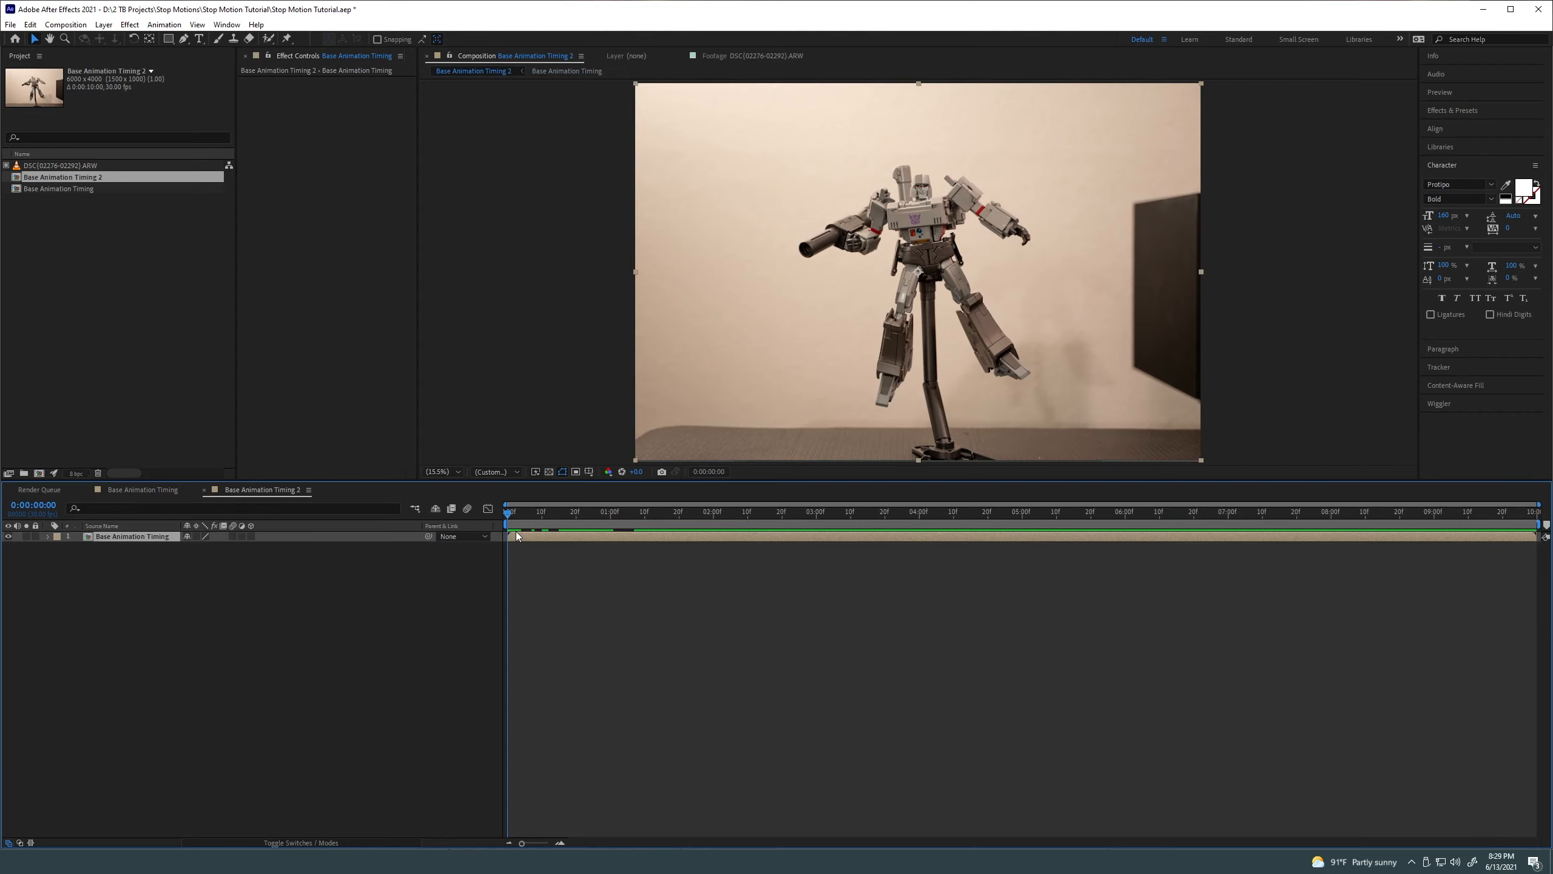
key("space")
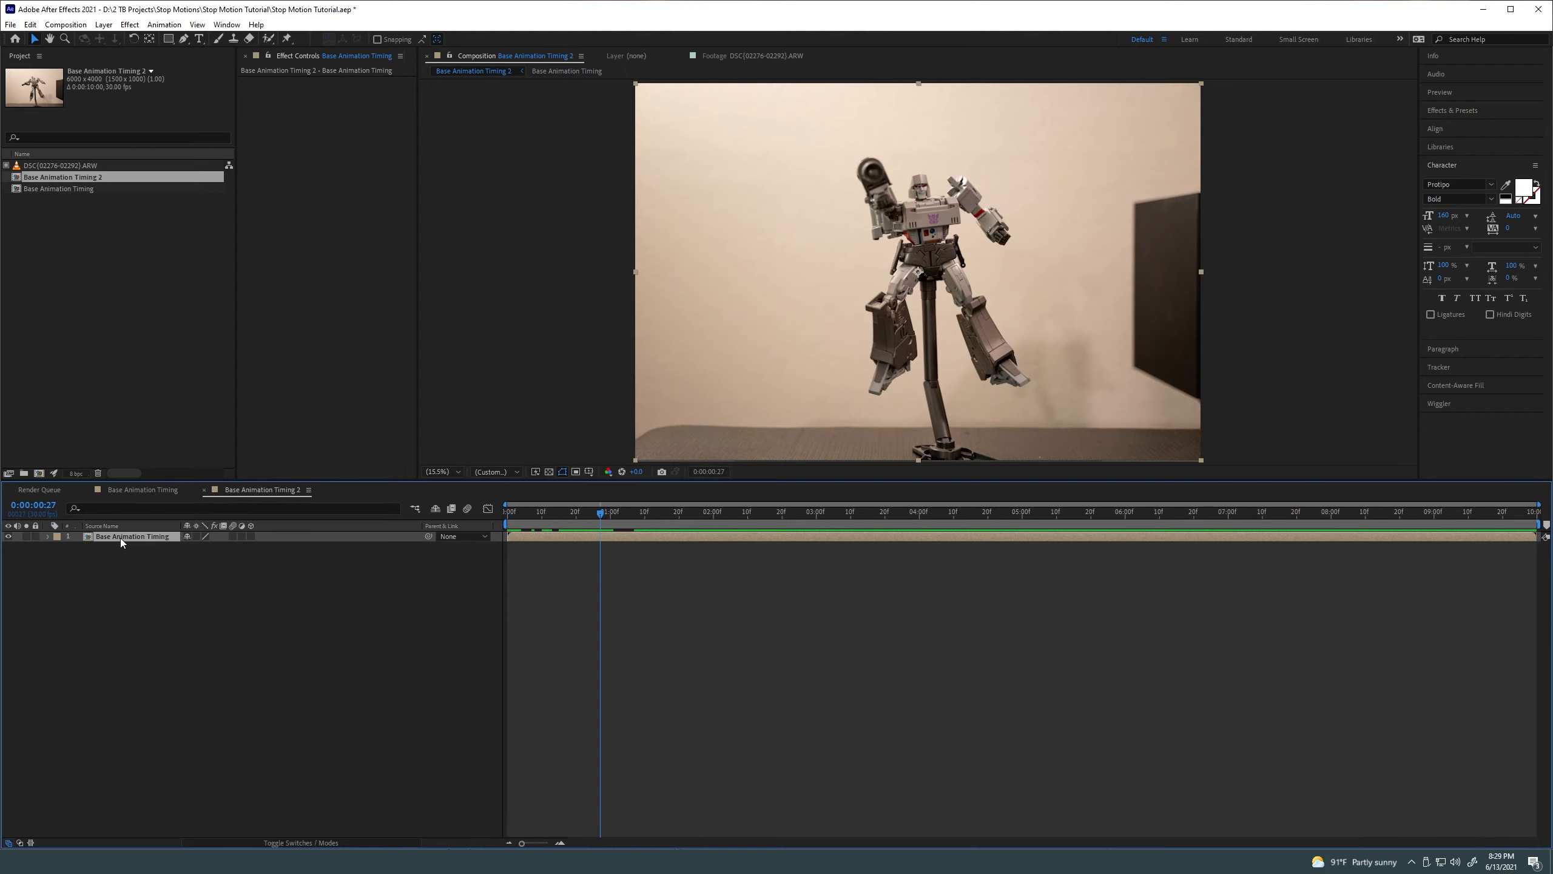
Draw a blue rectangle with a red stroke over the robot's upper body in the Base Animation Timing composition
left_click(145, 491)
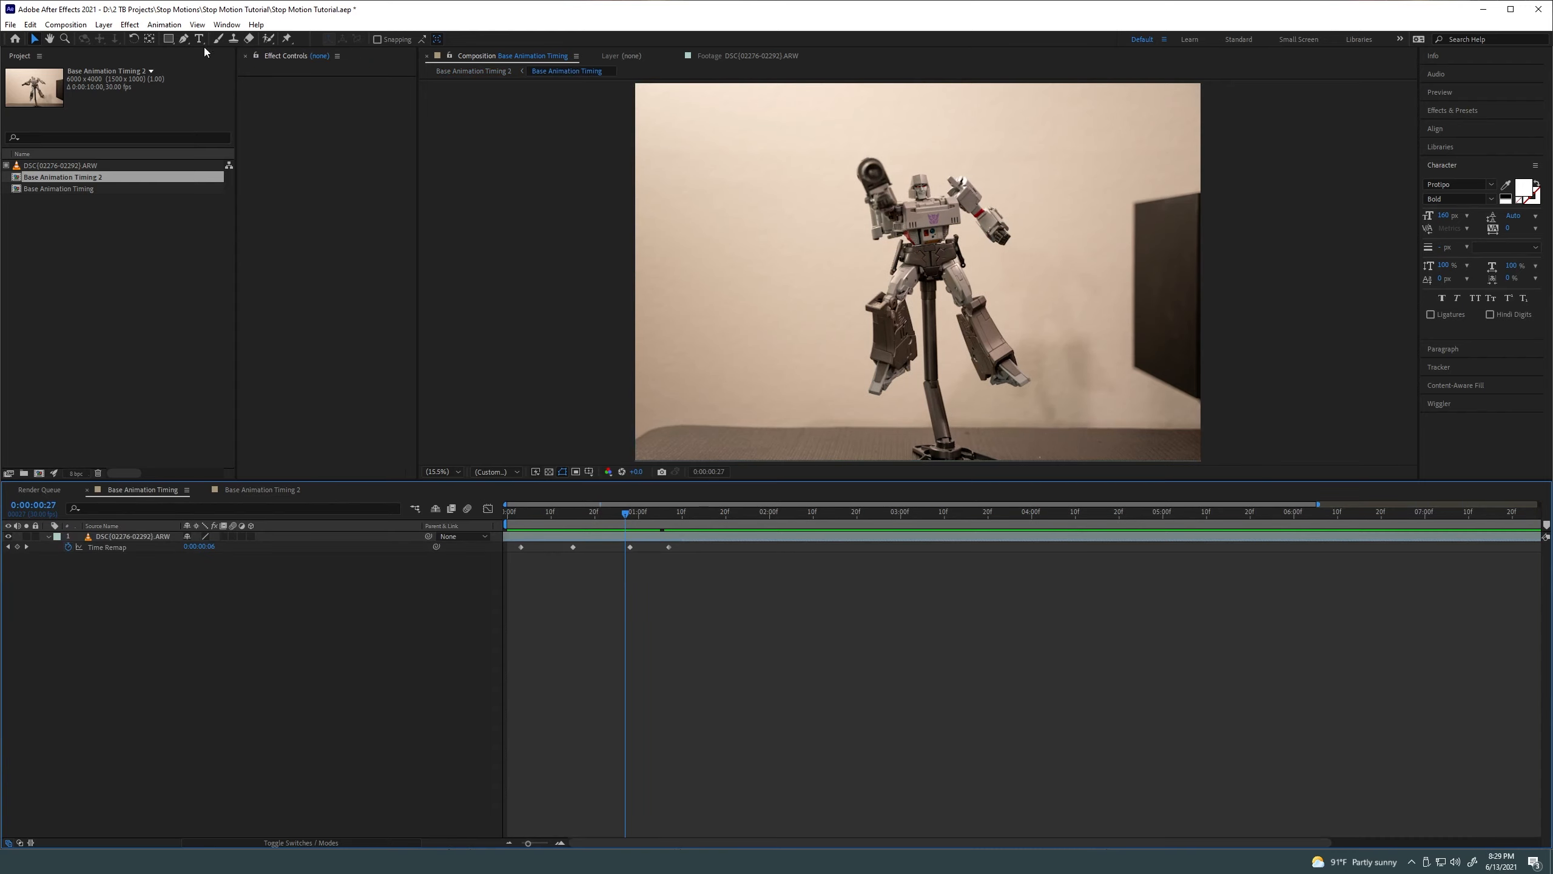
left_click(175, 38)
left_click_drag(796, 142, 1007, 282)
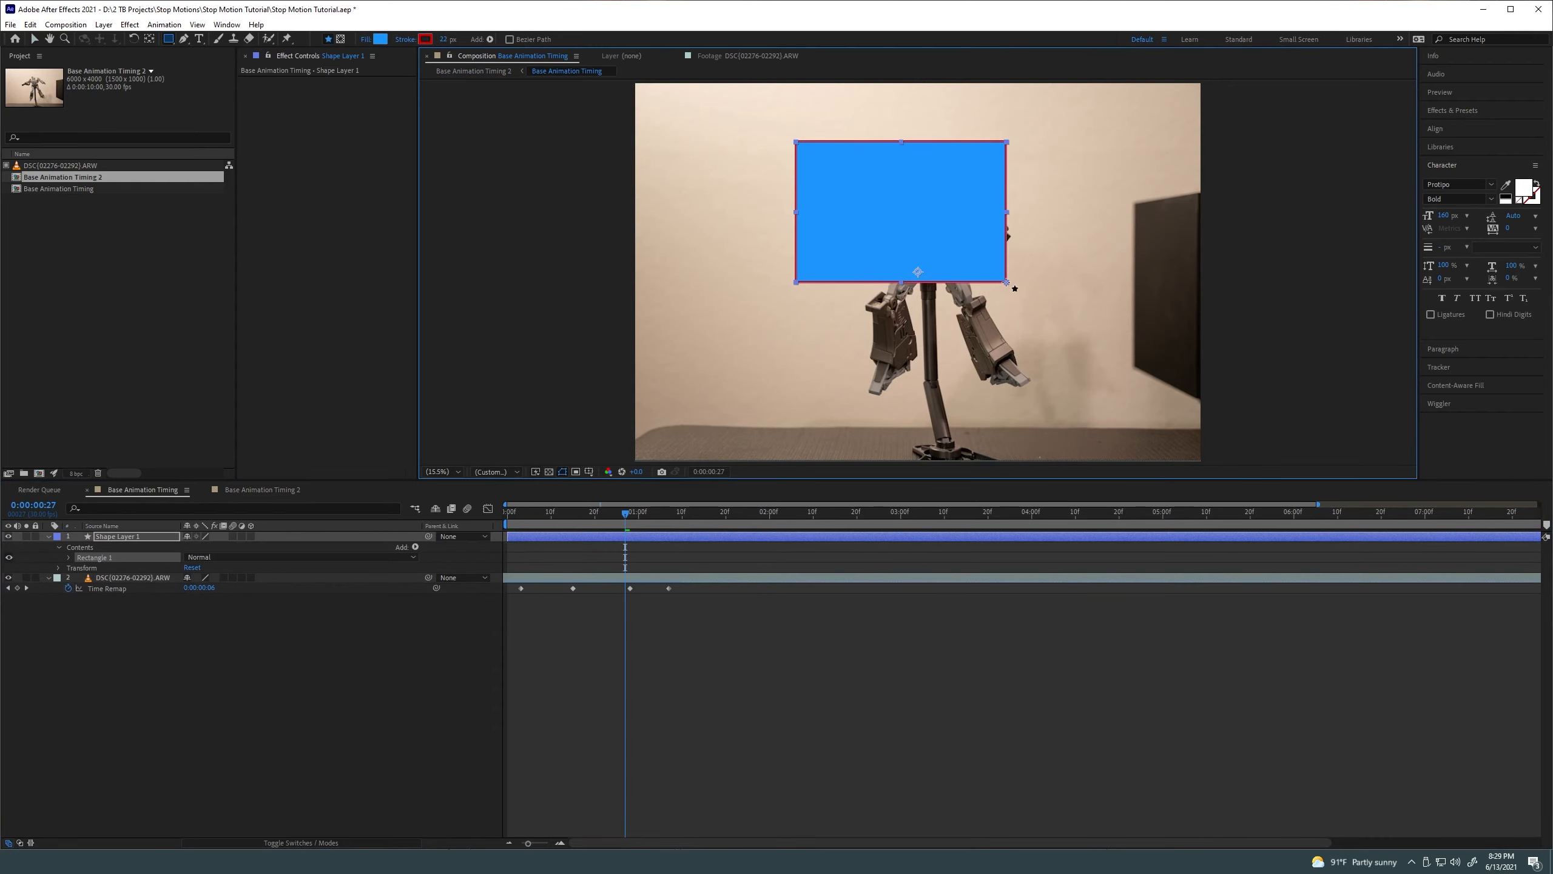
left_click(884, 679)
Scrub and play Base Animation Timing 2 to examine how the rectangle carries over into the nested composition
left_click(284, 489)
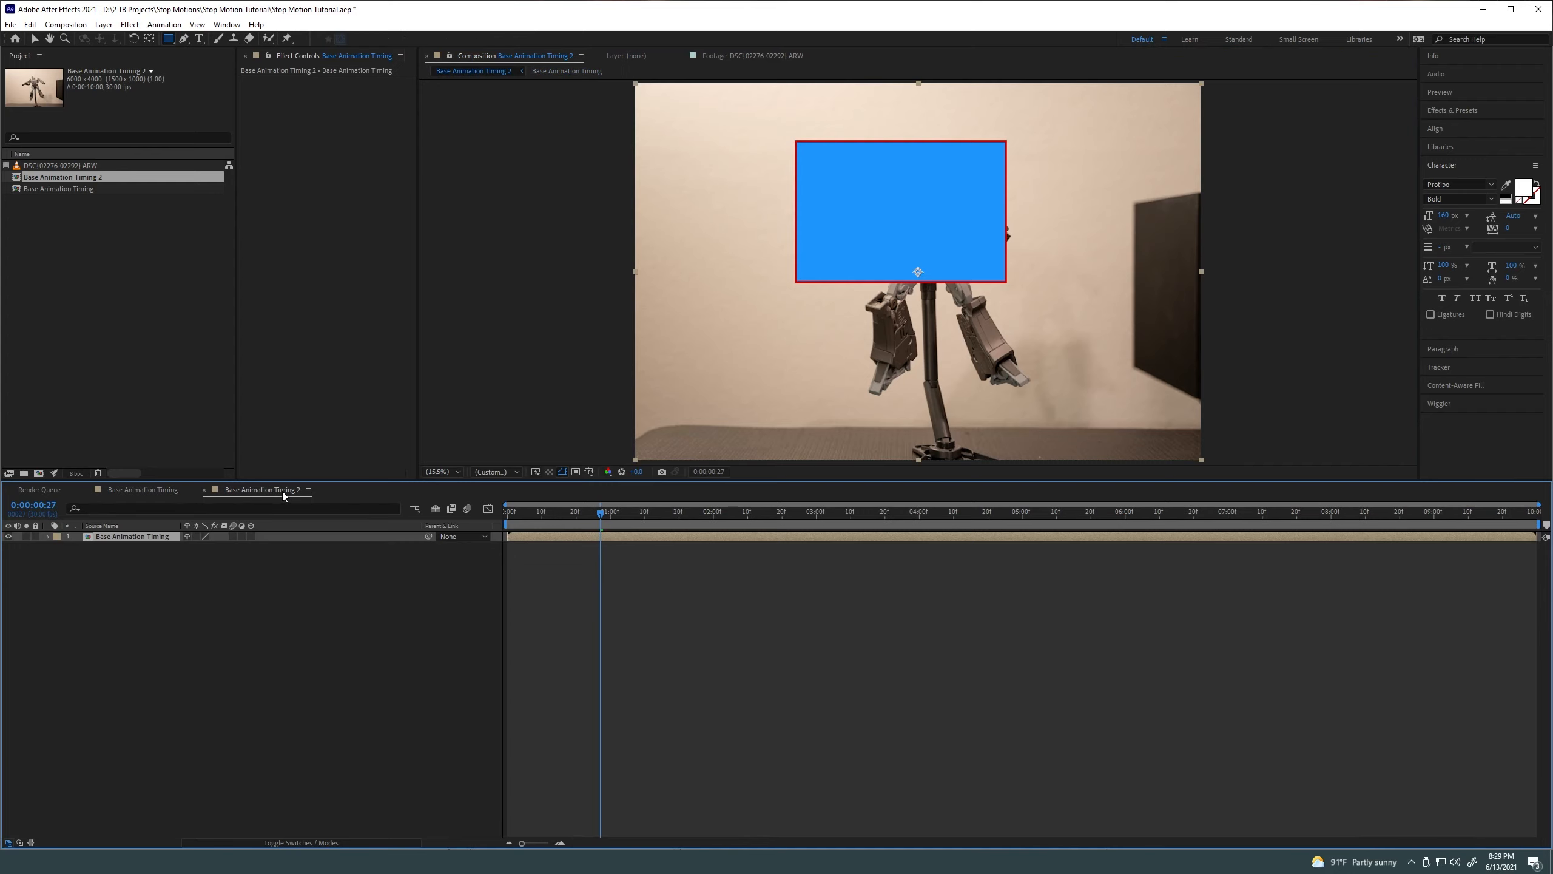
left_click(696, 518)
left_click(713, 622)
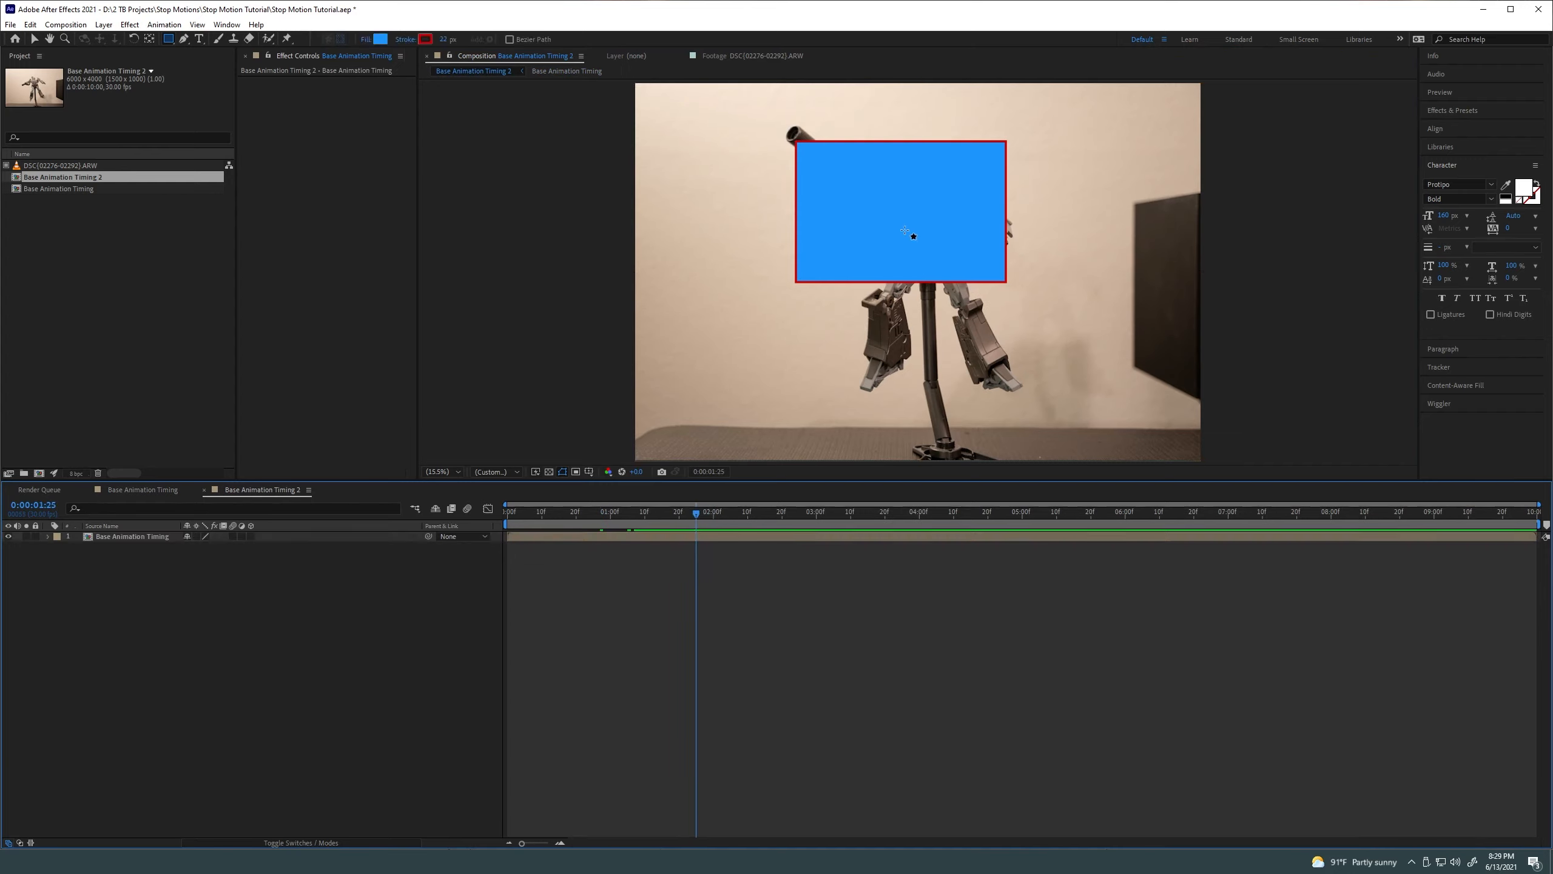
key("v")
left_click_drag(694, 519, 552, 520)
key("space")
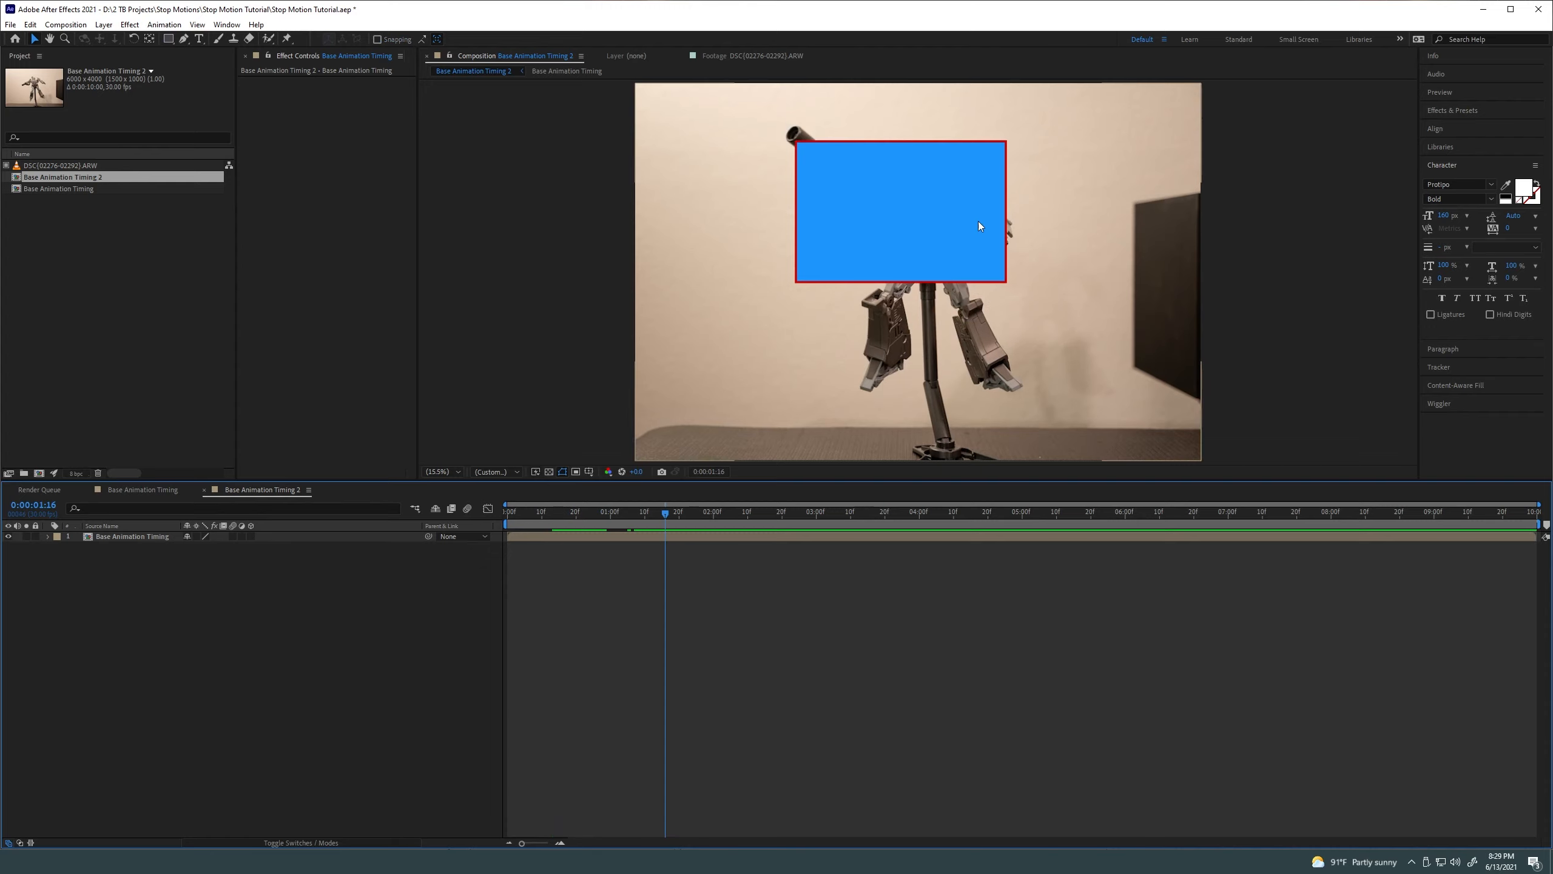
Delete the rectangle's shape layer from the Base Animation Timing composition
left_click(138, 488)
left_click(906, 136)
left_click(152, 488)
left_click(146, 538)
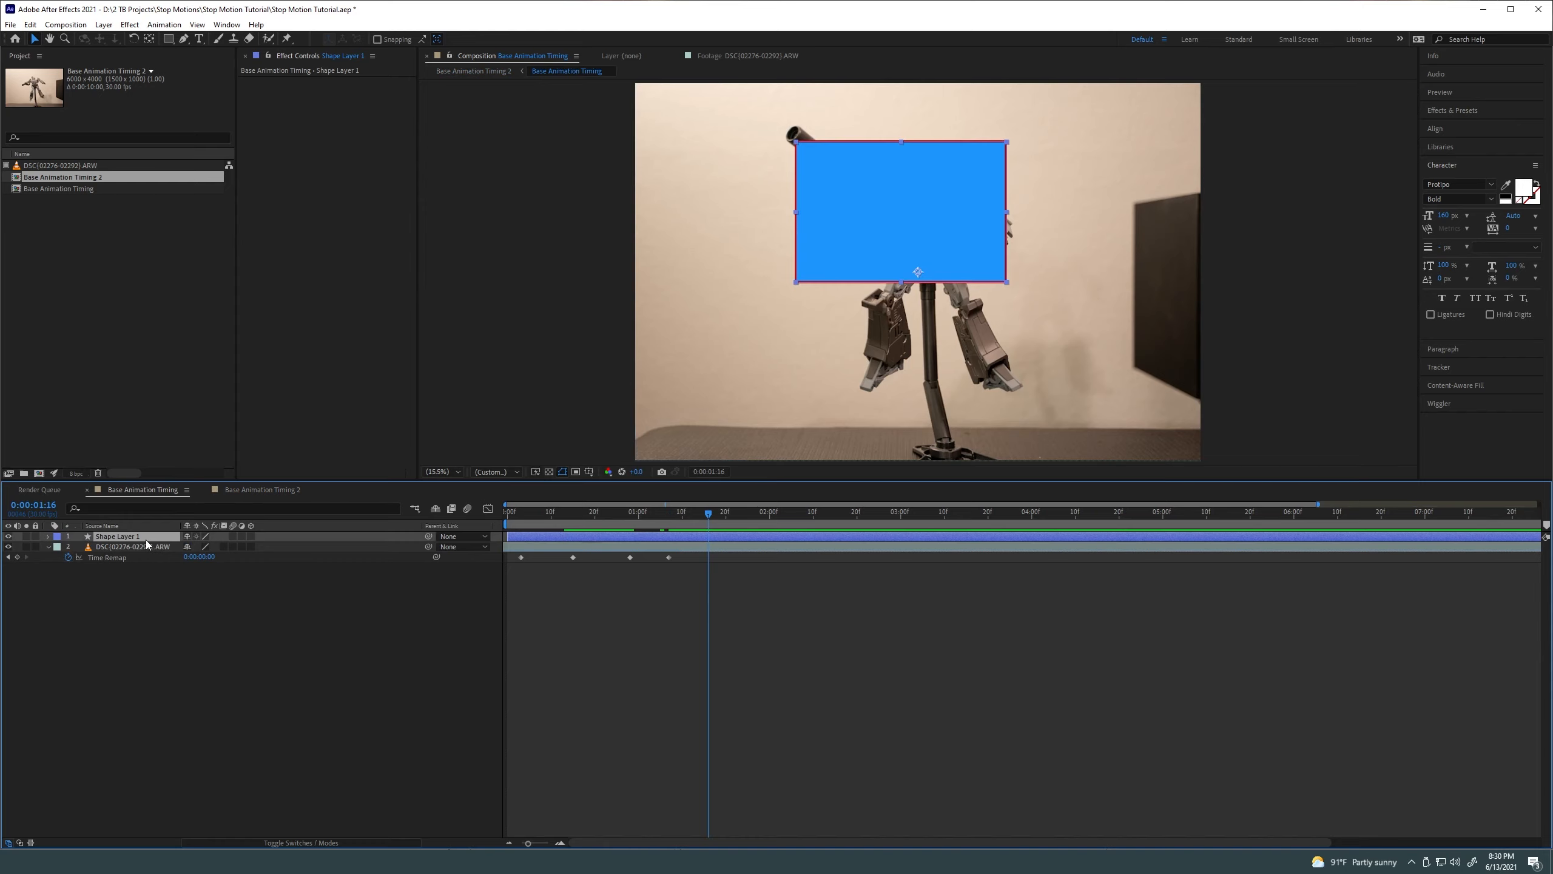
Save the project and scrub both compositions to compare the same frames in the source timing and its nested copy
left_click(253, 490)
key("ctrl+s")
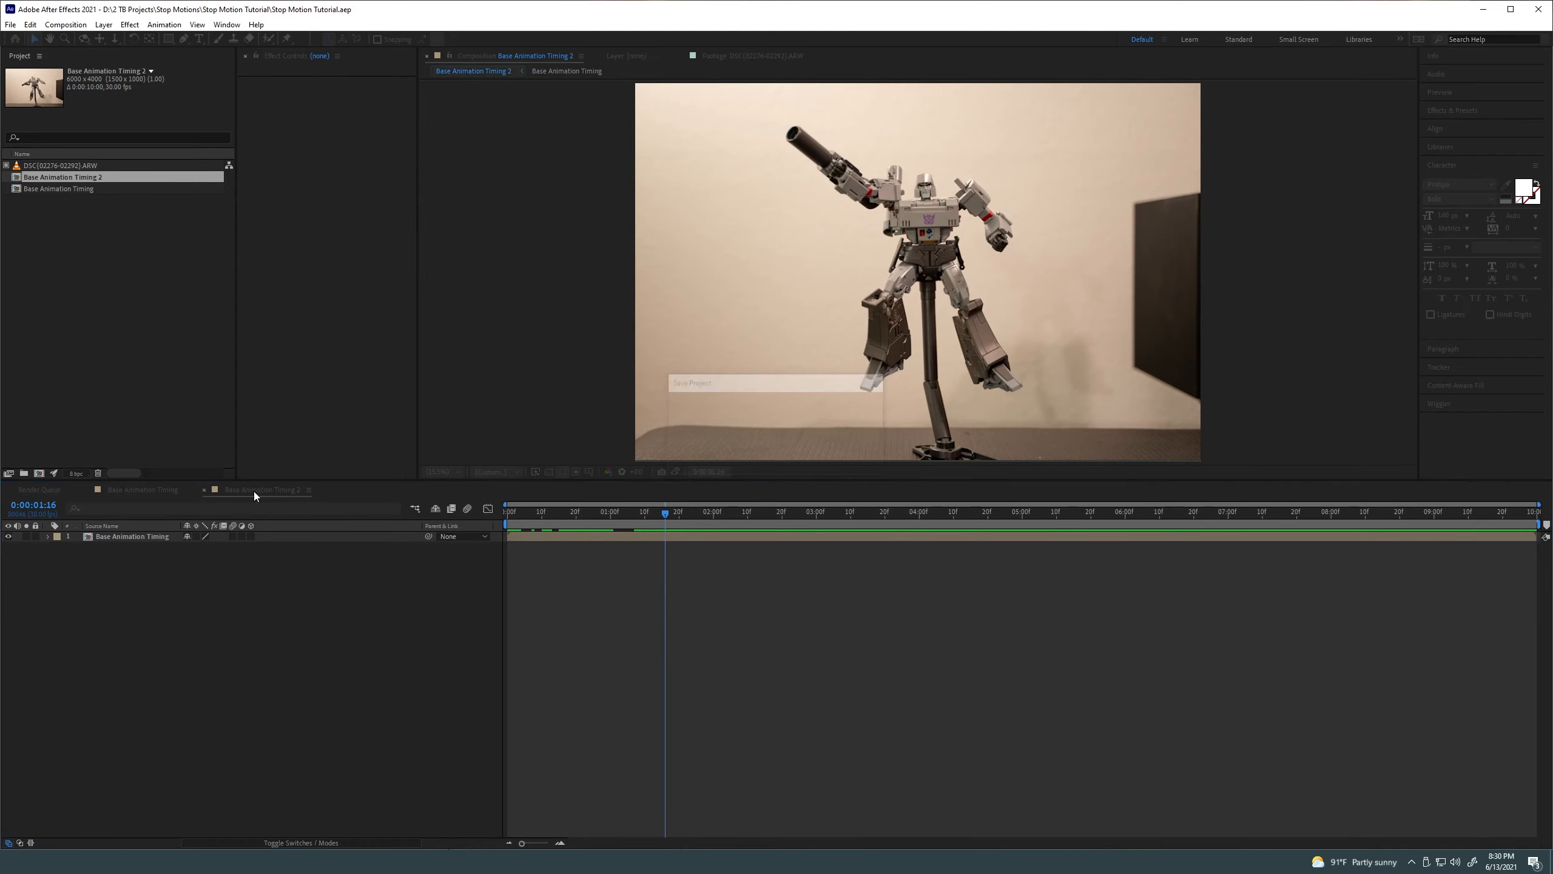
left_click_drag(627, 517, 669, 536)
left_click(150, 491)
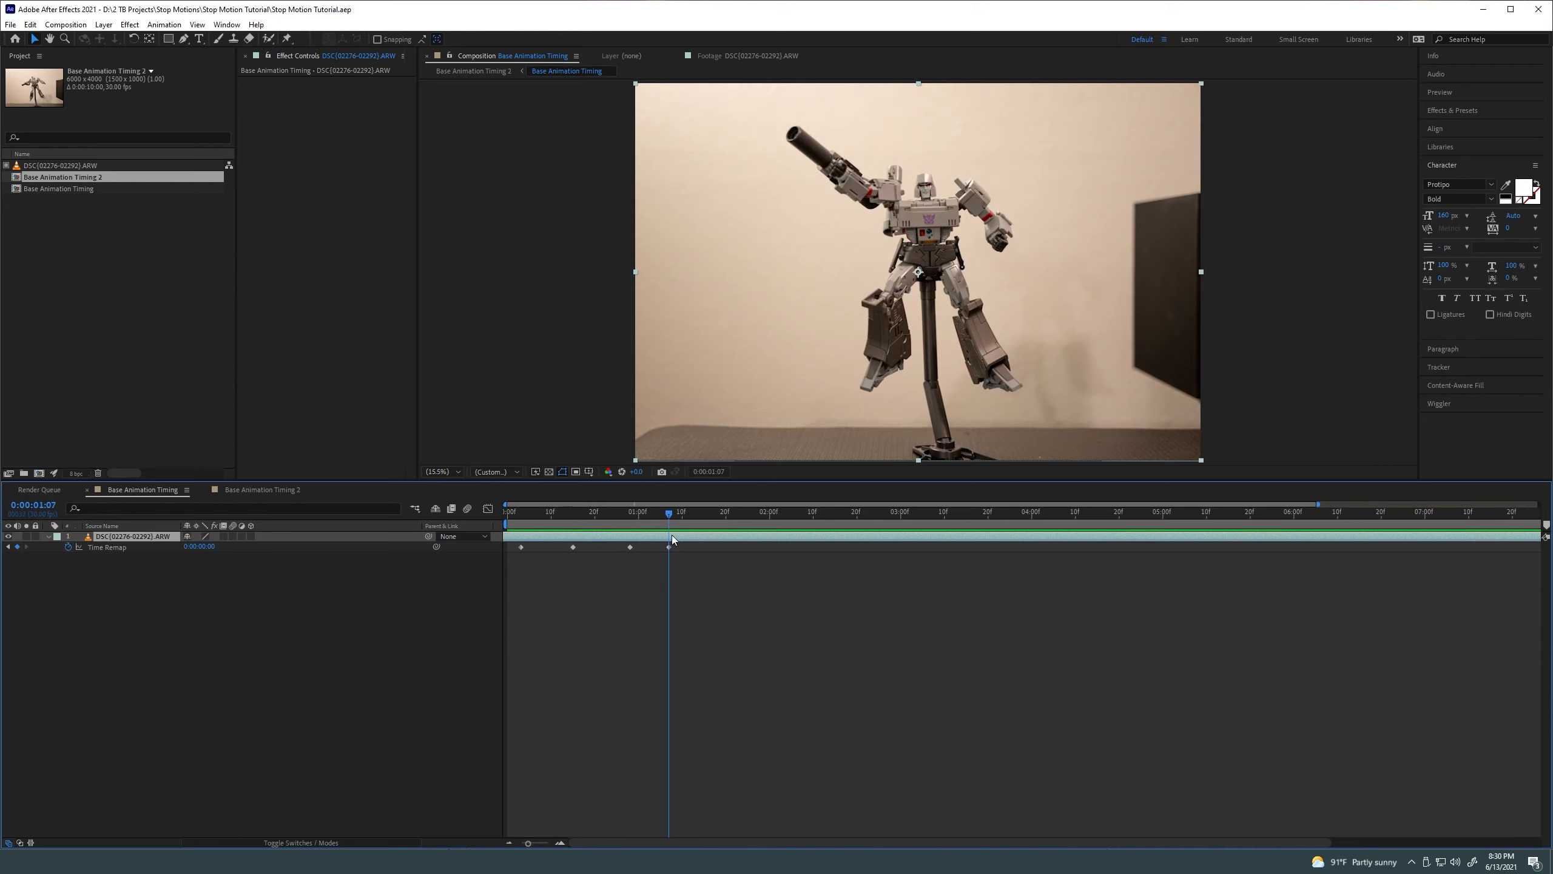
left_click(275, 490)
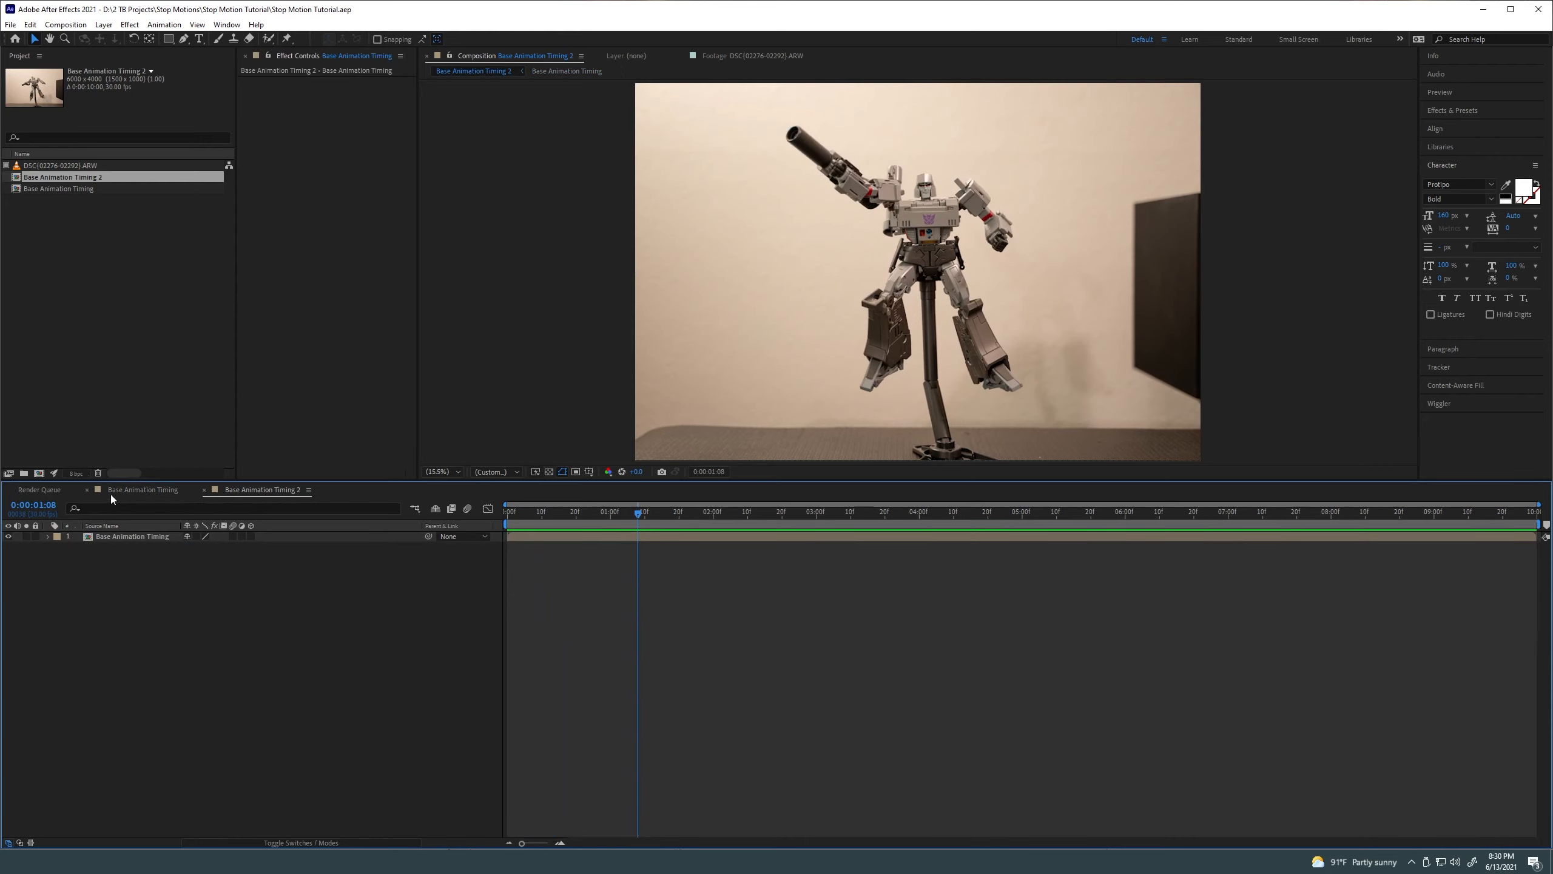
left_click(133, 491)
left_click_drag(669, 513, 596, 515)
left_click(281, 493)
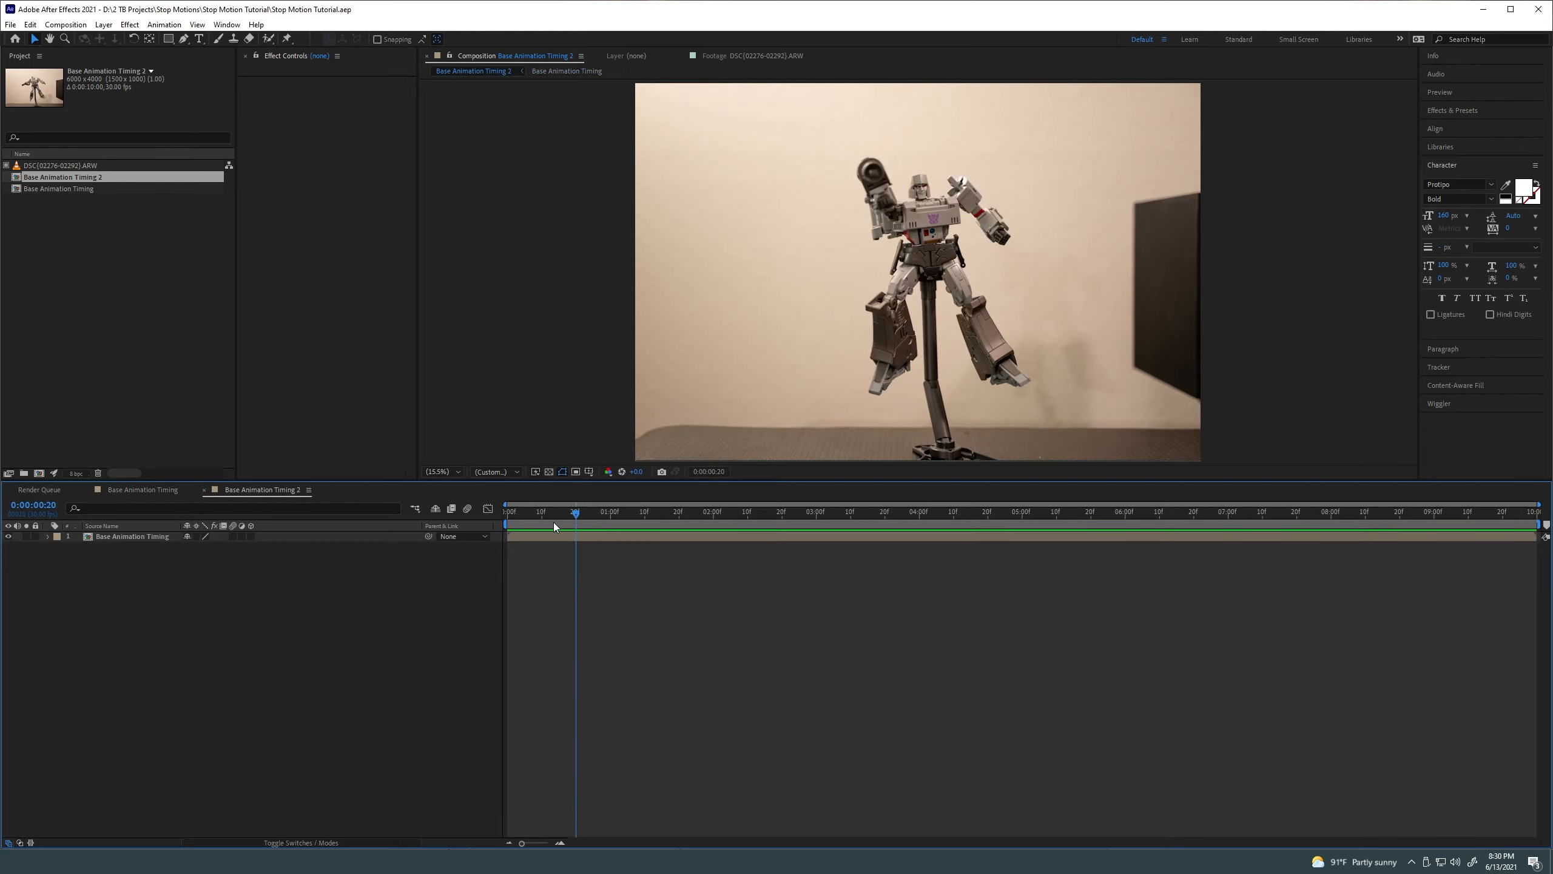
left_click(136, 493)
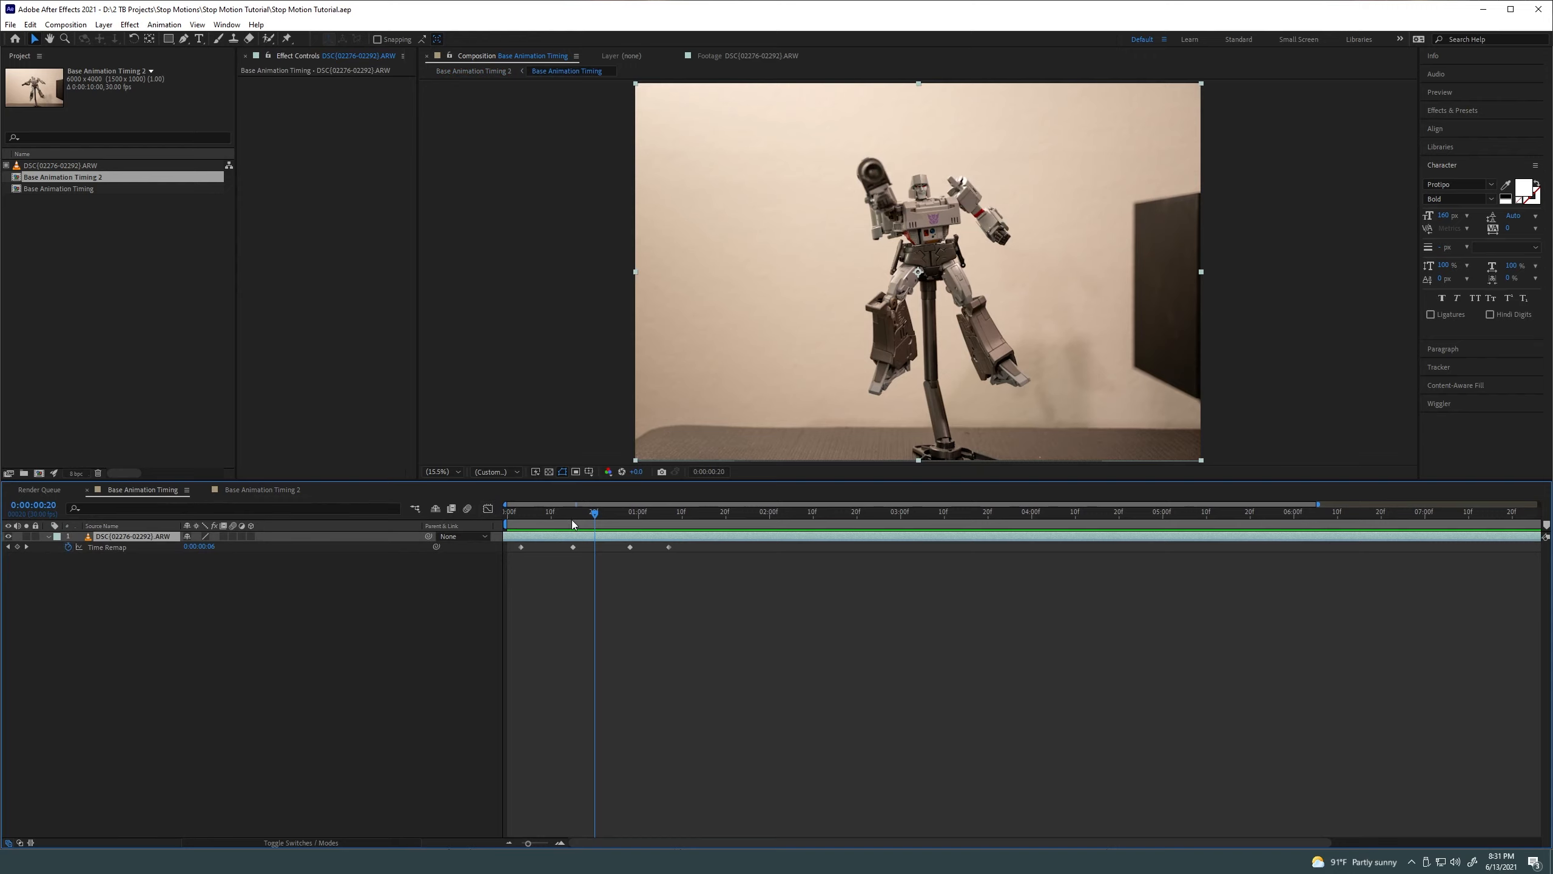
left_click_drag(571, 519, 605, 511)
left_click(257, 490)
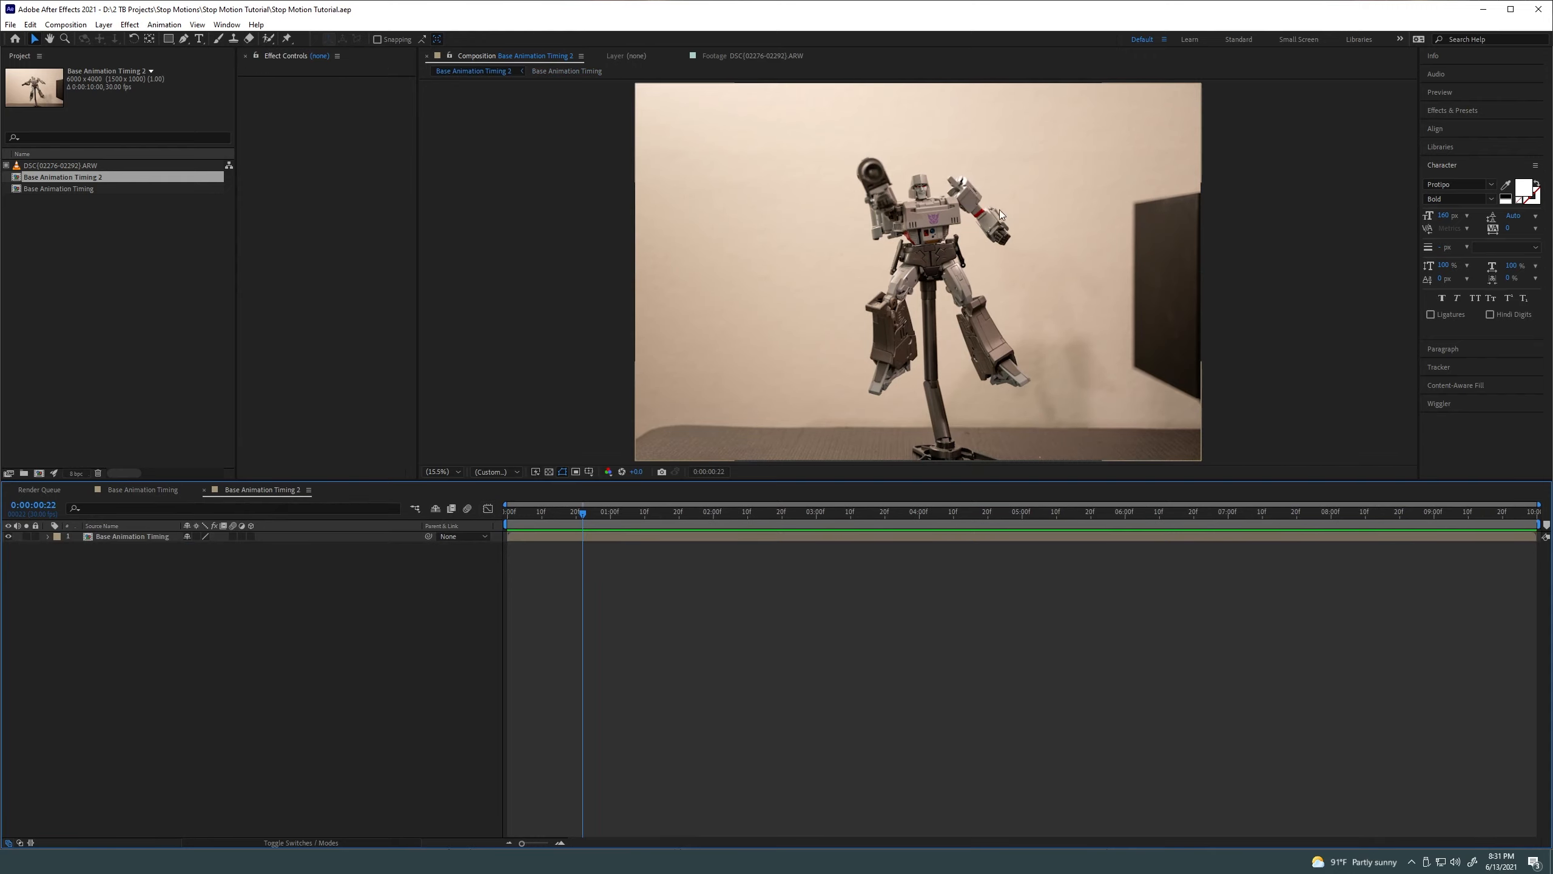
left_click(606, 514)
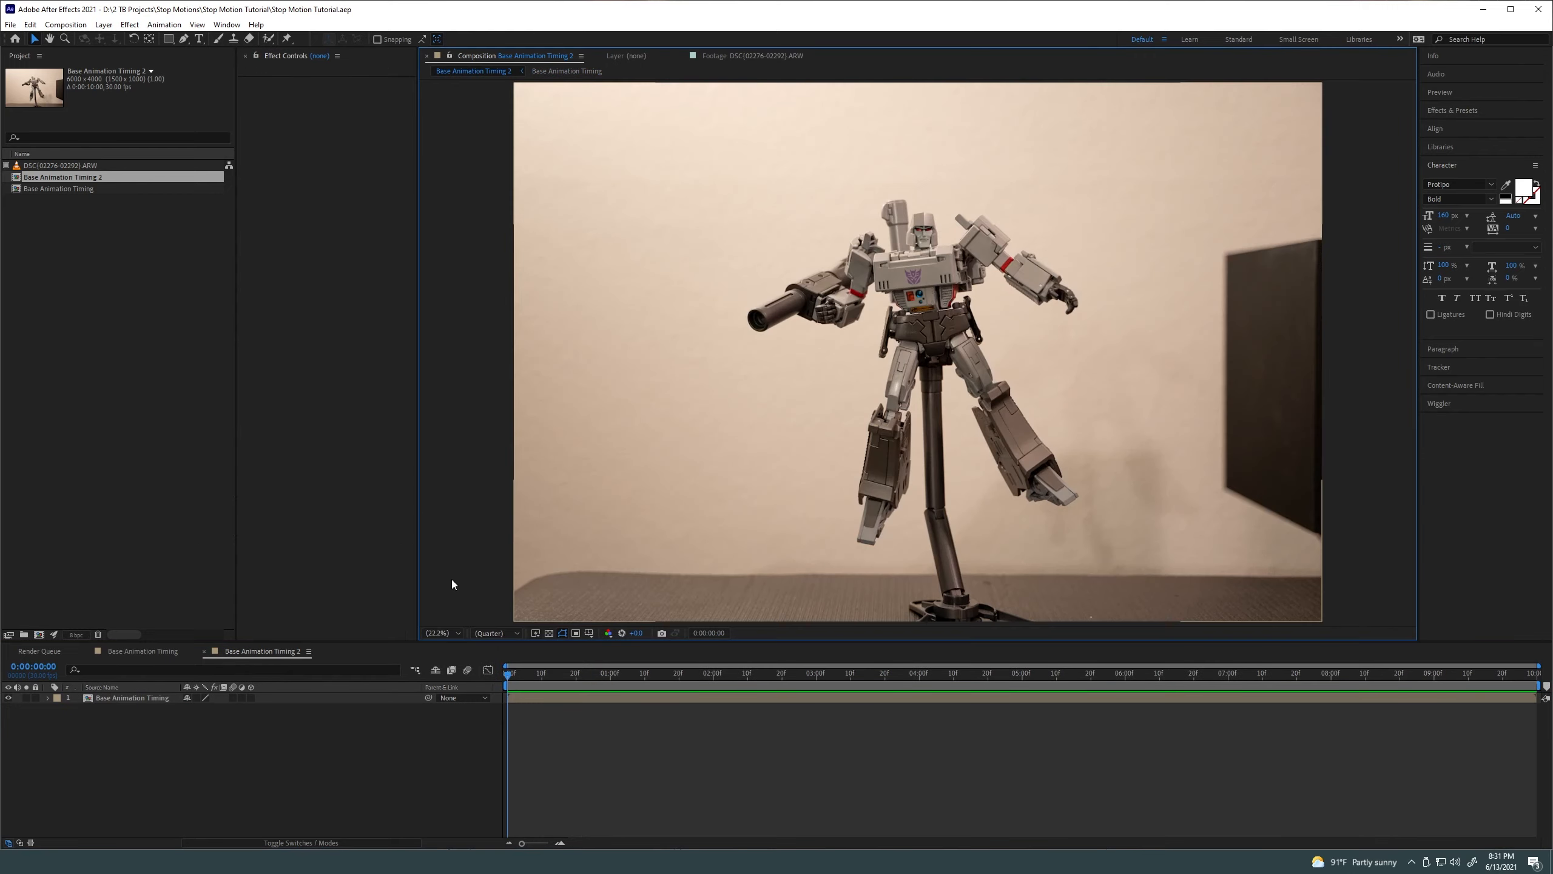
Rename the Base Animation Timing 2 composition as VFX in its composition settings
left_click(640, 732)
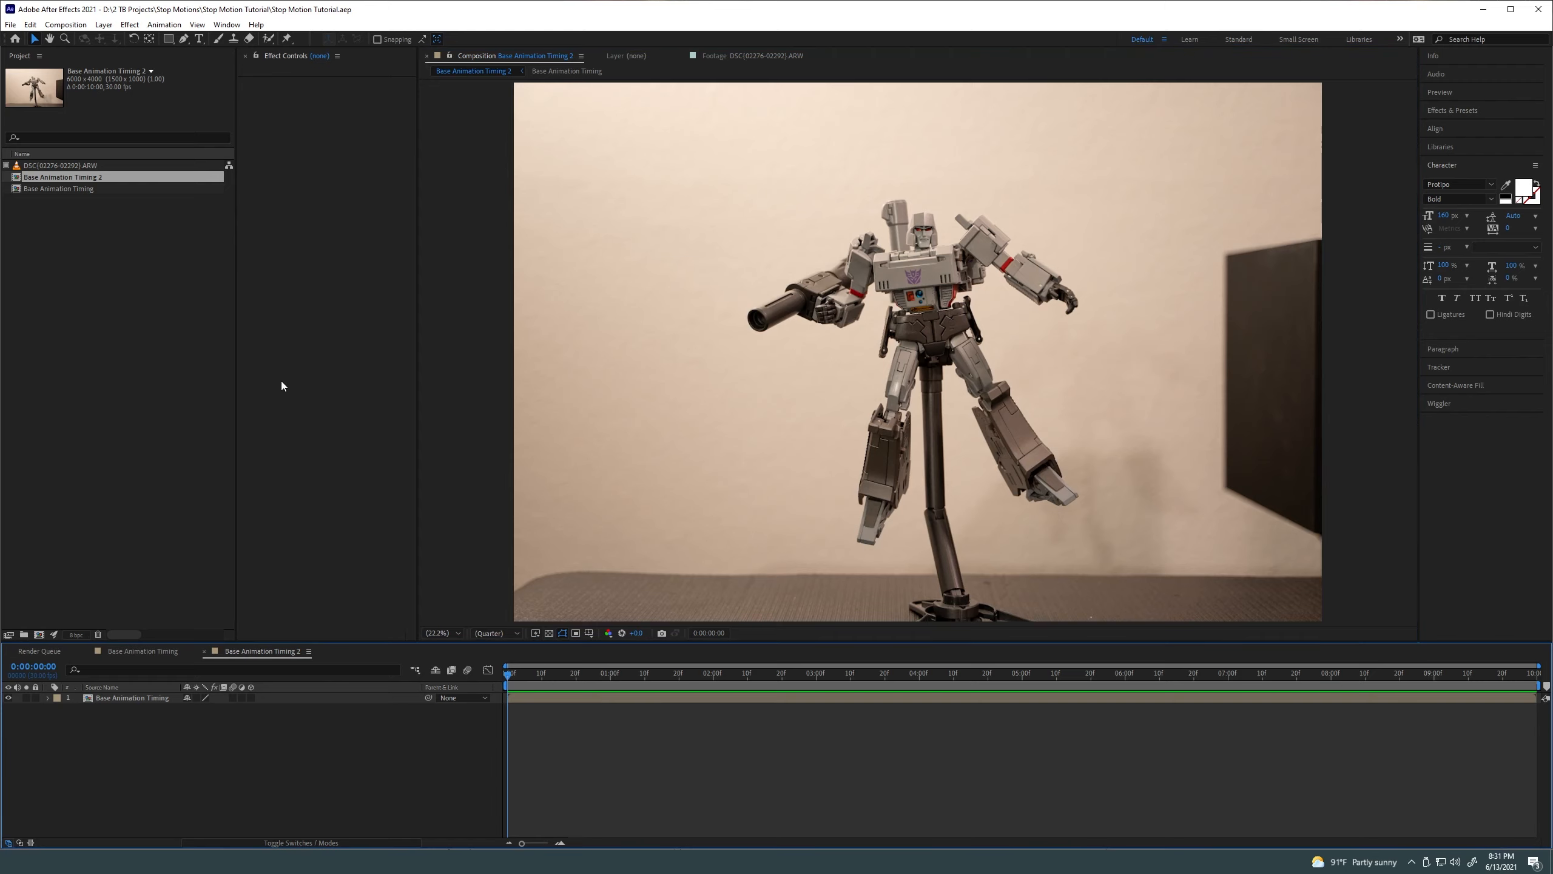
left_click(66, 24)
left_click(88, 57)
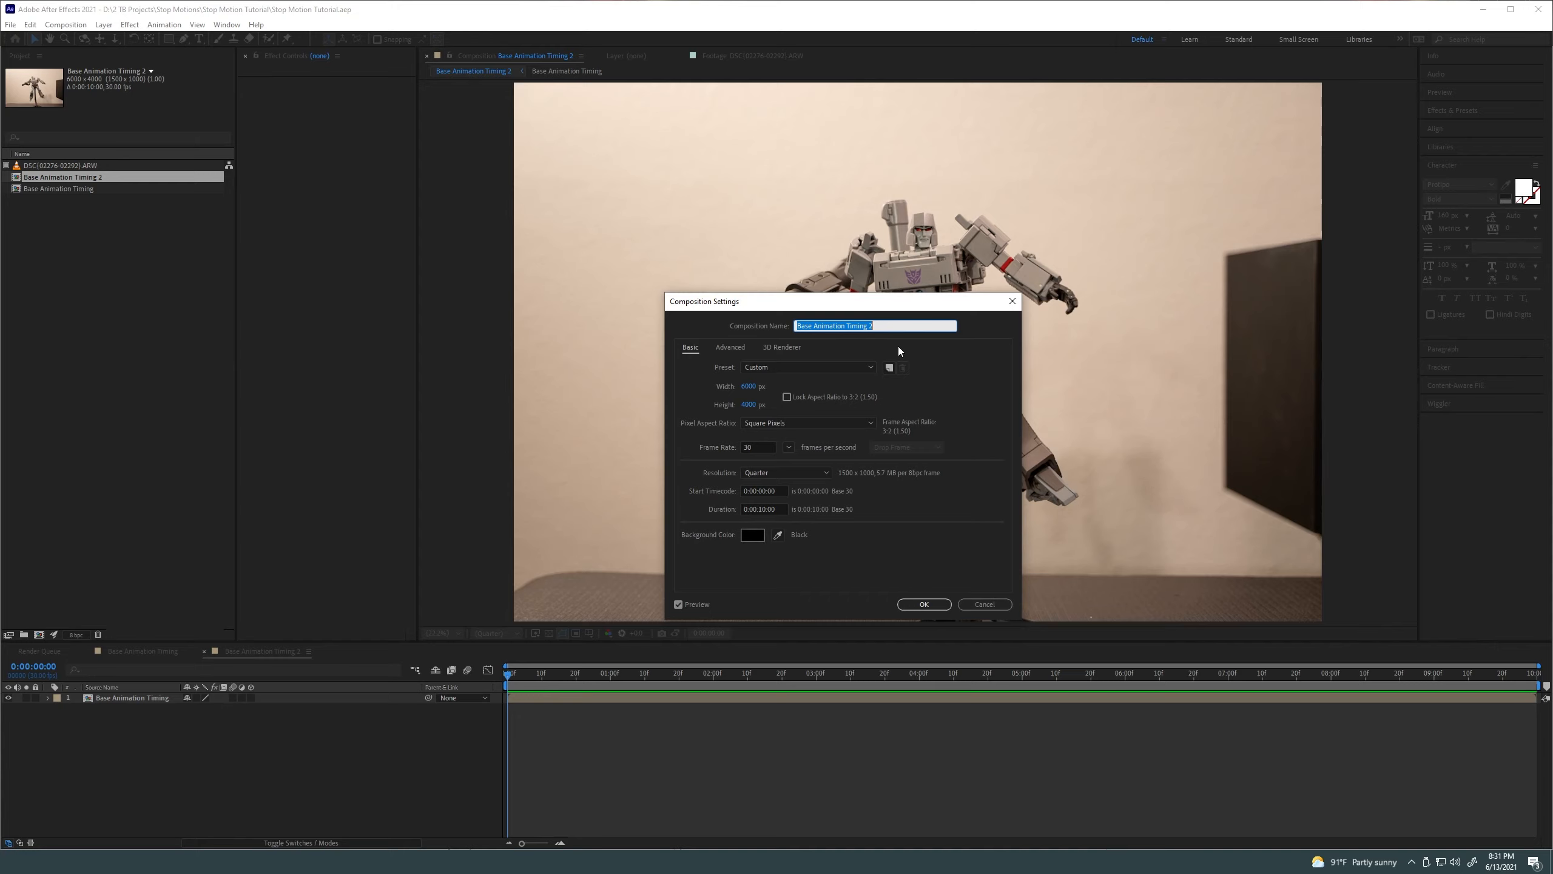
type("VFX")
left_click(924, 604)
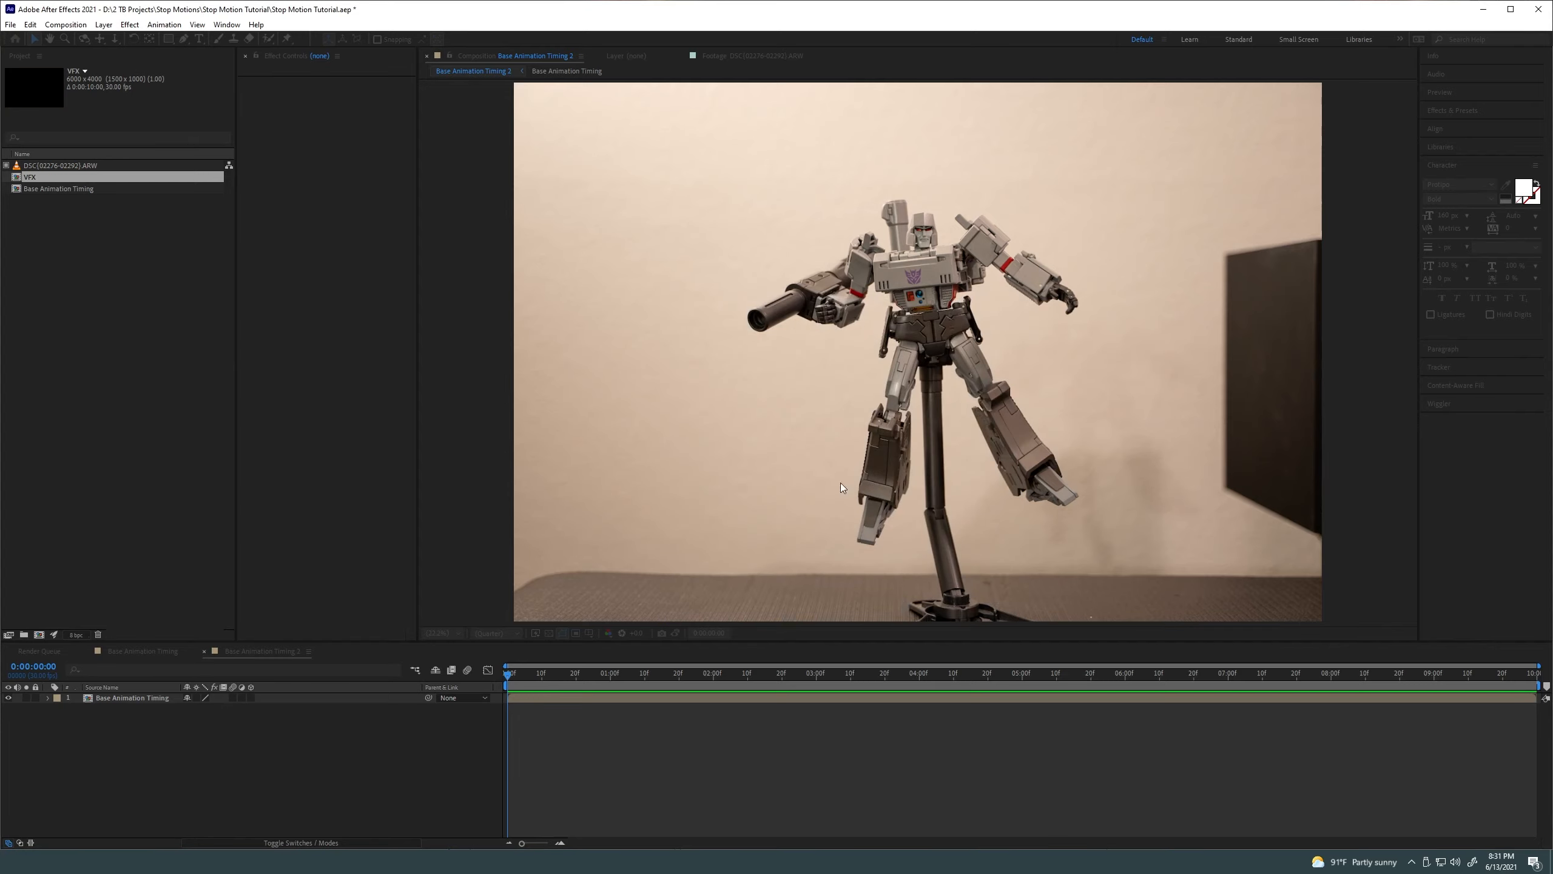
left_click(152, 698)
left_click_drag(954, 467, 928, 449)
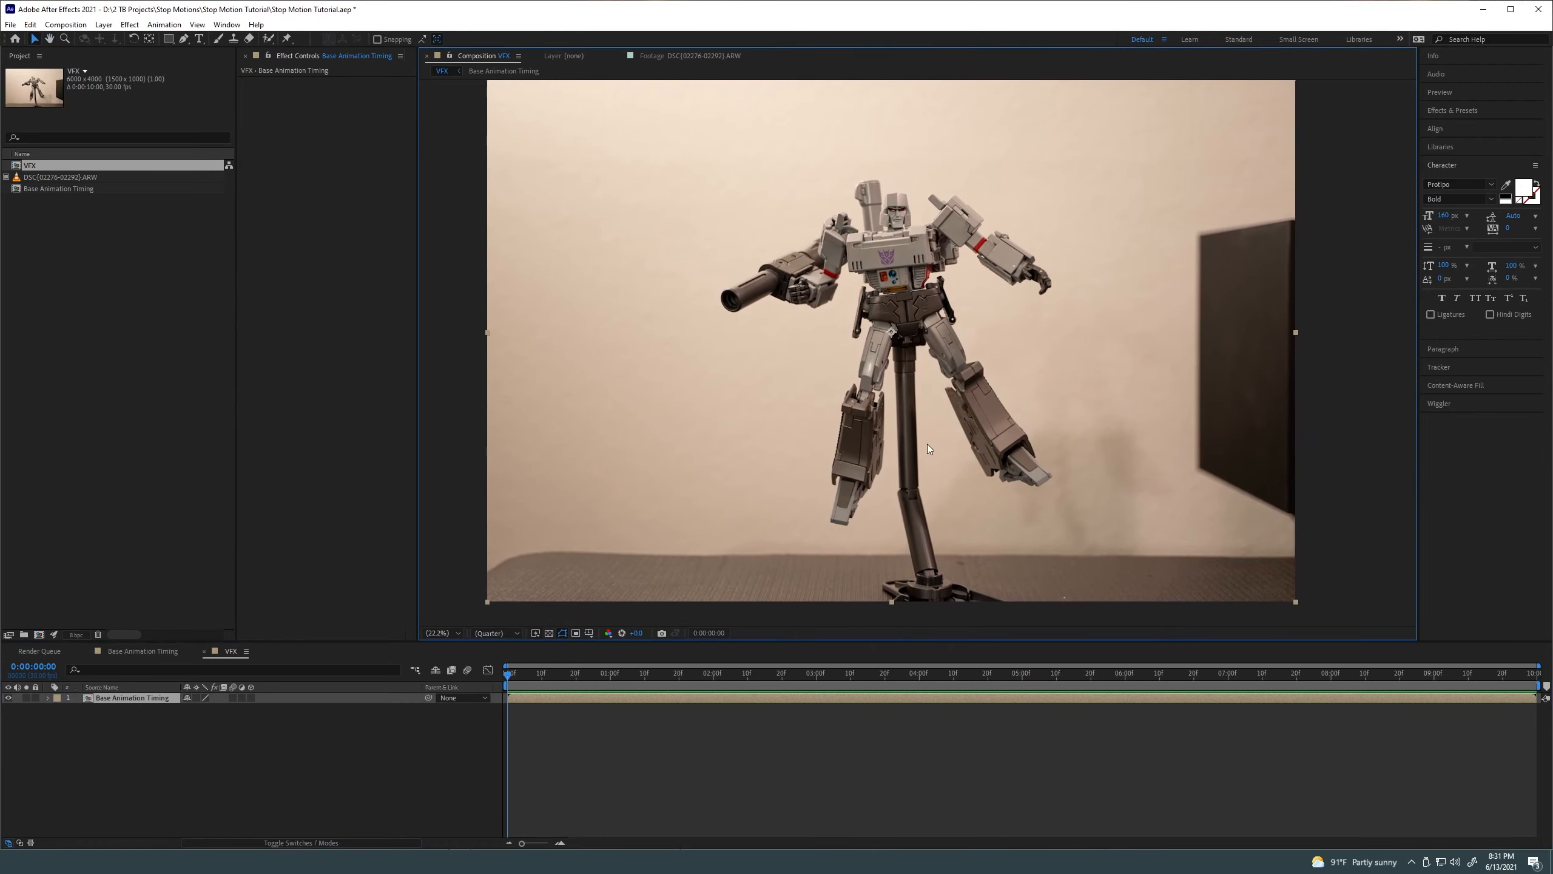
left_click(102, 443)
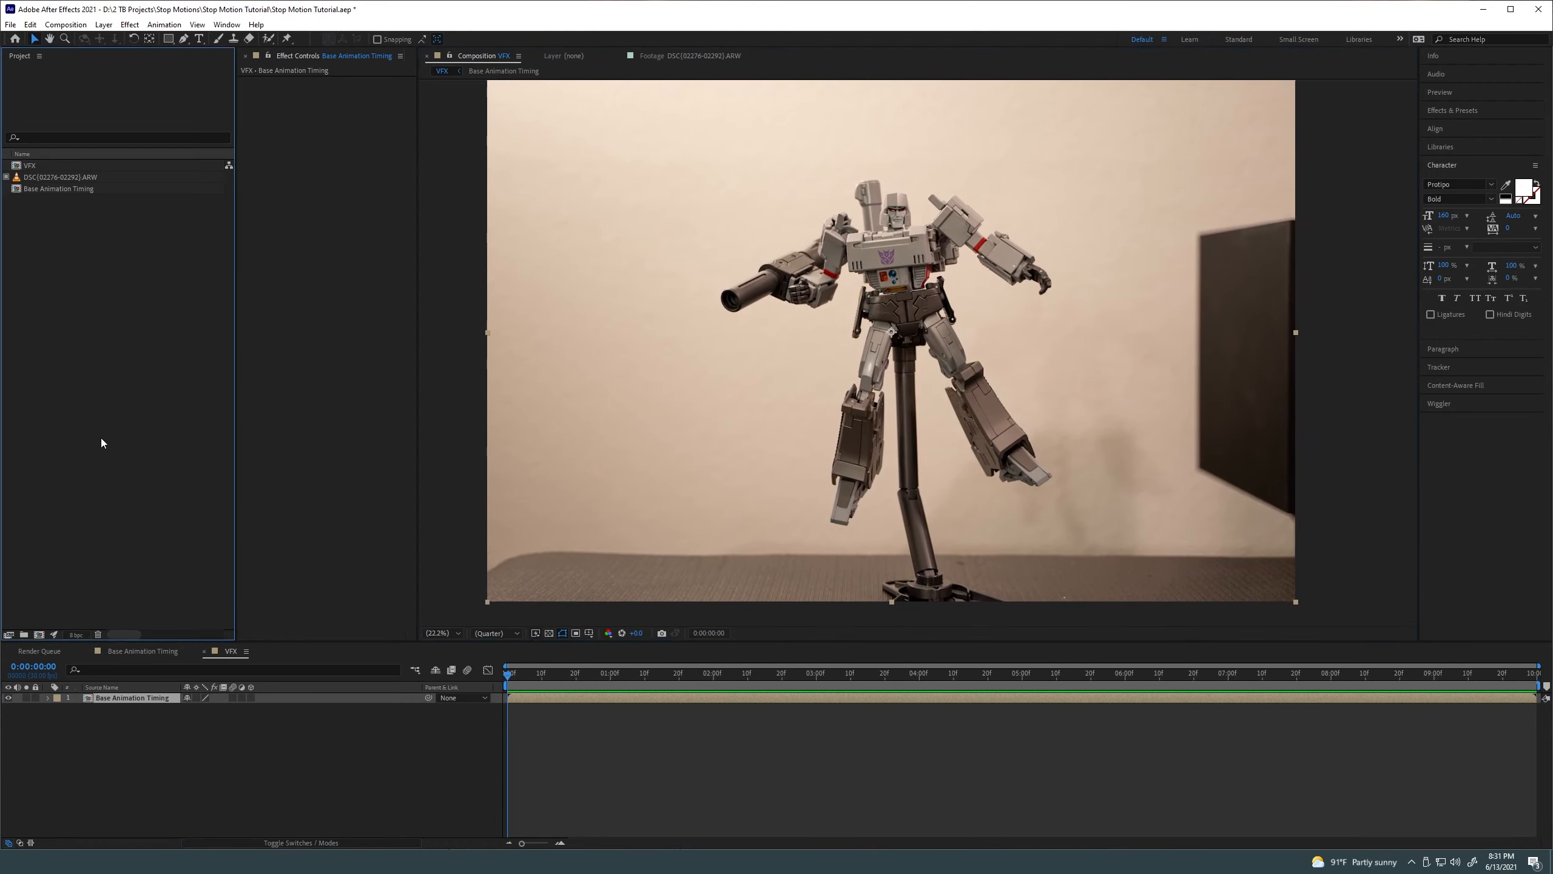
left_click(58, 177)
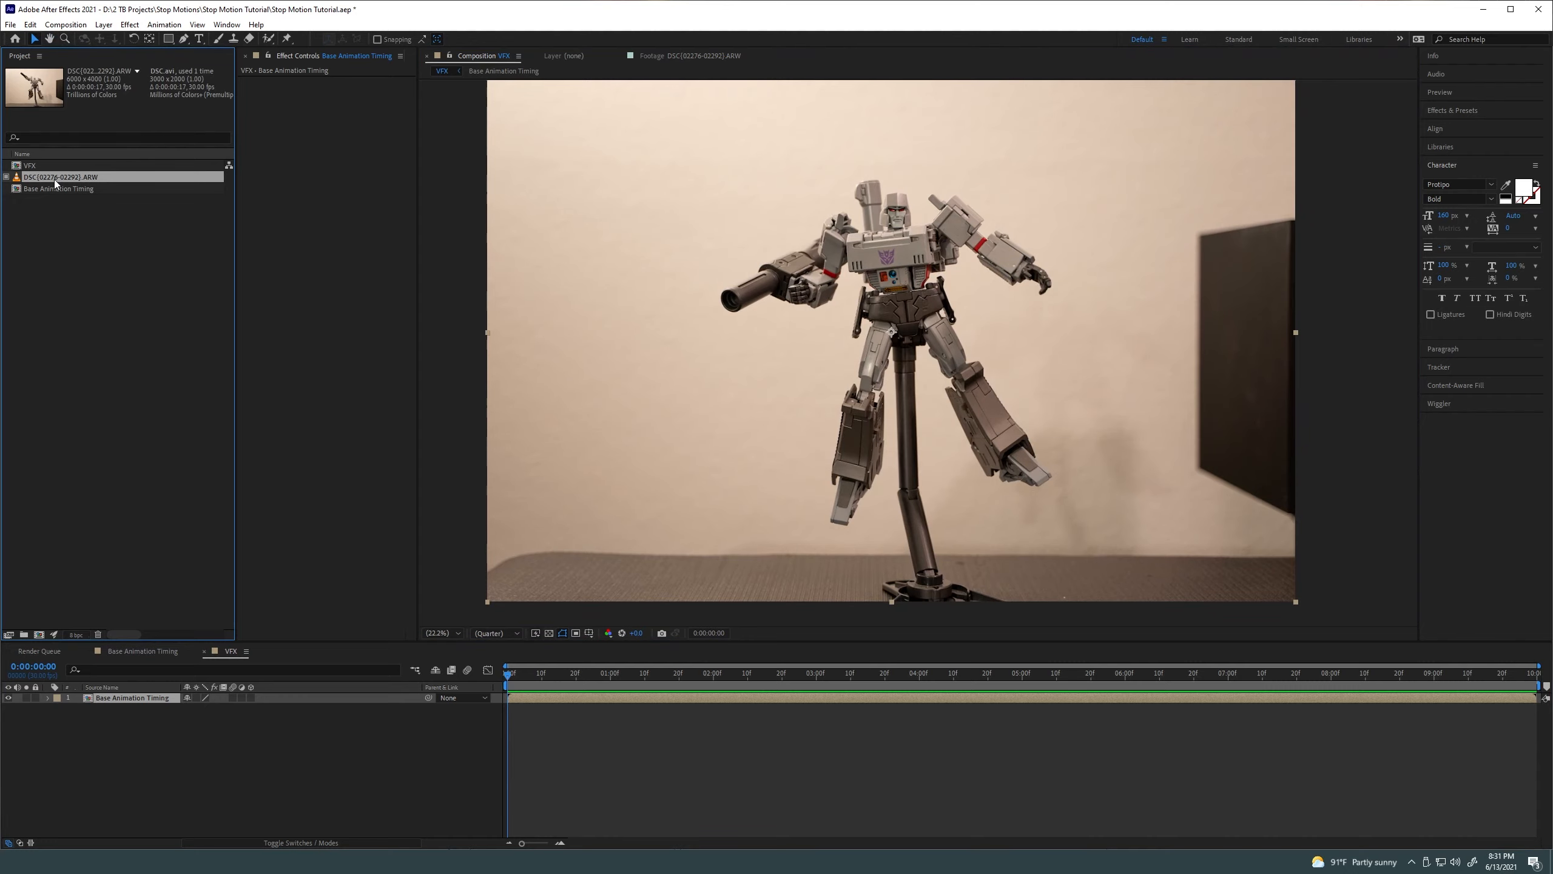
double_click(54, 180)
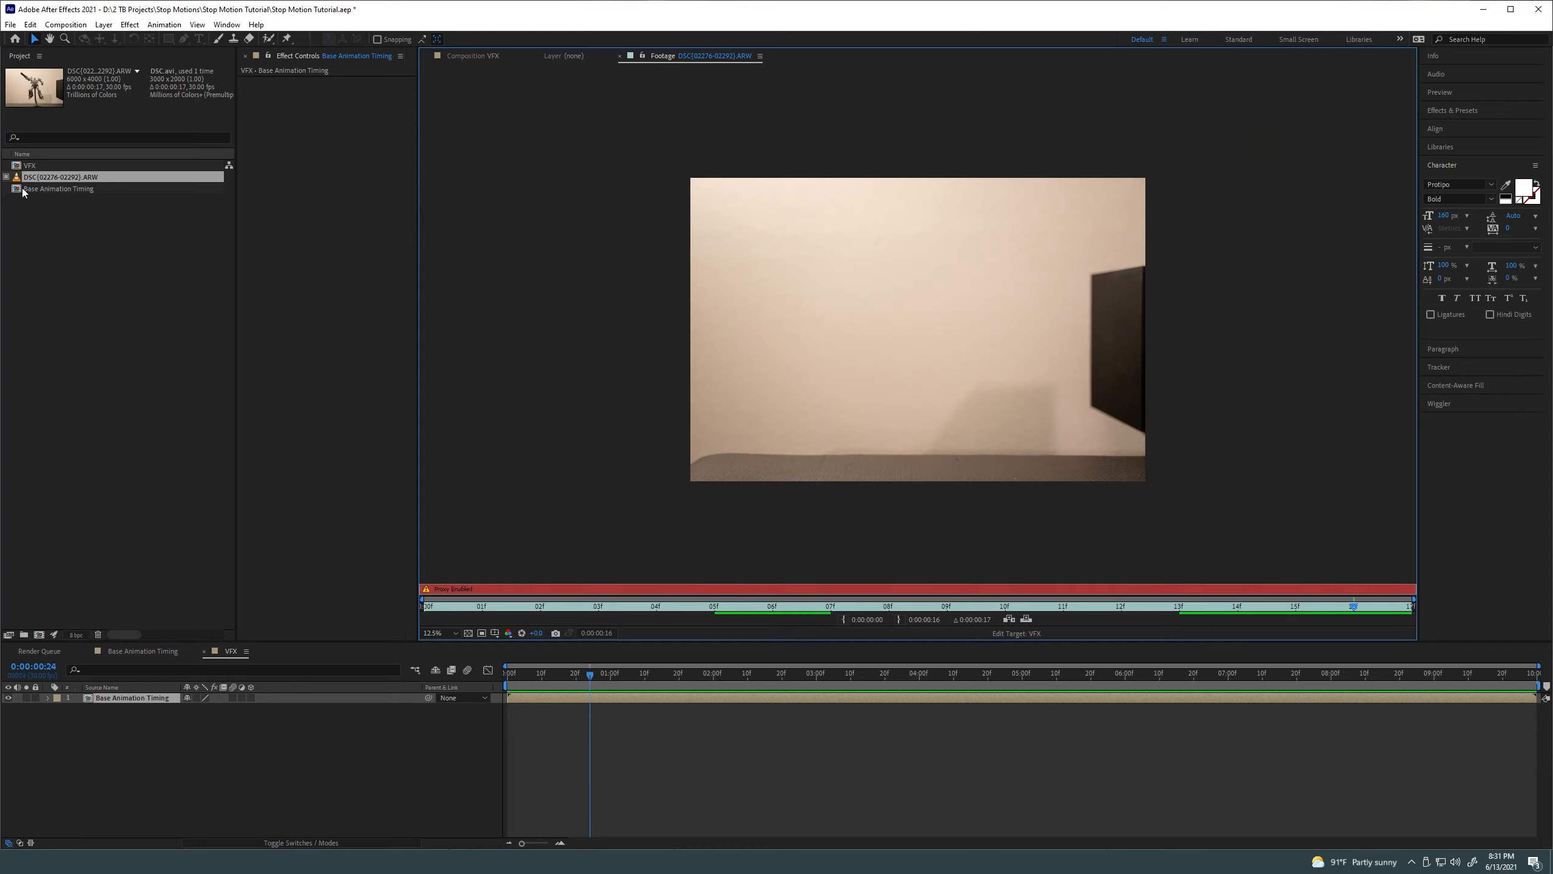
left_click(476, 54)
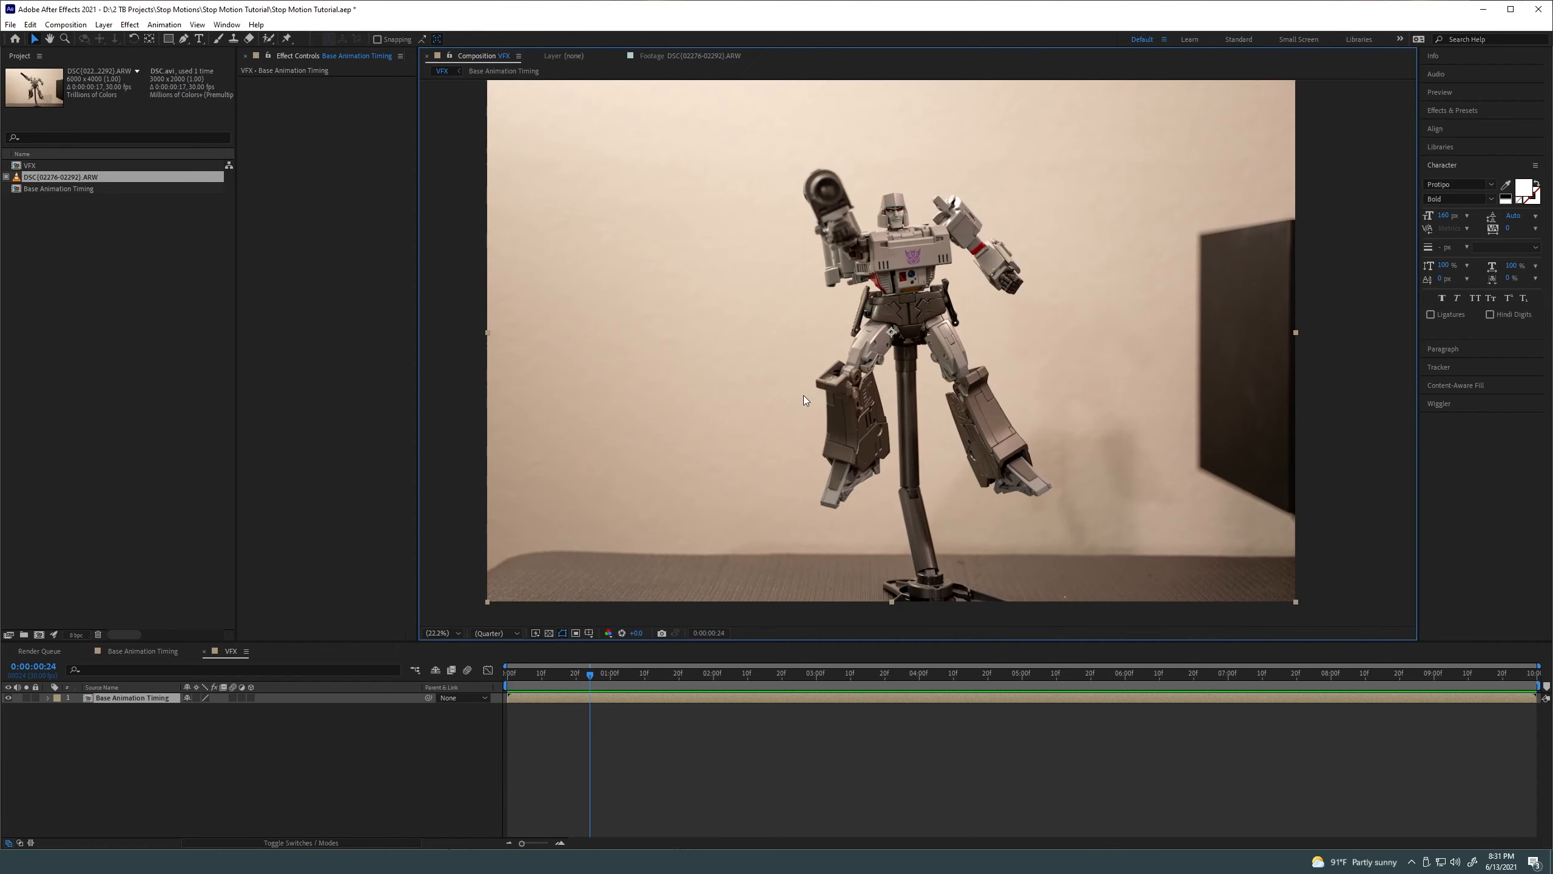
left_click_drag(86, 178, 202, 695)
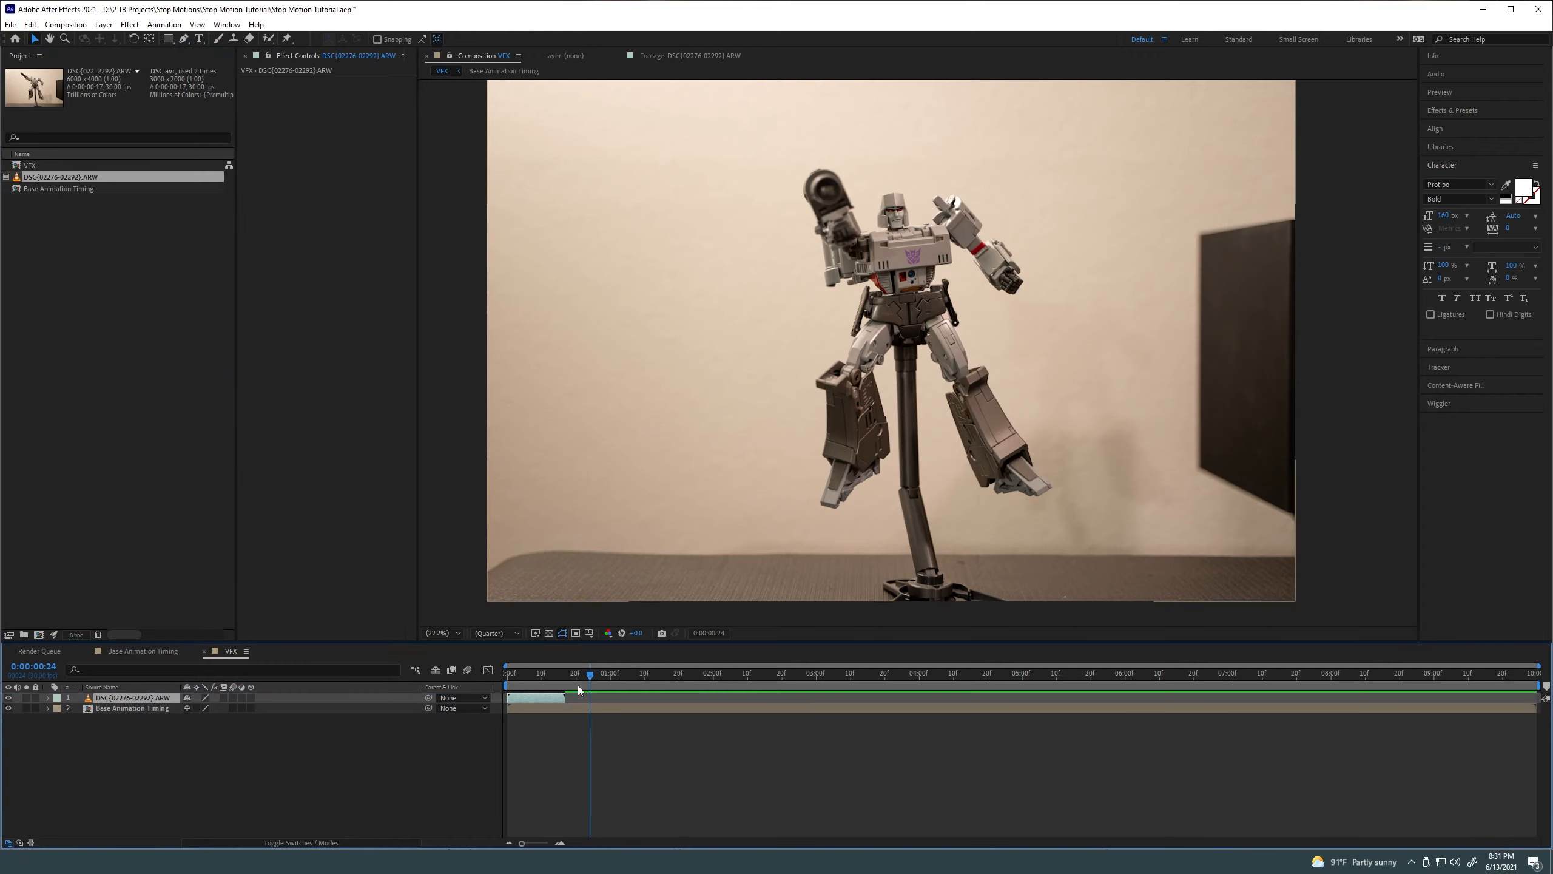
left_click_drag(586, 682, 563, 684)
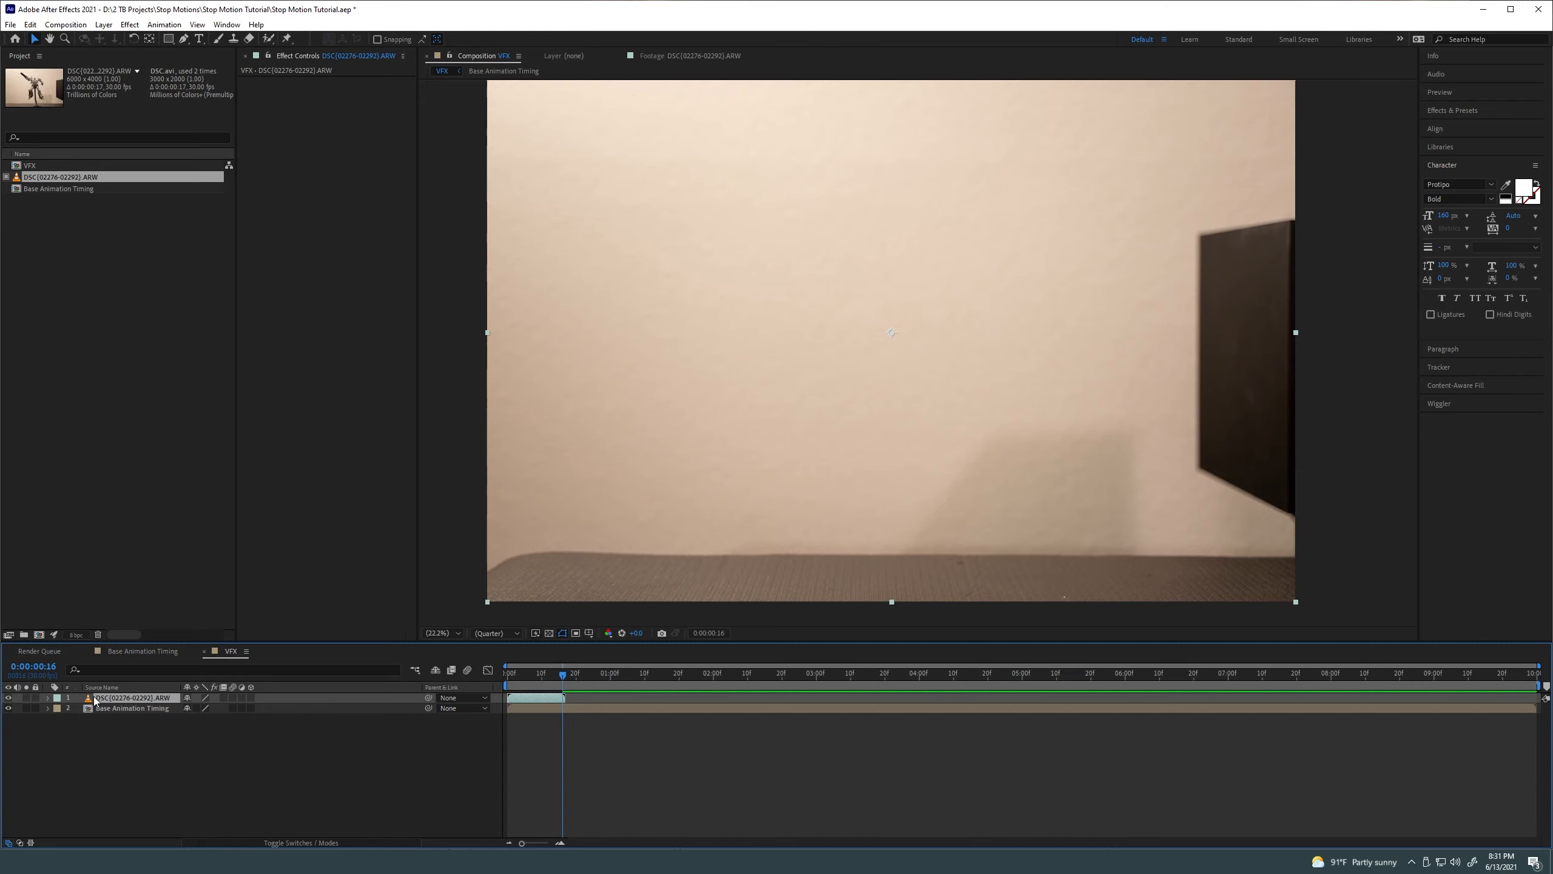
right_click(121, 699)
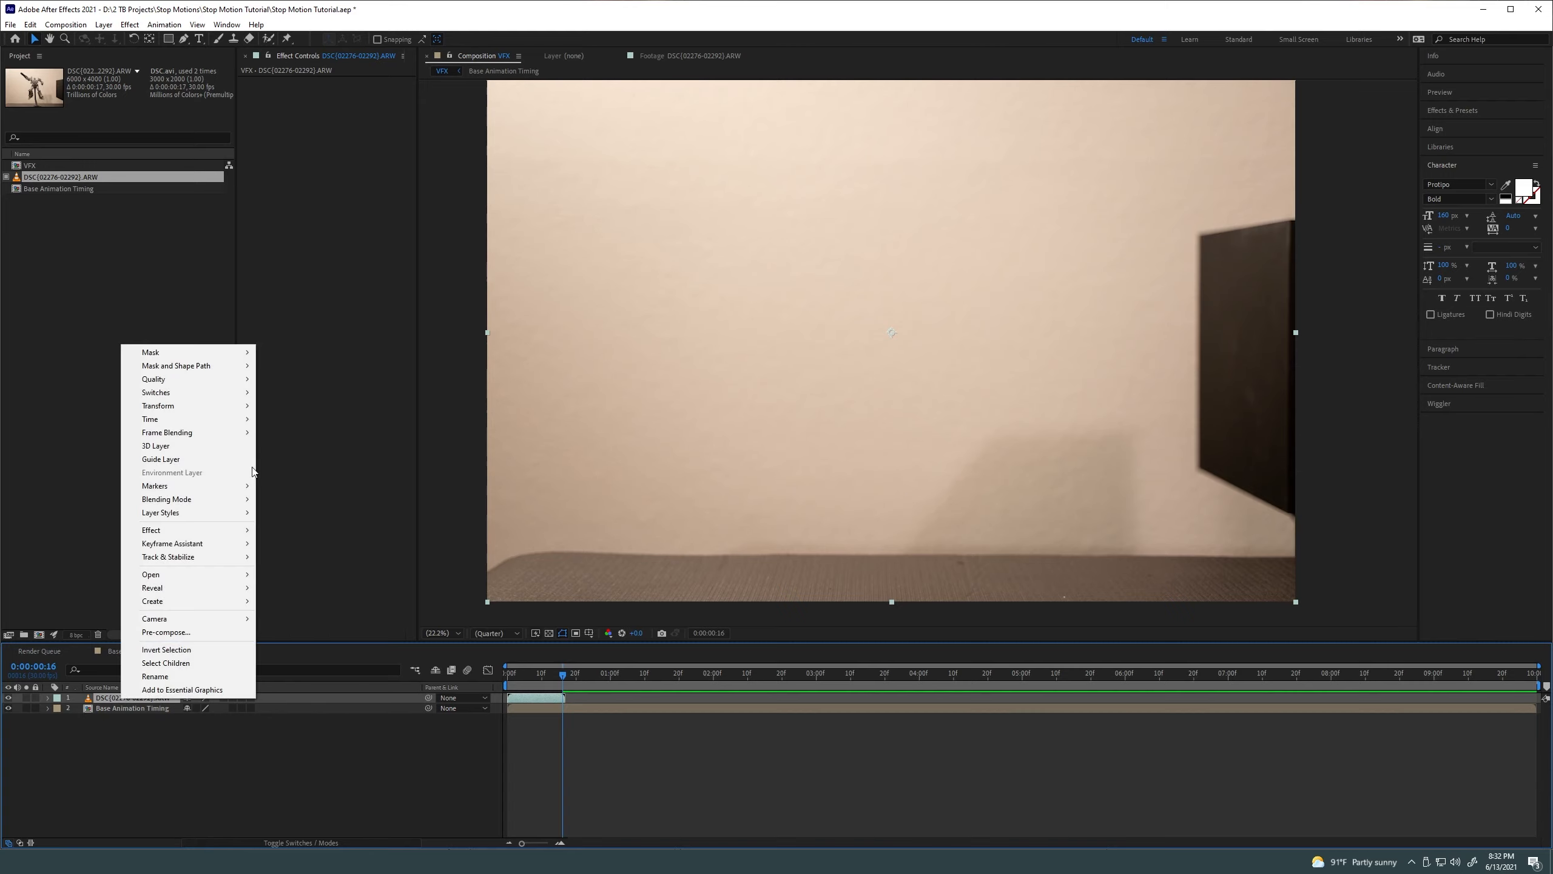
mouse_move(248, 419)
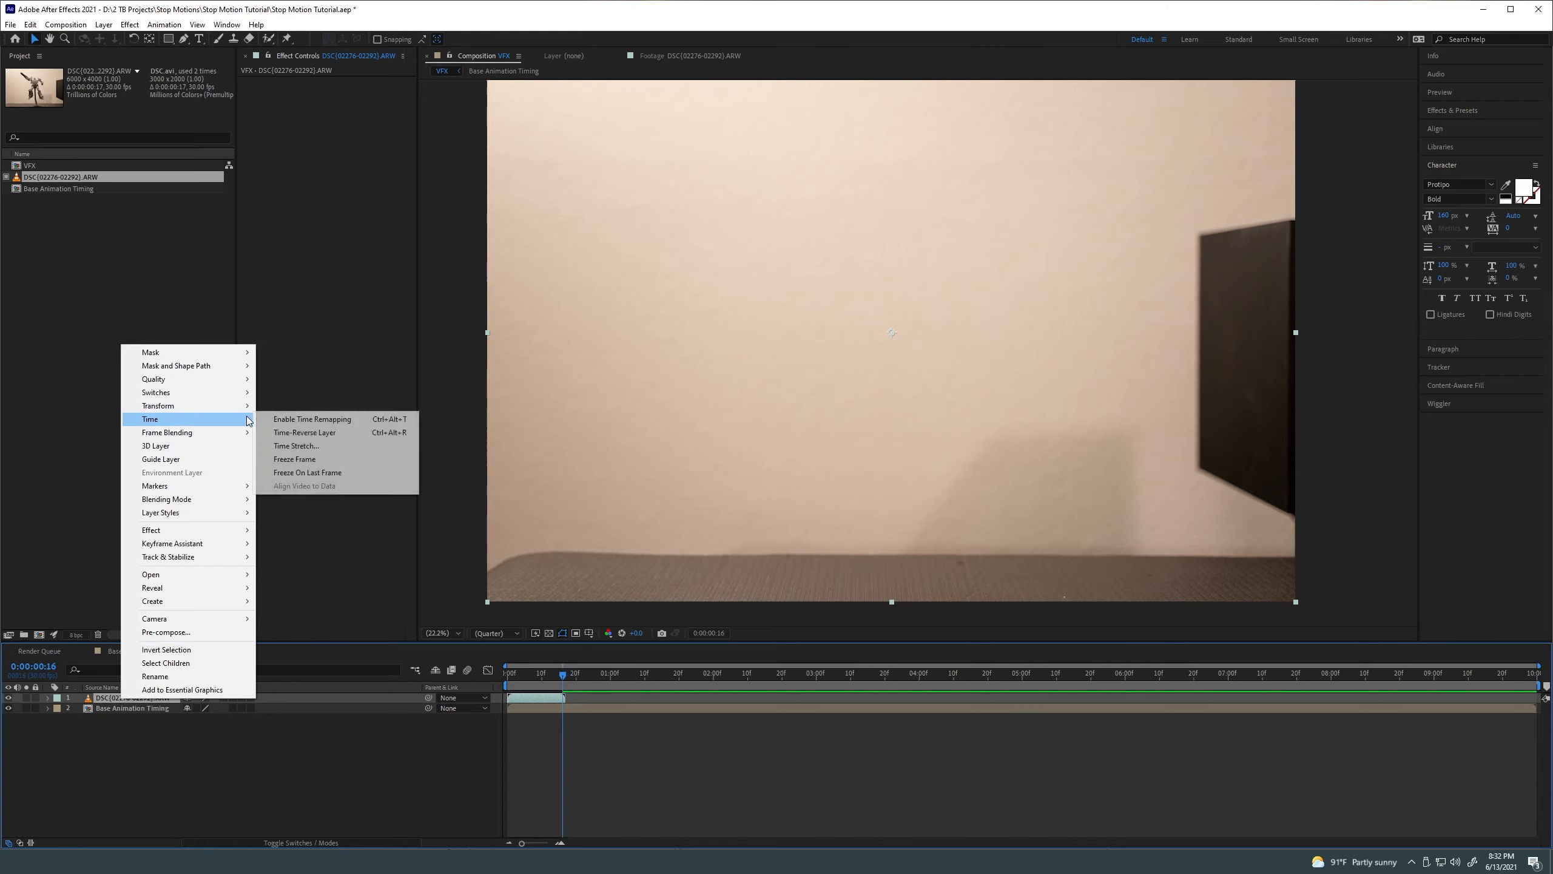
left_click(296, 461)
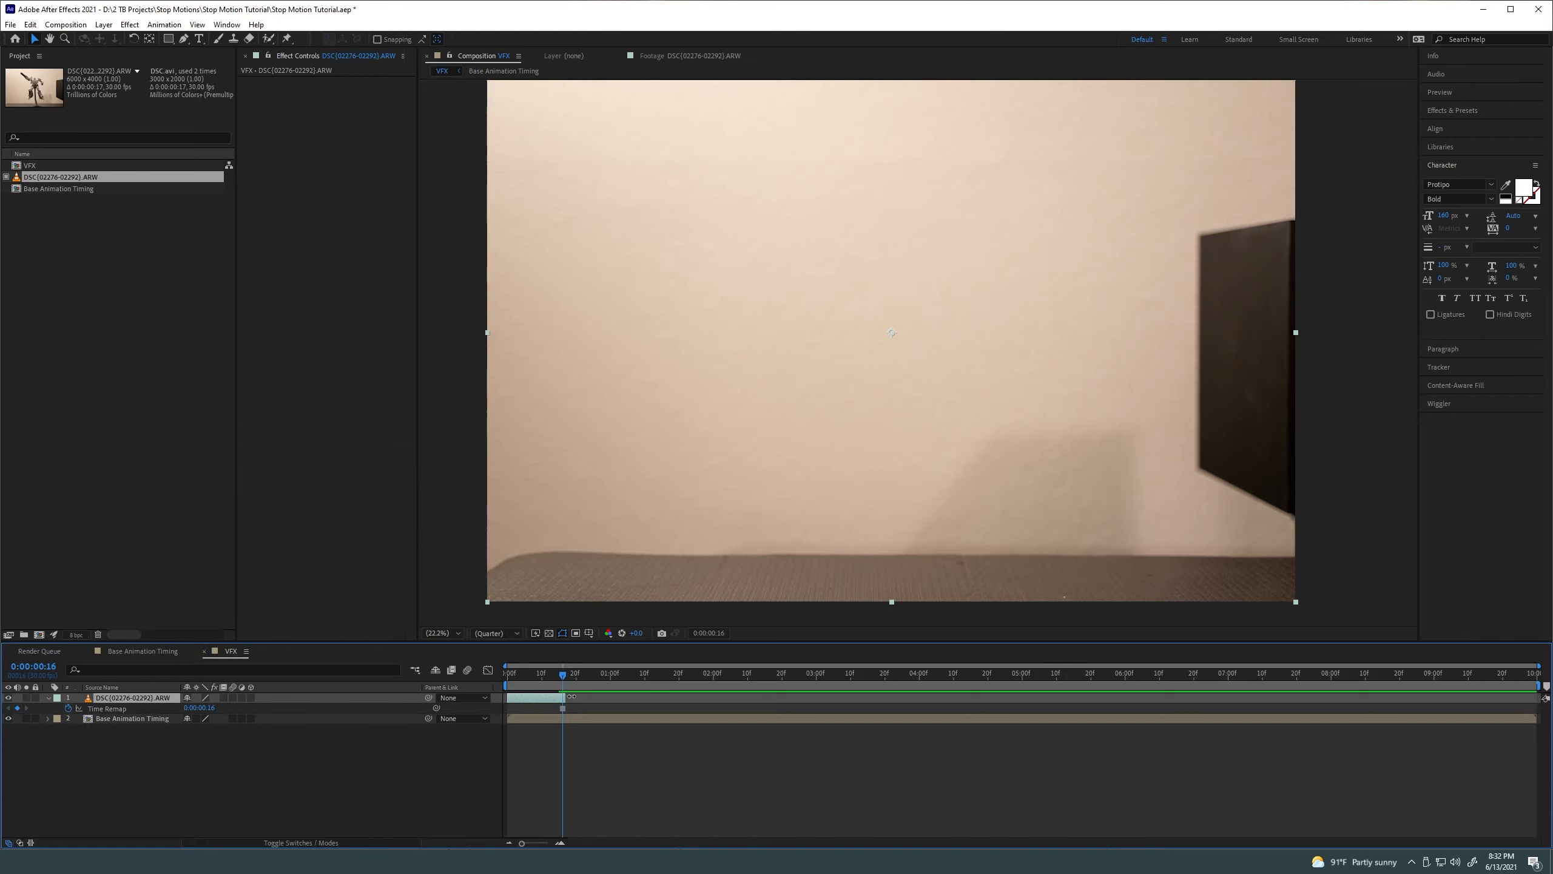
left_click_drag(570, 701, 1539, 698)
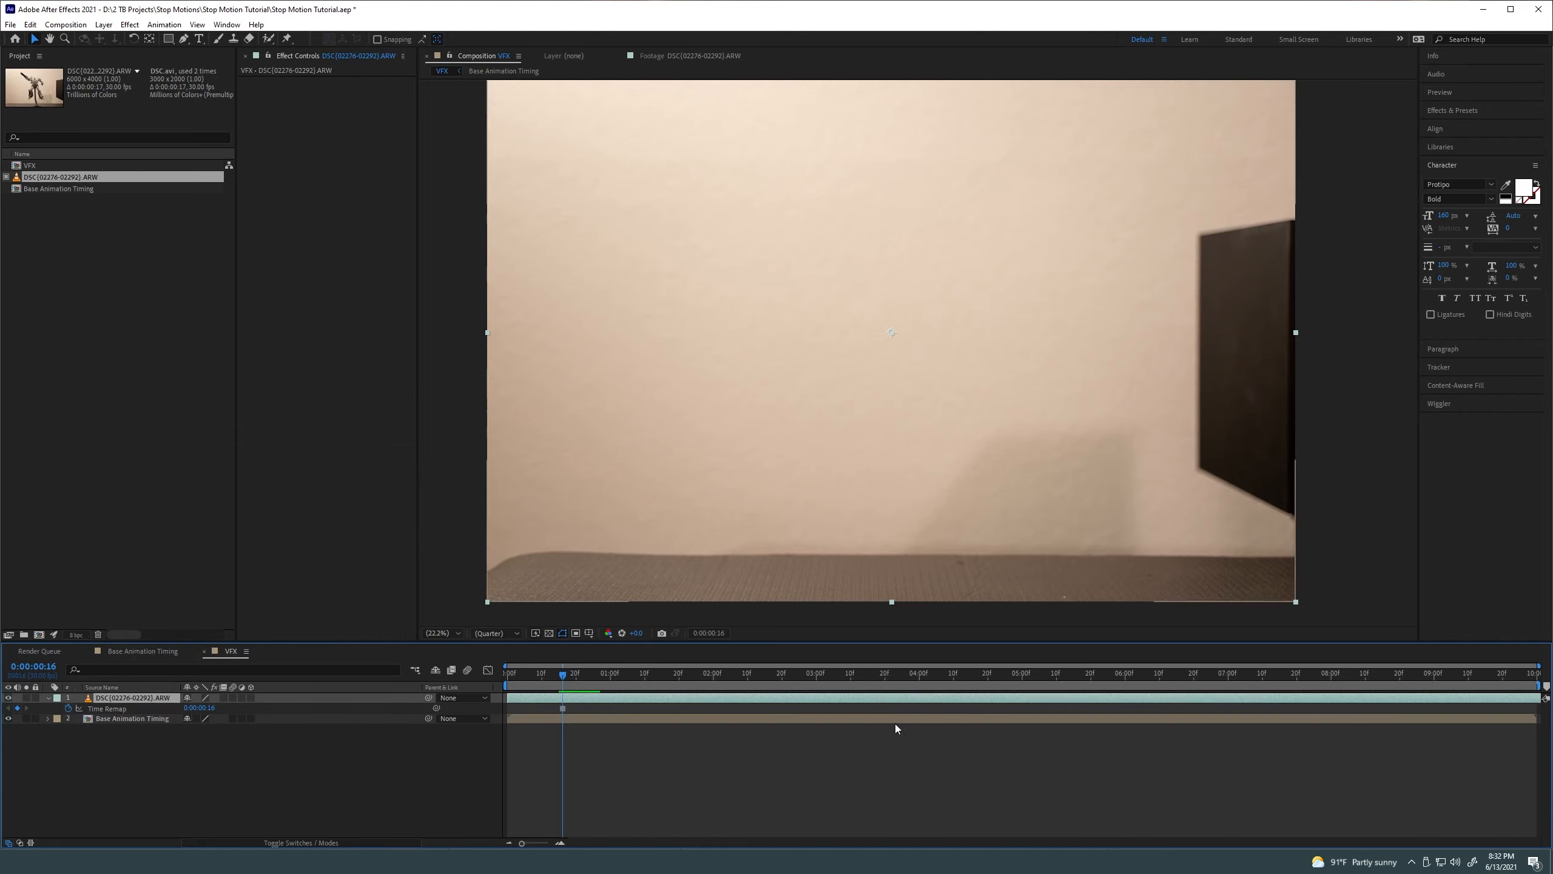
mouse_move(610, 683)
left_mouse_down()
mouse_move(1377, 673)
mouse_move(575, 679)
mouse_move(603, 679)
left_mouse_up()
left_click_drag(825, 716, 565, 684)
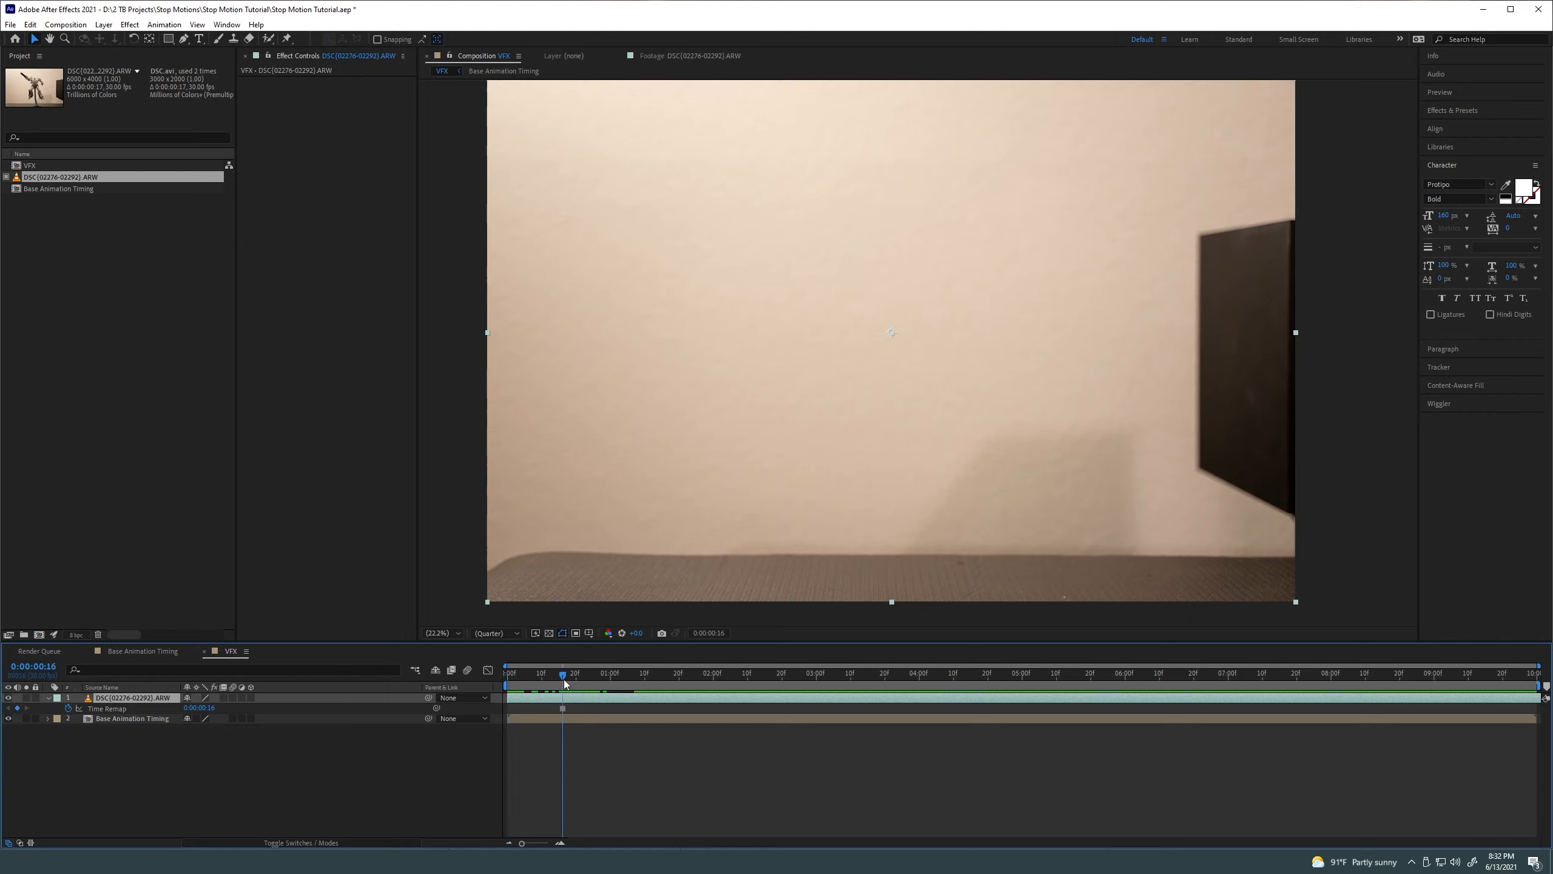
Move the frozen background layer below Base Animation Timing and return the playhead to 0:00:00:00
left_click(72, 407)
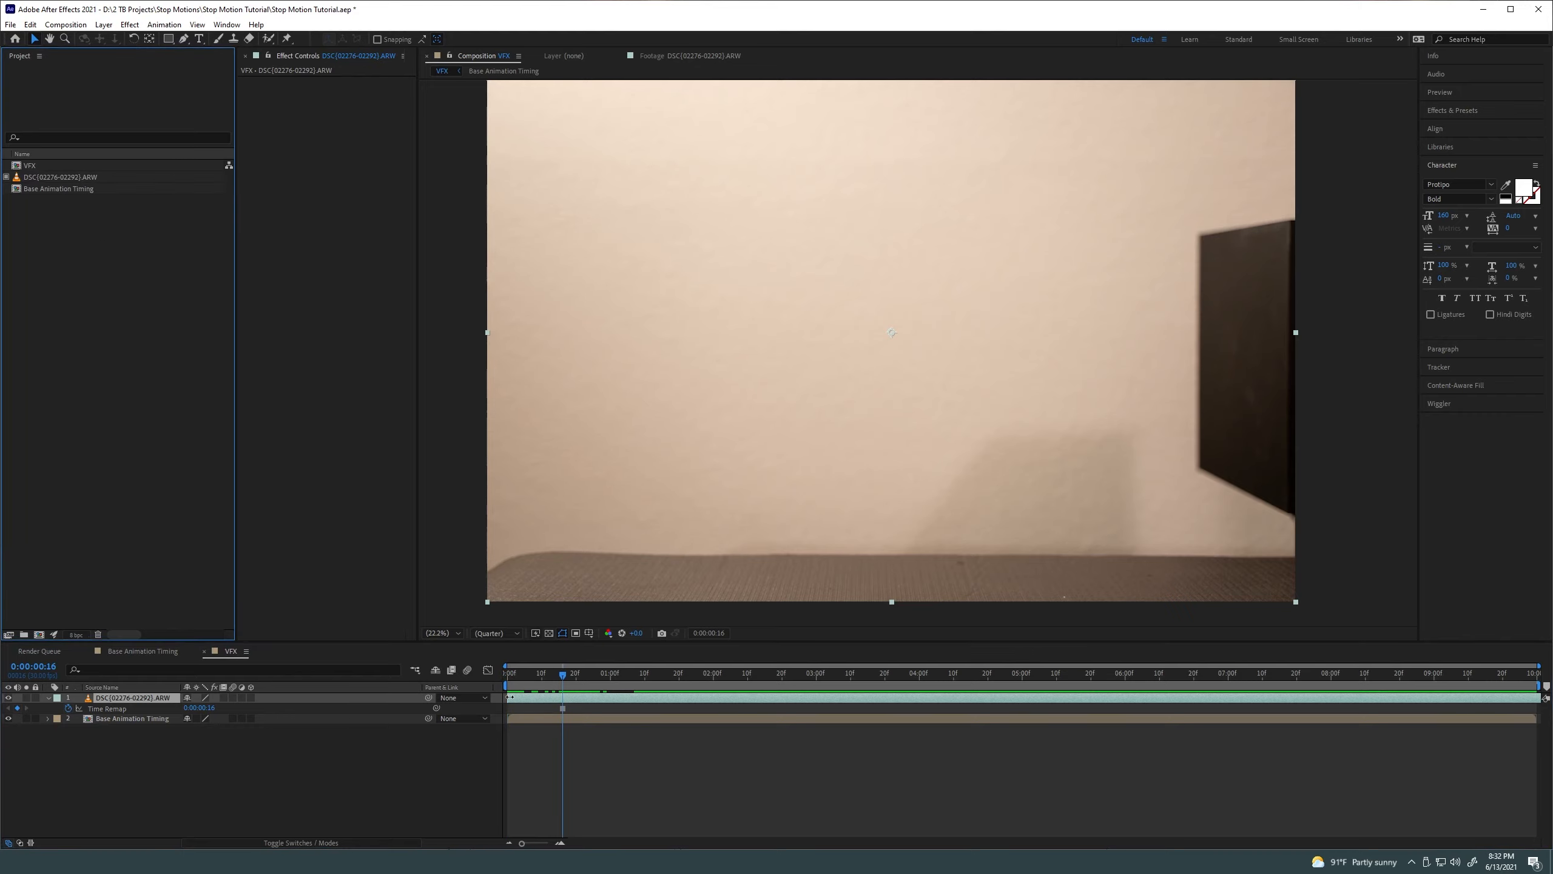
left_click(530, 700)
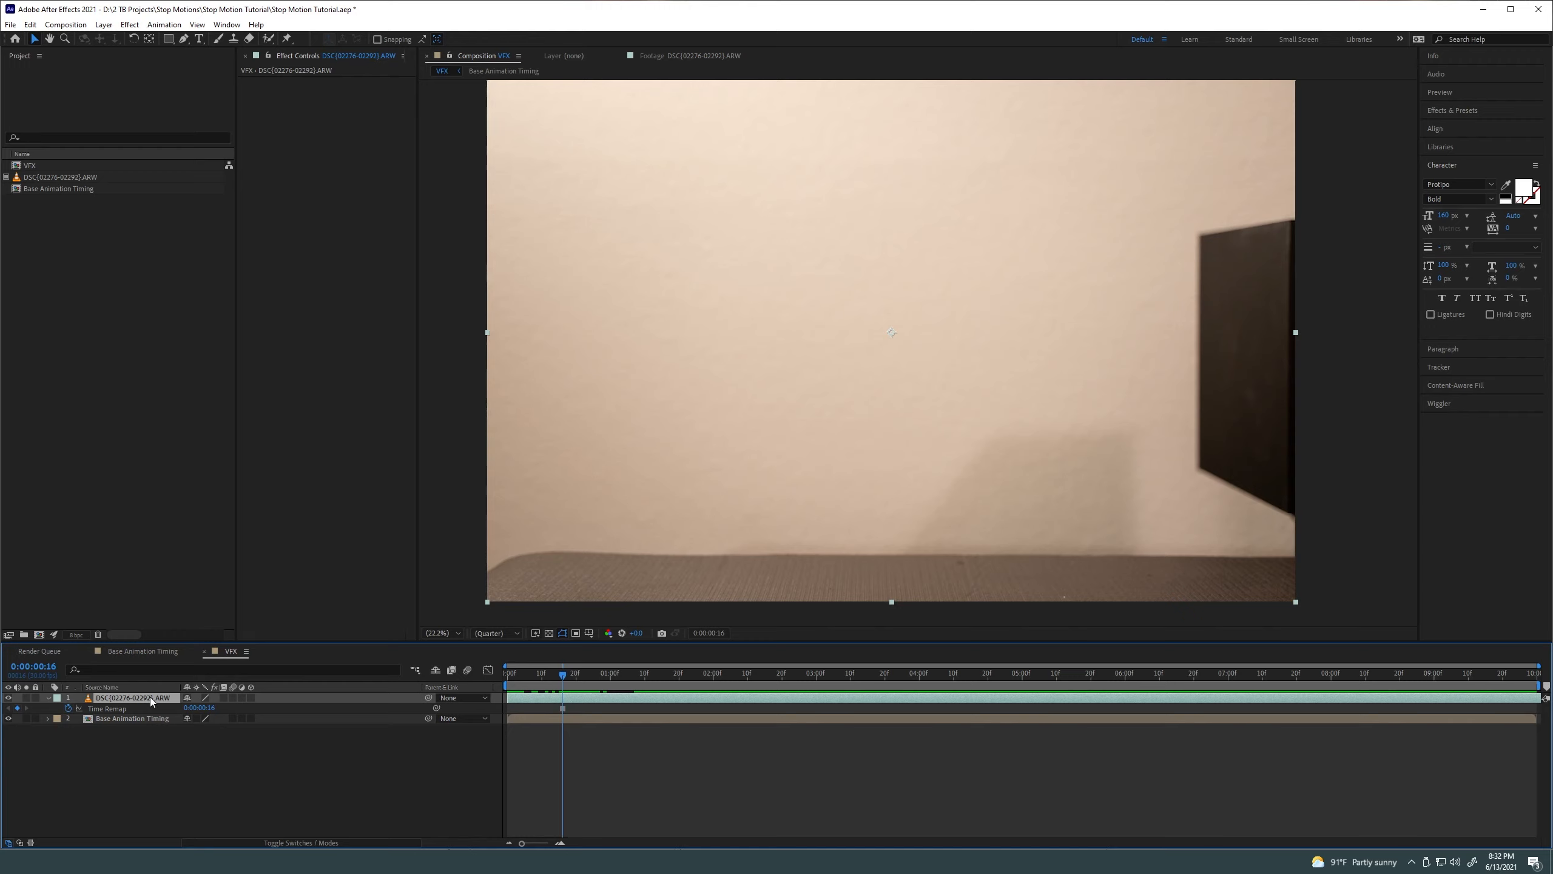
left_click_drag(151, 701, 141, 734)
left_click_drag(523, 673, 493, 685)
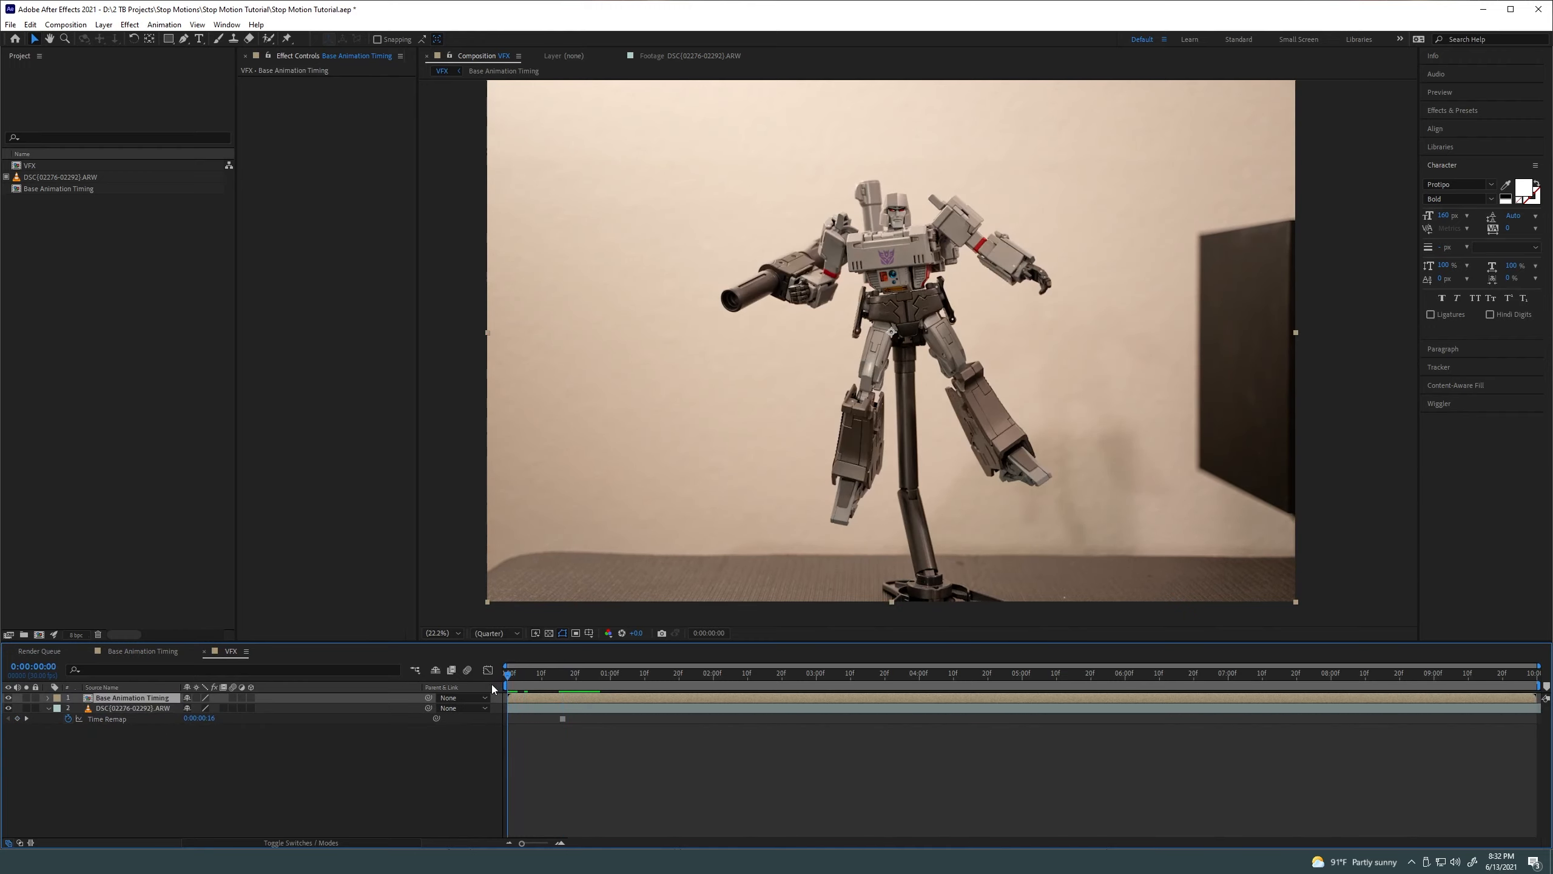
Start a Pen tool mask on the Base Animation Timing layer with an edge across the stand's top, just below the figure's waist
left_click(183, 39)
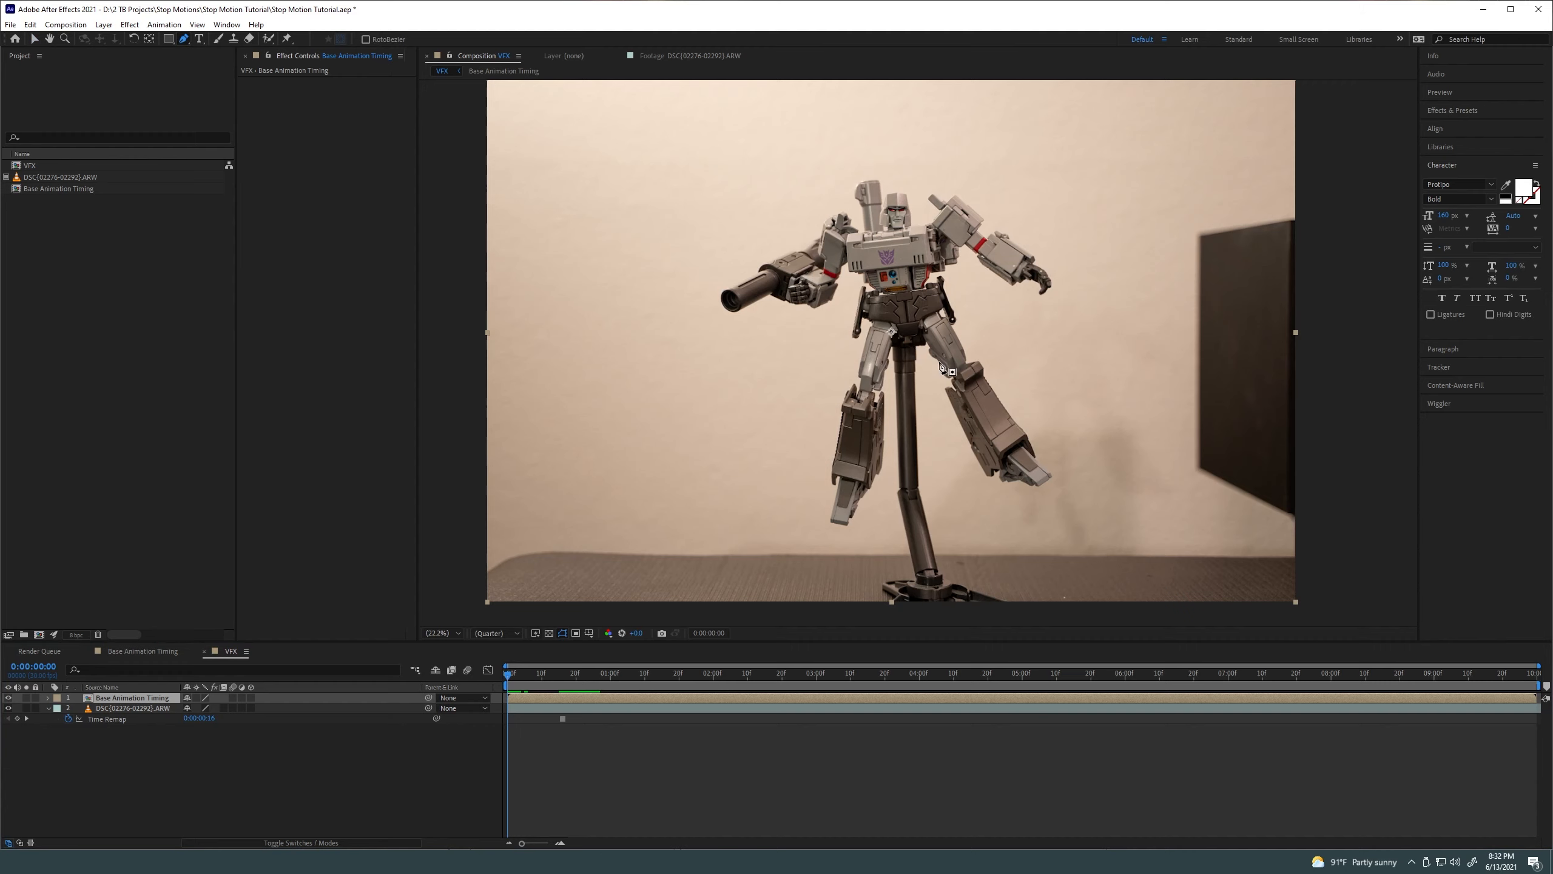
key("period")
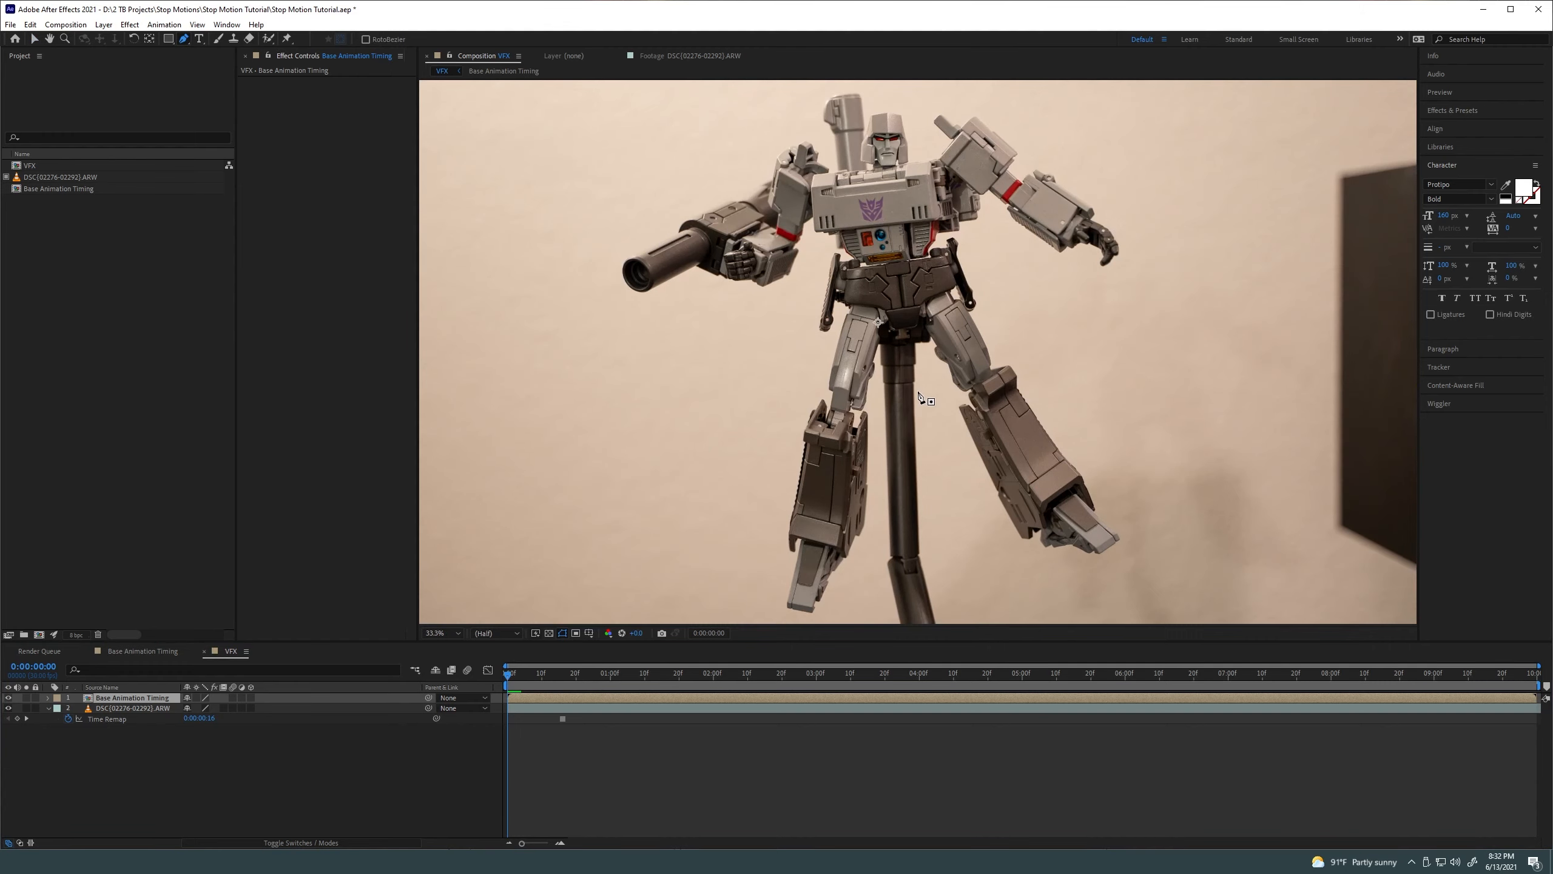
key("slash")
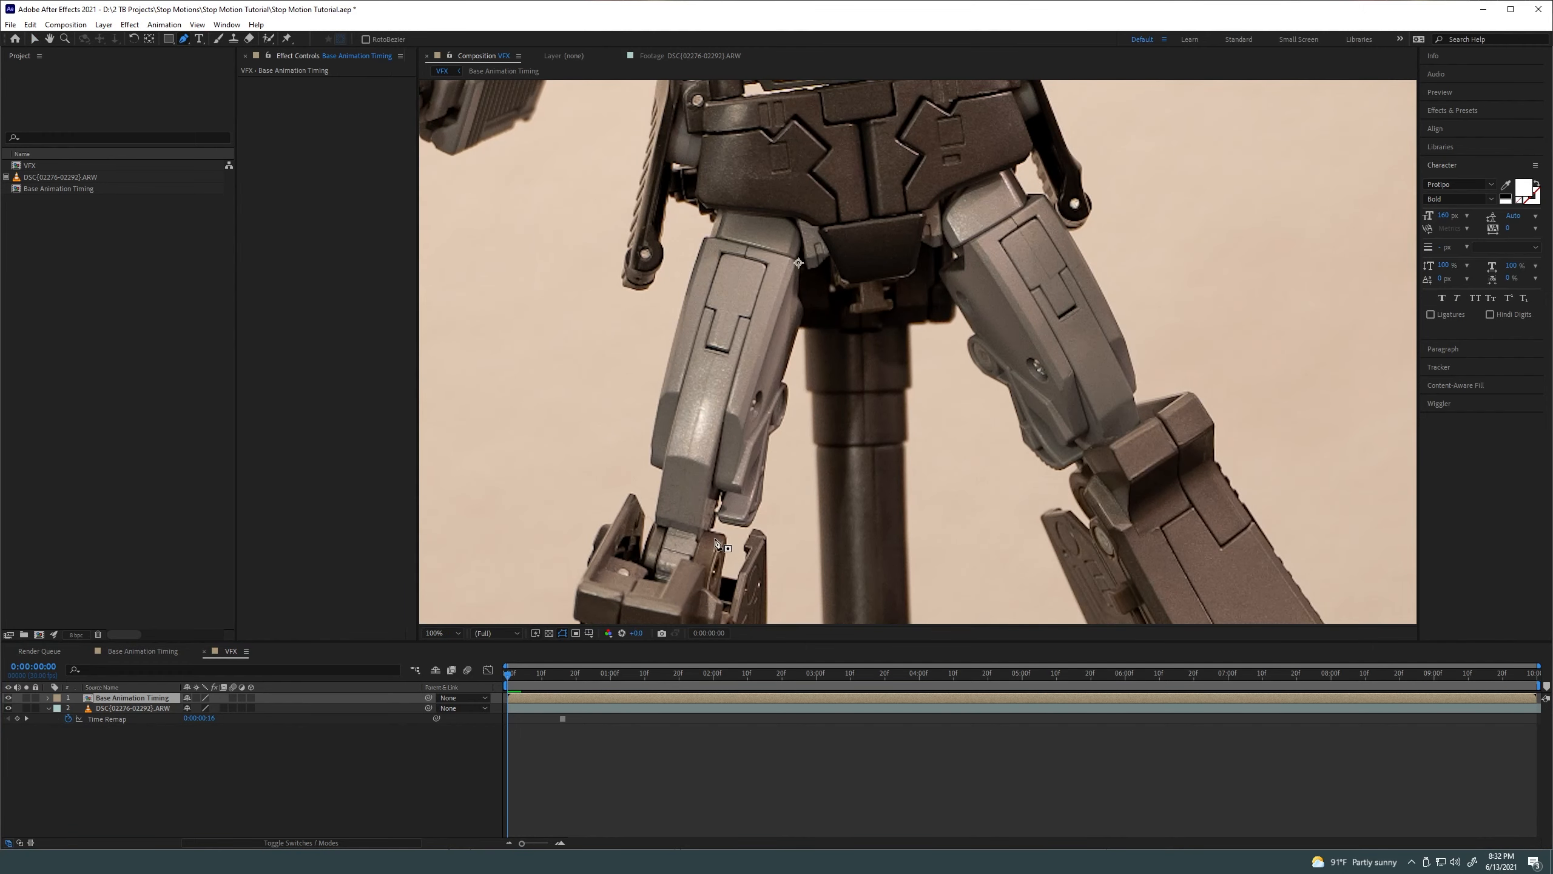
left_click(114, 702)
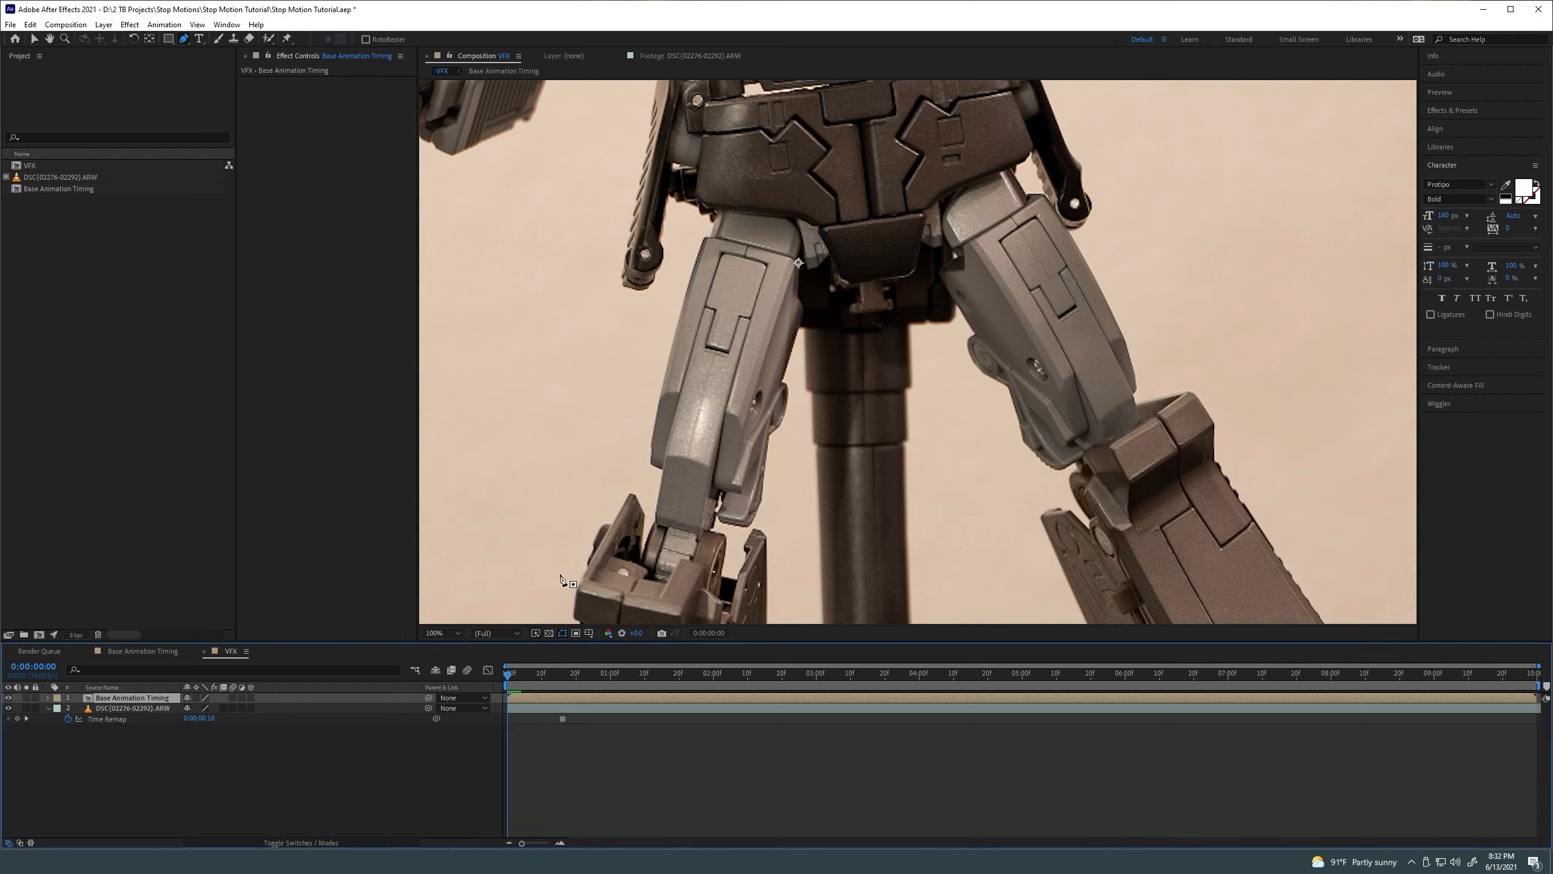
left_click(801, 330)
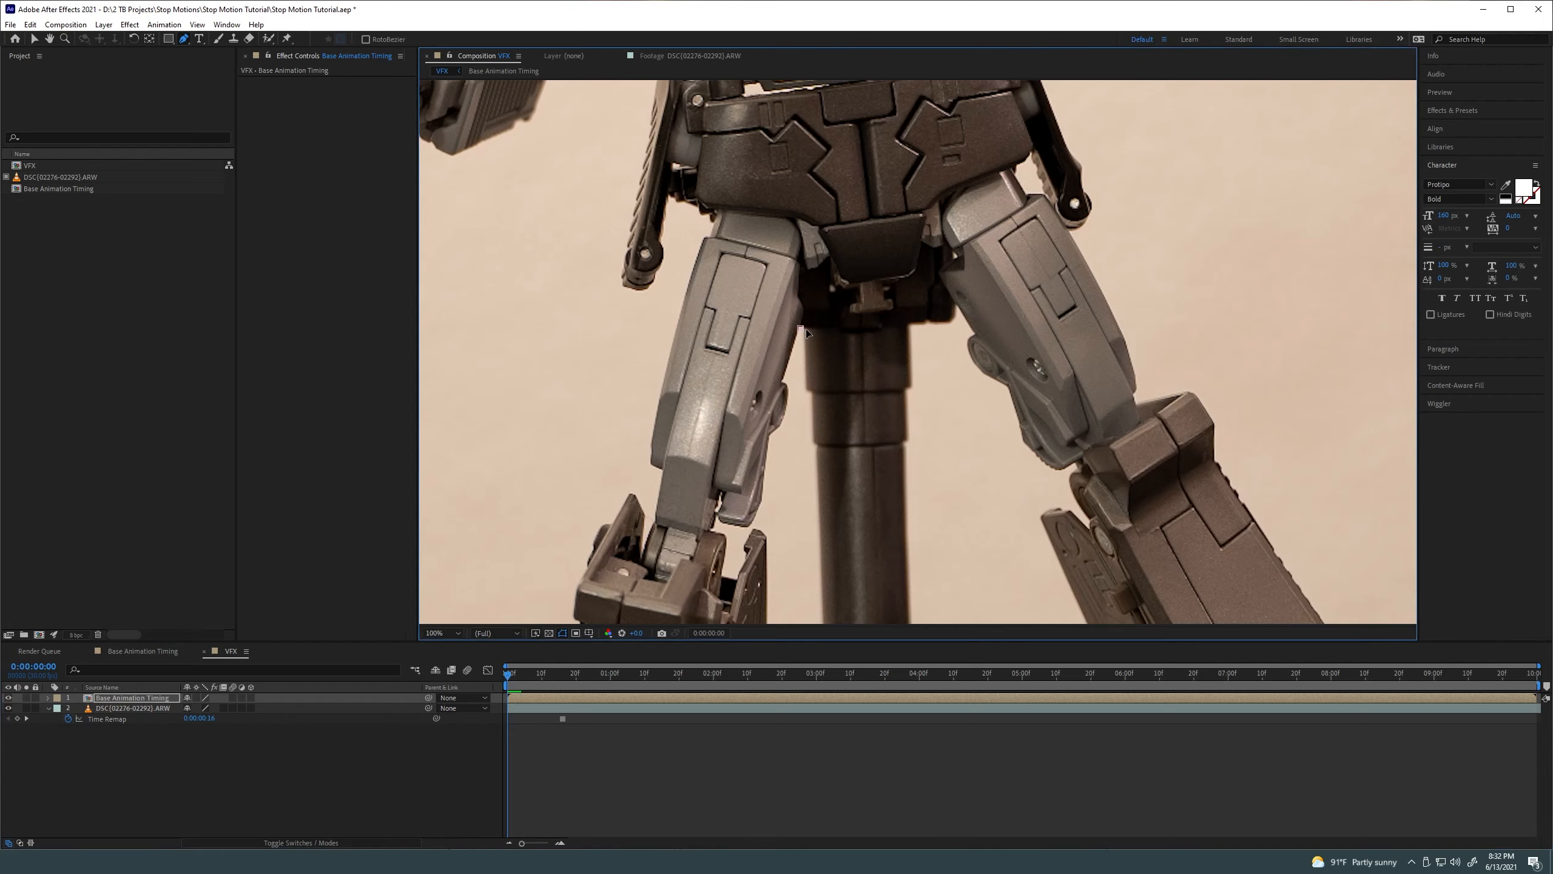
left_click(912, 327)
Continue the mask between the figure's legs and around the stand's base beyond the frame's lower edge, closing it at the starting point
left_click_drag(949, 396, 863, 239)
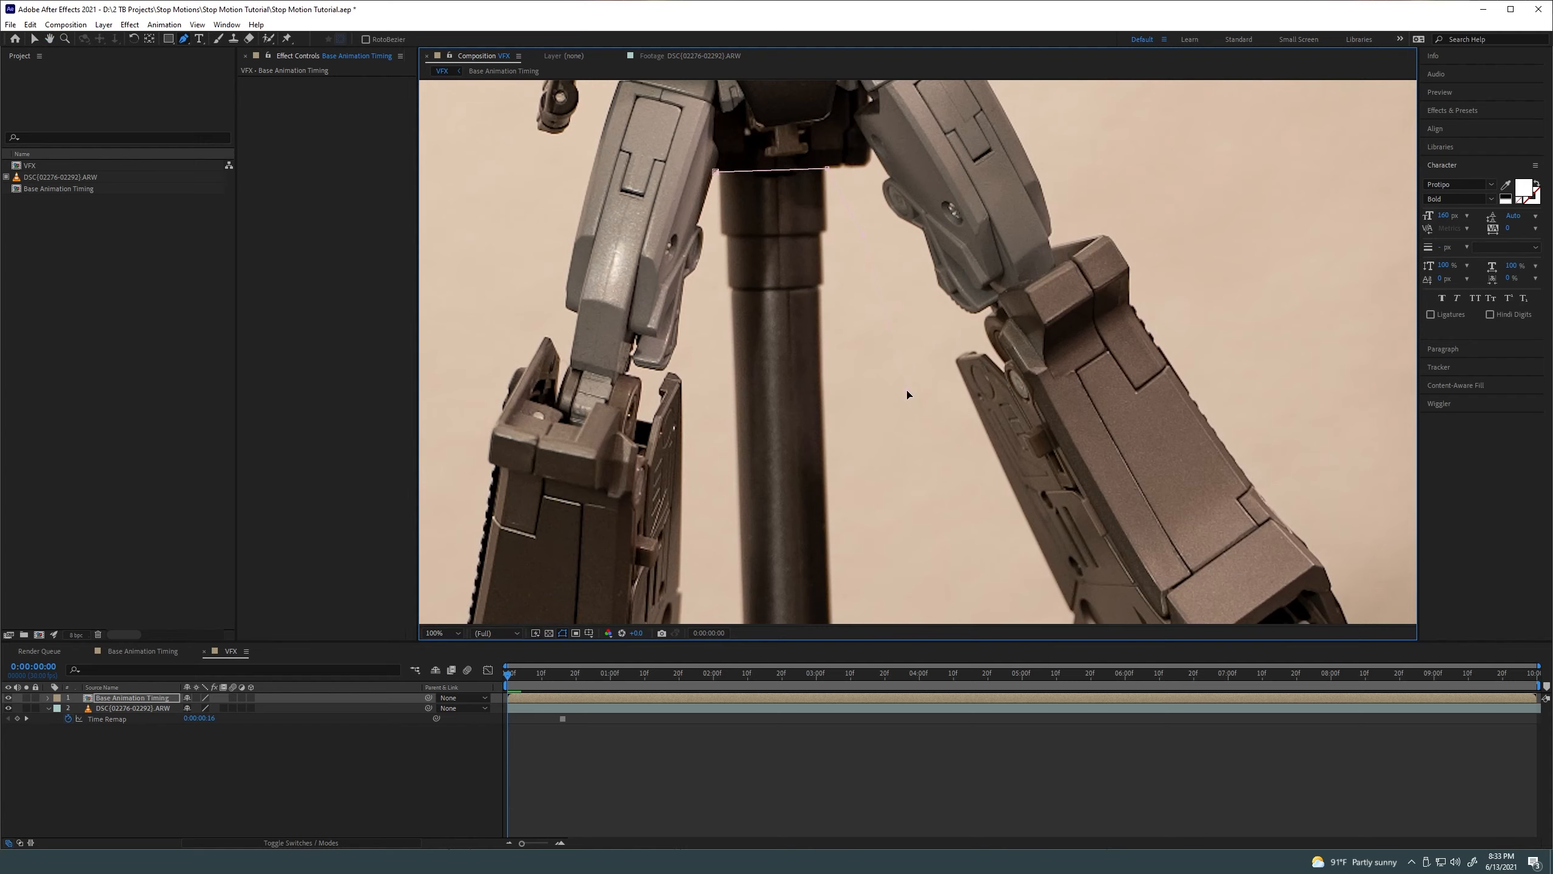
scroll(908, 394, "down", 2)
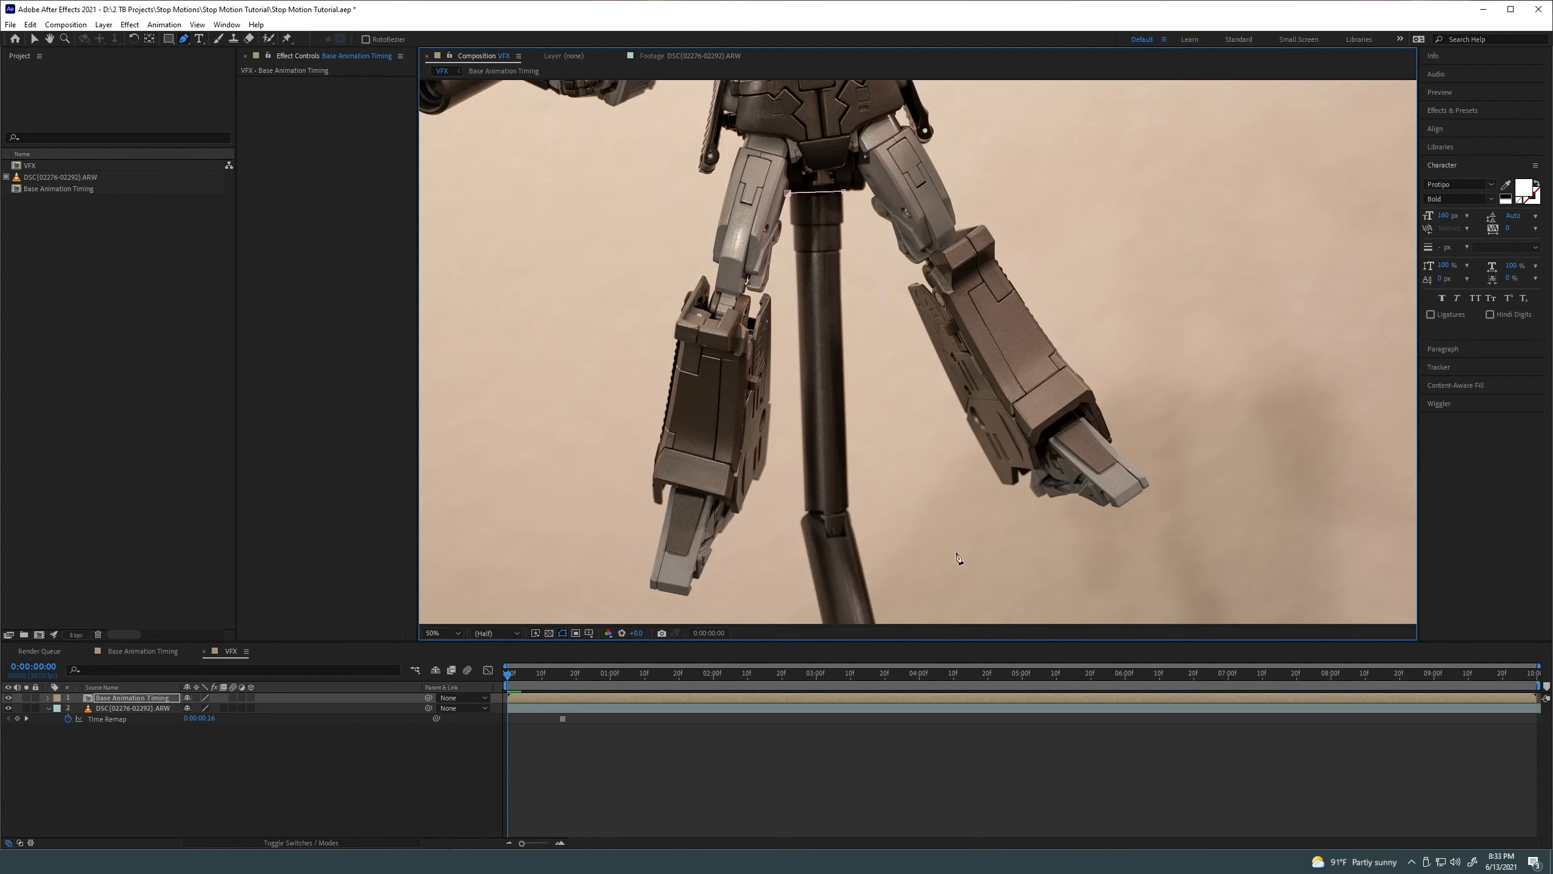
left_click_drag(953, 537, 812, 311)
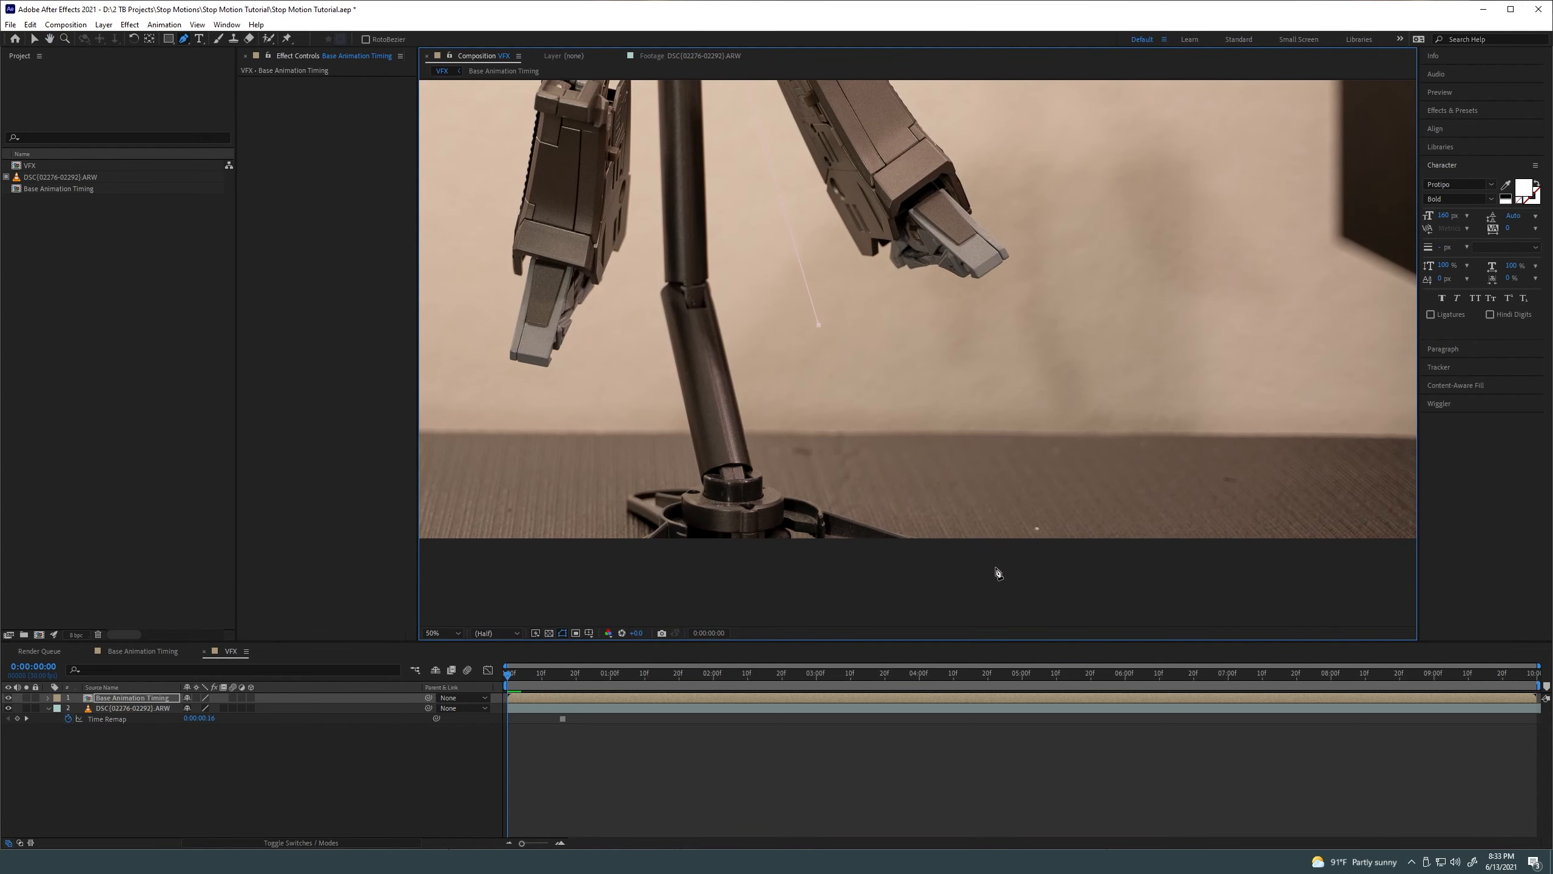
left_click(996, 567)
left_click(531, 585)
left_click(595, 451)
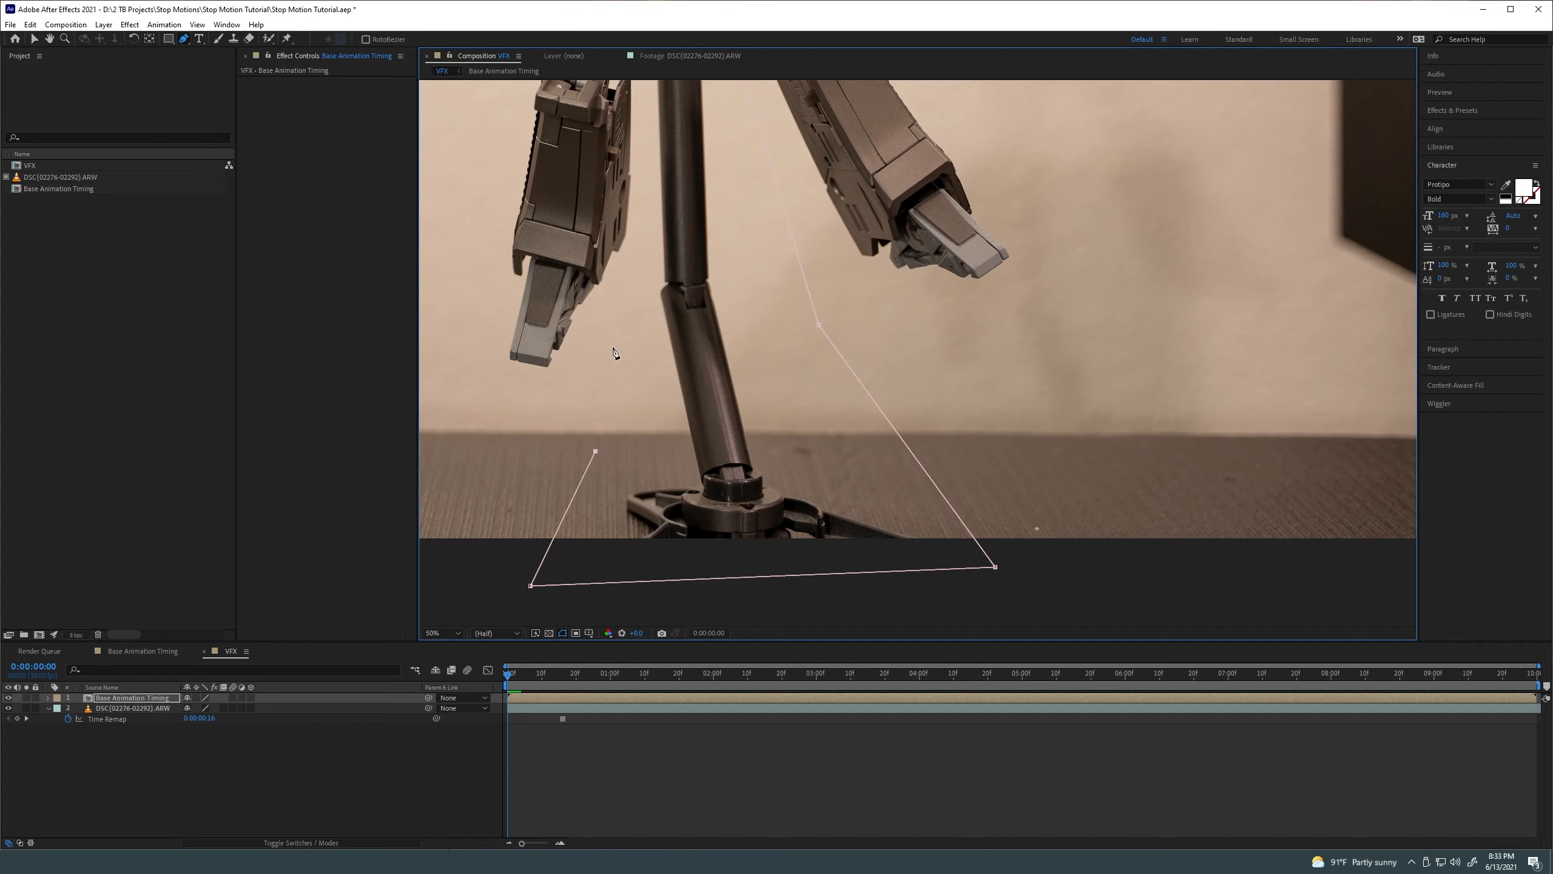
left_click(633, 280)
left_click_drag(655, 161, 700, 346)
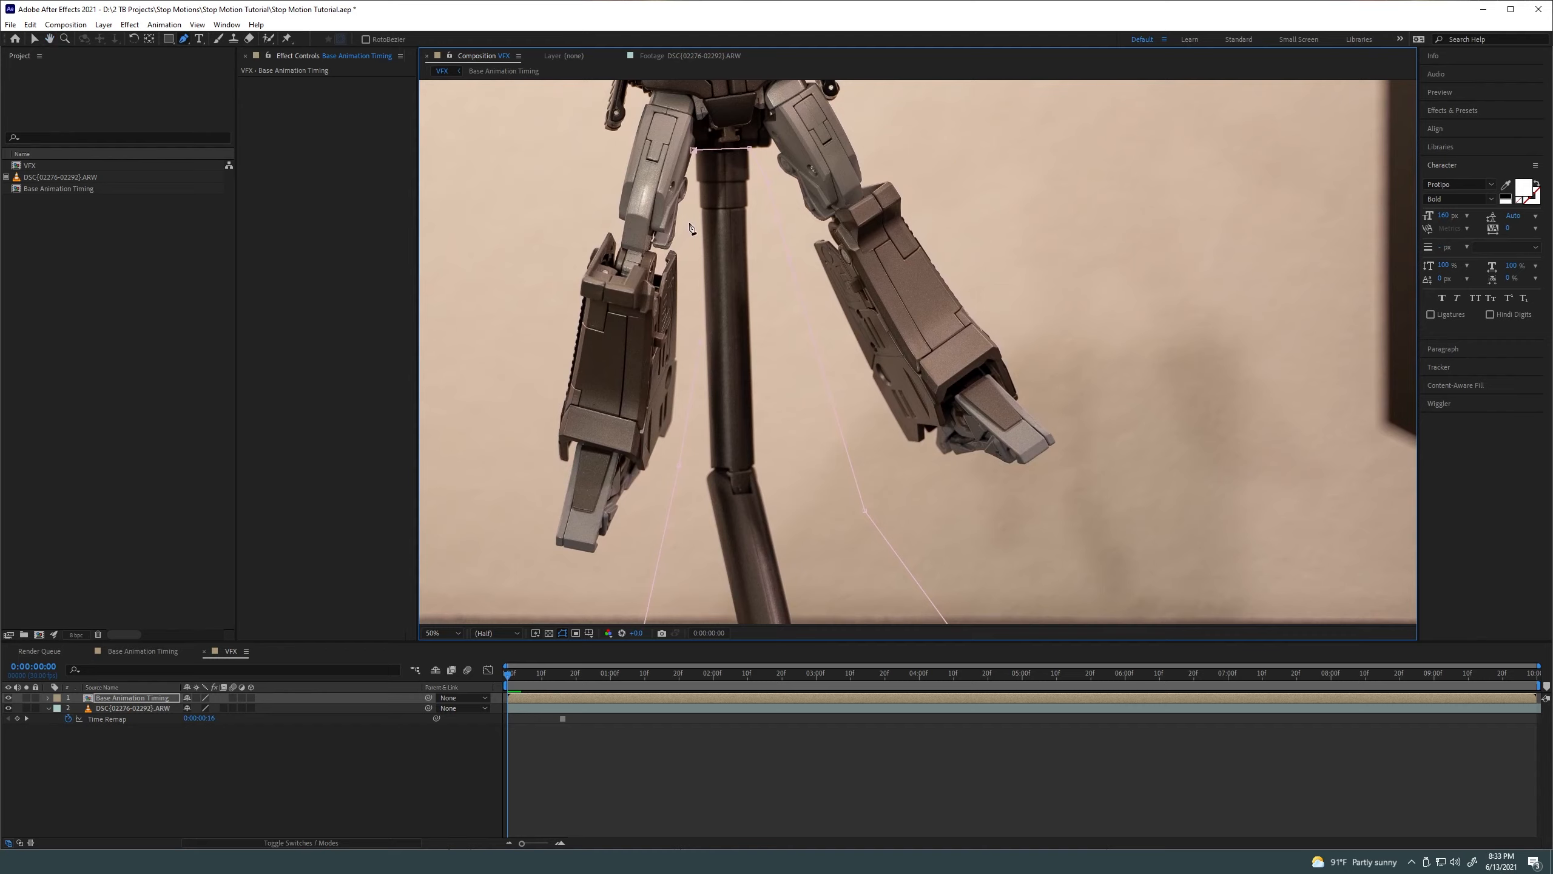
left_click(695, 152)
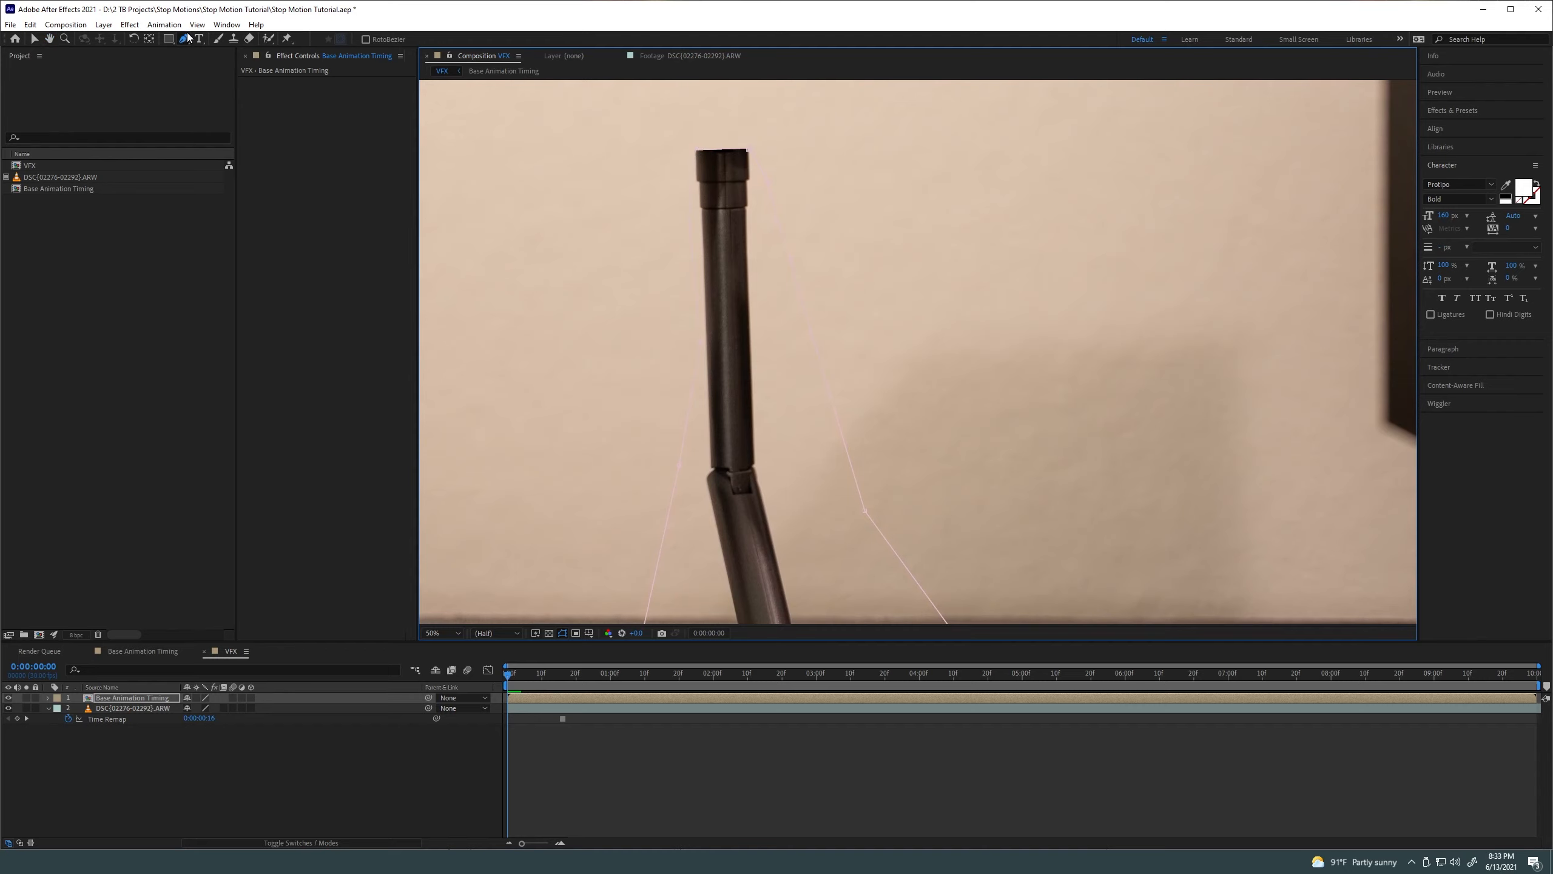
Examine the masked stand against the empty background at several magnifications
left_click(34, 39)
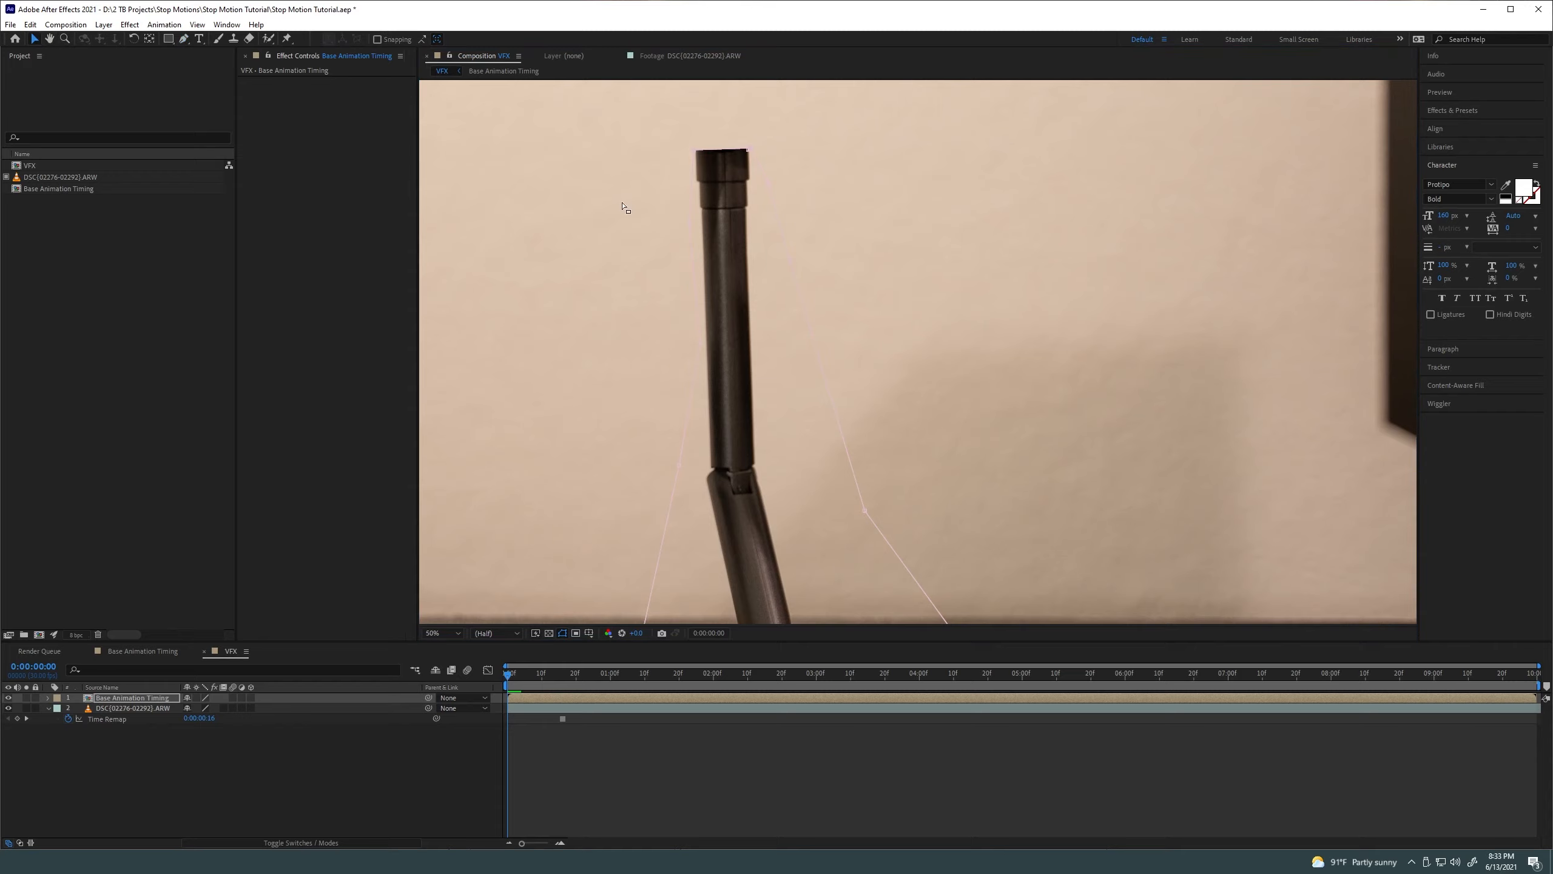
left_click_drag(623, 206, 662, 281)
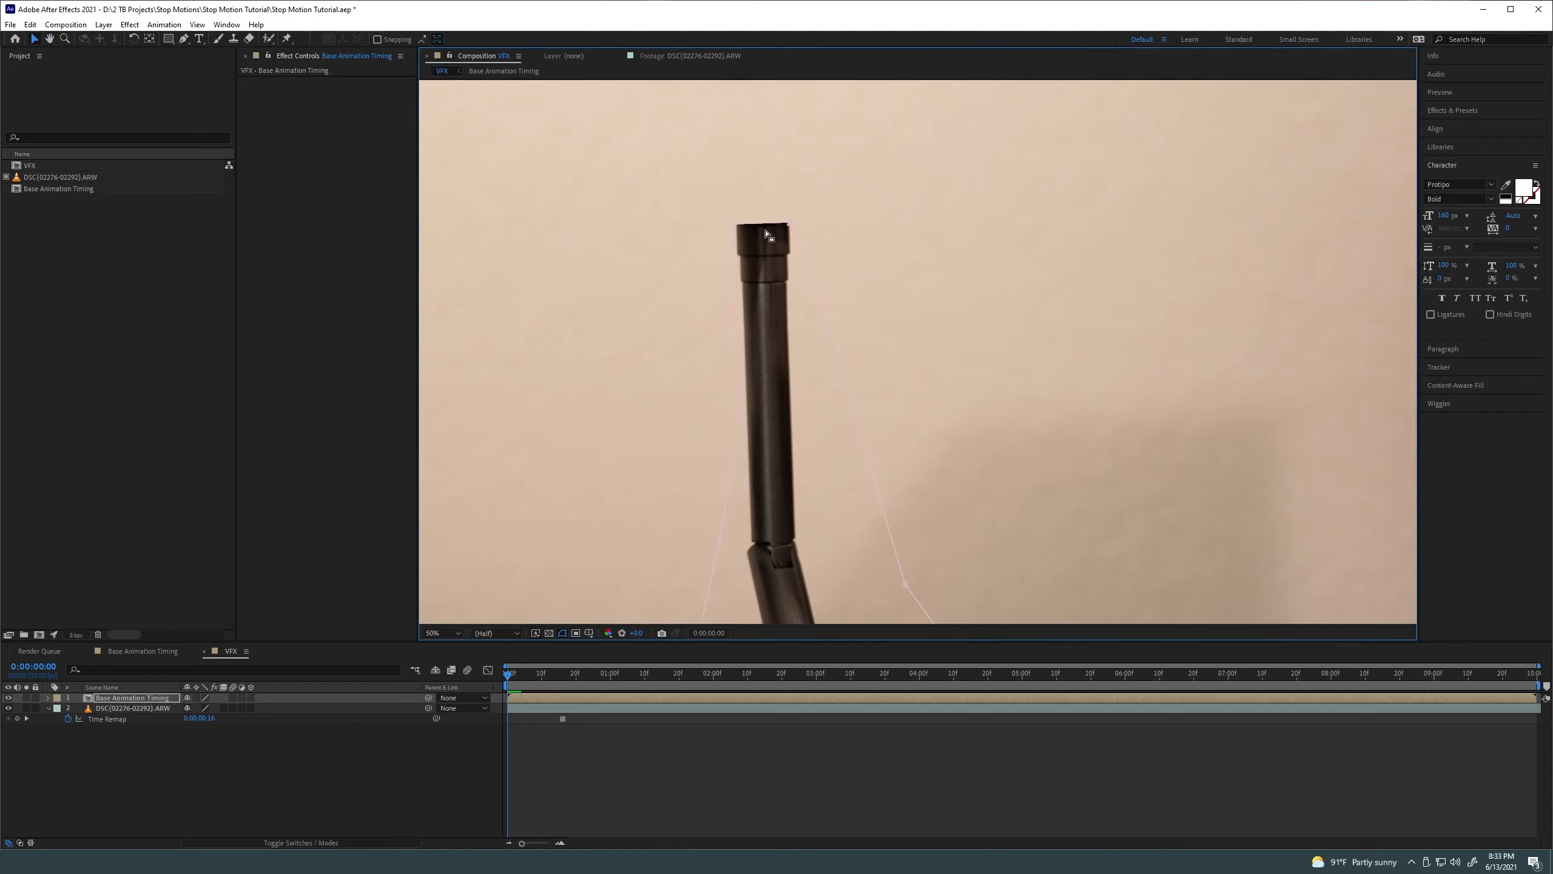
key("comma")
key("comma")
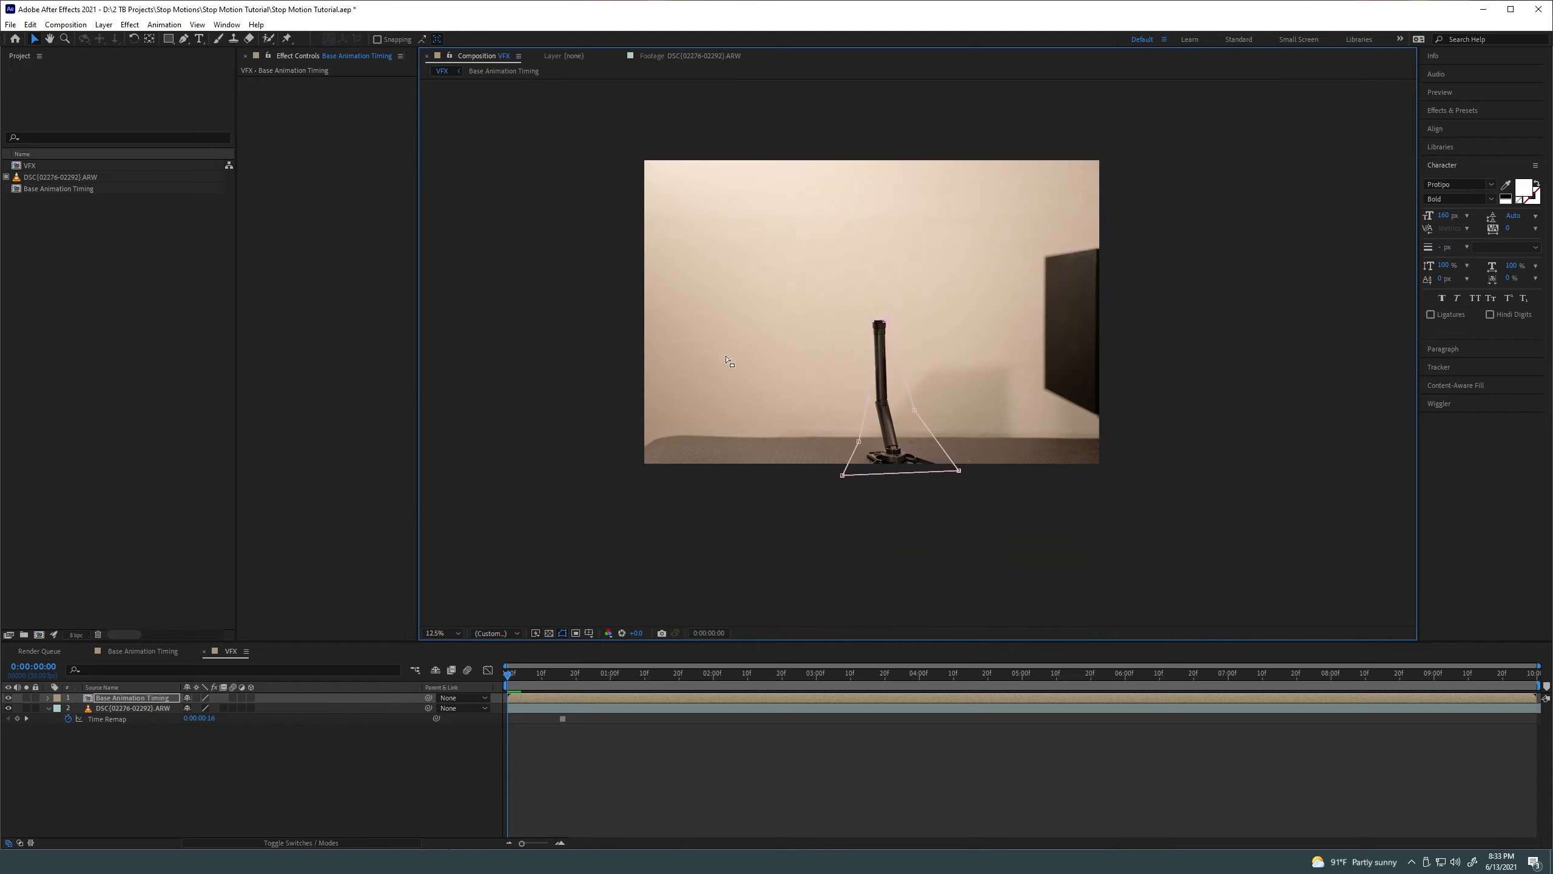
key("period")
key("period")
key("comma")
key("comma")
key("comma")
key("comma")
key("period")
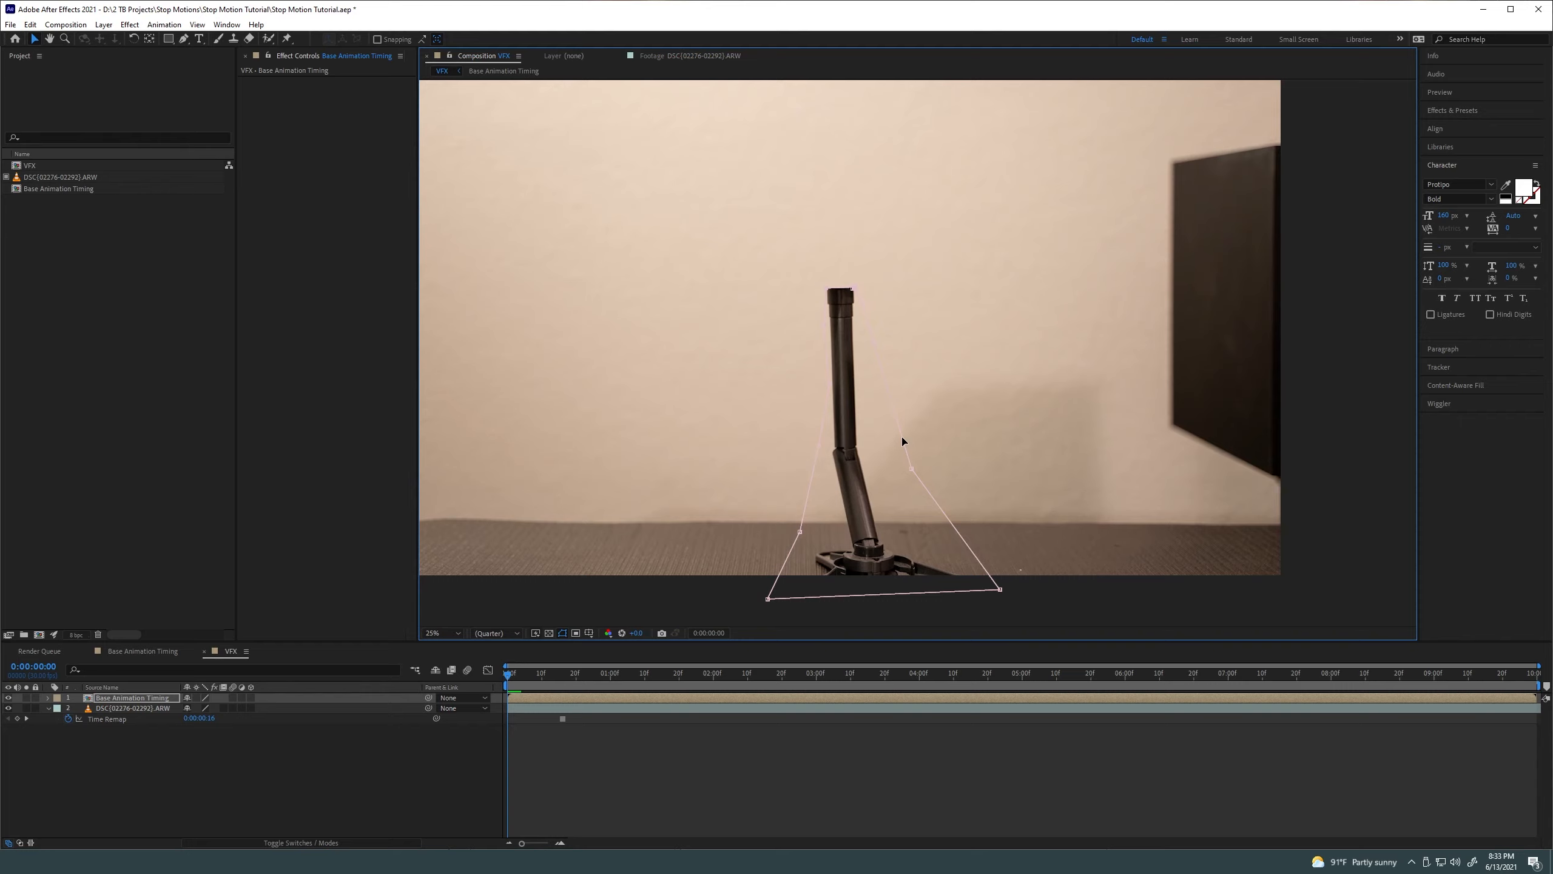
Reveal the mask properties of the Base Animation Timing layer and set Mask 1's mode to Subtract
left_click(131, 701)
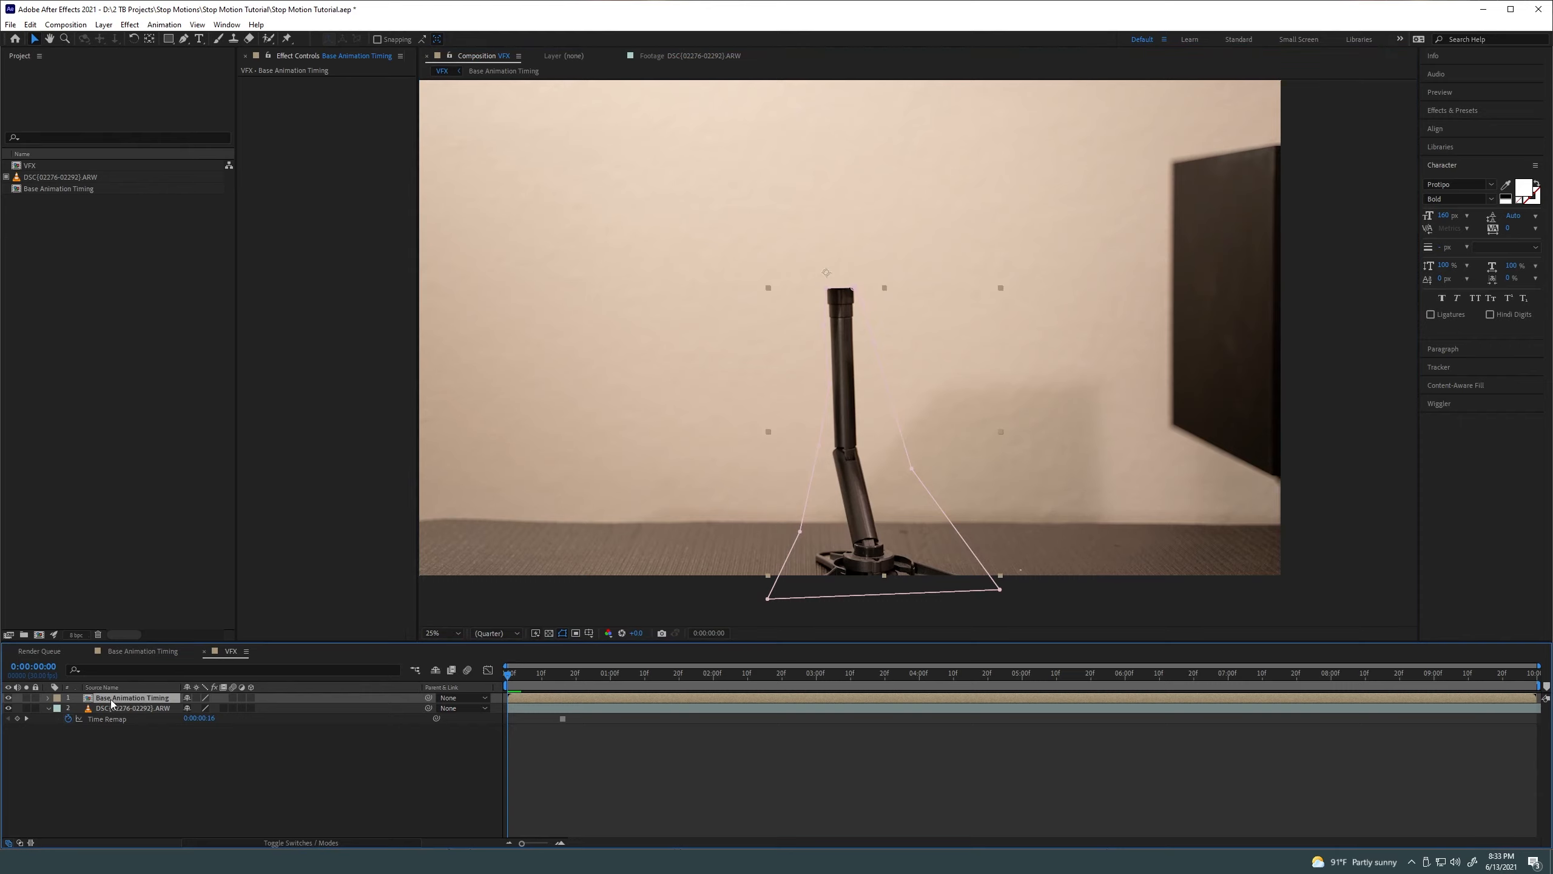
key("m")
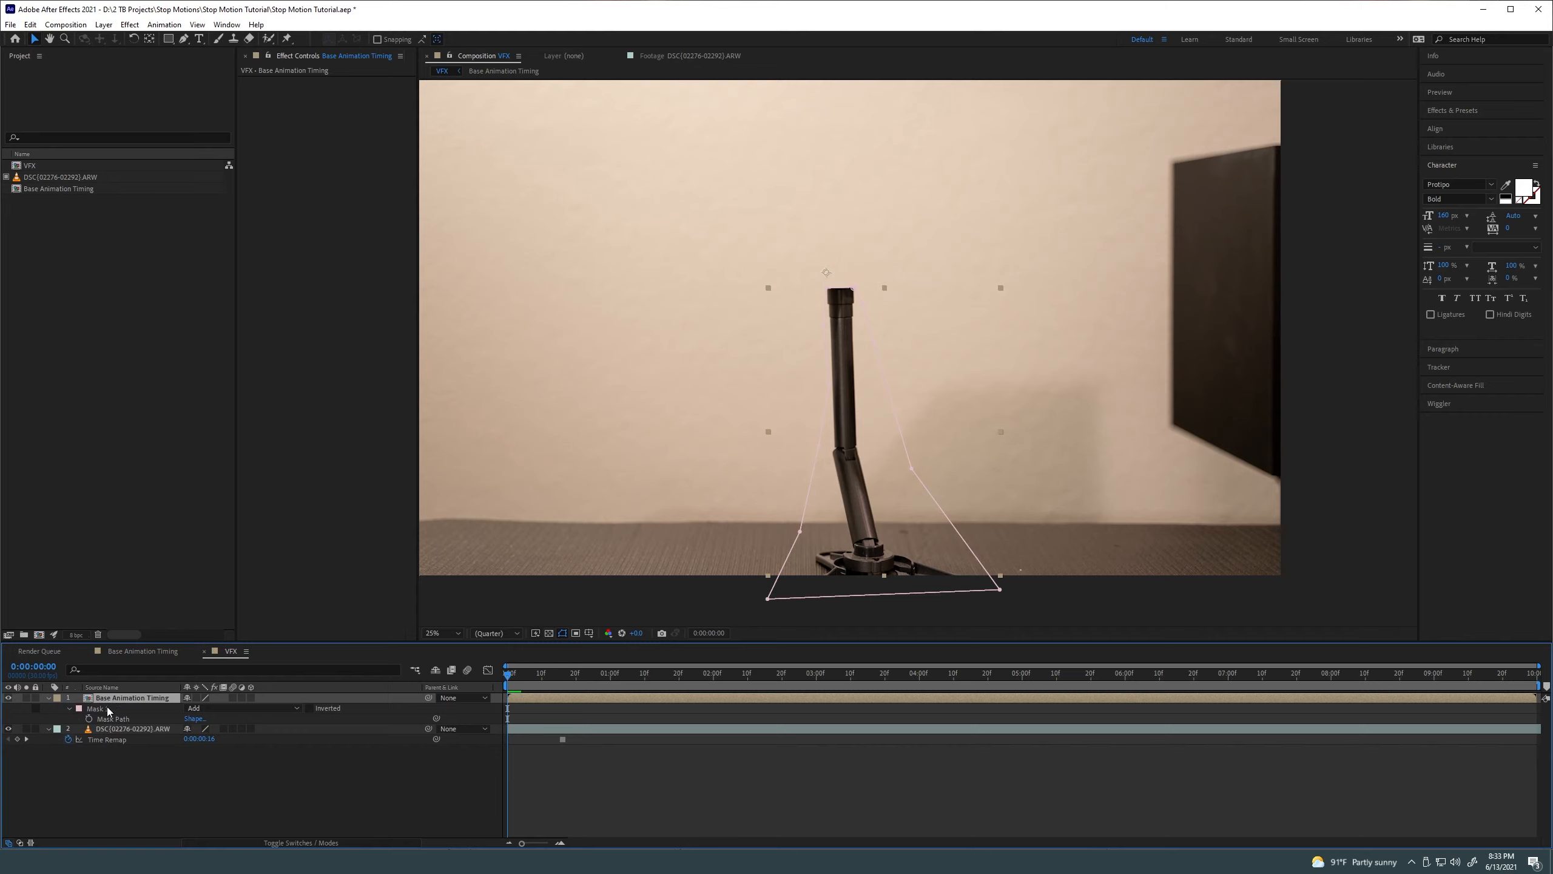
left_click(108, 709)
key("m")
key("m")
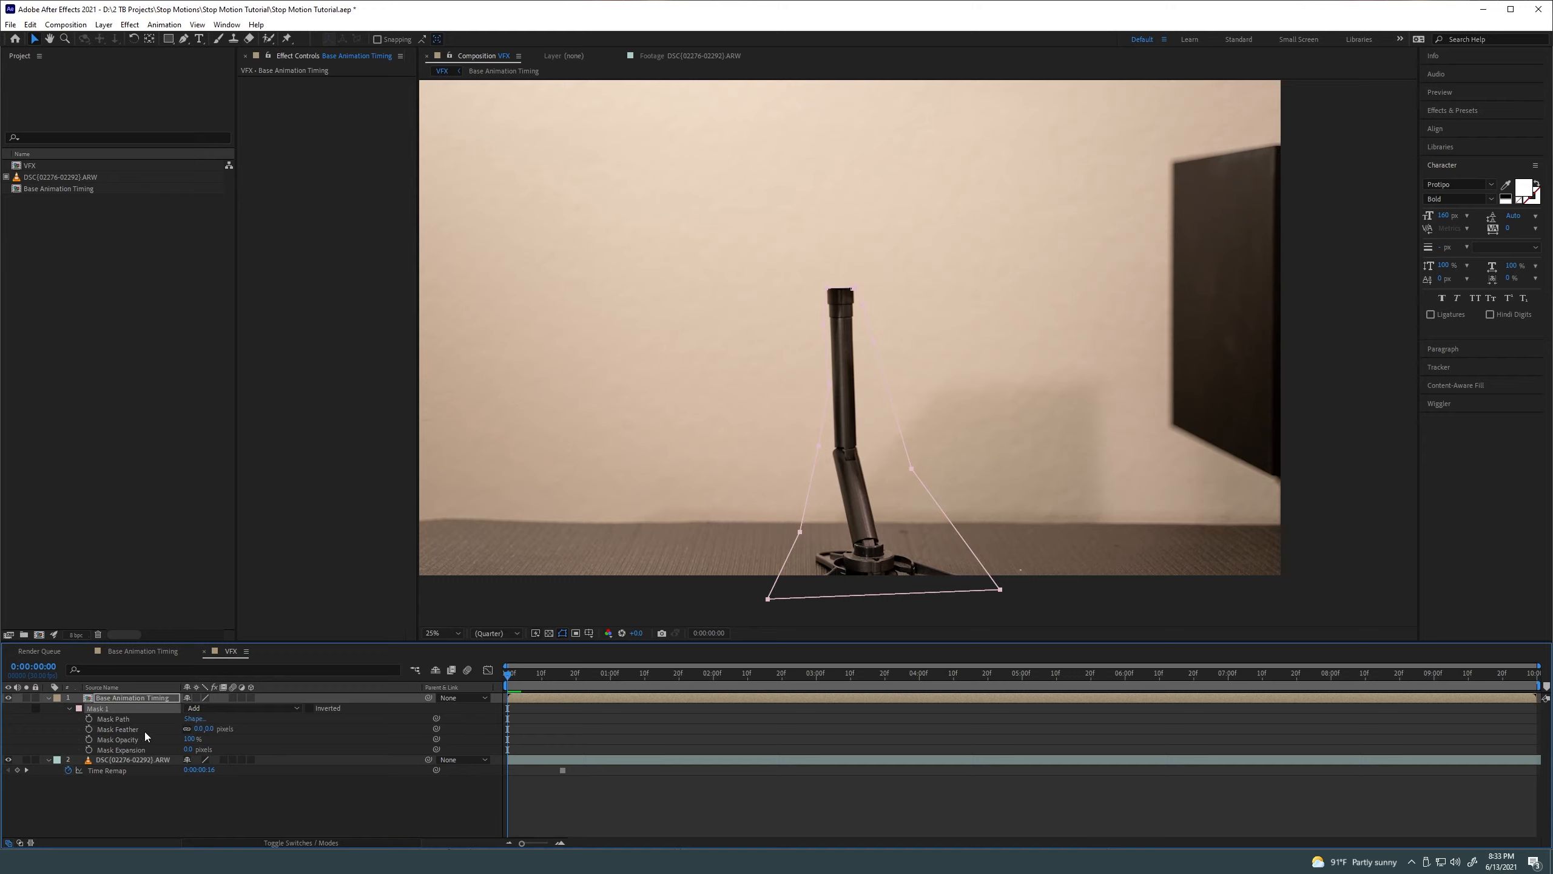
left_click(191, 709)
left_click(202, 747)
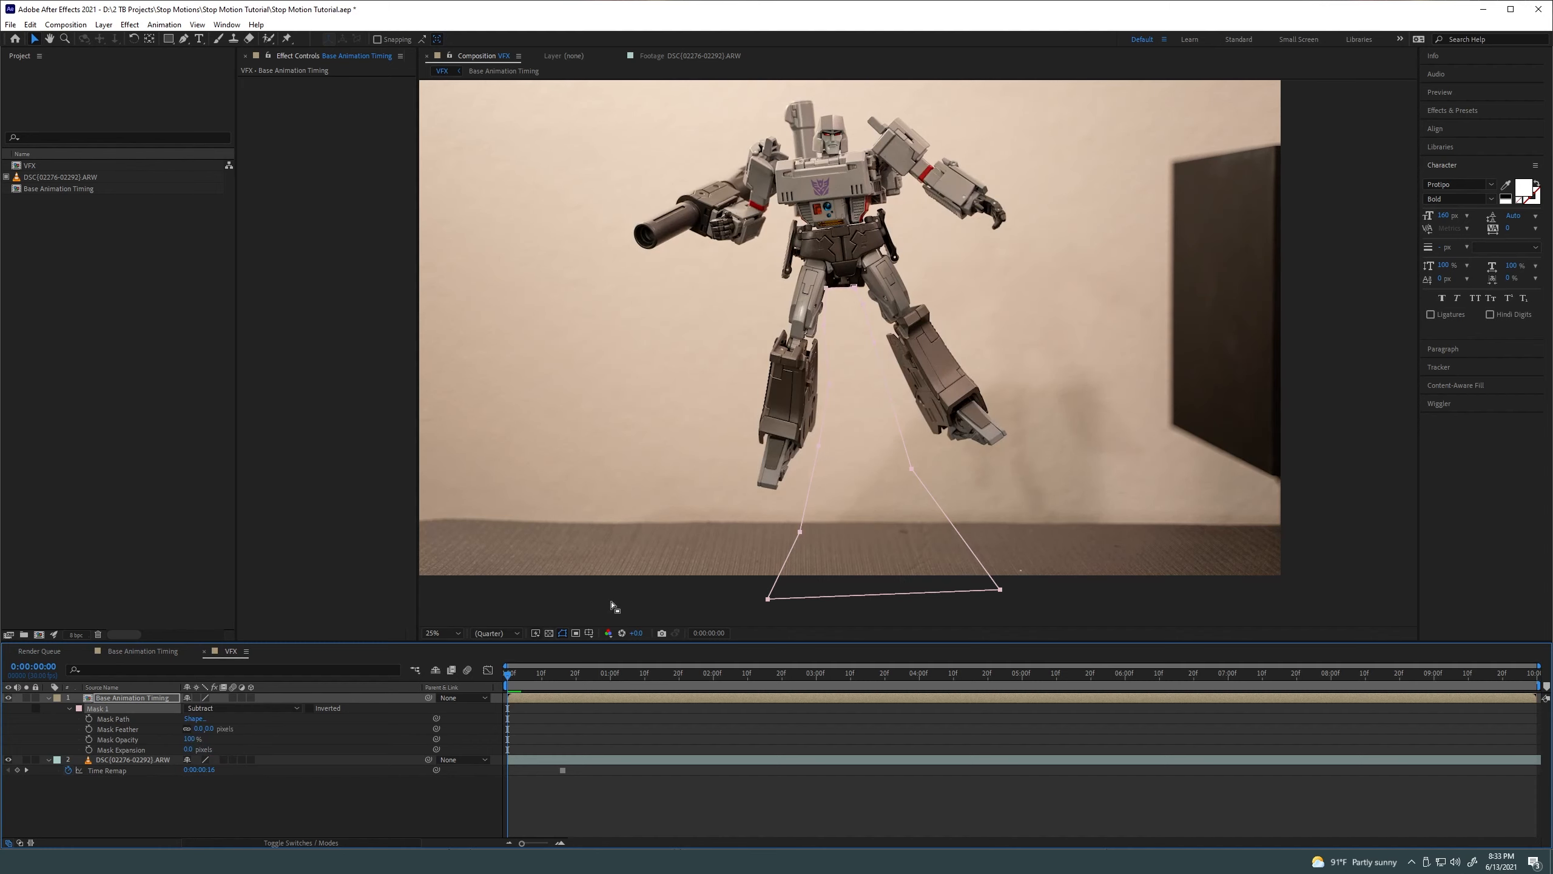
left_click(653, 737)
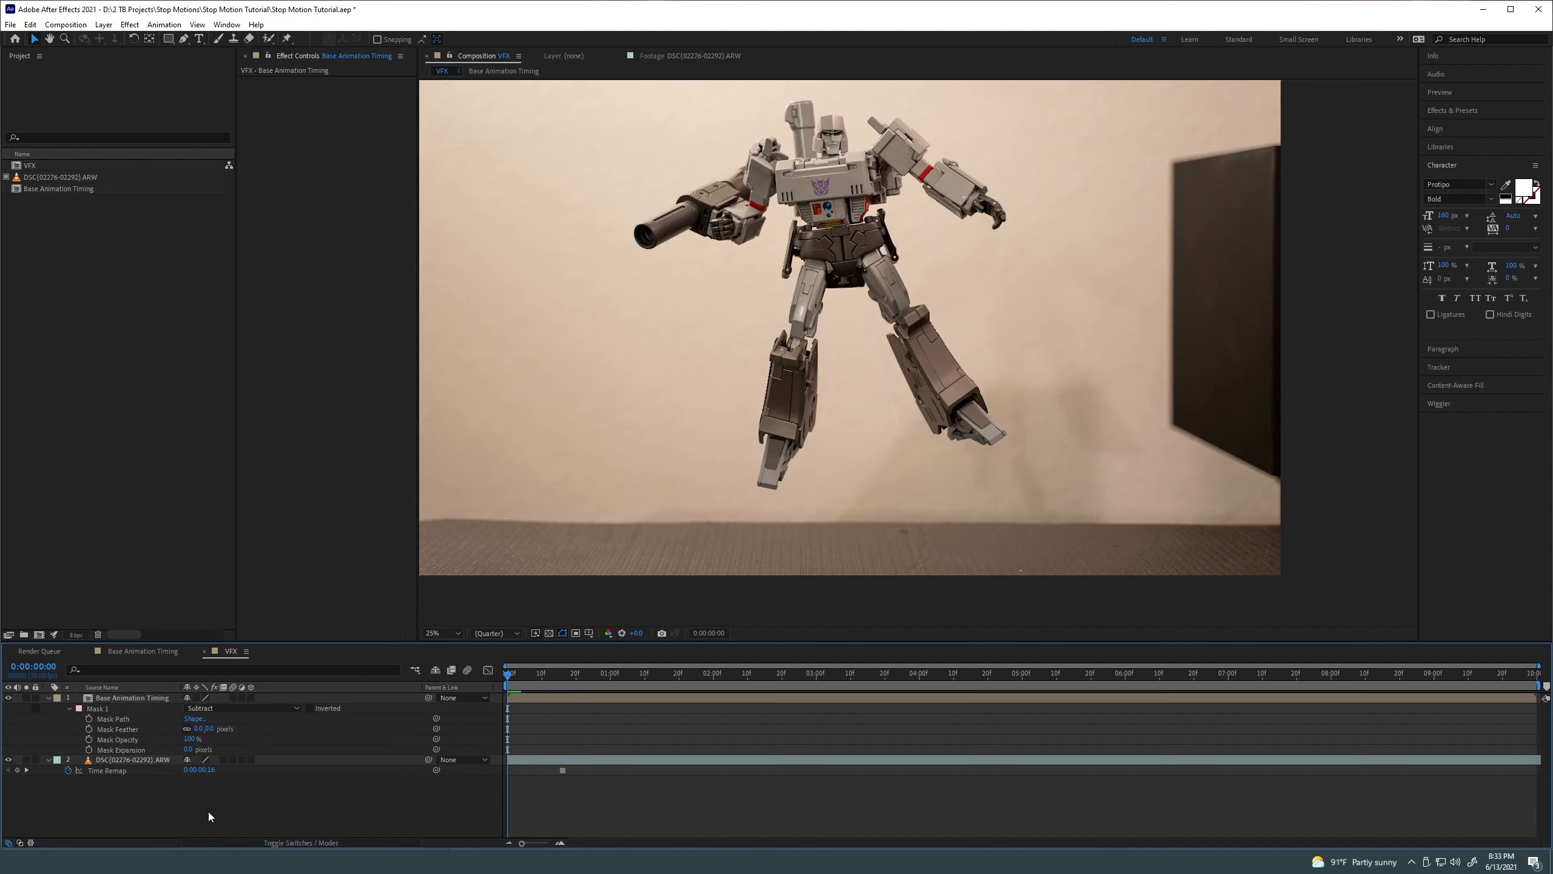
Toggle the frozen background layer's visibility to inspect the area cut out by the mask, leaving the layer visible
left_click(138, 761)
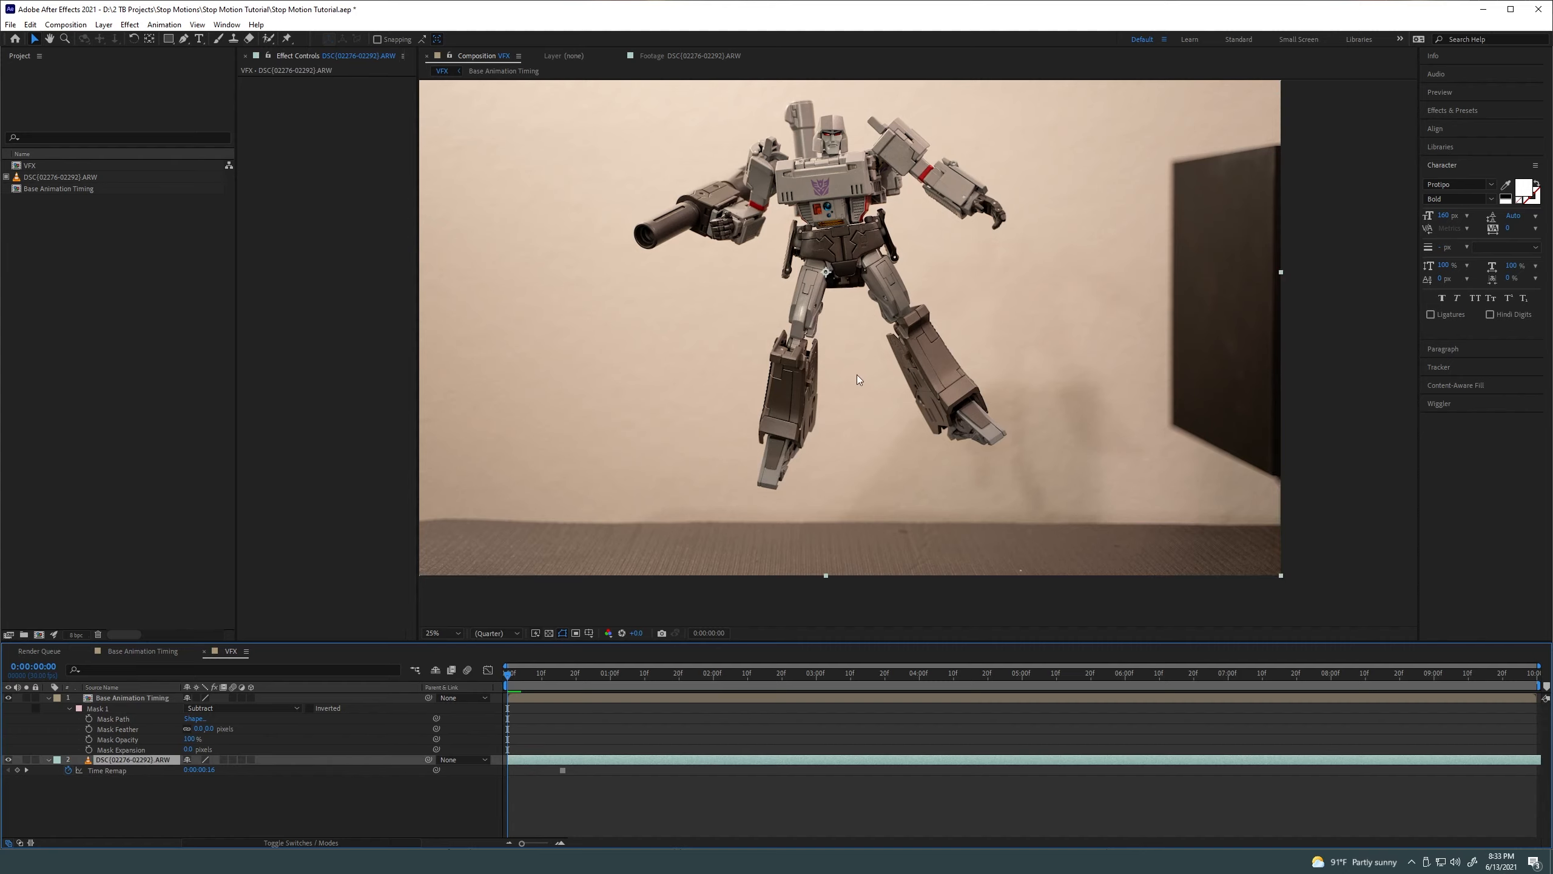
left_click(8, 760)
left_click(8, 760)
left_click(8, 760)
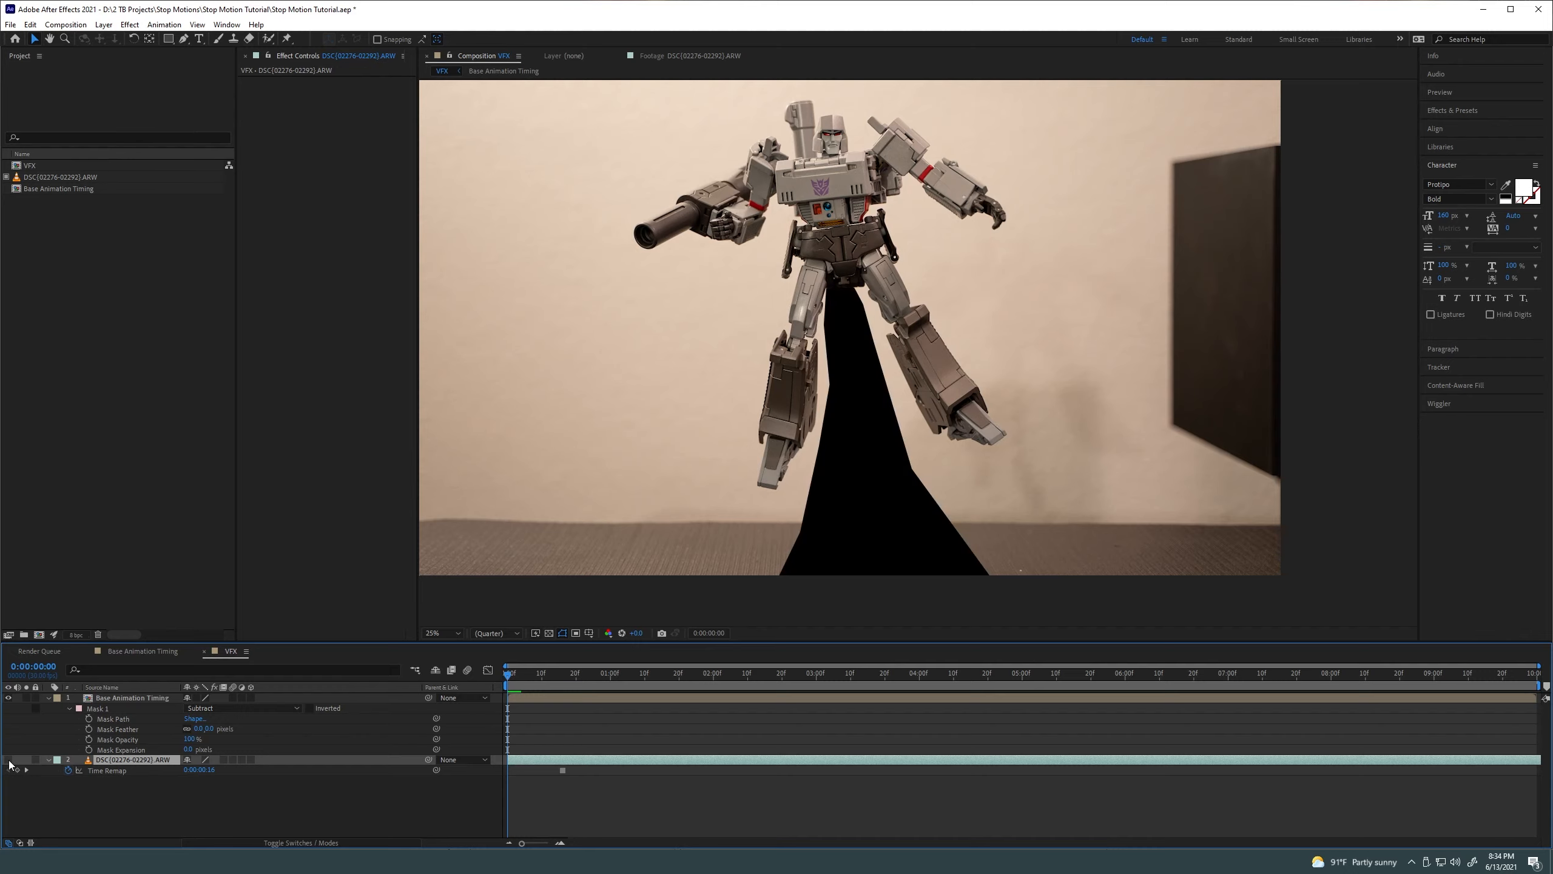
left_click(552, 631)
left_click(548, 634)
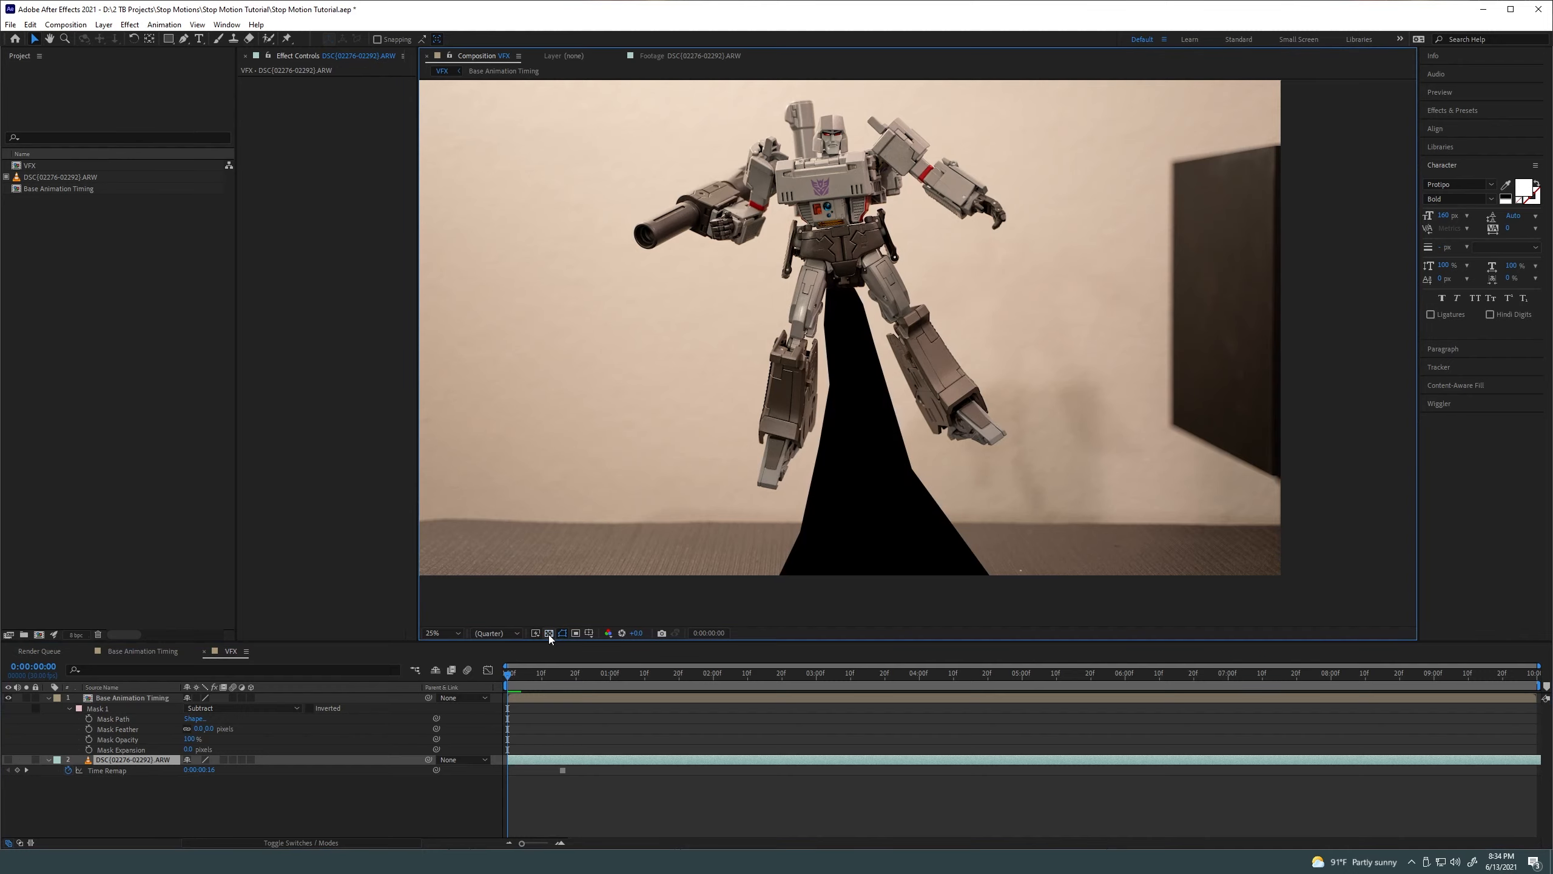
left_click(9, 760)
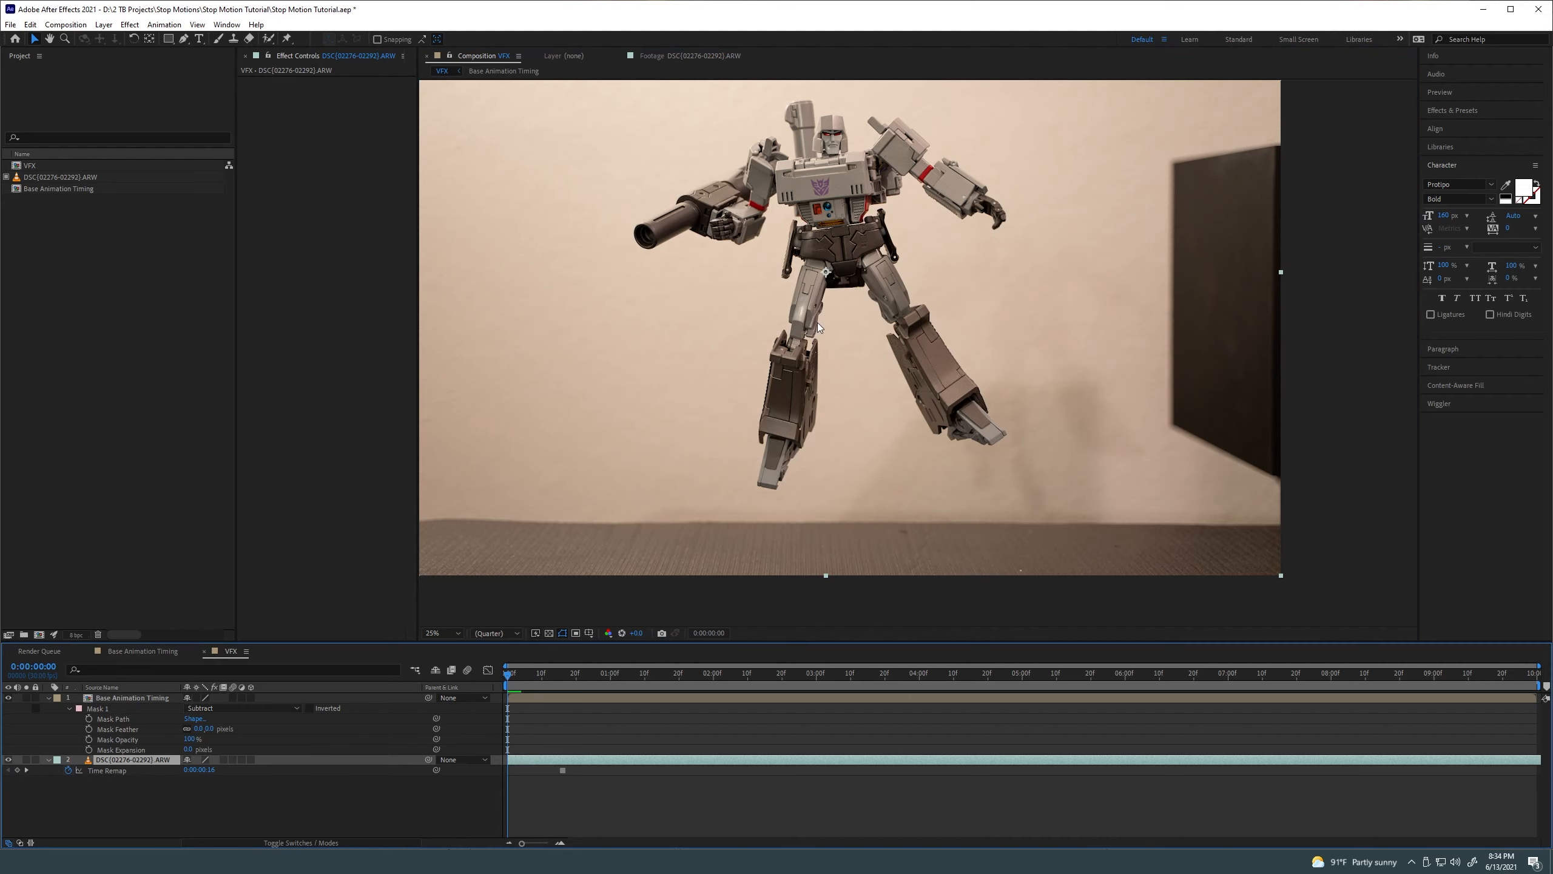
Scrub the VFX composition to 0:00:00:11 and examine the mask's fit beneath the figure's waist
scroll(1019, 419, "down", 1)
scroll(1019, 419, "up", 1)
mouse_move(522, 676)
left_mouse_down()
mouse_move(878, 690)
mouse_move(505, 695)
mouse_move(568, 693)
mouse_move(545, 693)
left_mouse_up()
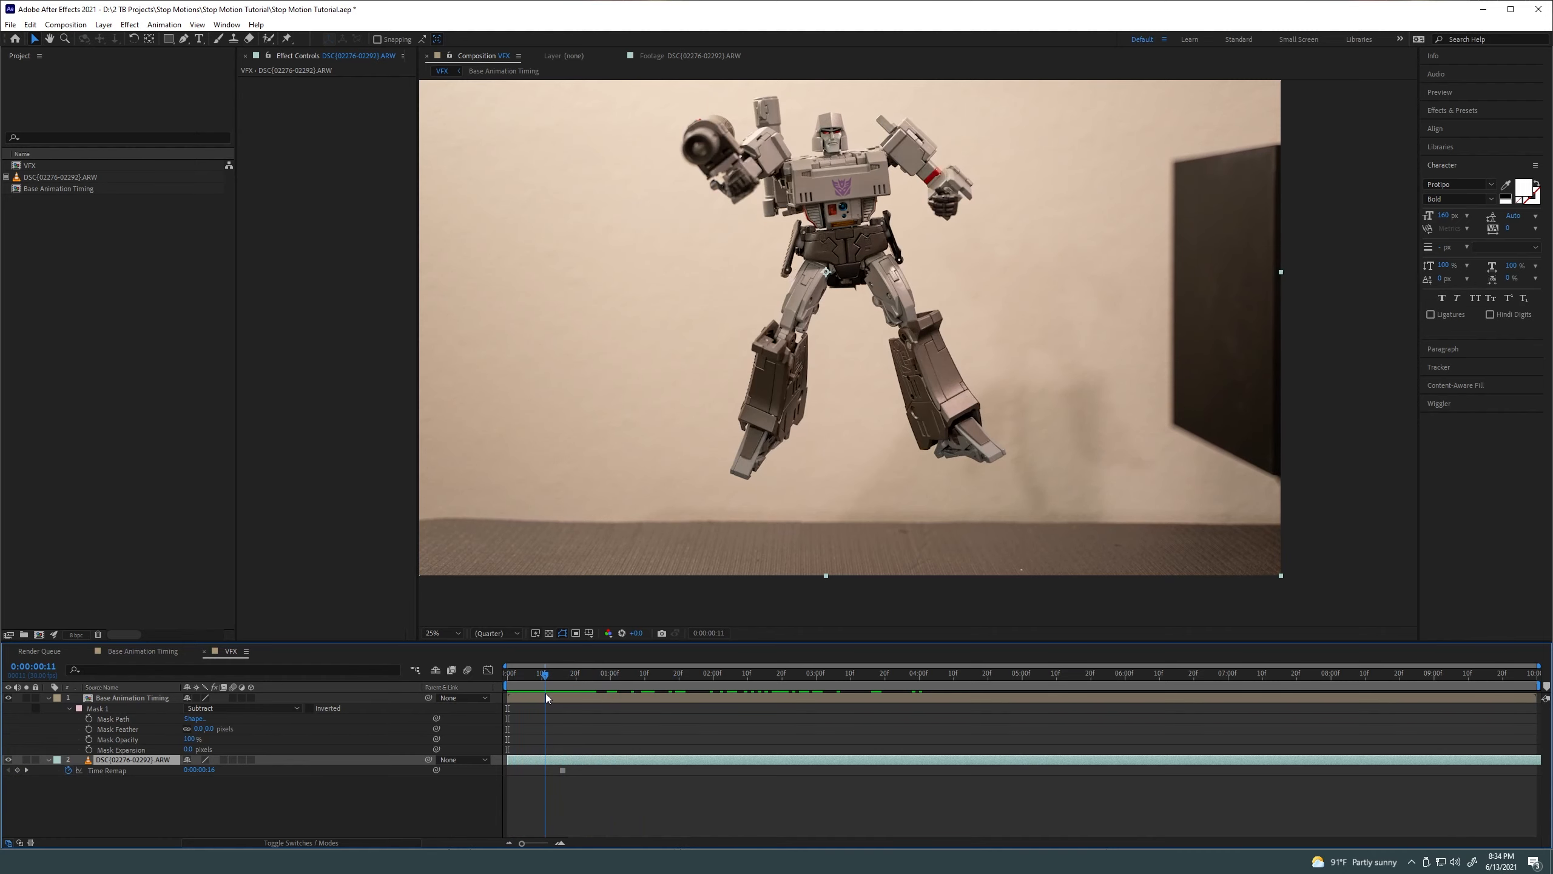
scroll(816, 298, "up", 1)
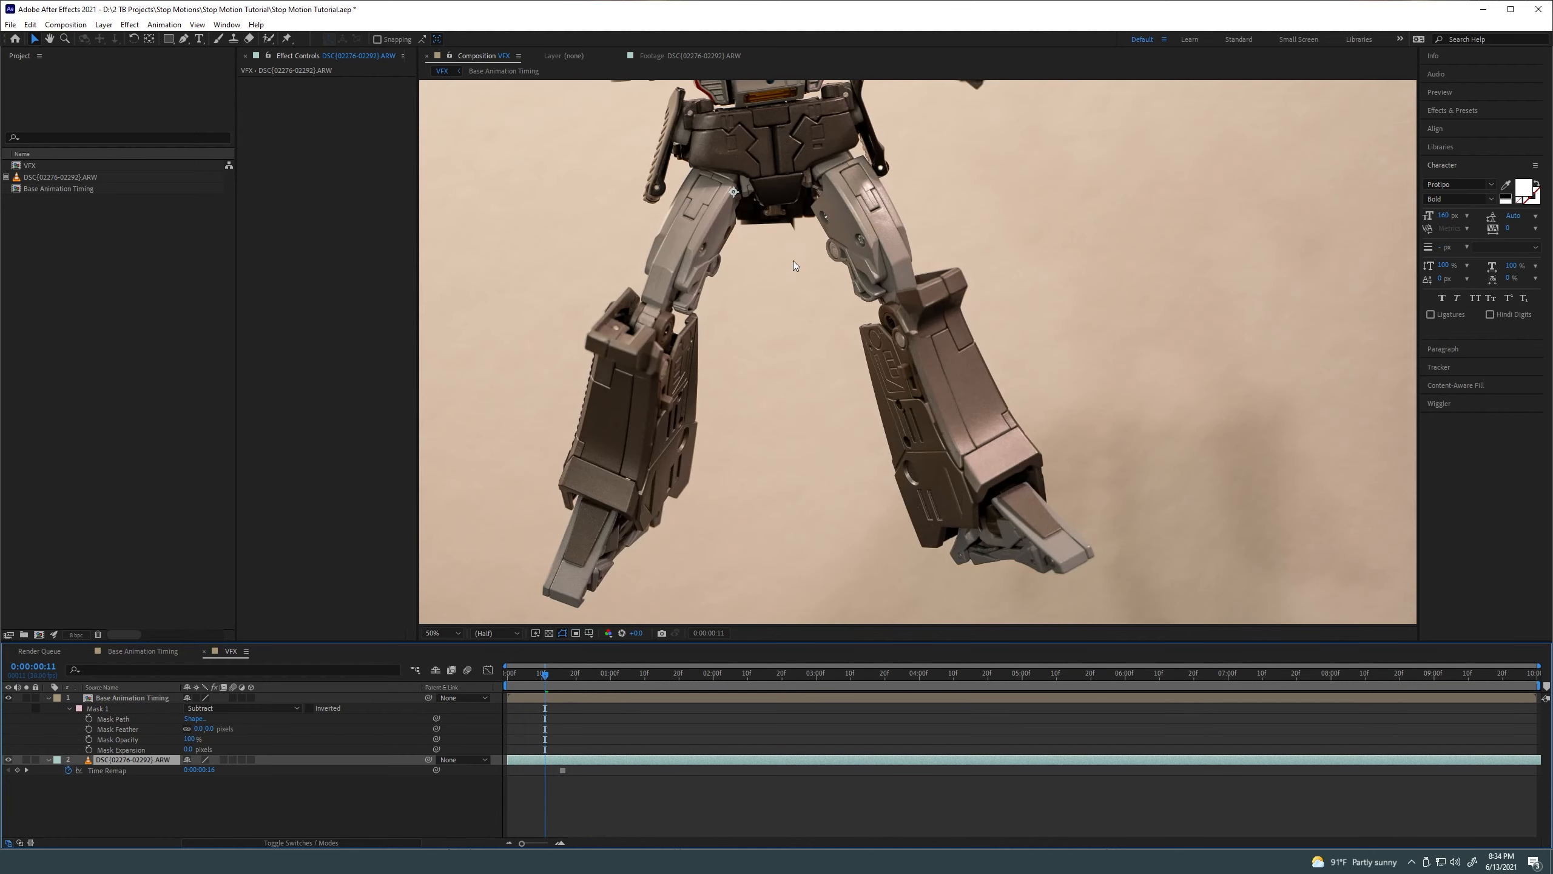
Return to the start of the composition and change Mask 1's outline color to a saturated blue
left_click_drag(794, 261, 789, 315)
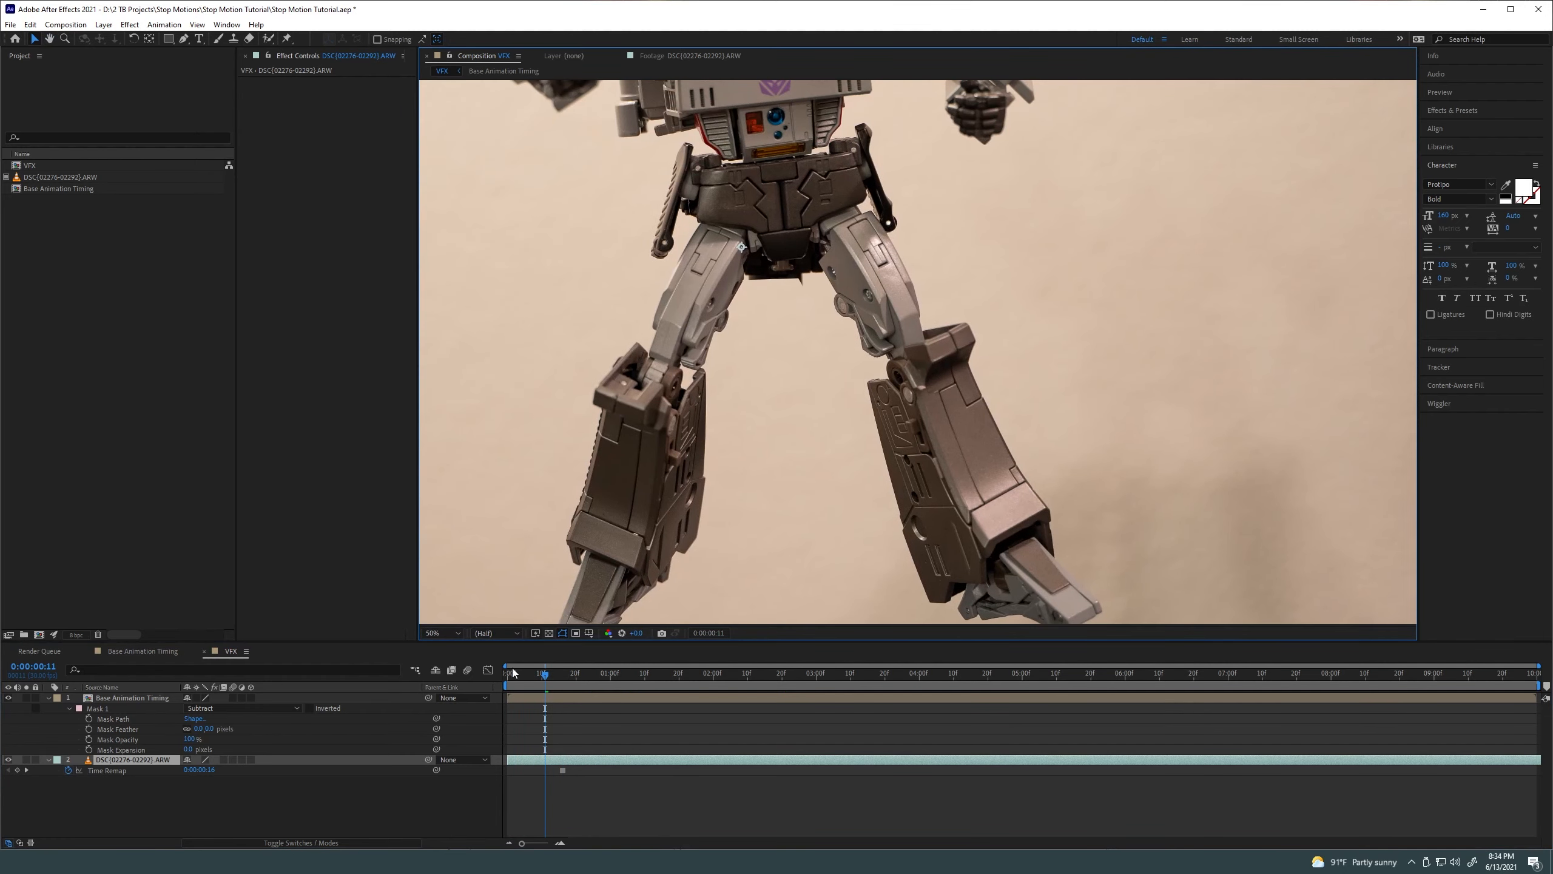
left_click_drag(512, 671, 503, 685)
left_click(534, 702)
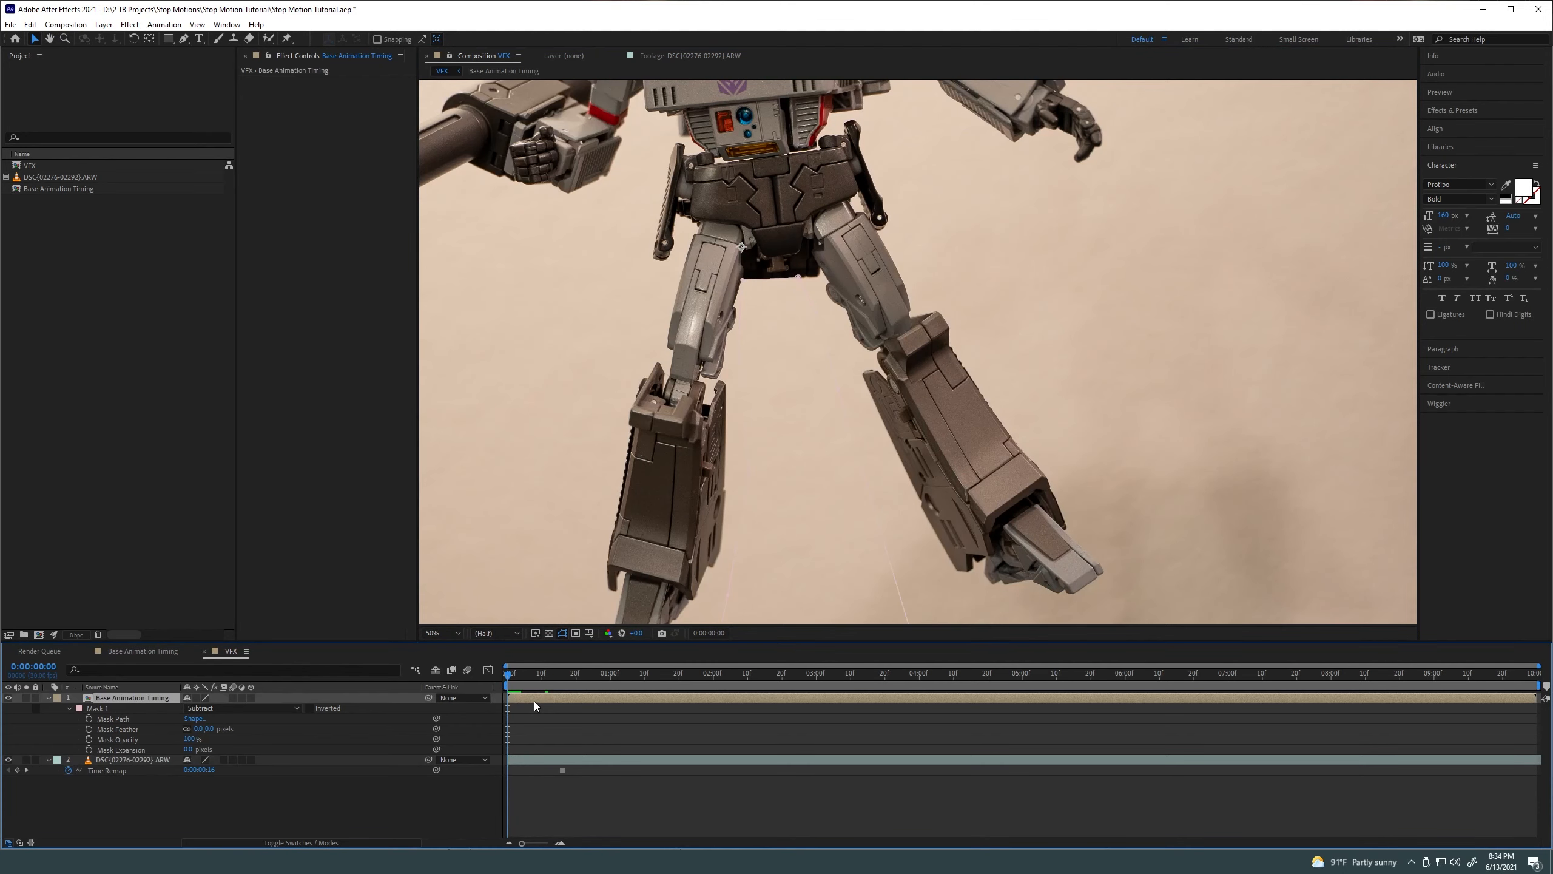
left_click(111, 711)
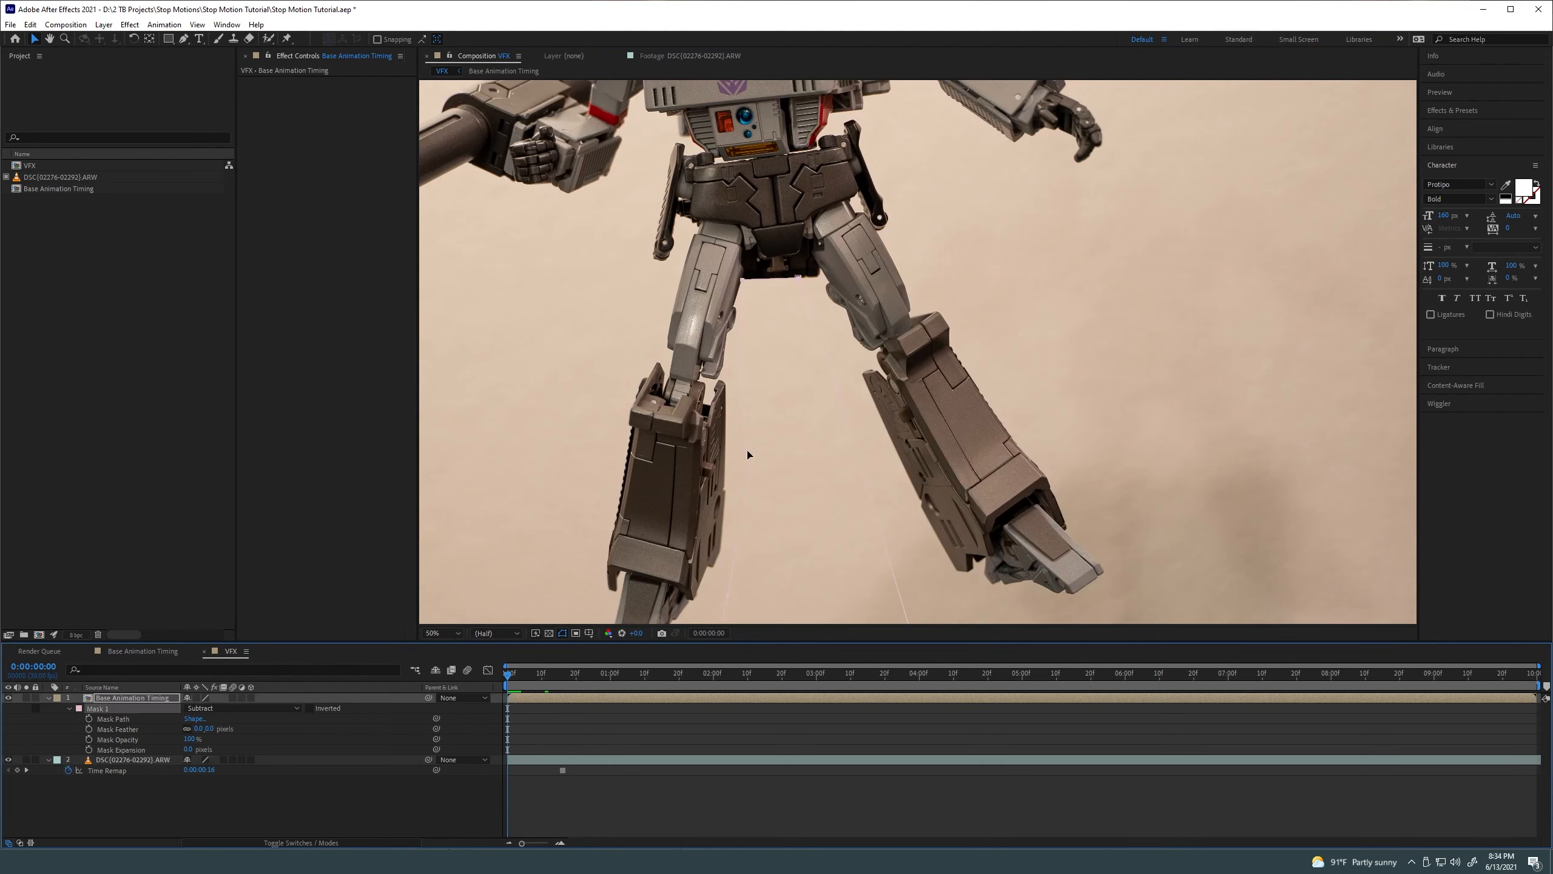
left_click(79, 709)
left_click(801, 404)
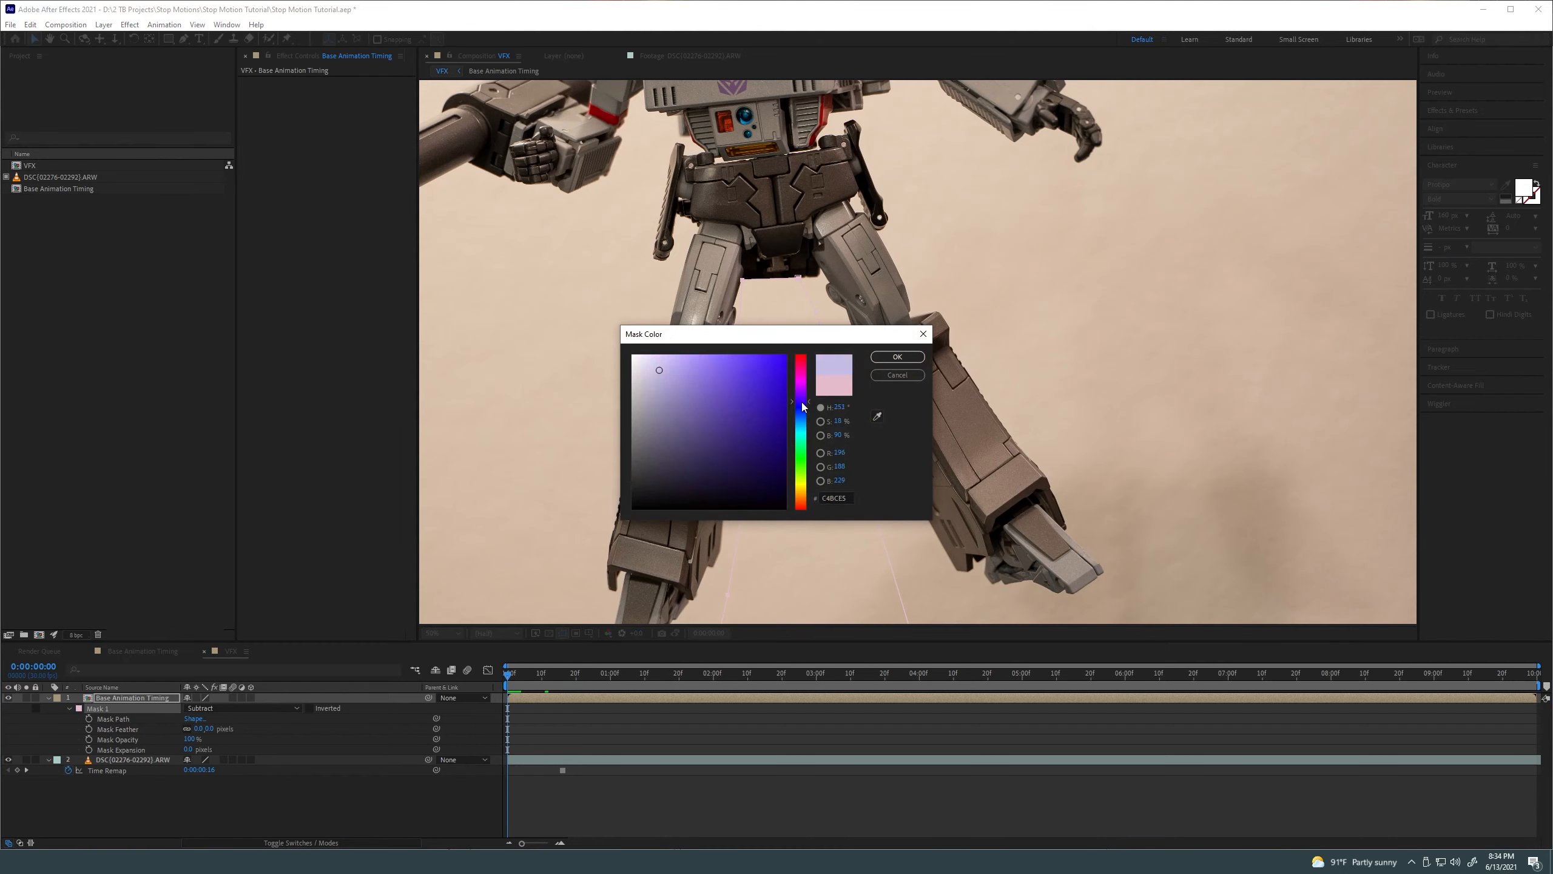
left_click(786, 356)
left_click(897, 357)
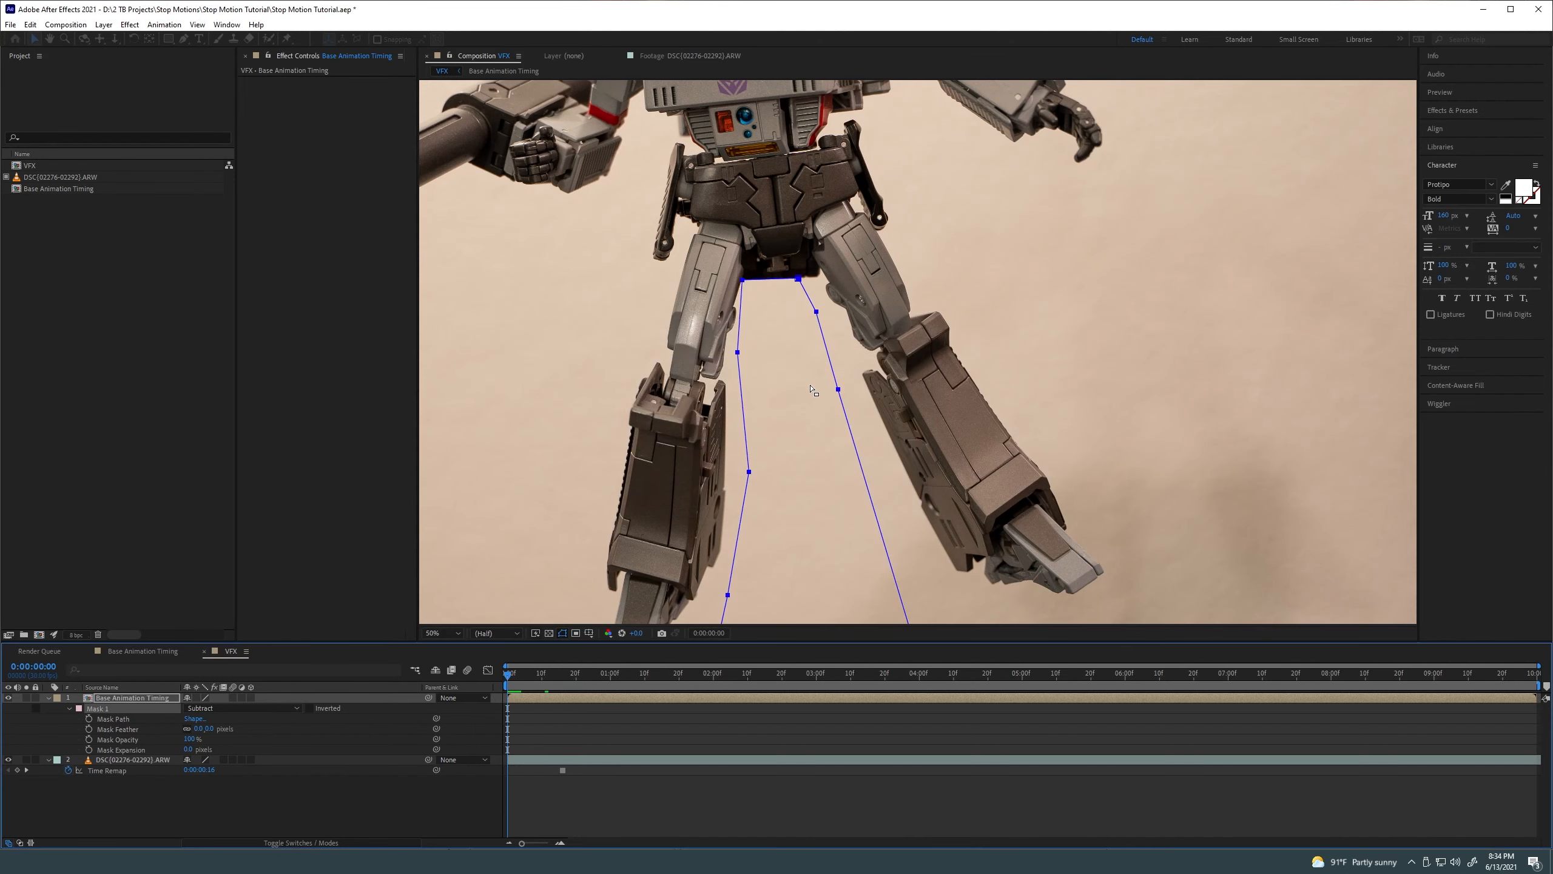
Widen the top of Mask 1 at the first frame by moving its upper-right points outward beneath the figure's waist
left_click_drag(721, 570, 748, 479)
key("v")
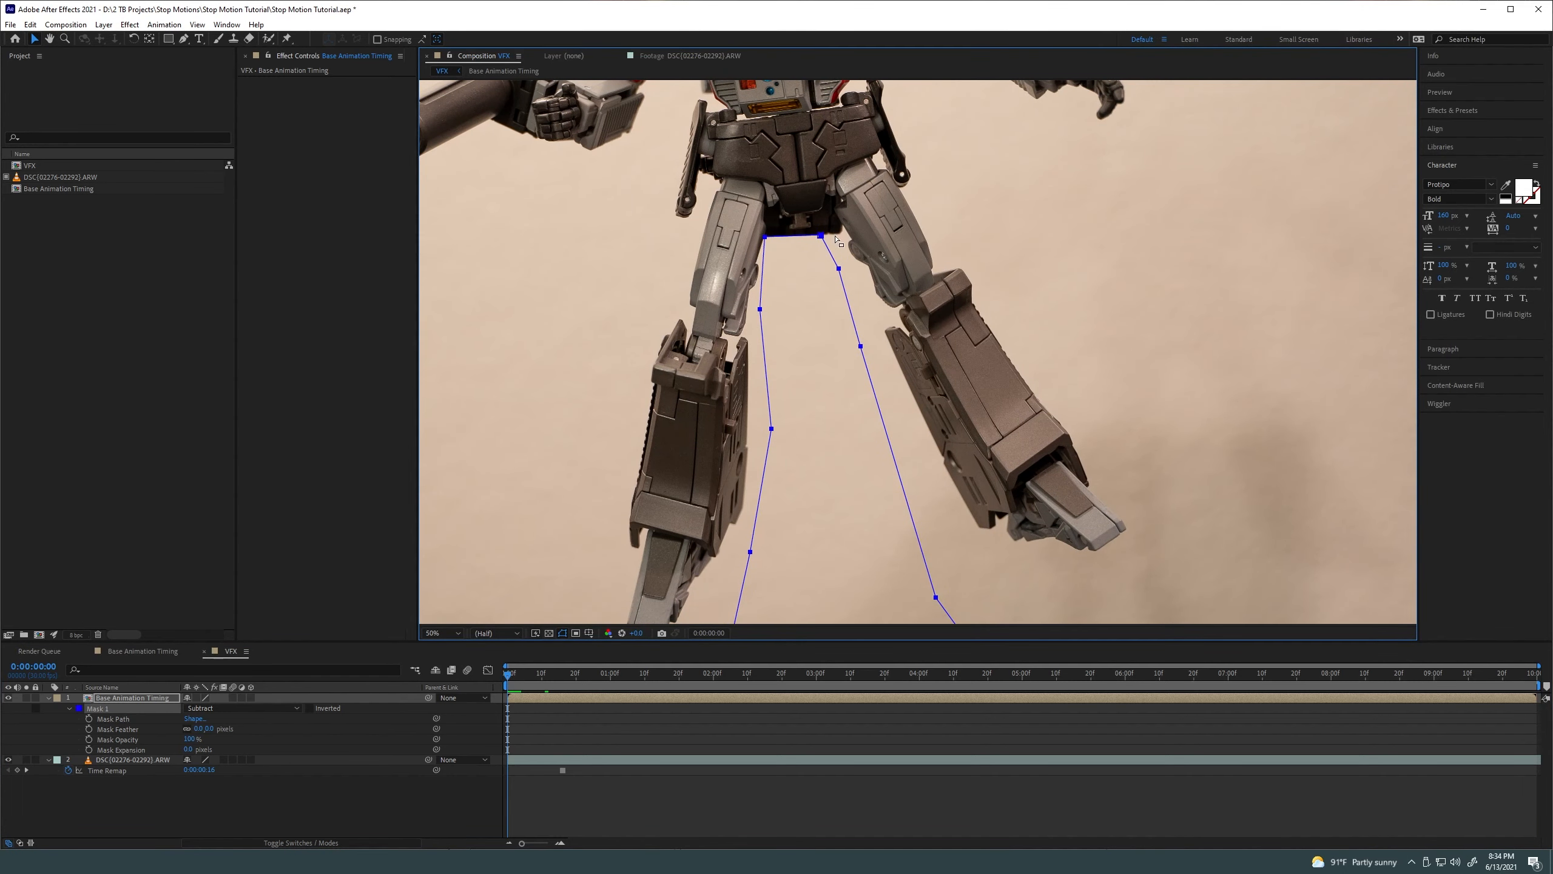
left_click_drag(821, 236, 846, 267)
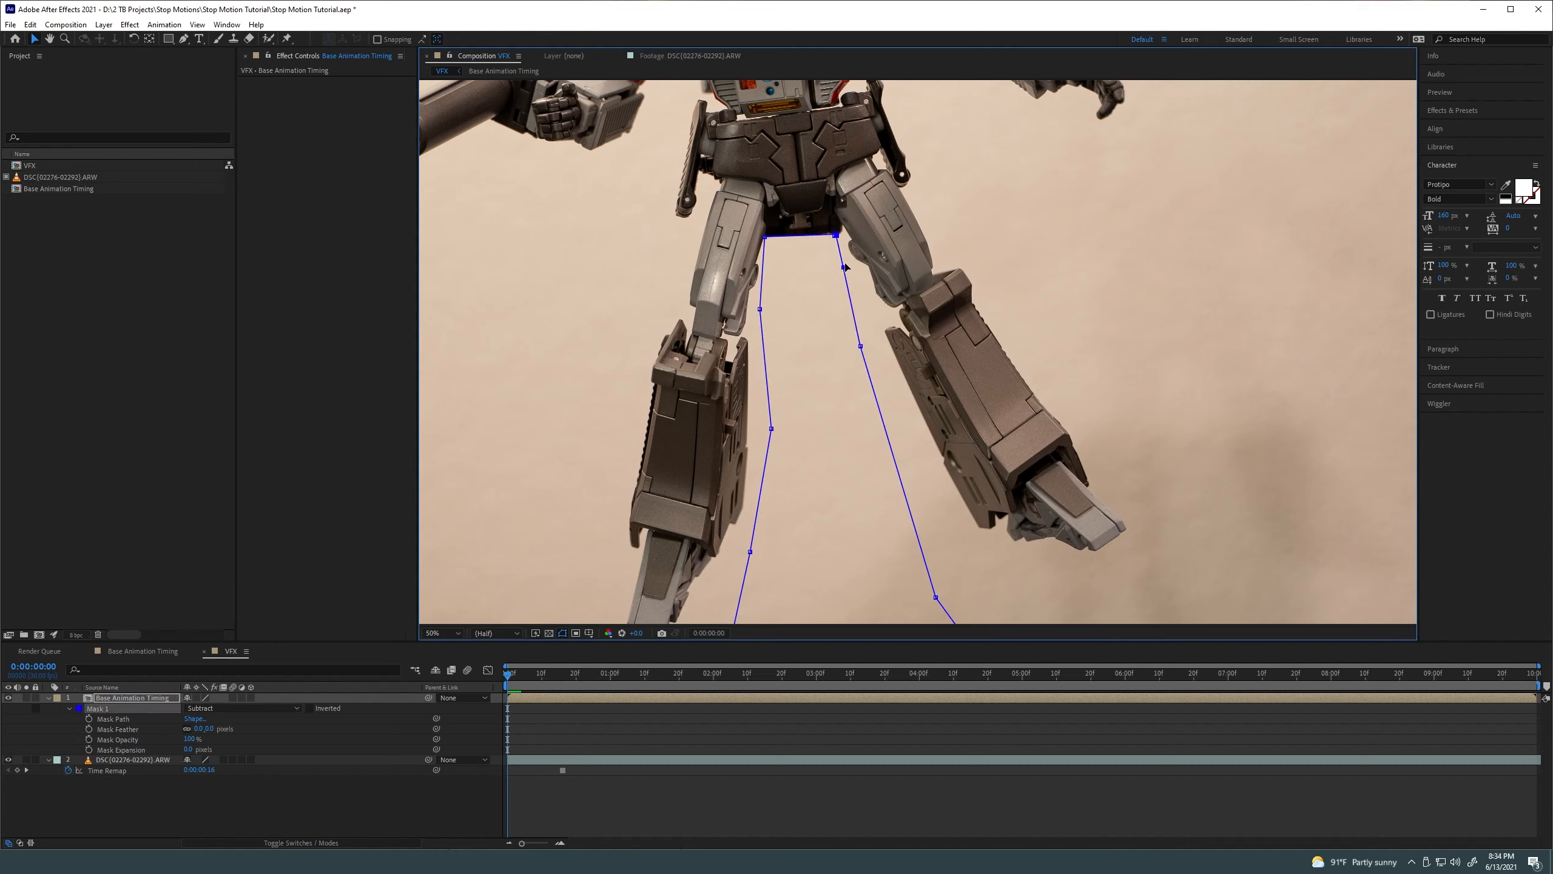
Compare the mask's fit across frames 0:00:00:09 to 0:00:00:11, hiding and showing the mask outline
mouse_move(518, 682)
left_mouse_down()
mouse_move(912, 698)
mouse_move(854, 716)
mouse_move(582, 702)
mouse_move(521, 714)
mouse_move(552, 697)
mouse_move(516, 697)
mouse_move(544, 697)
left_mouse_up()
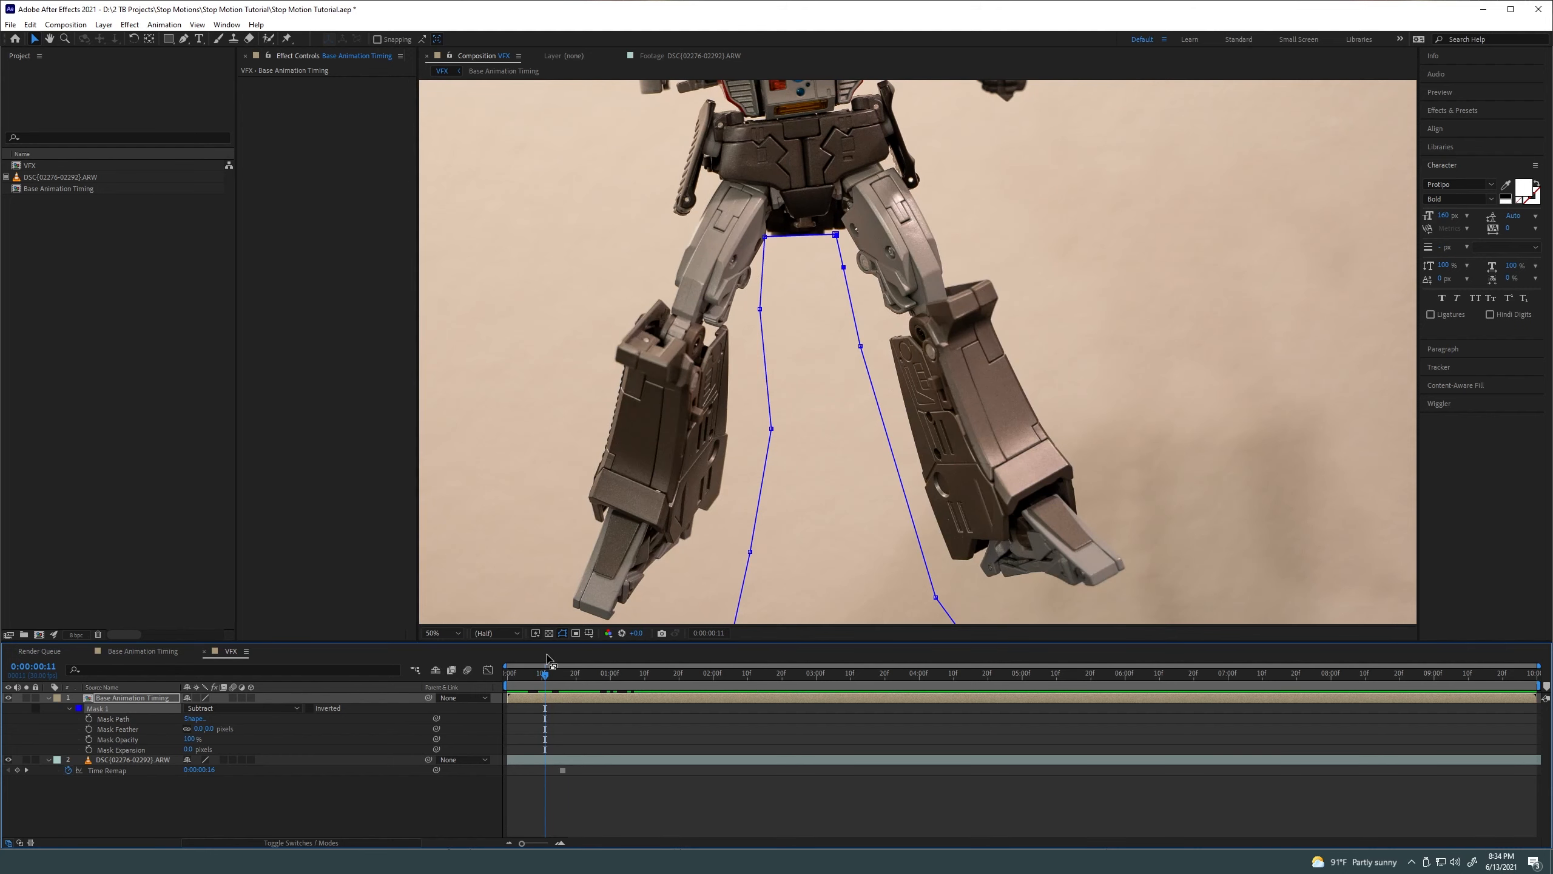
key("Page_Up")
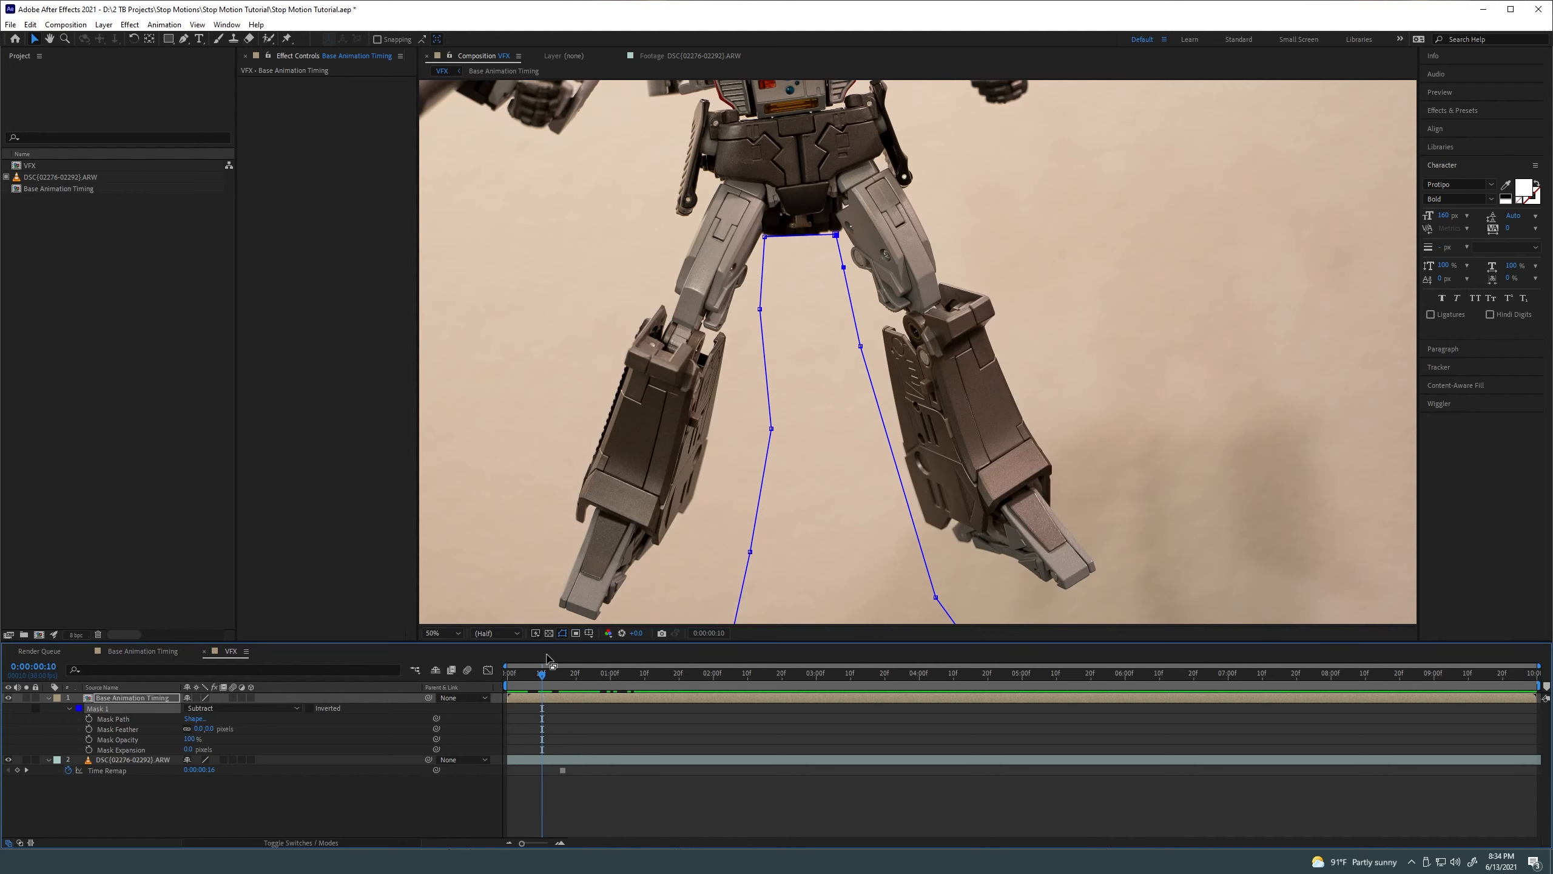
key("Page_Up")
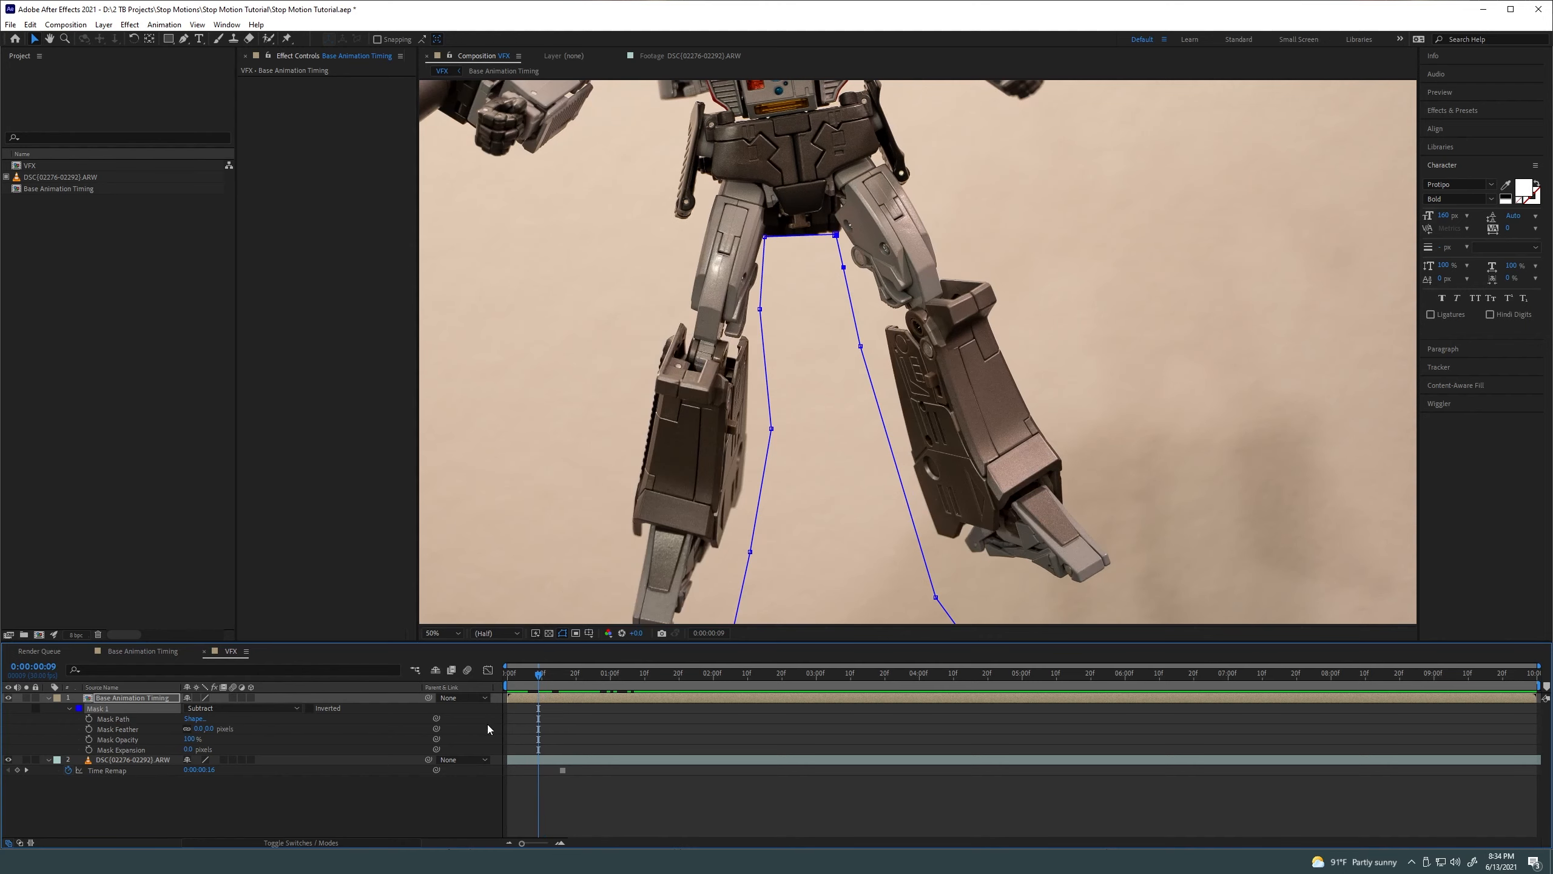
key("Page_Down")
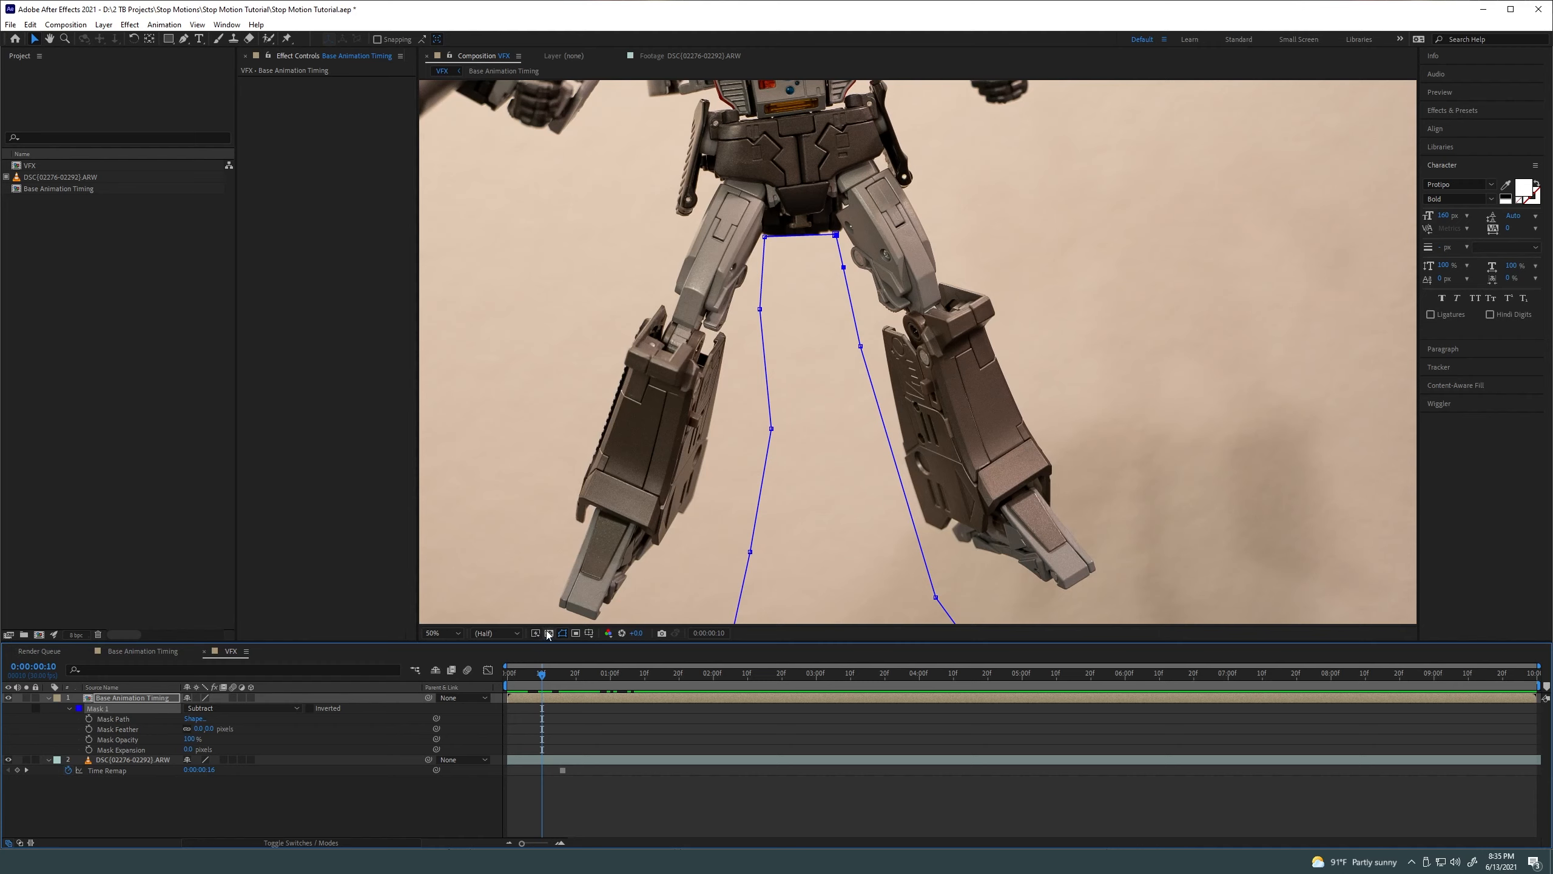
key("Page_Up")
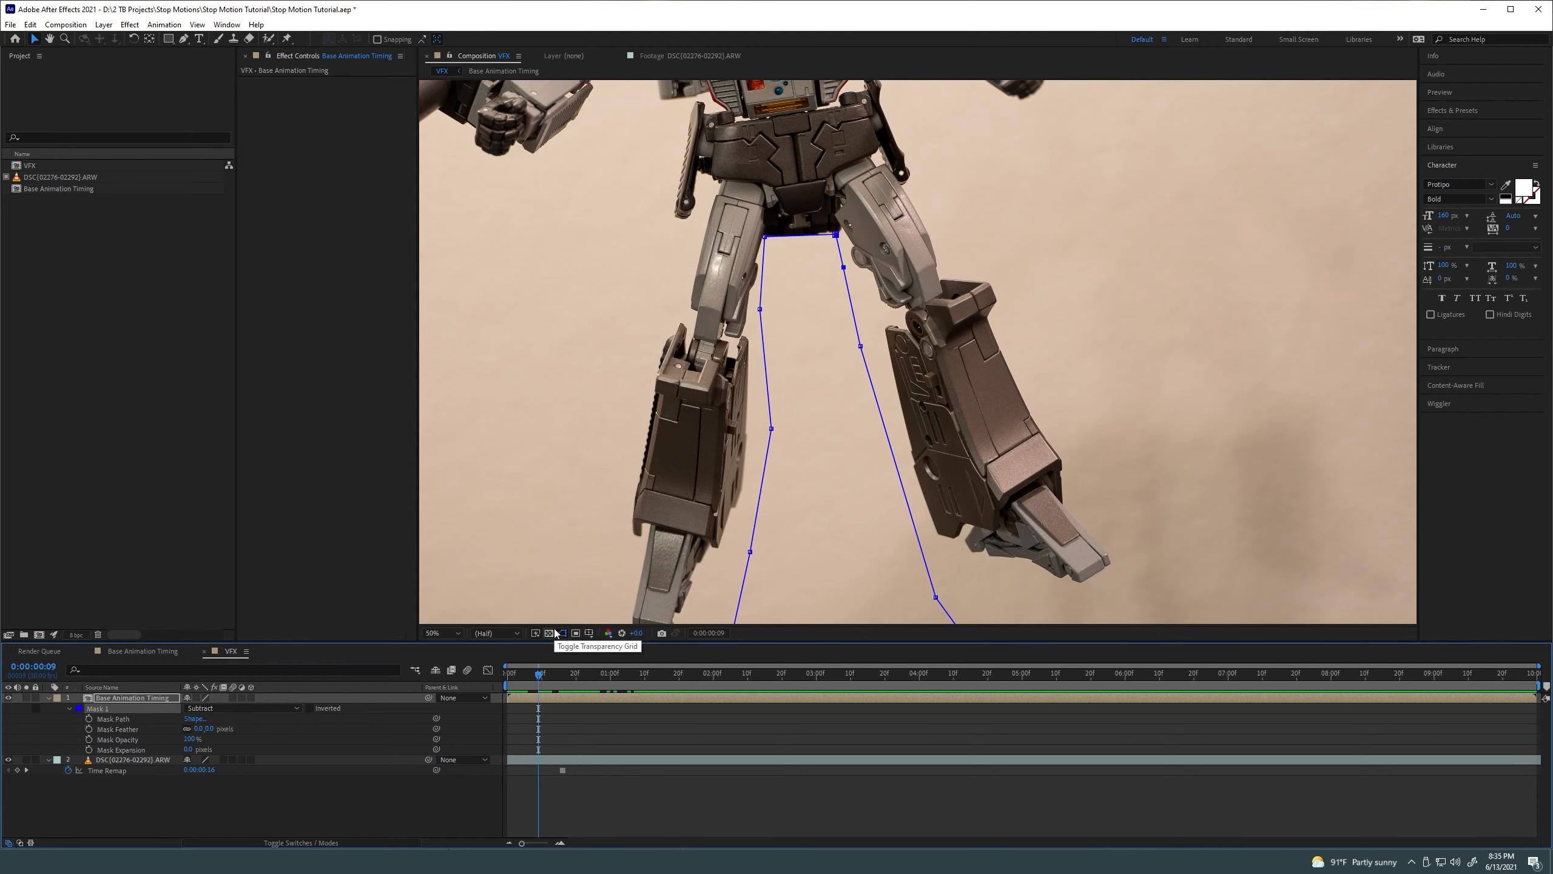
left_click(564, 635)
left_click(562, 634)
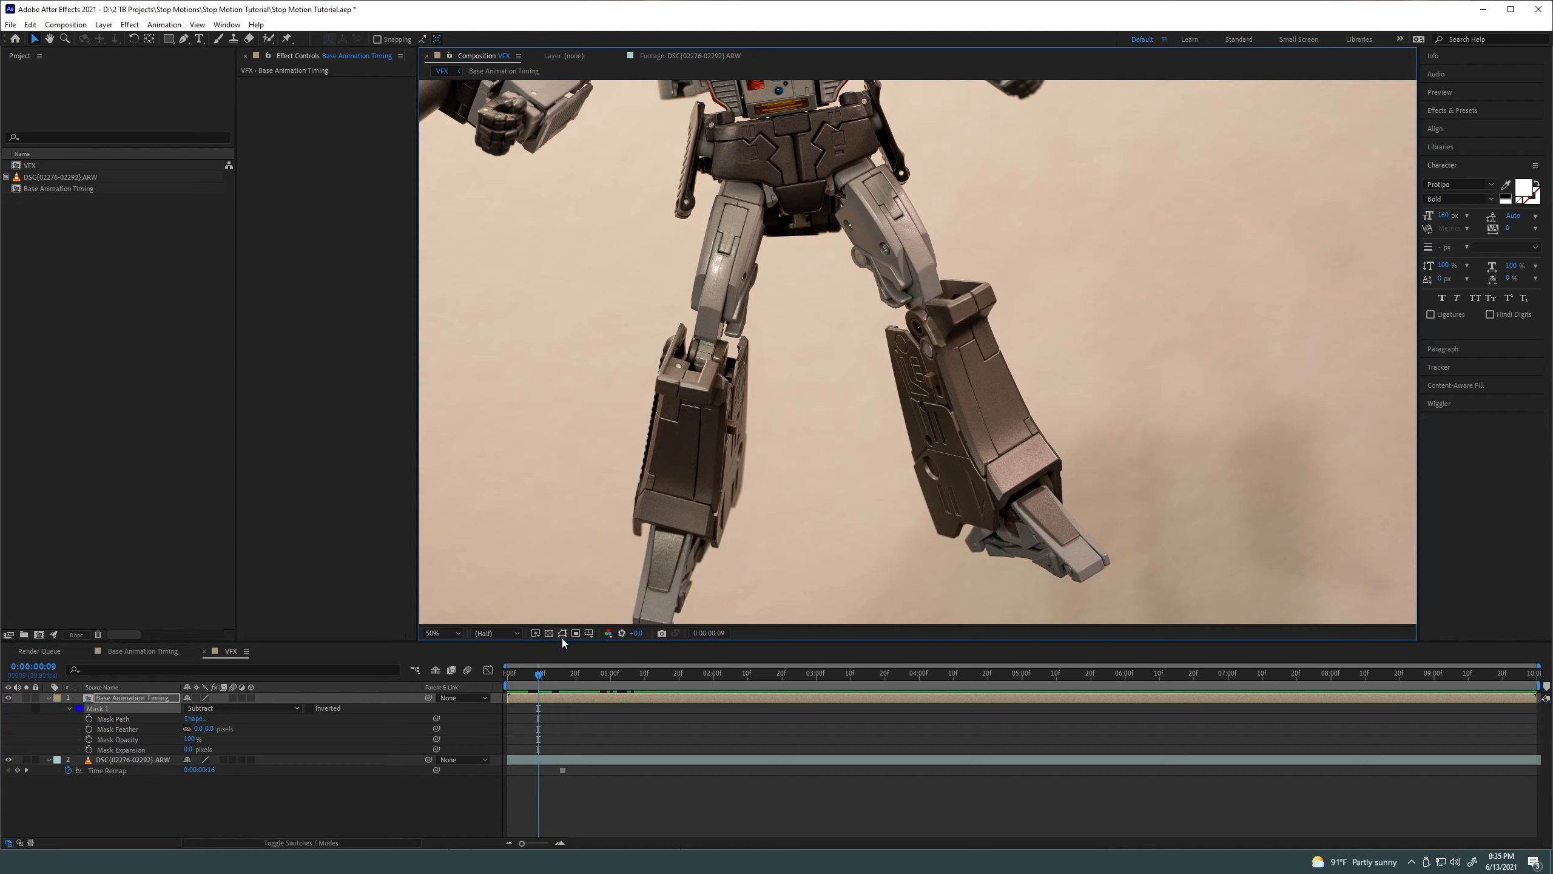
left_click(562, 633)
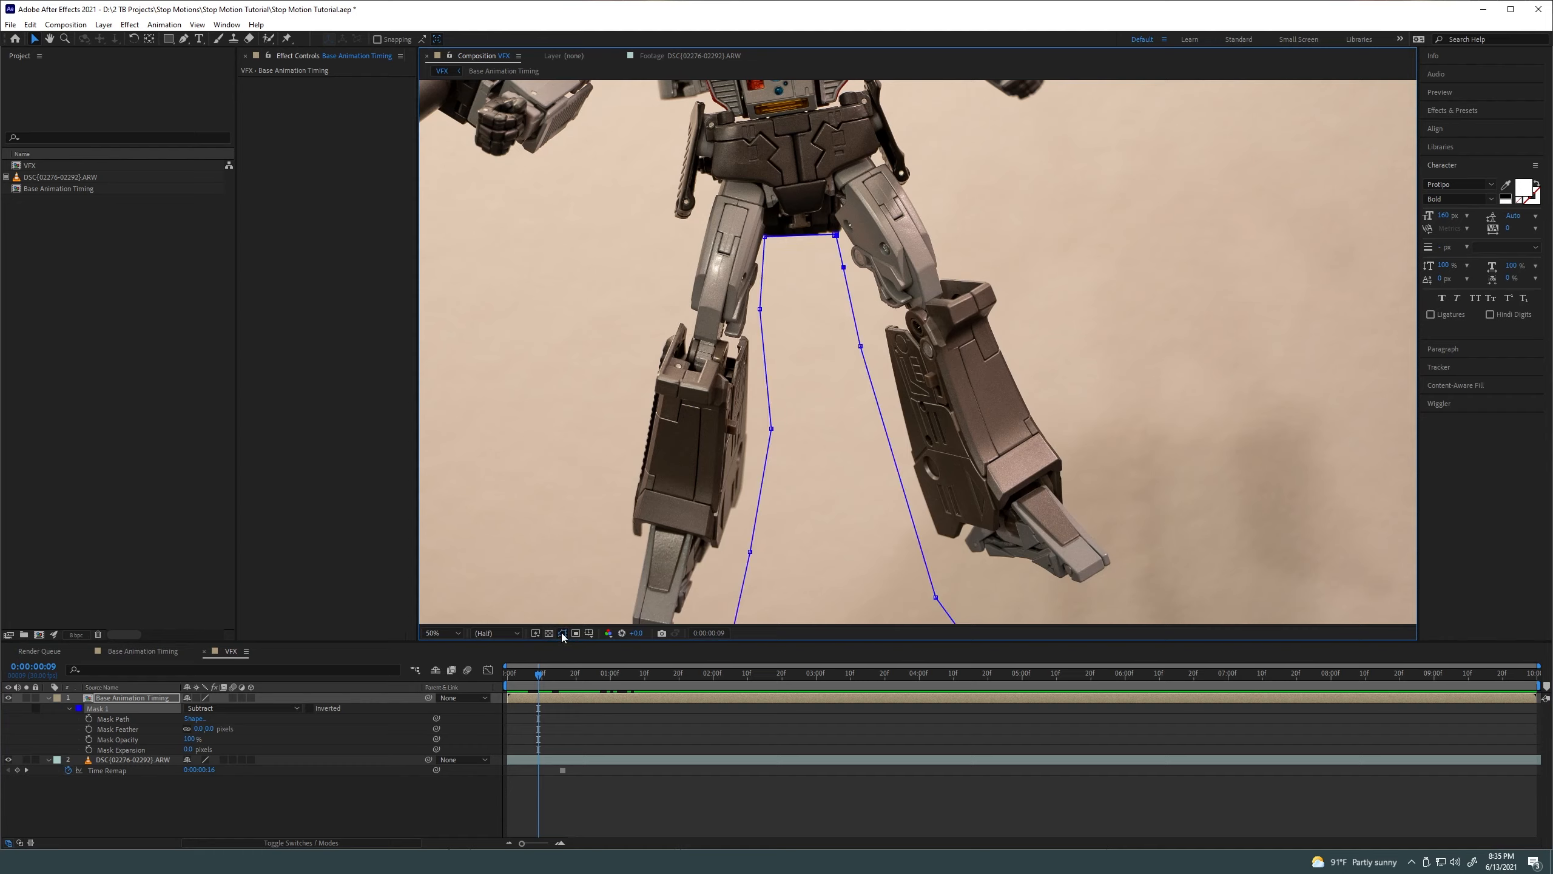
Start keyframing Mask 1's Mask Path at 0:00:00:09 and magnify the timeline around that keyframe
left_click(89, 719)
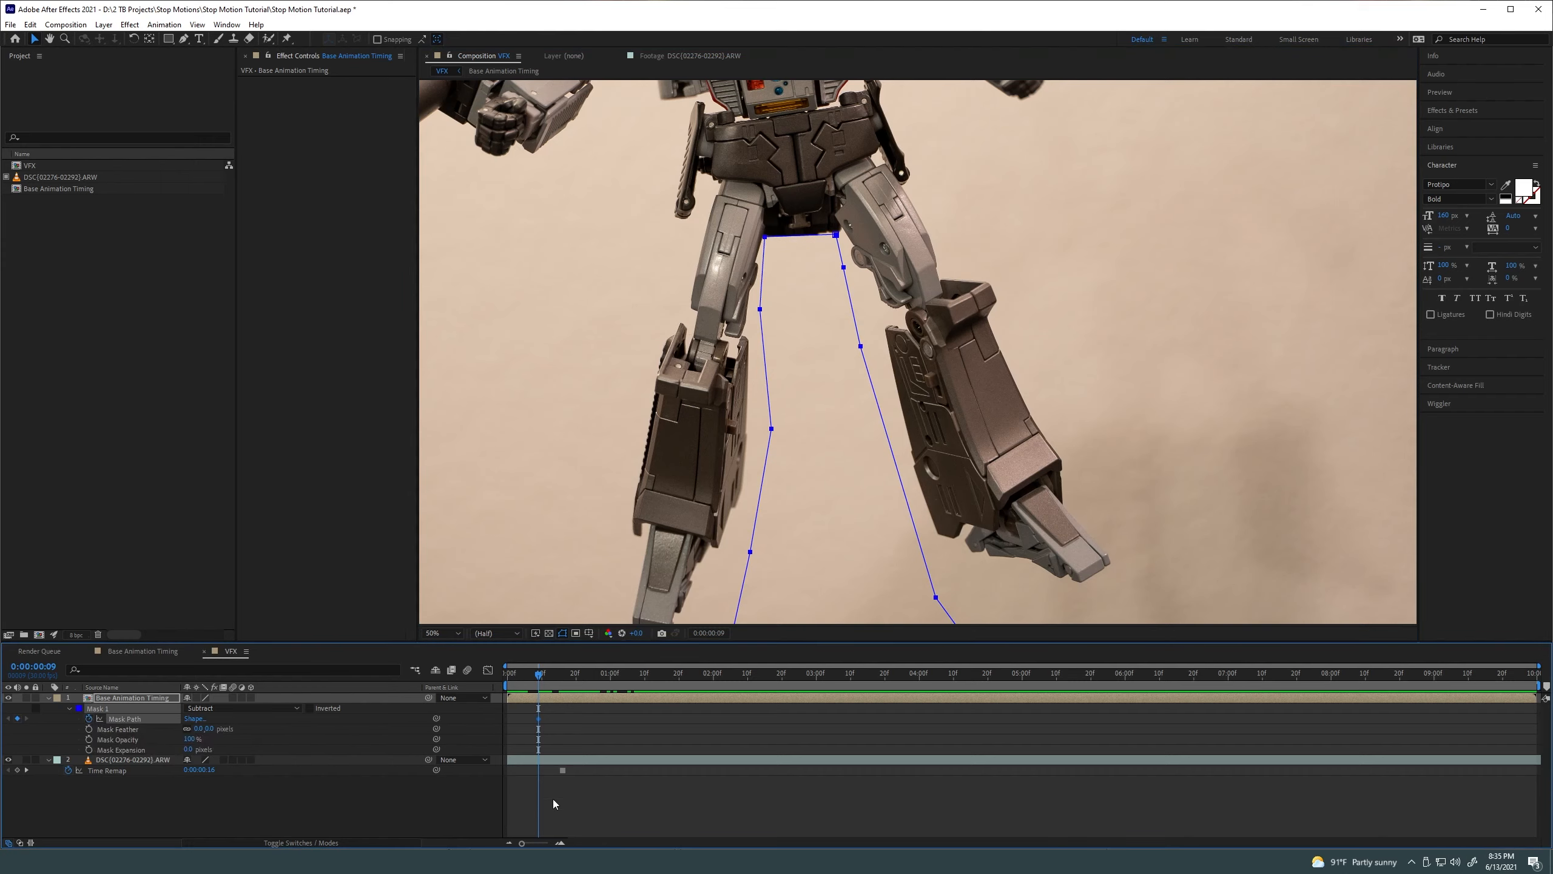
left_click(560, 844)
left_click(561, 844)
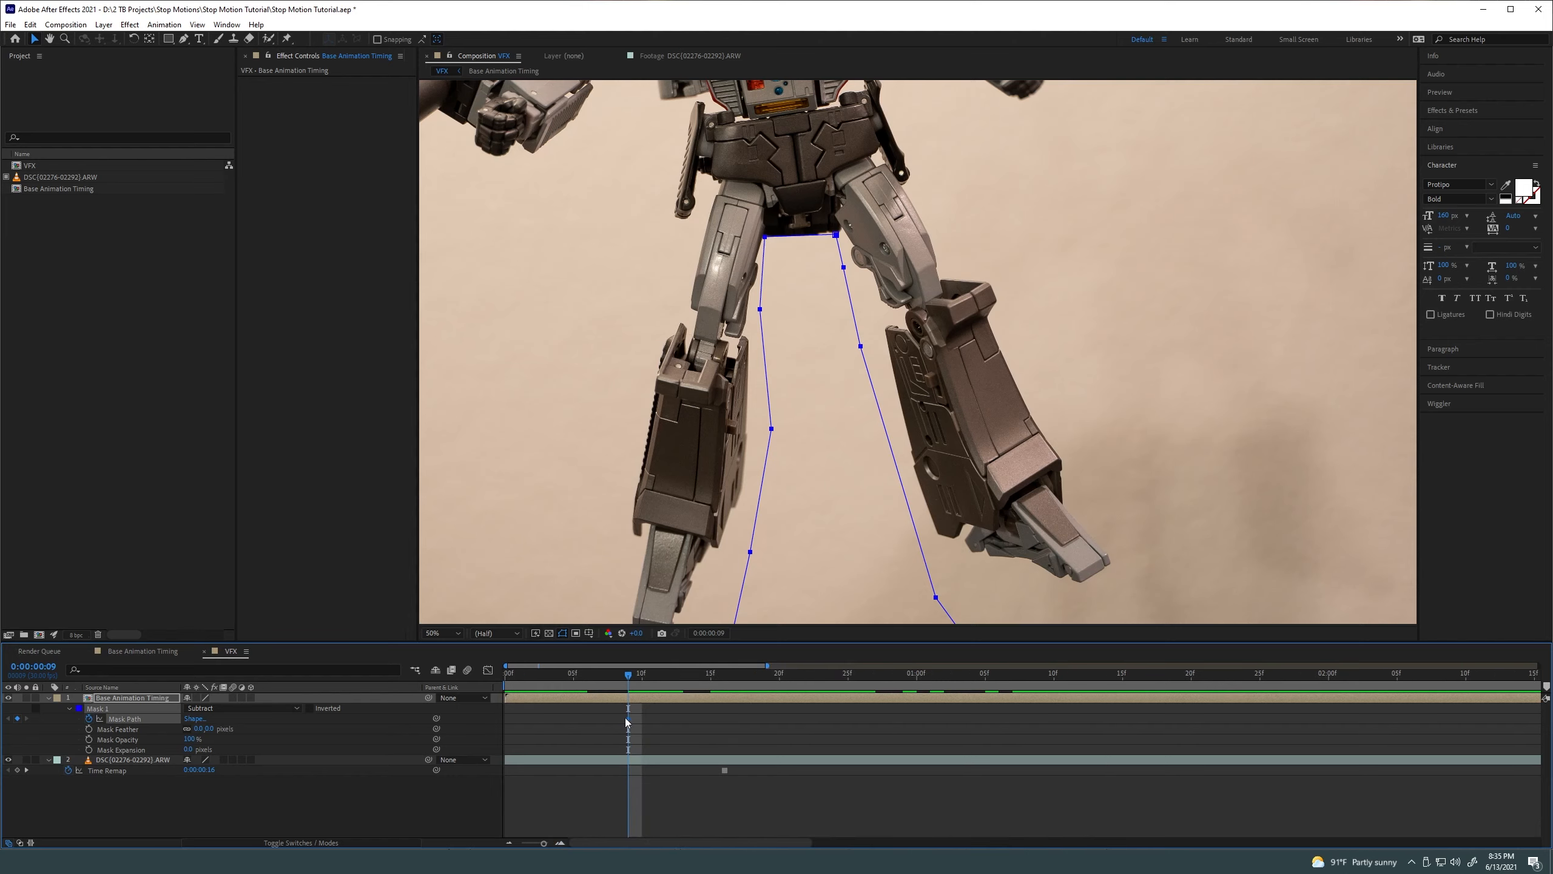
left_click(654, 720)
left_click(628, 719)
Reposition the mask's top corner points along the underside of the waist at 0:00:00:10 and 0:00:00:11
key("Page_Down")
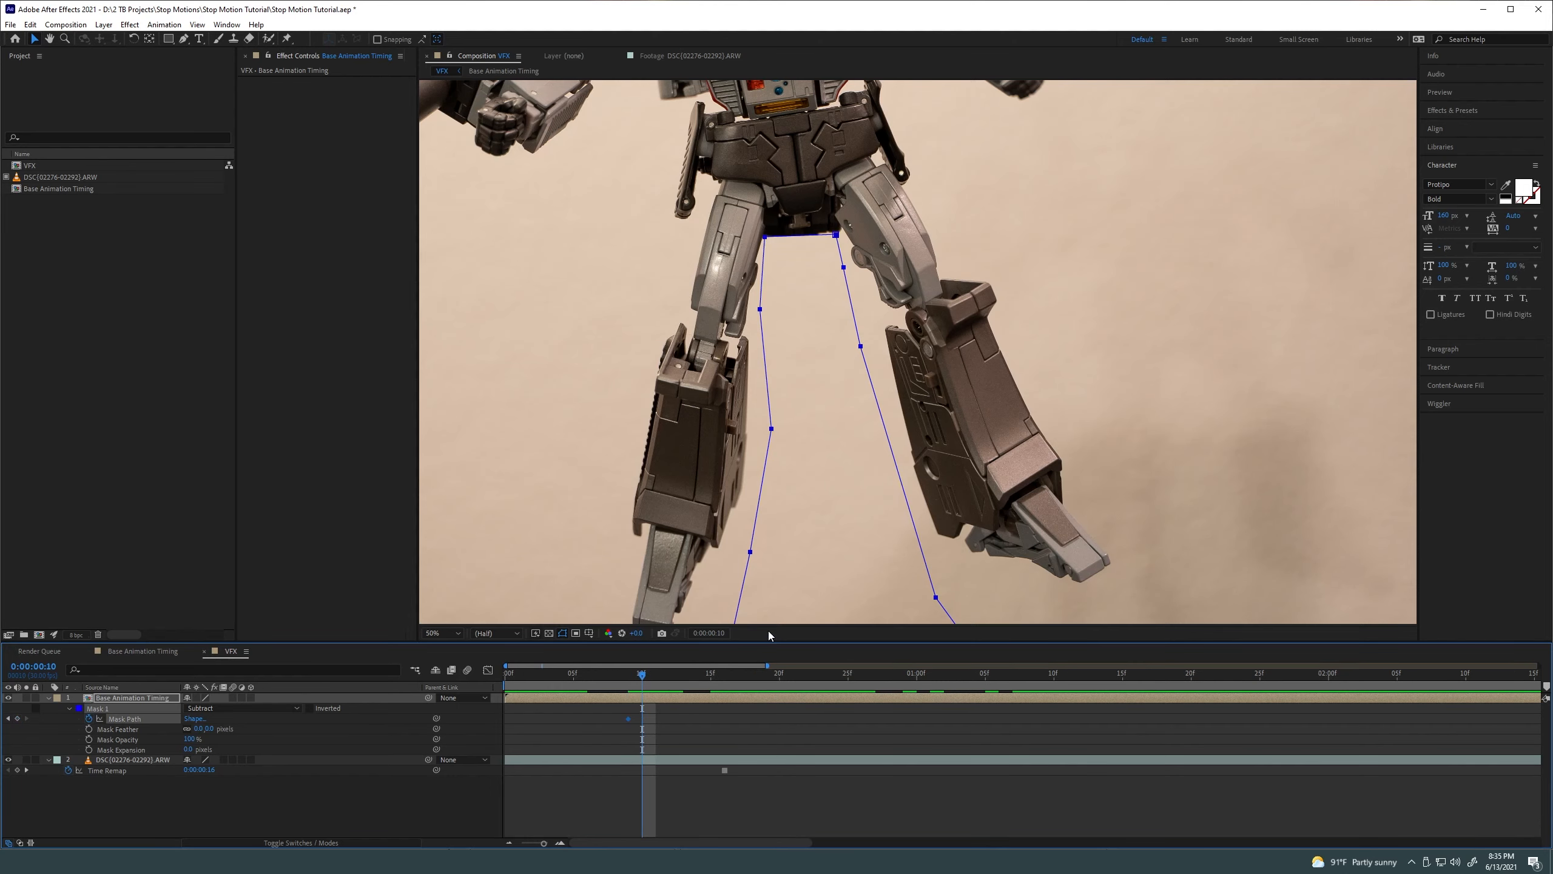
left_click_drag(765, 236, 767, 237)
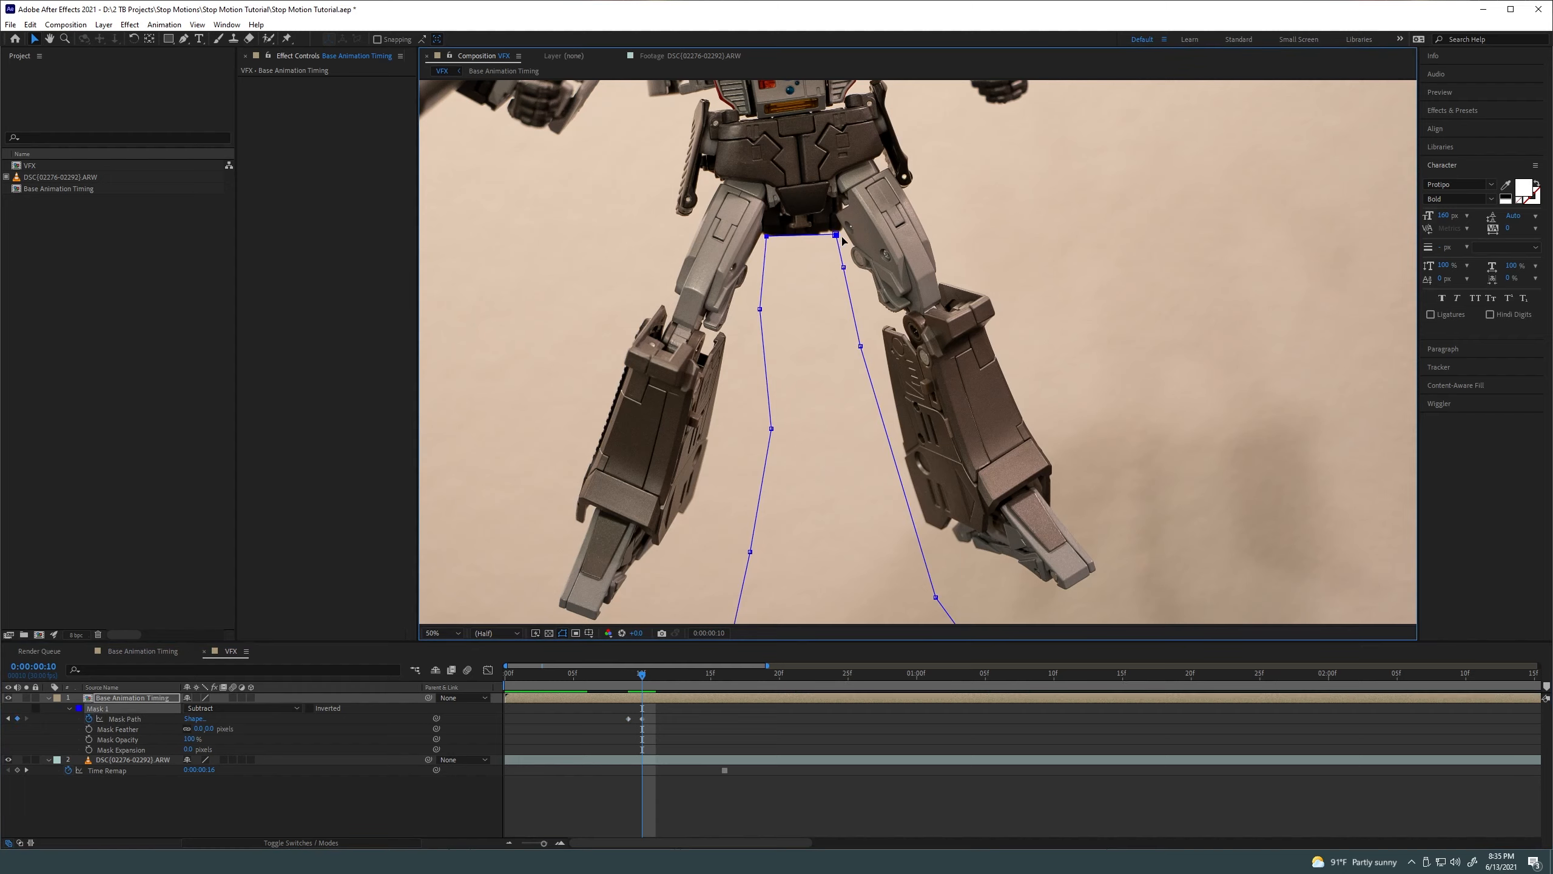
key("Page_Down")
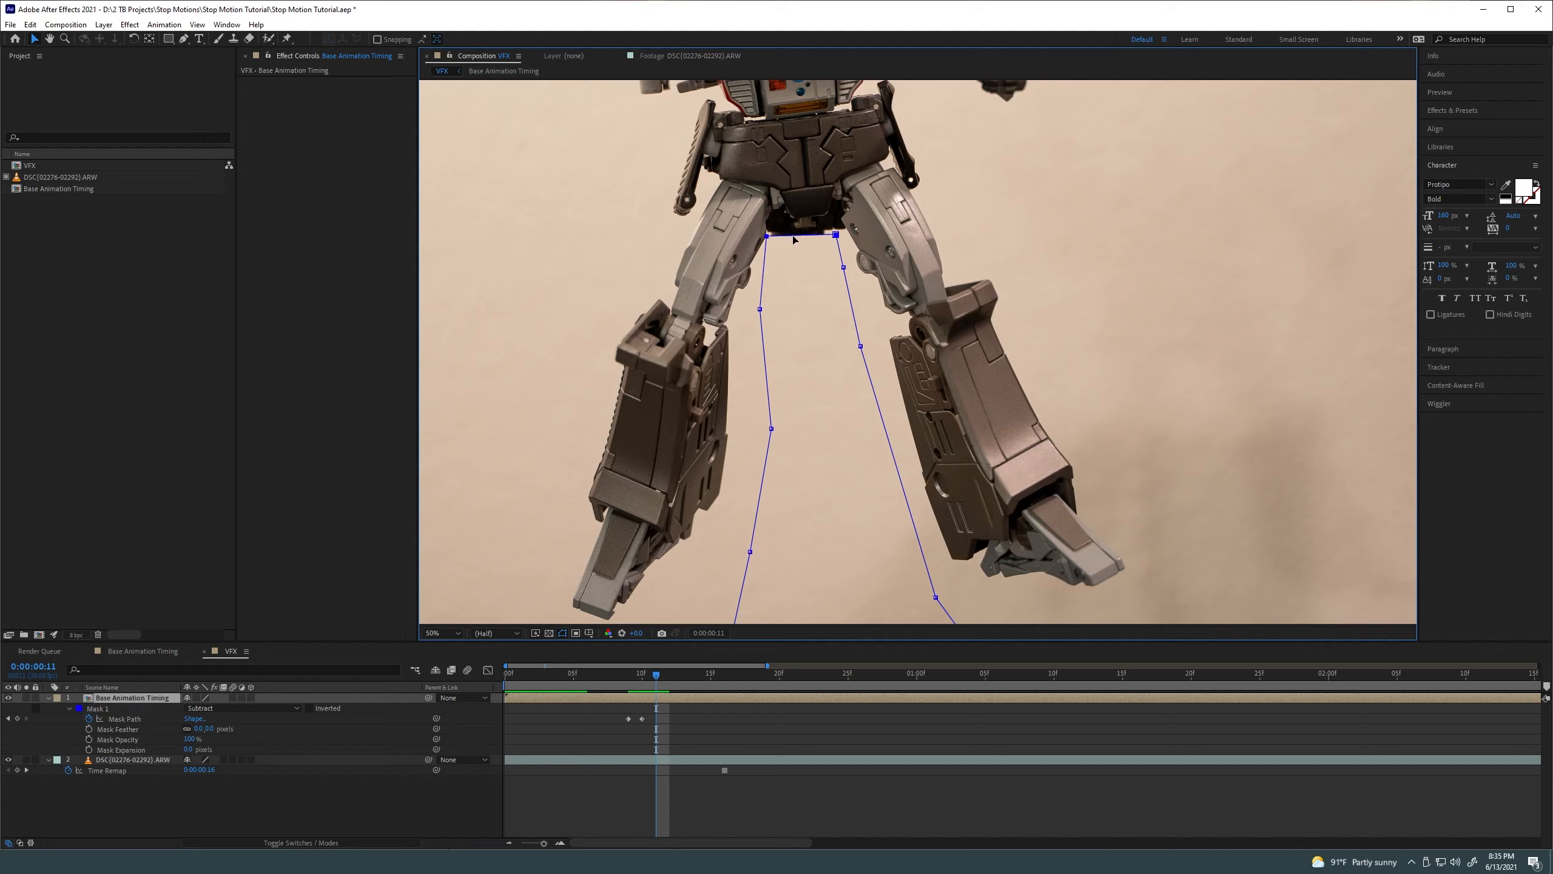
key("Right")
key("ctrl+z")
left_click_drag(767, 235, 830, 232)
left_click(835, 235)
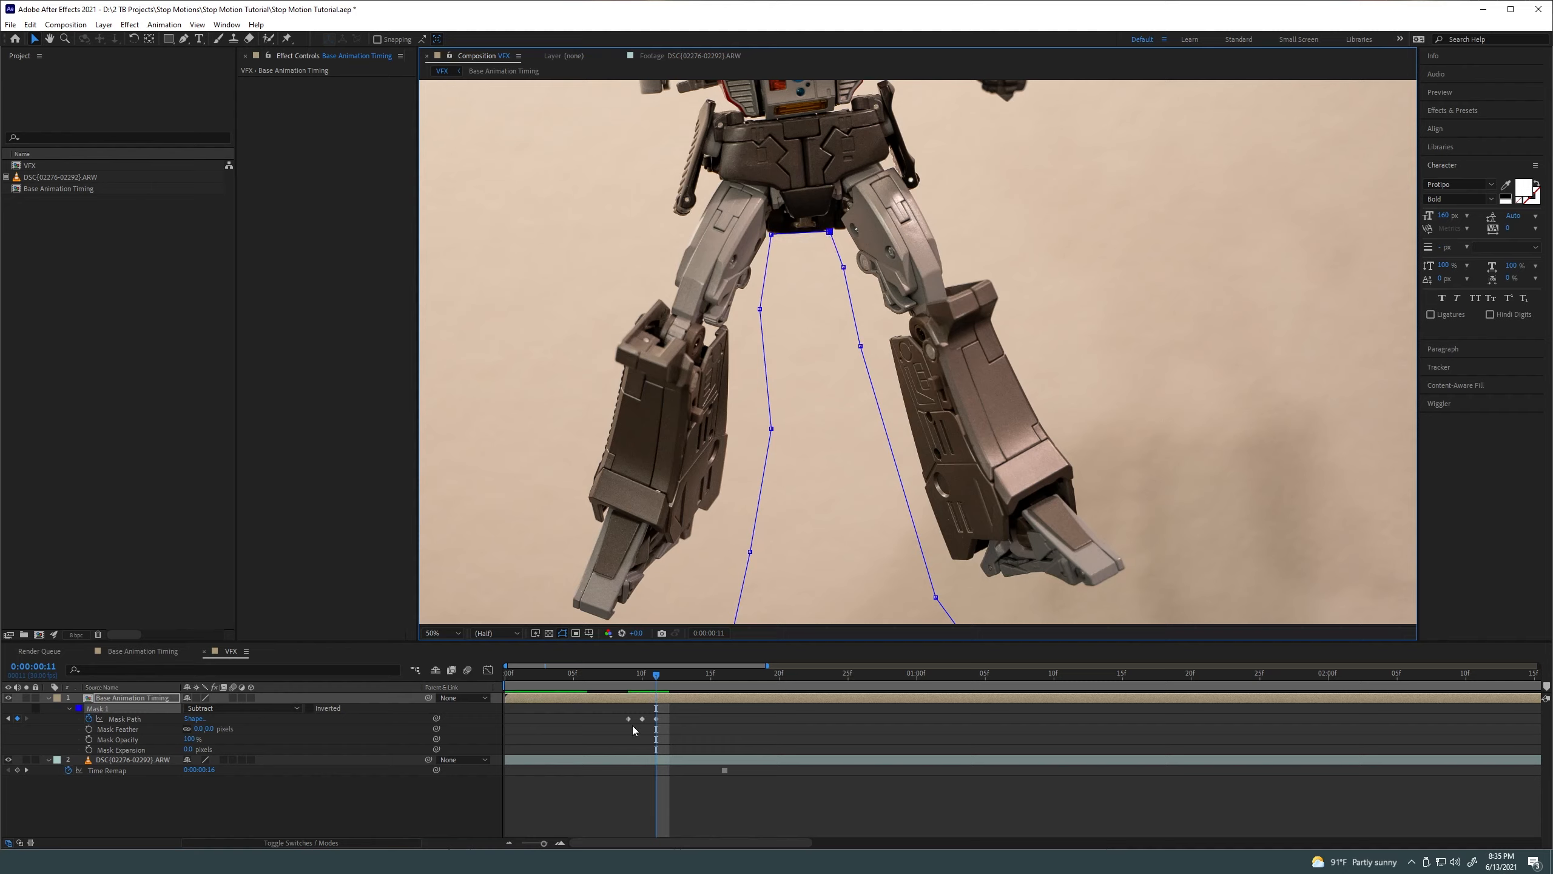
Hold the mask shape with a Mask Path keyframe at 0:00:00:12, and shift its top-left point slightly outward at 0:00:00:13
key("Page_Down")
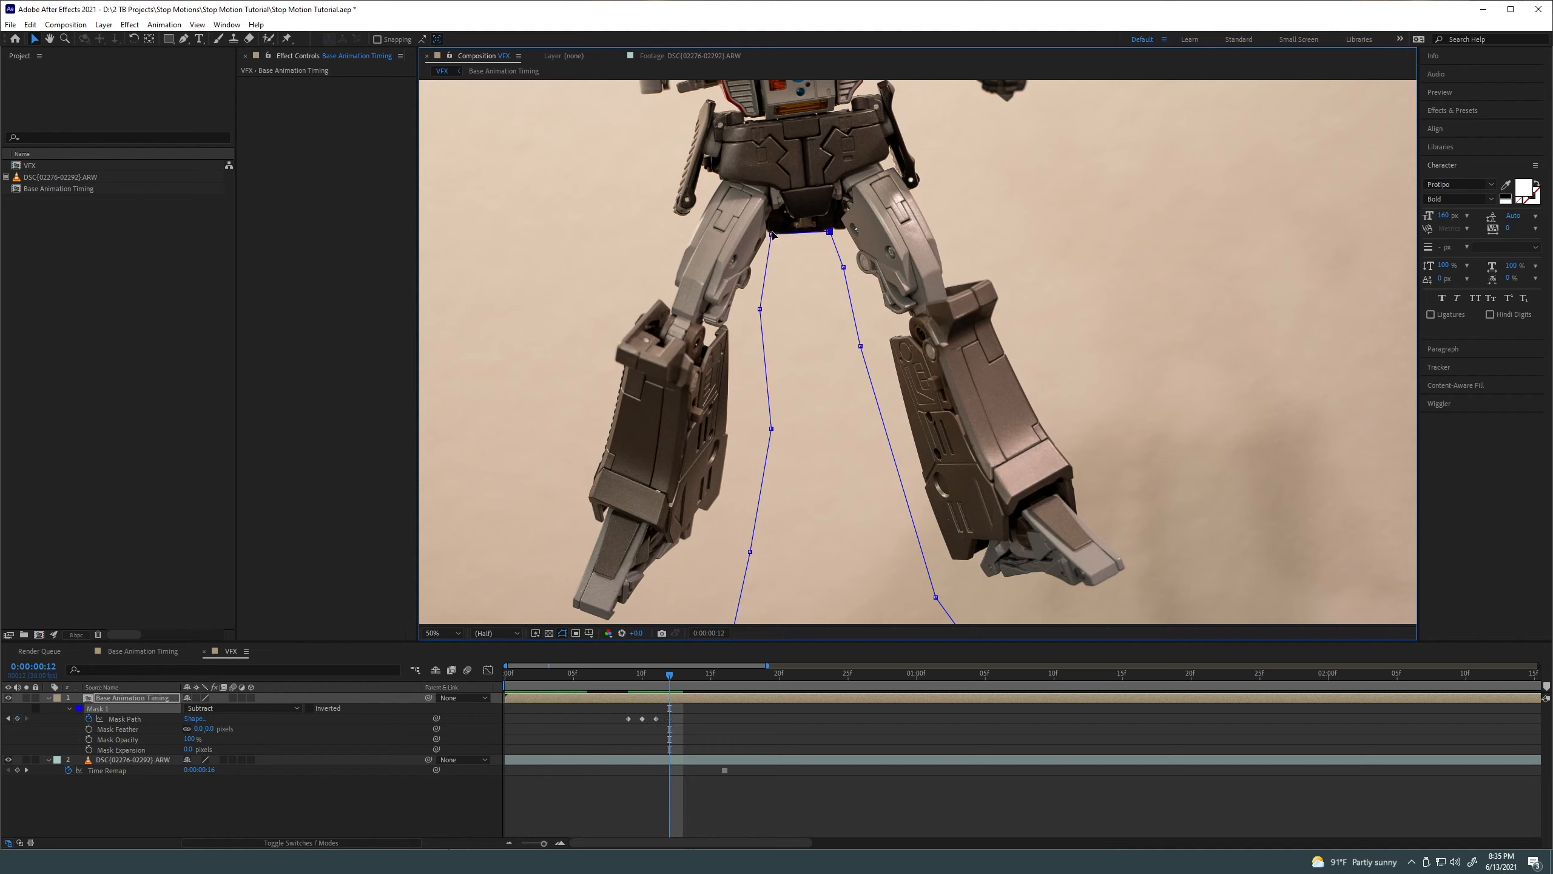
left_click(17, 719)
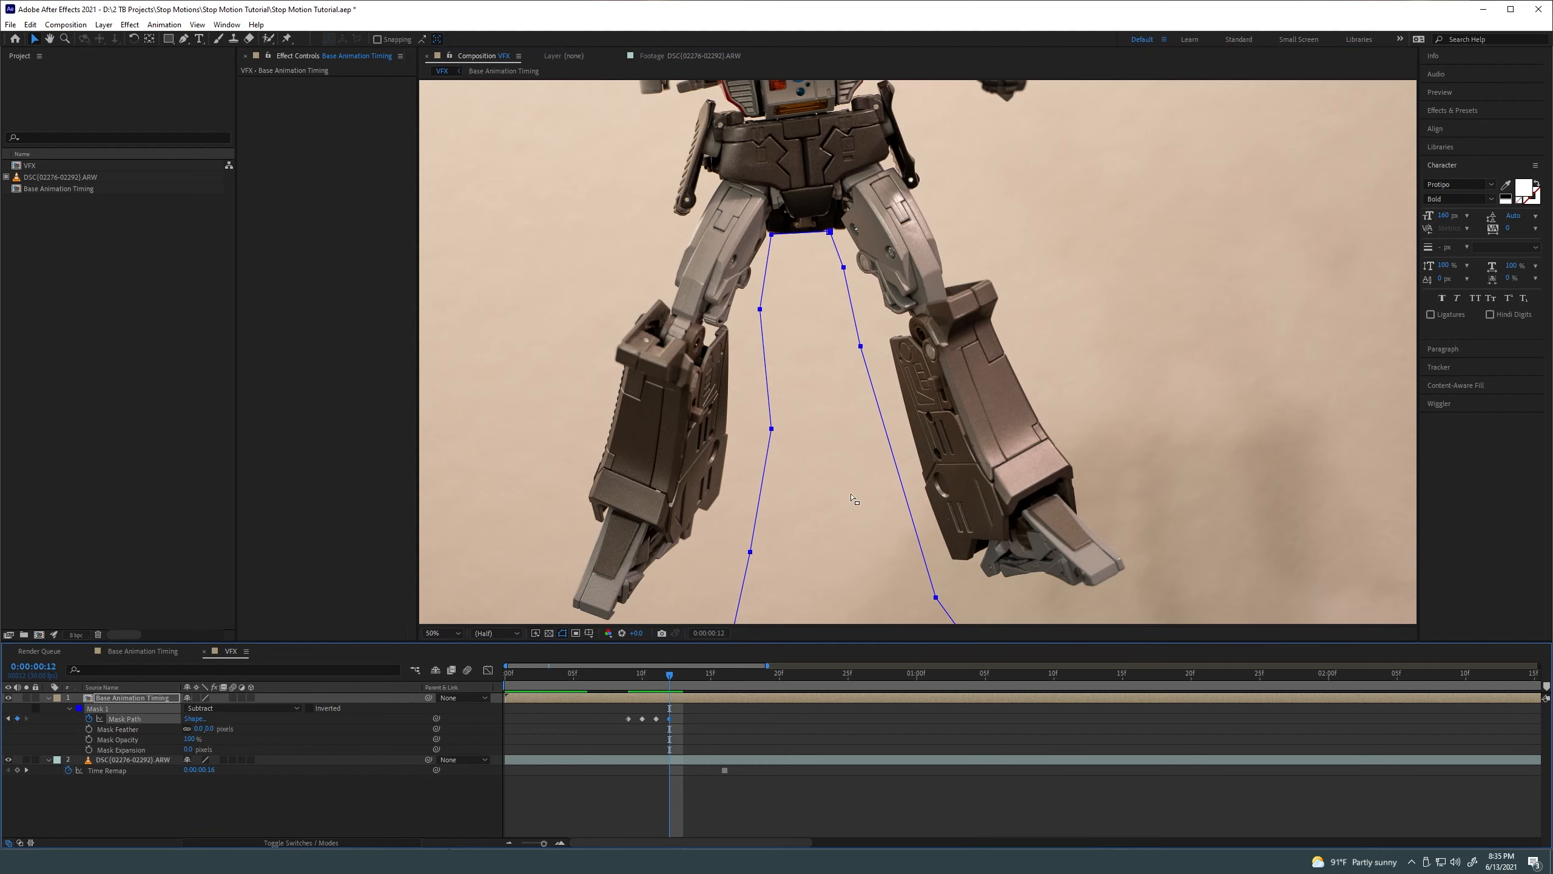
key("Page_Down")
left_click(772, 241)
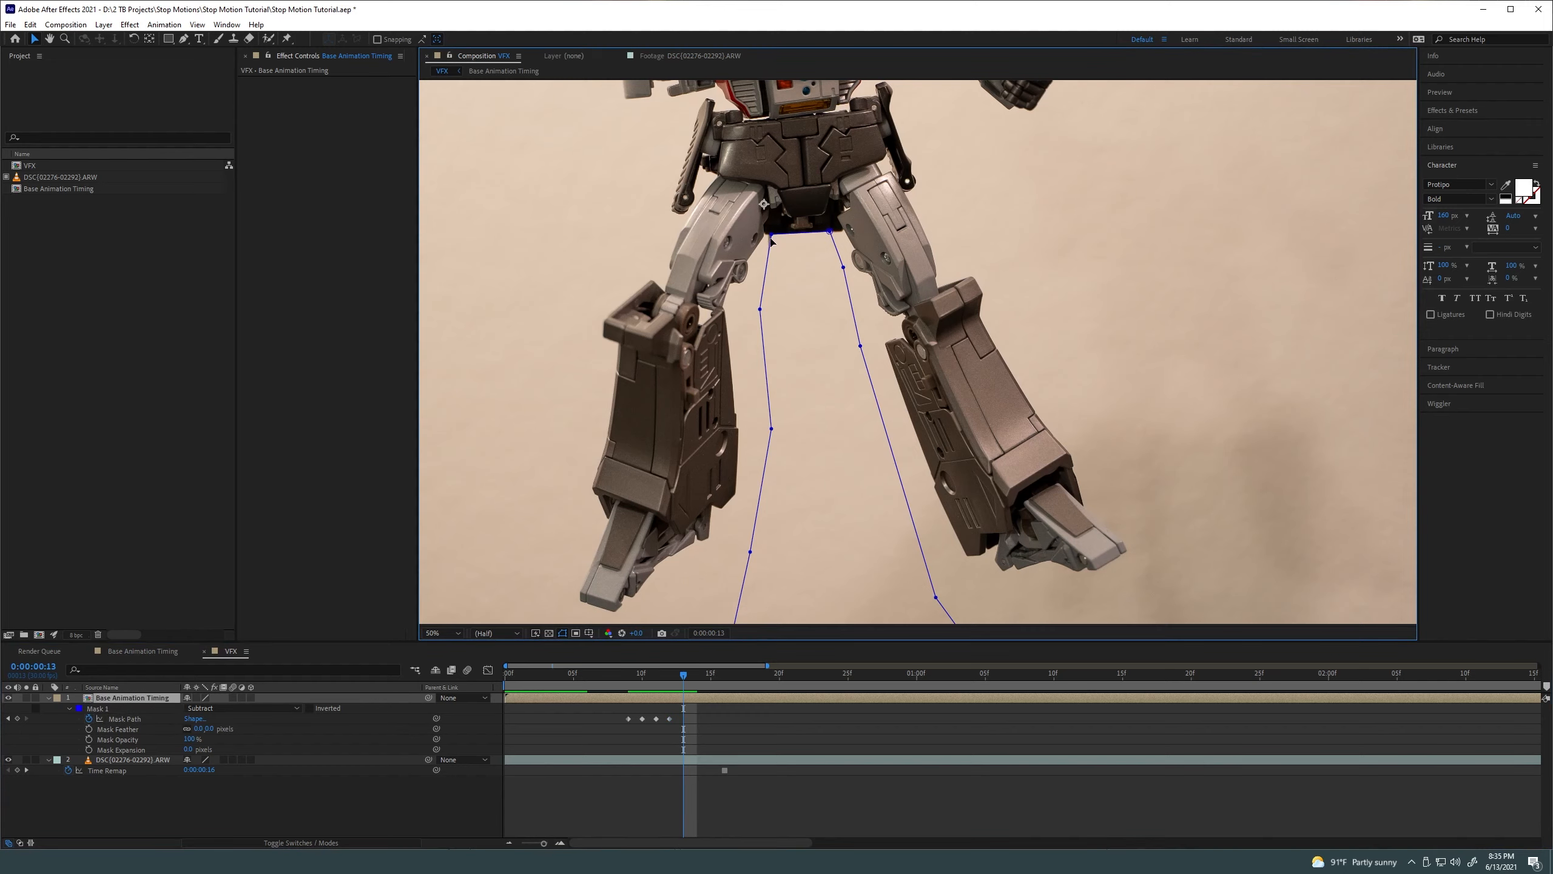
left_click_drag(770, 236, 767, 238)
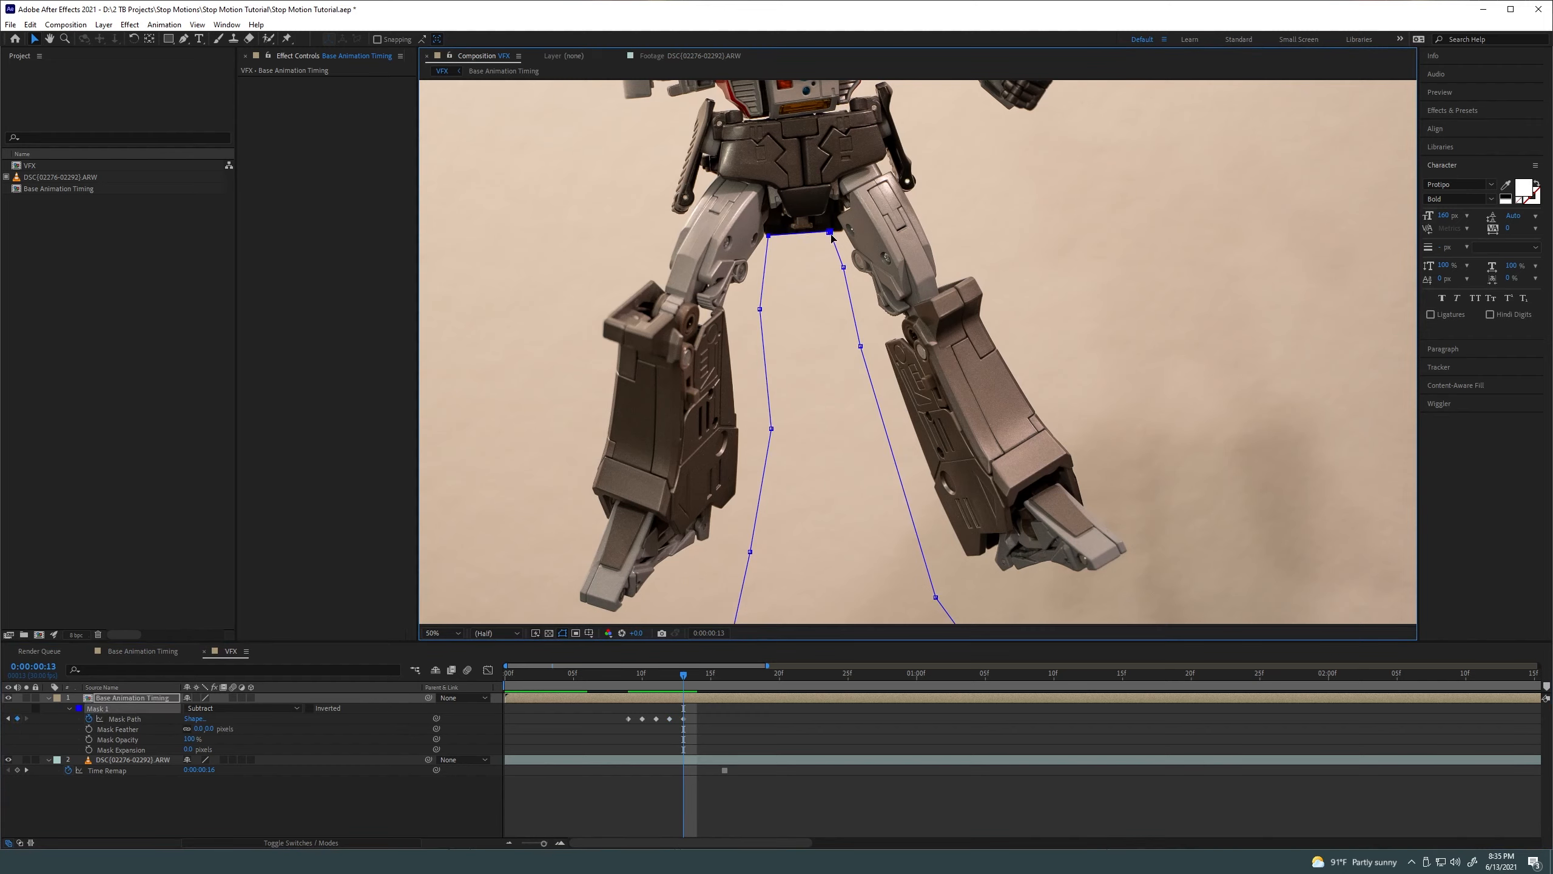
Nudge the mask's upper-left side point inward at 0:00:00:14, and add a holding Mask Path keyframe at 0:00:00:19
key("Page_Down")
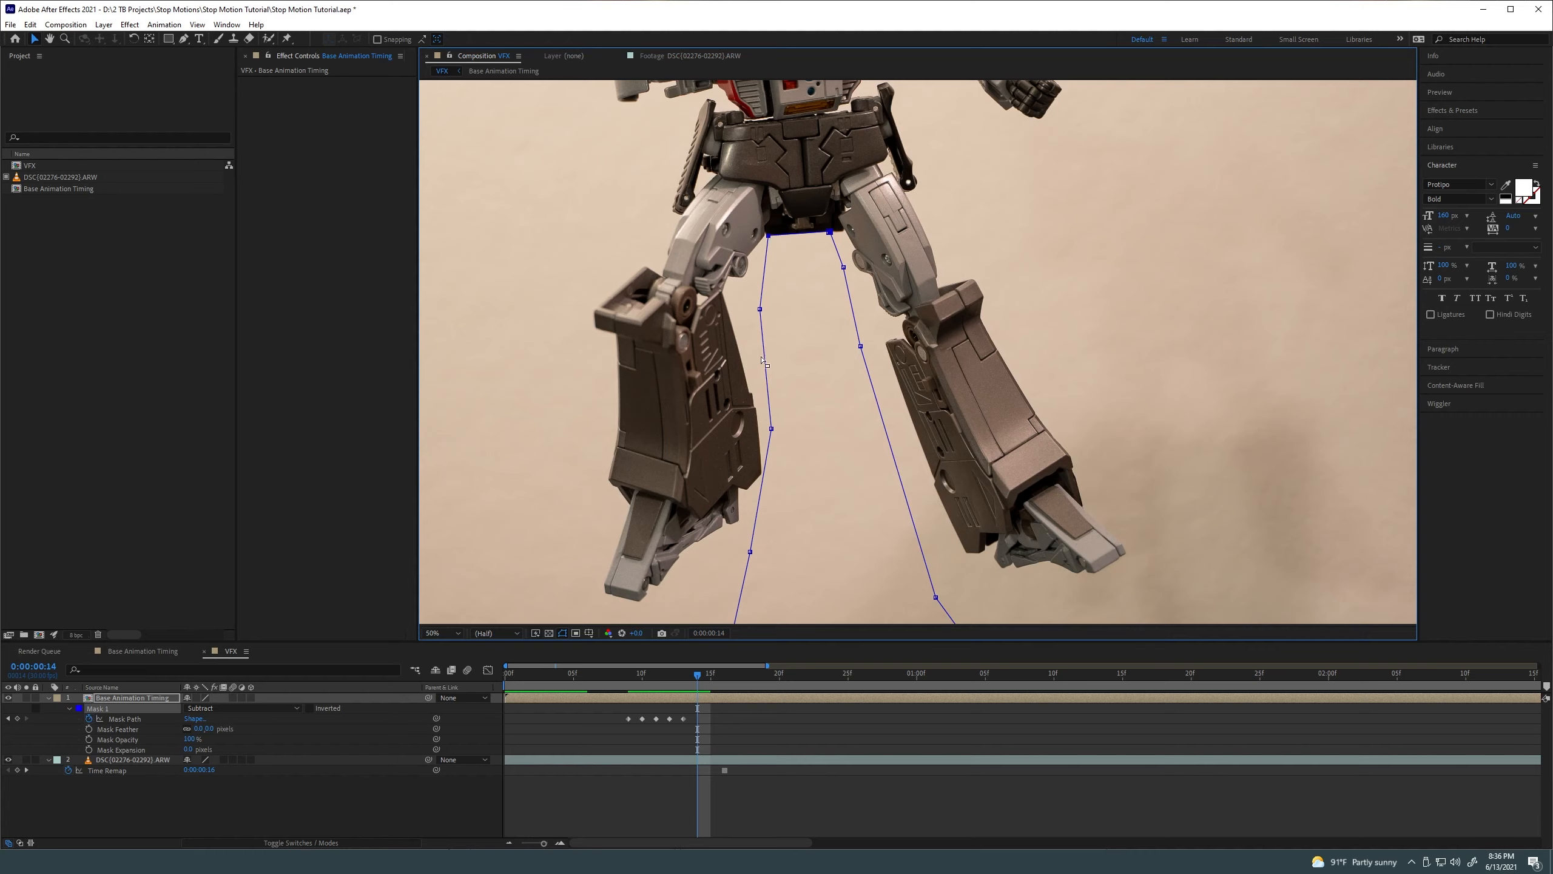
left_click_drag(760, 309, 762, 312)
key("Page_Down")
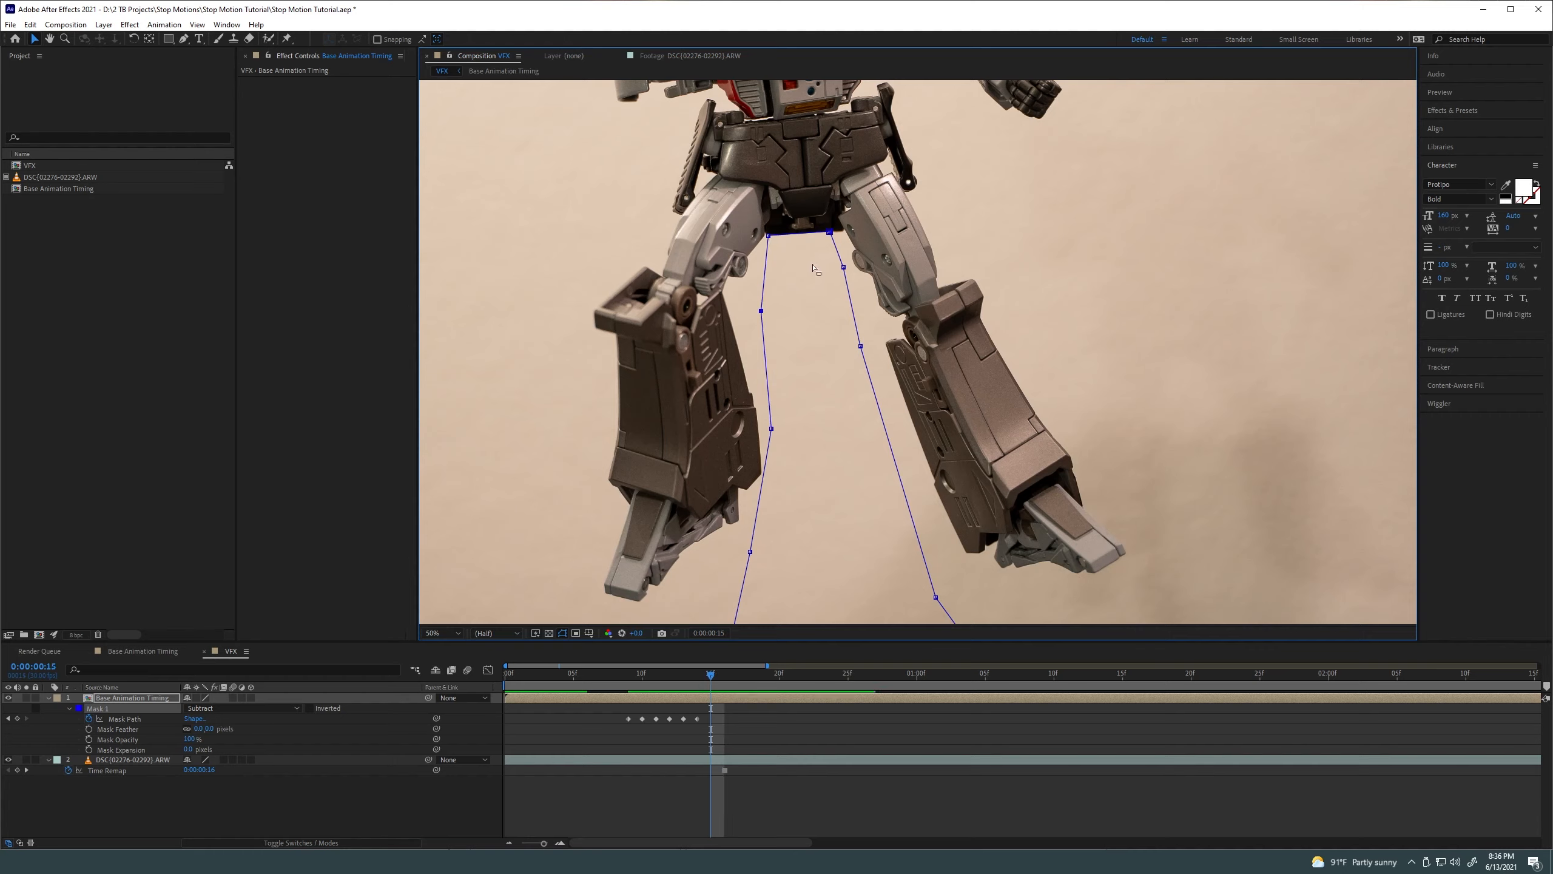
key("Page_Down")
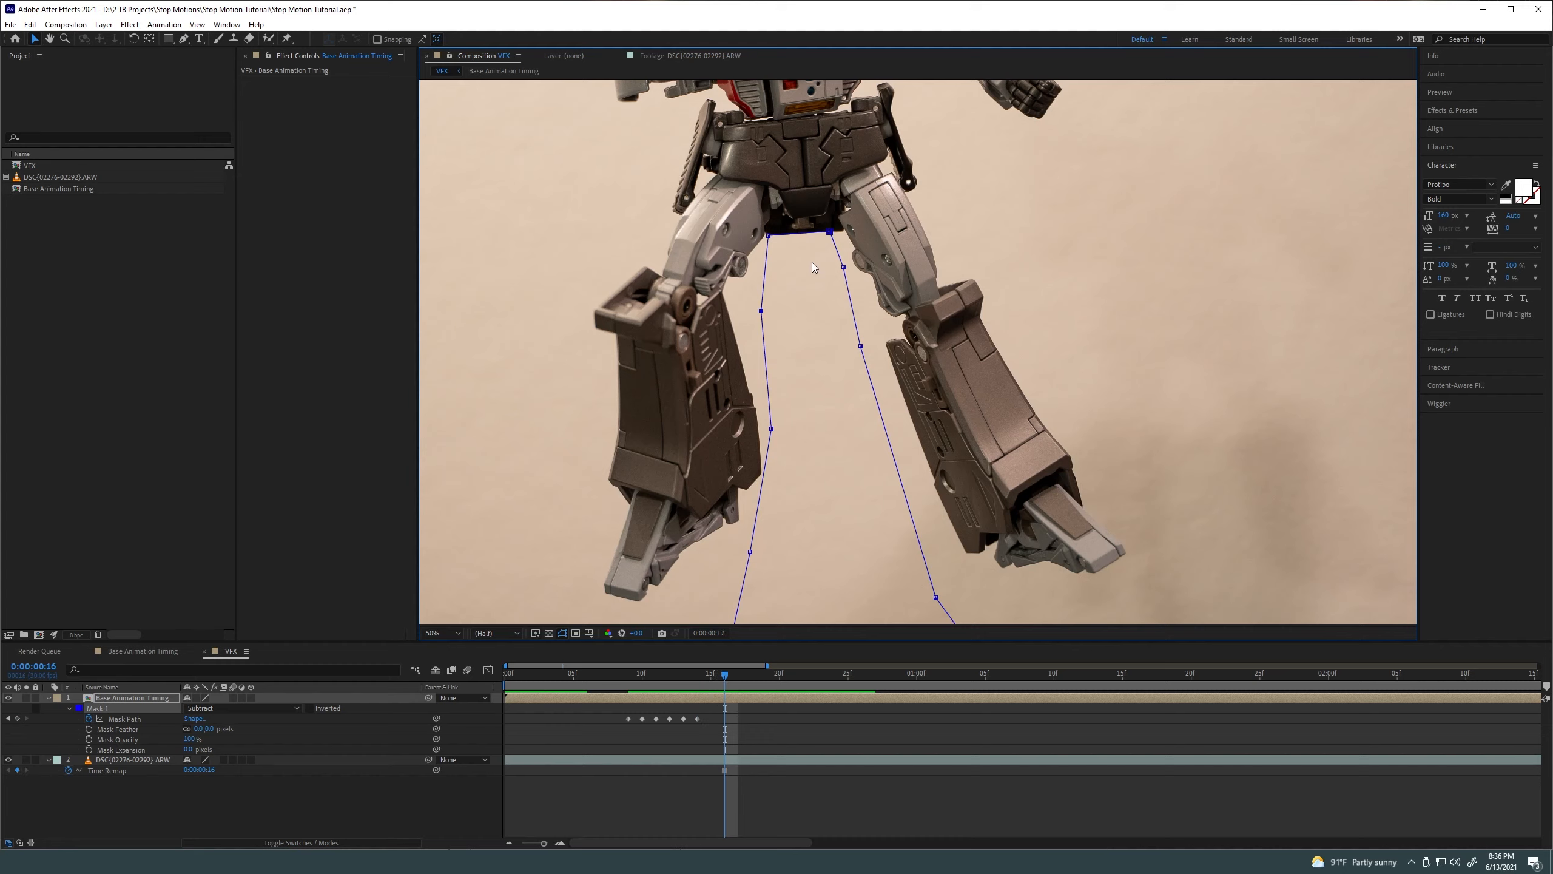
key("Page_Down")
key("Page_Down")
key("Page_Down")
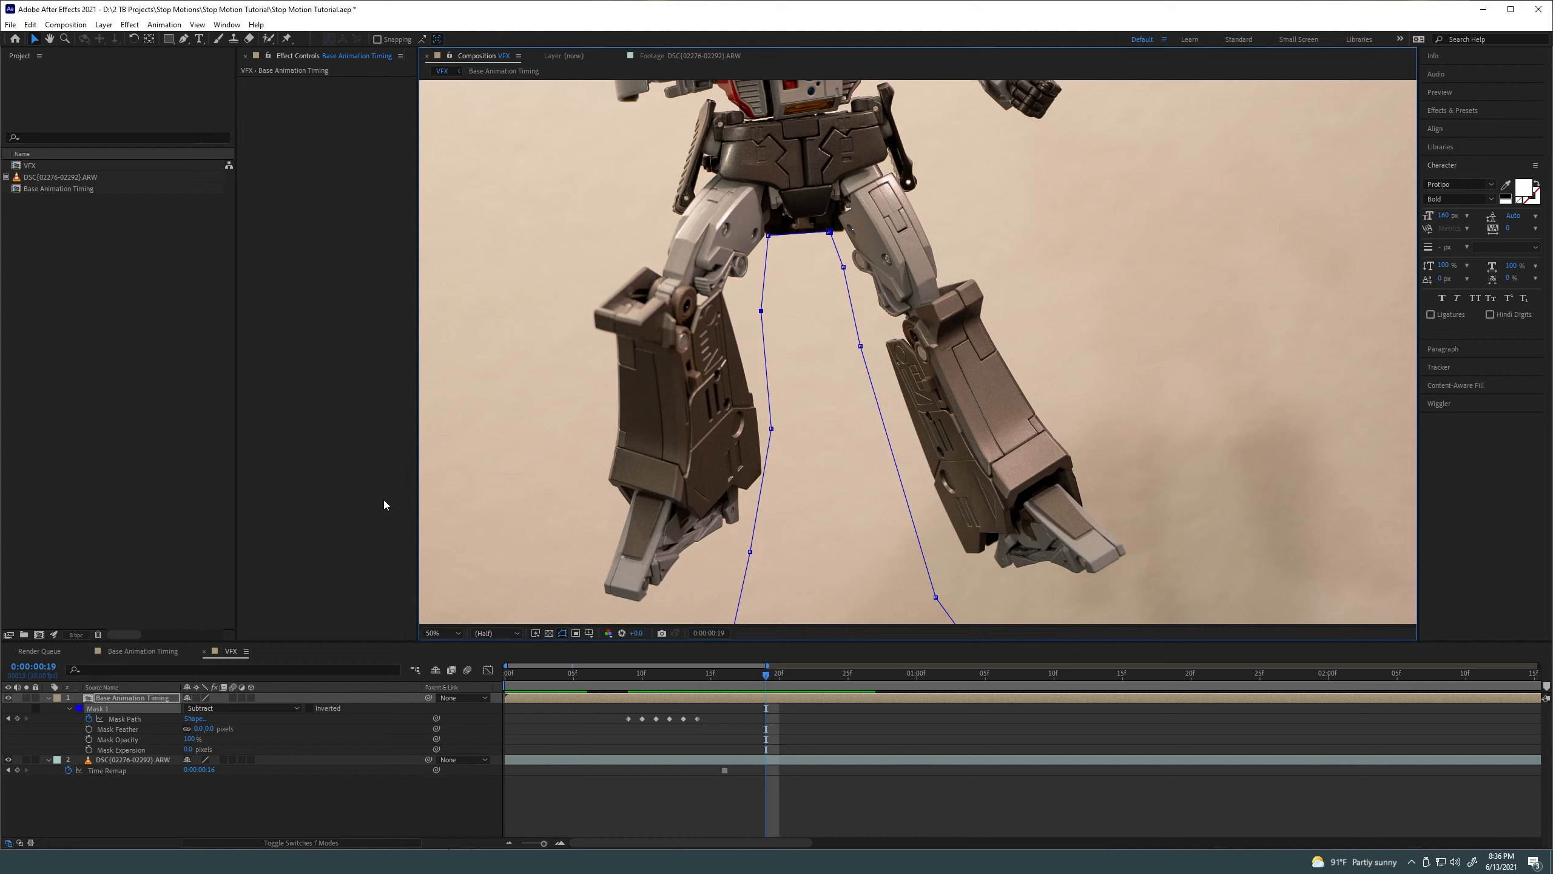
left_click(17, 720)
Add a holding Mask Path keyframe at 0:00:01:00
key("Page_Down")
key("Page_Down")
key("Page_Down")
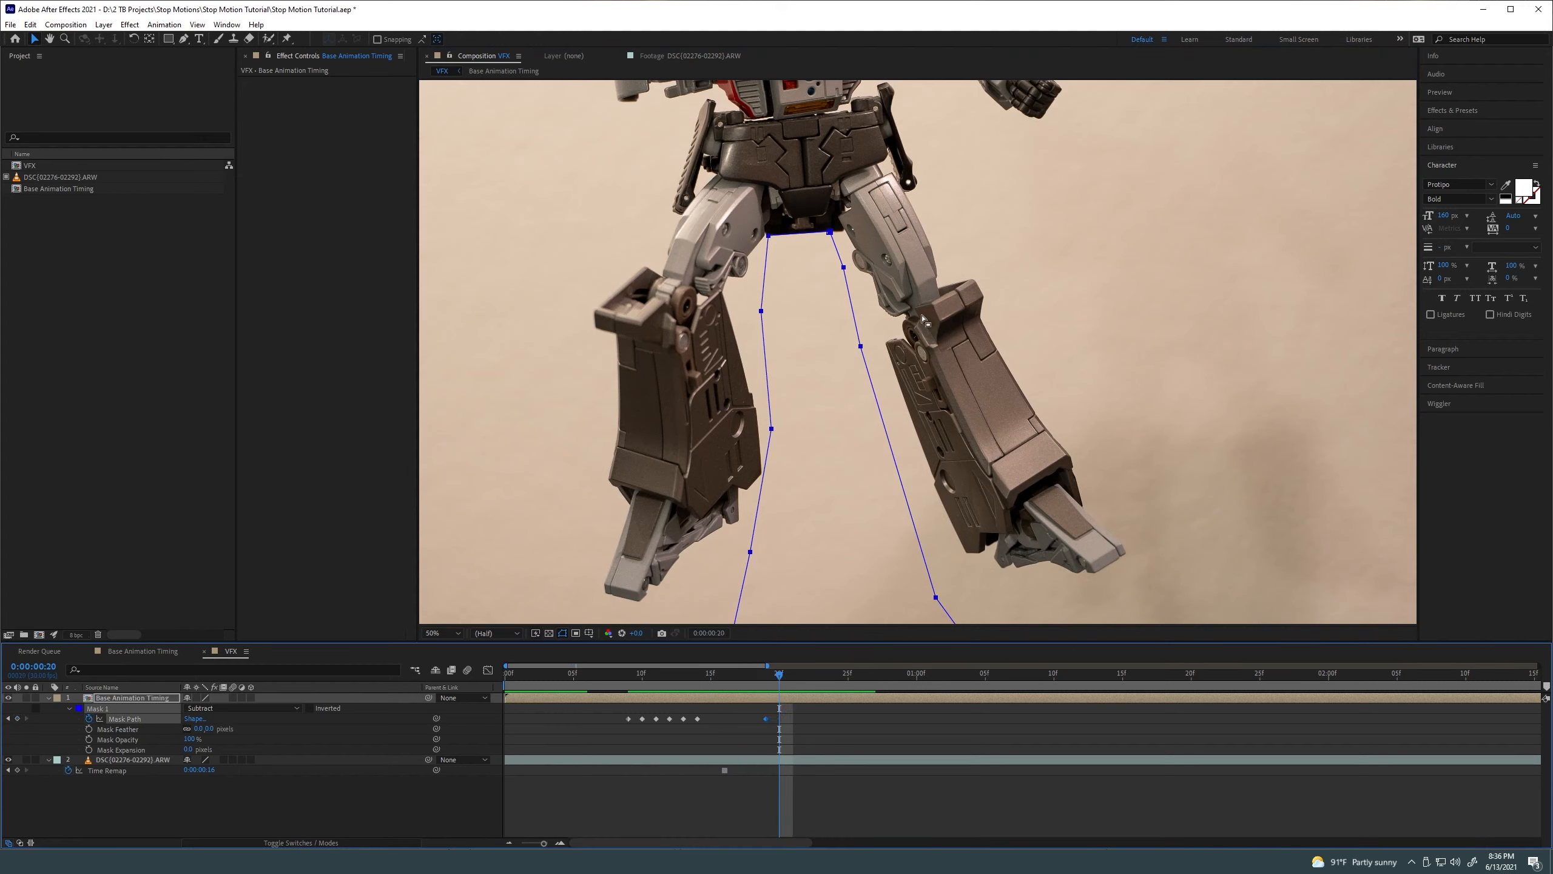
key("Page_Down")
key("Page_Down")
key("Page_Down")
key("Page_Down")
key("Page_Down")
key("Page_Down")
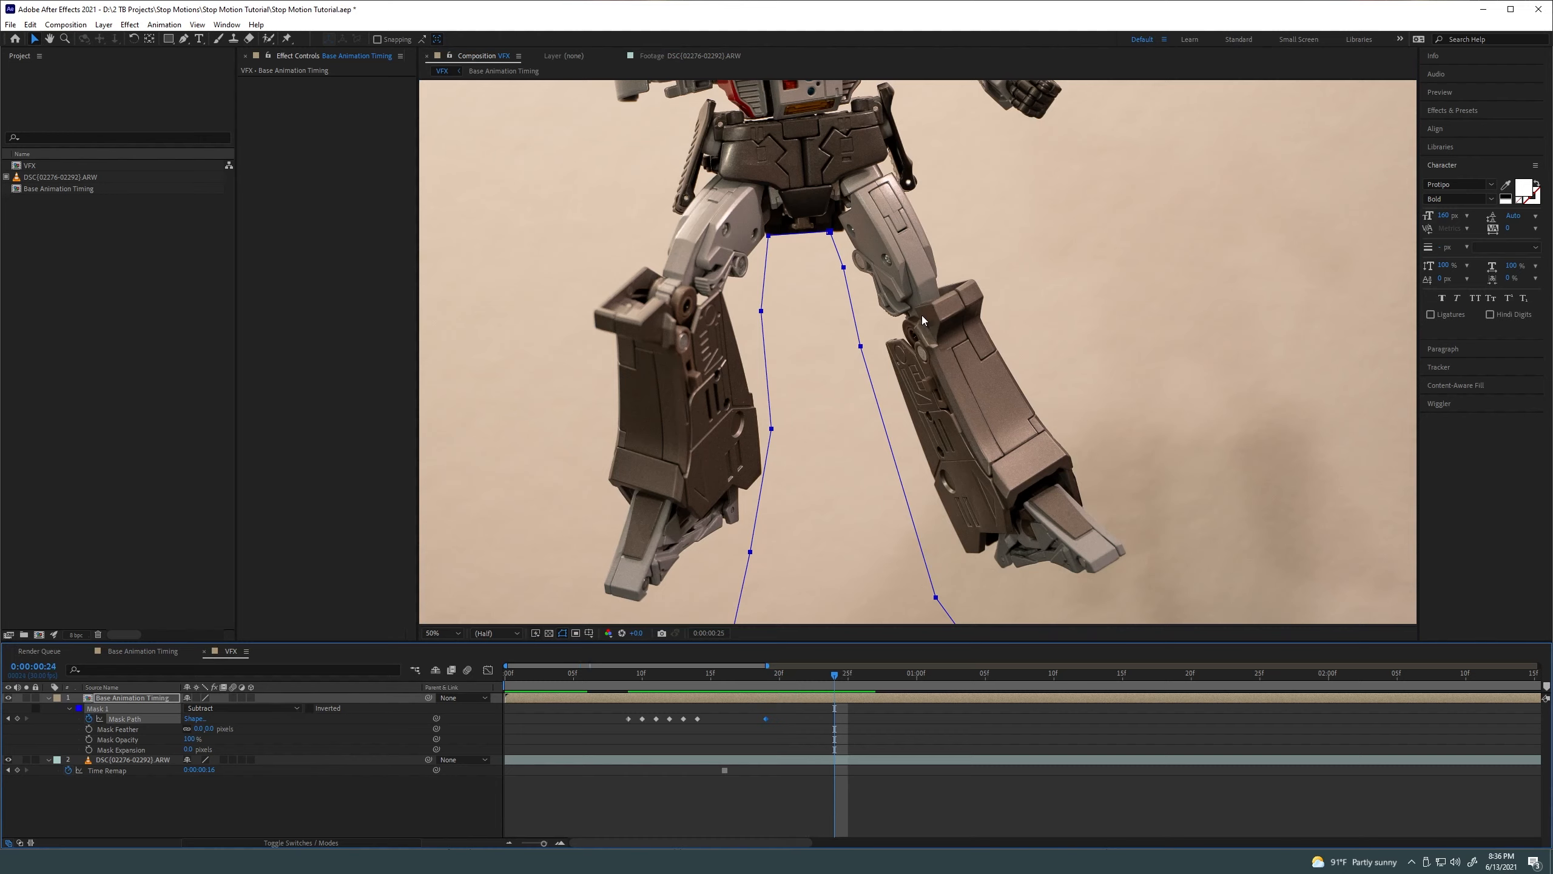
key("Page_Down")
key("Page_Down")
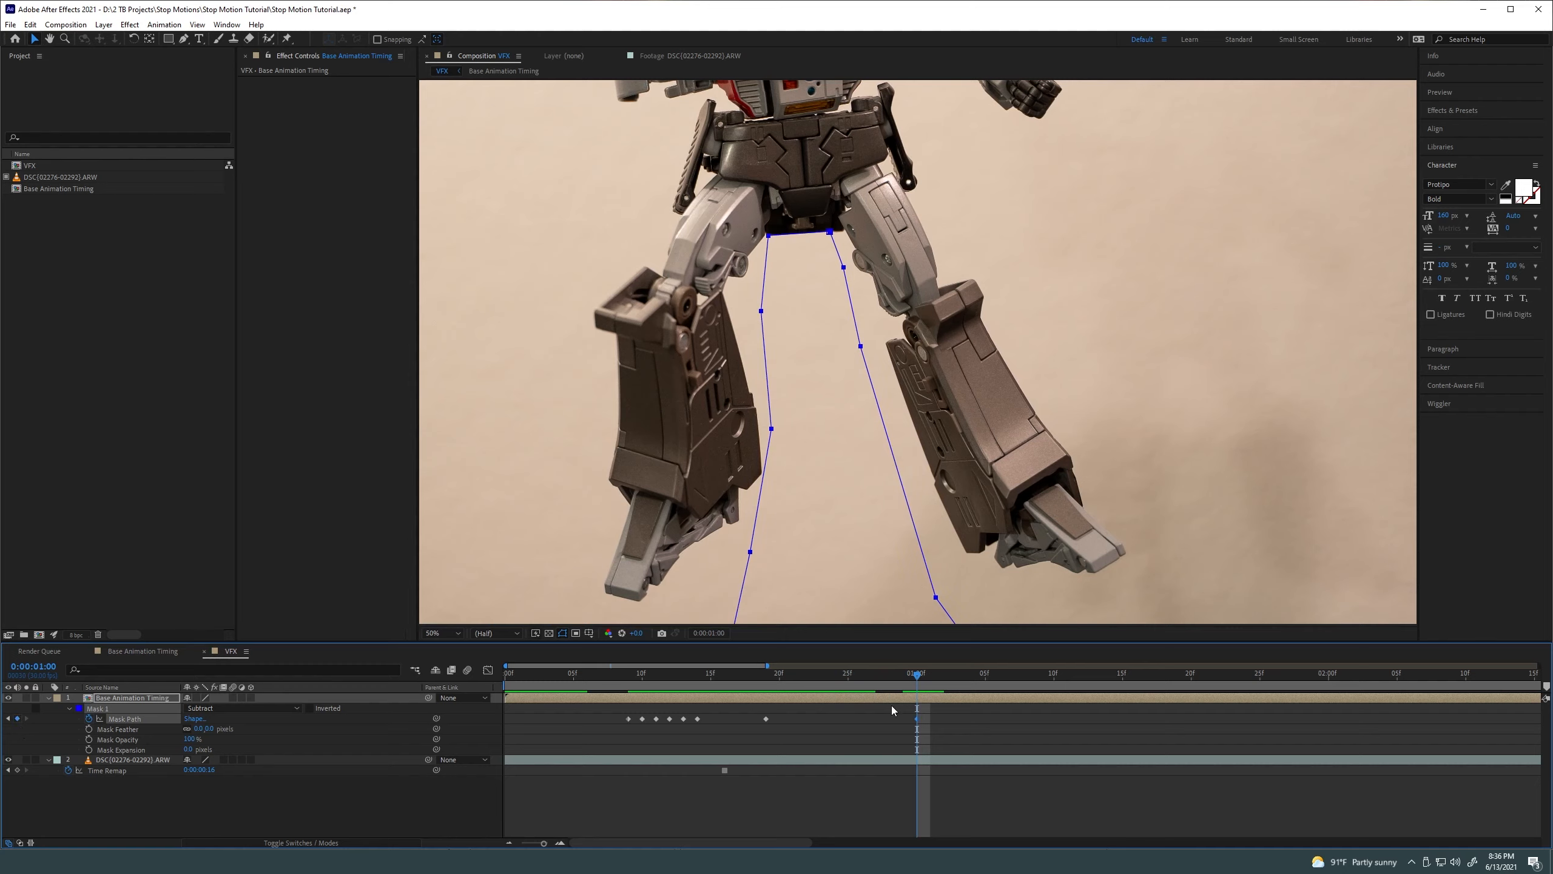
Adjust the mask's top-right point under the waist at 0:00:01:05
key("Page_Down")
key("Page_Down")
key("Page_Down")
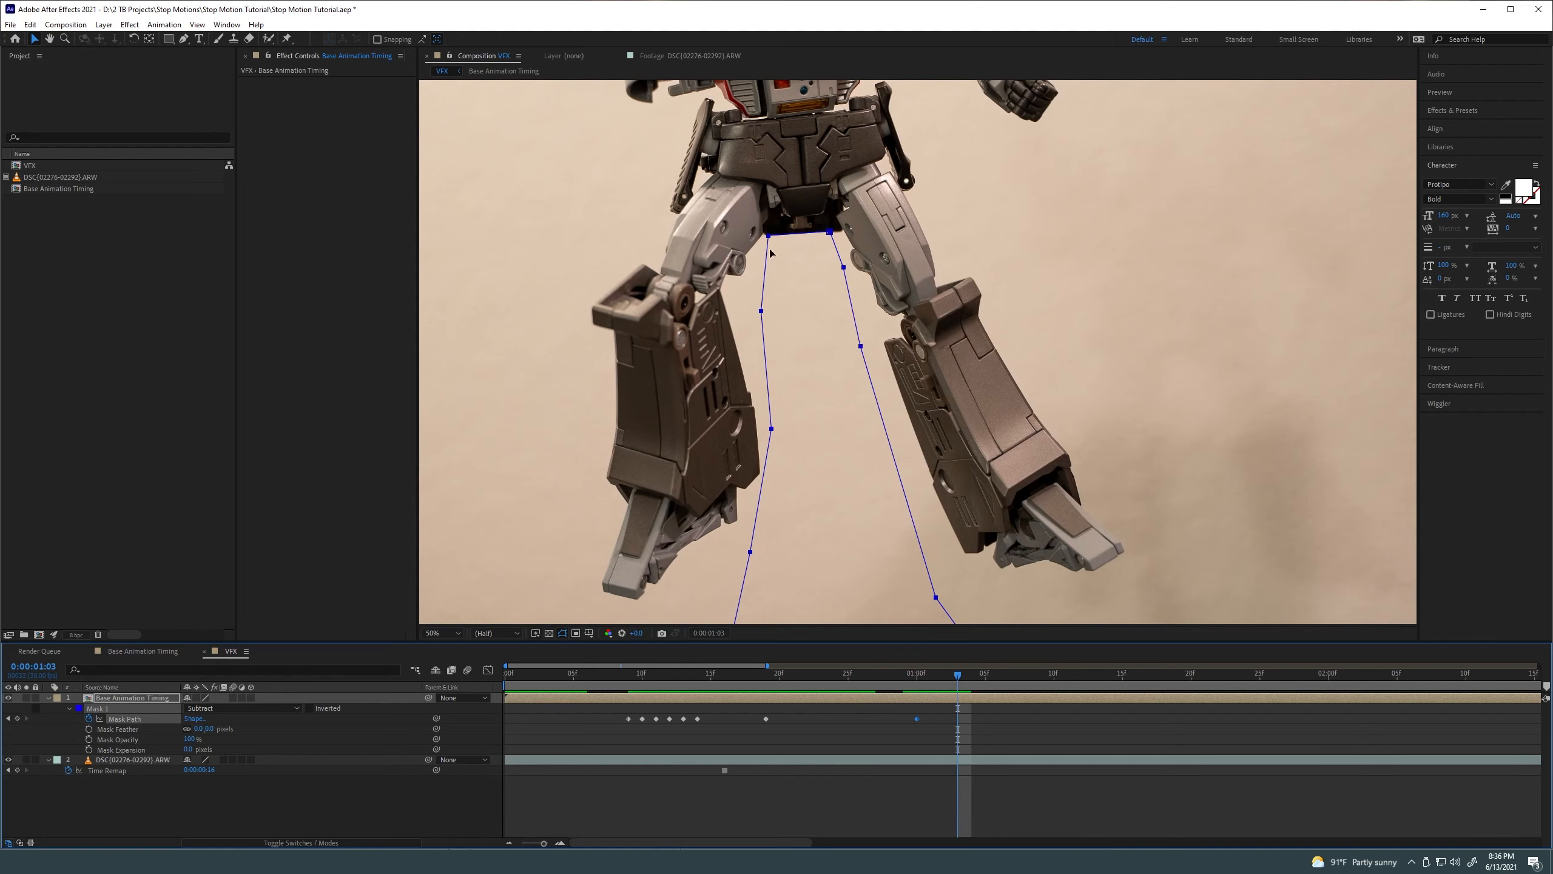
key("Page_Down")
key("Page_Down")
key("Page_Down")
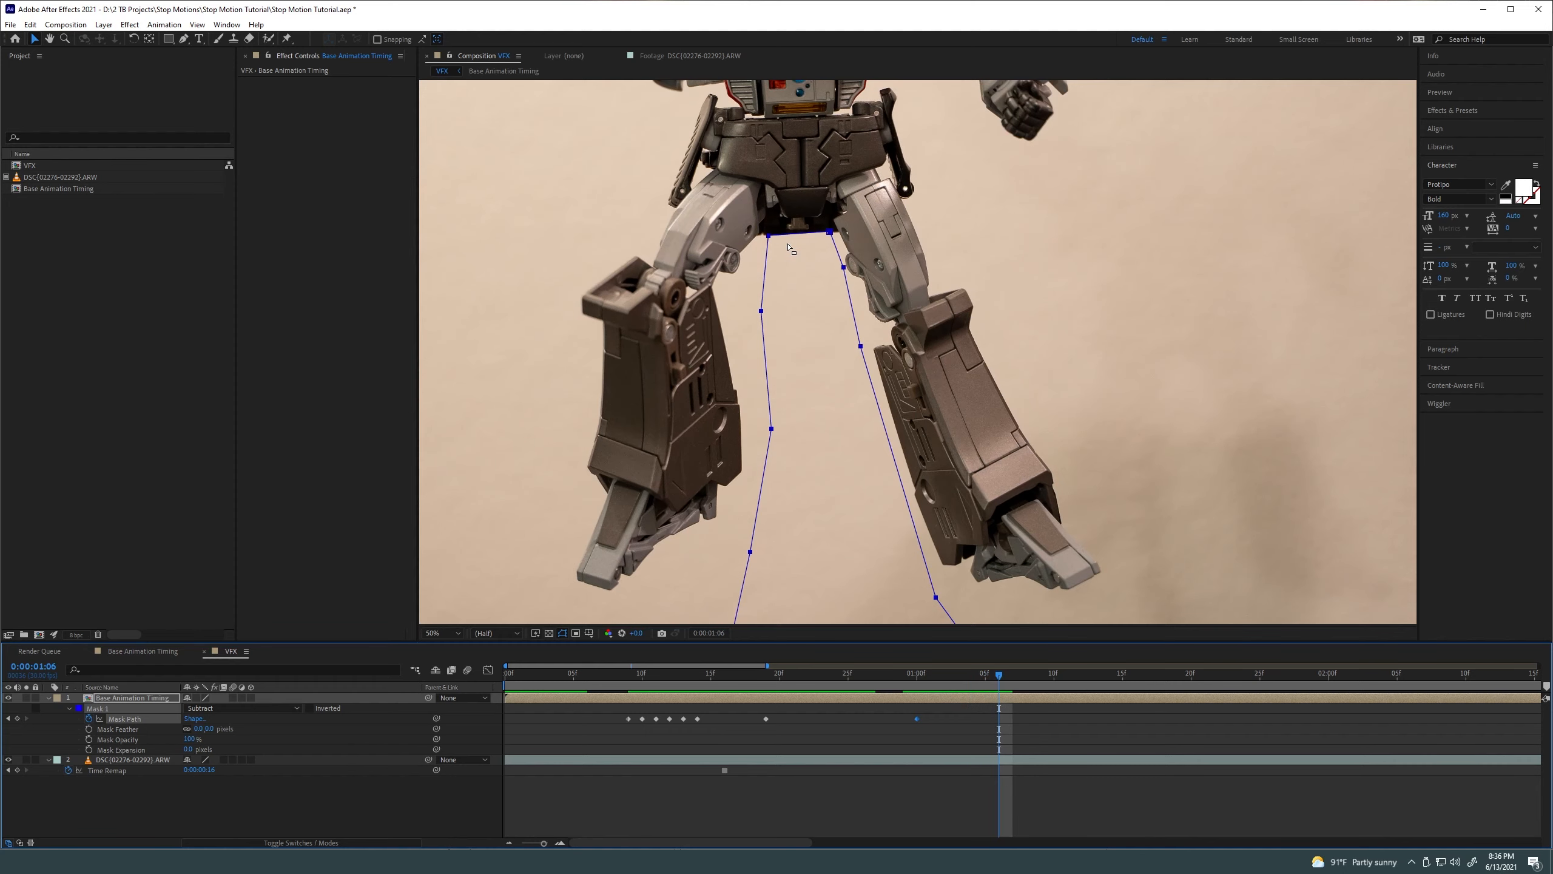
key("Page_Up")
left_click(830, 233)
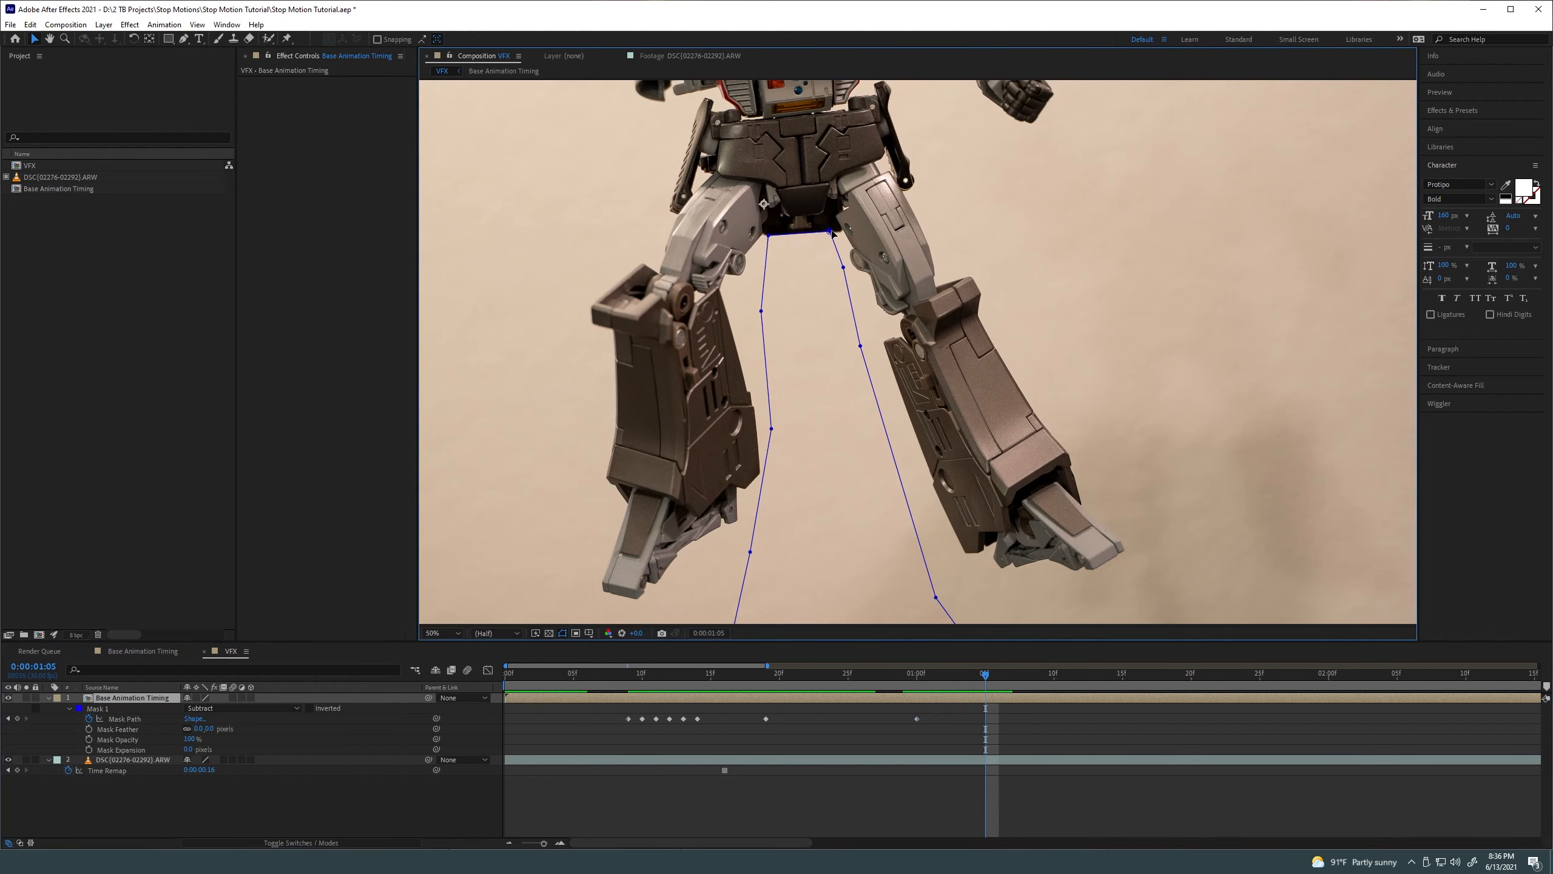
left_click_drag(831, 235, 830, 234)
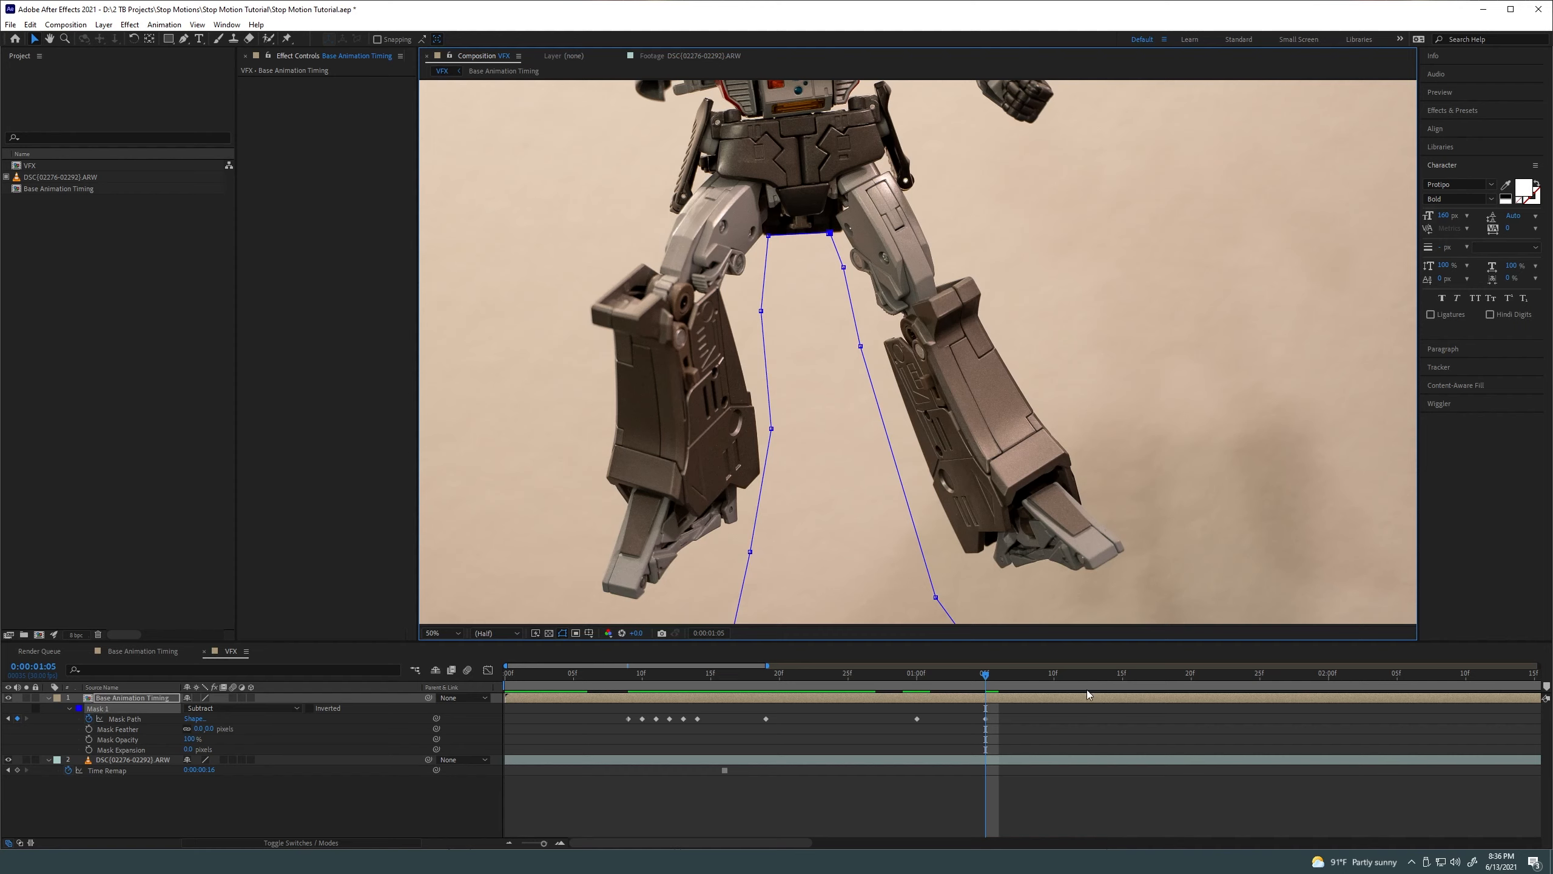
Shift the mask's top-right point slightly inward under the waist at 0:00:01:06
key("Page_Down")
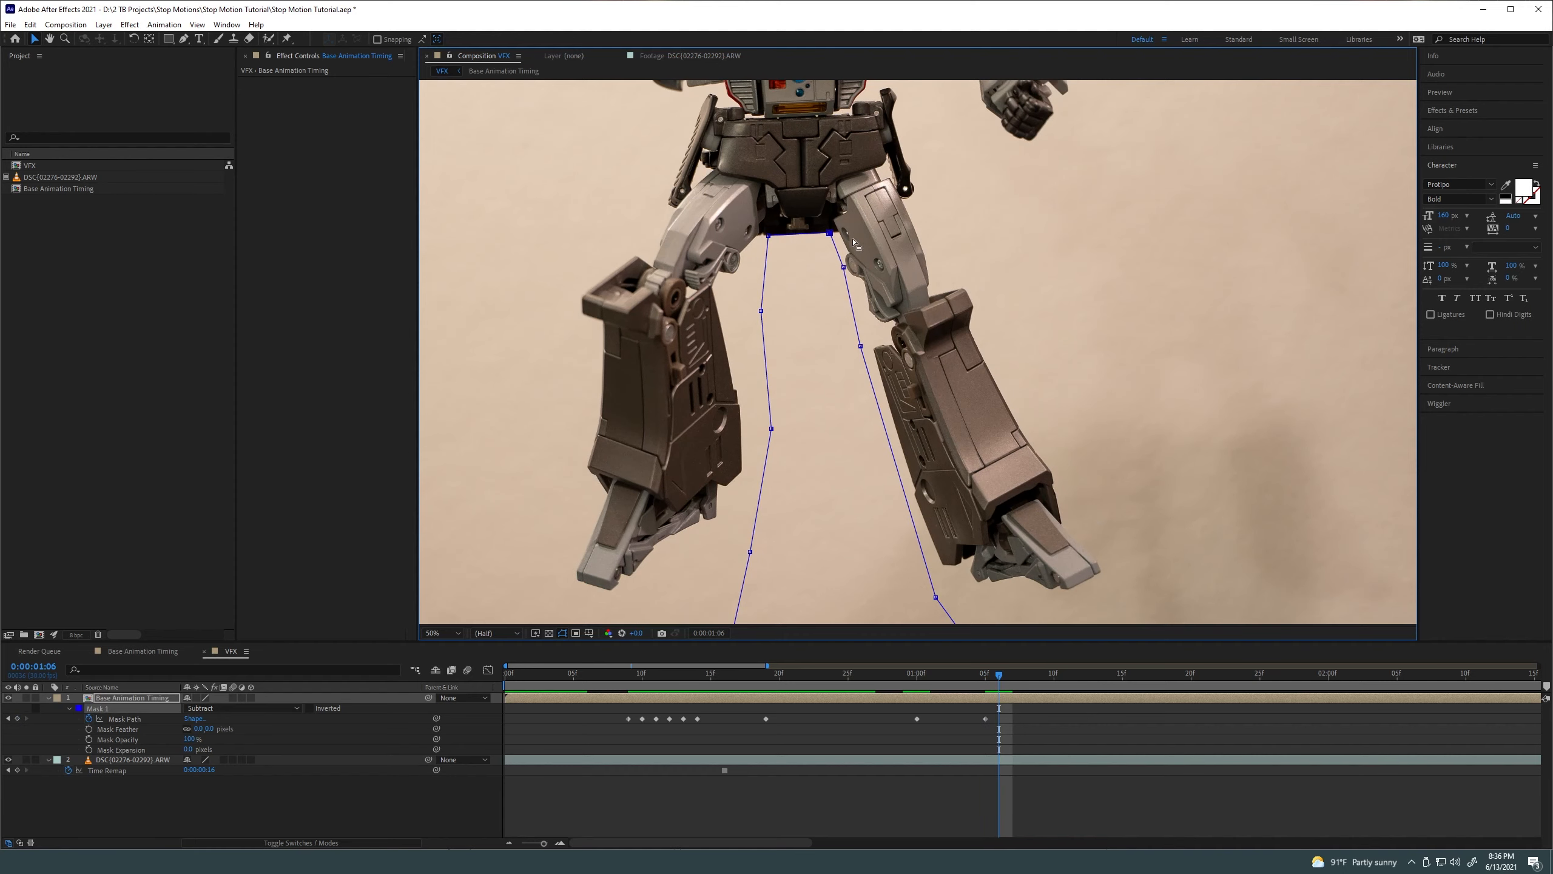
left_click(829, 242)
left_click_drag(831, 235, 830, 235)
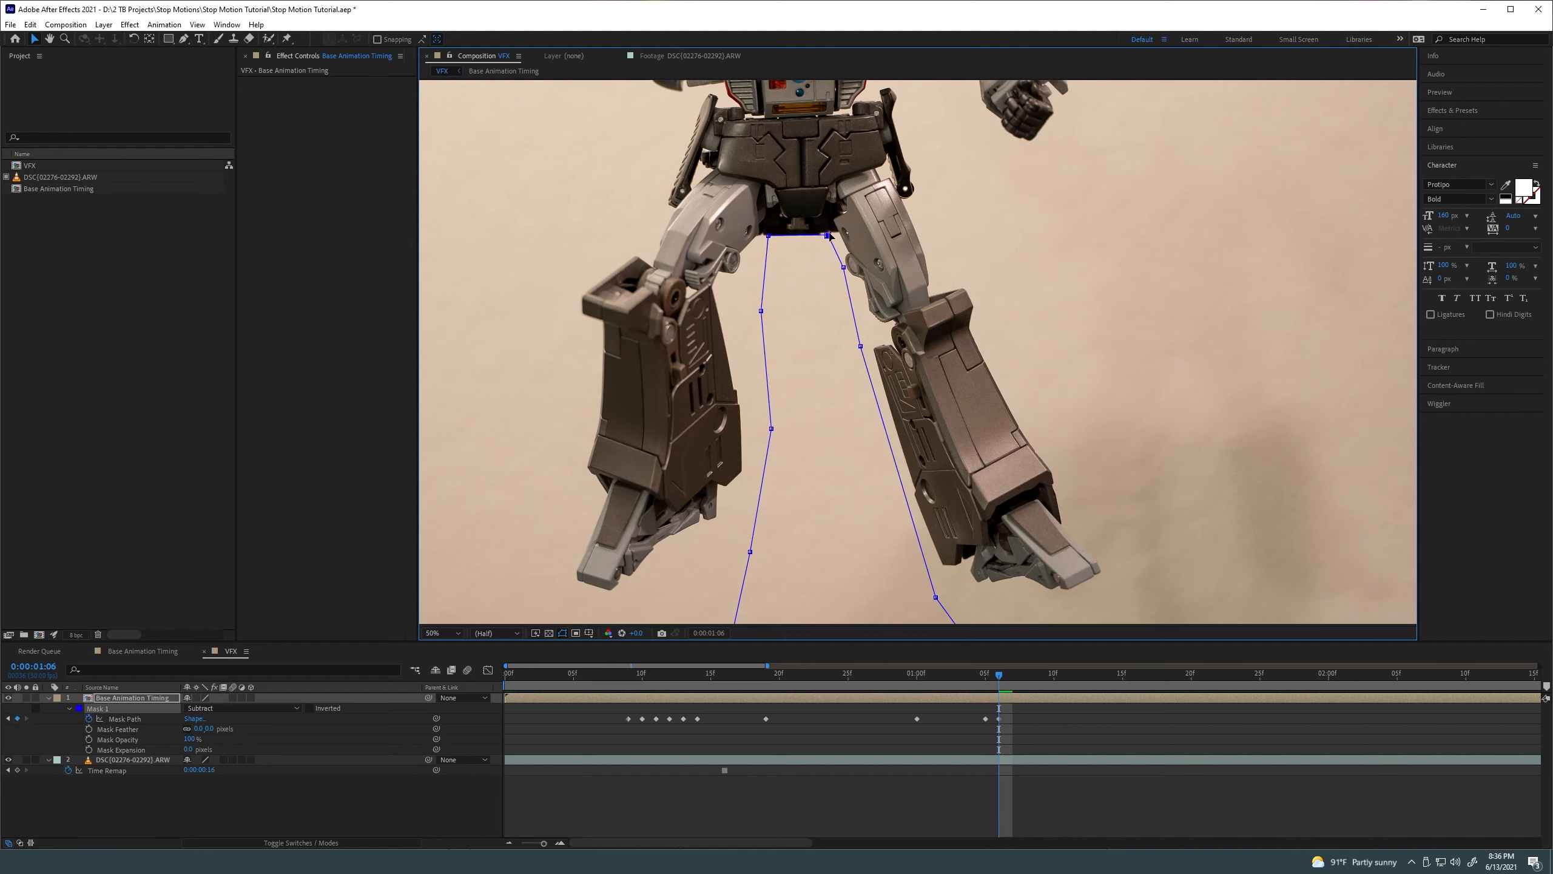
Advance to 0:00:01:09 and view the whole figure and mask at 25% magnification
key("Page_Down")
key("Page_Down")
key("Page_Down")
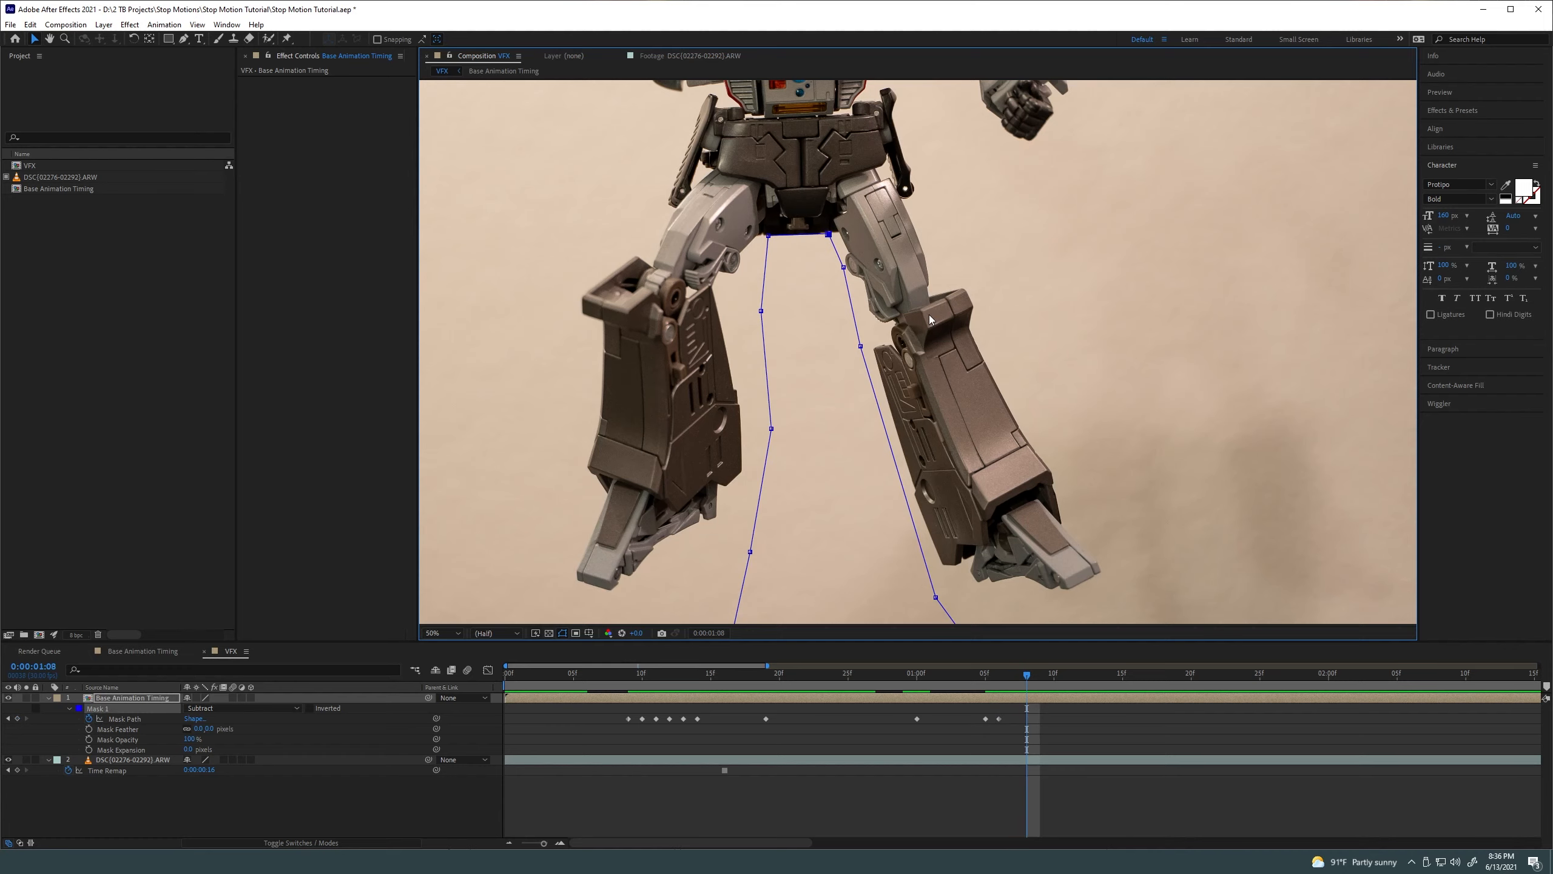
scroll(729, 365, "down", 2)
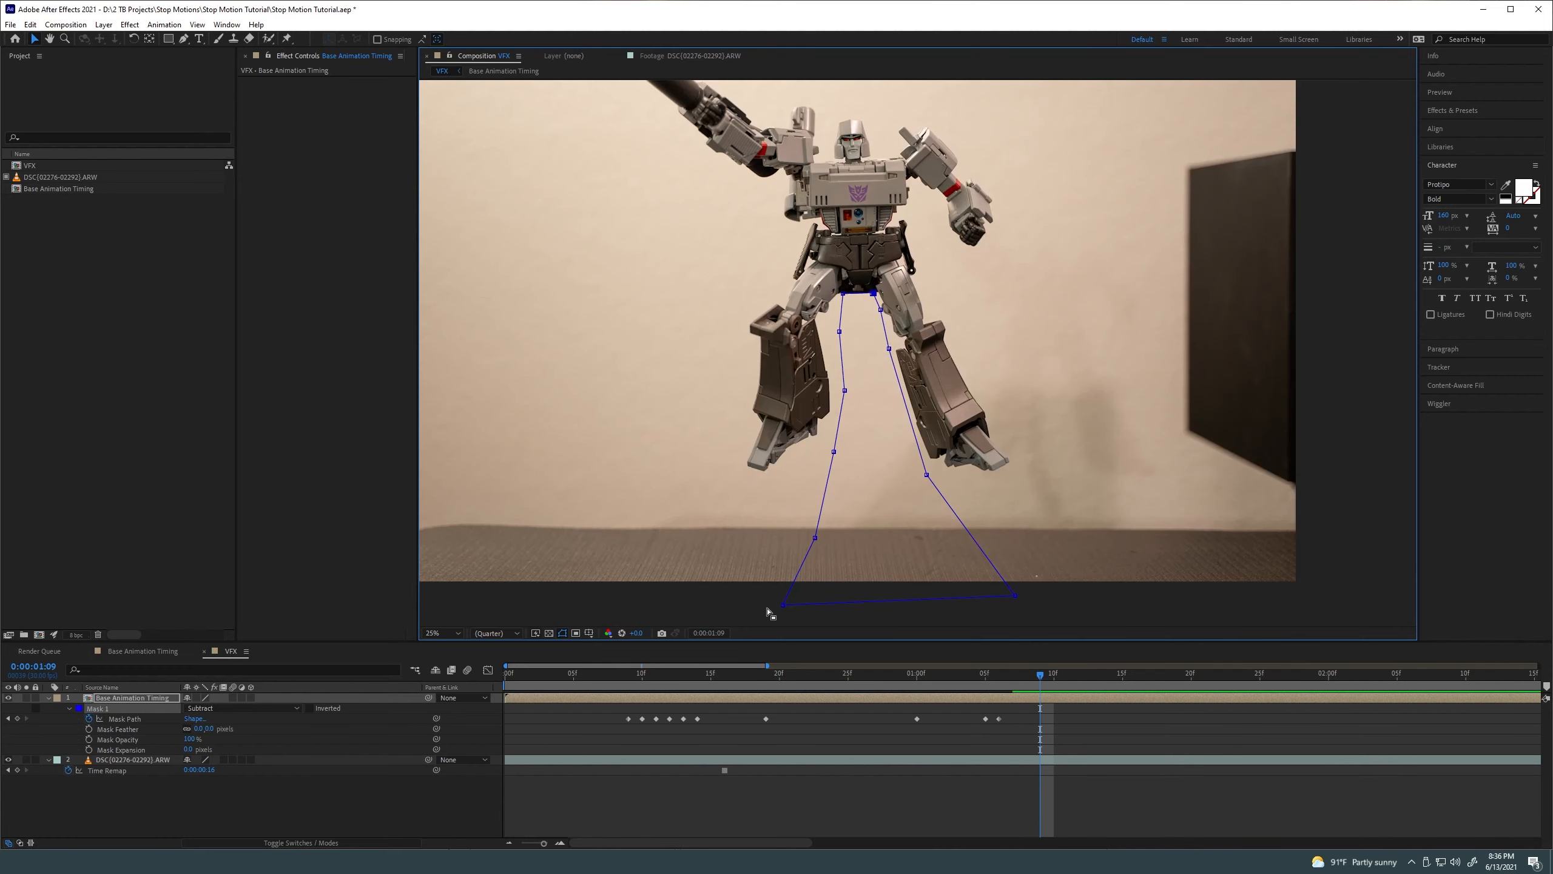
left_click_drag(846, 543, 880, 592)
left_click(445, 634)
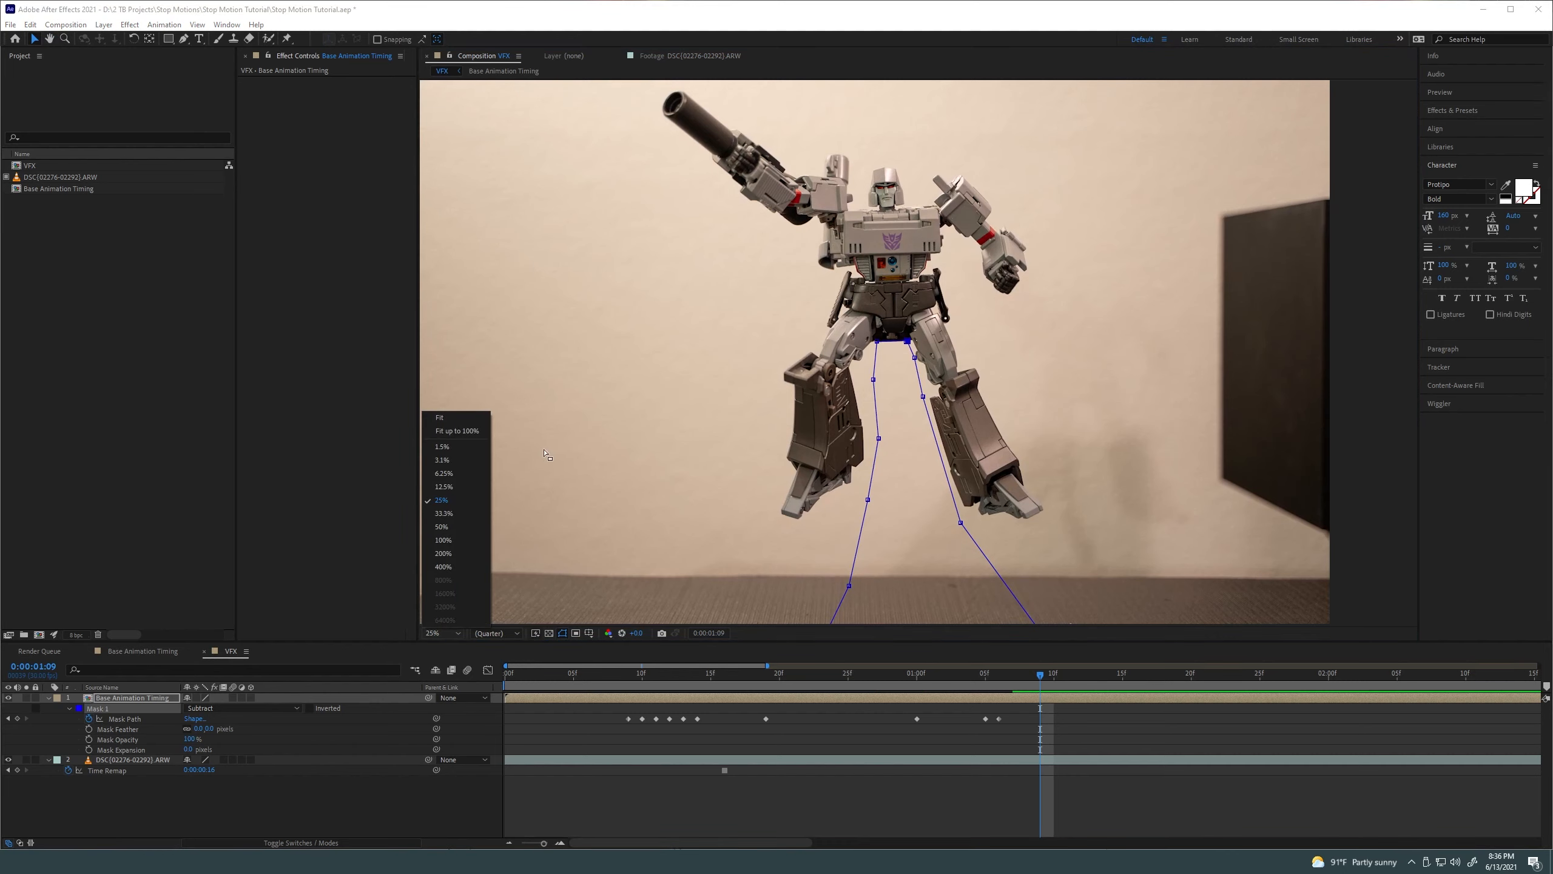
At 0:00:01:09, move Mask 1's upper-left corner outward to the left end of the figure's pelvis edge
left_click(562, 633)
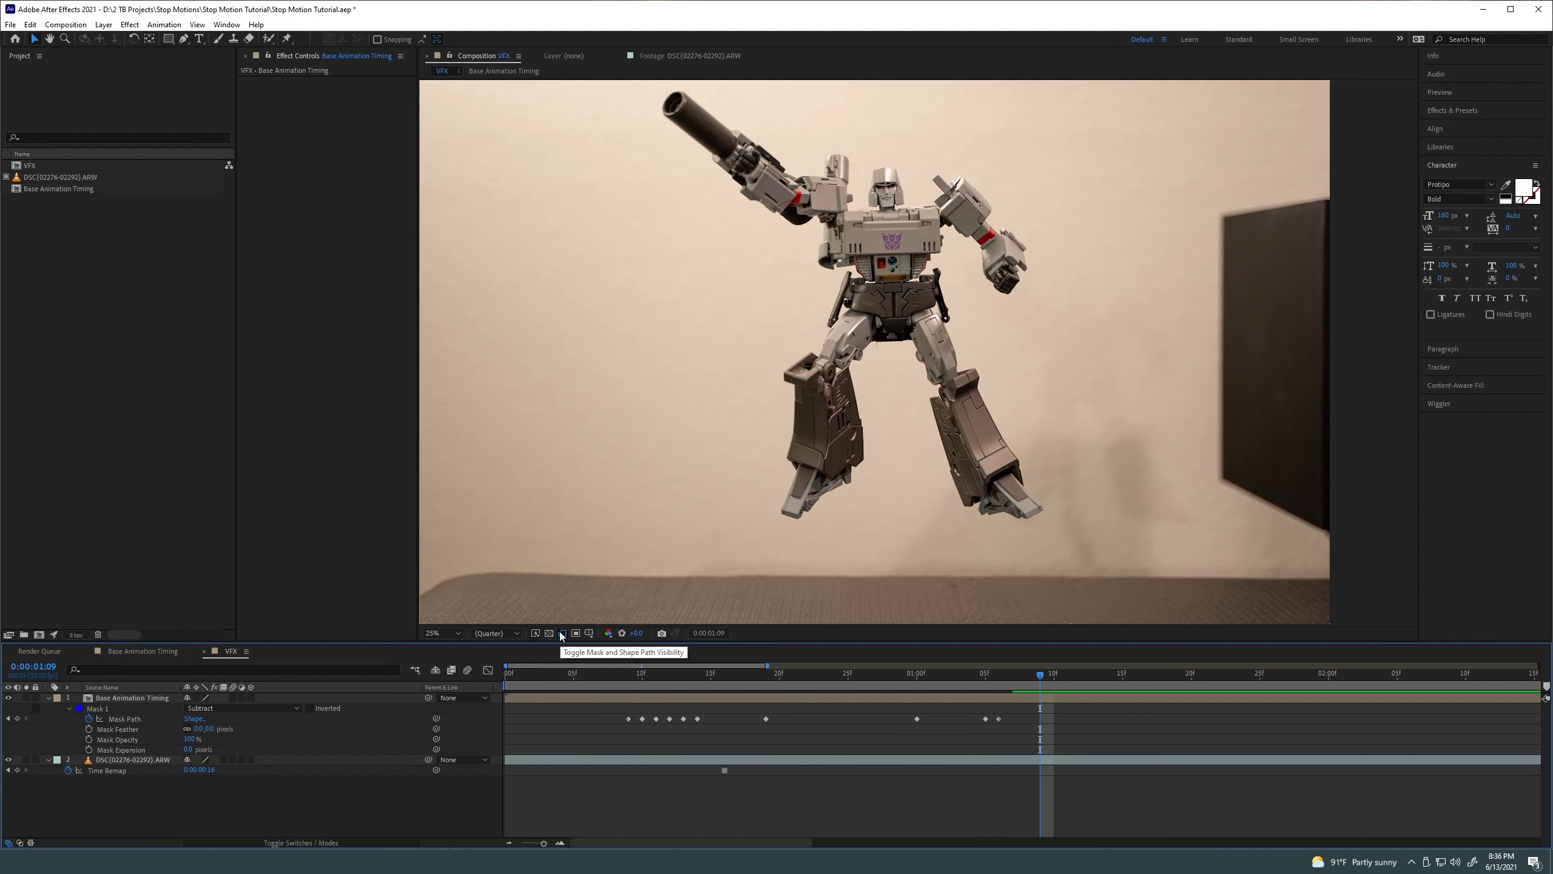
scroll(888, 374, "up", 2)
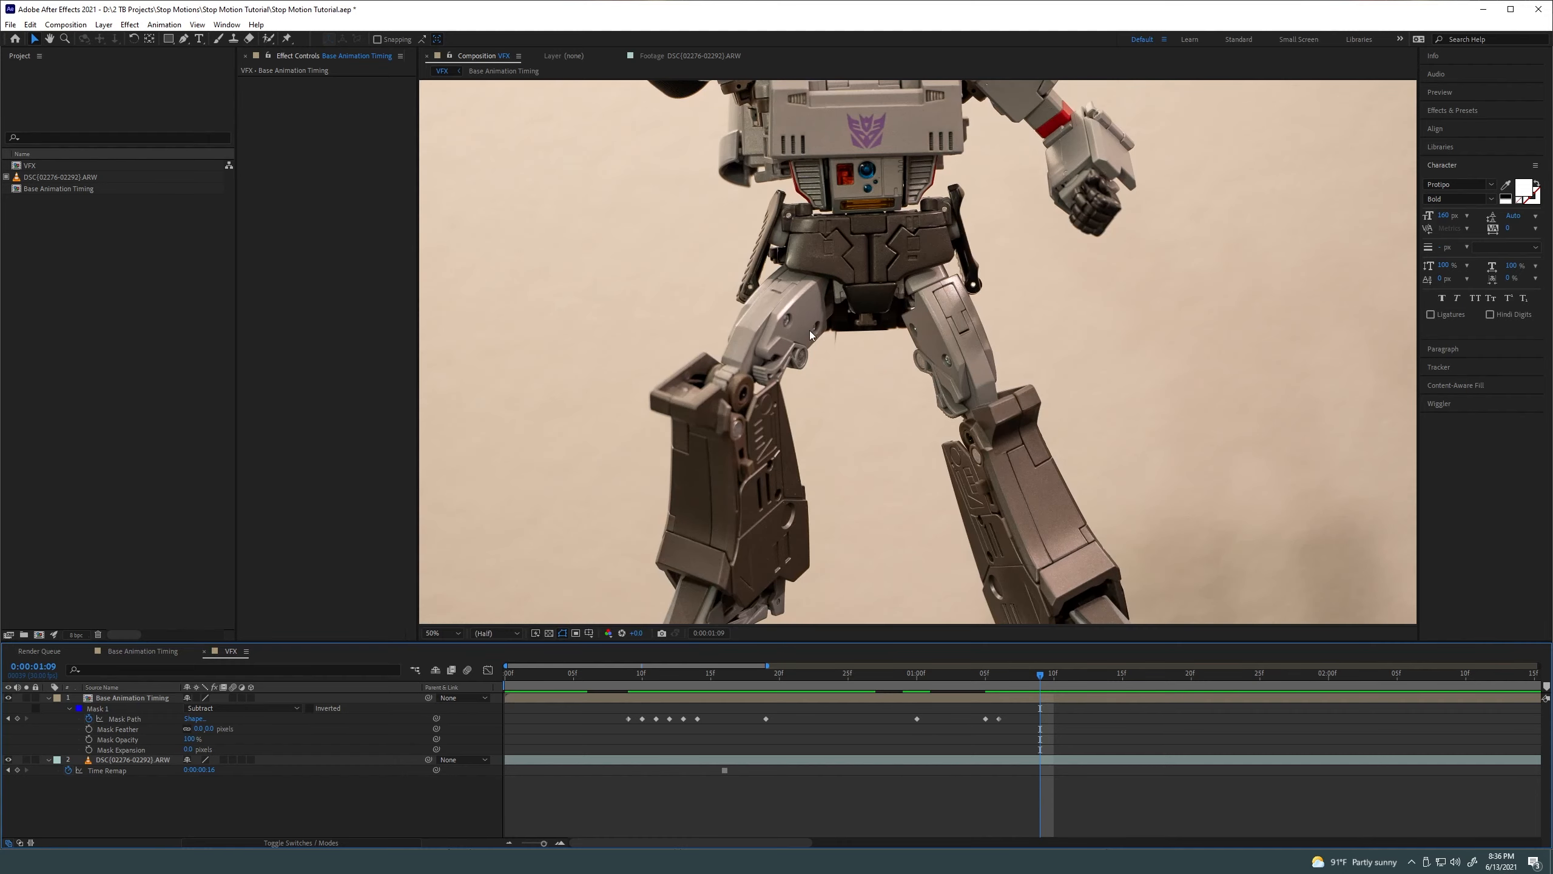
scroll(833, 336, "up", 2)
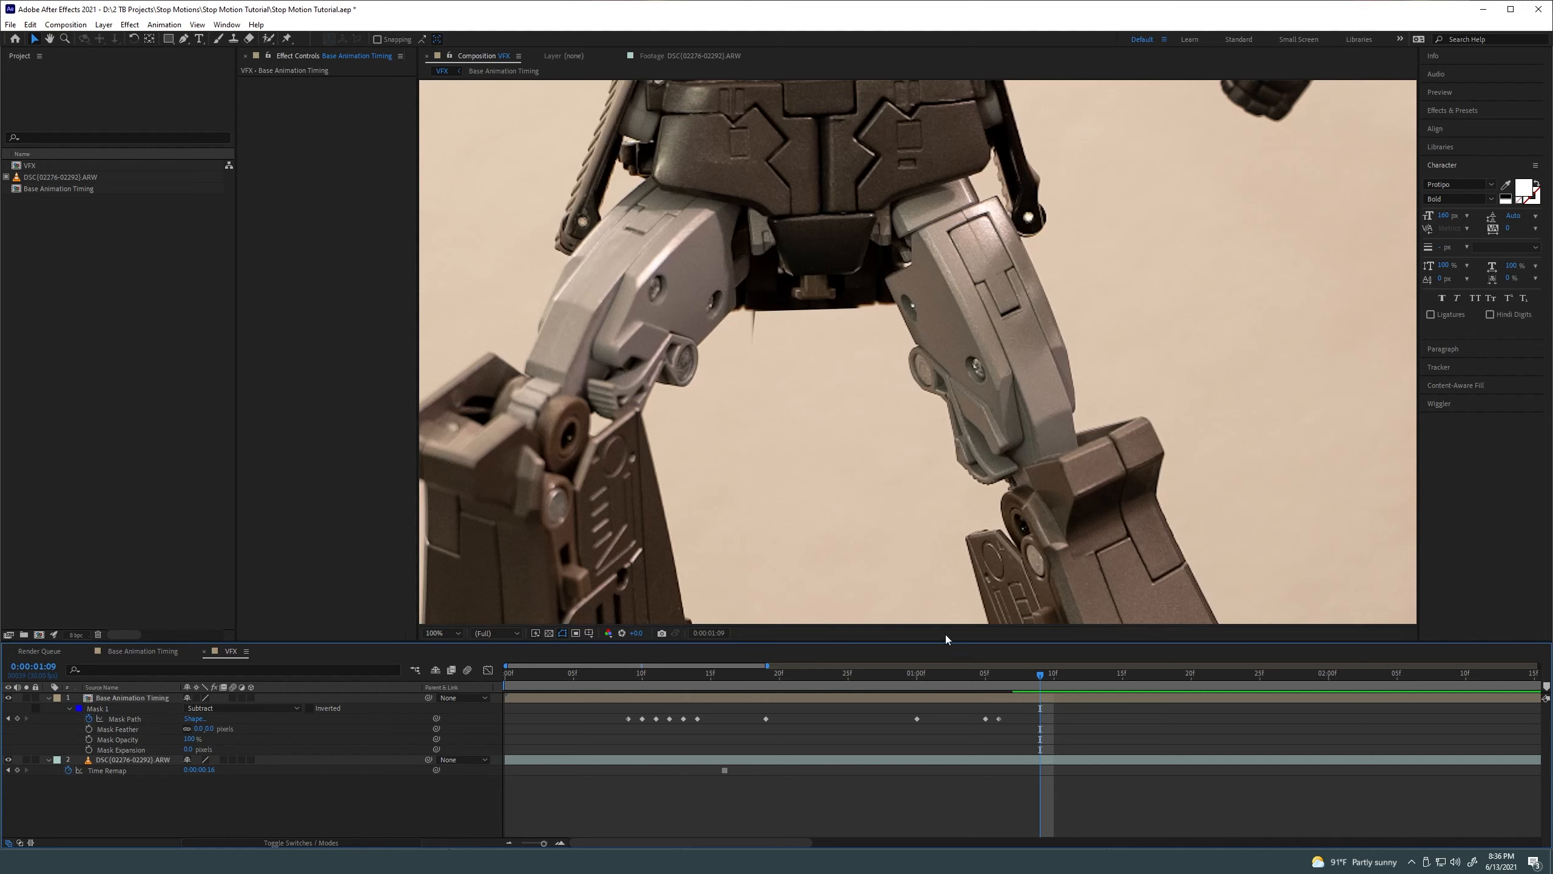
left_click(995, 697)
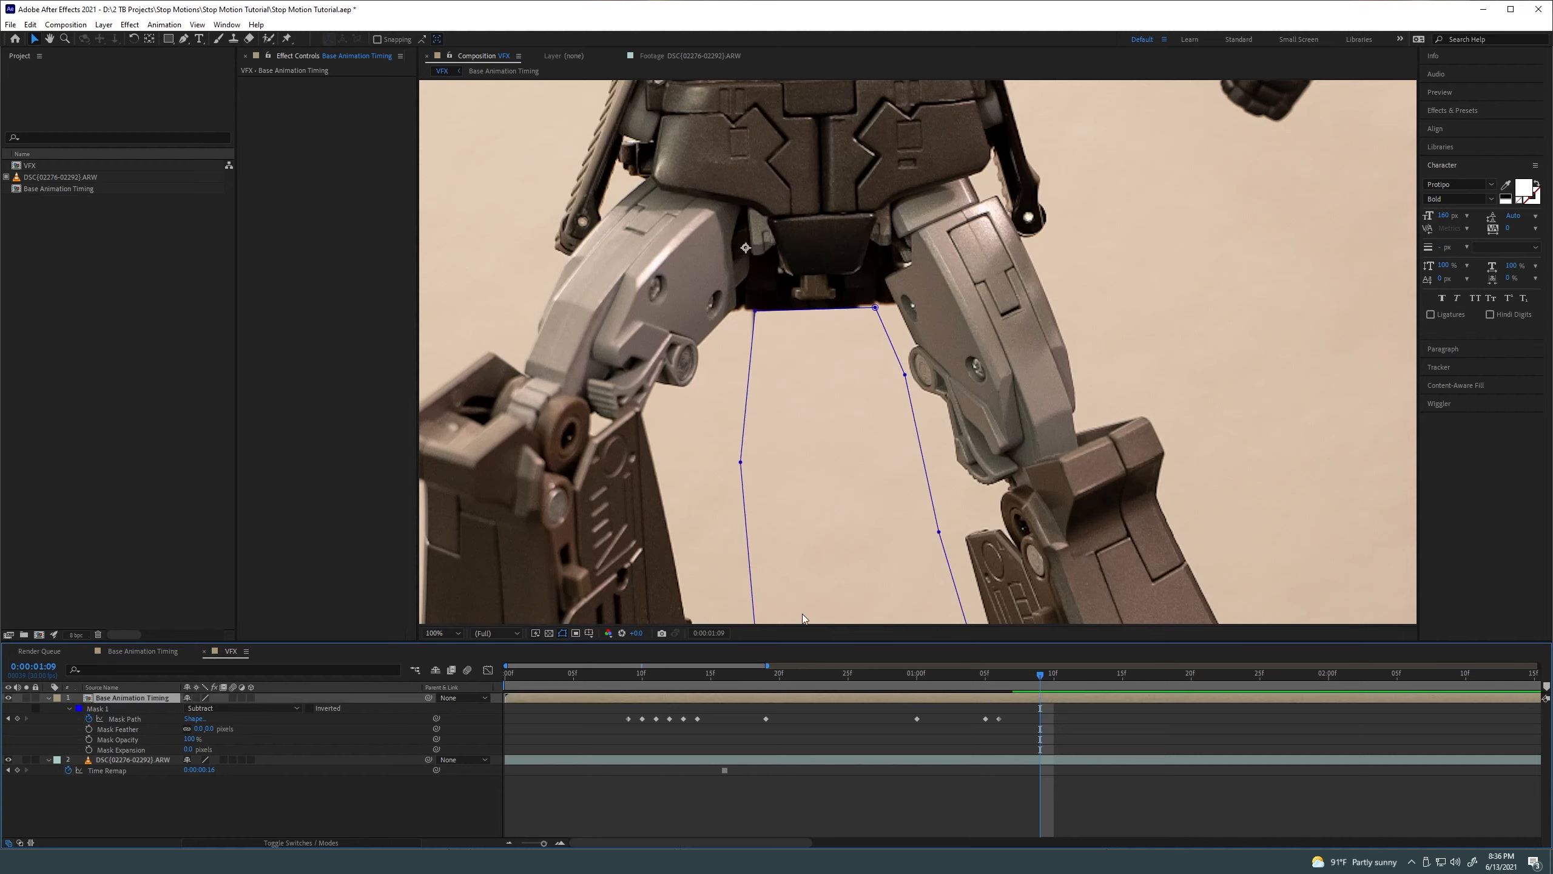
left_click(800, 346)
left_click_drag(756, 312, 744, 310)
At 0:00:01:06, move Mask 1's upper-left corner outward to the pelvis edge between the legs
left_click_drag(1044, 676, 1004, 678)
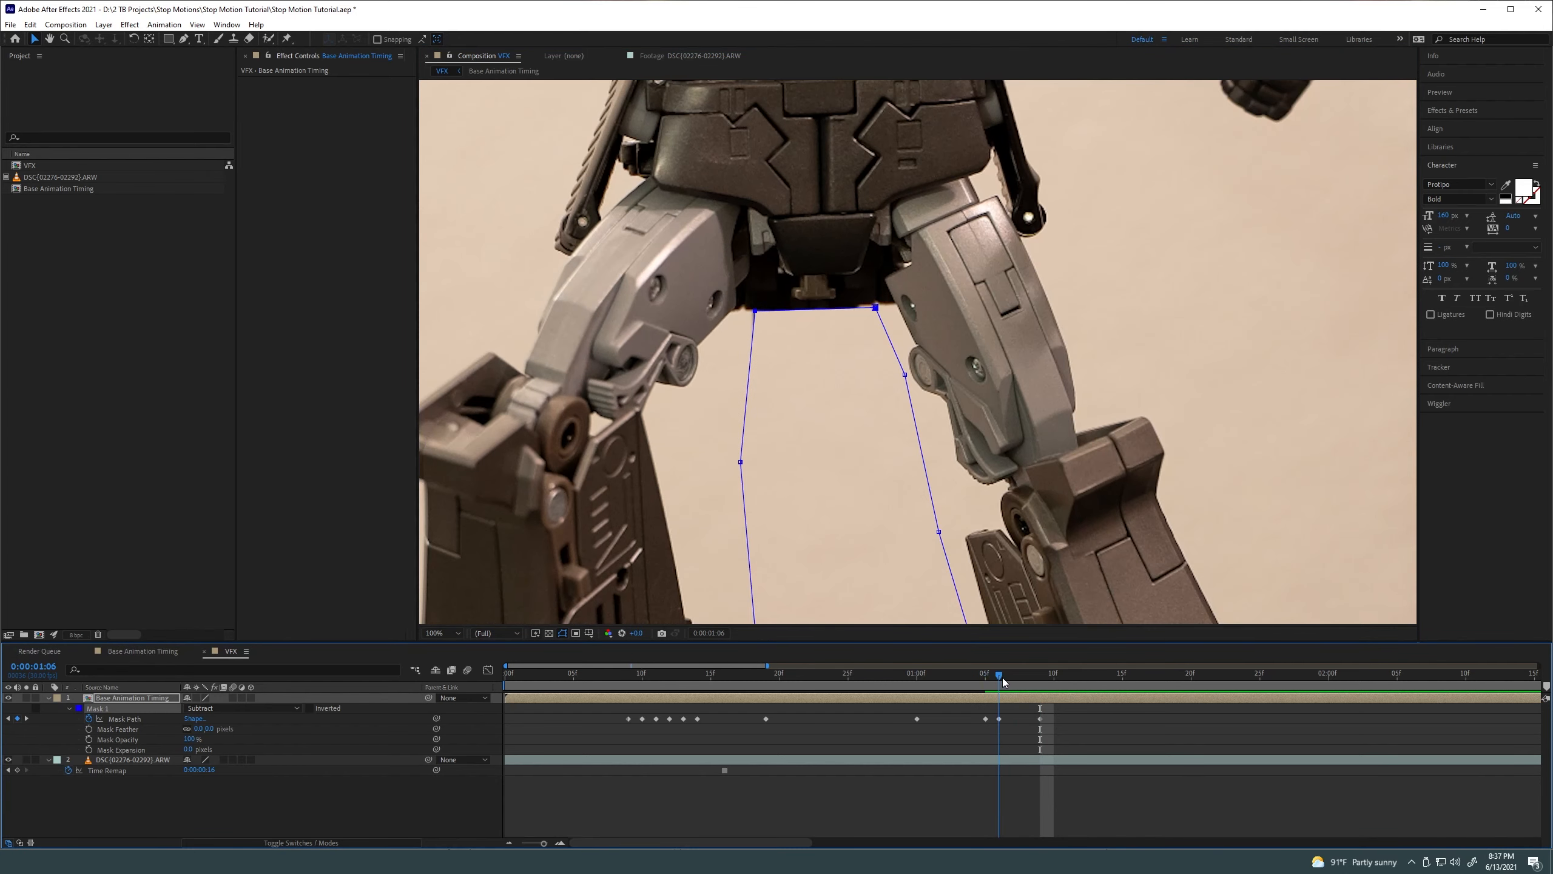
left_click(758, 316)
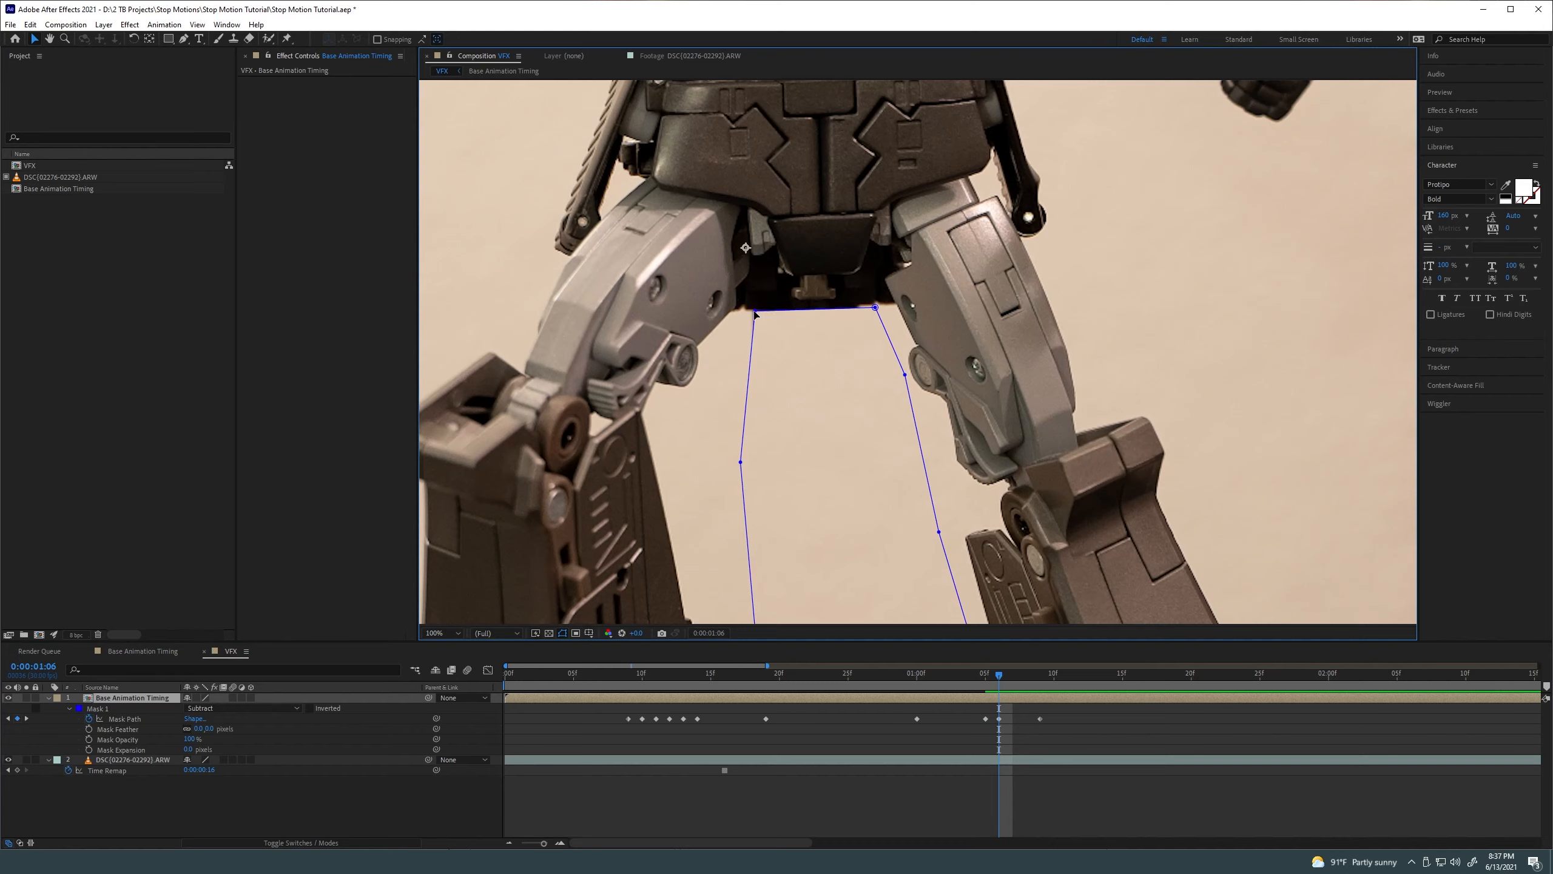
left_click_drag(755, 312, 741, 312)
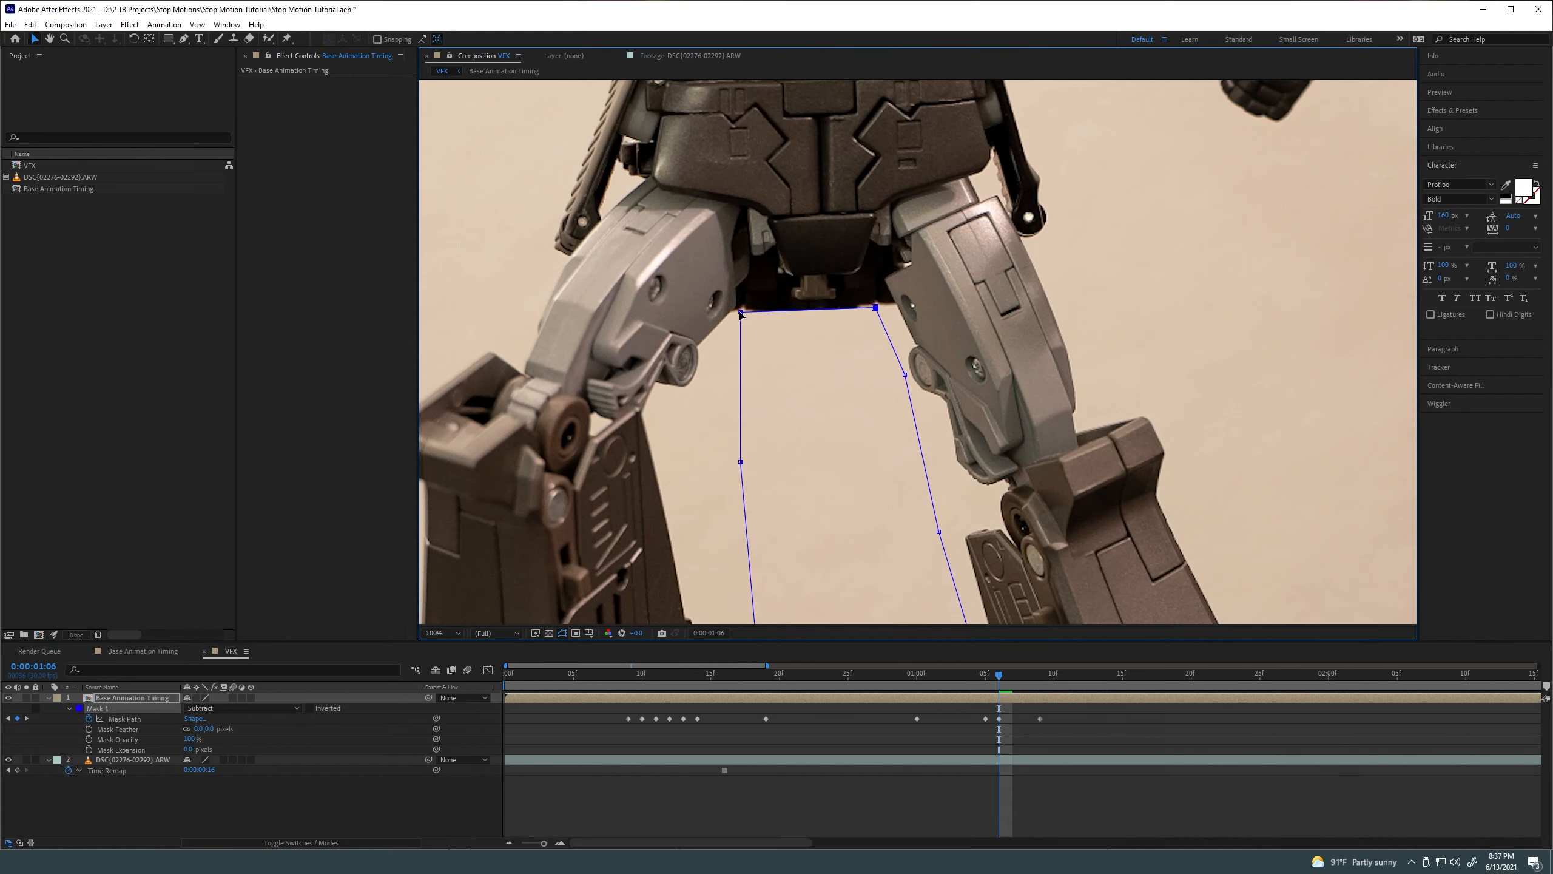
left_click(1133, 752)
At 0:00:01:05, pull Mask 1's upper-left corner outward to cover the remaining sliver below the pelvis
left_click(985, 677)
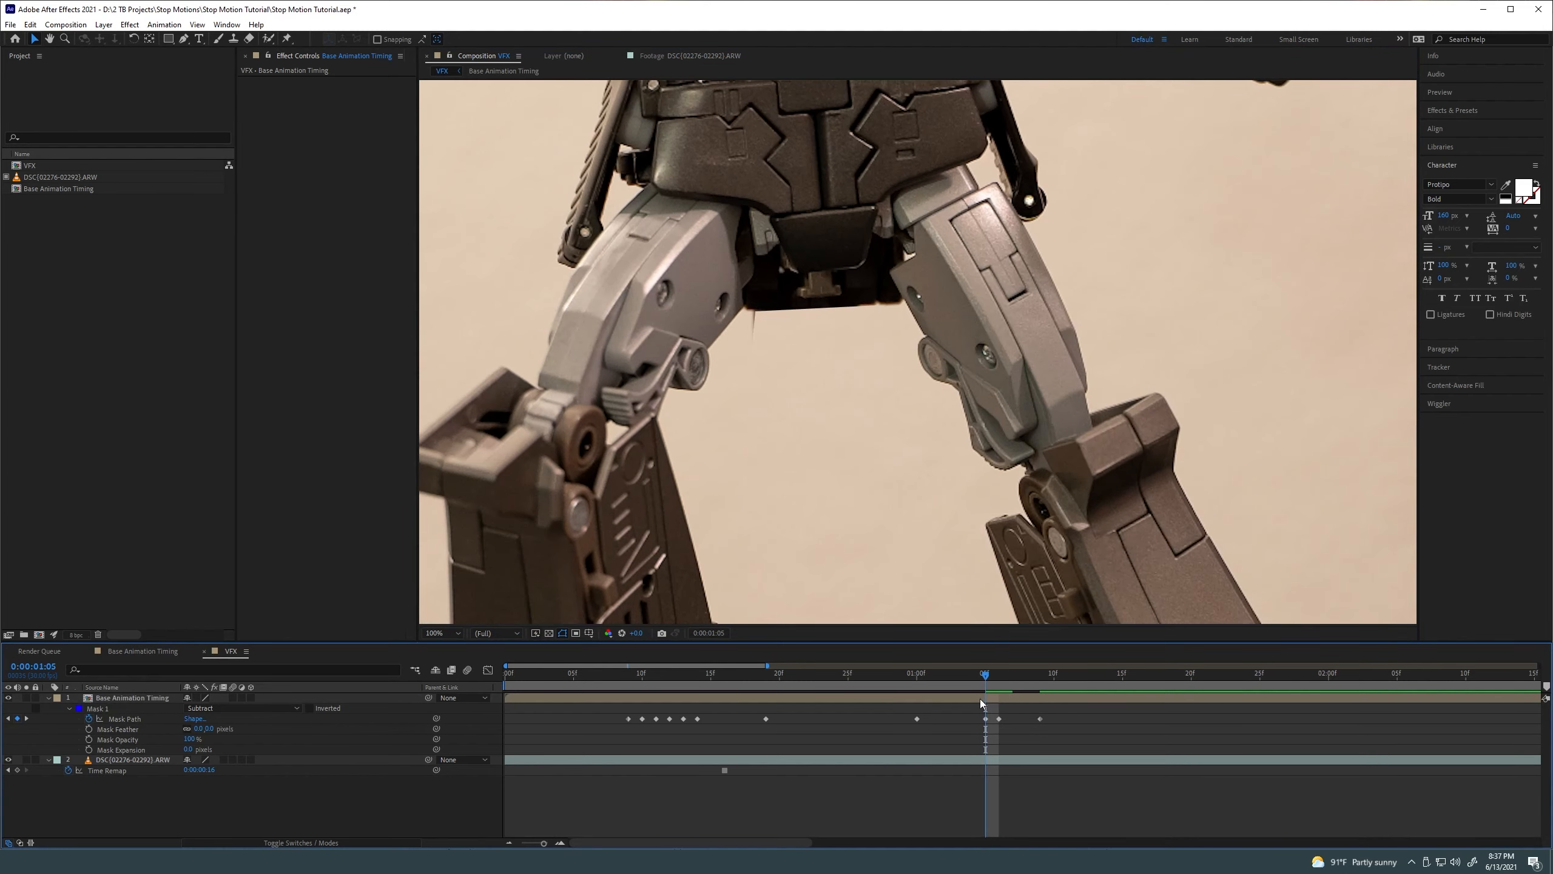
left_click(981, 701)
left_click_drag(758, 314, 748, 313)
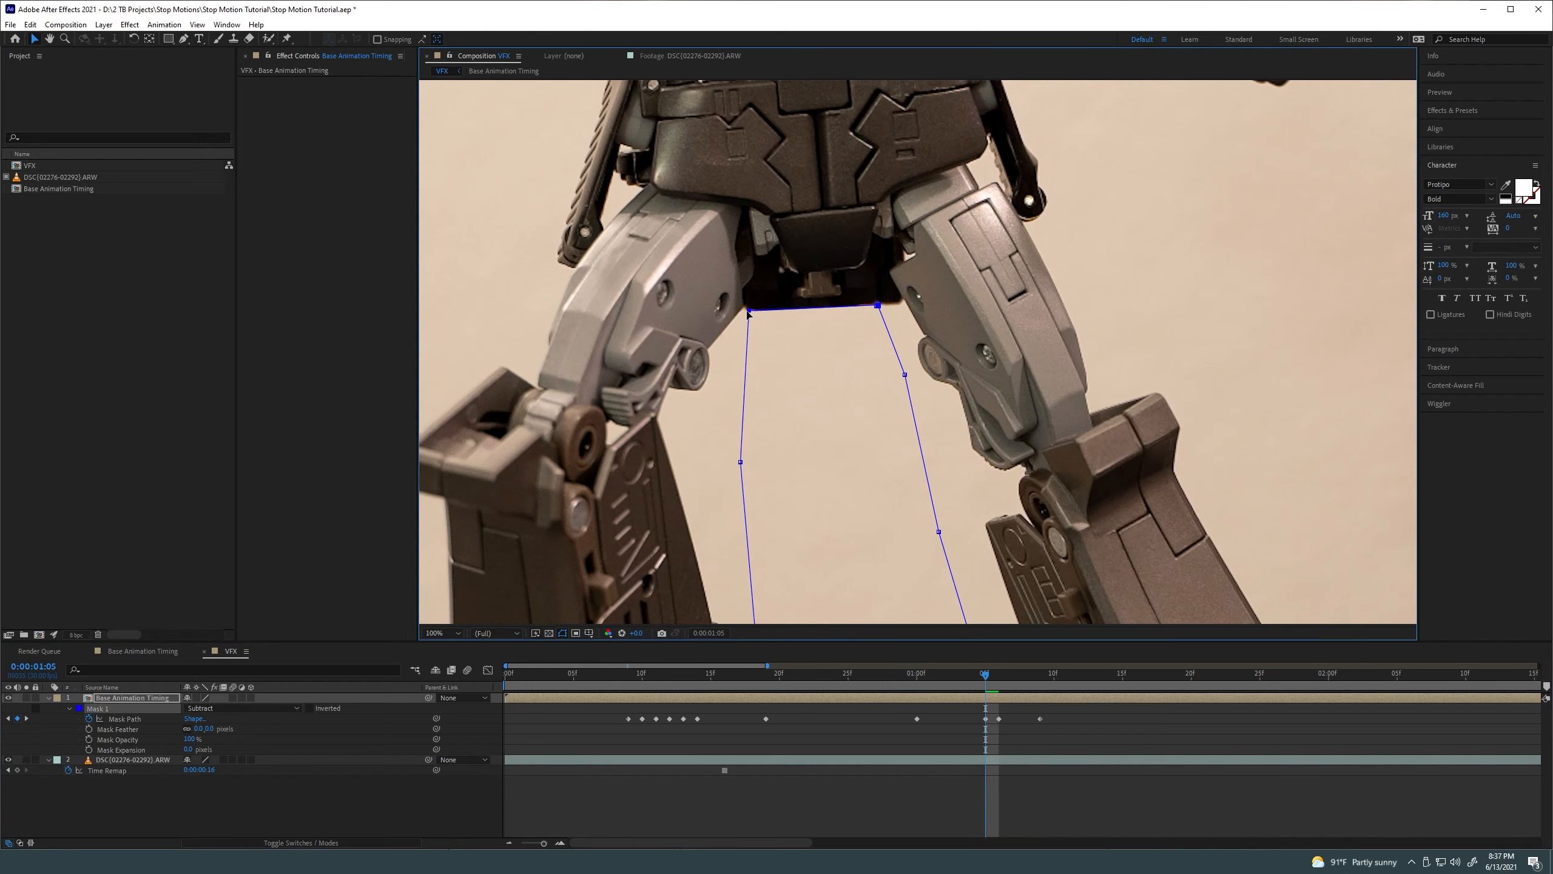
left_click(969, 768)
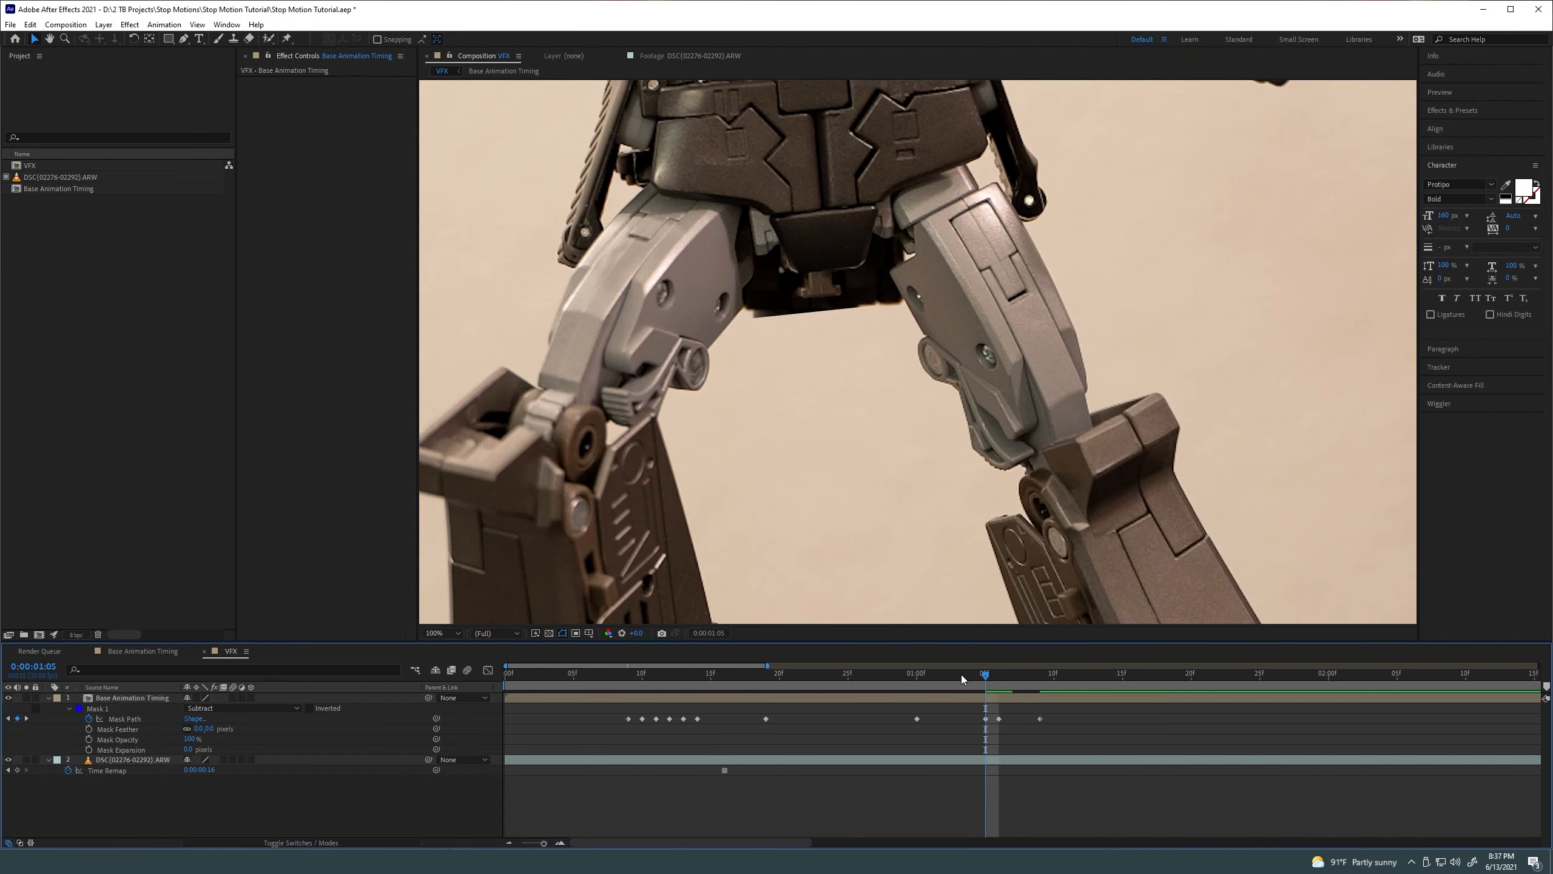
Compare the neighbouring earlier frames and fine-tune Mask 1's upper-left corner against the pelvis edge
left_click(957, 675)
left_click_drag(944, 677, 983, 687)
left_click(975, 697)
left_click_drag(748, 320, 751, 314)
left_click(944, 712)
Inspect the mask edge under the pelvis at 0:00:00:19 and set Mask 1's feather to 4 pixels
left_click_drag(945, 676, 764, 686)
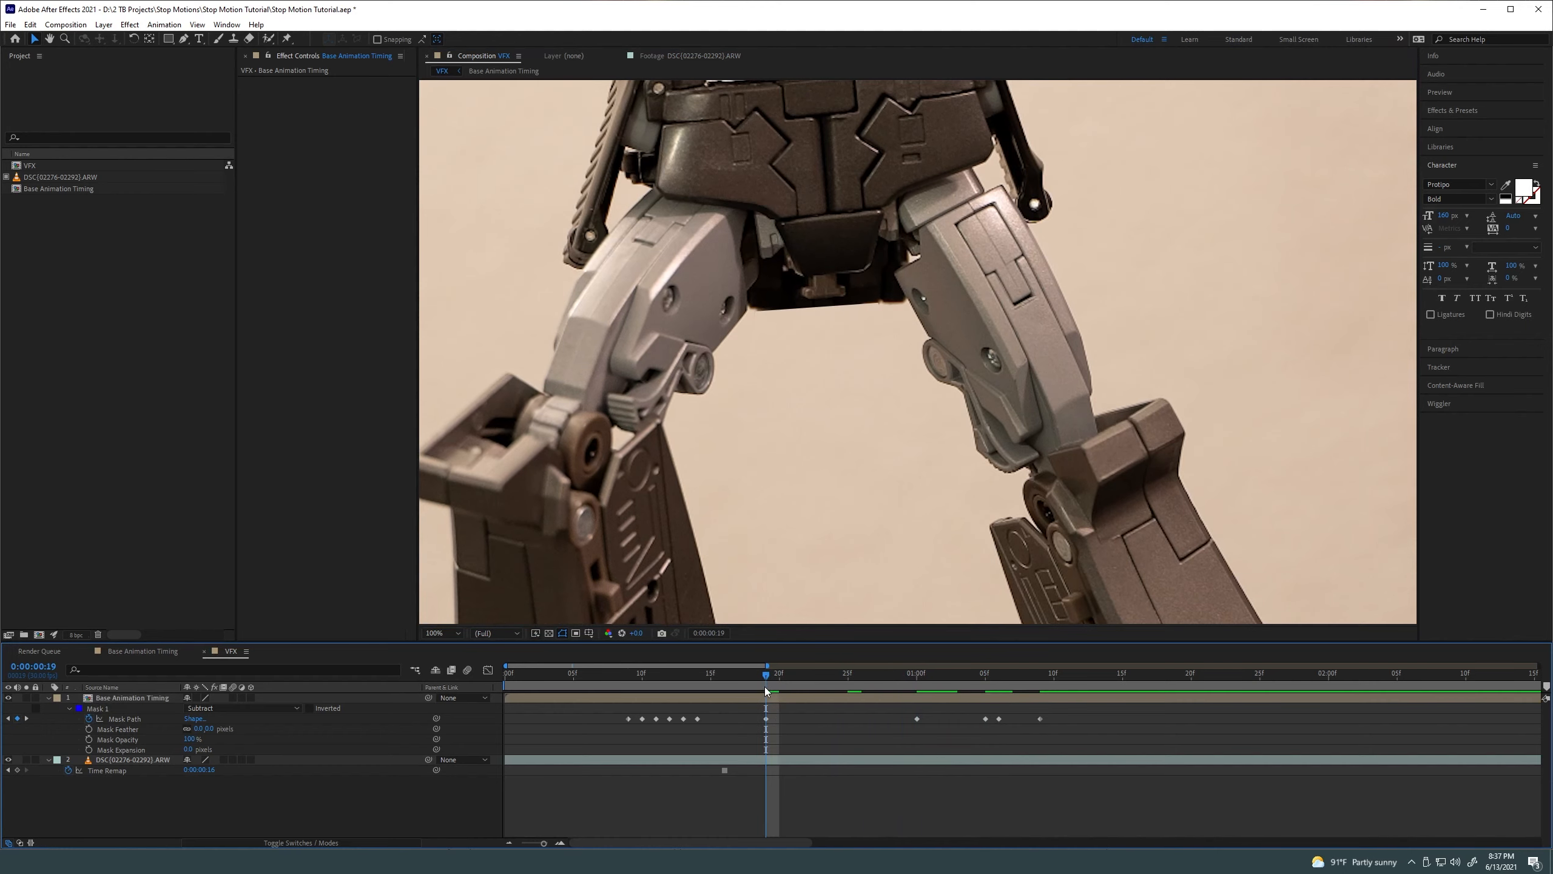
scroll(925, 328, "down", 2)
scroll(858, 334, "up", 4)
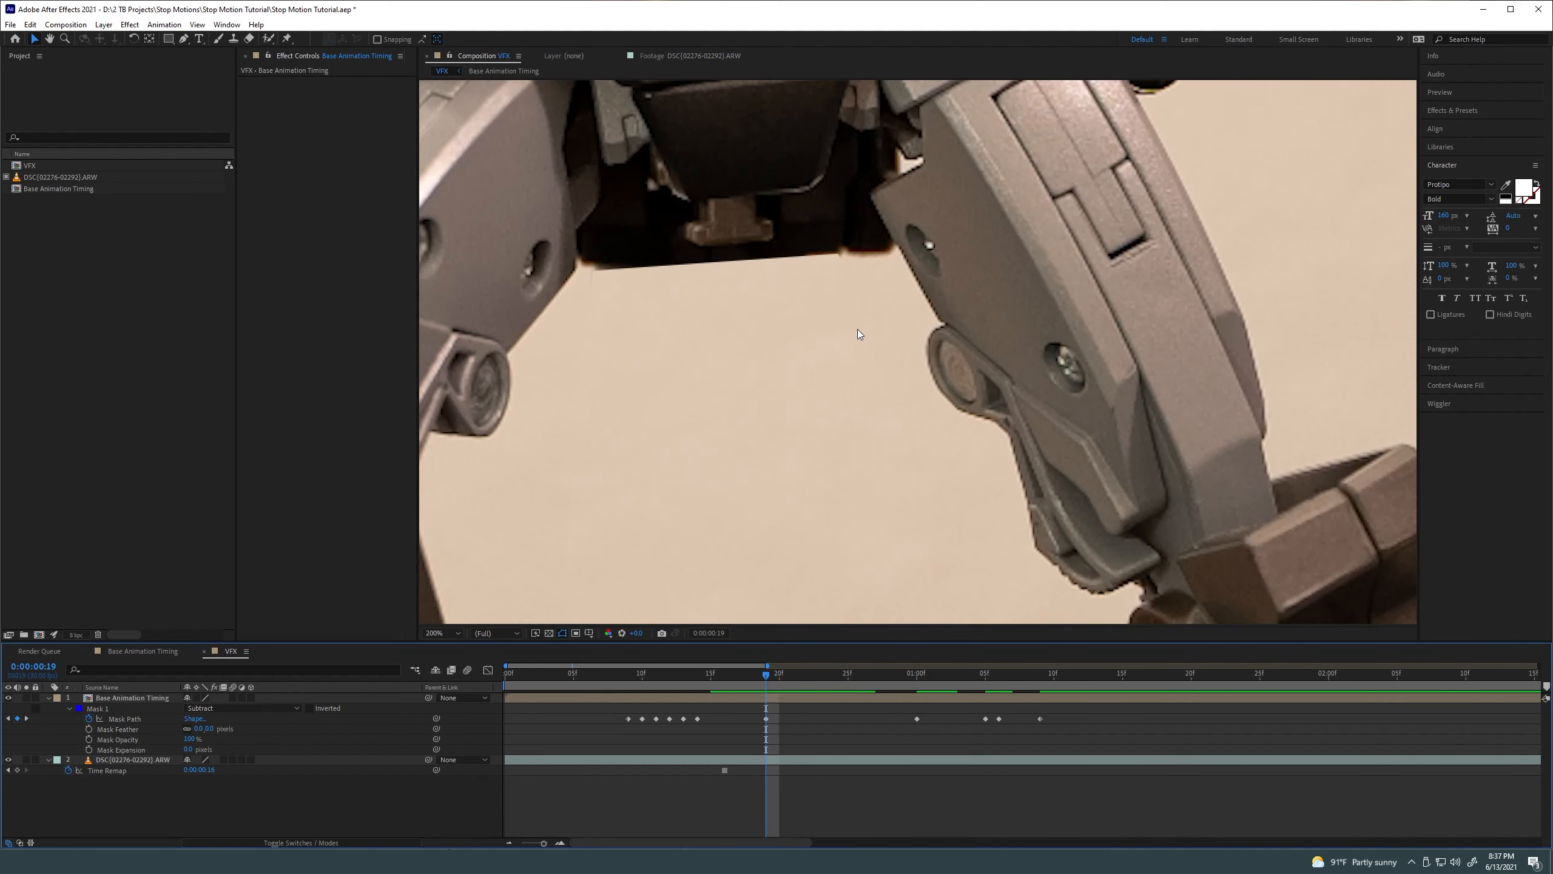
left_click_drag(720, 287, 740, 351)
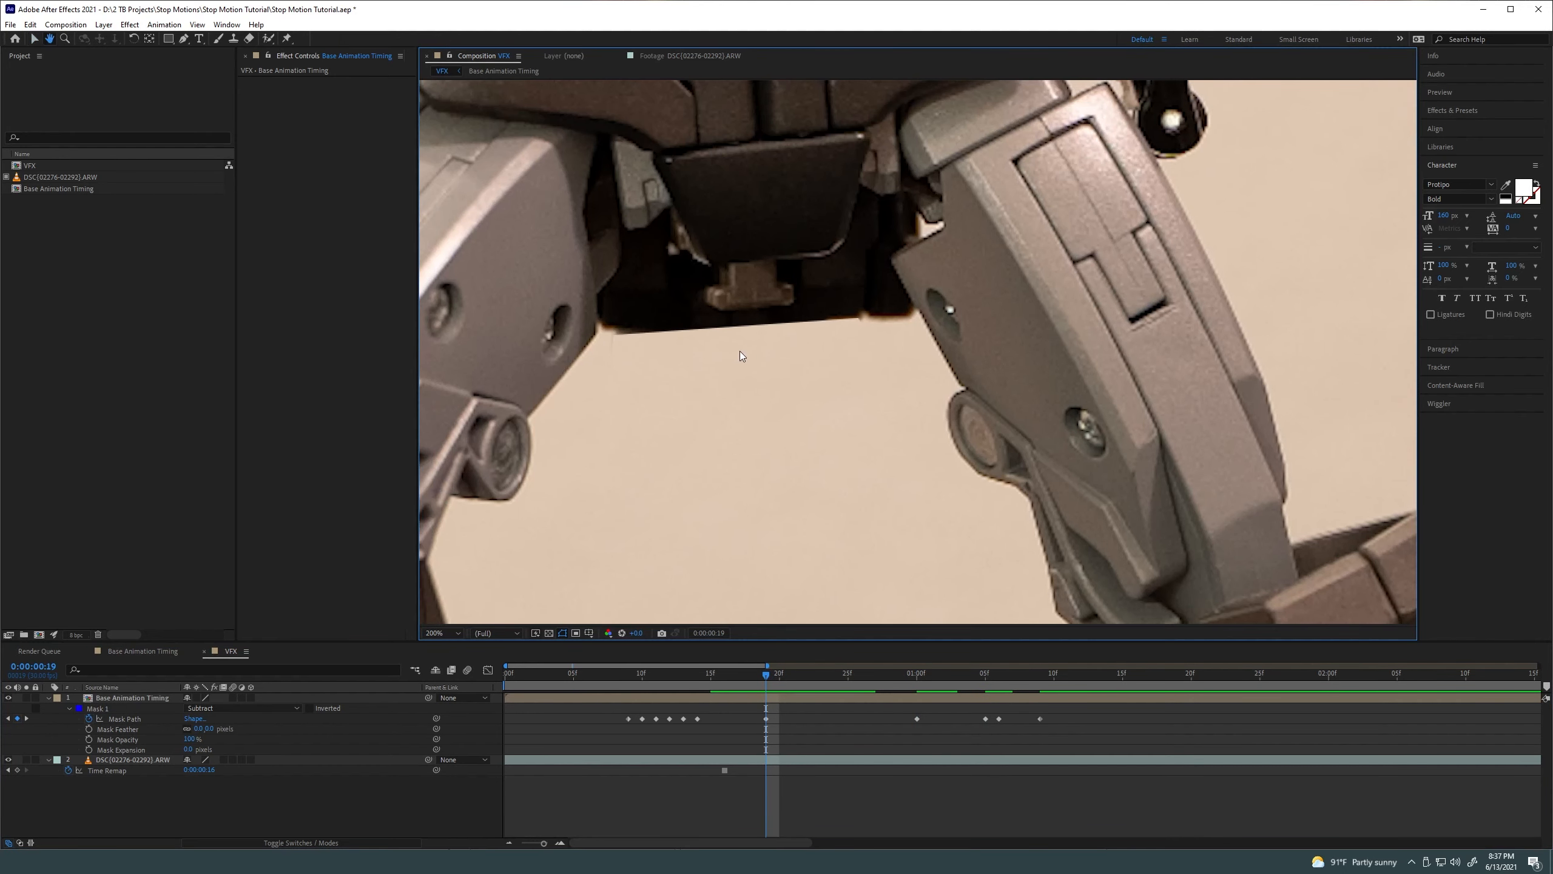
left_click(132, 730)
left_click(210, 729)
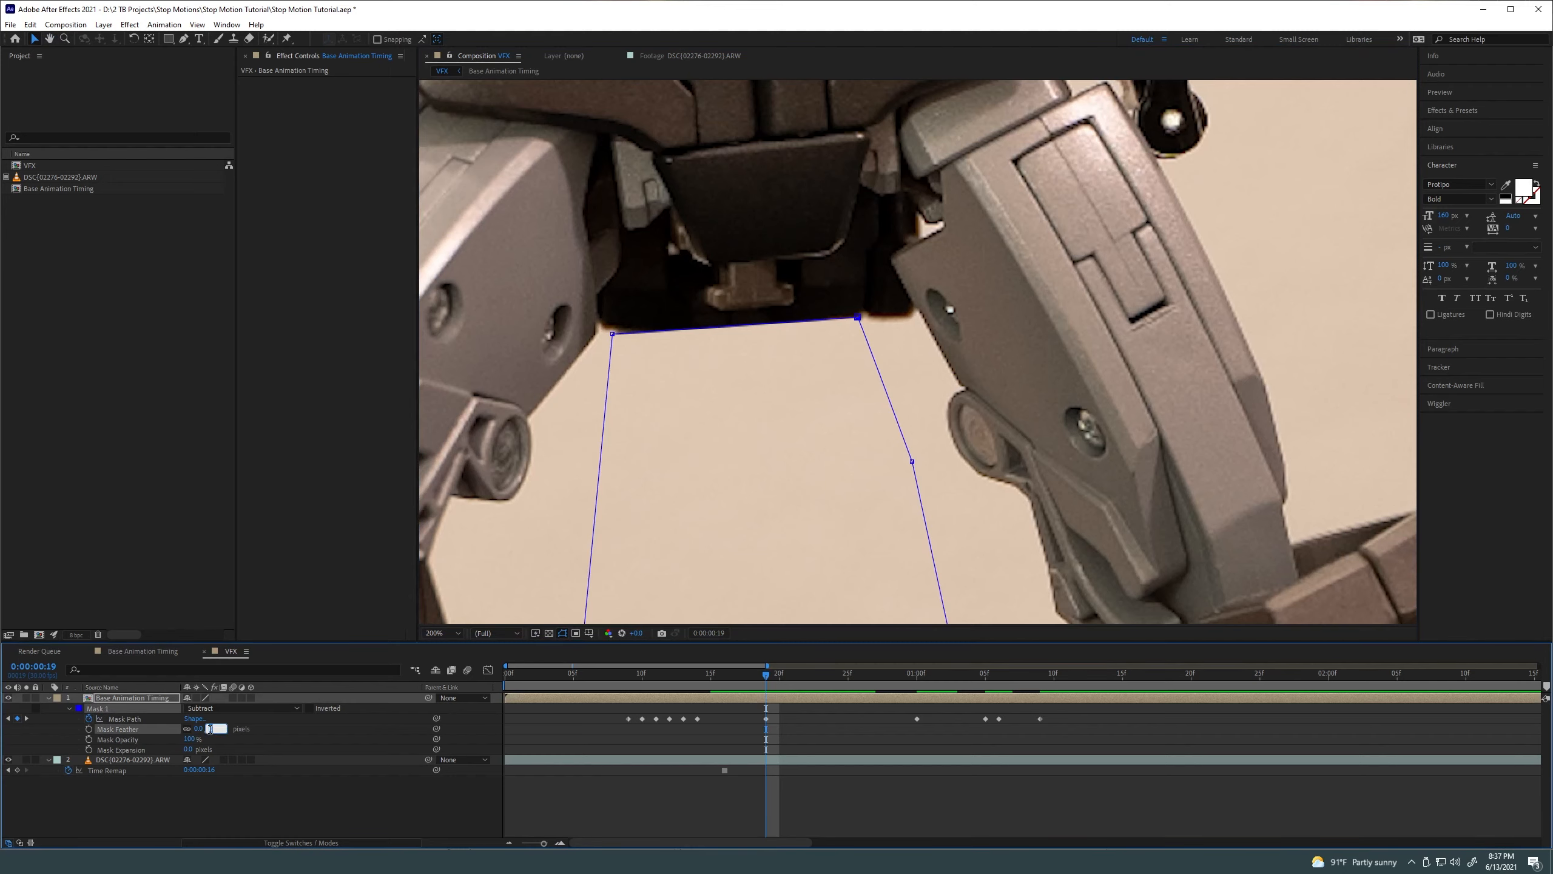
type("4")
key("Return")
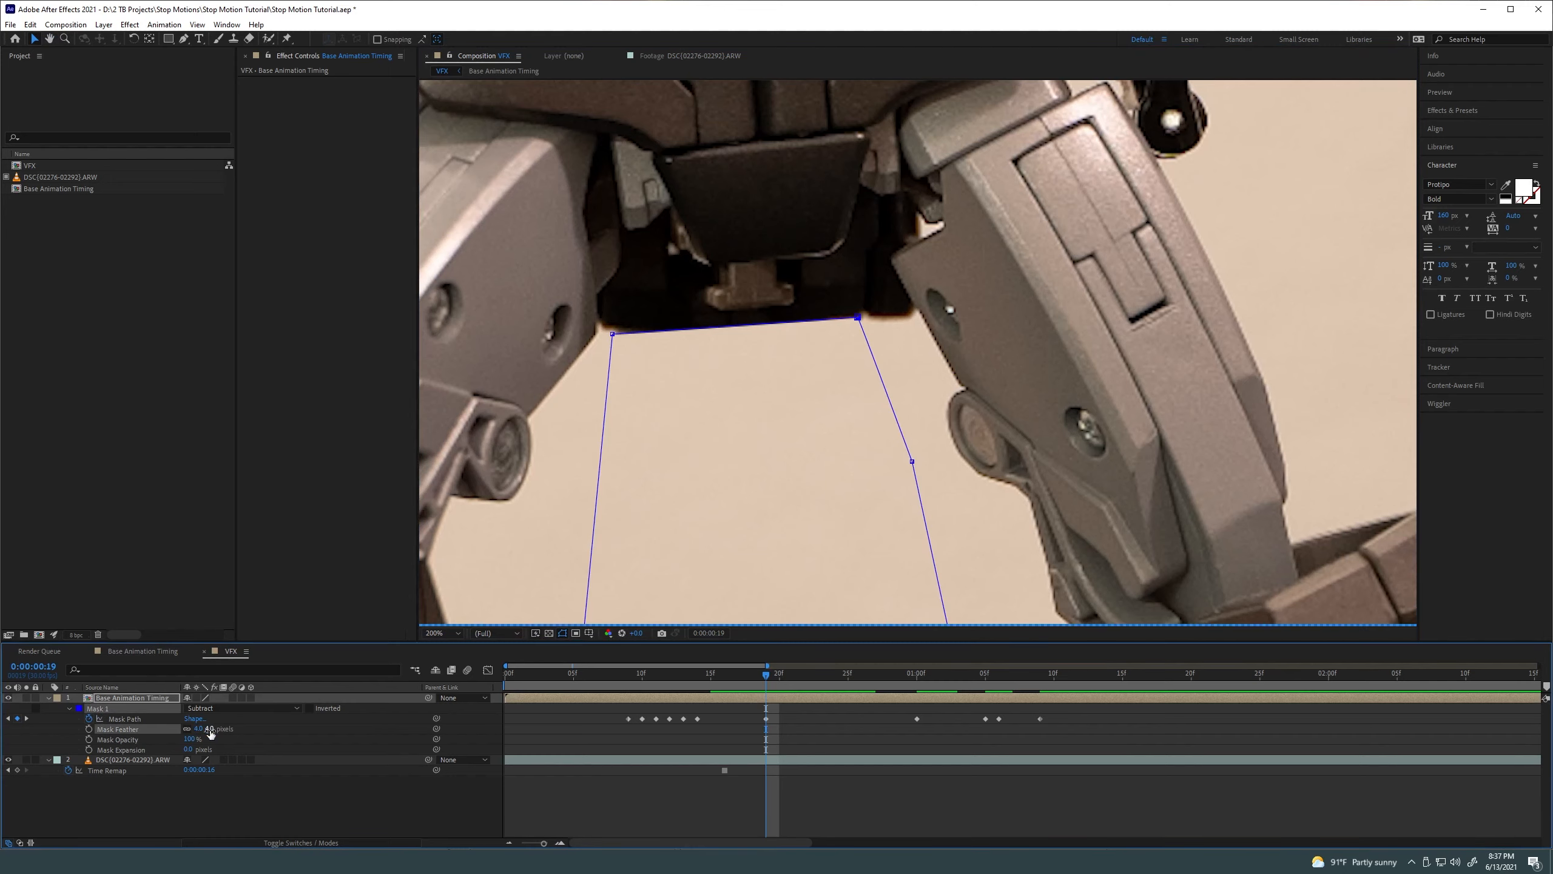
left_click(848, 705)
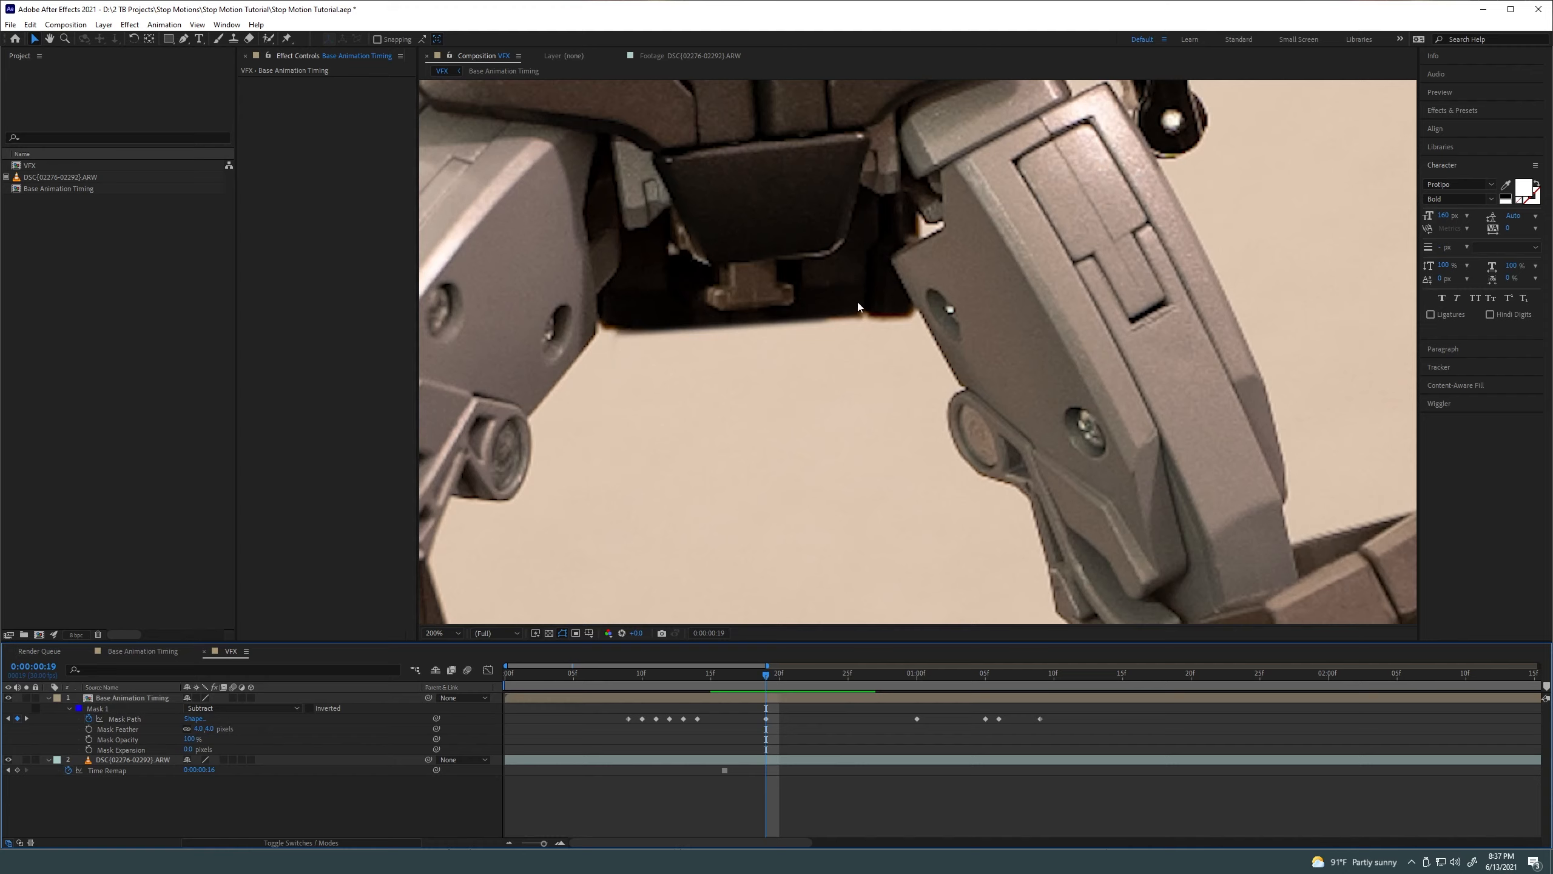
Fit the whole frame in the viewer and play the composition from 0:00:00:05 to check the feathered mask
left_click(440, 633)
left_click(477, 413)
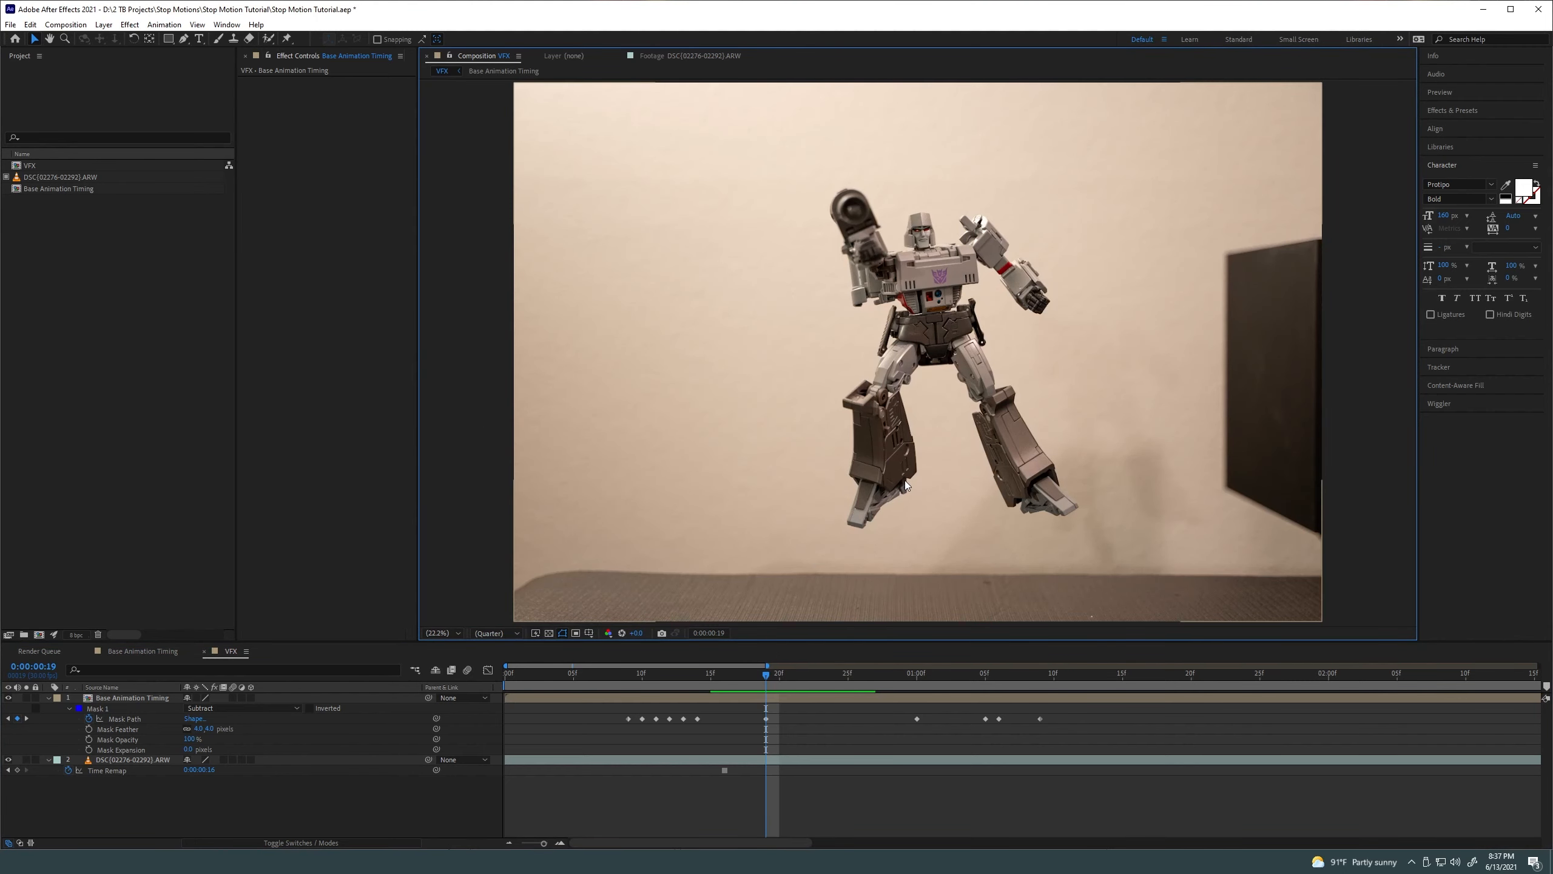
left_click_drag(720, 678, 578, 692)
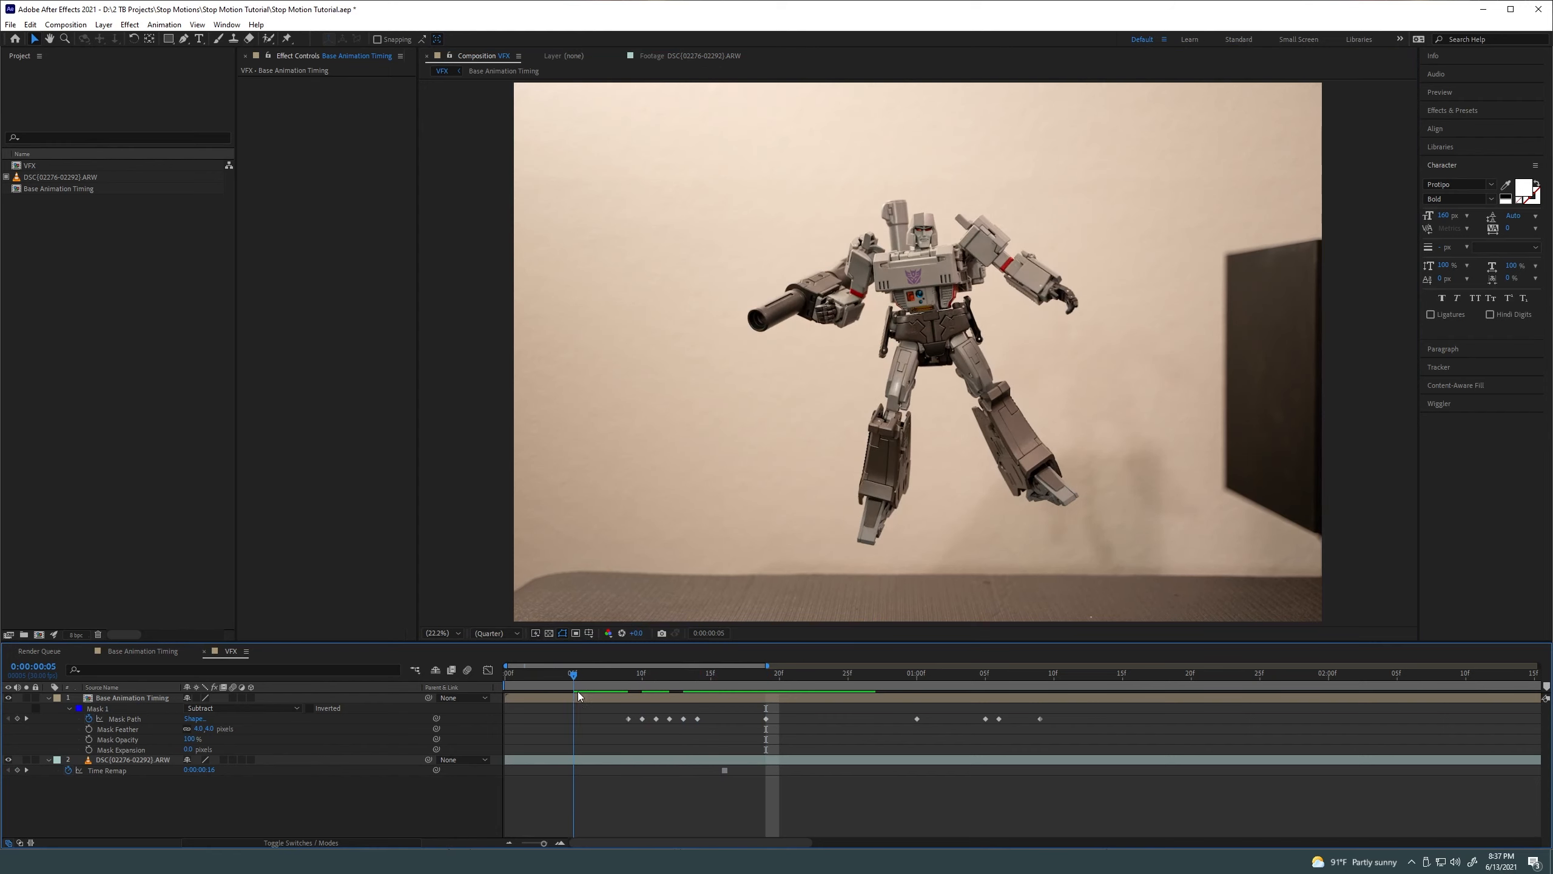
key("space")
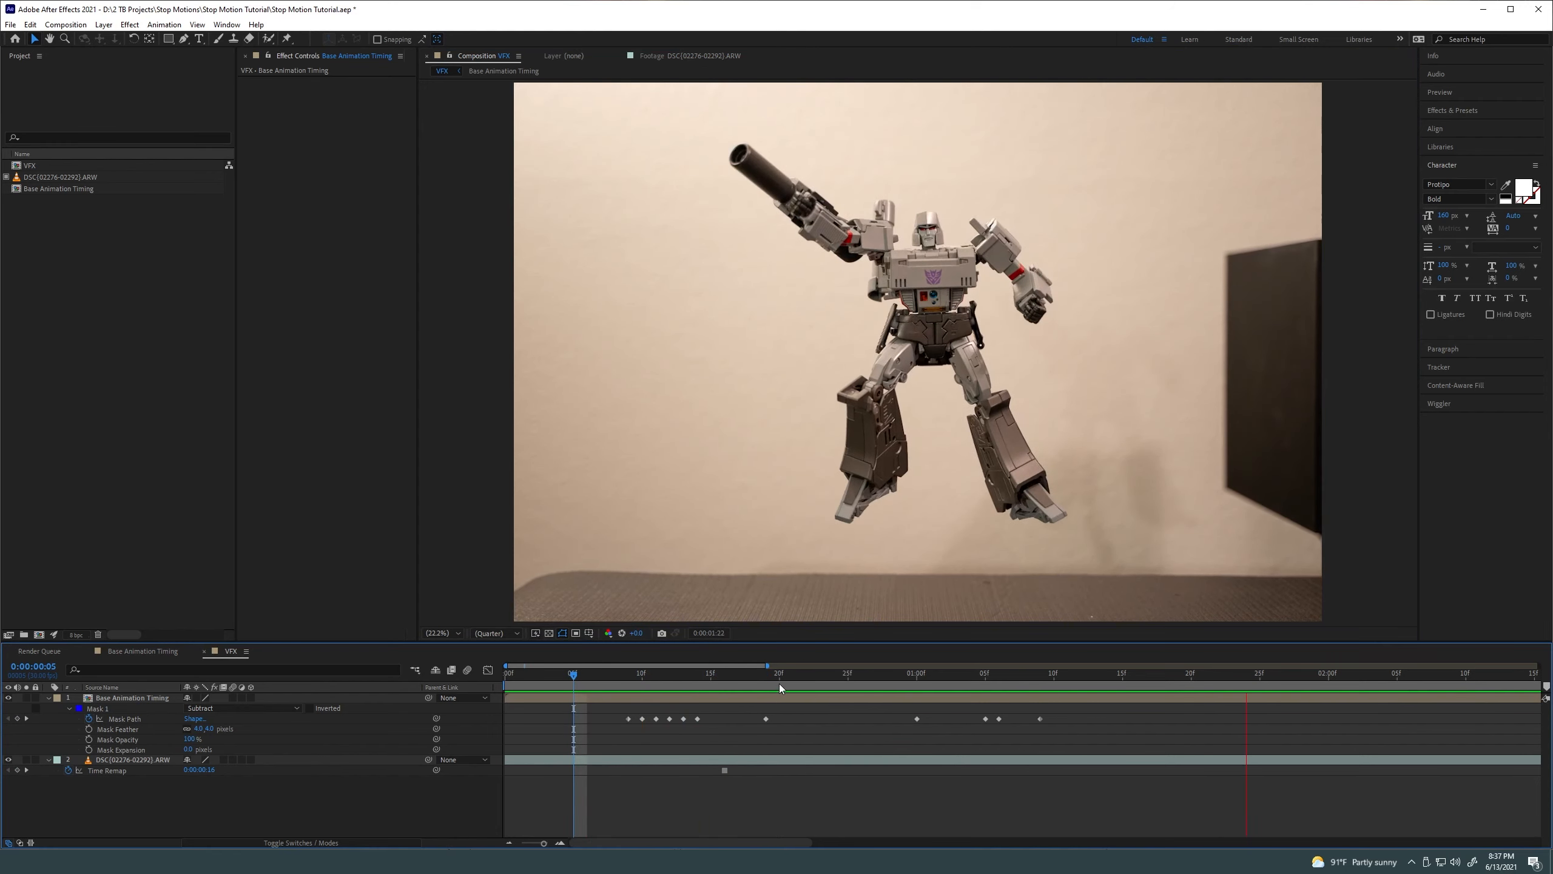
key("space")
key("comma")
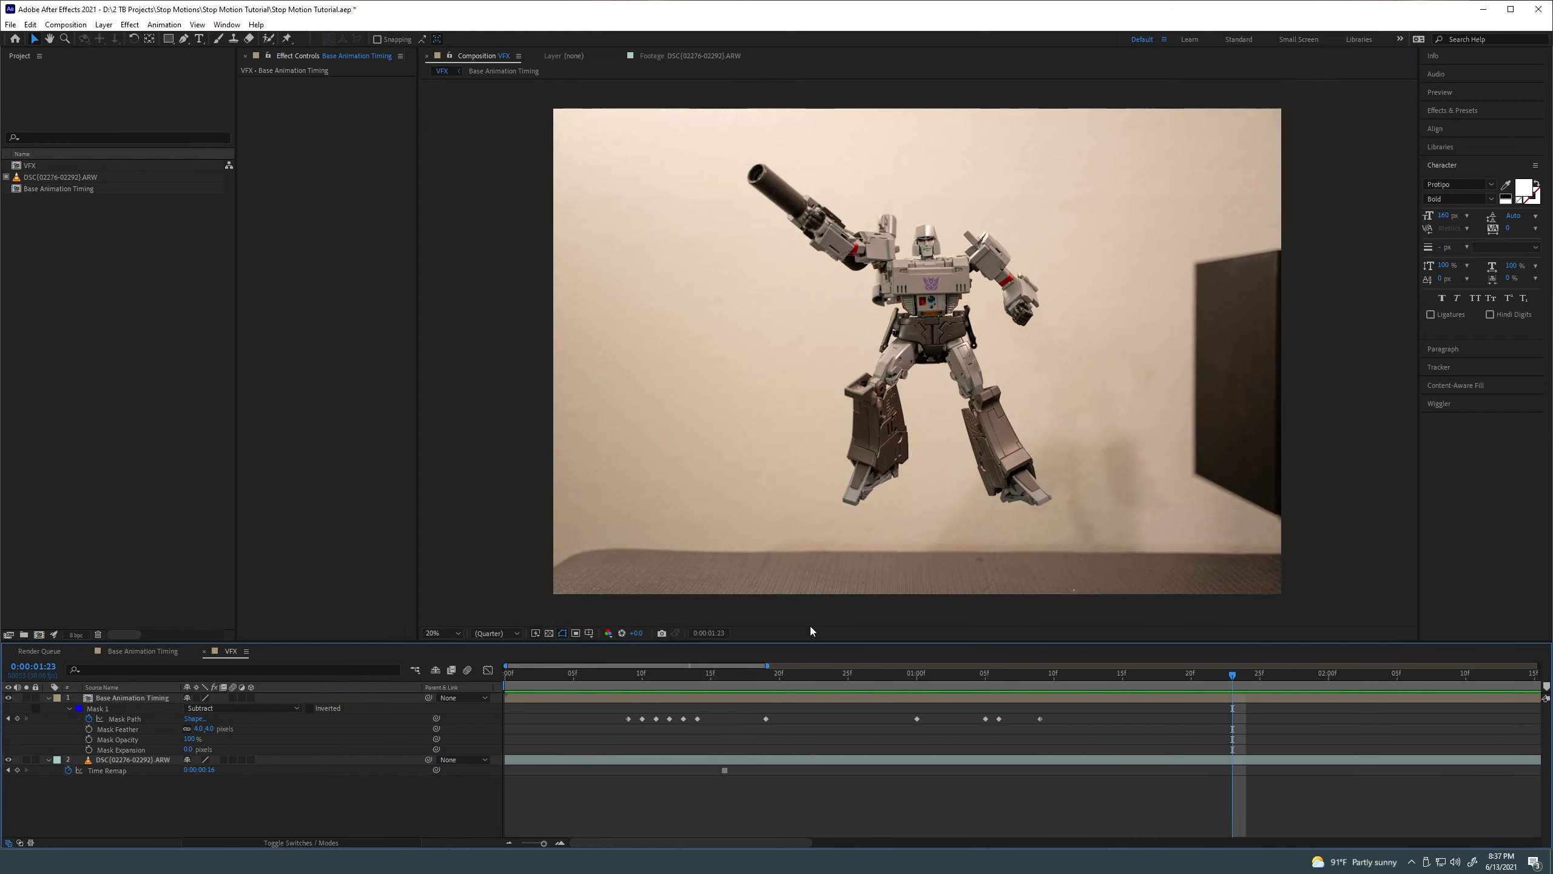
Replay the VFX composition from its beginning with its full duration shown in the timeline to review the animation
key("Home")
key("space")
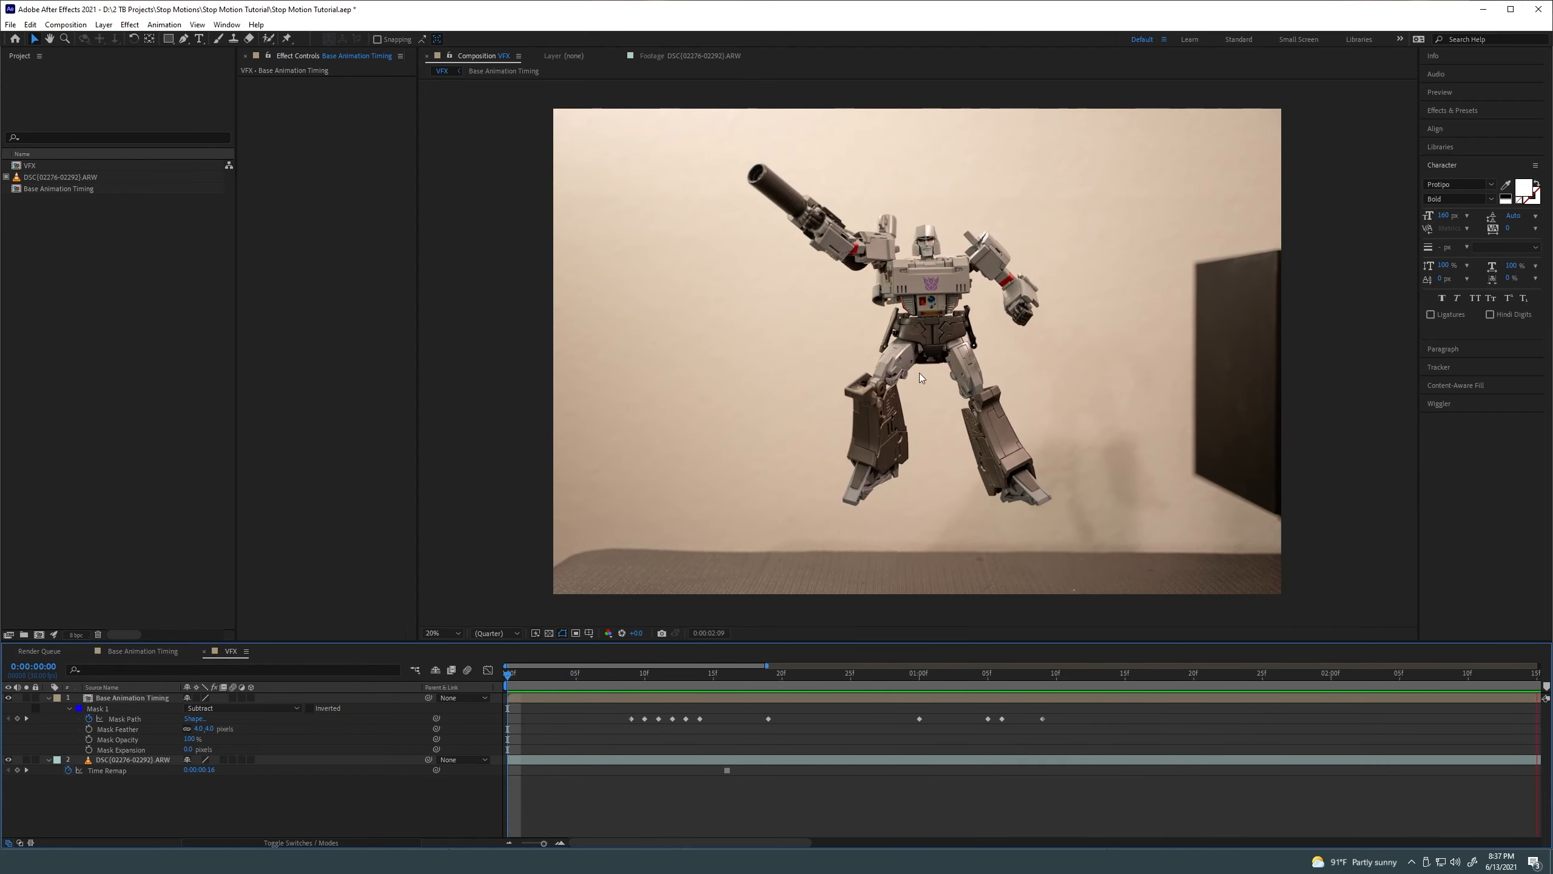
key("space")
key("semicolon")
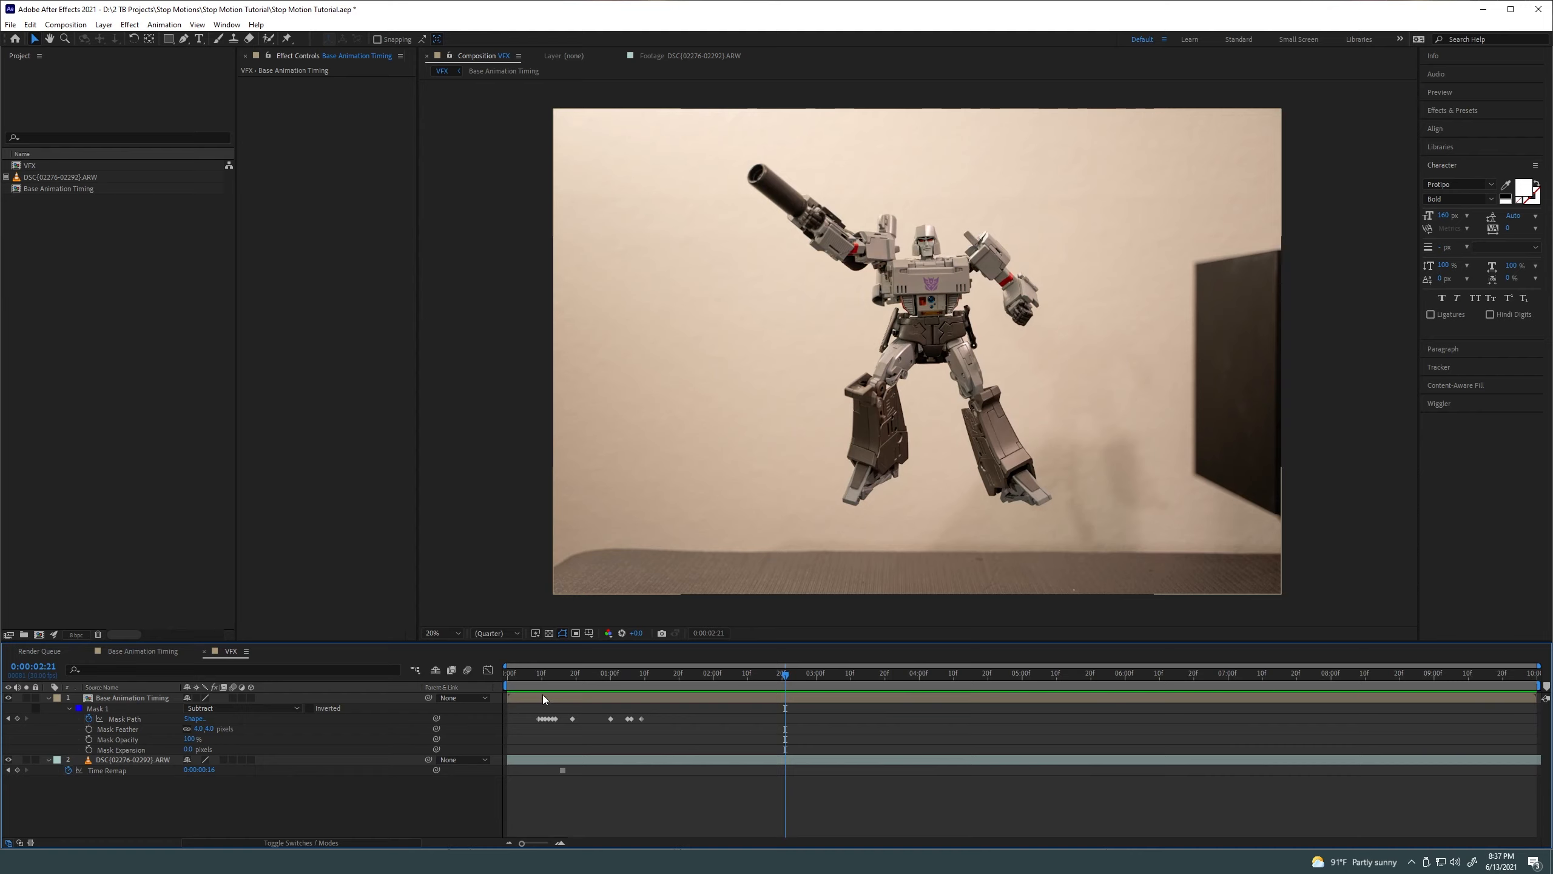
left_click(532, 676)
key("space")
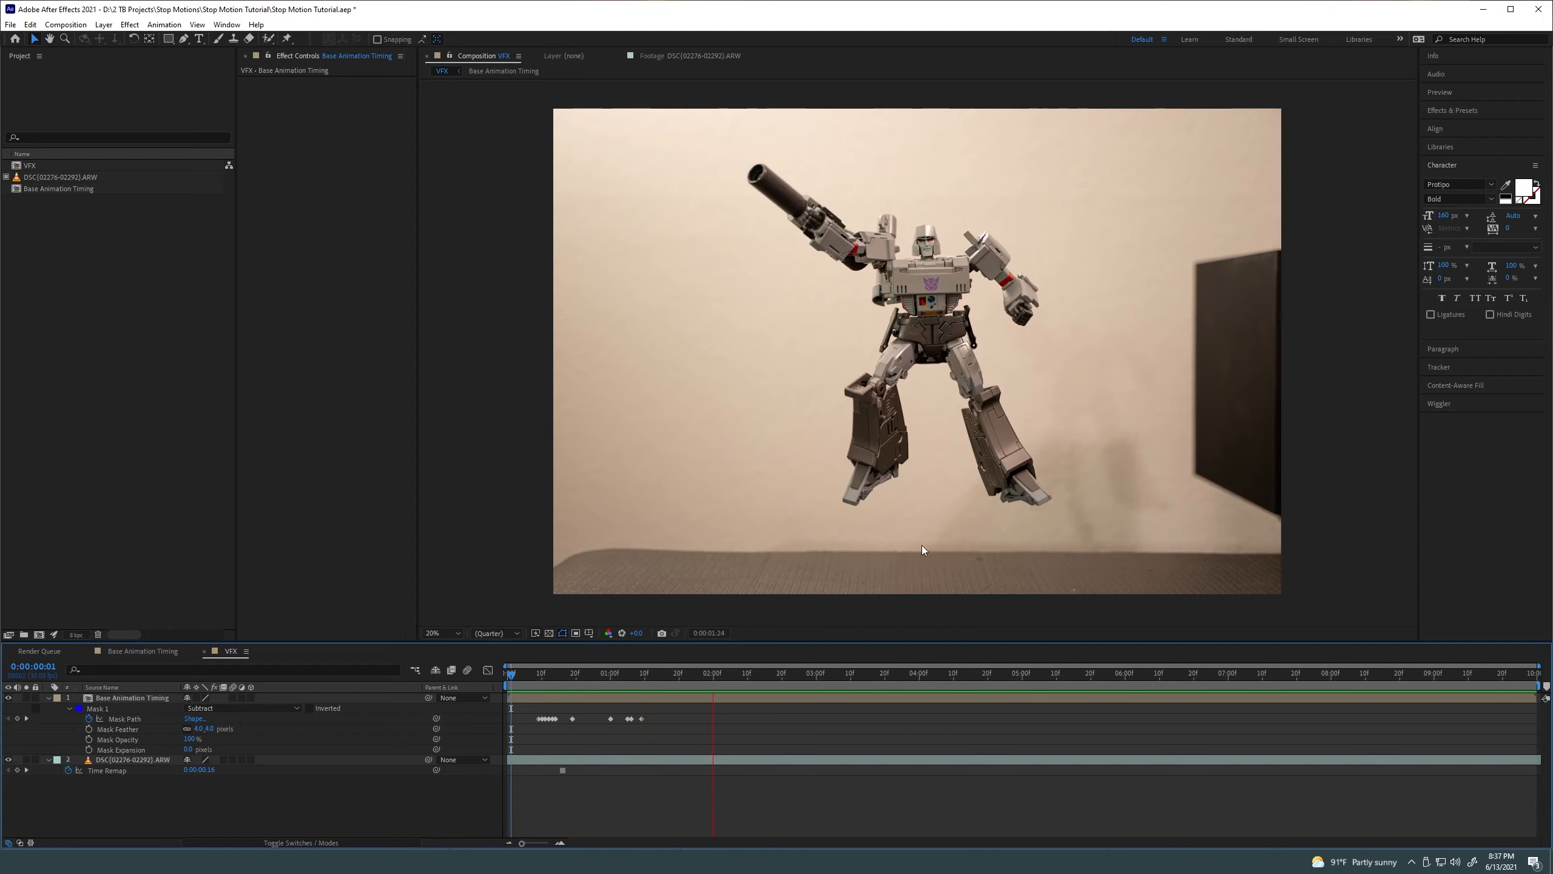
left_click(513, 686)
key("space")
key("space")
key("space")
key("space")
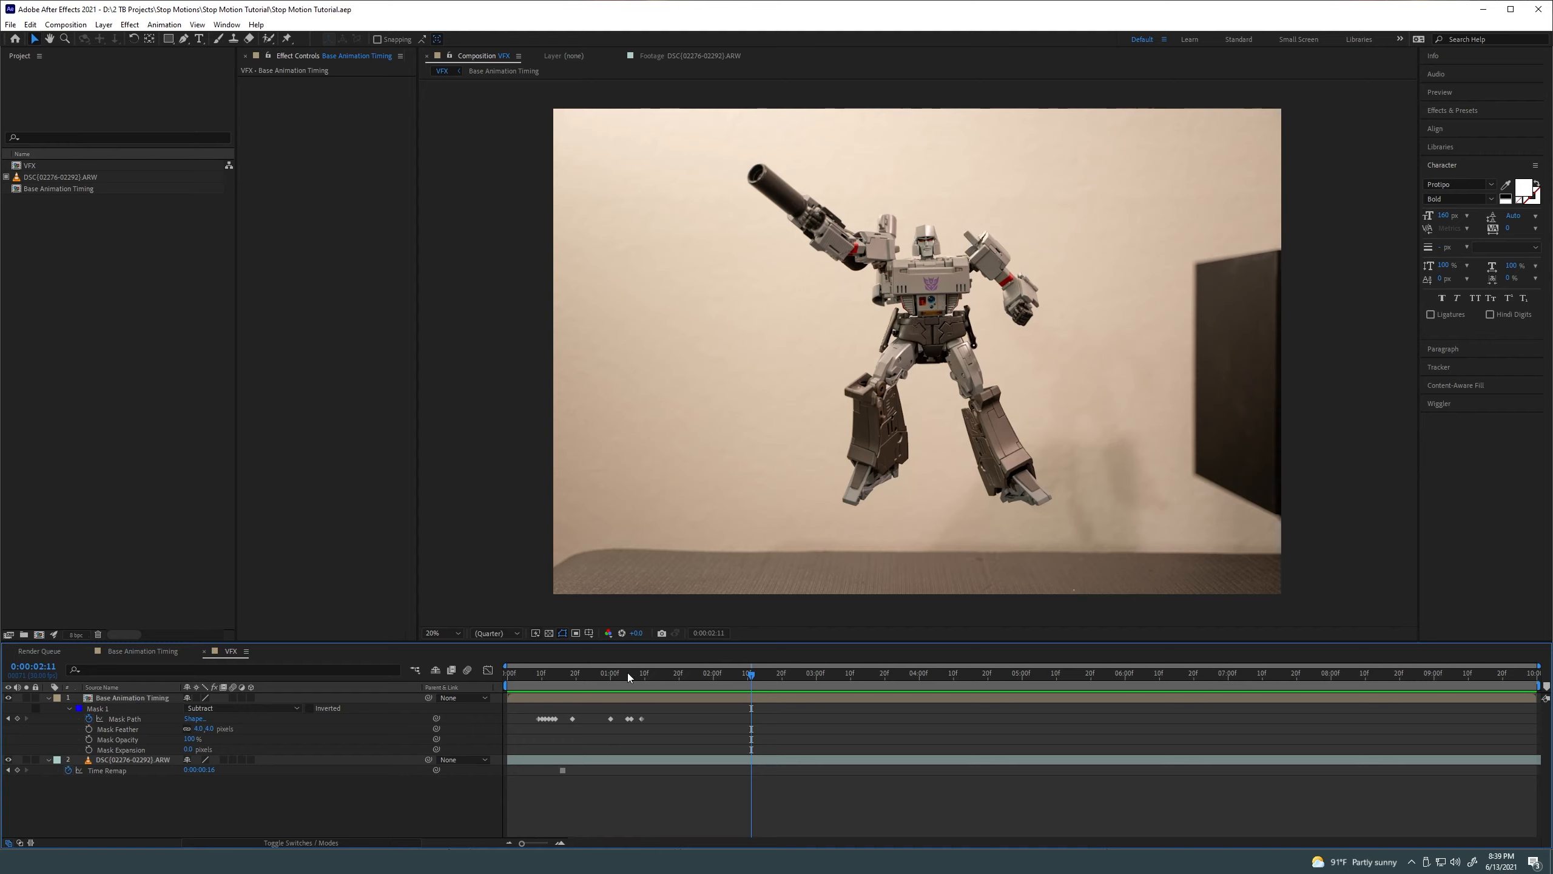
Go to 0:00:00:19 and import Big cannon 1.mov from the 2D Animation Assets Round 2 folder into the project
left_click_drag(627, 672, 572, 678)
left_click(124, 454)
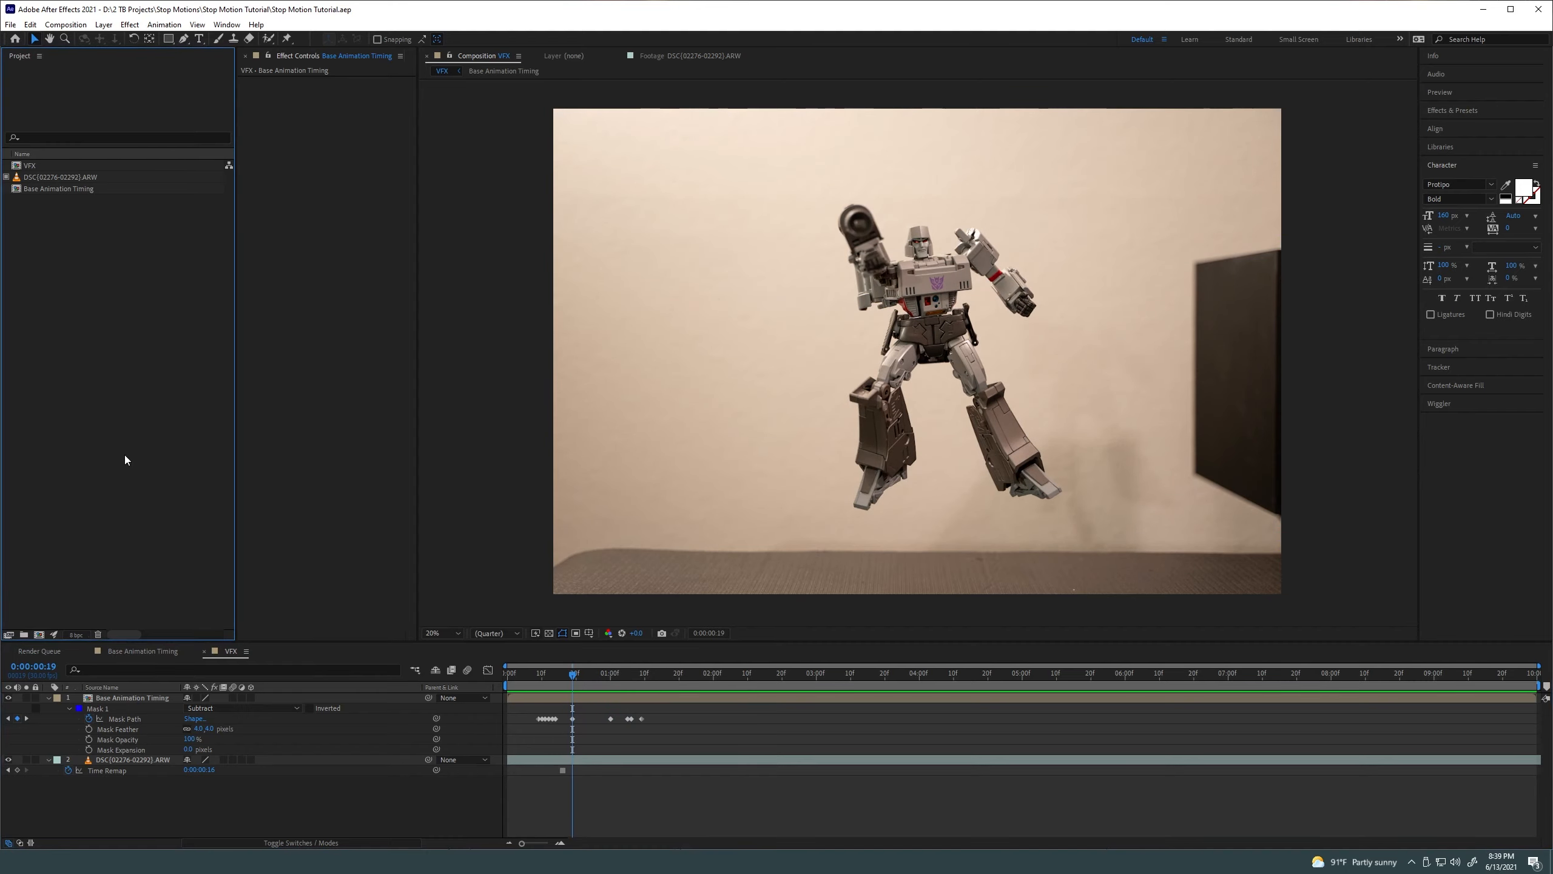
double_click(159, 335)
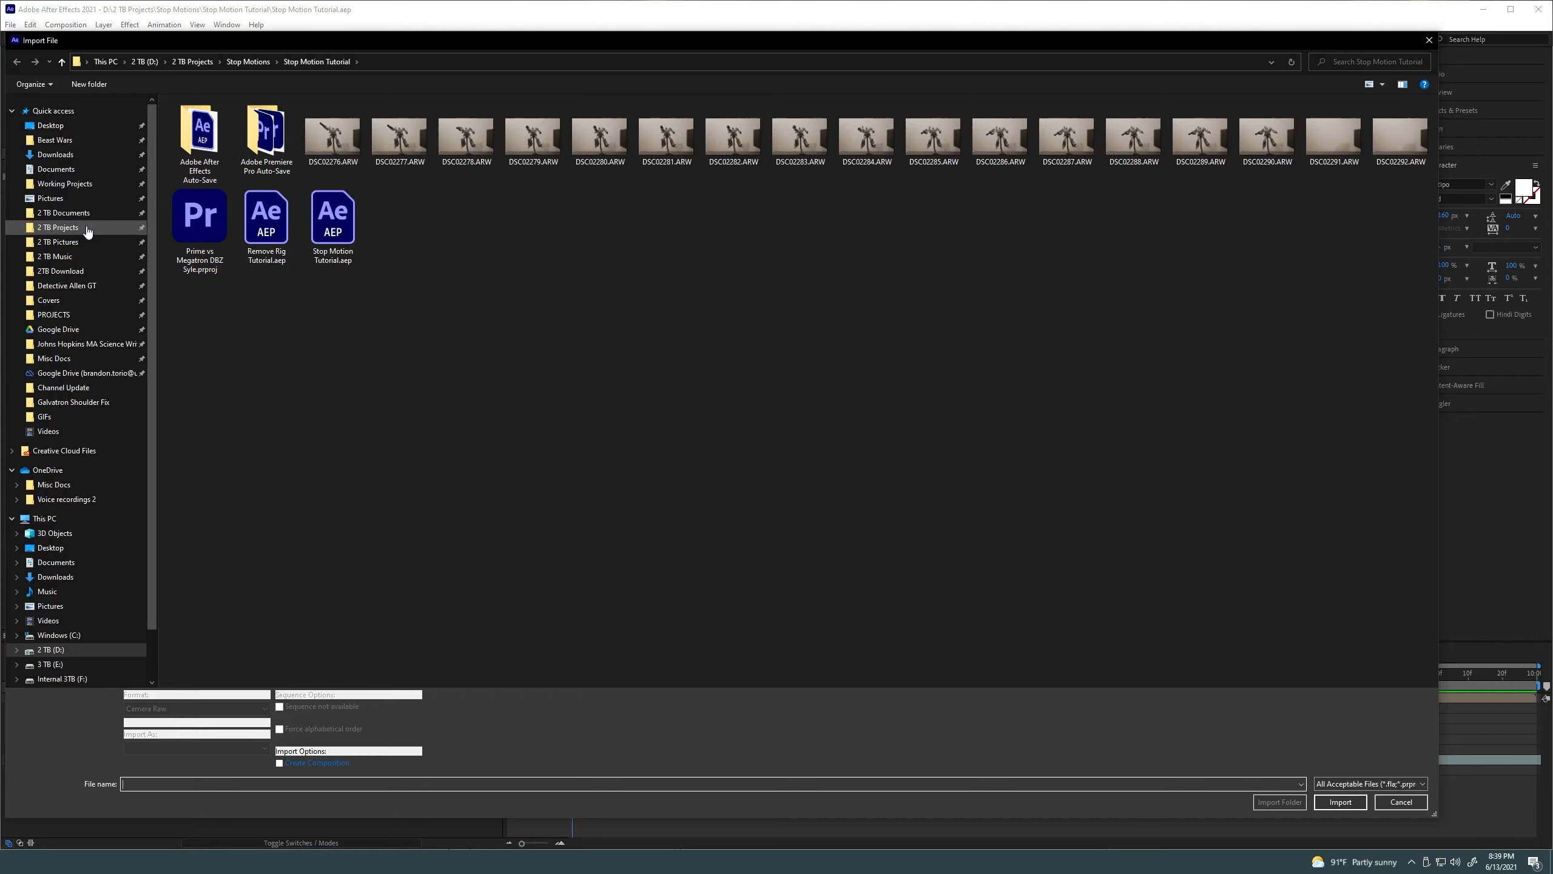
left_click(88, 230)
scroll(294, 137, "up", 1)
double_click(295, 179)
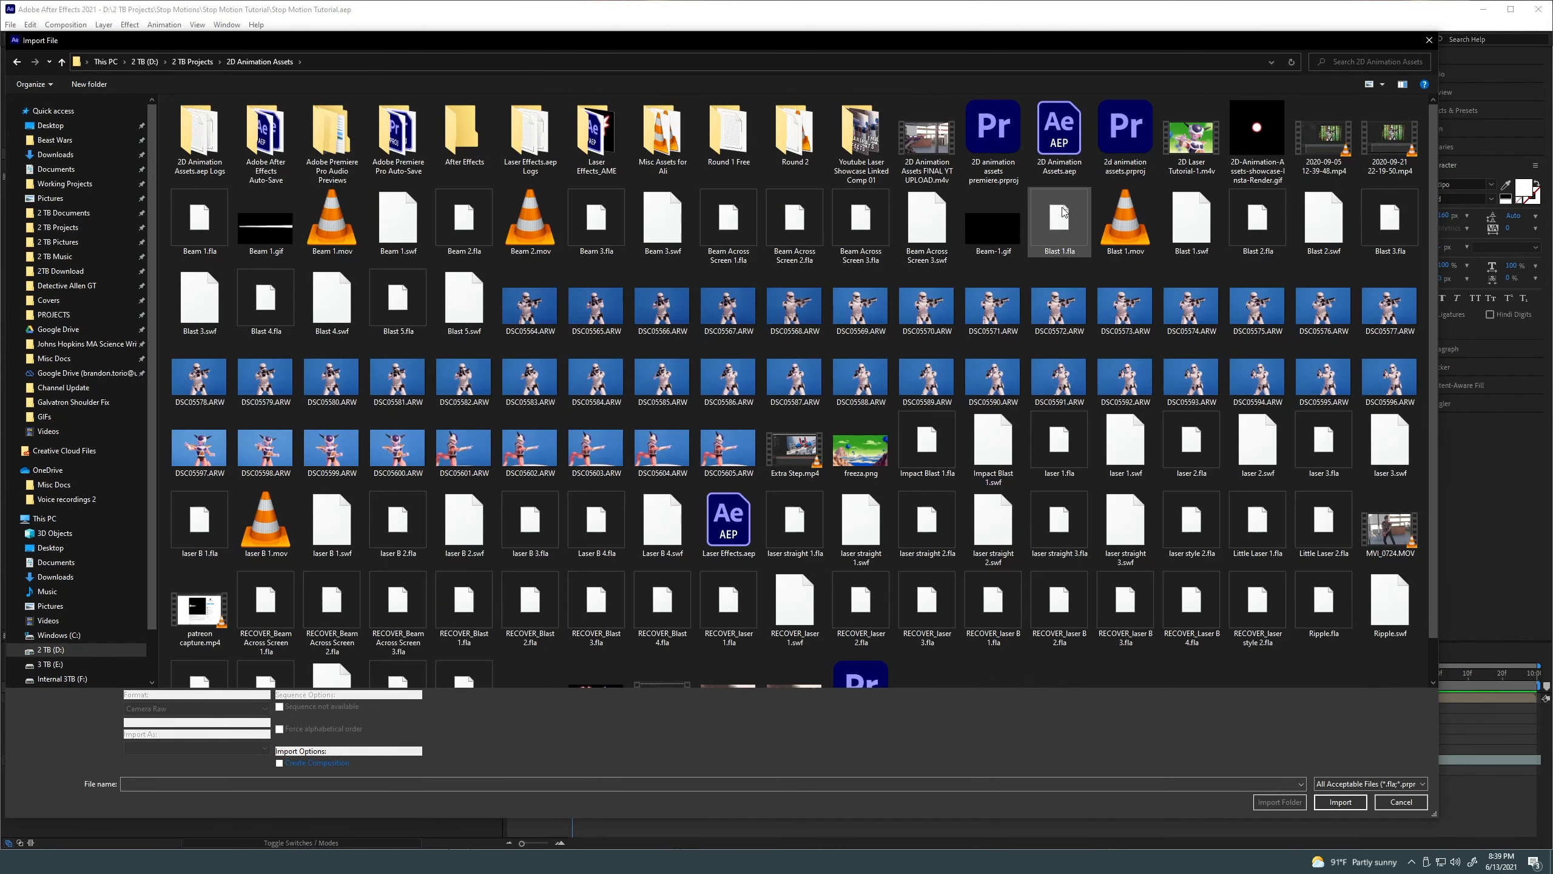
double_click(796, 147)
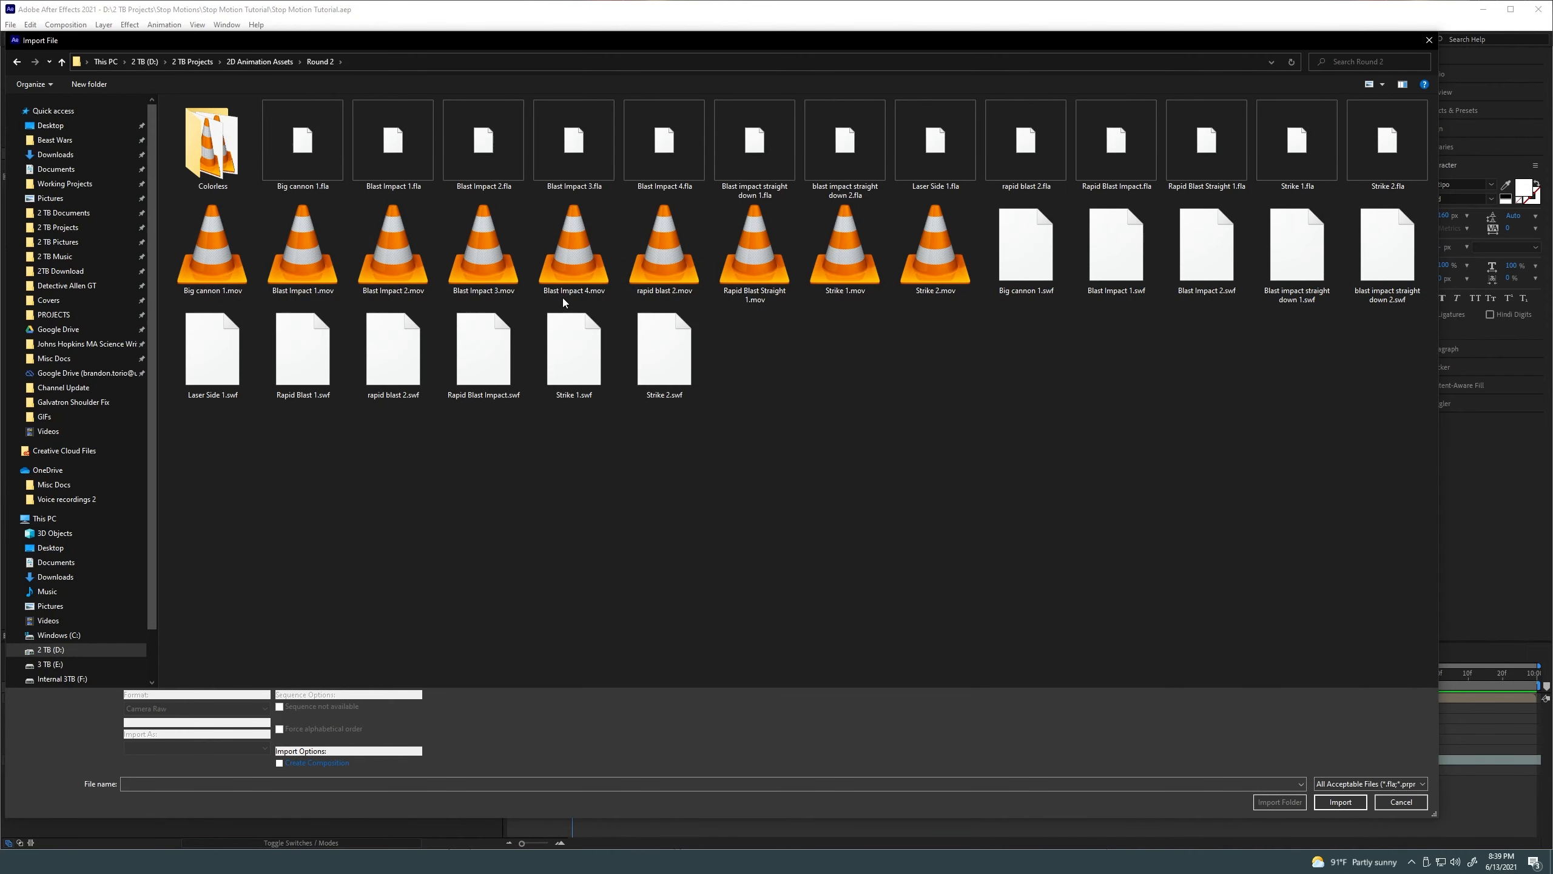
double_click(220, 274)
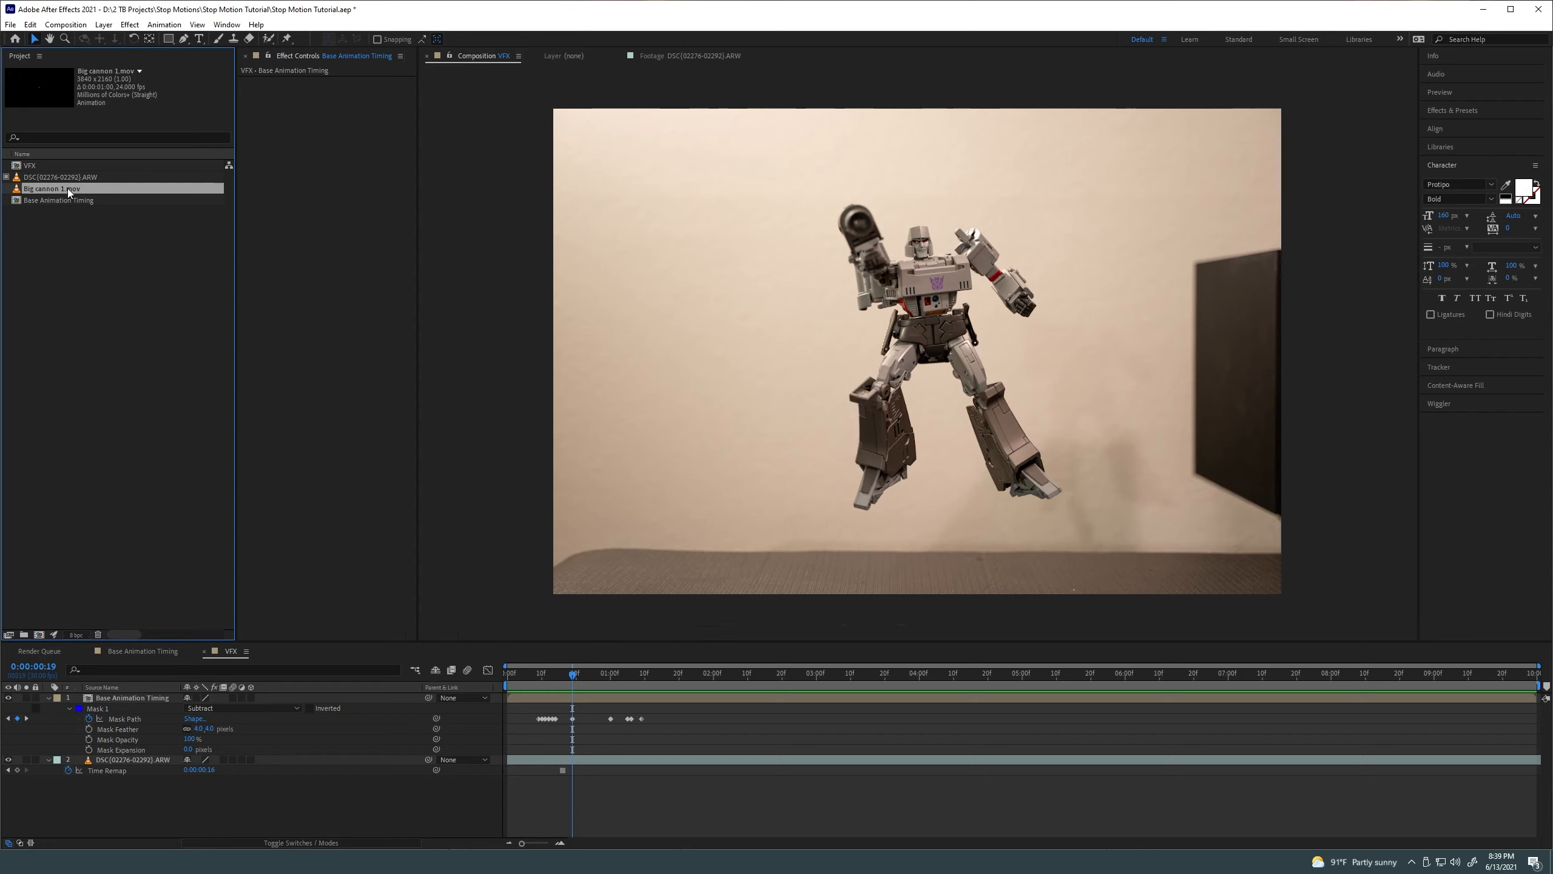
Preview the Big cannon 1.mov footage on its own and return to the VFX composition
double_click(68, 189)
key("space")
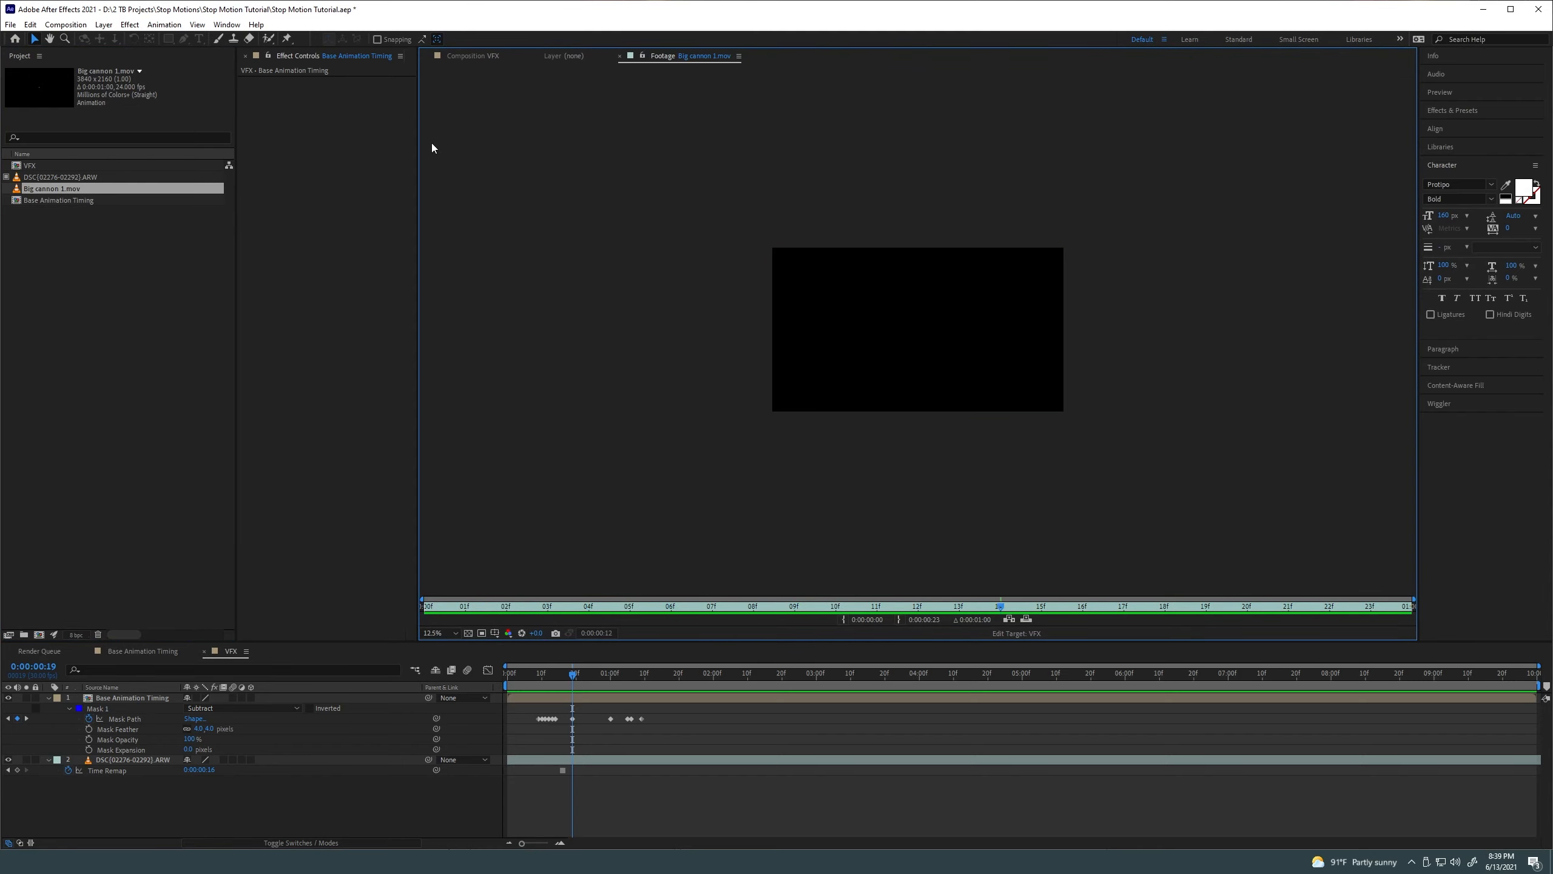
left_click(479, 53)
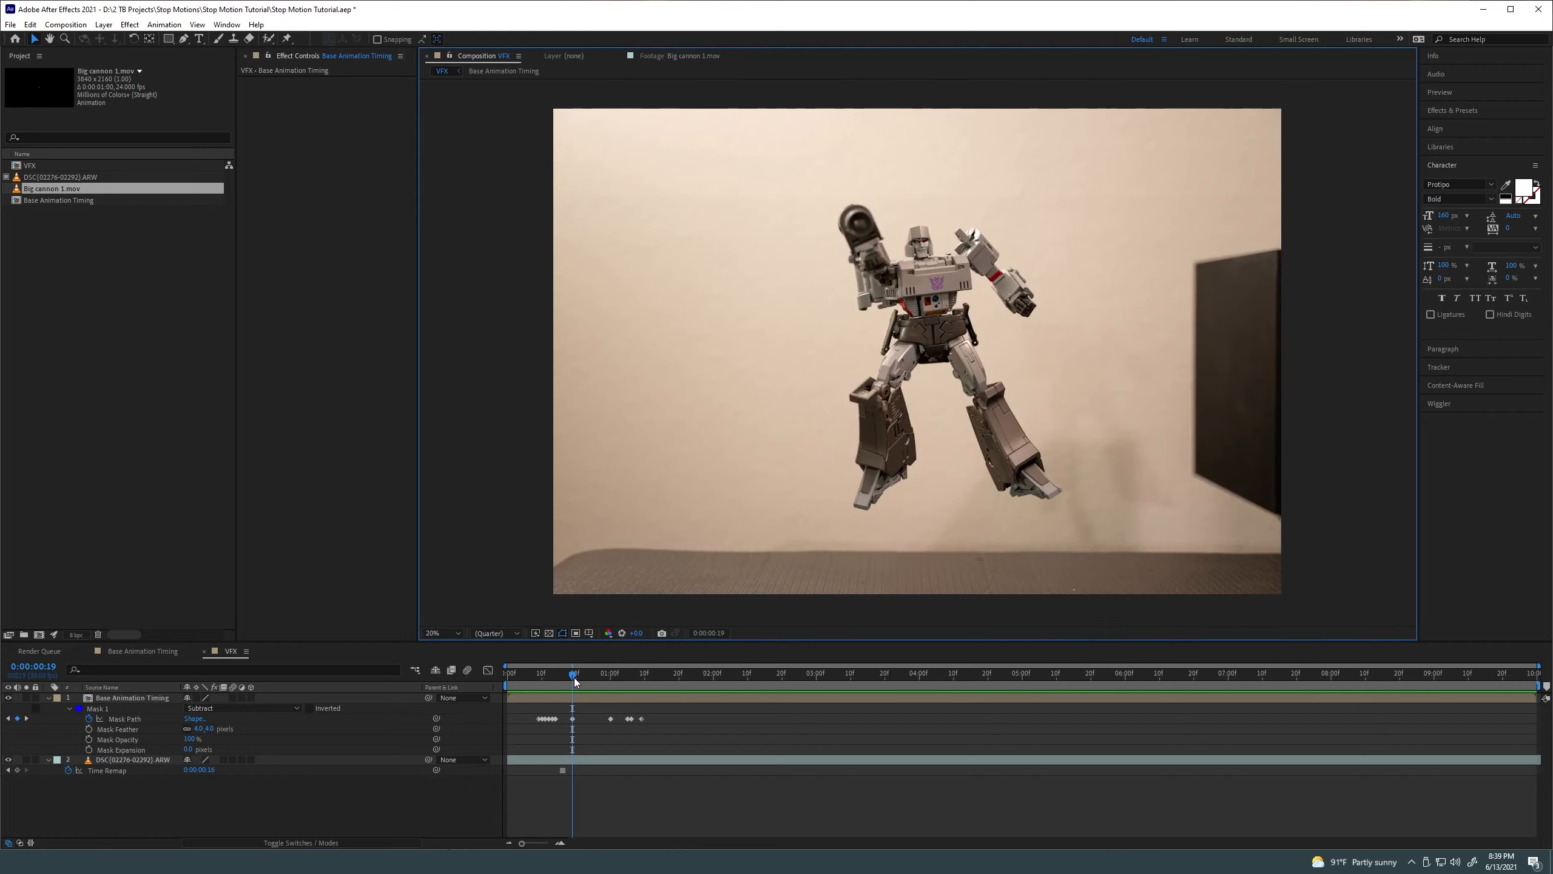
Move to 0:00:00:14 and add Big cannon 1.mov to the VFX composition above the Base Animation Timing layer
left_click_drag(573, 672, 556, 678)
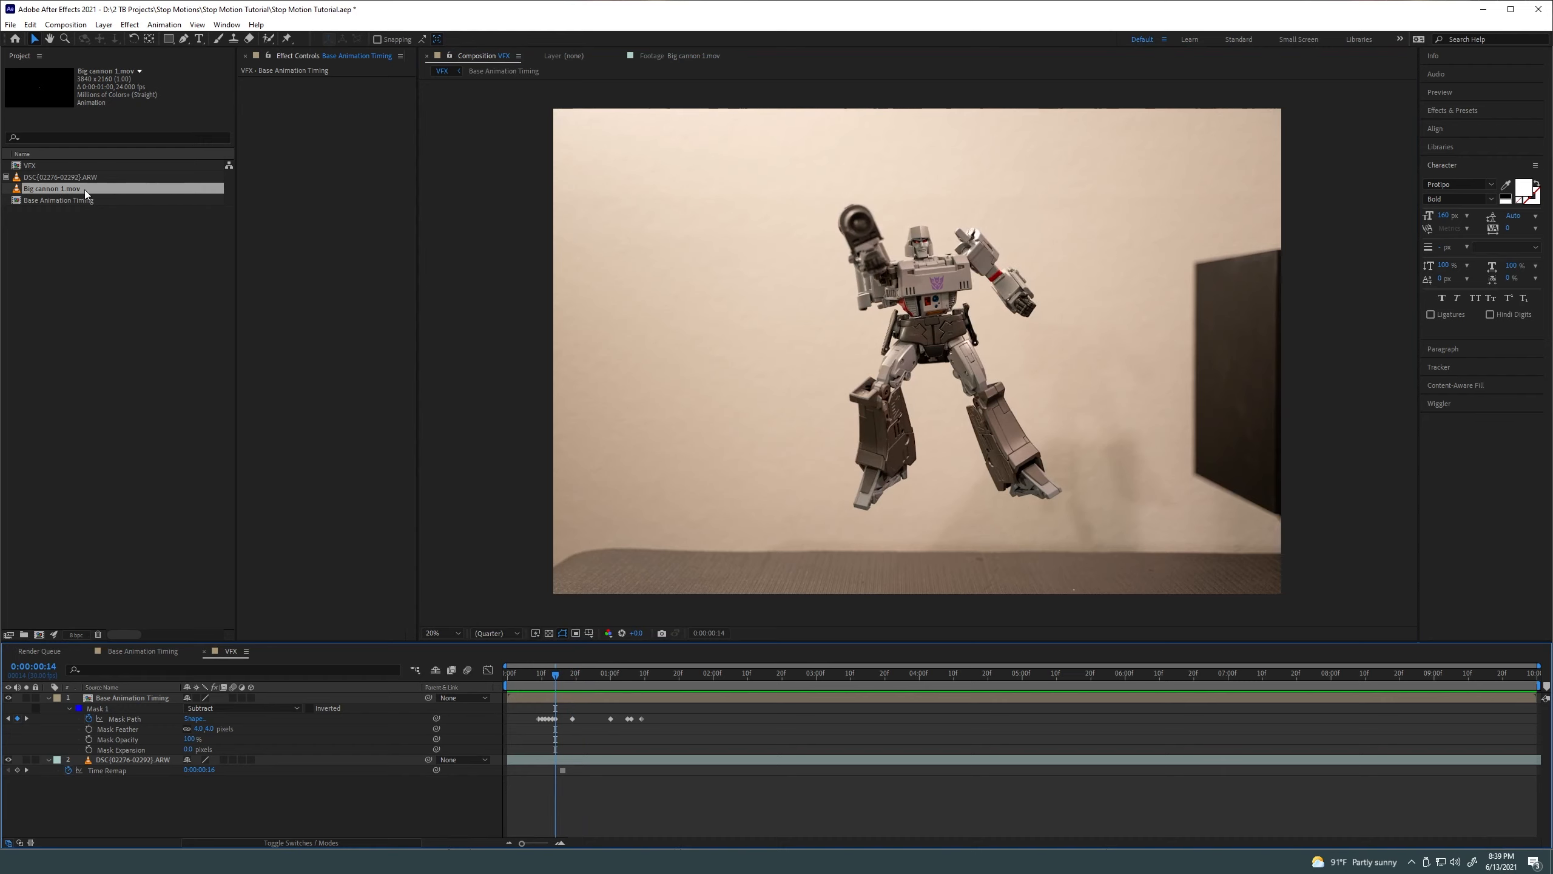
left_click(58, 188)
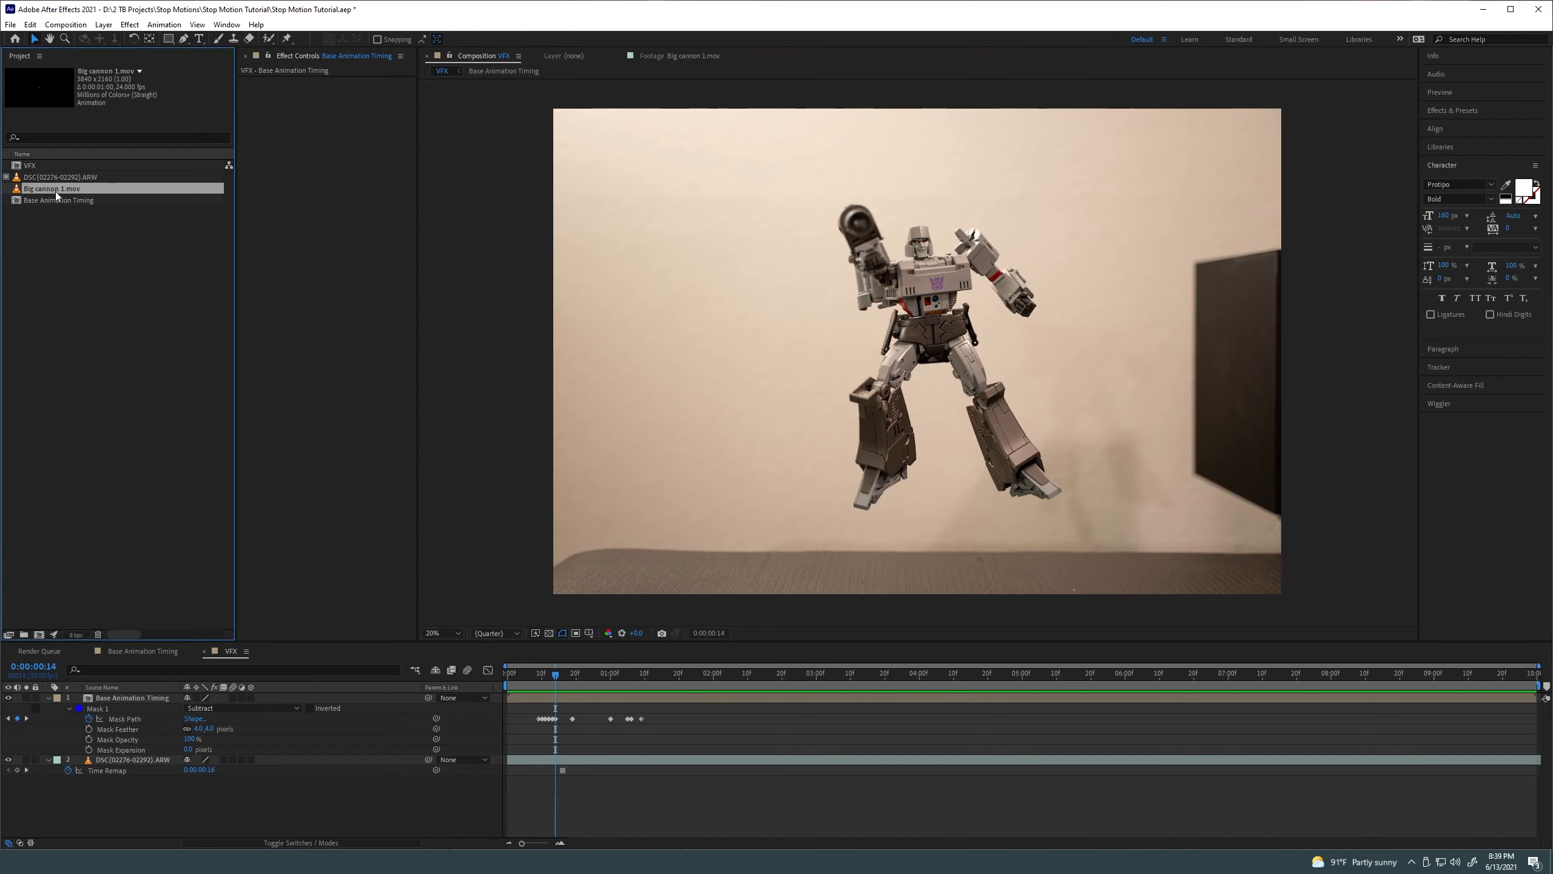
left_click_drag(55, 191, 173, 697)
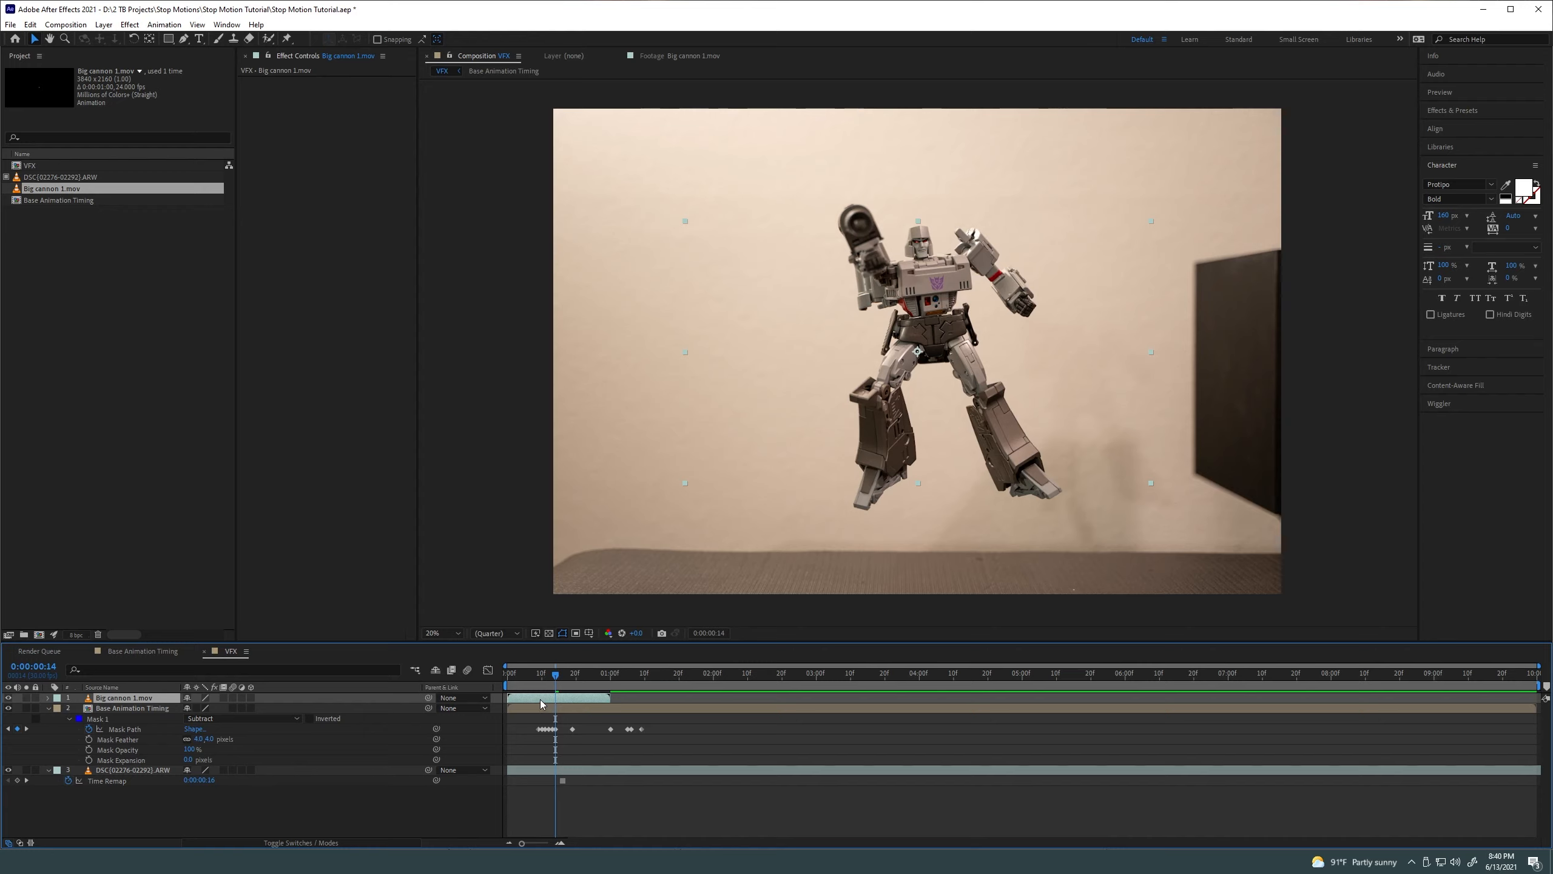
Shift the Big cannon 1.mov layer so it starts shortly before 0:00:01:00, and check its frames against the animation
left_click_drag(540, 699, 616, 684)
left_click(545, 676)
key("Page_Up")
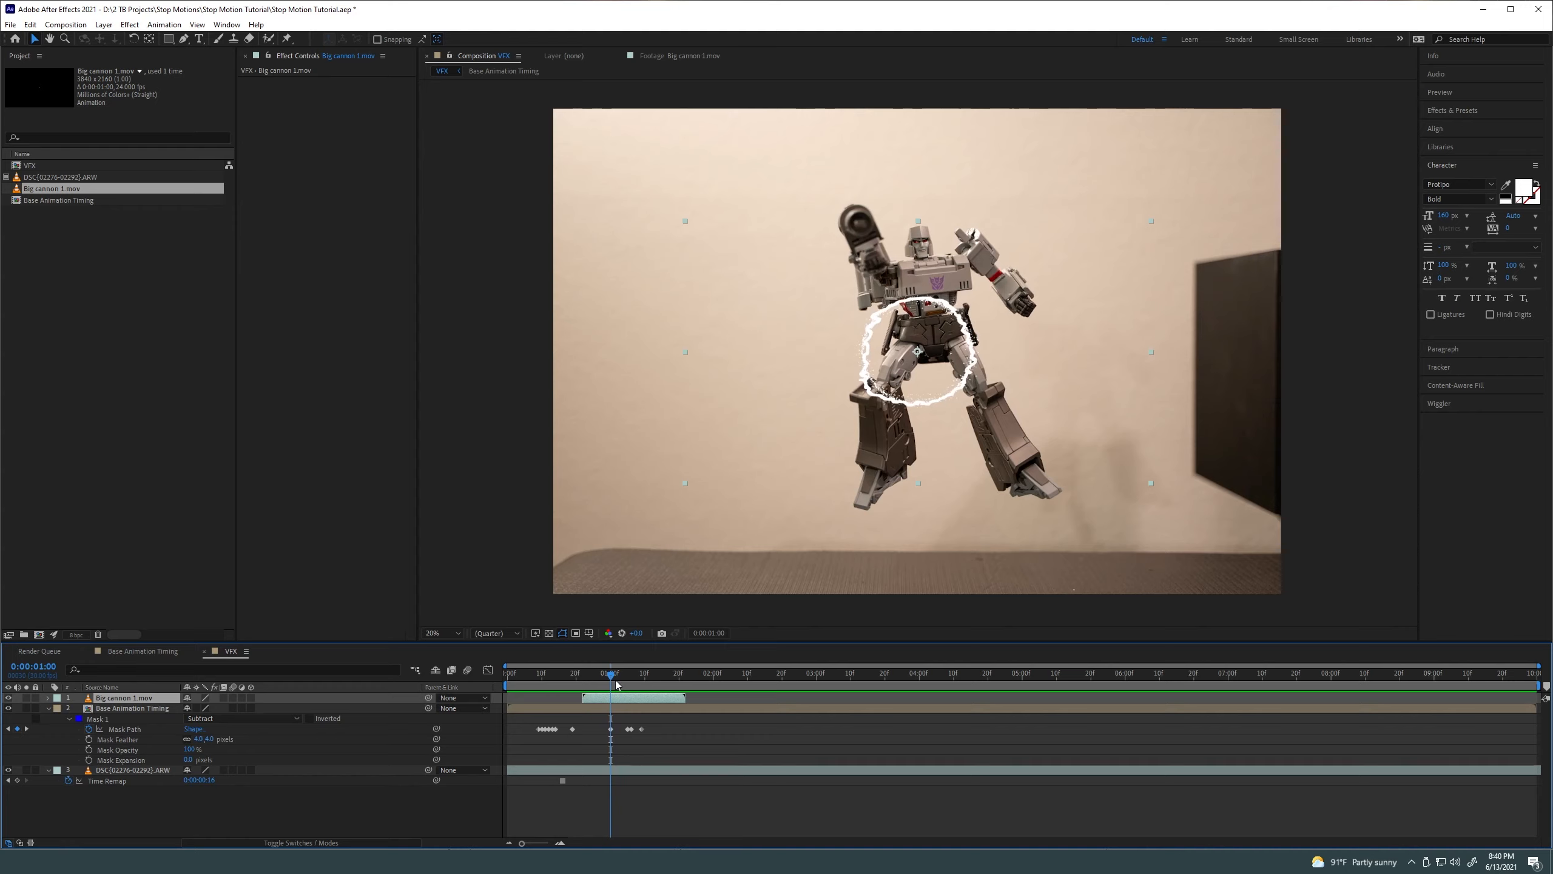
Start the Big cannon 1.mov layer a few frames later, place its blast over the cannon's muzzle, and play back the shot
key("Page_Up")
key("Page_Down")
key("Page_Up")
left_click_drag(619, 699, 630, 698)
left_click_drag(952, 357, 892, 234)
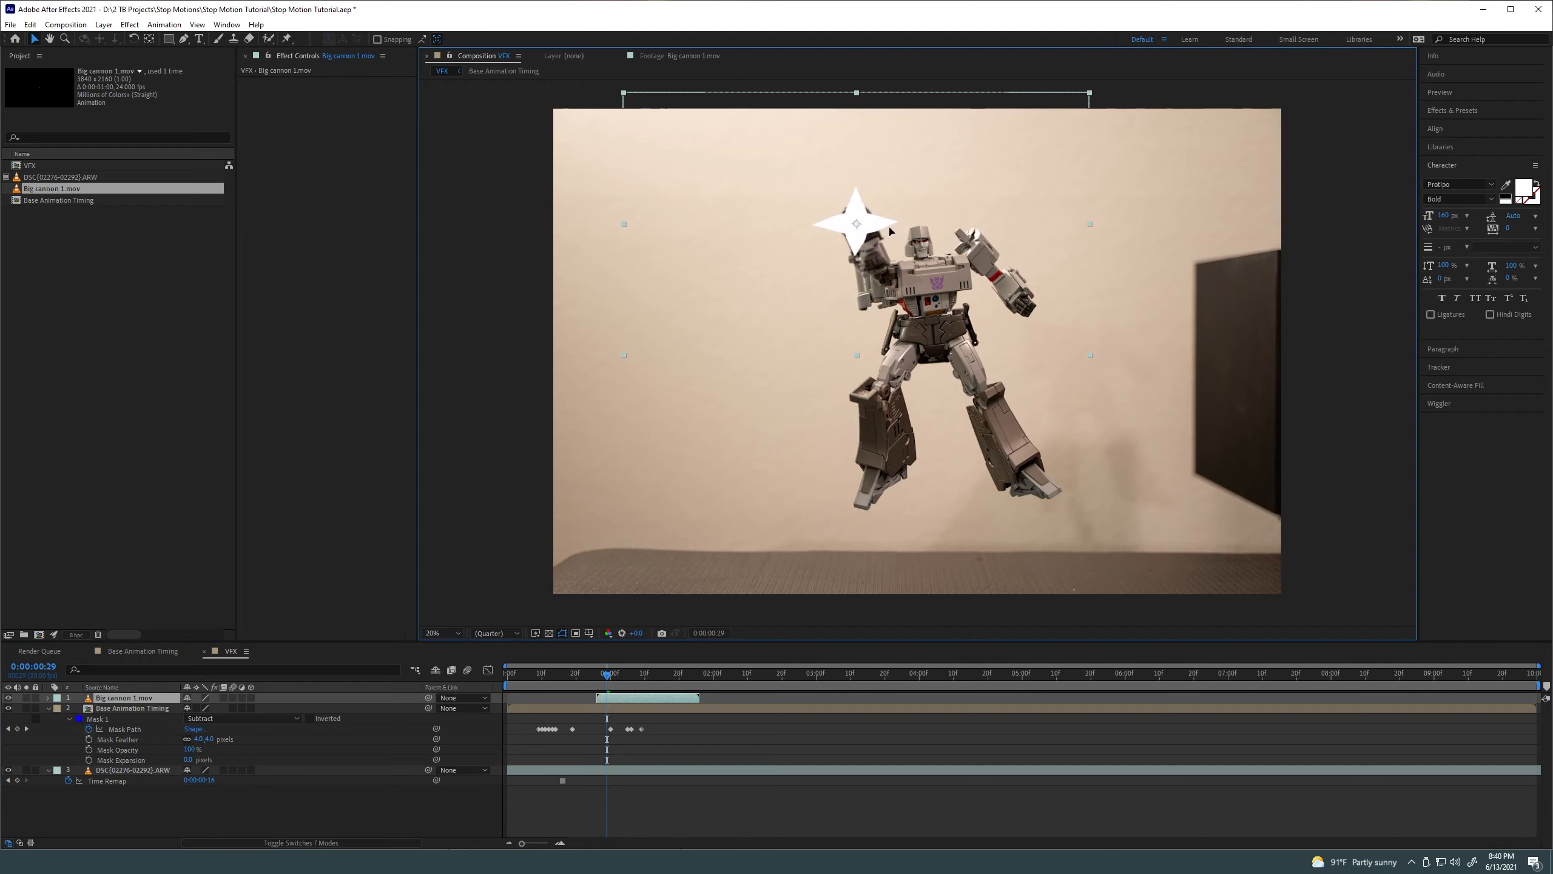
left_click_drag(598, 687, 539, 682)
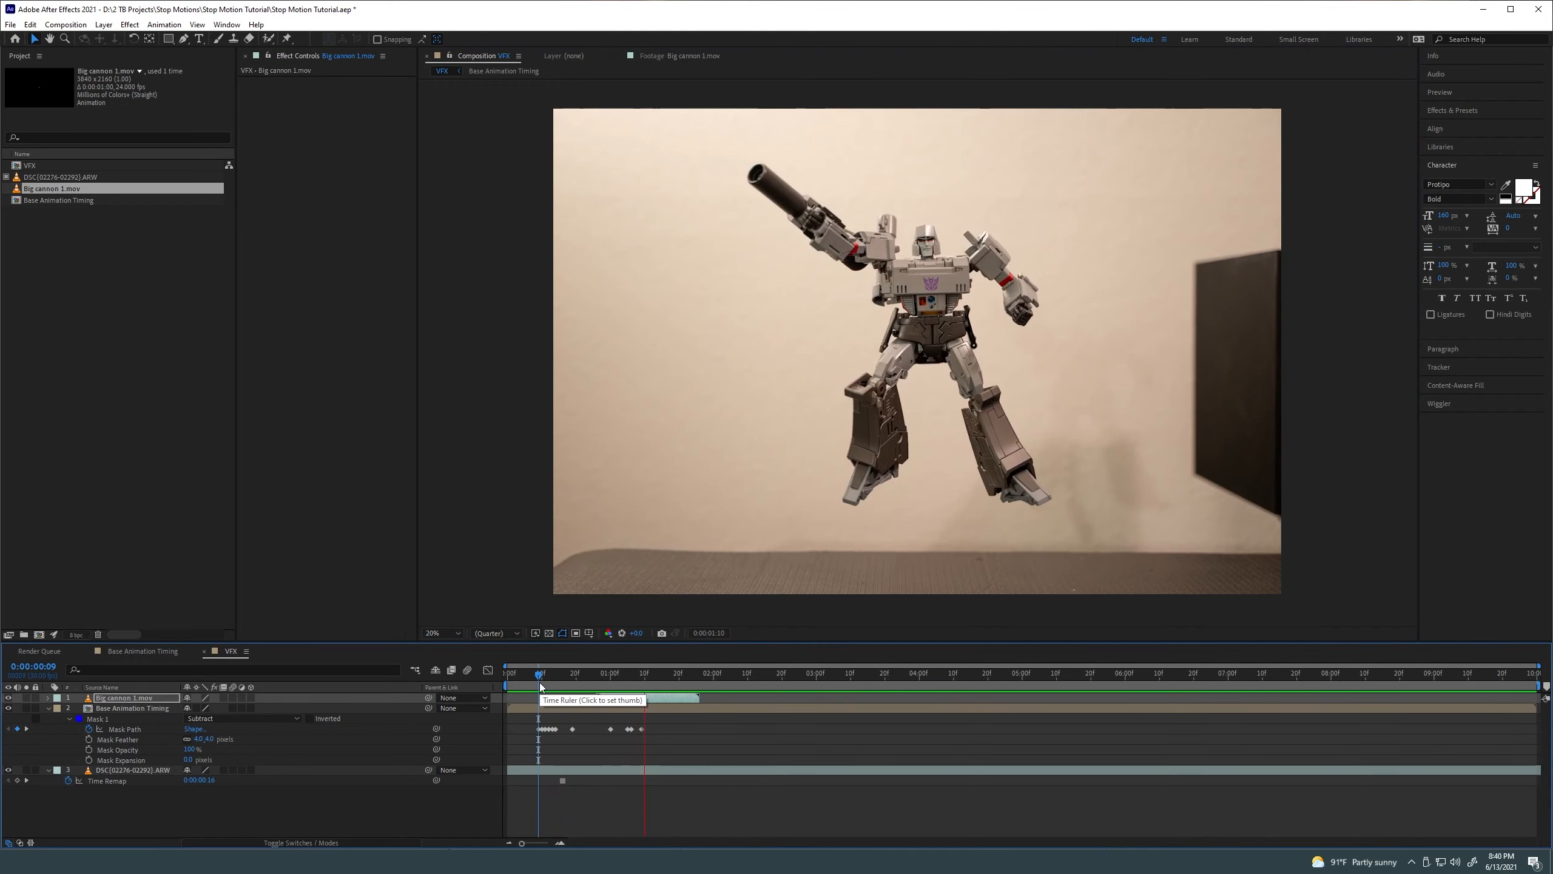
left_click(515, 683)
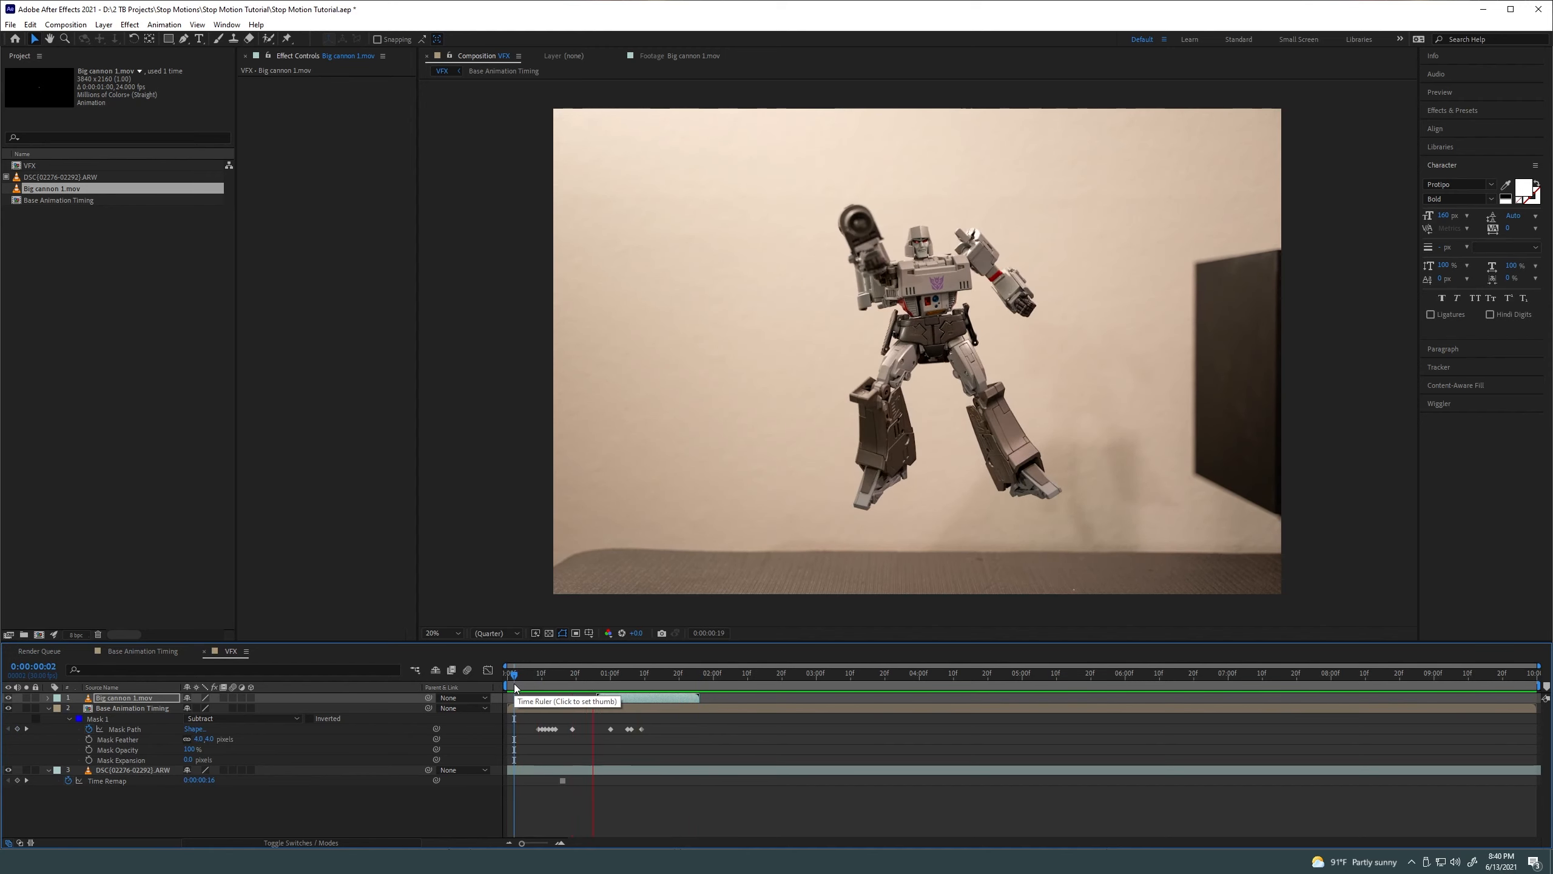
At 0:00:01:00, scale the Big cannon 1.mov layer to 167% and play back the blast from shortly before it starts
left_click(610, 684)
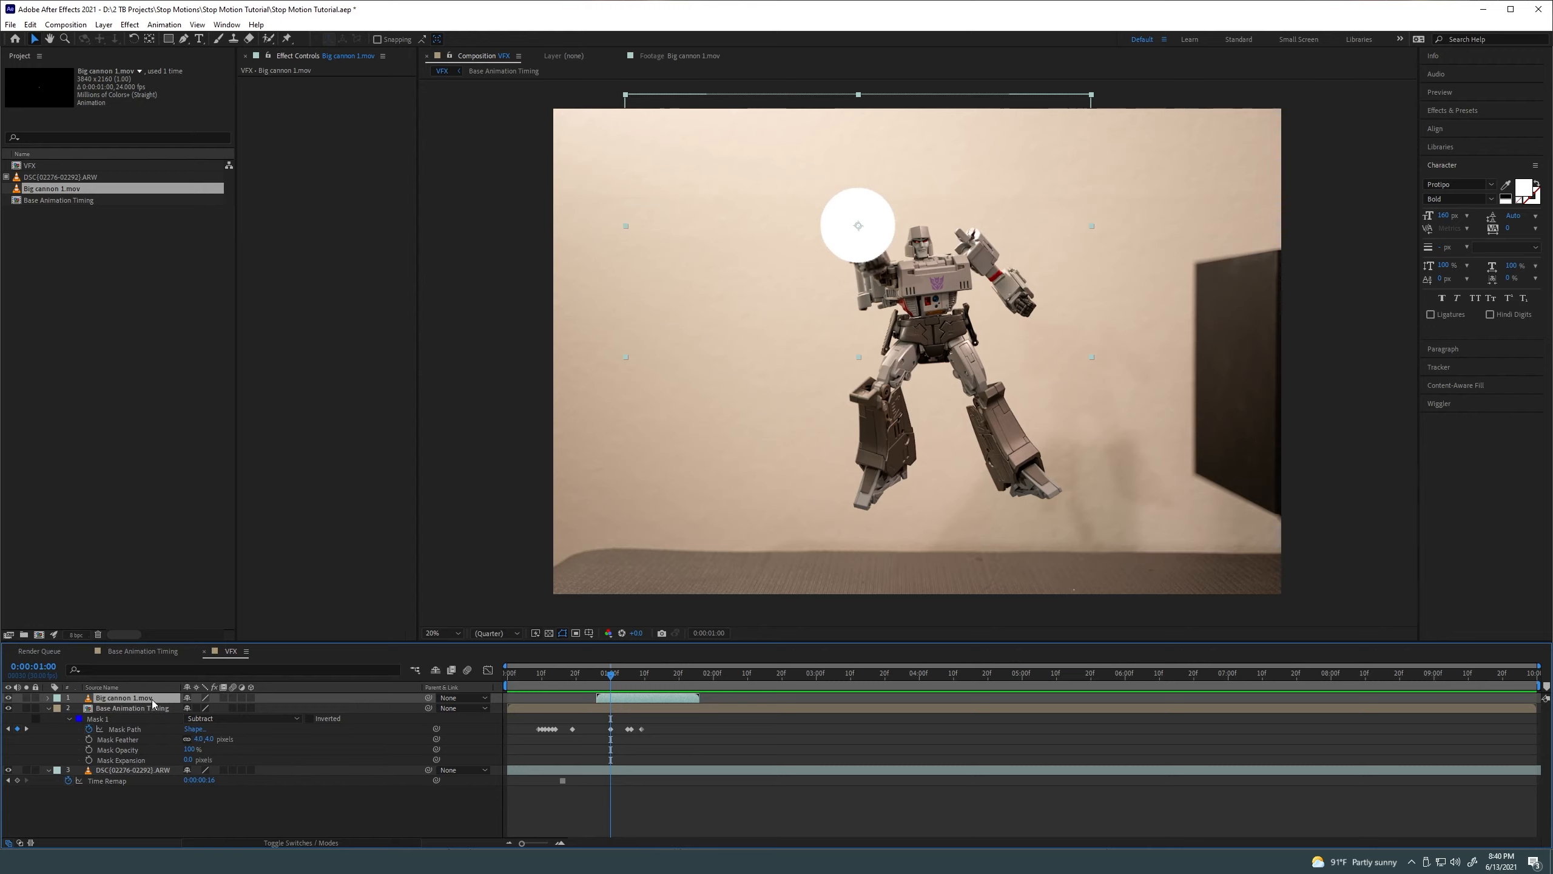
key("s")
left_click_drag(217, 708, 255, 707)
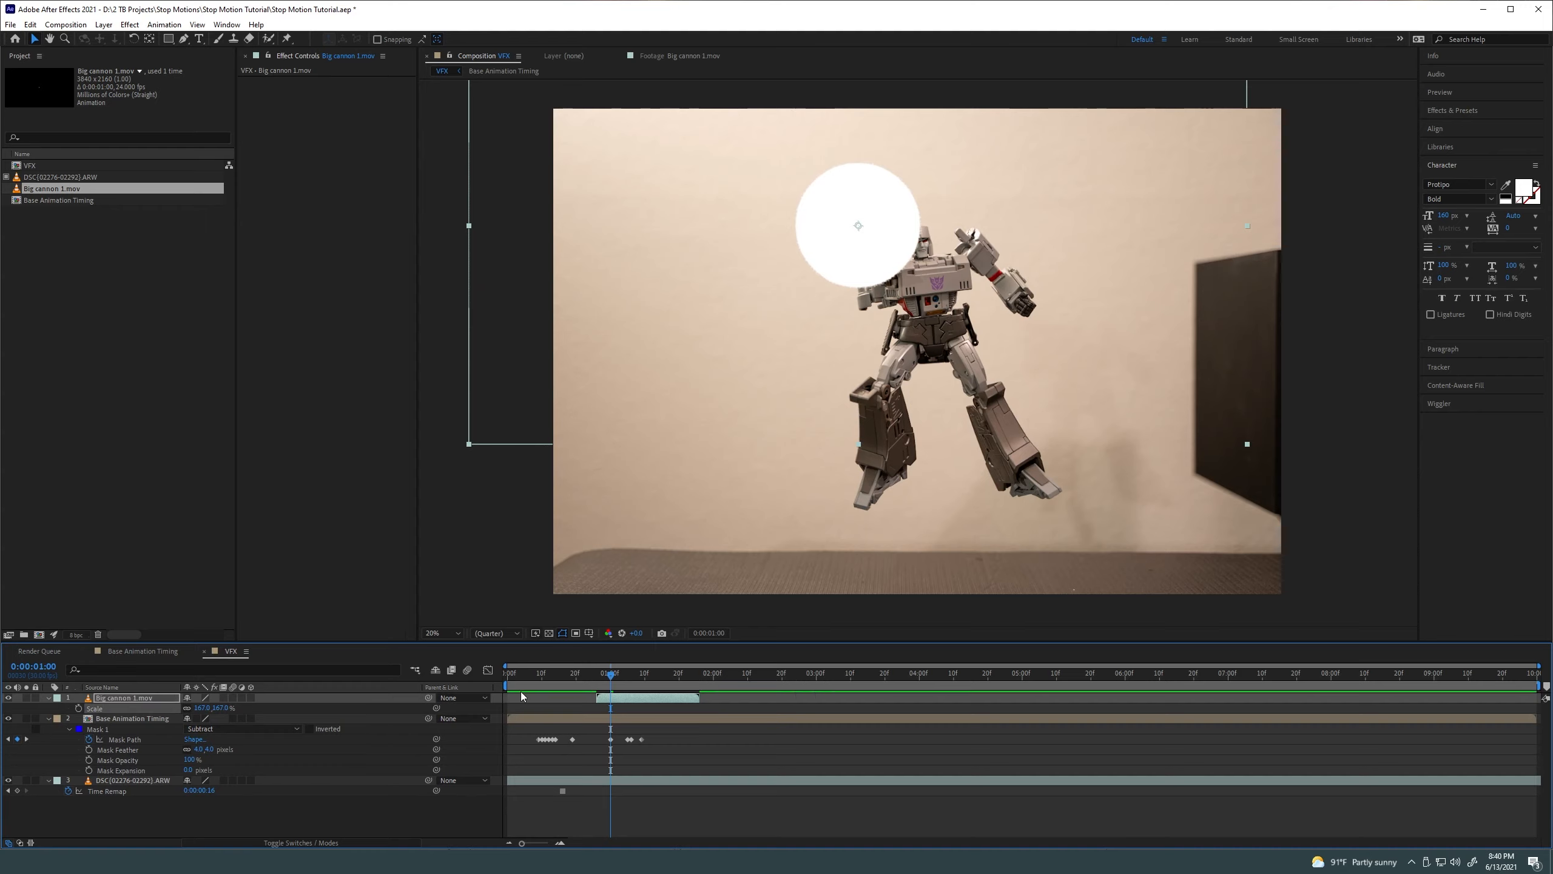
left_click_drag(610, 673, 573, 682)
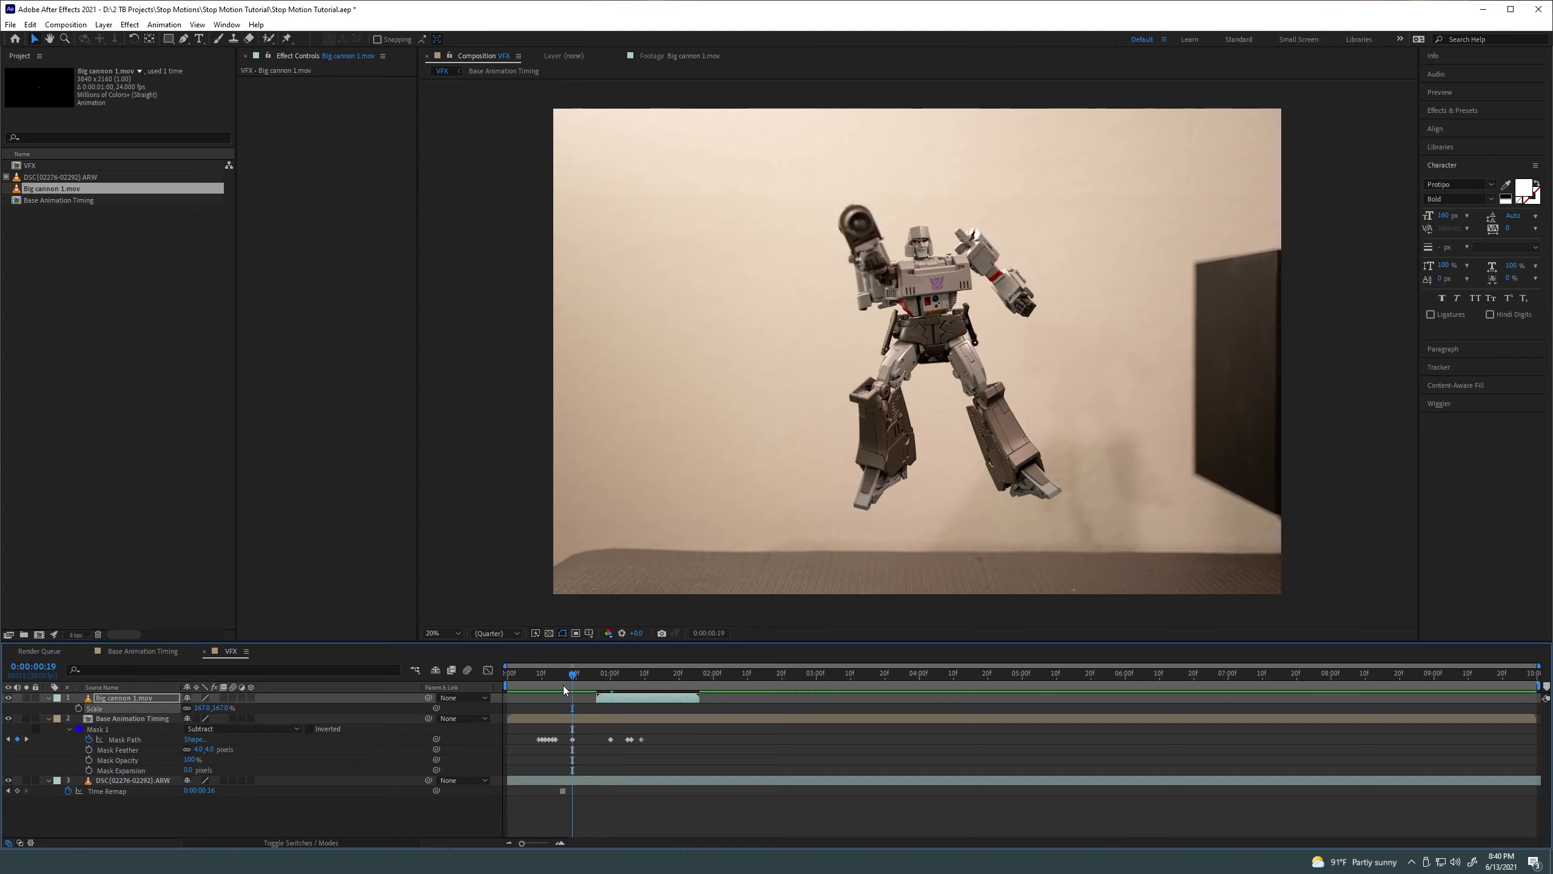
key("space")
left_click(584, 687)
key("space")
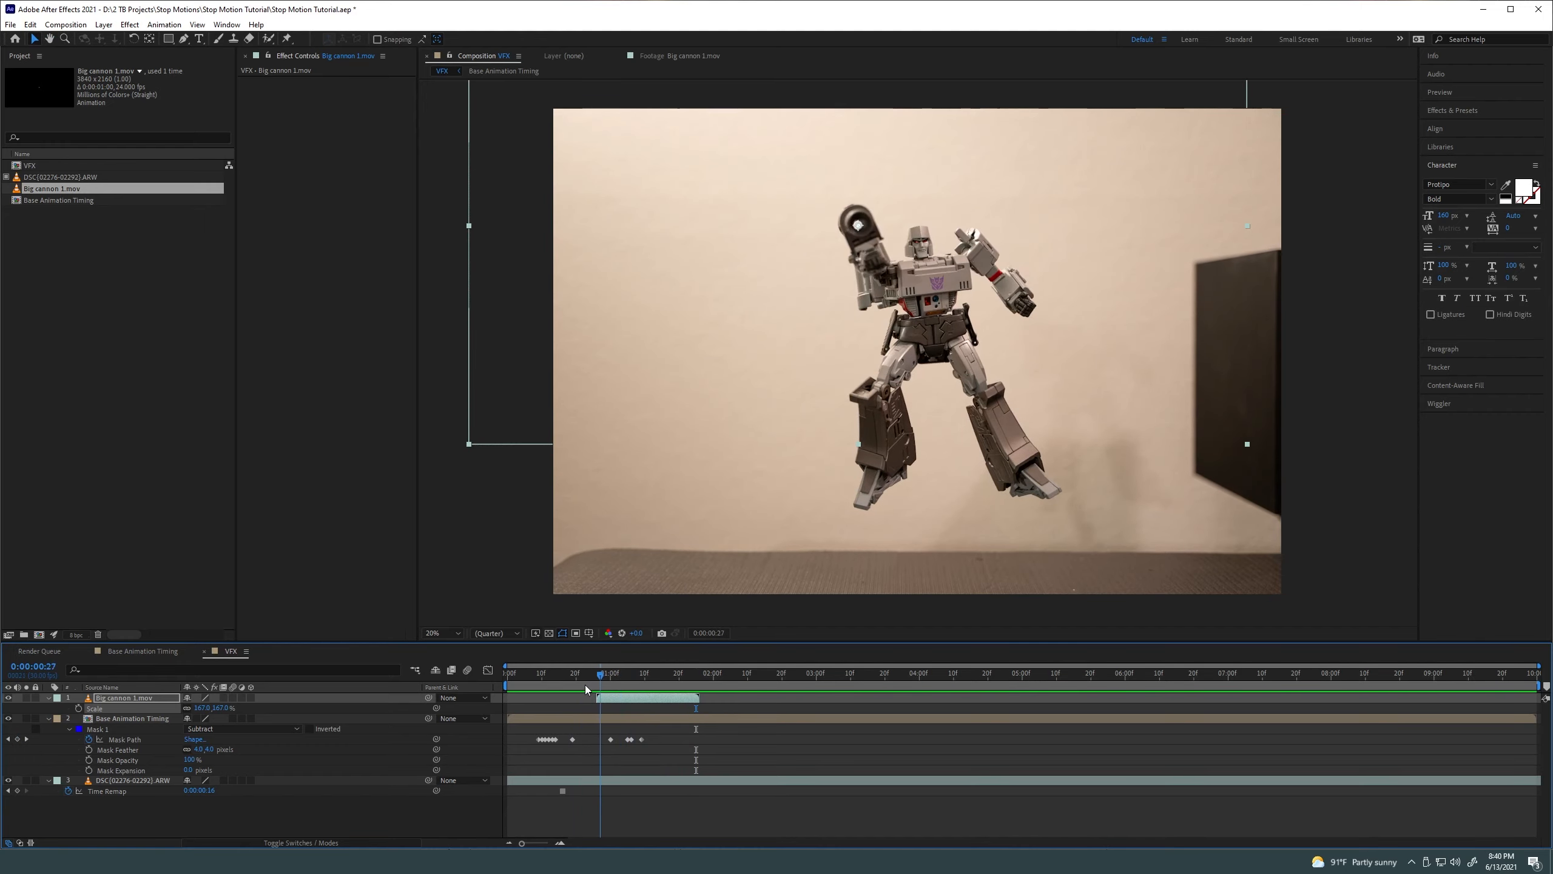
key("space")
key("space")
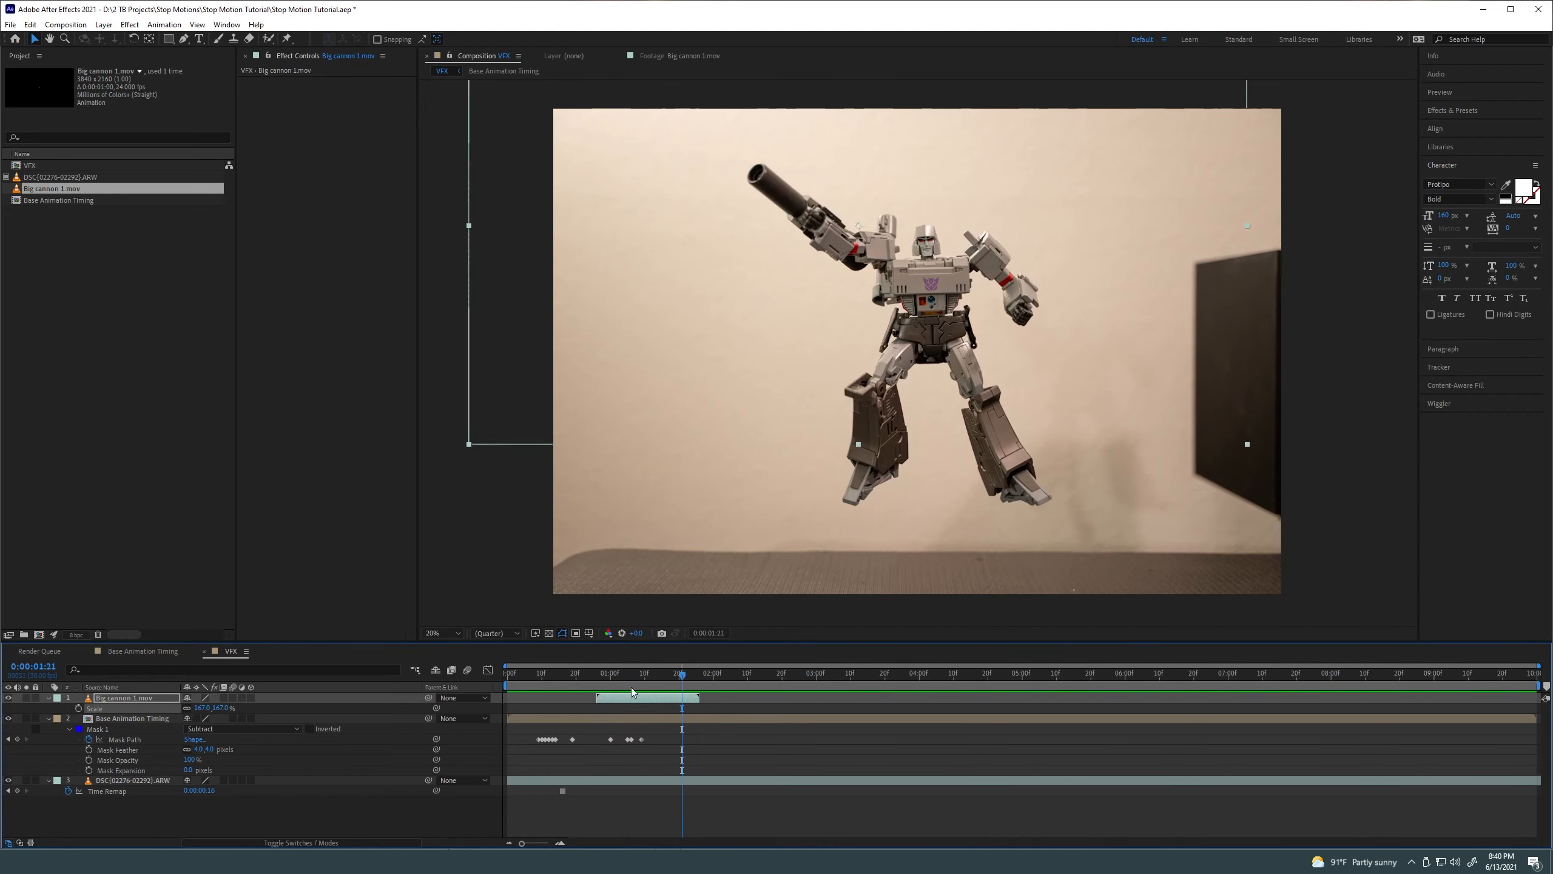
At 0:00:01:00, apply the Glow effect to Big cannon 1.mov and set Glow Colors to A & B Colors
left_click(610, 673)
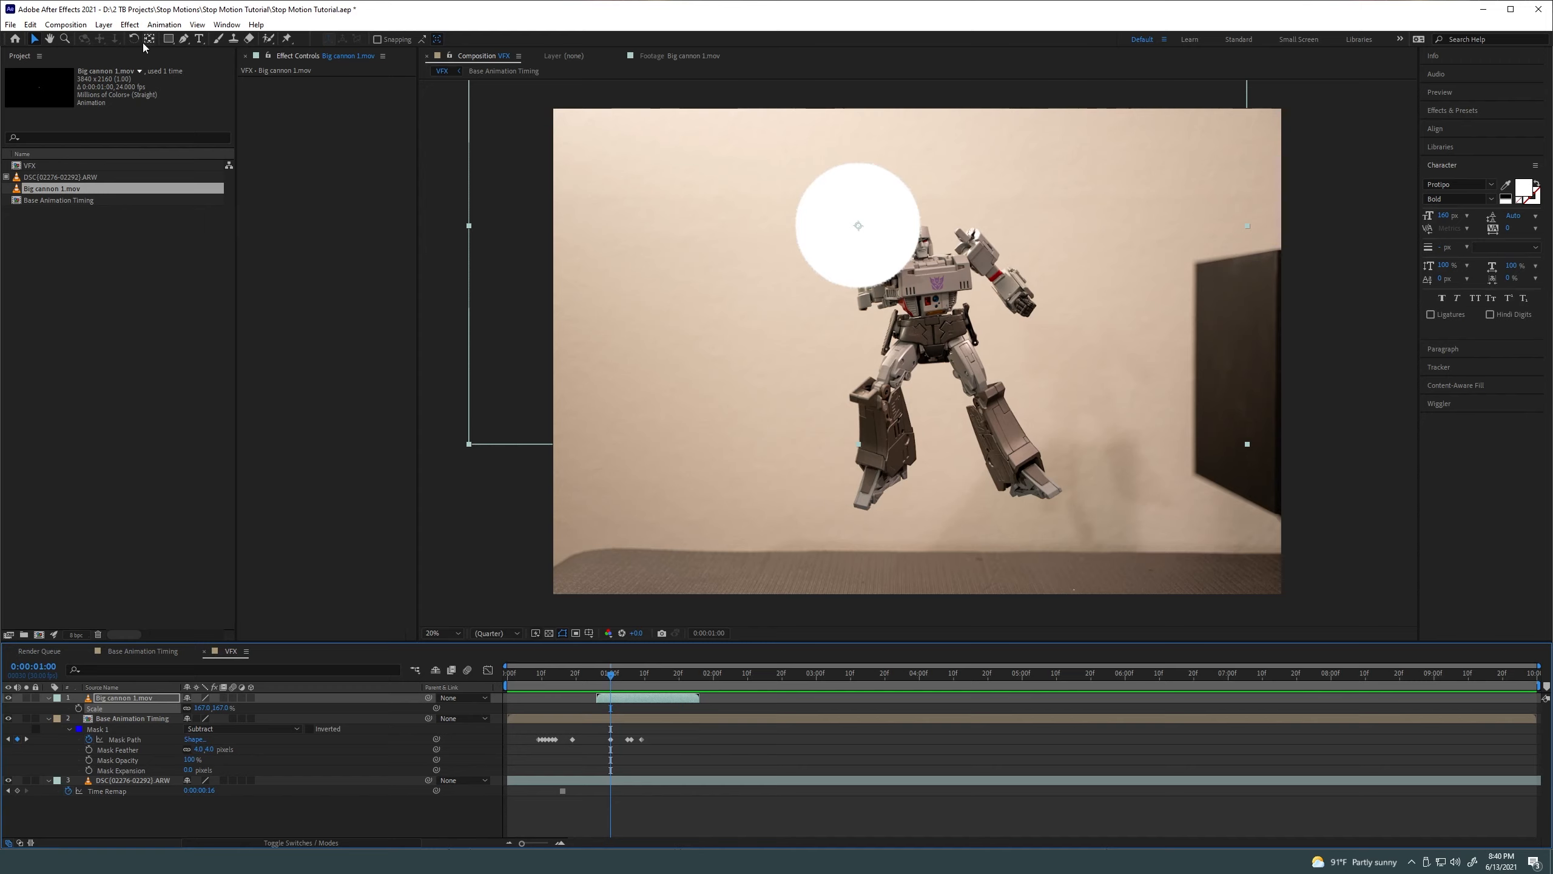
left_click(129, 25)
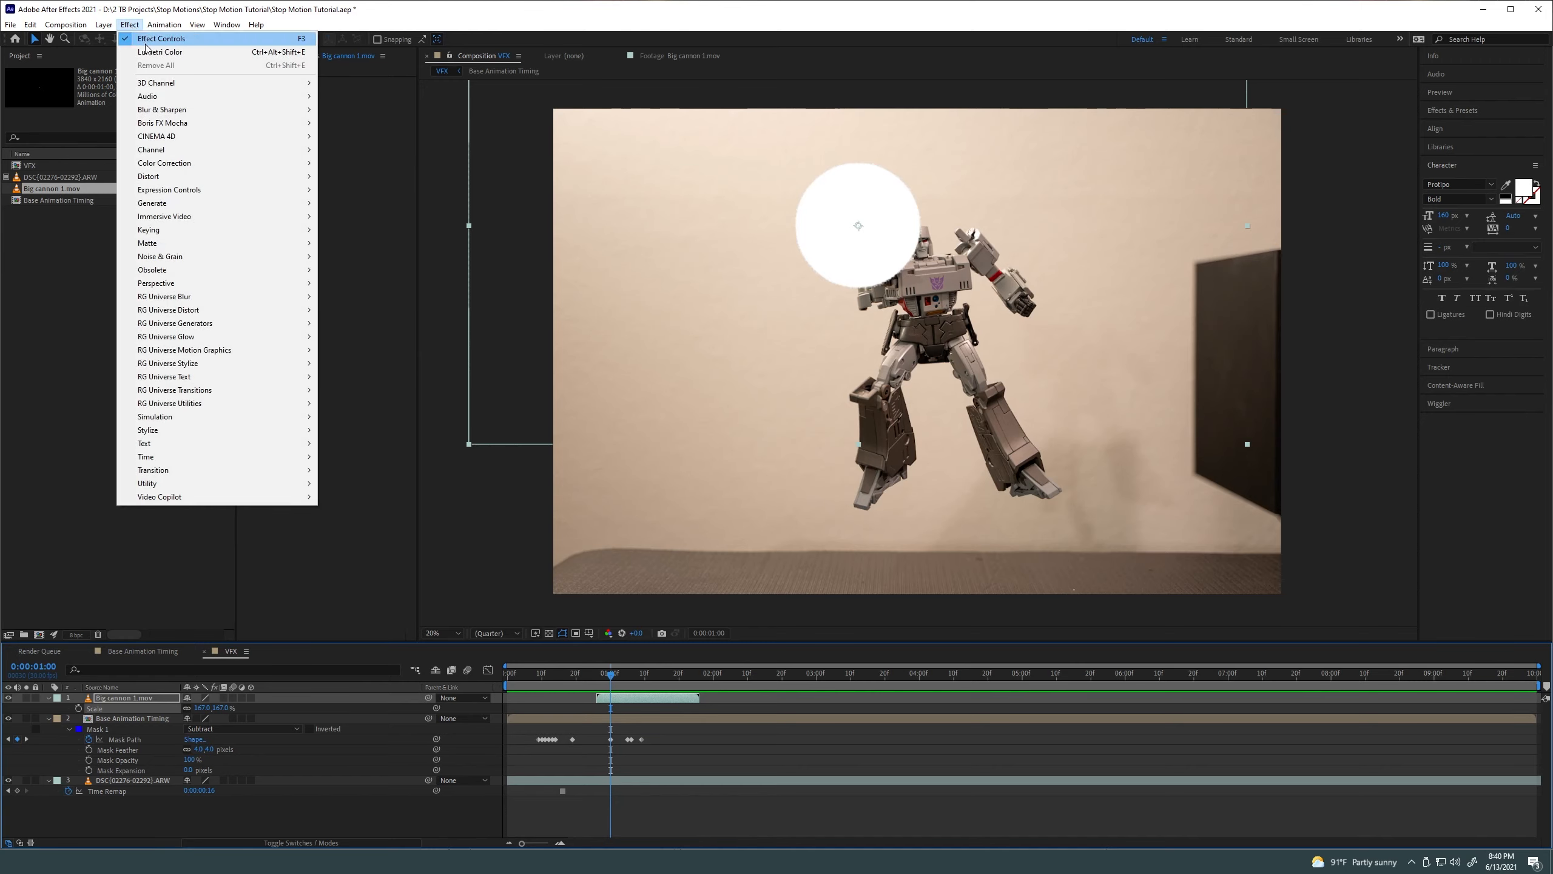
mouse_move(210, 435)
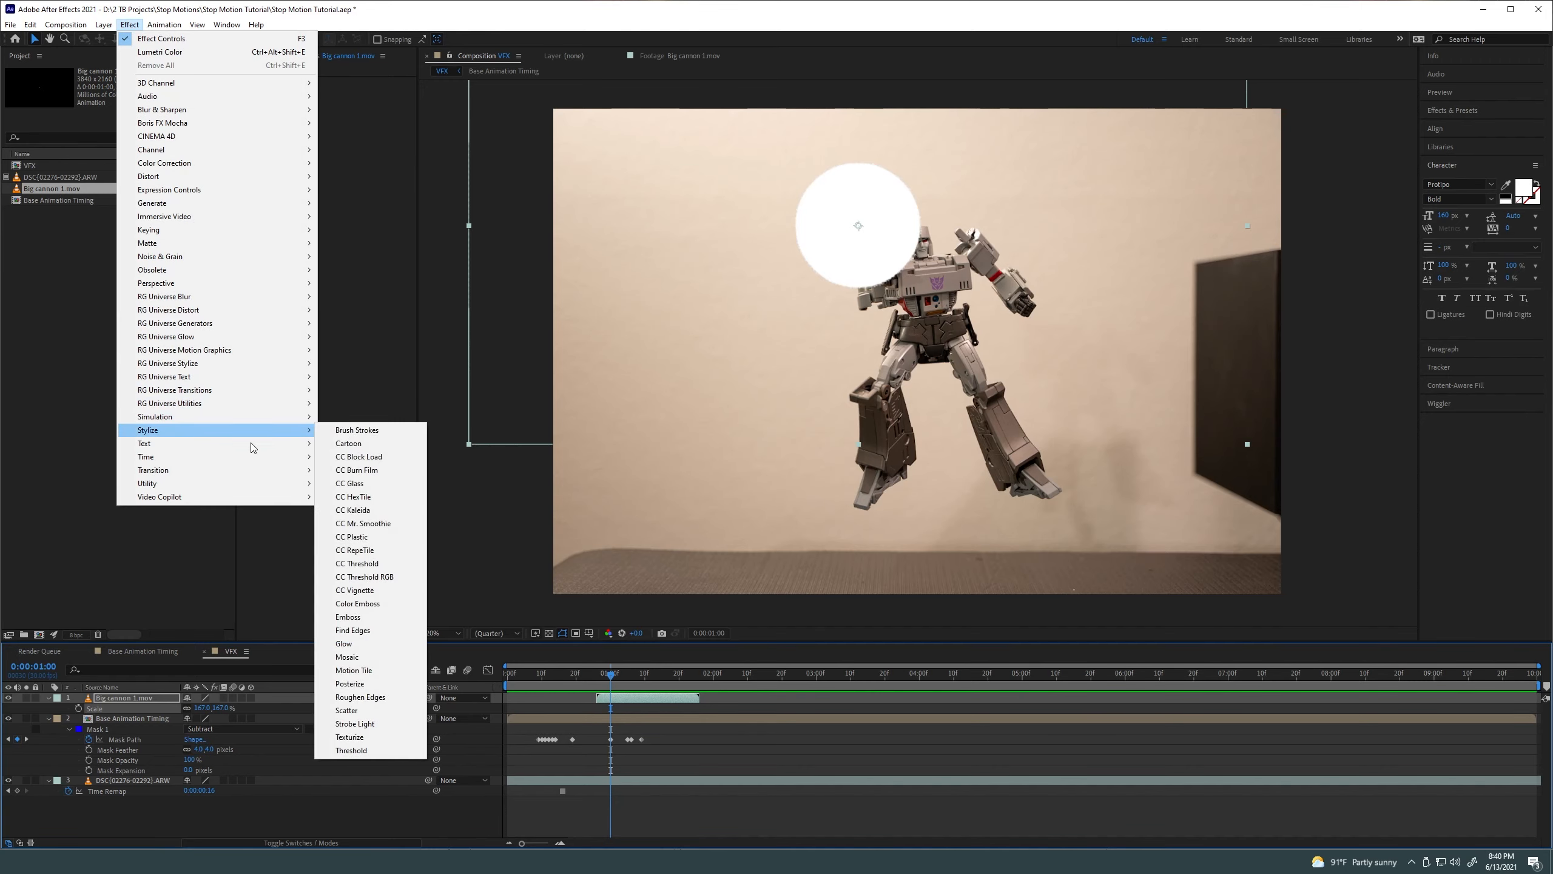
left_click(355, 646)
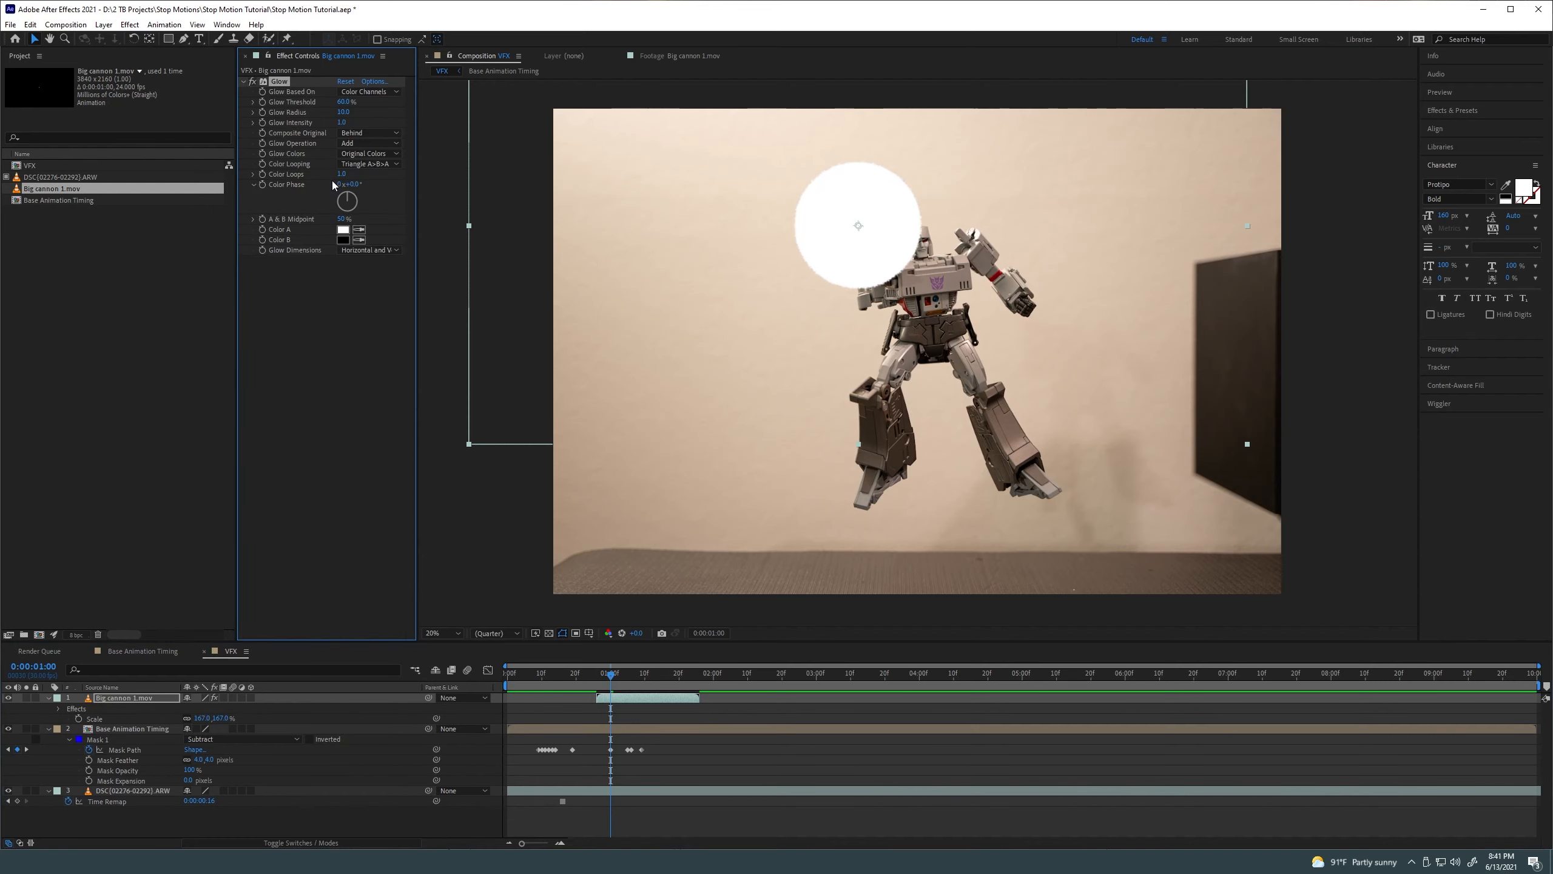
left_click(346, 142)
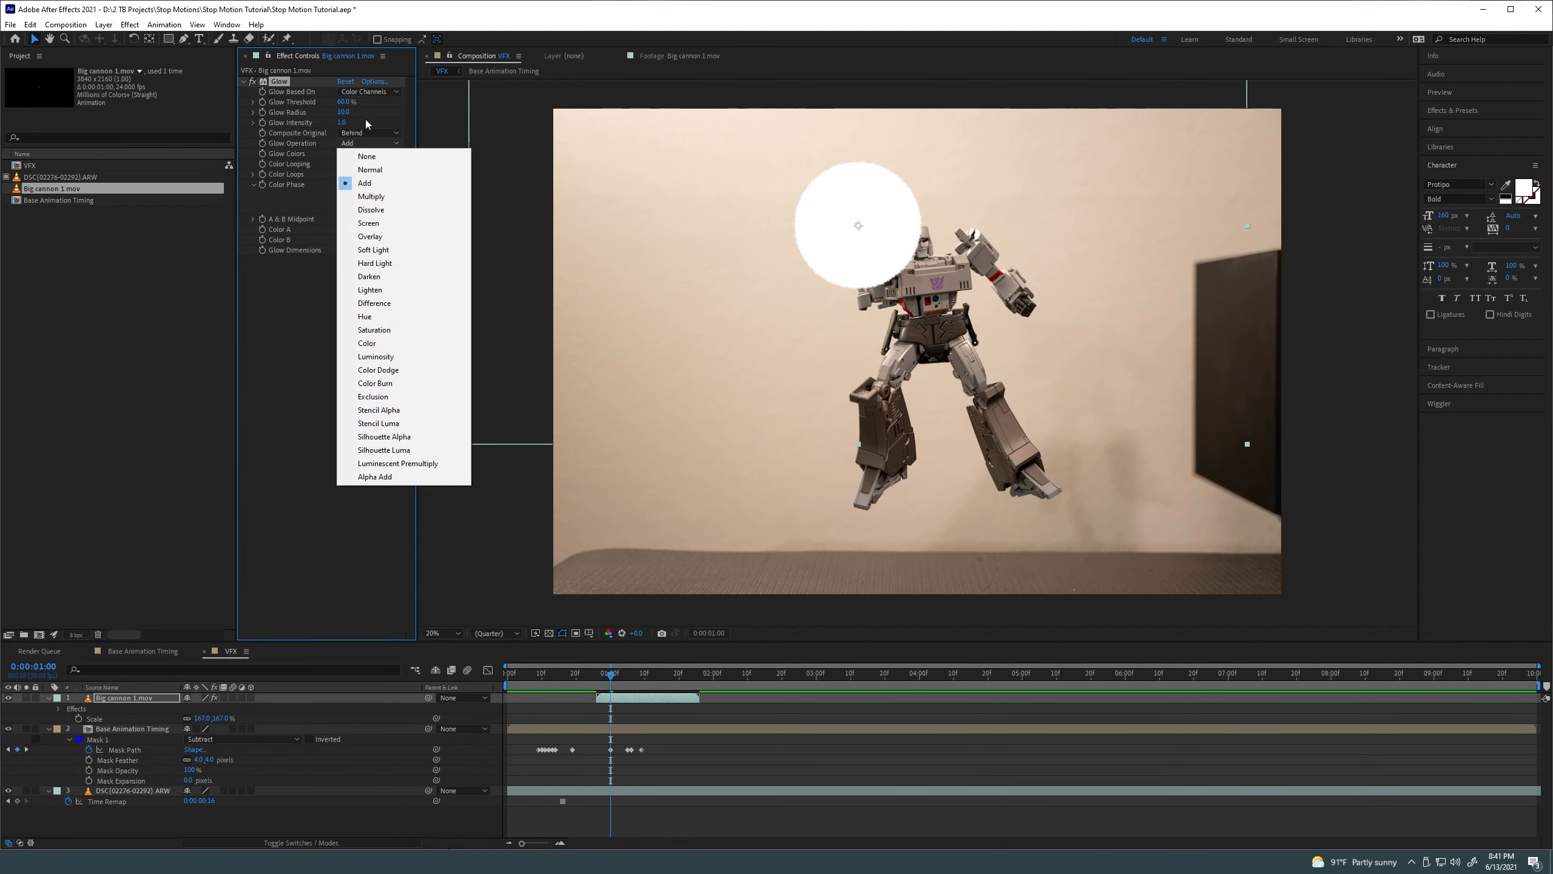
left_click(360, 123)
left_click(371, 153)
left_click(381, 179)
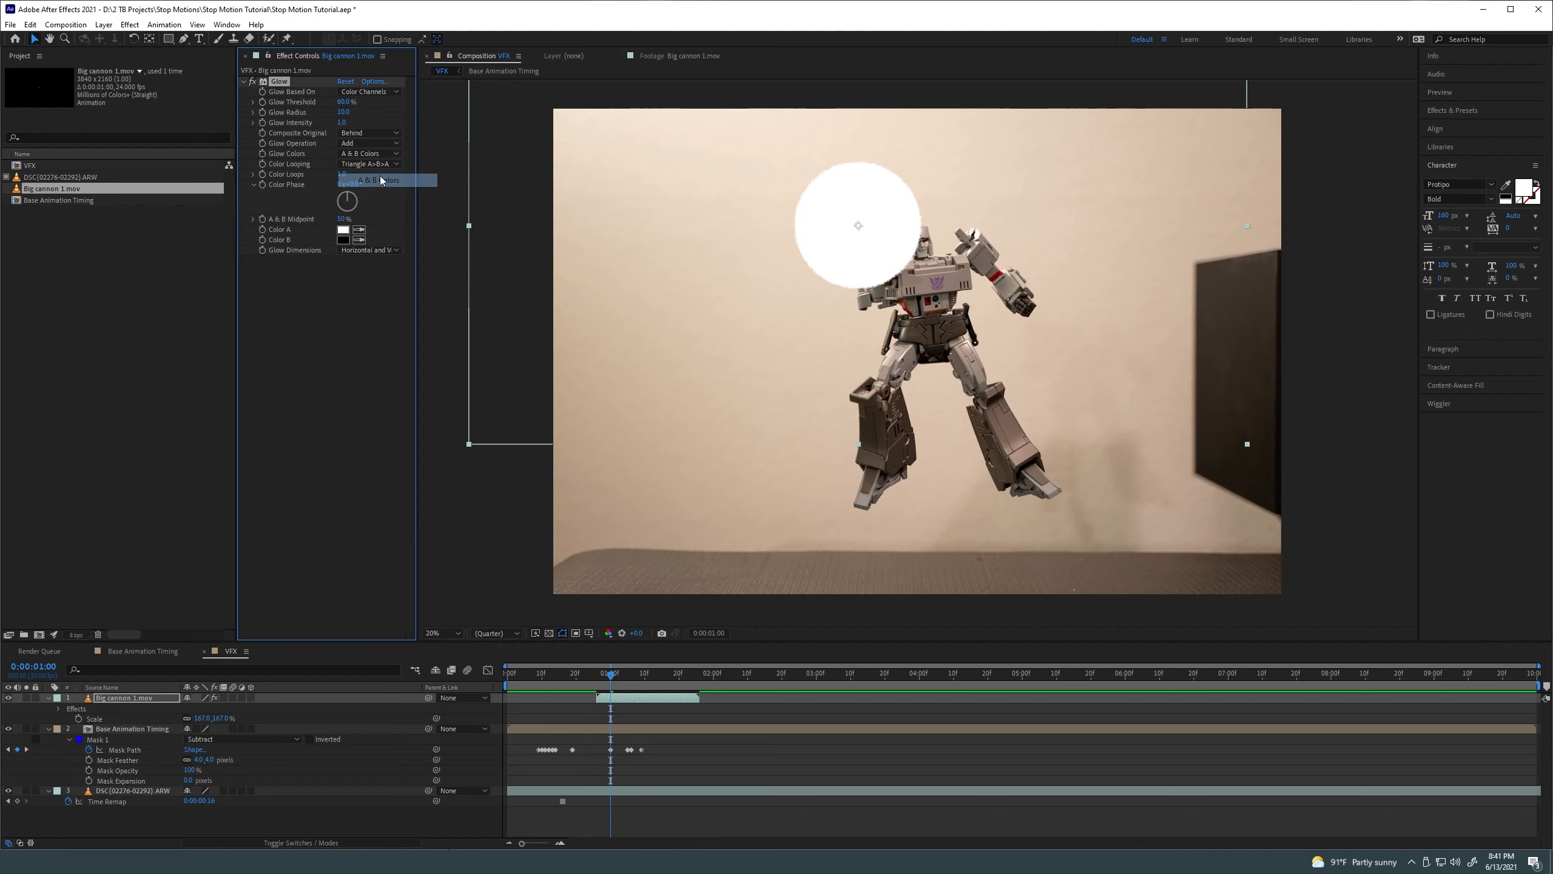
Set the glow's Color A to a pale pink and Color B to a bright magenta
left_click(346, 230)
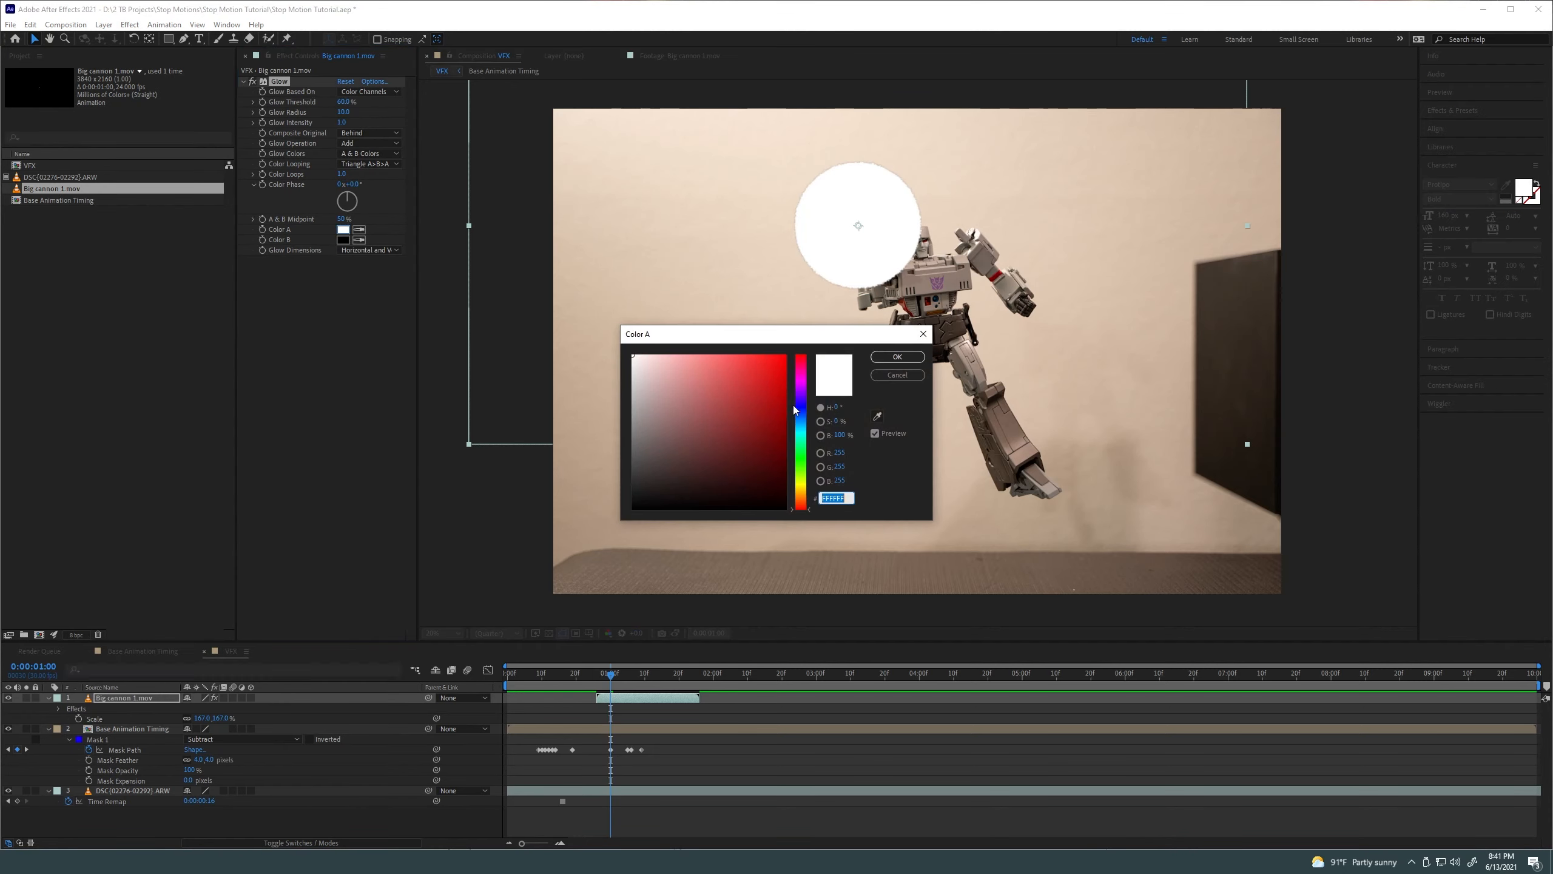
left_click(803, 385)
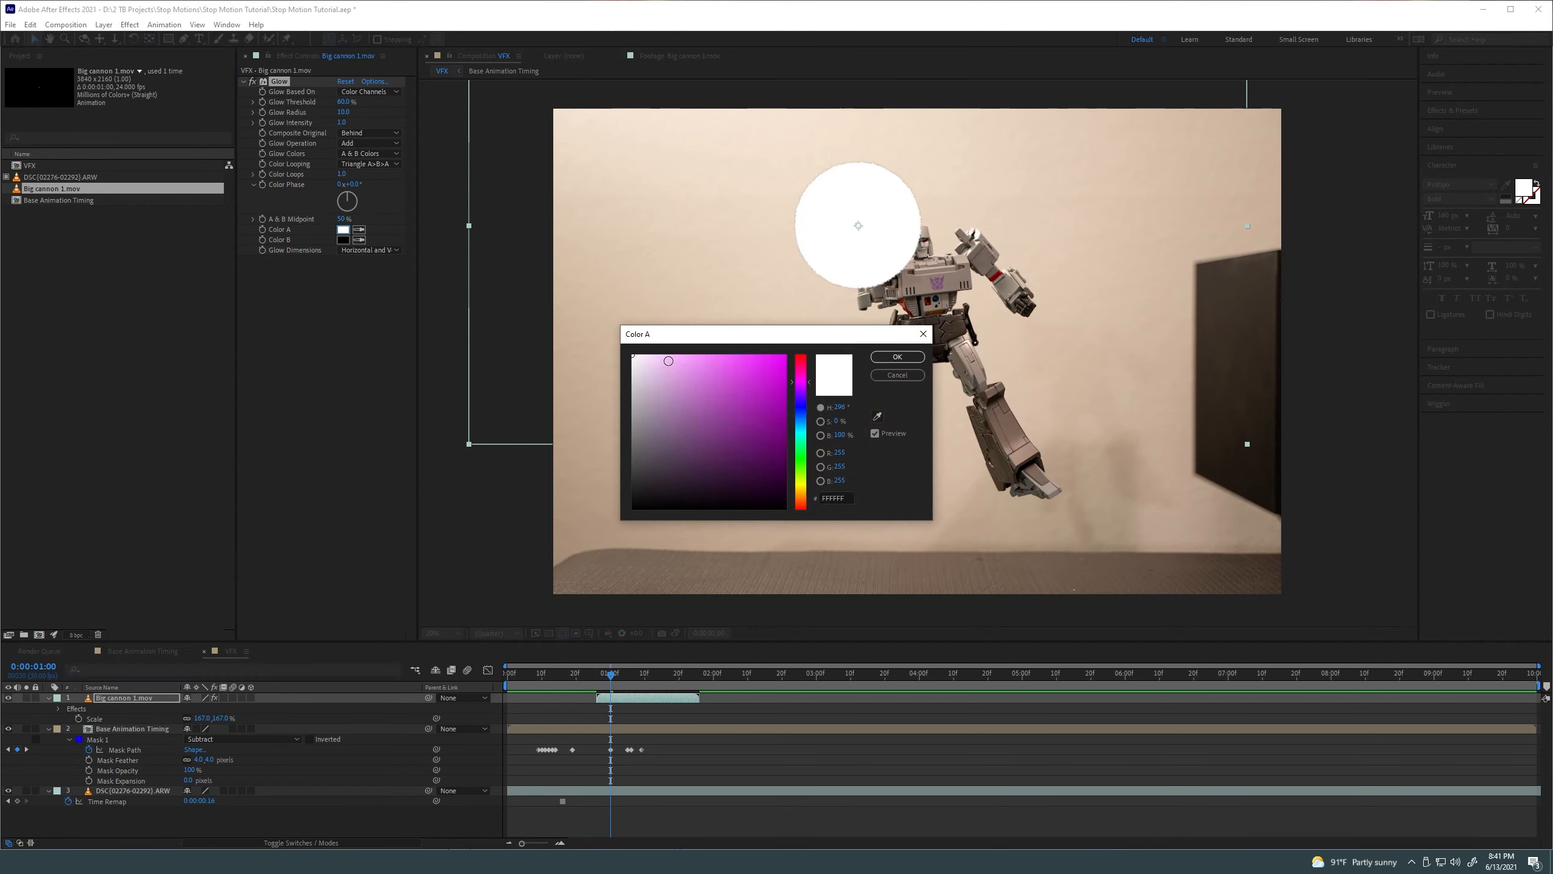
left_click(659, 355)
left_click(897, 357)
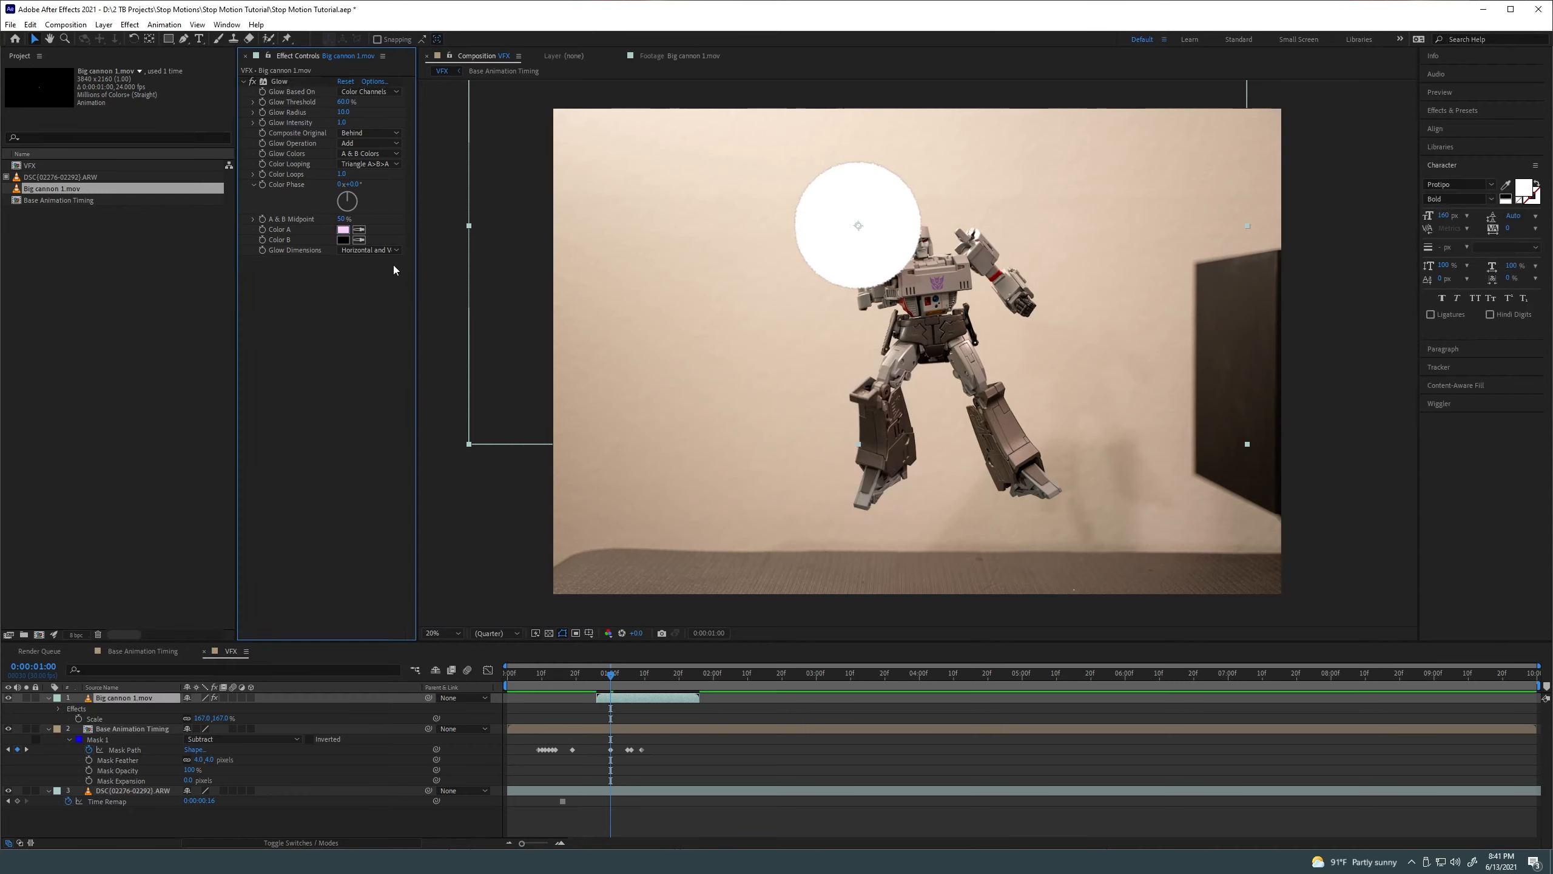
left_click(342, 239)
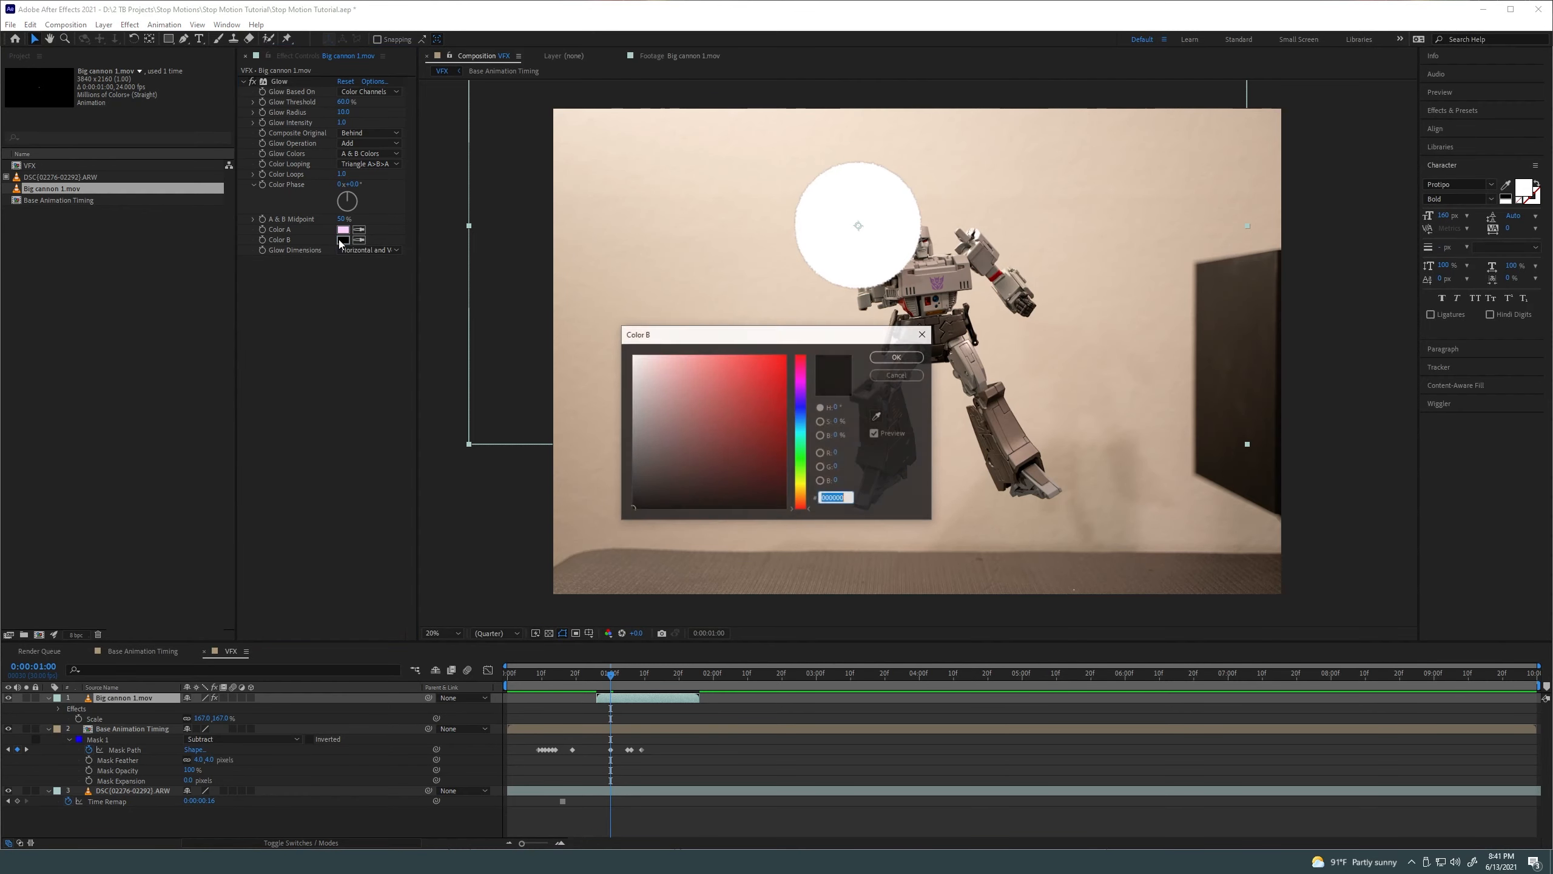
left_click(802, 385)
left_click_drag(739, 355, 777, 355)
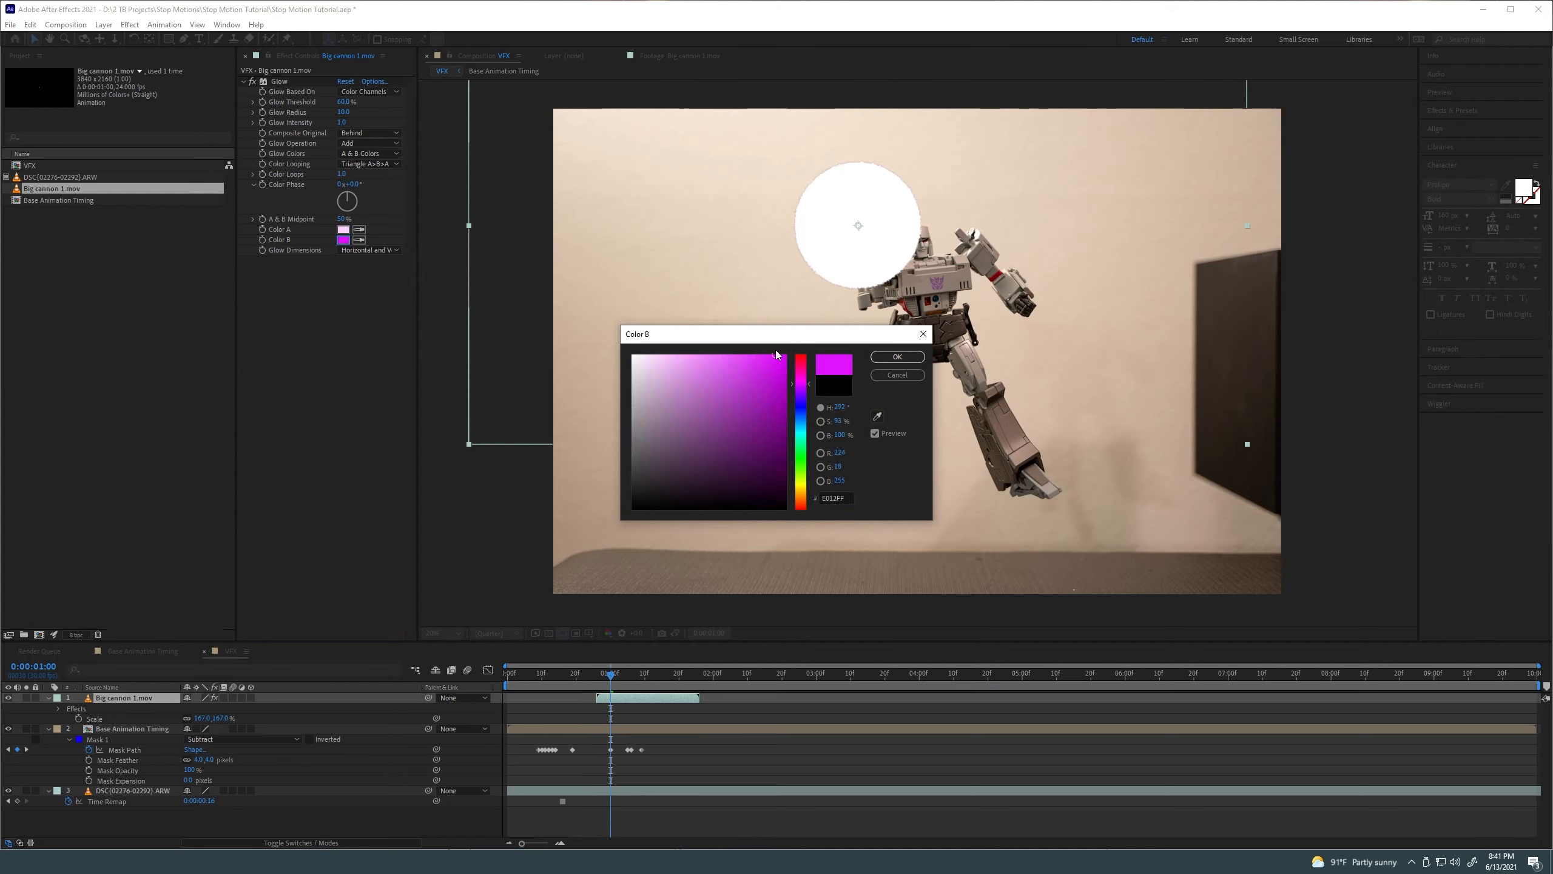
left_click(884, 360)
Raise the Glow Radius to about 113 and Glow Intensity to 2.7, and set the Big cannon 1.mov layer's blending mode to Screen
left_click_drag(342, 112, 428, 127)
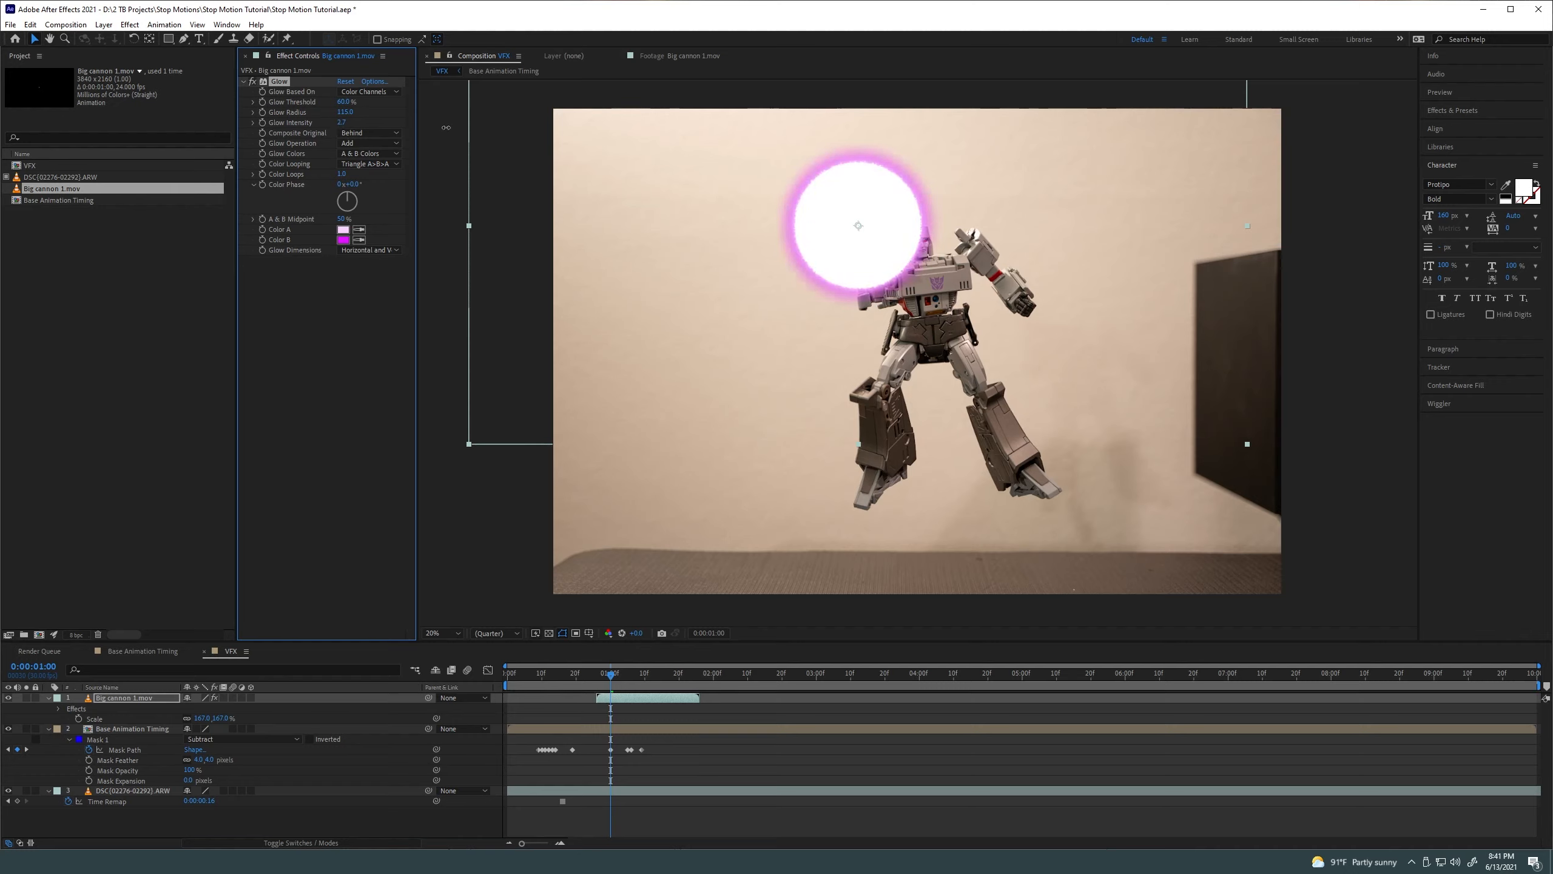
right_click(161, 697)
mouse_move(204, 512)
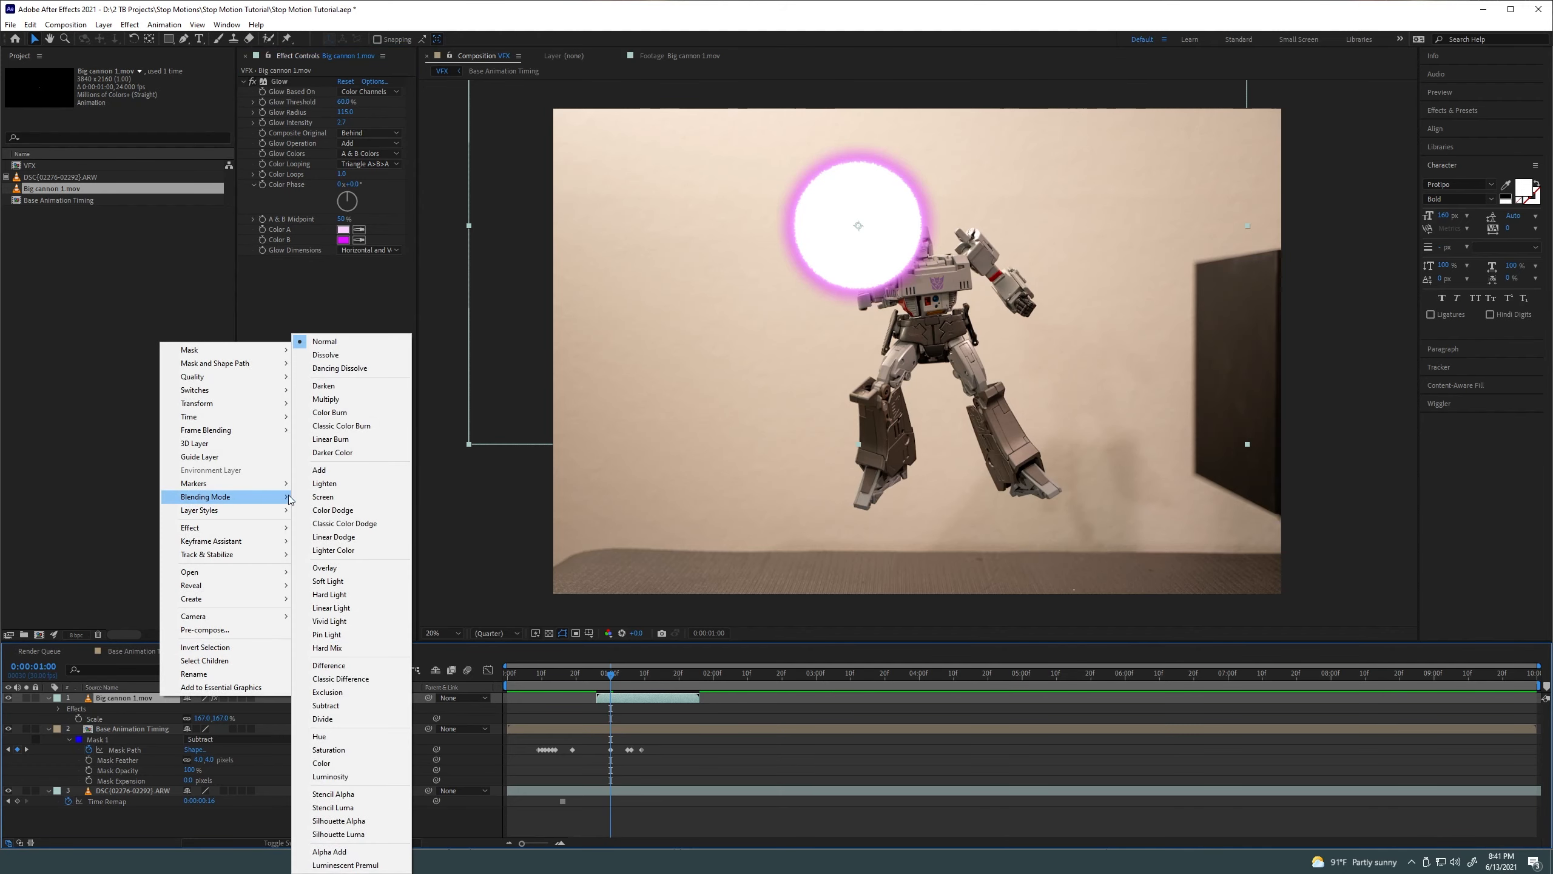
left_click(326, 496)
Inspect the glowing blast up close, fit the whole frame in the viewer, and play back the shot to check the effect
scroll(940, 223, "up", 2)
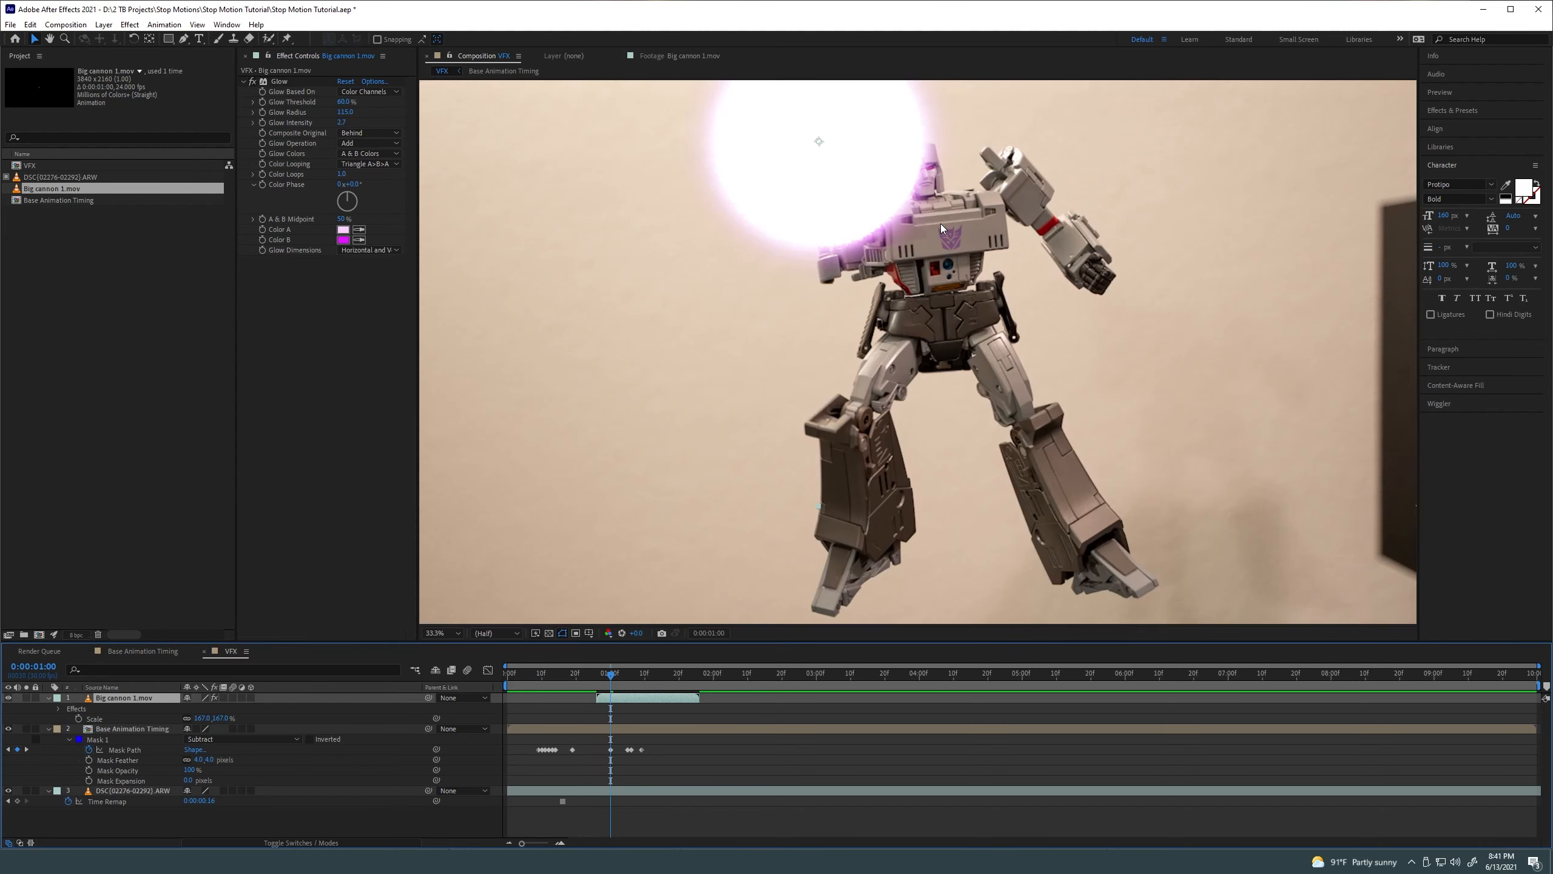
left_click_drag(900, 230, 866, 328)
scroll(914, 349, "down", 2)
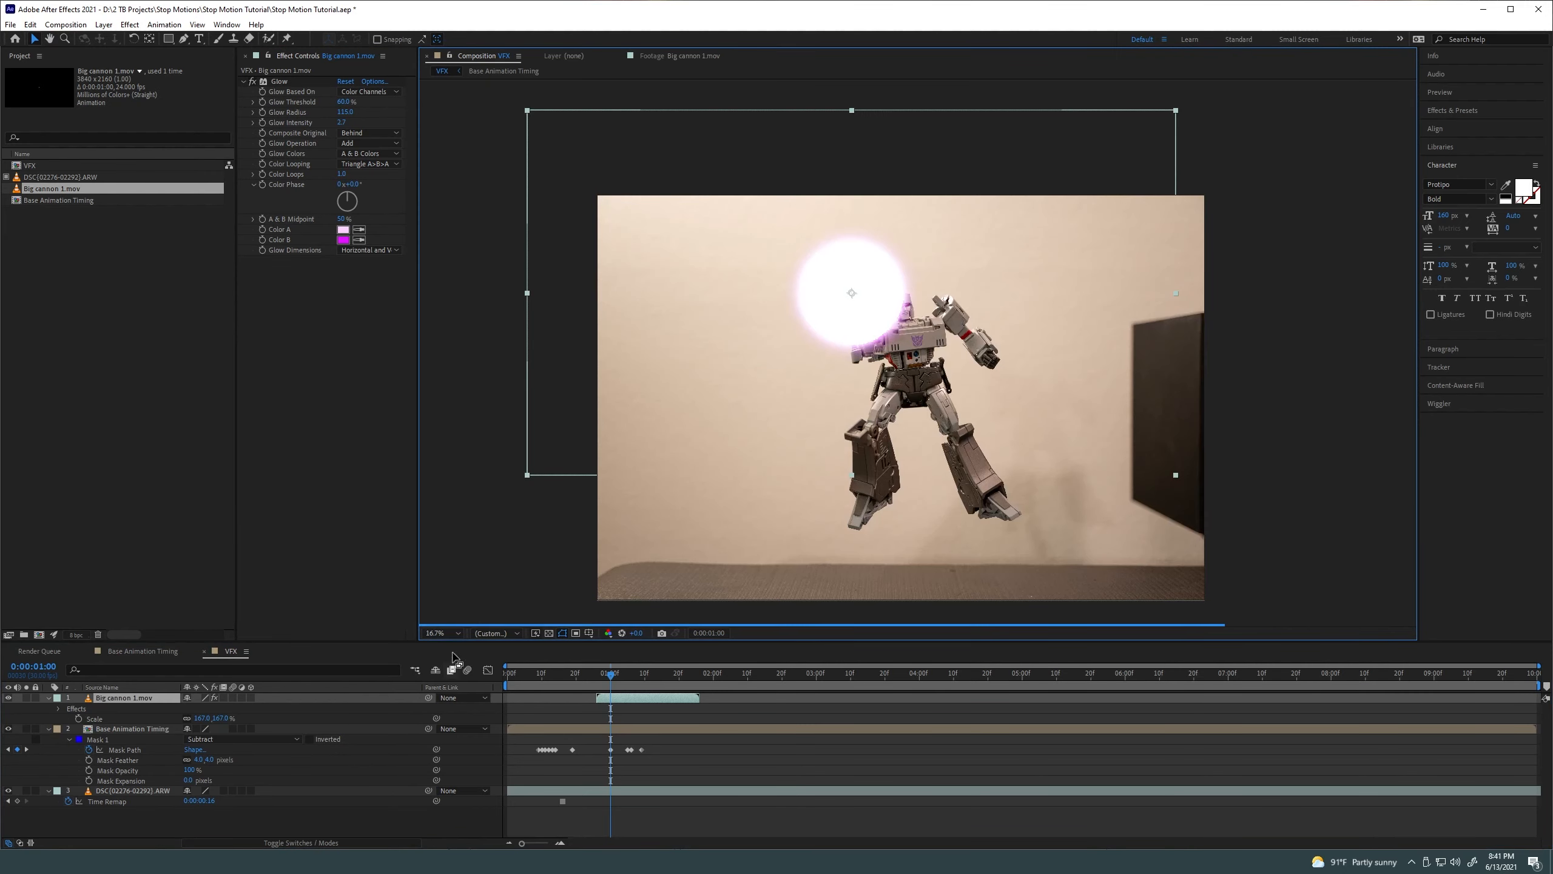
left_click(444, 634)
left_click(456, 418)
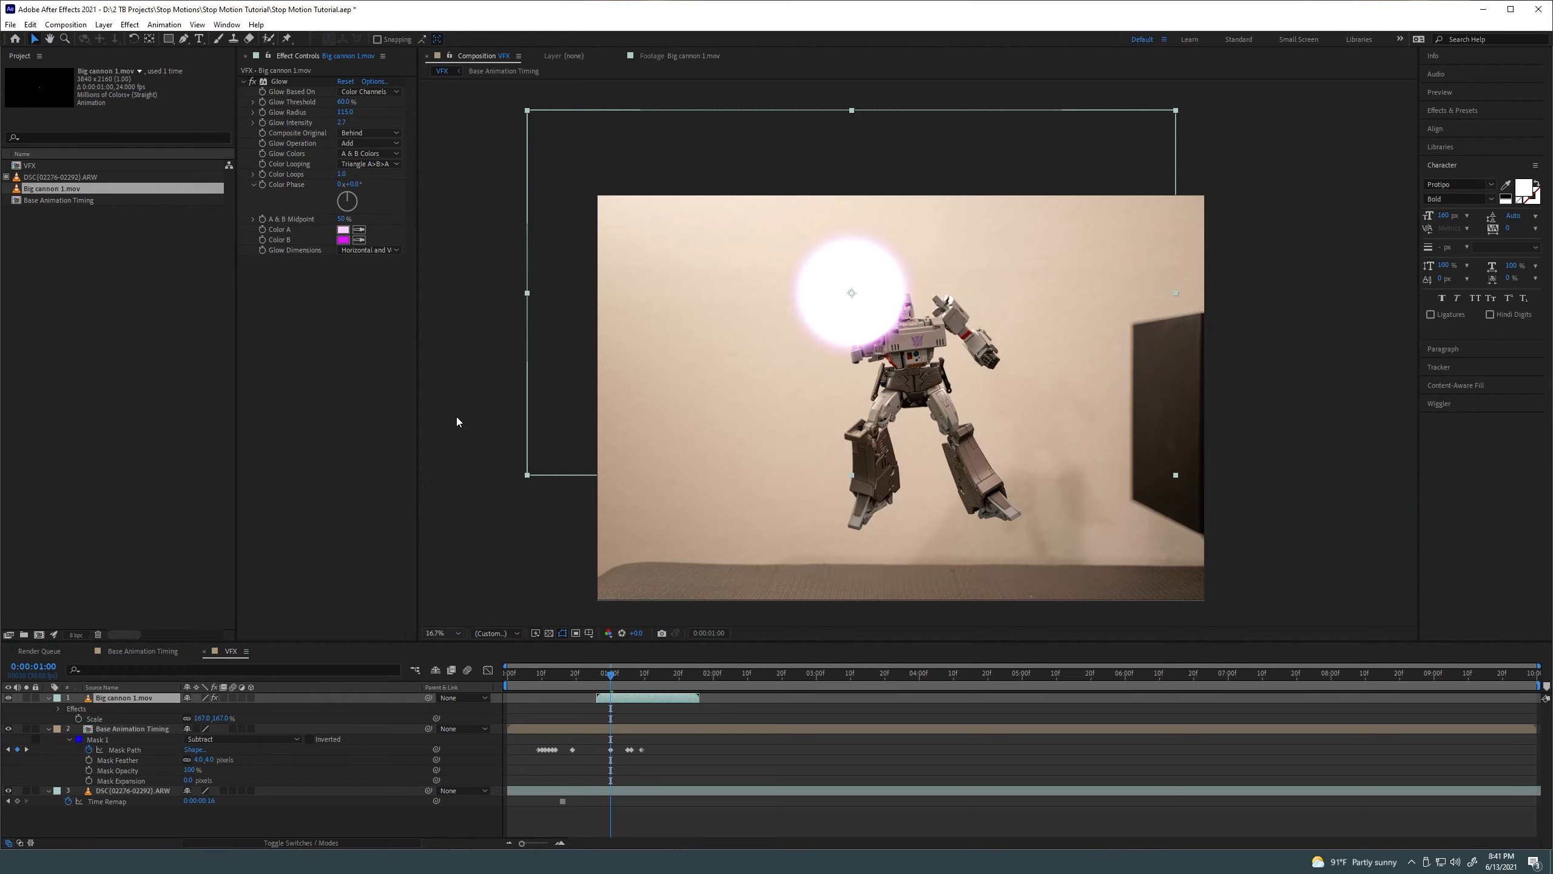
key("space")
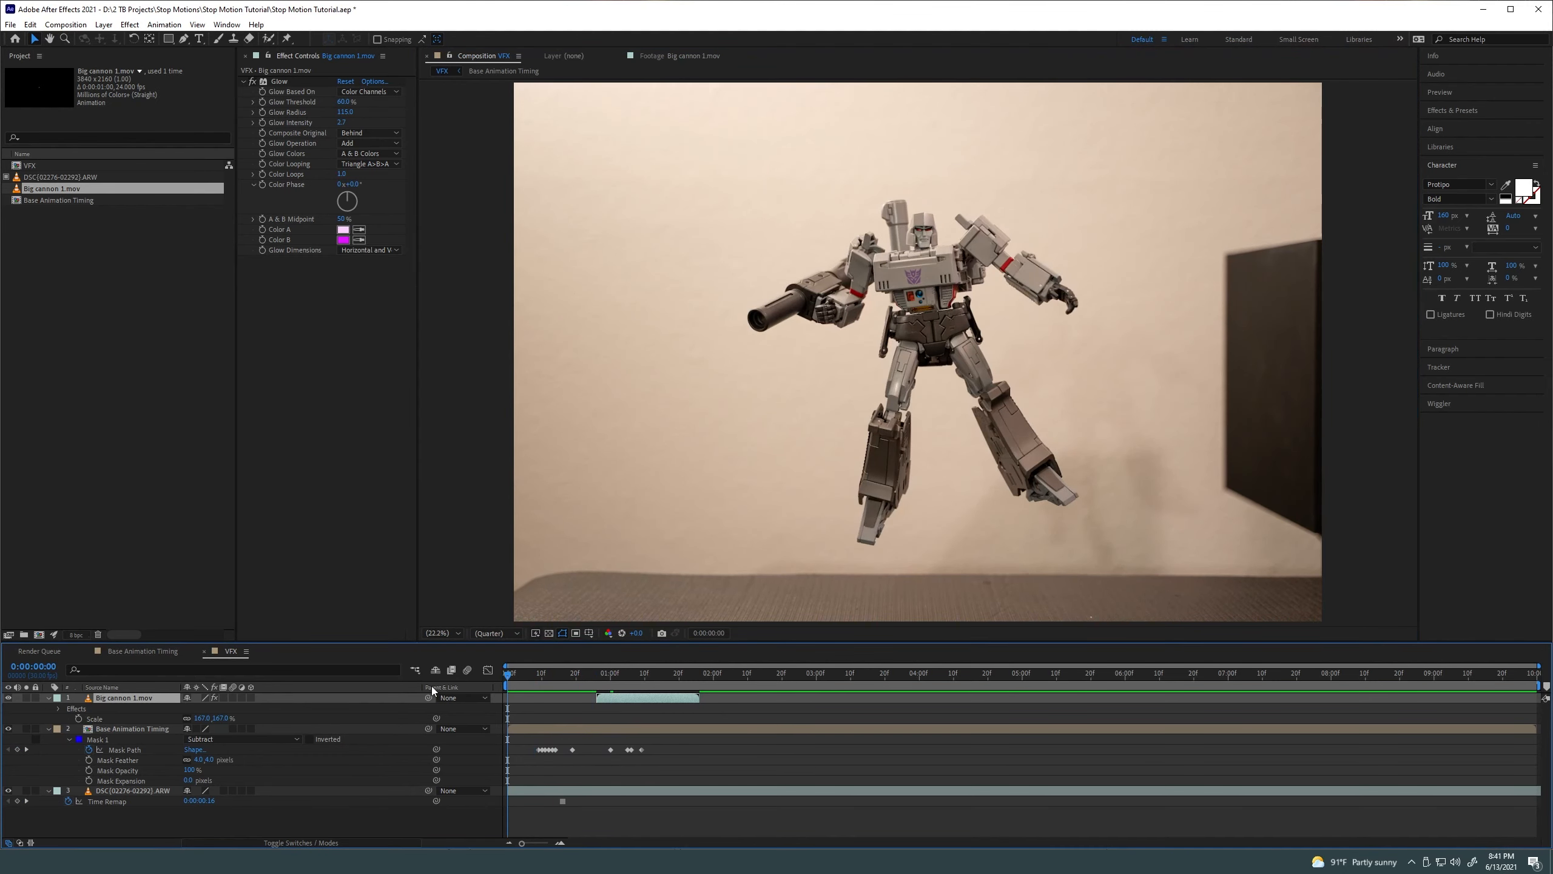
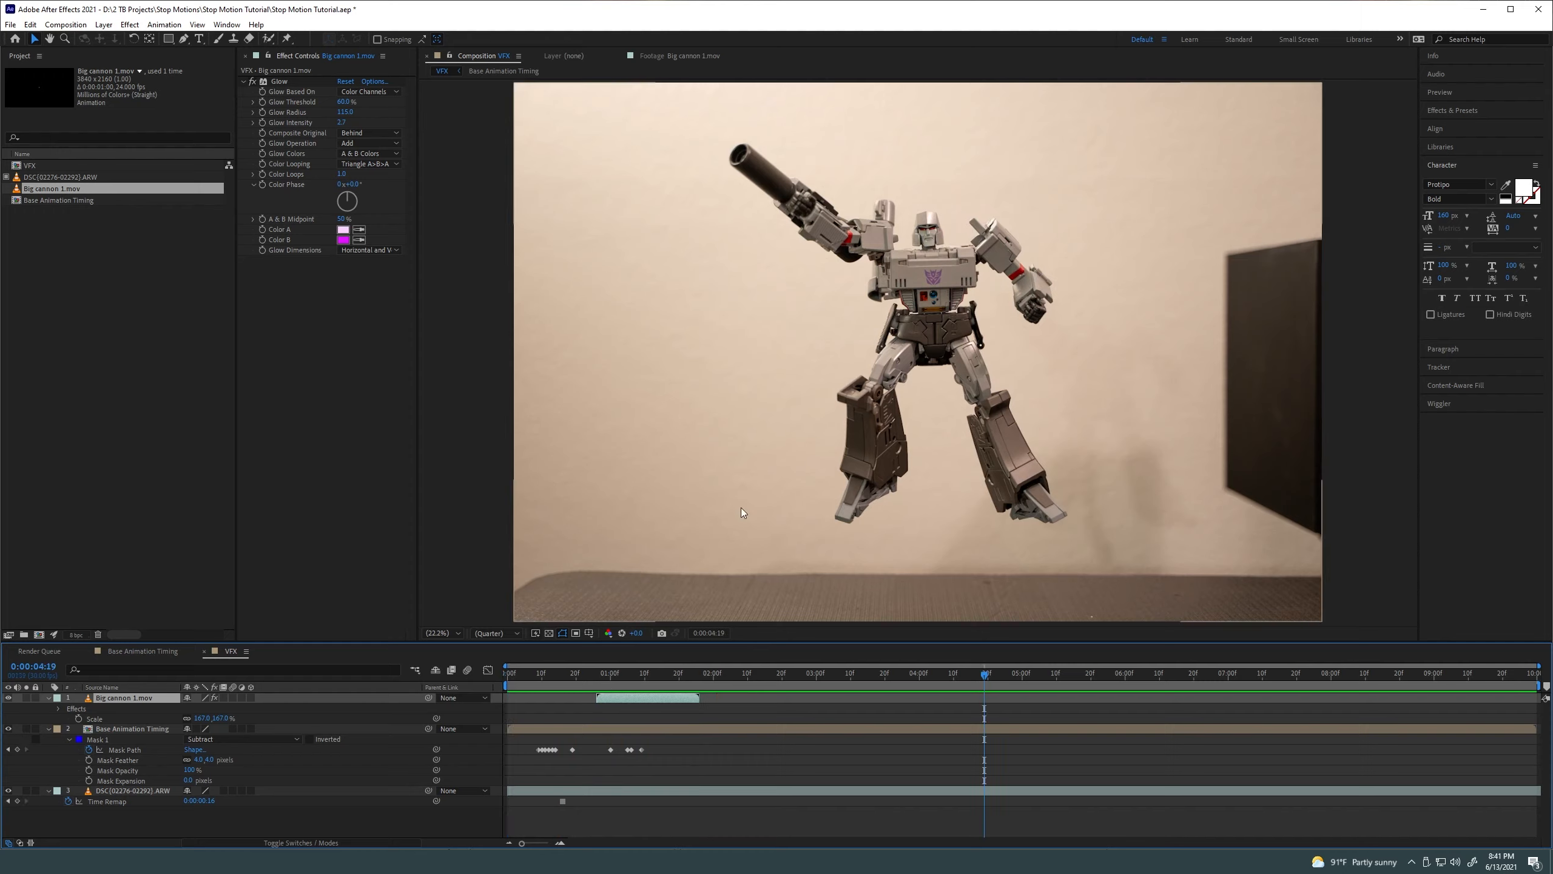
left_click(544, 672)
key("space")
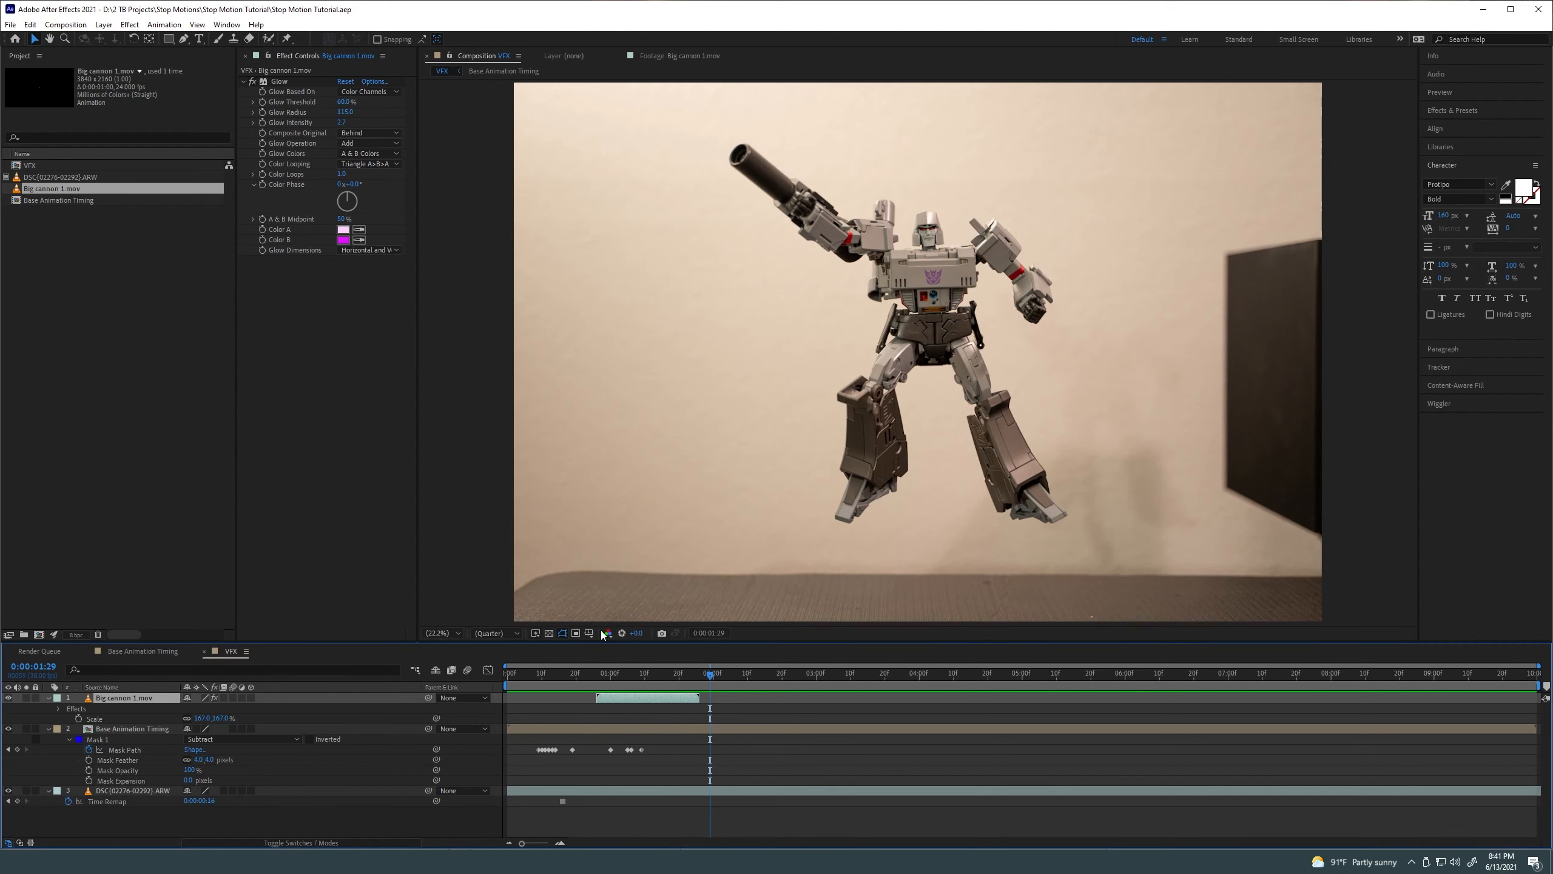
left_click(458, 634)
left_click(459, 425)
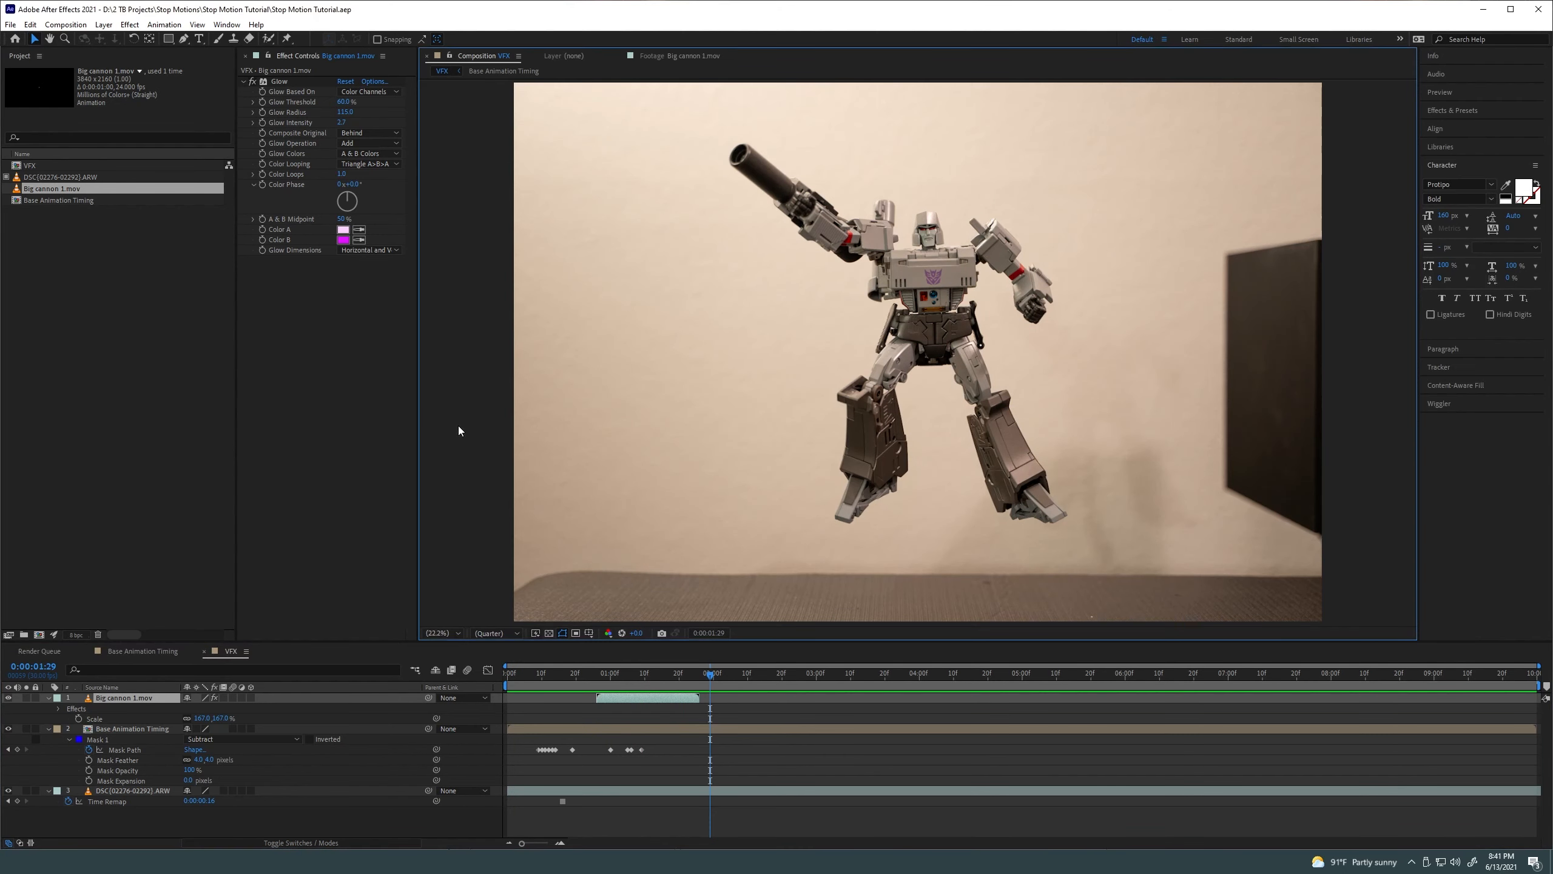
Create a new composition from the VFX composition so that VFX is nested in it as a layer
left_click(192, 363)
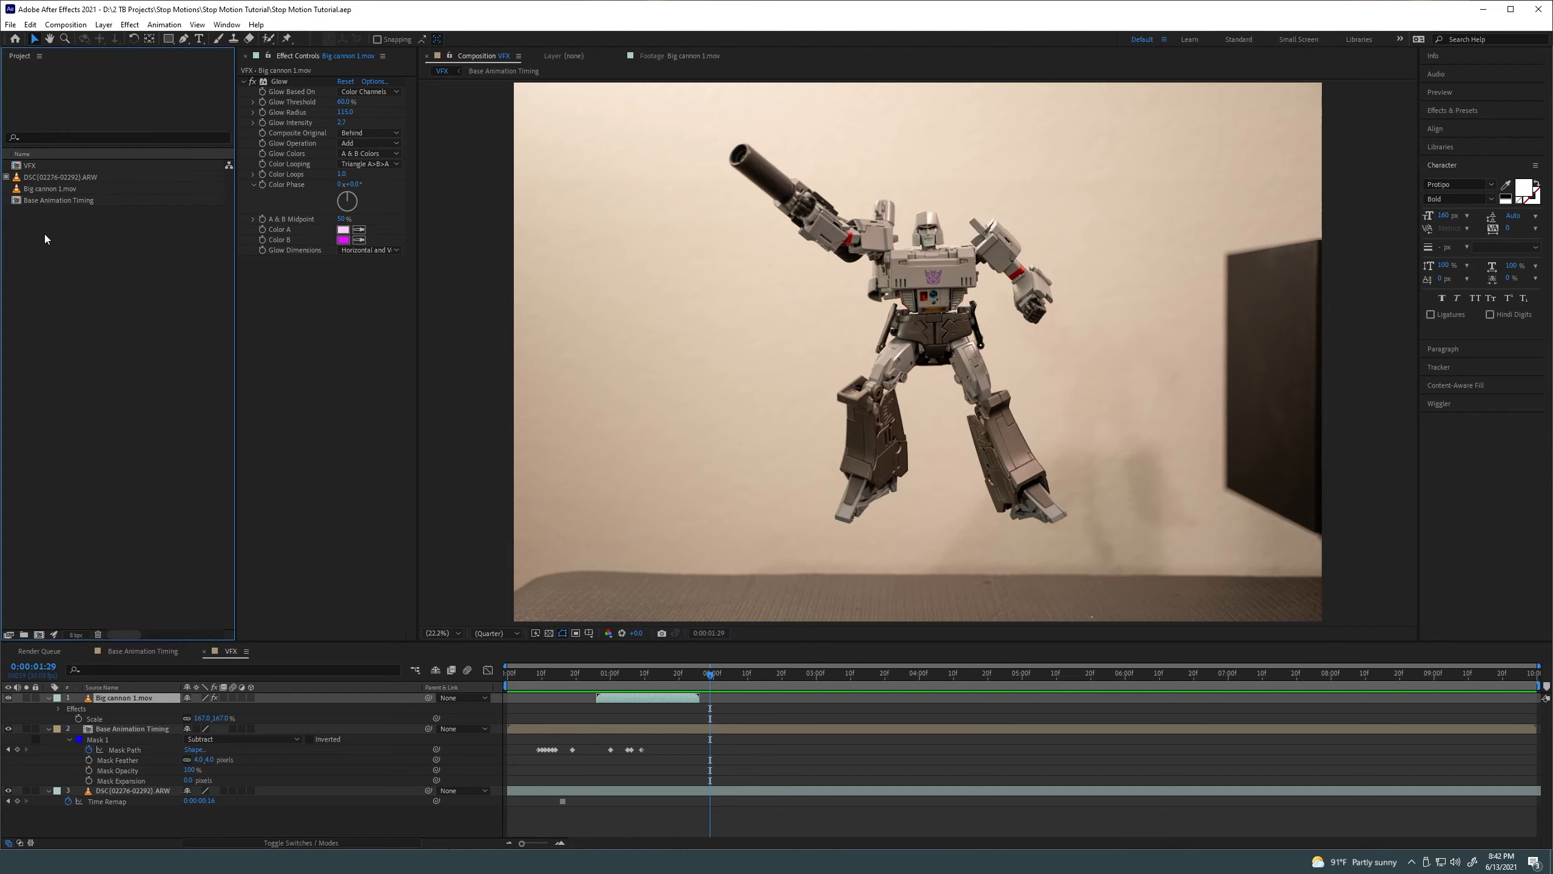
left_click(52, 167)
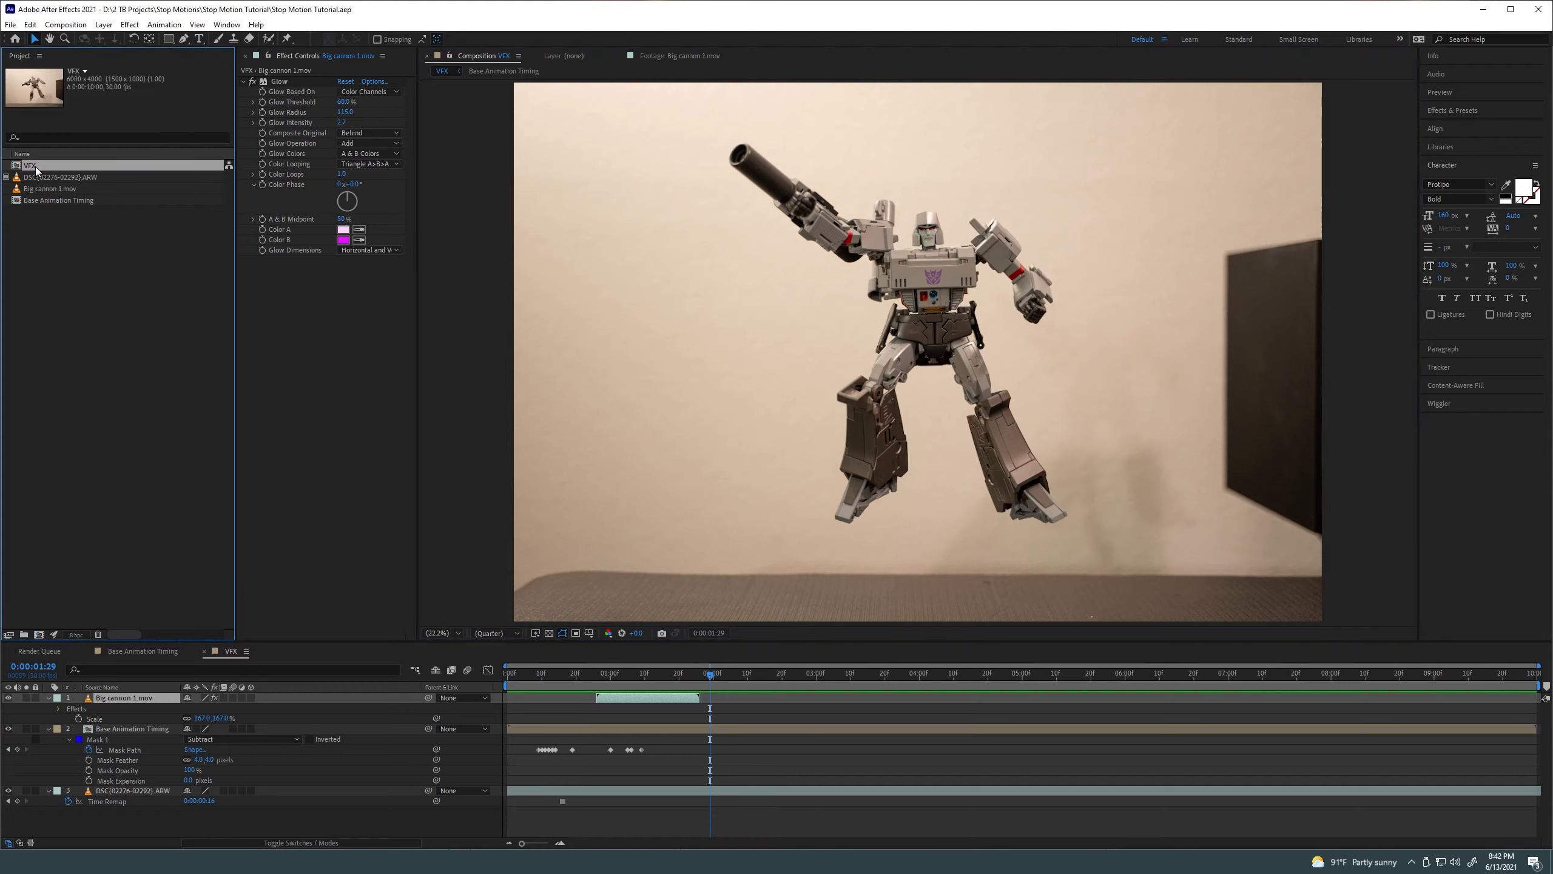
left_click_drag(35, 166, 38, 635)
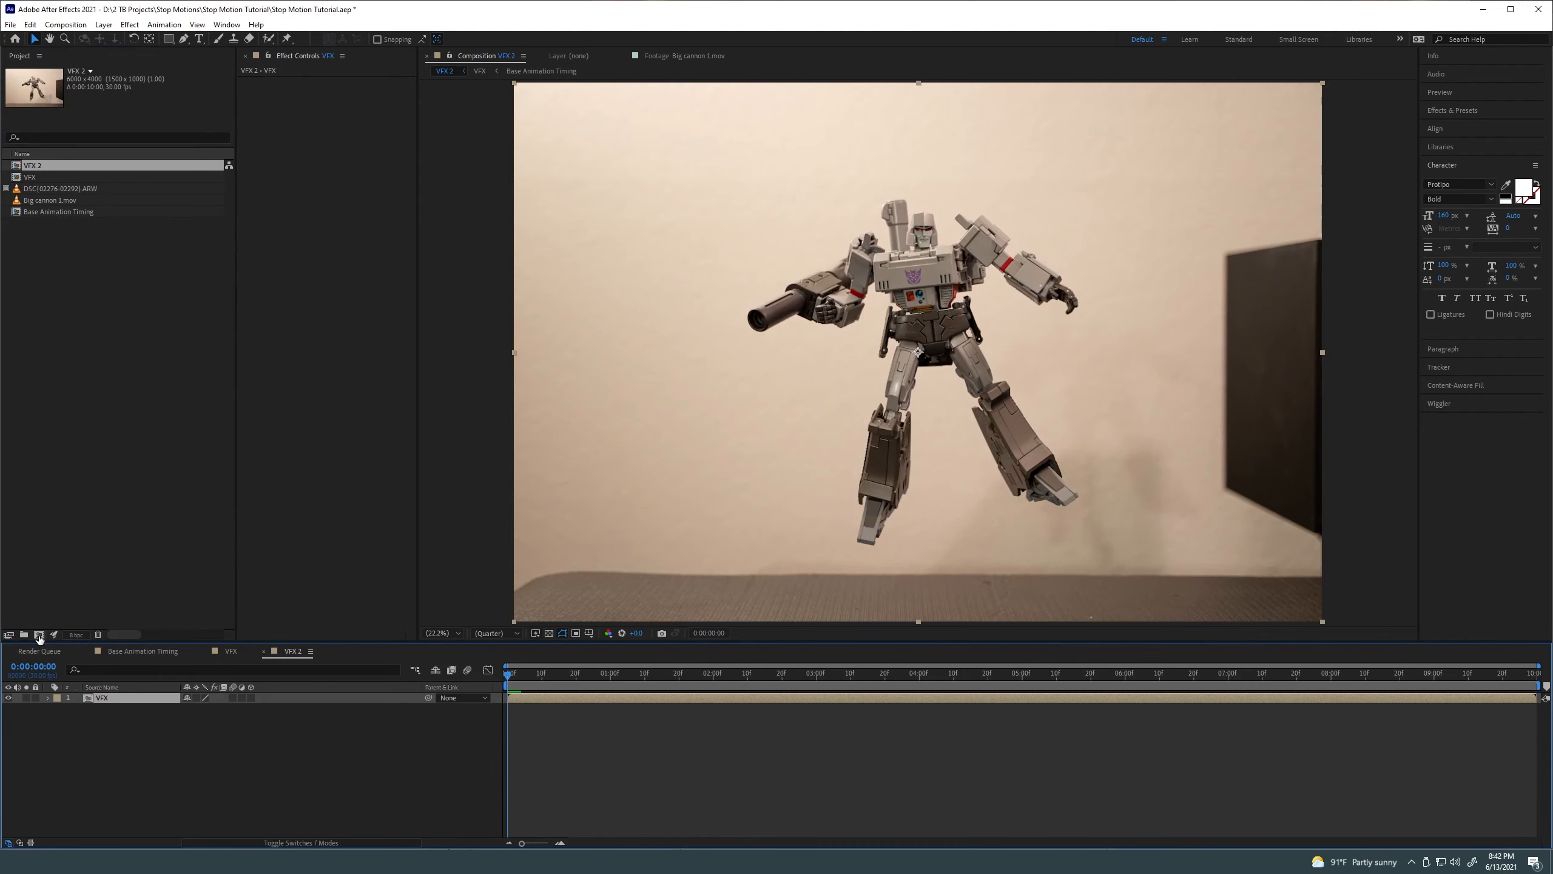
scroll(663, 391, "down", 1)
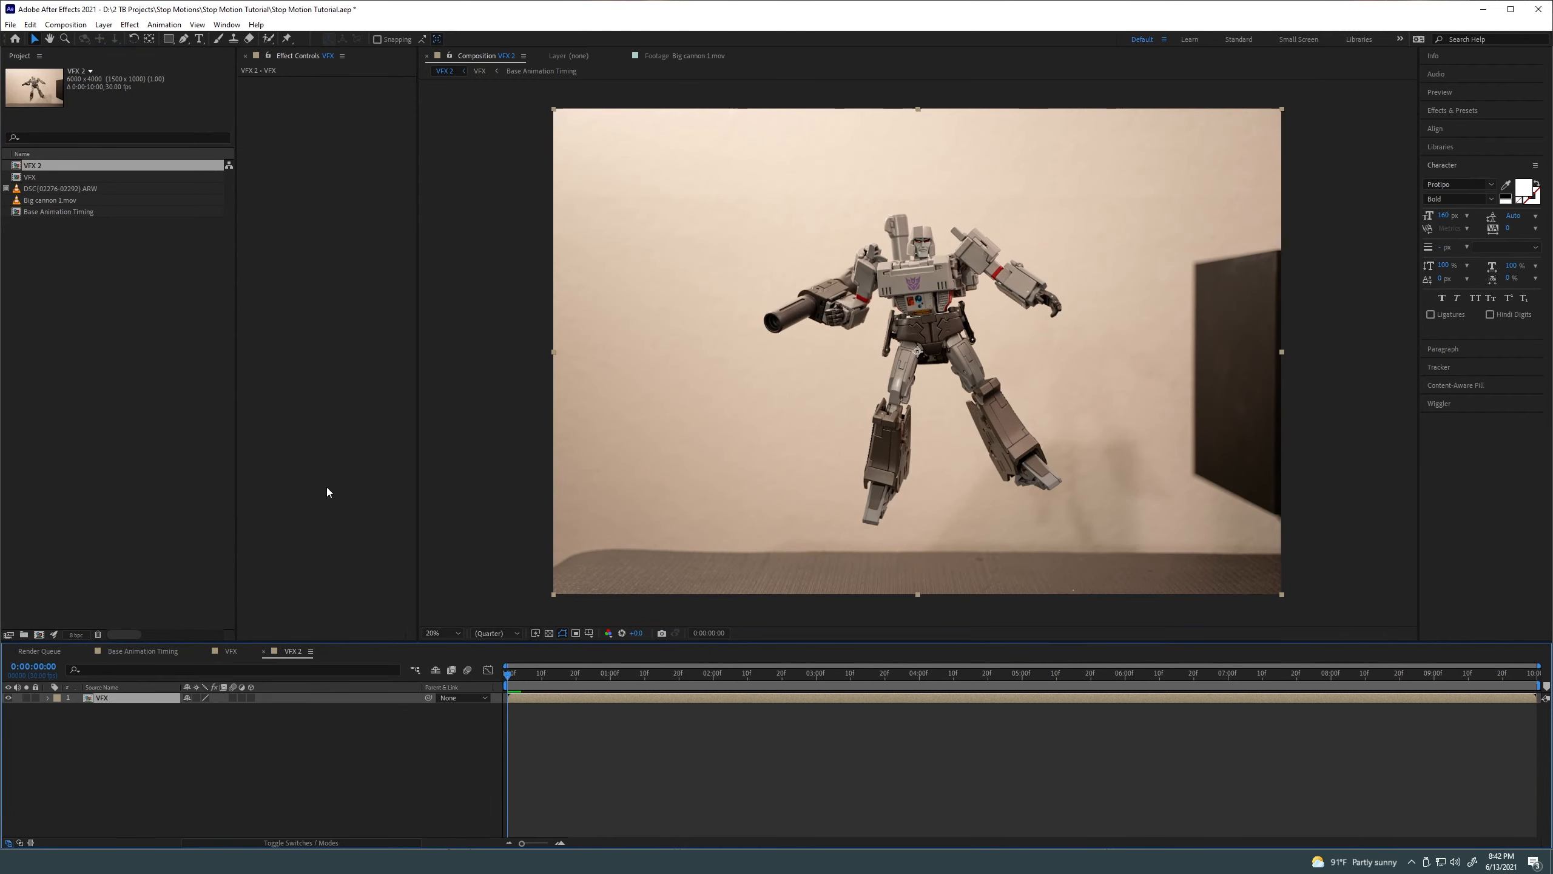
Open the settings of the new composition and rename it FINAL SHOT
left_click(65, 24)
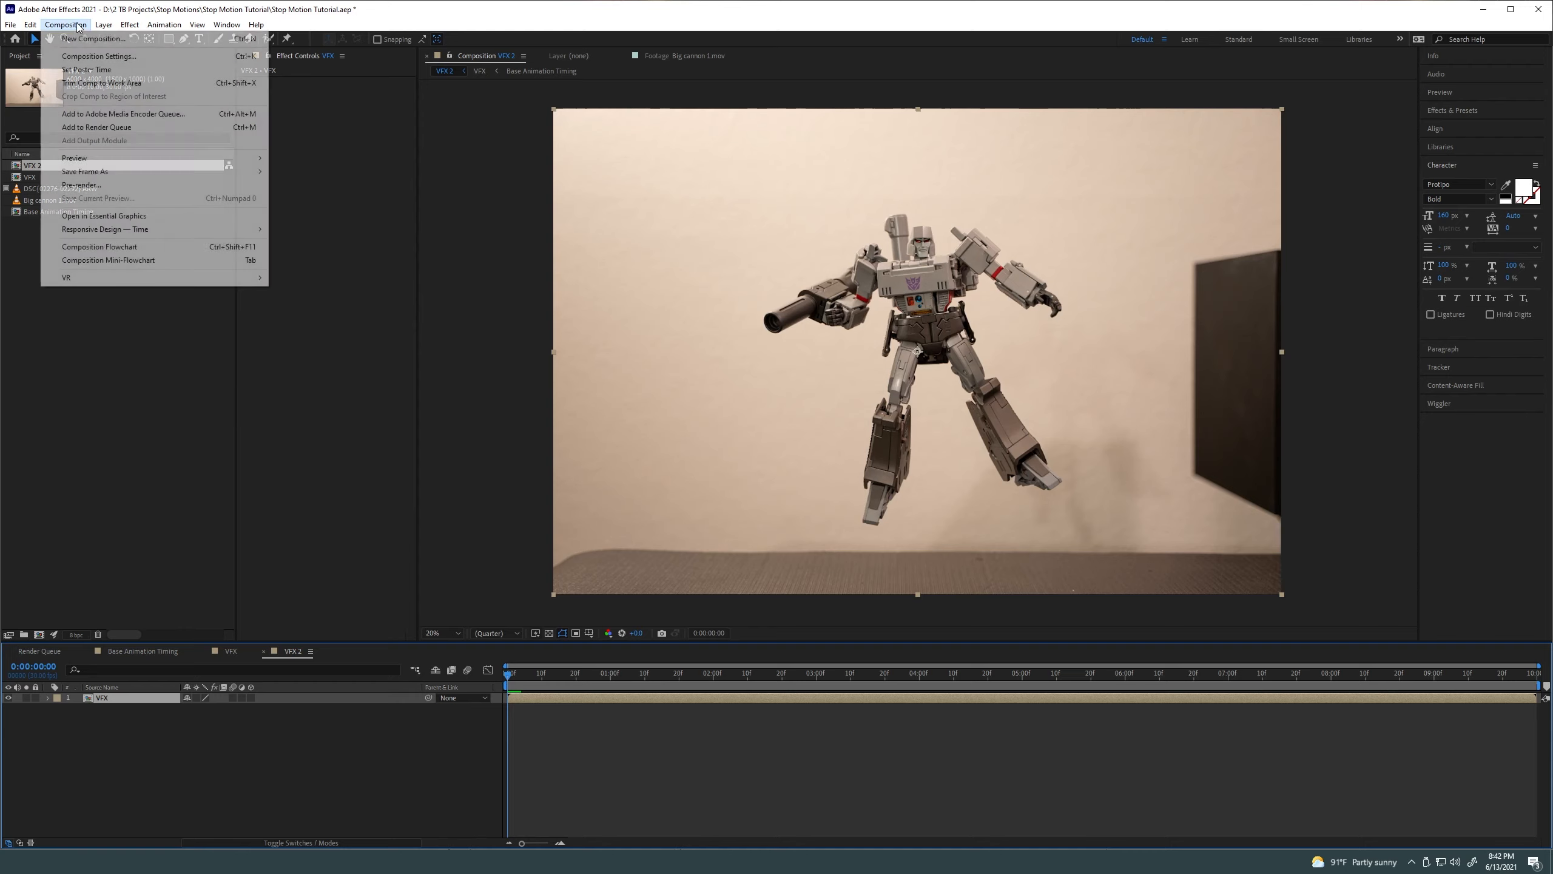
left_click(93, 56)
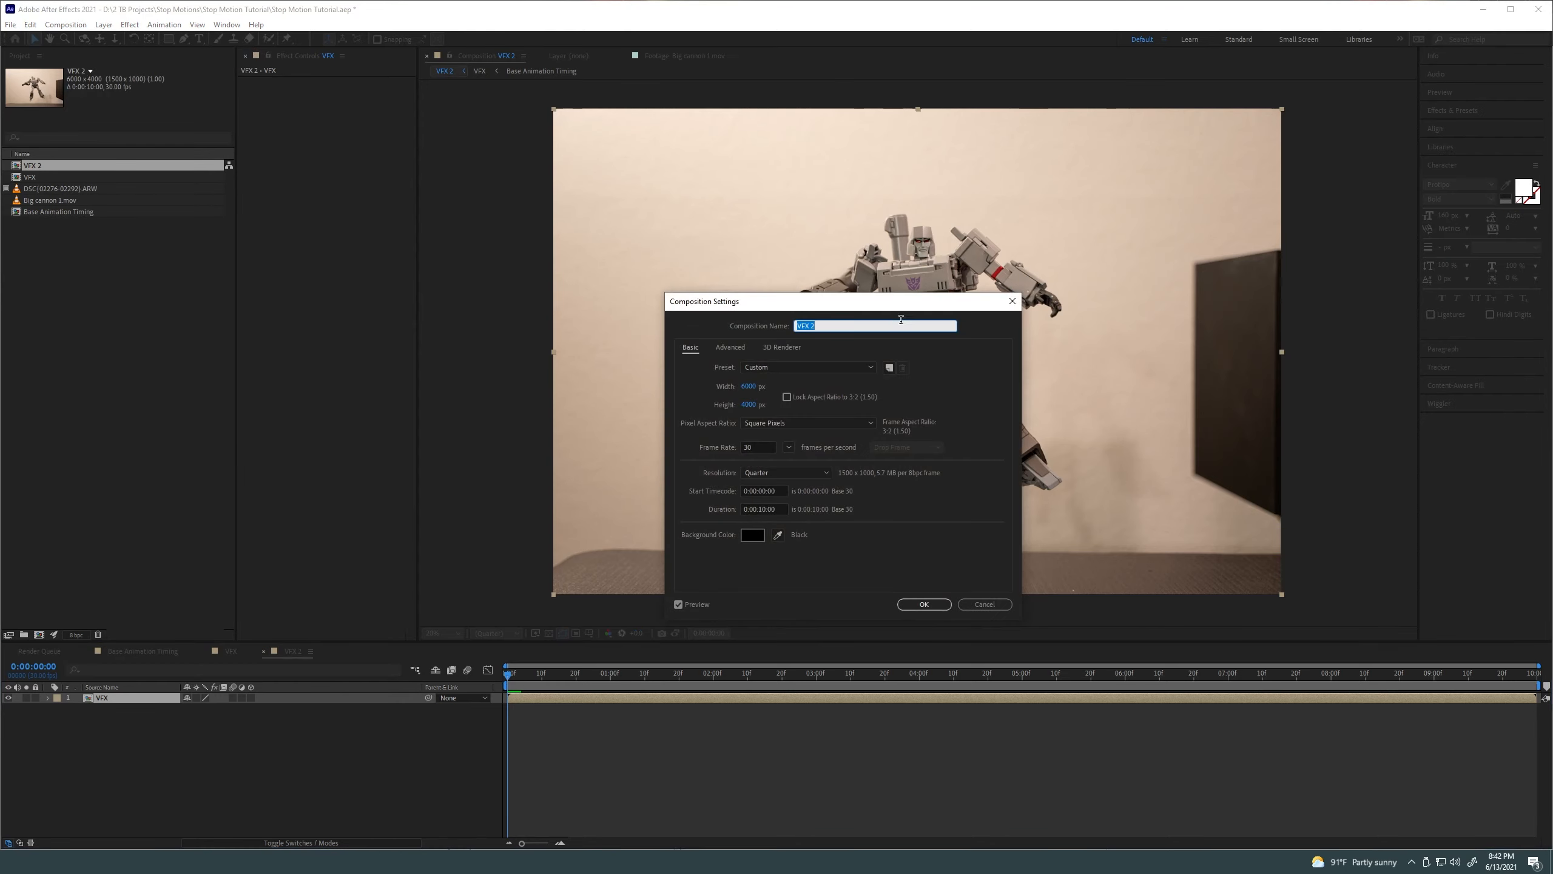
type("FINAL SHOT")
Set the composition's frame size to 1920 × 1080 pixels
left_click(748, 387)
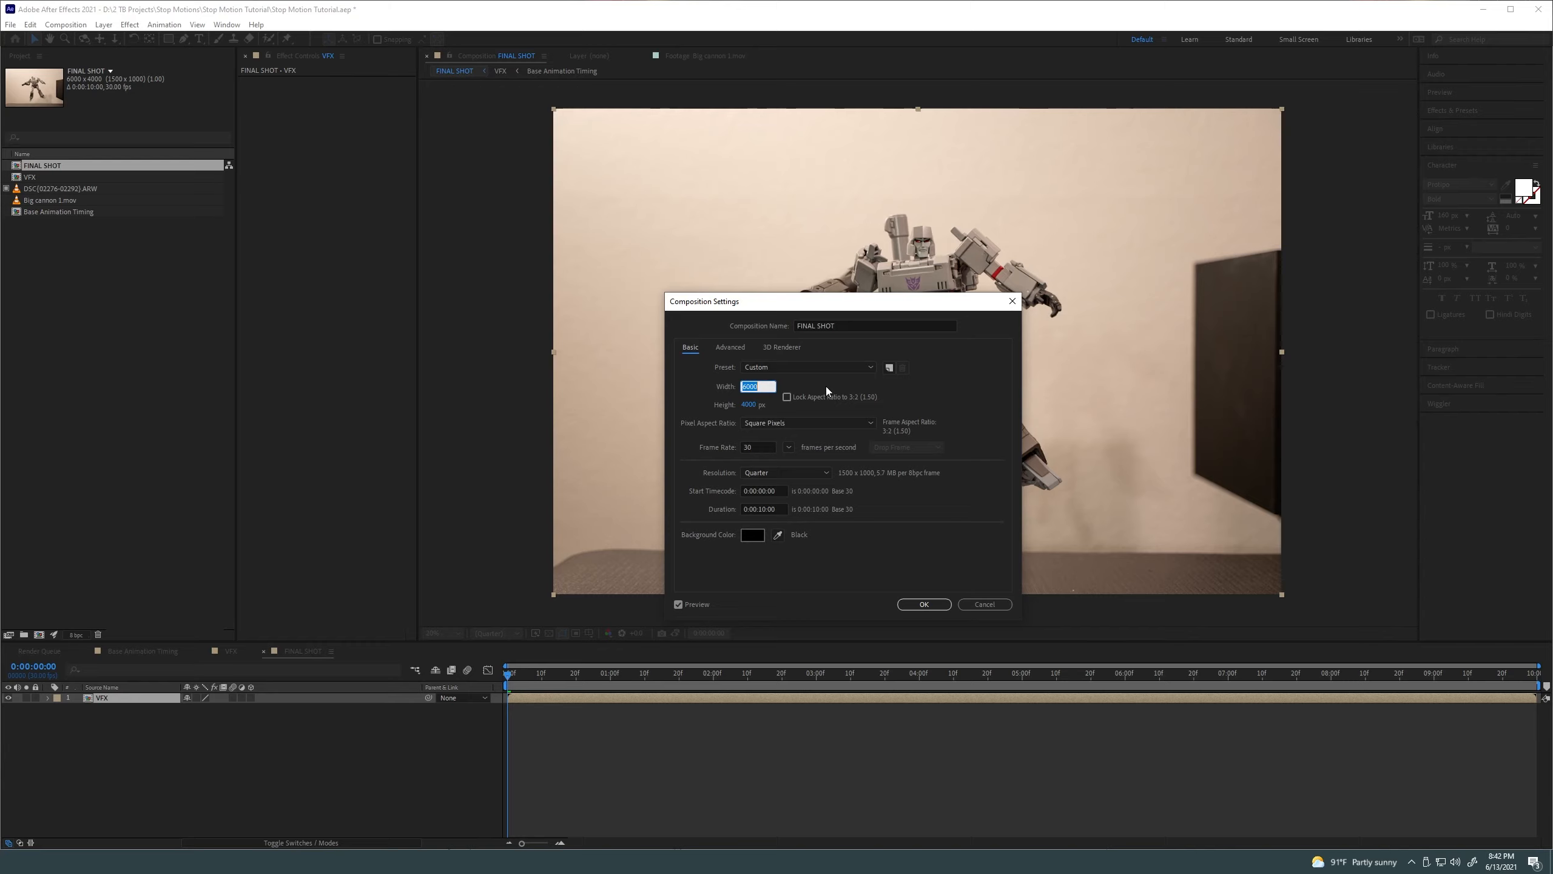
type("1920")
key("Tab")
type("1080")
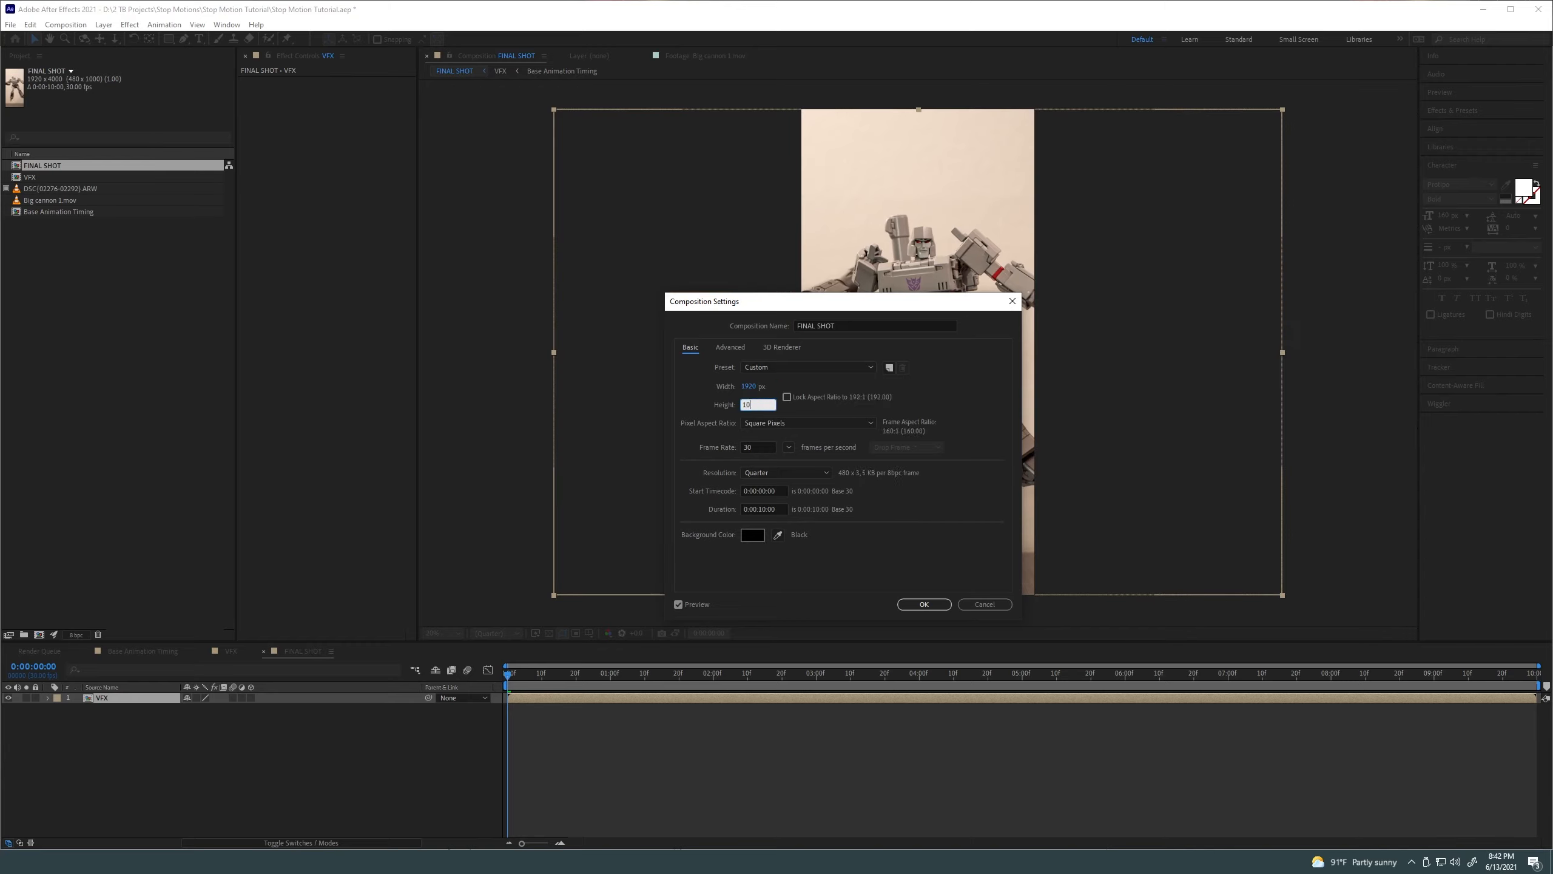
Set the FINAL SHOT composition's frame size to 3840 × 2160 pixels and apply the settings
left_click(748, 386)
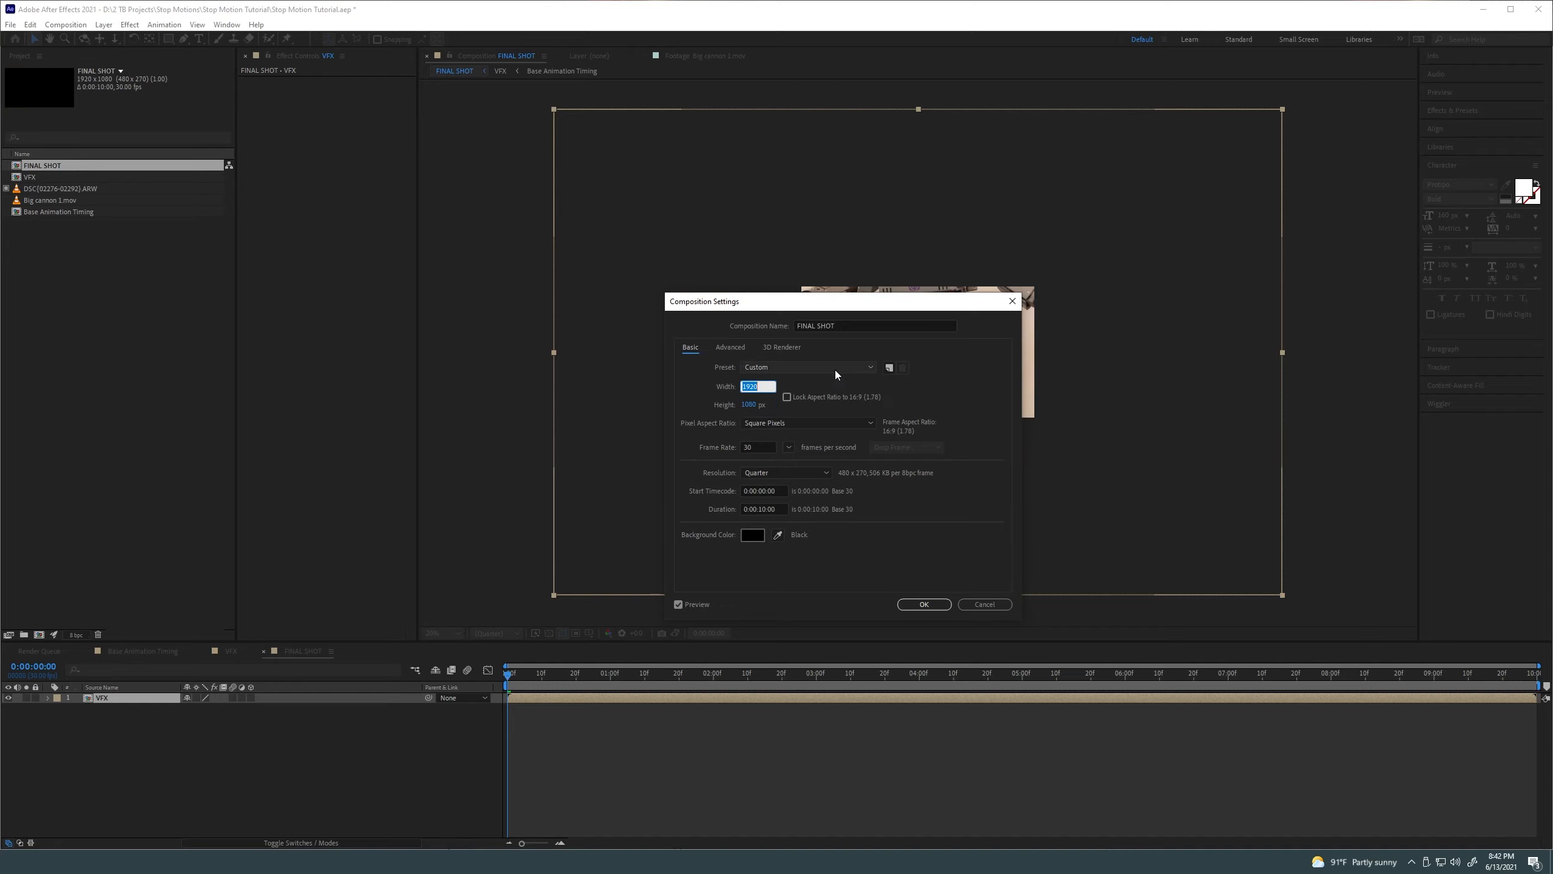
type("3840")
key("Tab")
type("2160")
key("Tab")
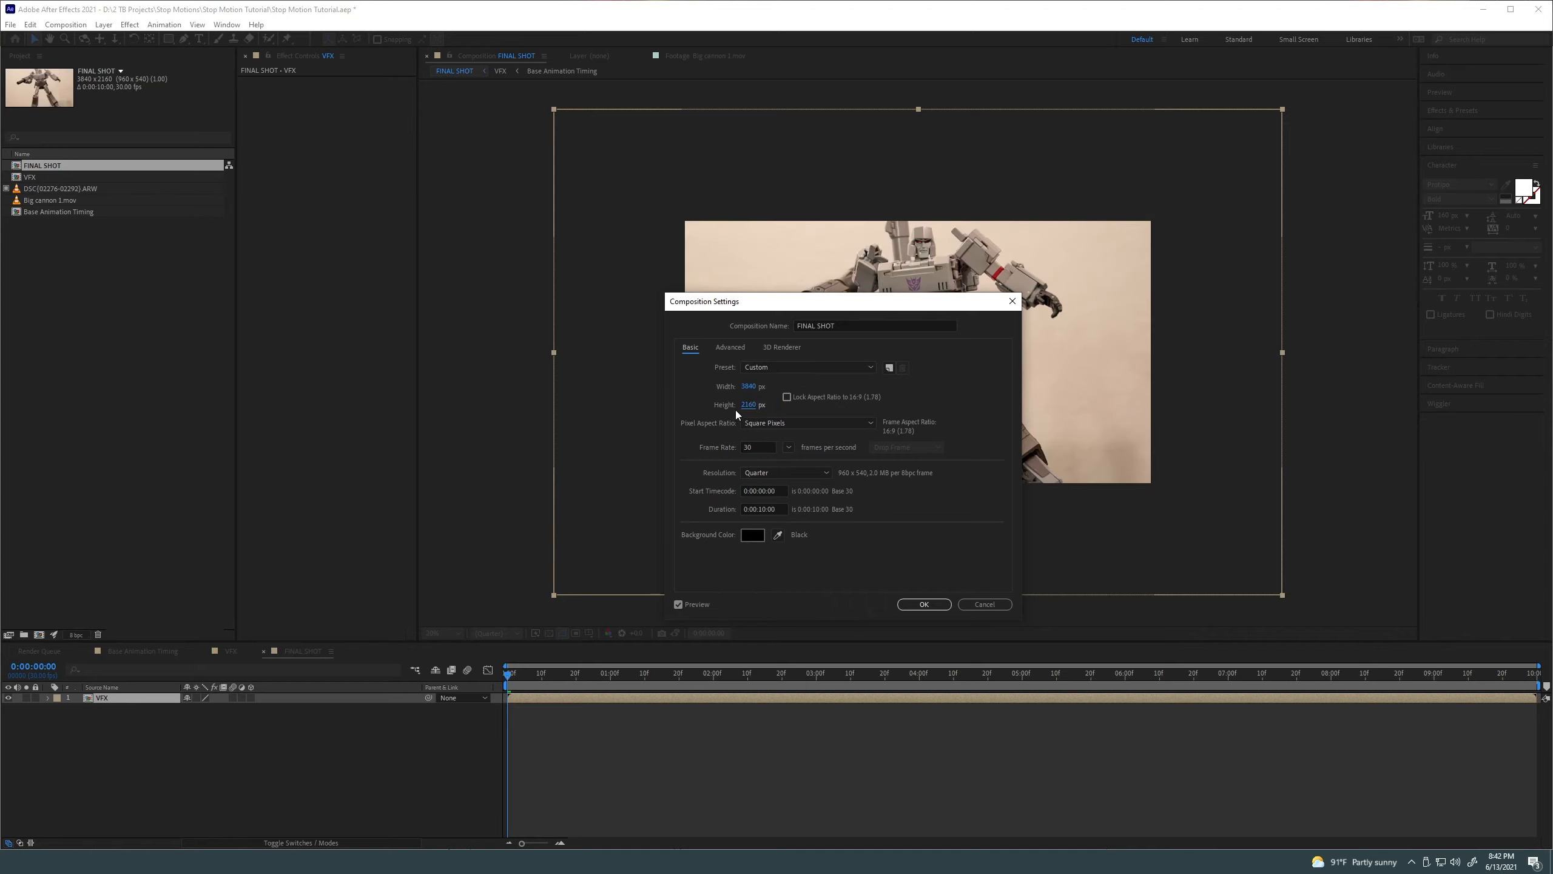
left_click(928, 604)
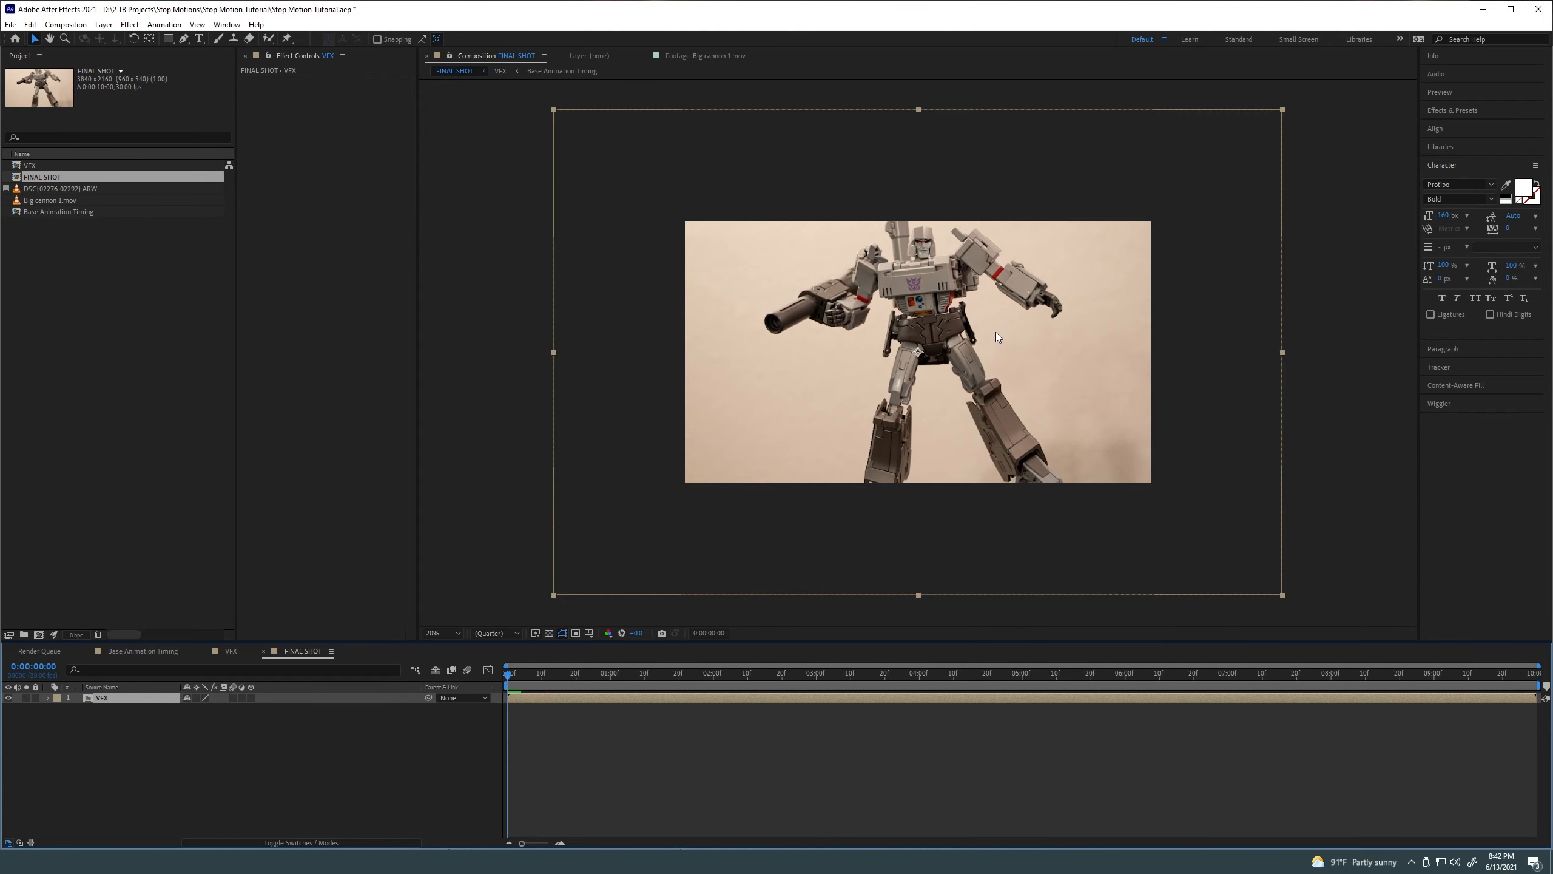
Try shifting the VFX layer within the smaller frame, then undo the moves and keep its Scale property revealed
mouse_move(990, 341)
left_mouse_down()
mouse_move(964, 397)
mouse_move(858, 369)
mouse_move(1078, 282)
mouse_move(967, 420)
mouse_move(1031, 368)
mouse_move(1014, 324)
left_mouse_up()
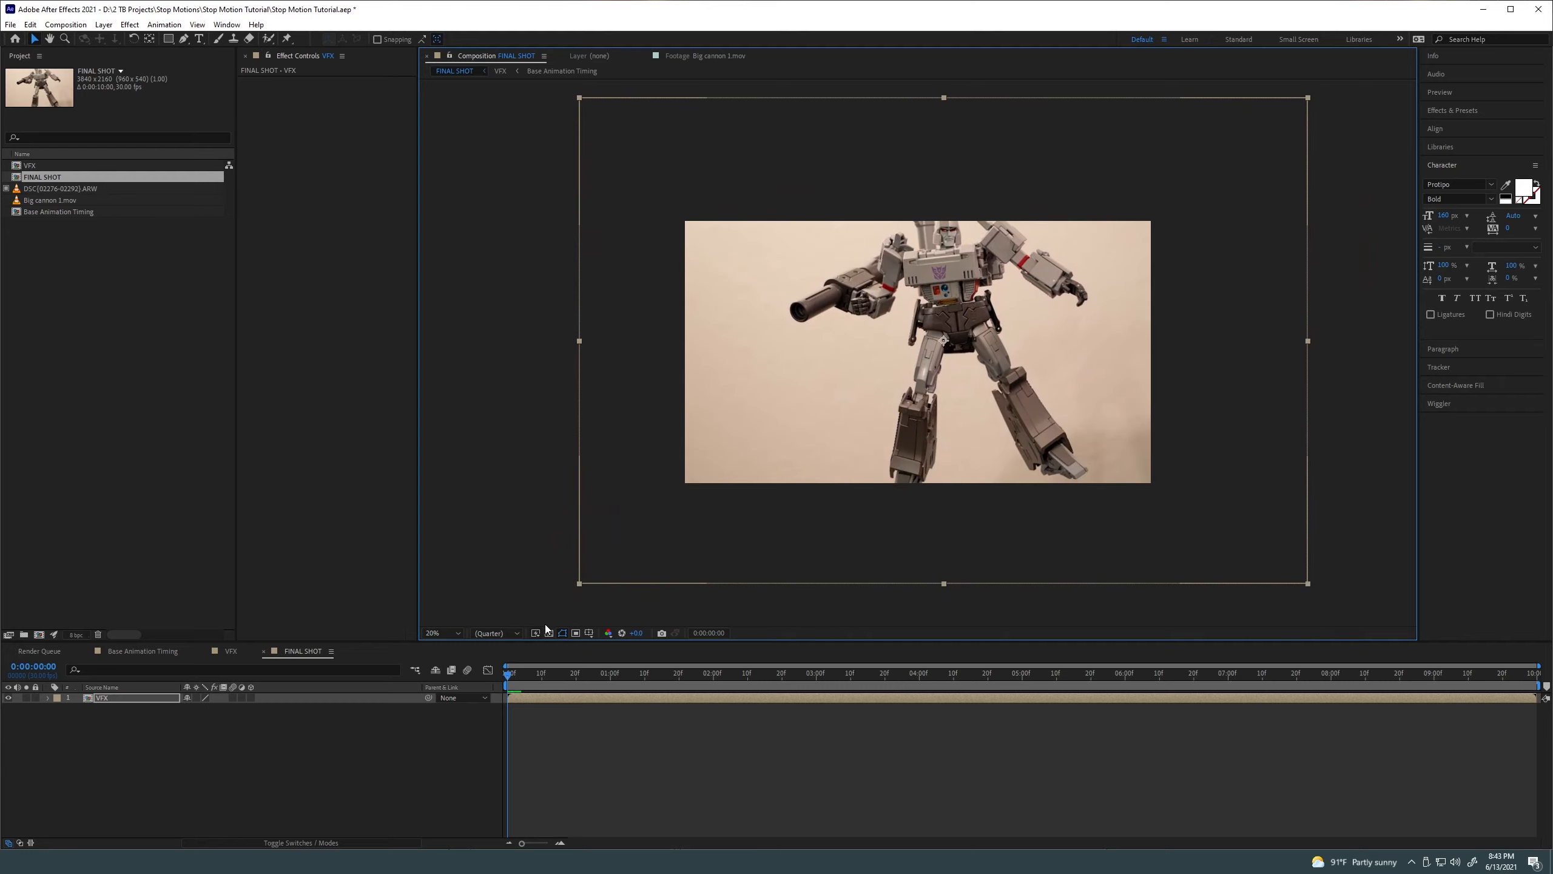
left_click(155, 699)
key("s")
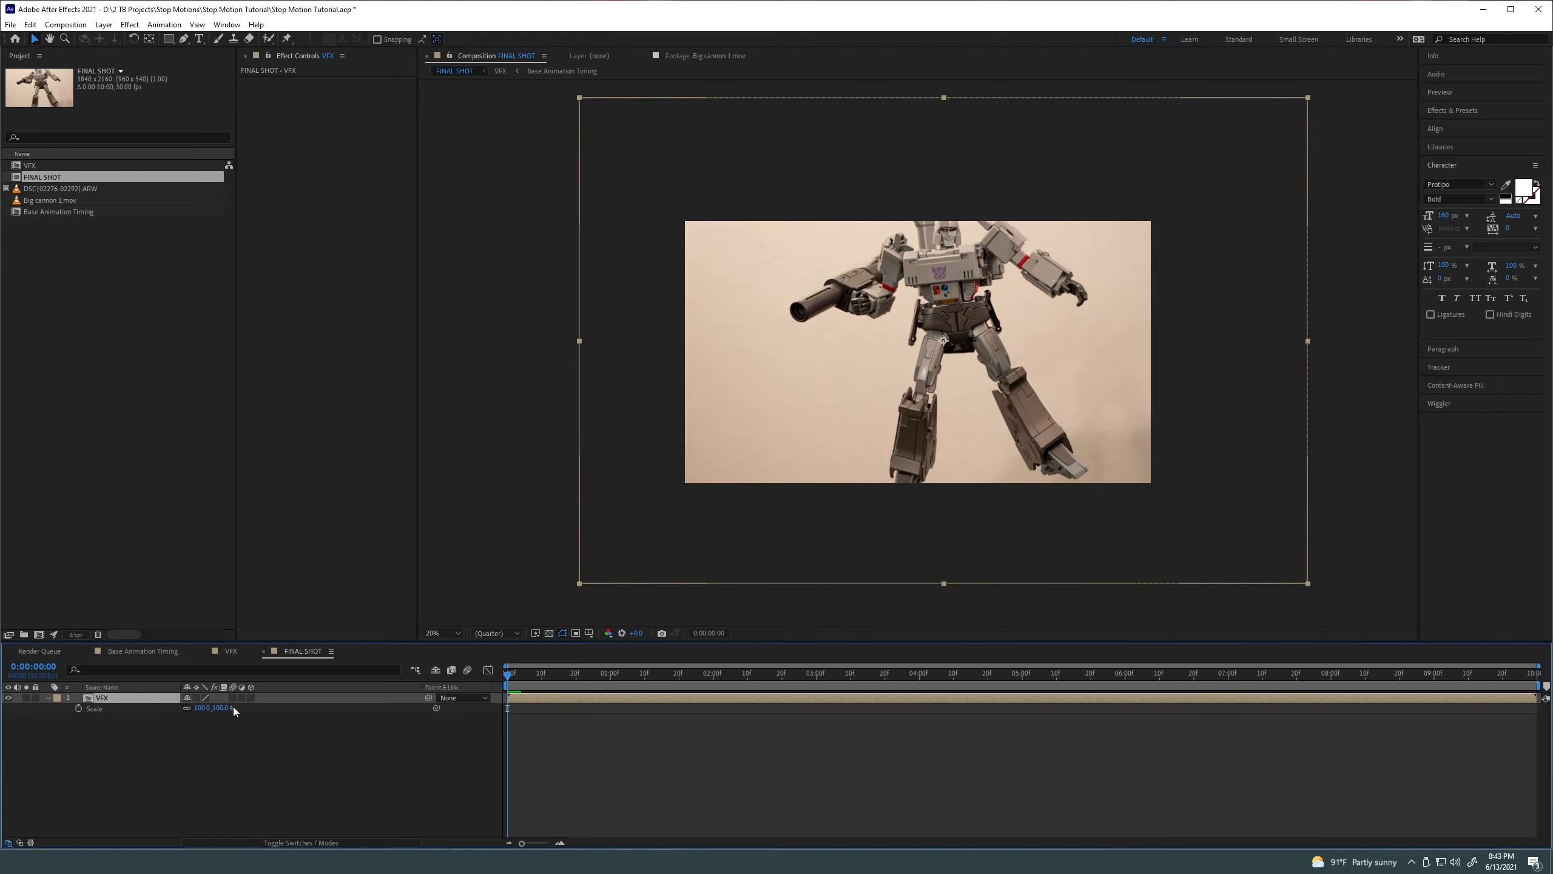
mouse_move(230, 707)
left_mouse_down()
mouse_move(208, 710)
mouse_move(228, 708)
left_mouse_up()
key("ctrl+z")
mouse_move(840, 403)
left_mouse_down()
mouse_move(755, 469)
mouse_move(784, 444)
mouse_move(846, 527)
mouse_move(882, 509)
mouse_move(813, 407)
left_mouse_up()
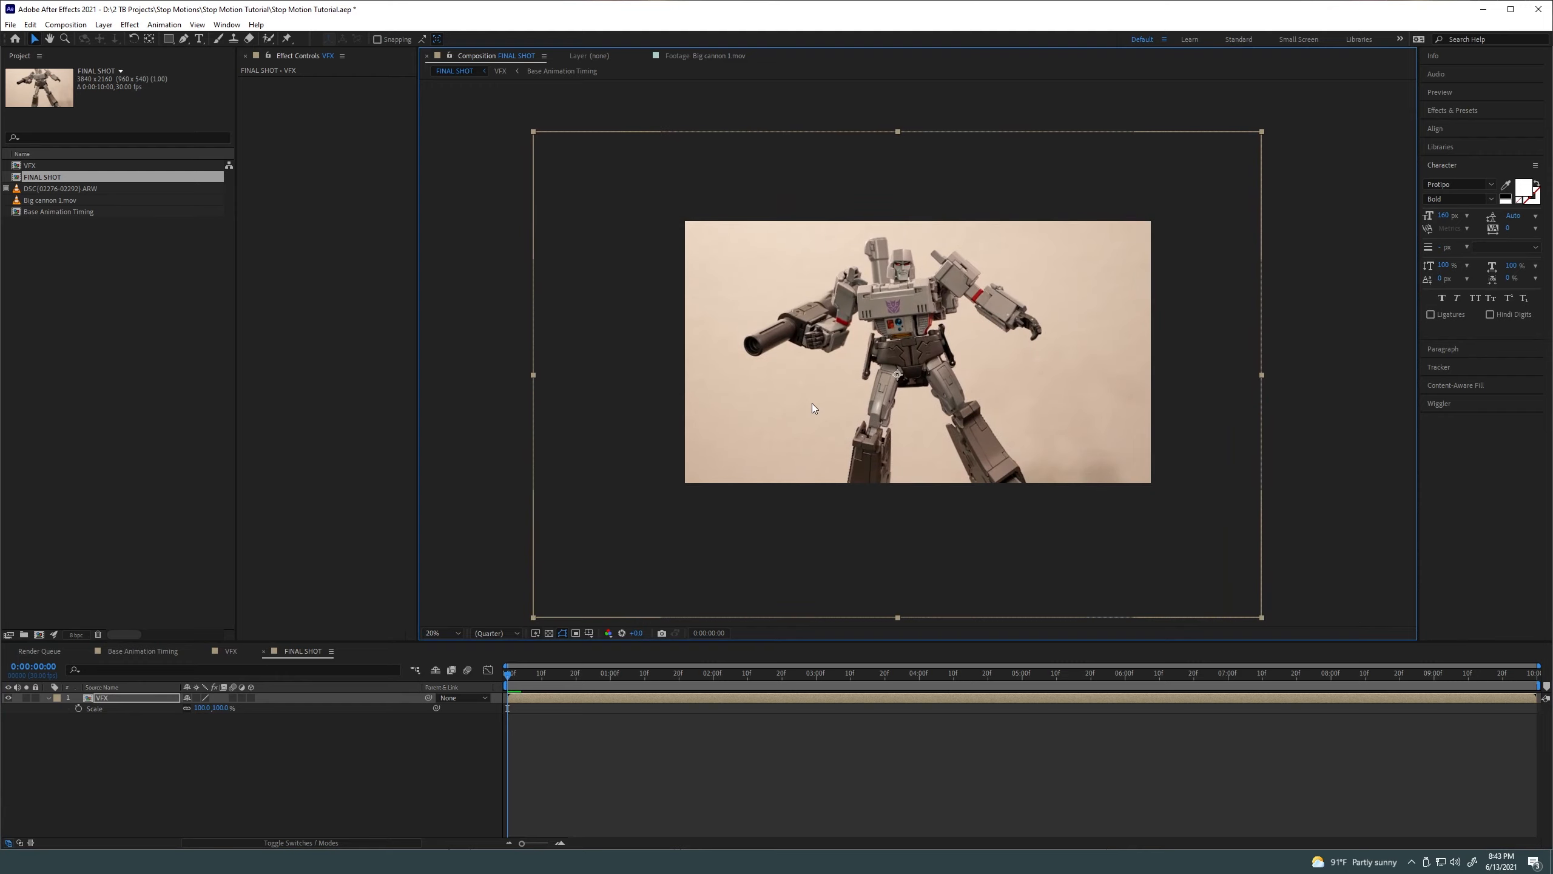
key("ctrl+z")
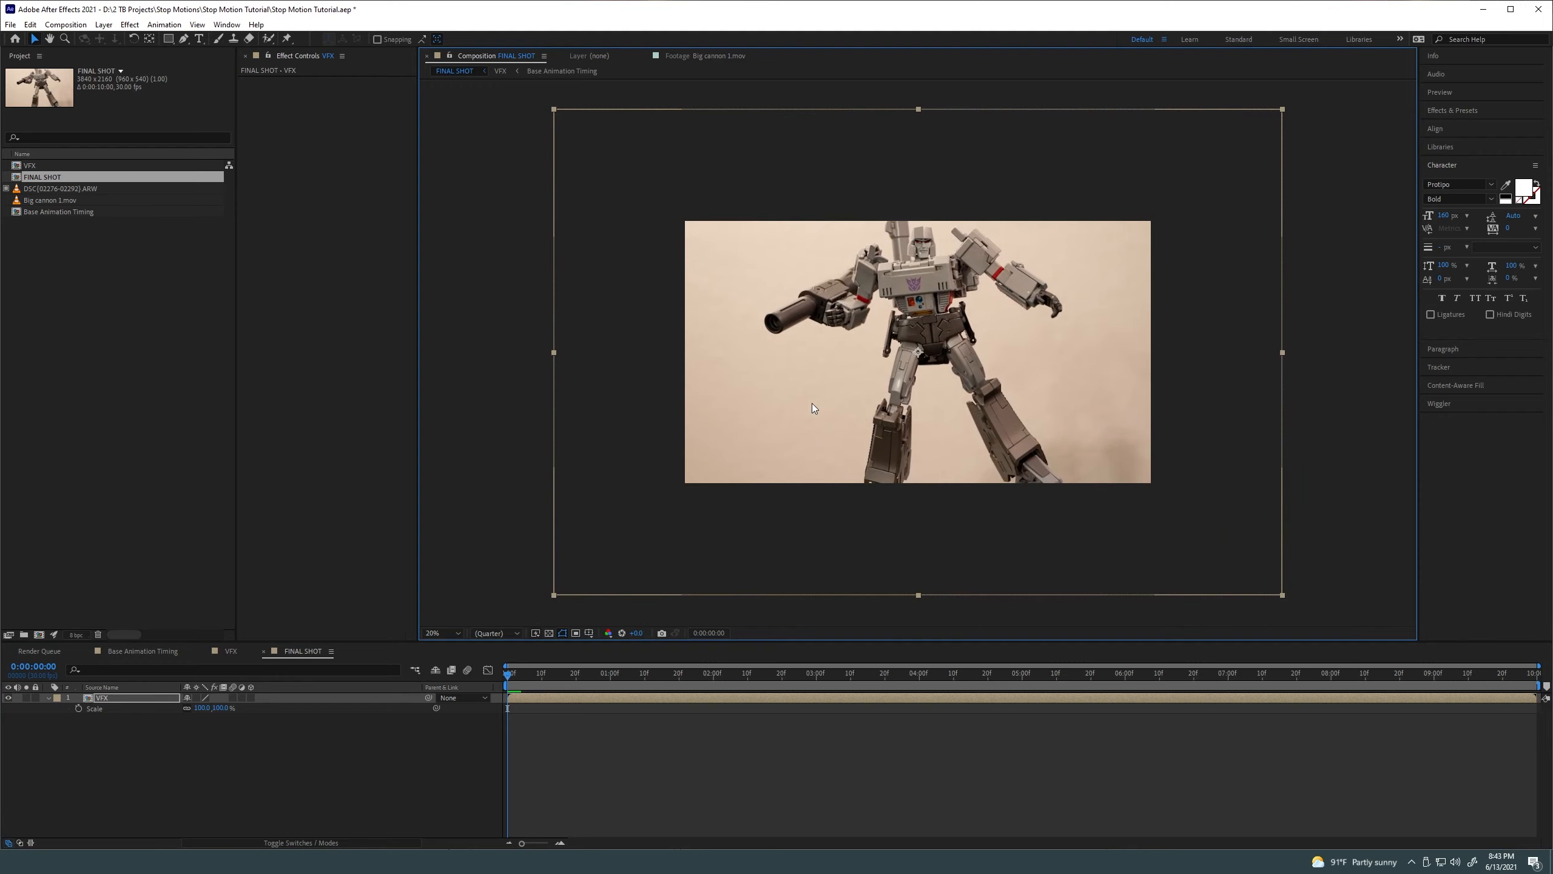
Scale the VFX layer down to 72%, playing the shot in between to judge the robot's framing
left_click_drag(221, 709, 213, 713)
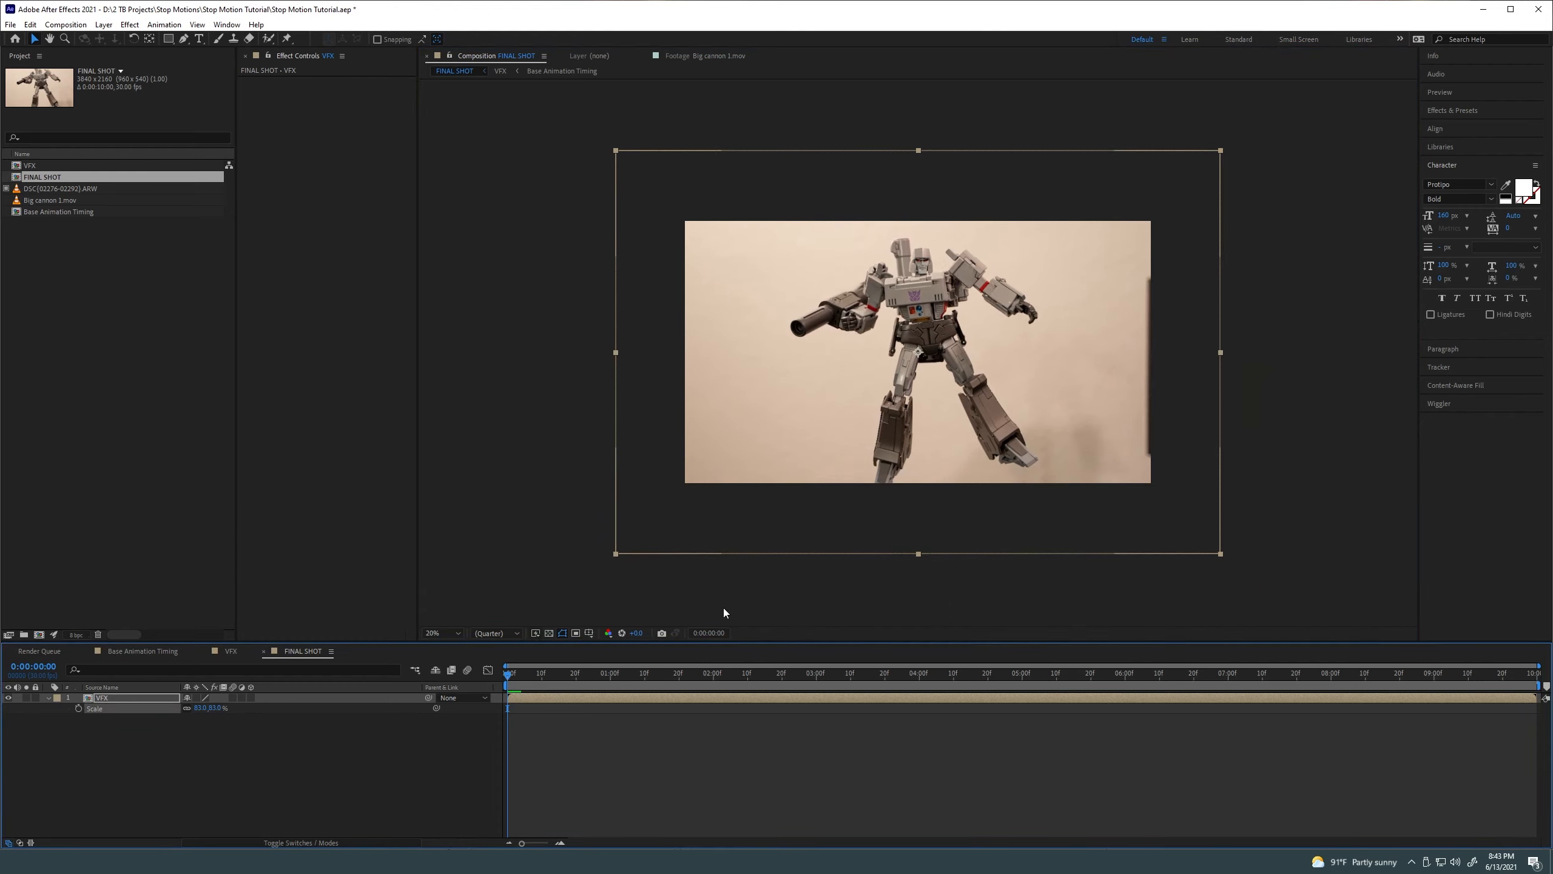
key("space")
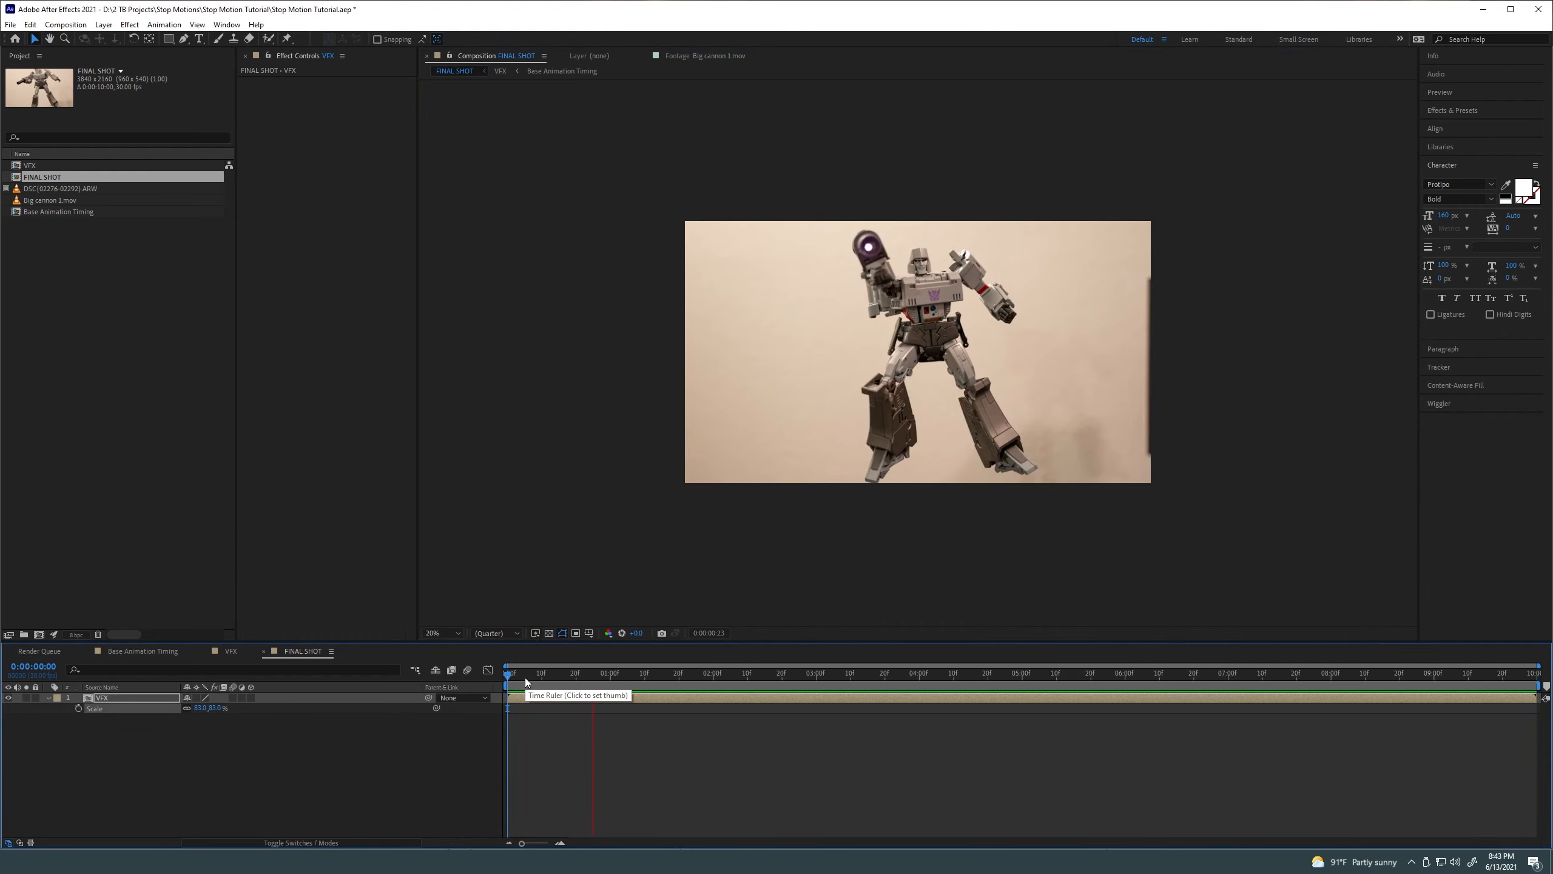
key("space")
left_click_drag(213, 709, 209, 710)
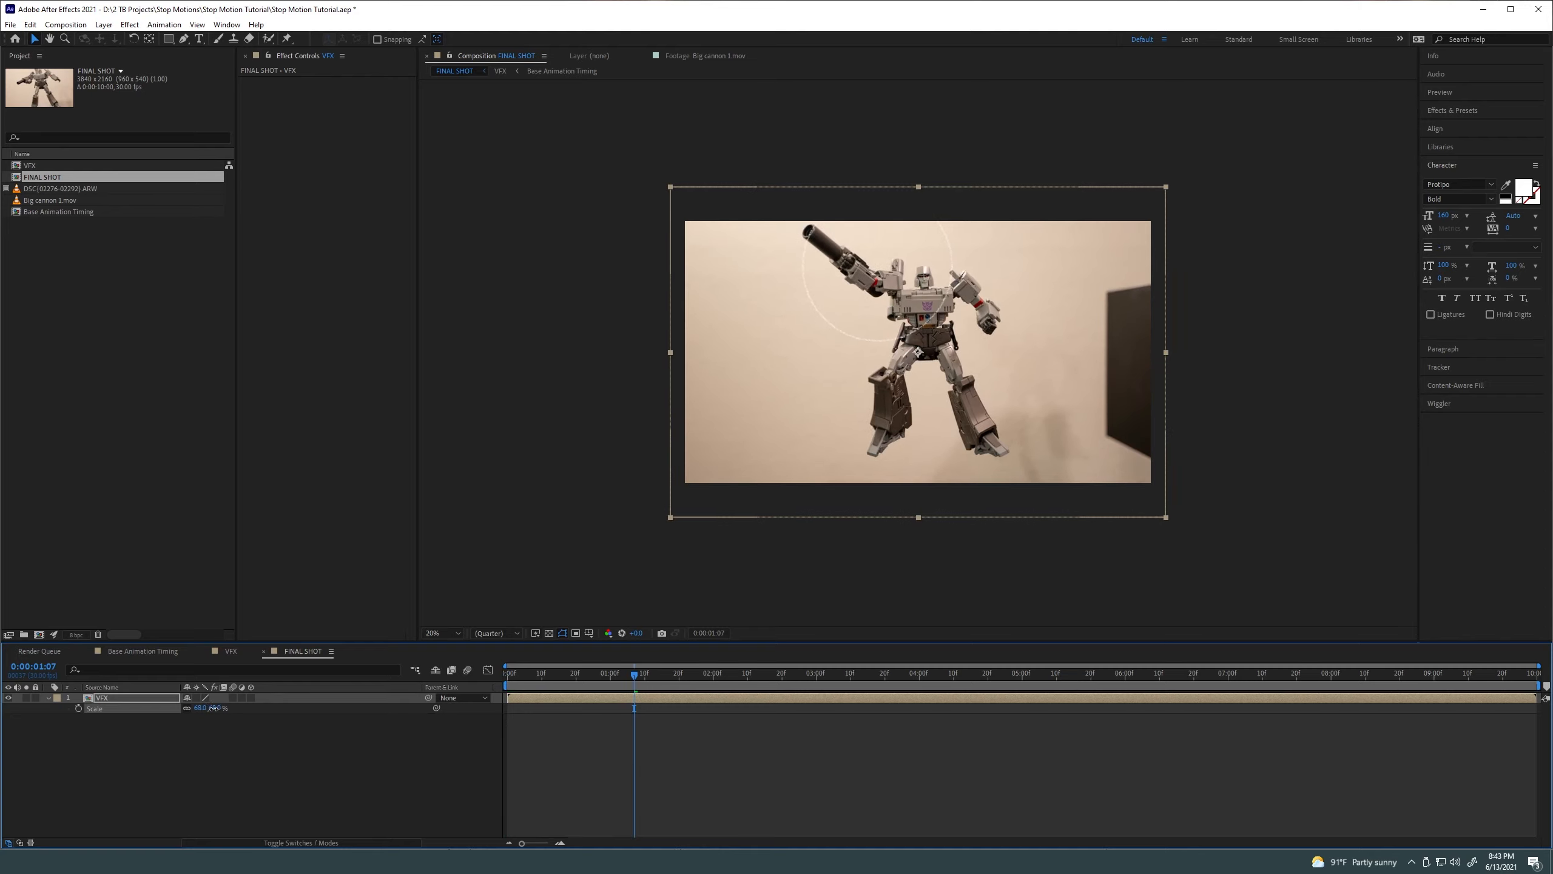
left_click_drag(214, 708, 217, 708)
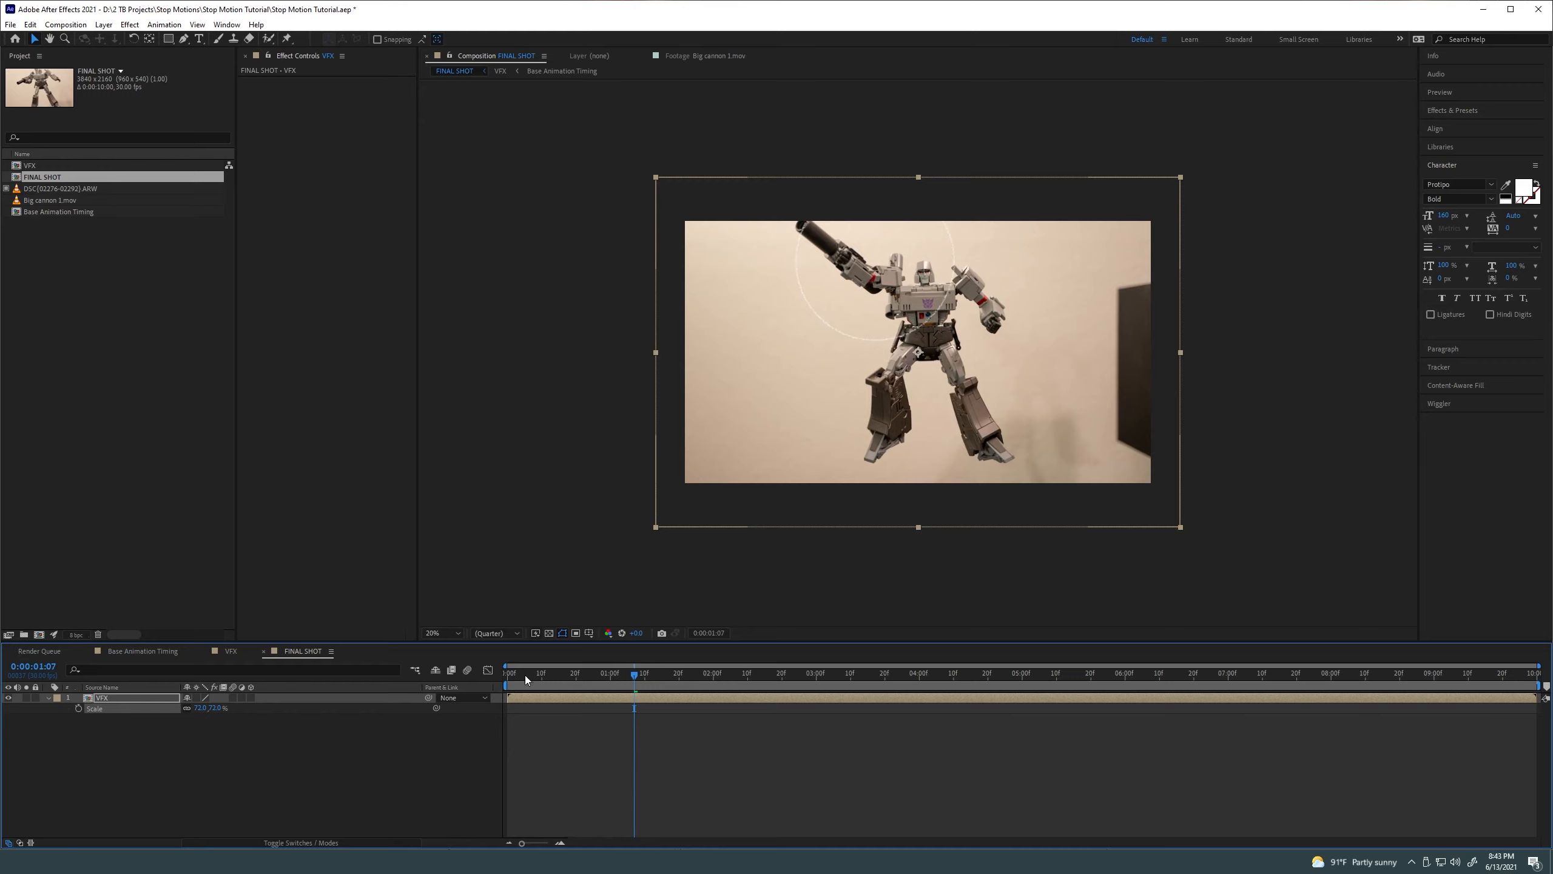
Shift the VFX layer slightly up and to the left in the frame, playing back the shot to check the framing
left_click_drag(524, 674, 490, 673)
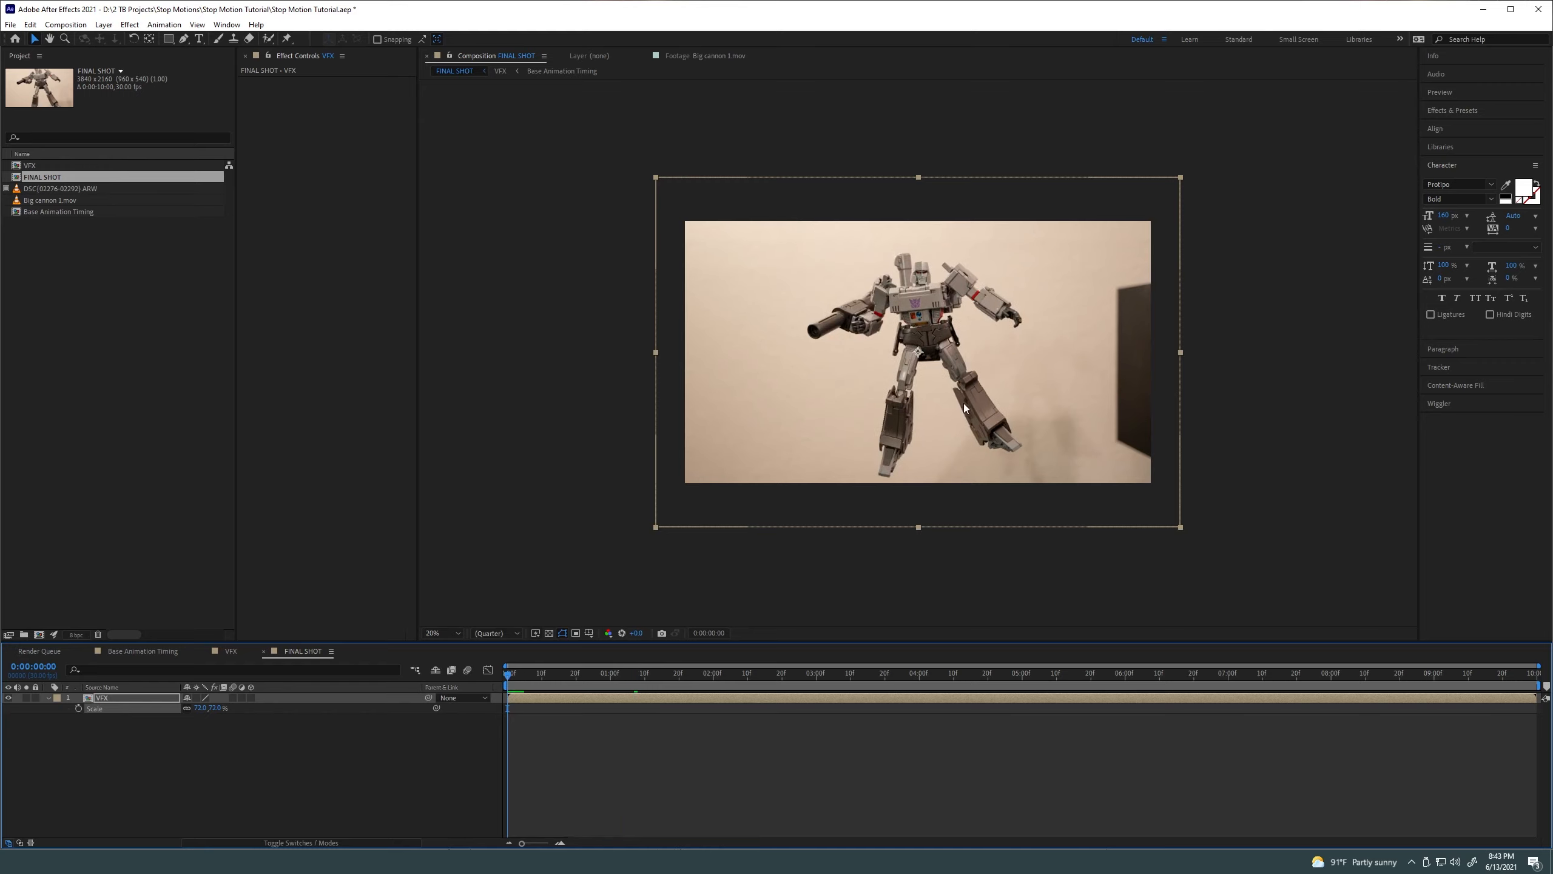
left_click_drag(850, 492, 850, 484)
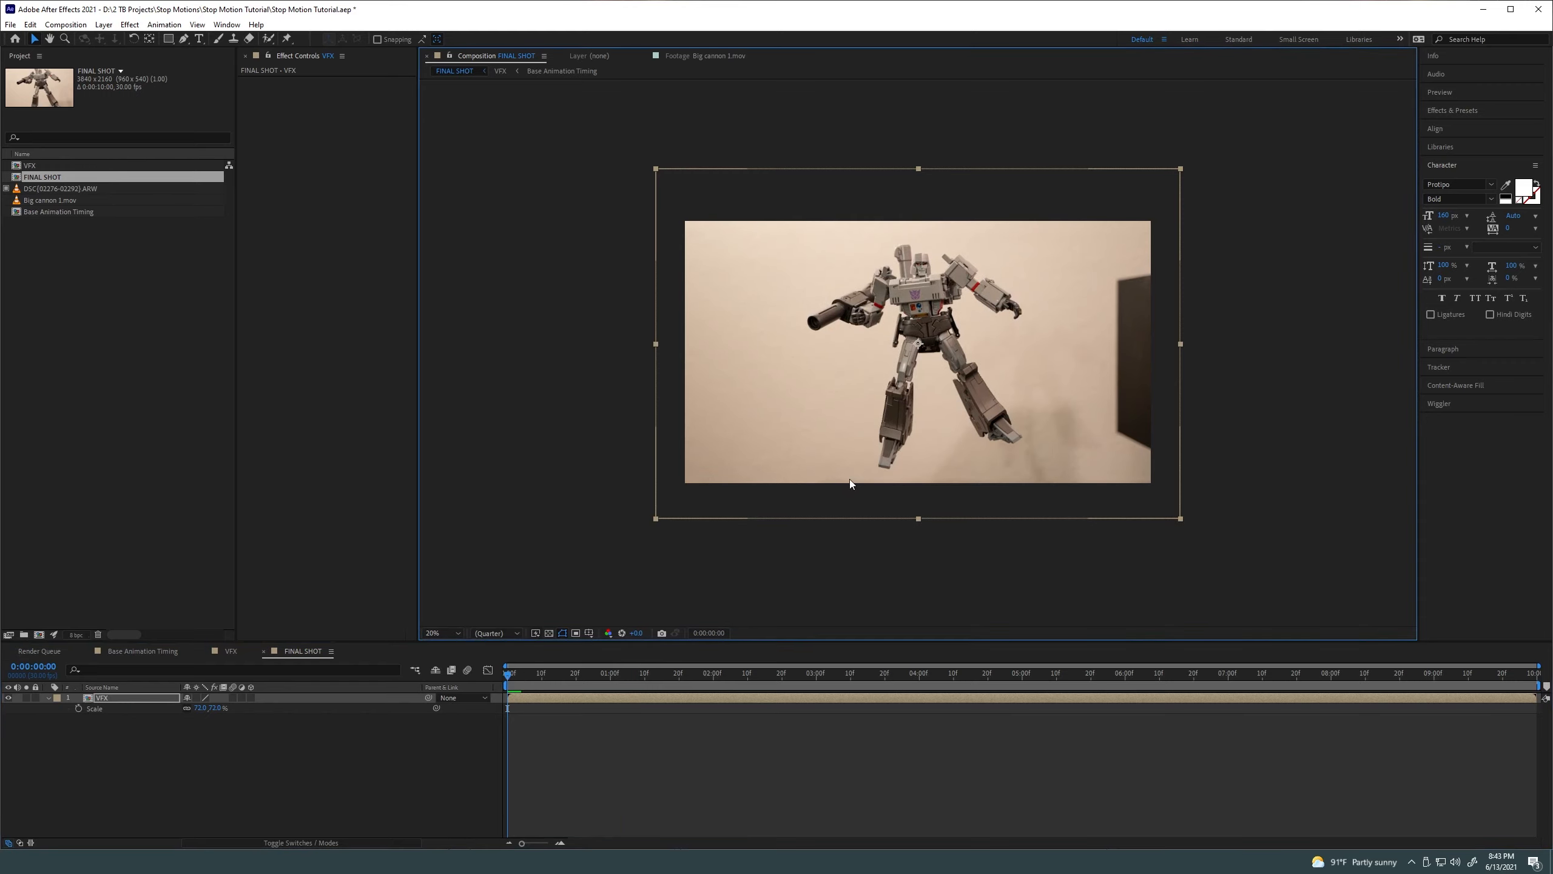
key("space")
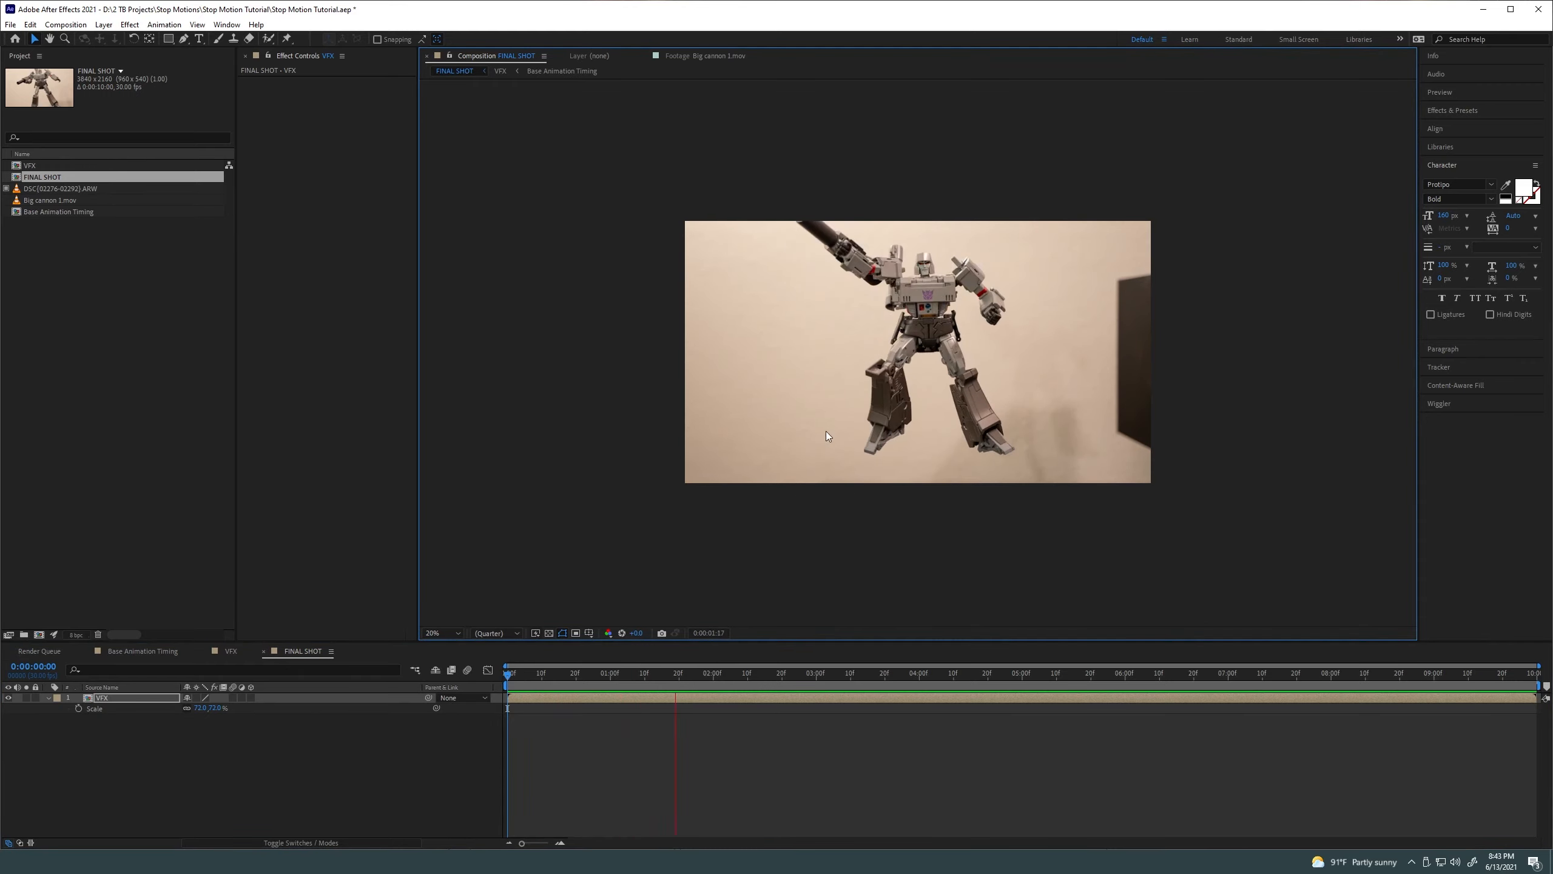
key("space")
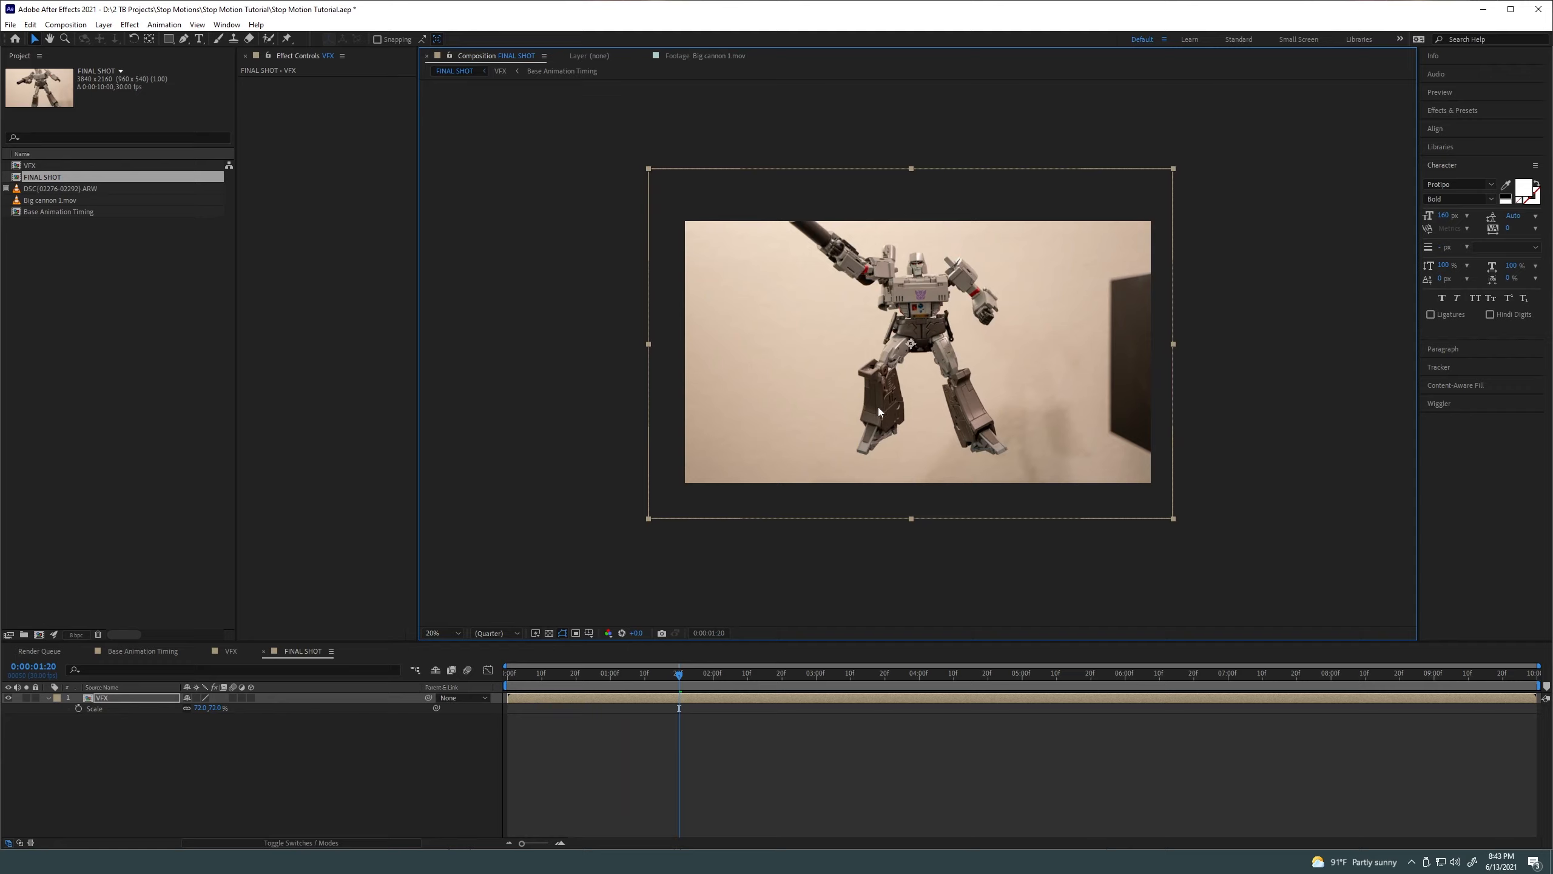
left_click_drag(879, 410, 878, 409)
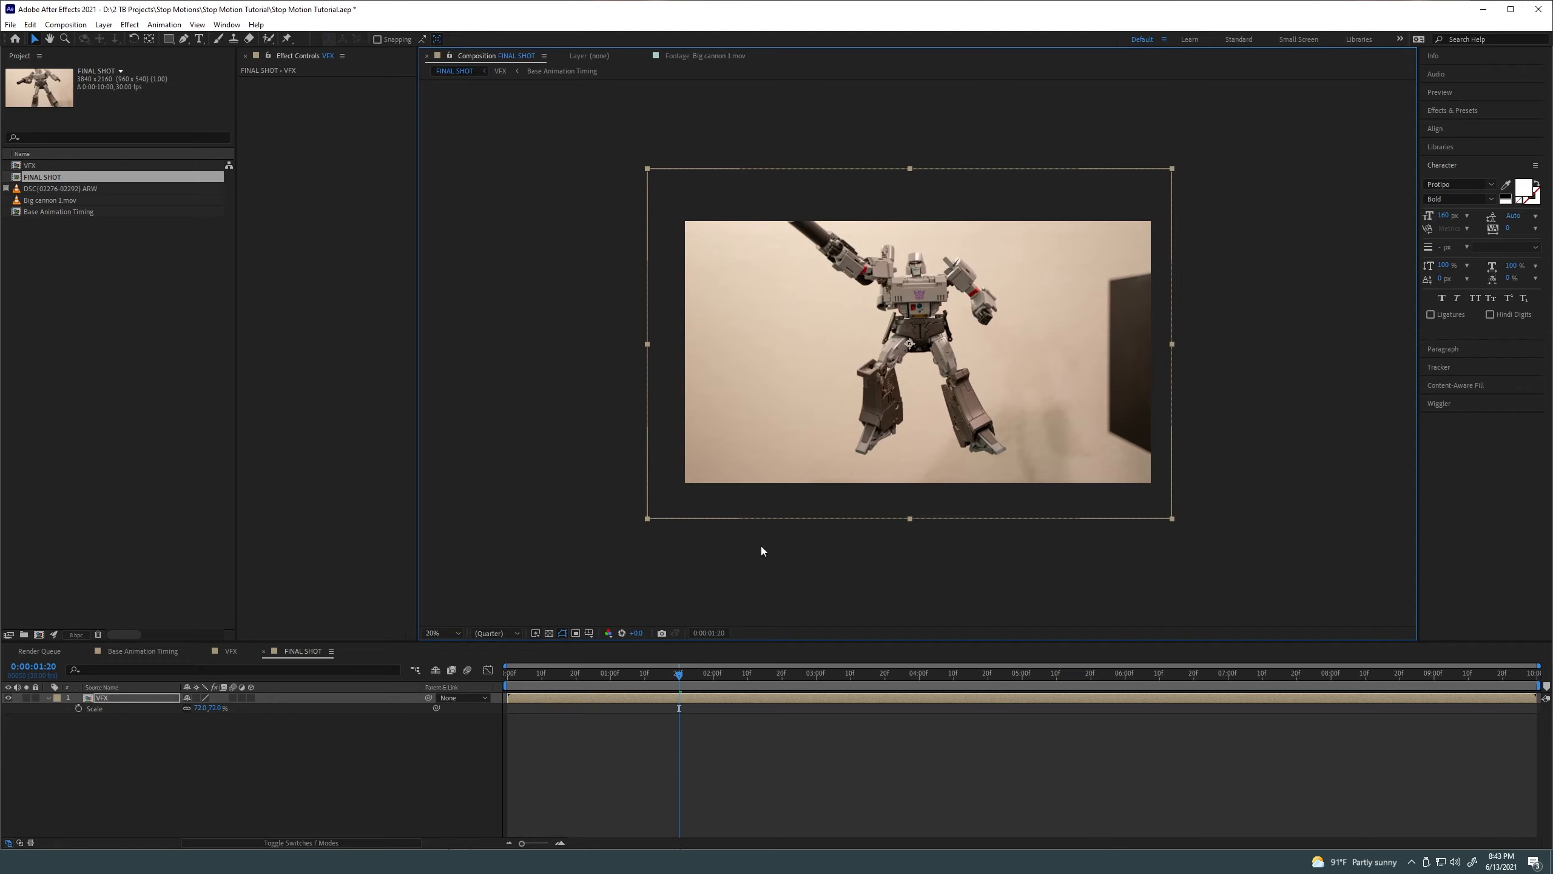
left_click_drag(529, 680, 494, 685)
key("space")
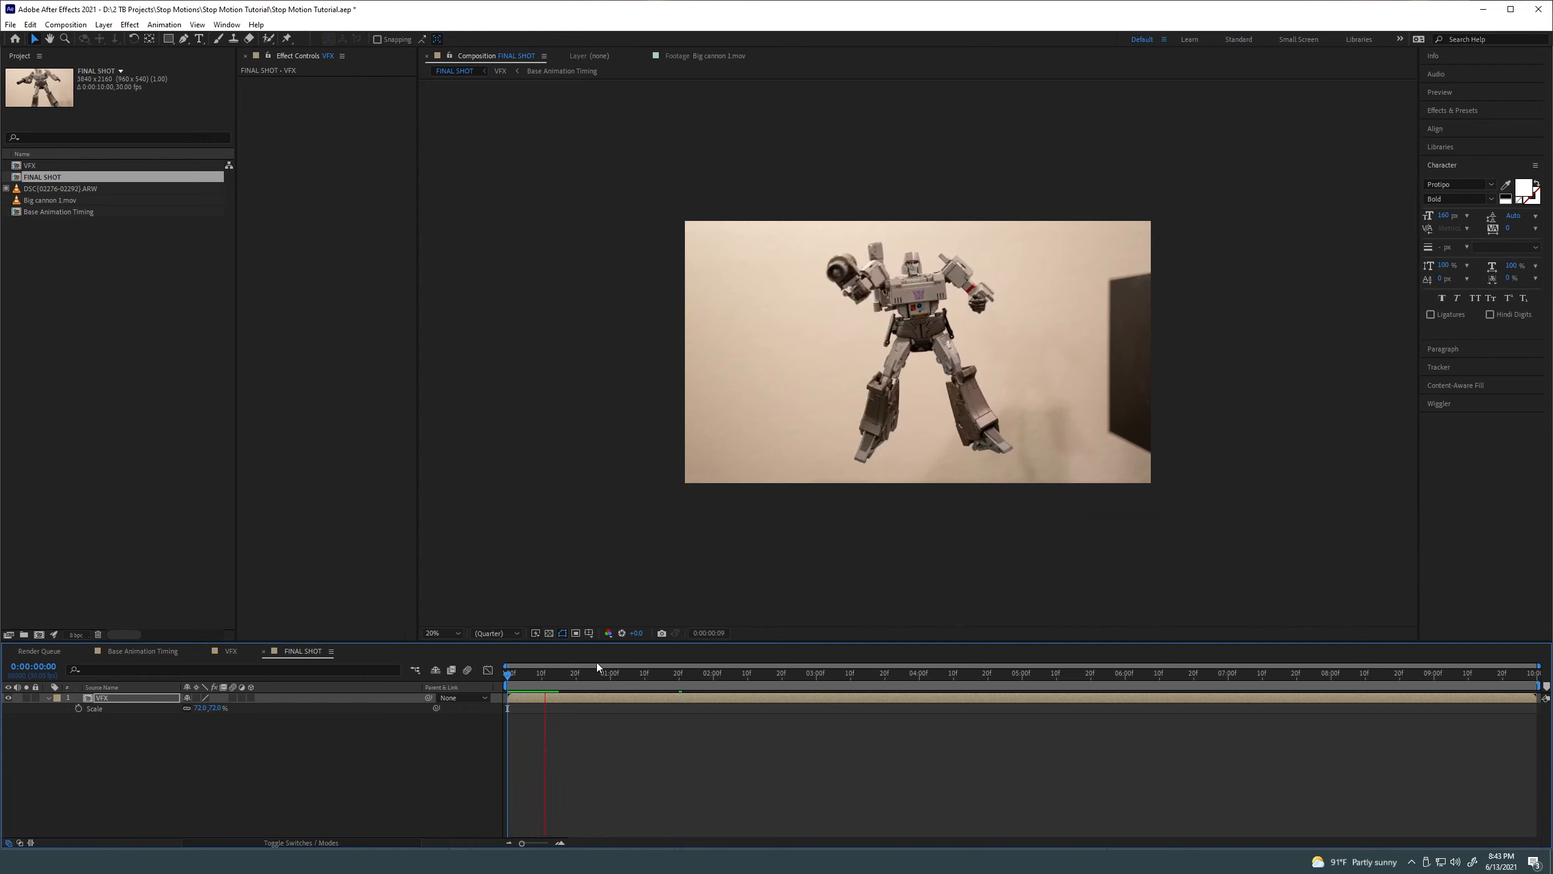
key("space")
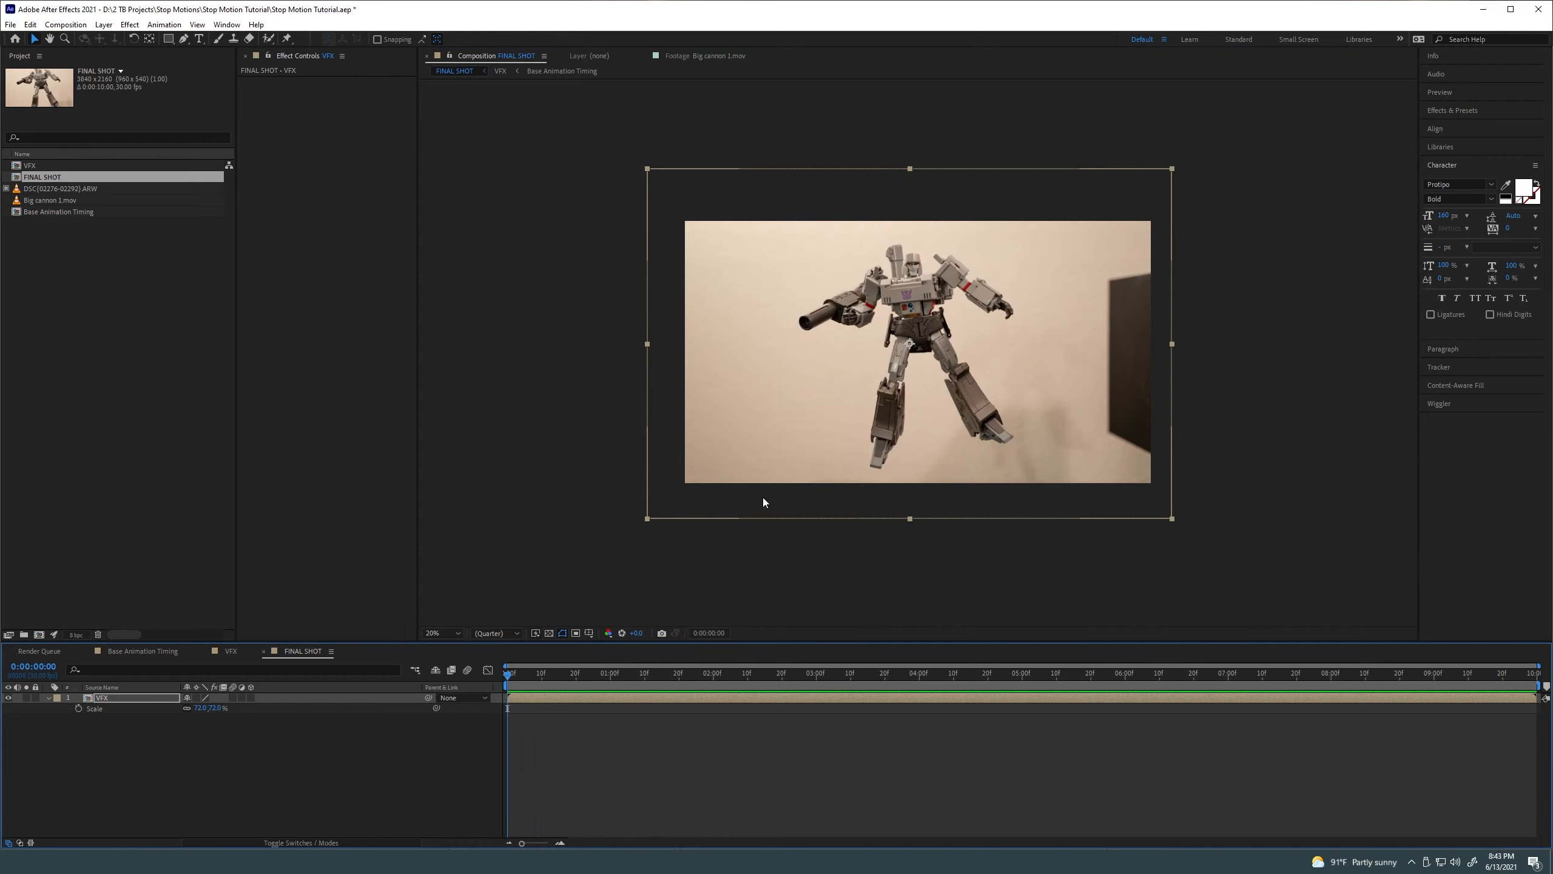
At 0:00:01:00, nudge the VFX layer down to give the raised cannon more headroom, and play back the shot
left_click_drag(582, 677, 610, 682)
left_click(940, 446)
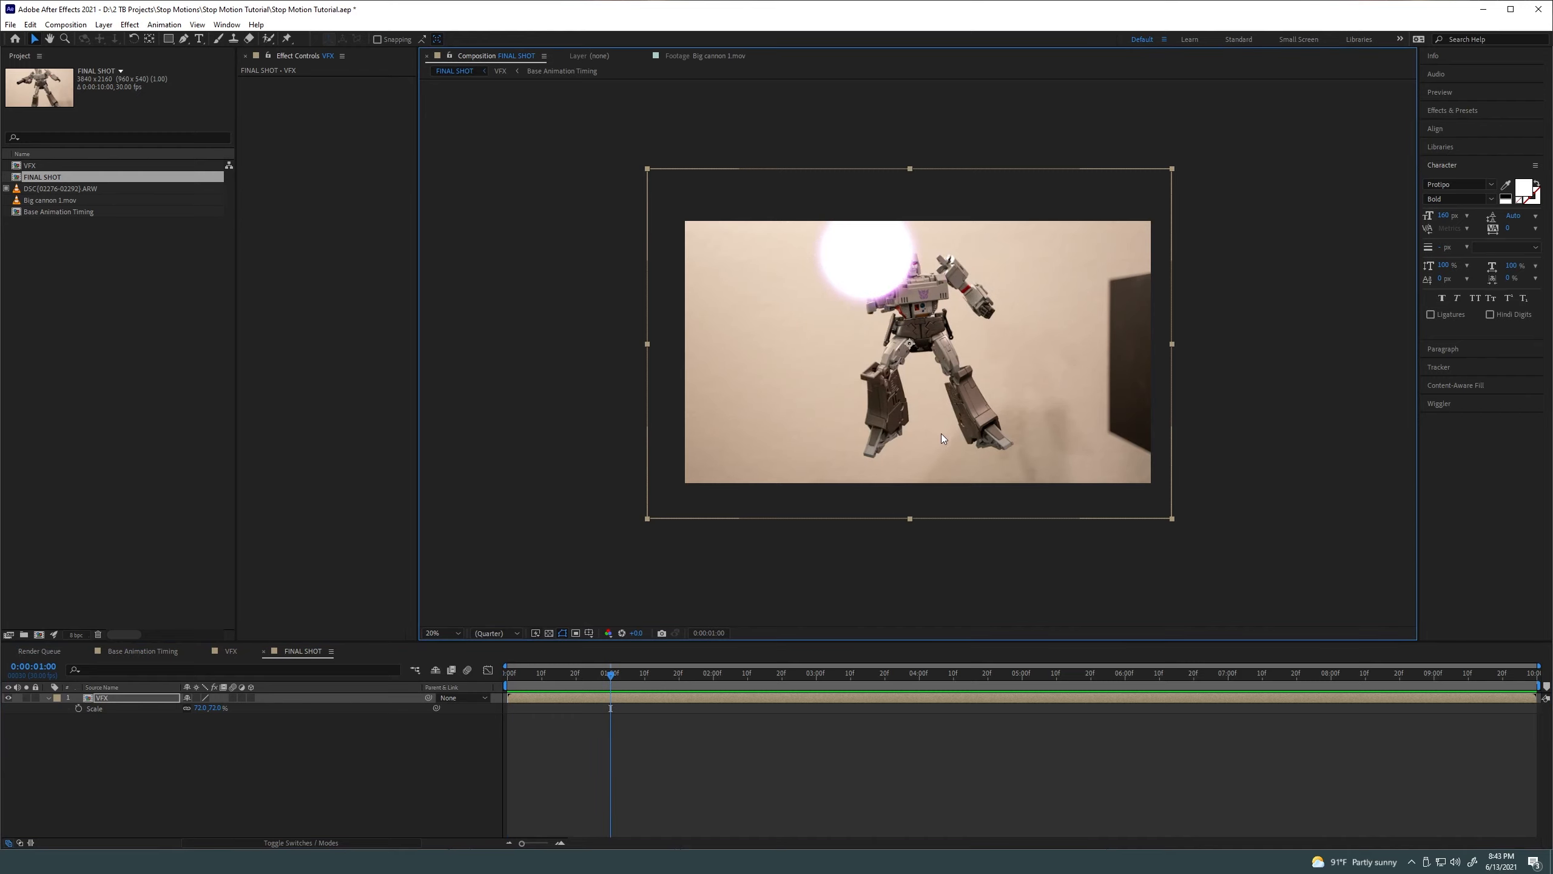
key("shift+Down")
key("shift+Down")
key("shift+Down")
key("shift+Down")
key("shift+Down")
key("shift+Down")
key("shift+Down")
key("shift+Down")
key("shift+Down")
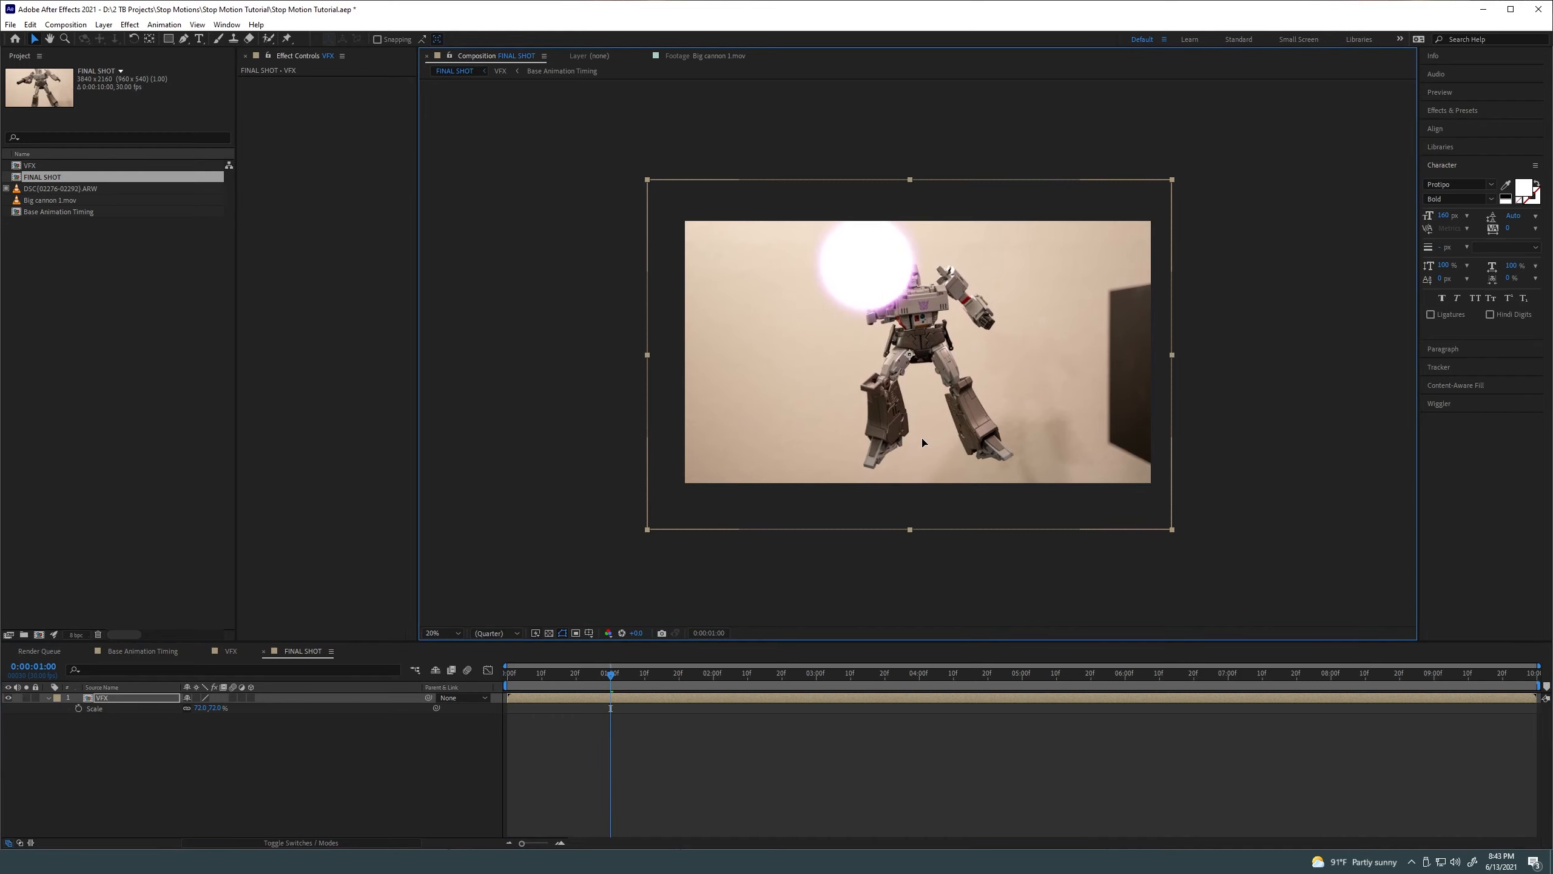
key("space")
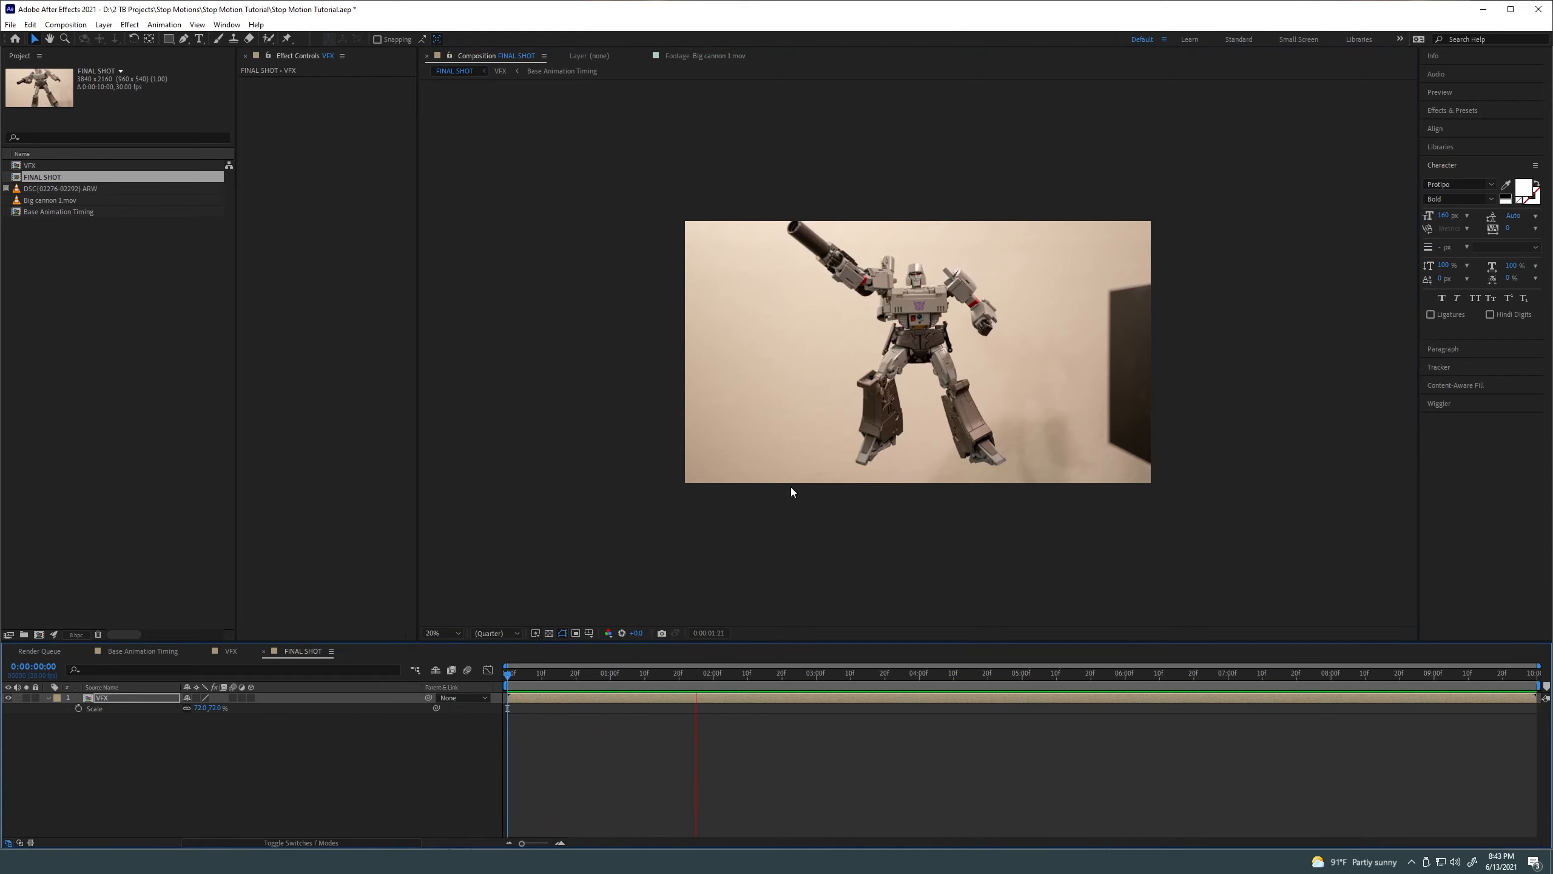
key("space")
Add Position keyframes to the VFX layer at 0:00:00:28 and 0:00:01:06 to bracket the cannon blast
mouse_move(590, 673)
left_mouse_down()
mouse_move(537, 673)
mouse_move(605, 683)
left_mouse_up()
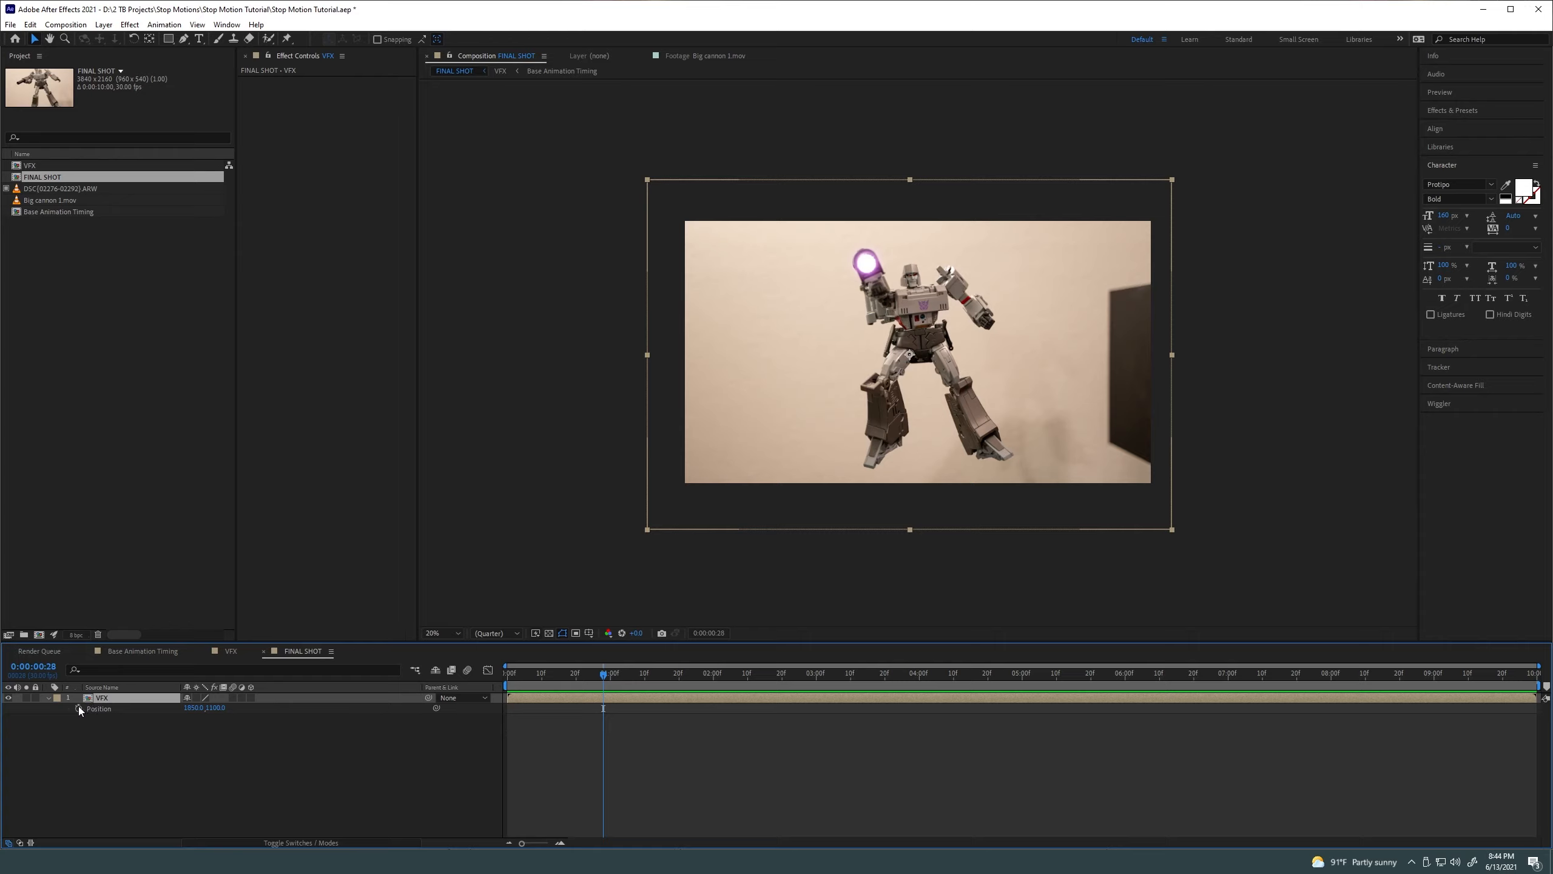
left_click(78, 708)
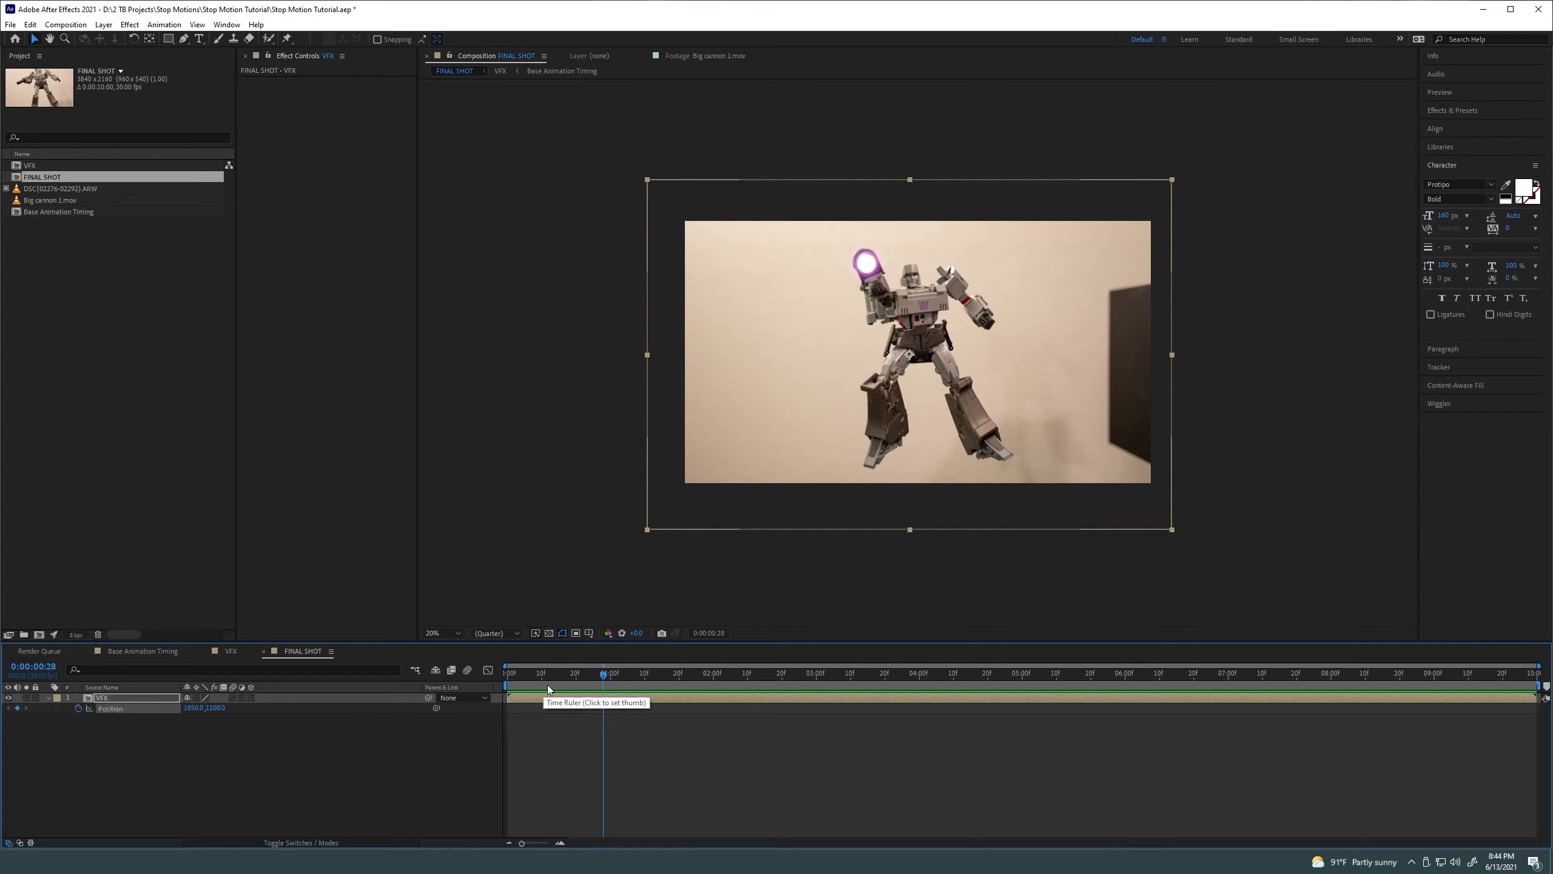
key("space")
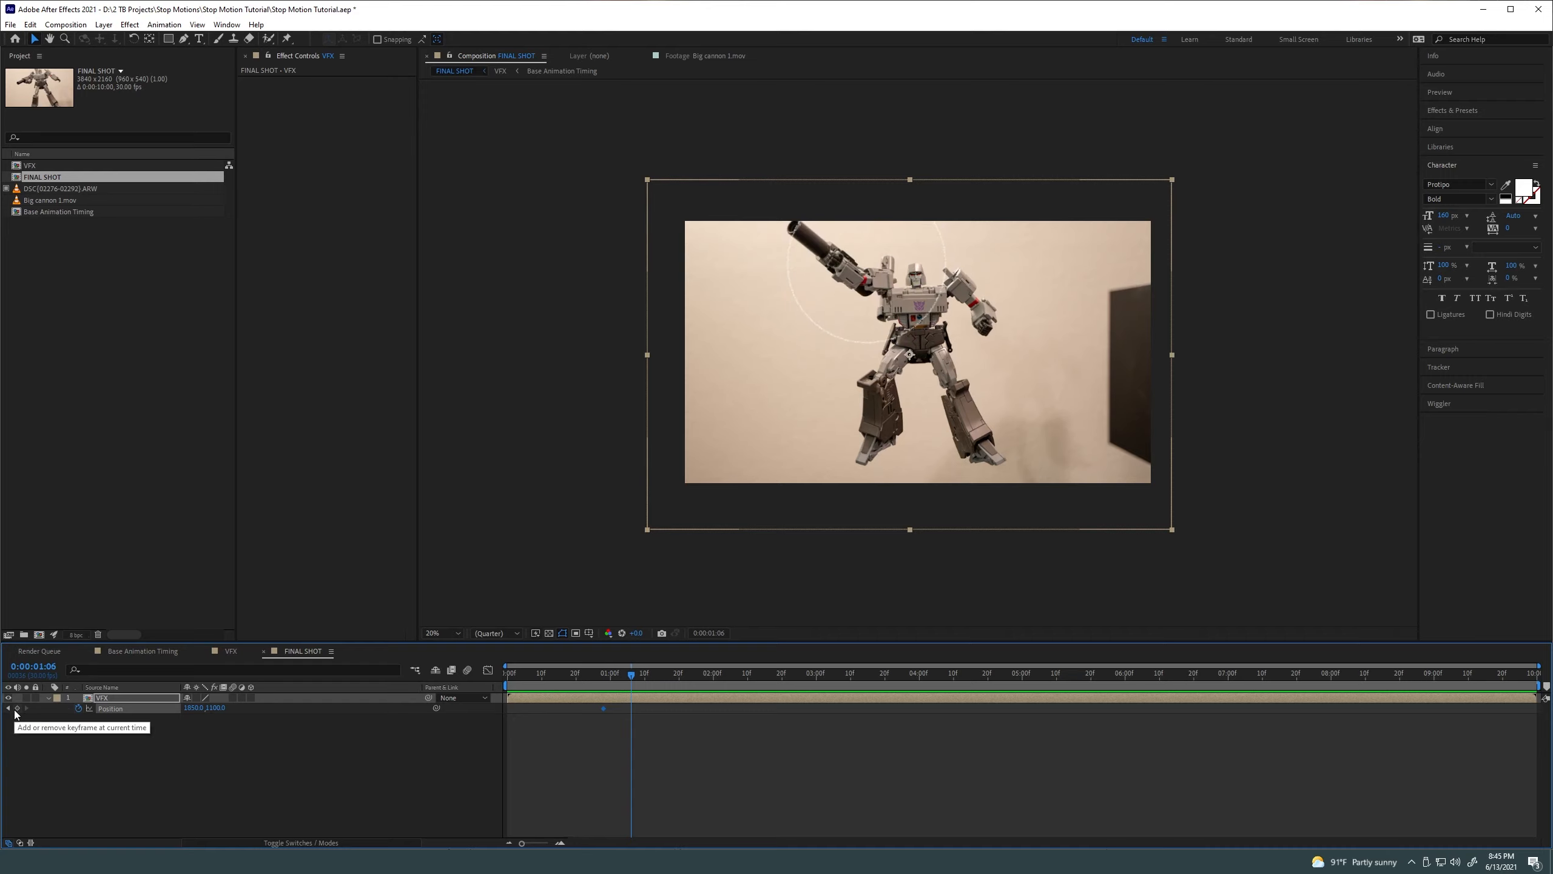
left_click(646, 709)
Select both Position keyframes of the VFX layer and open the Wiggler
left_click_drag(662, 706, 587, 710)
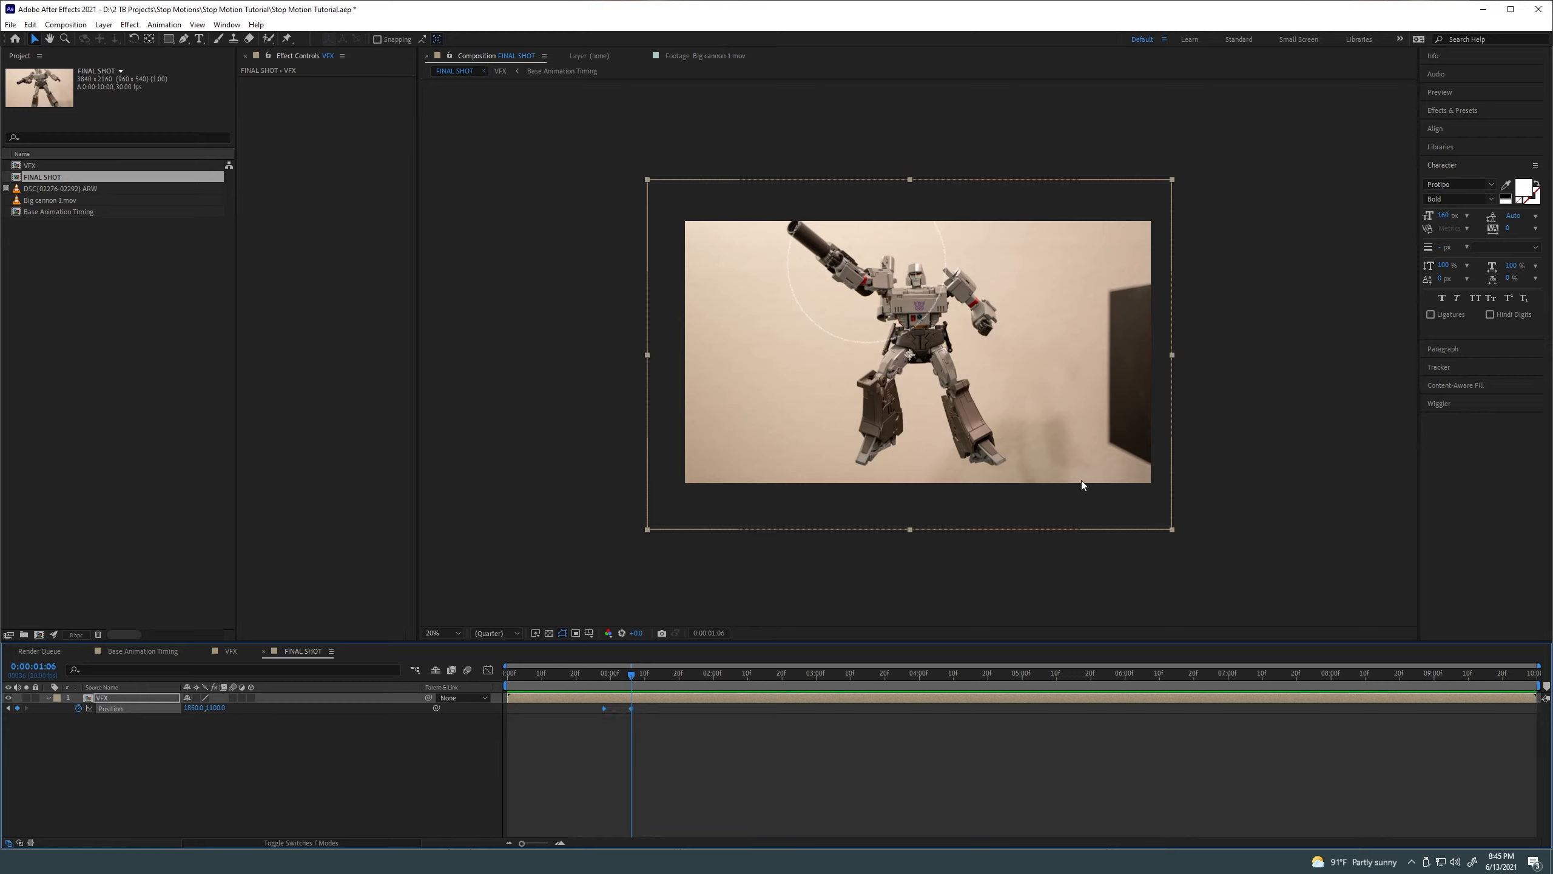
left_click(1443, 404)
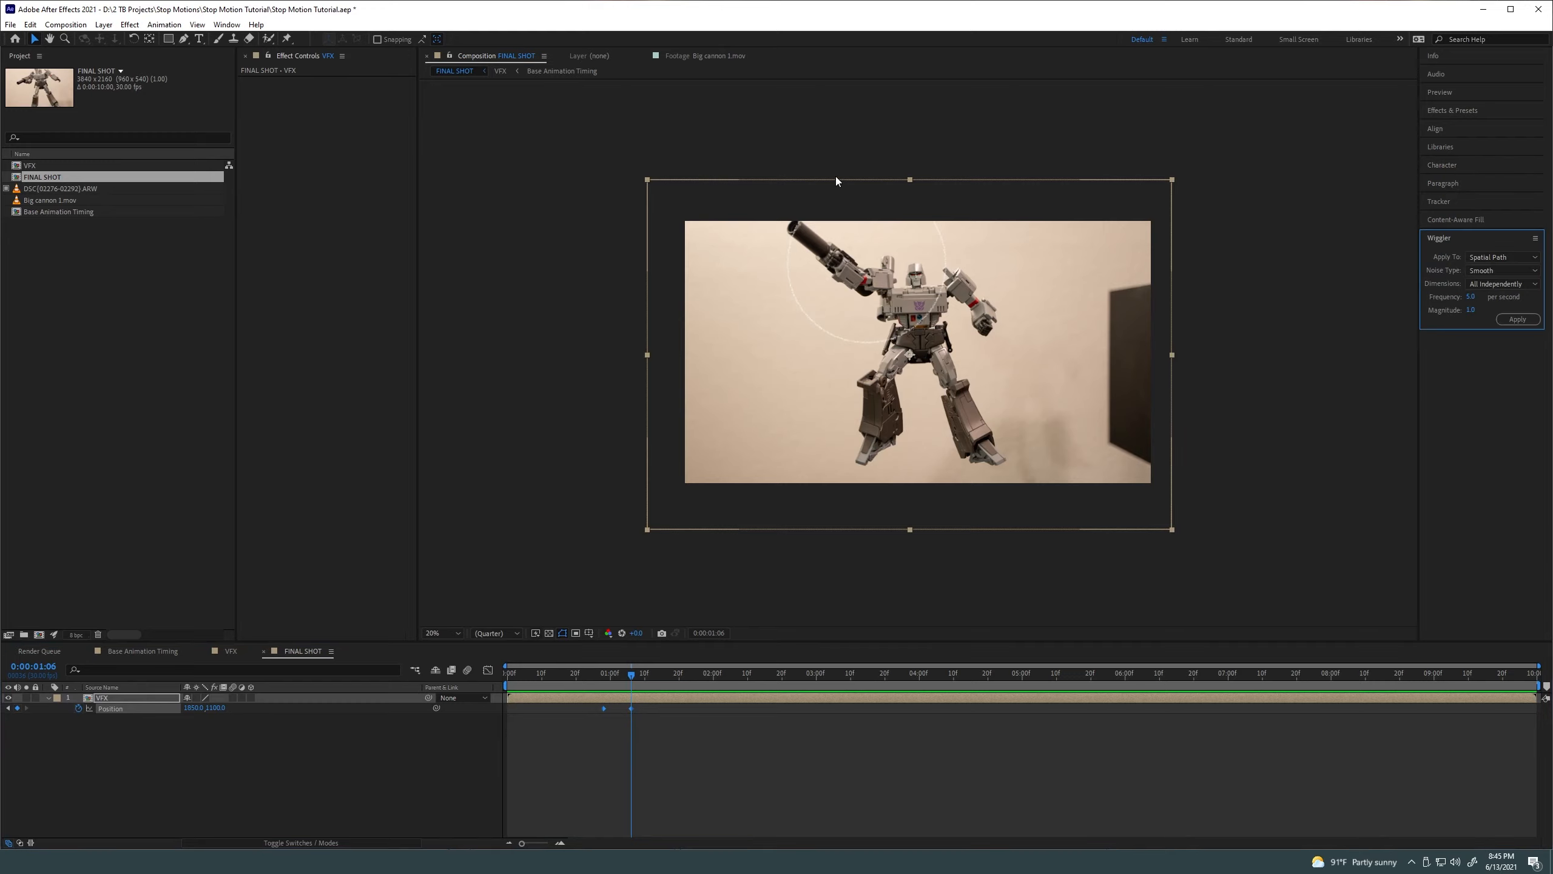
left_click(235, 26)
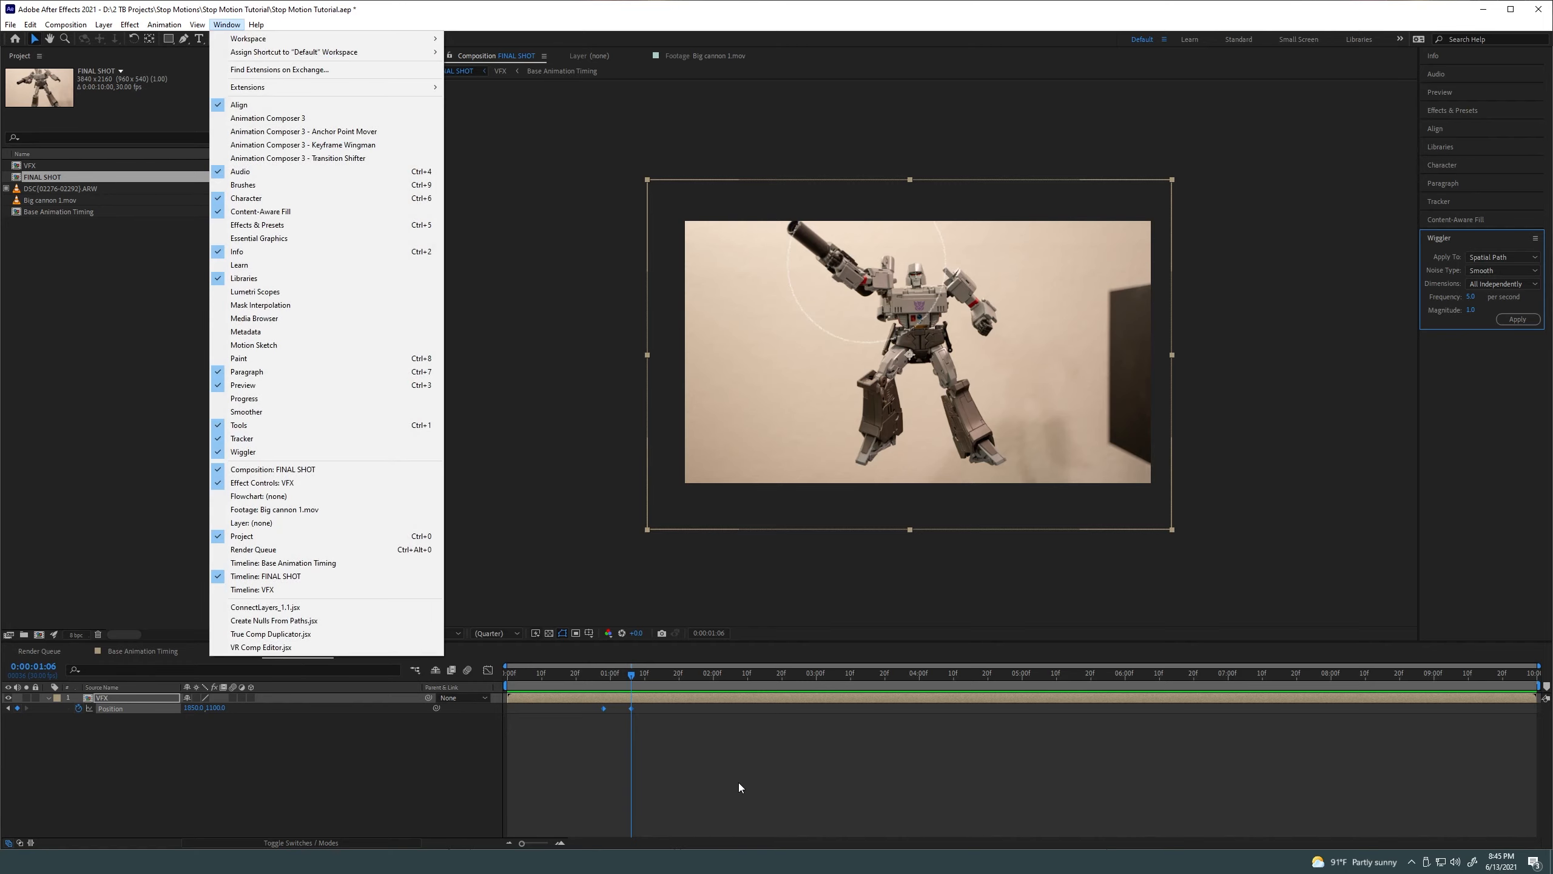
left_click(739, 786)
Apply the Wiggler to the two reselected Position keyframes with Frequency 15 per second and Magnitude about 25
left_click(641, 702)
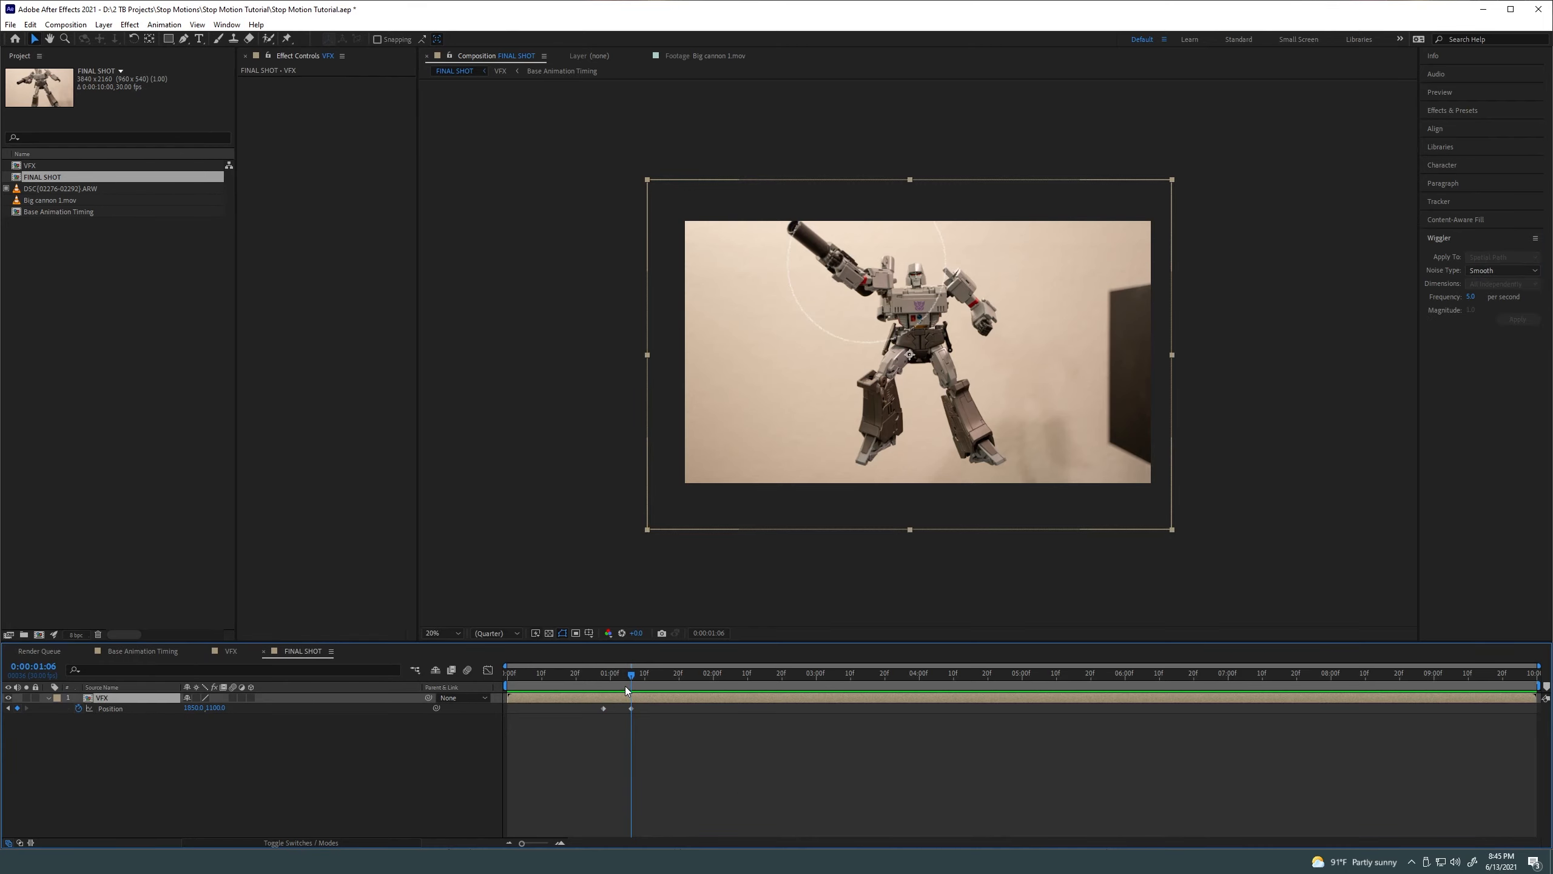
left_click_drag(636, 701, 580, 711)
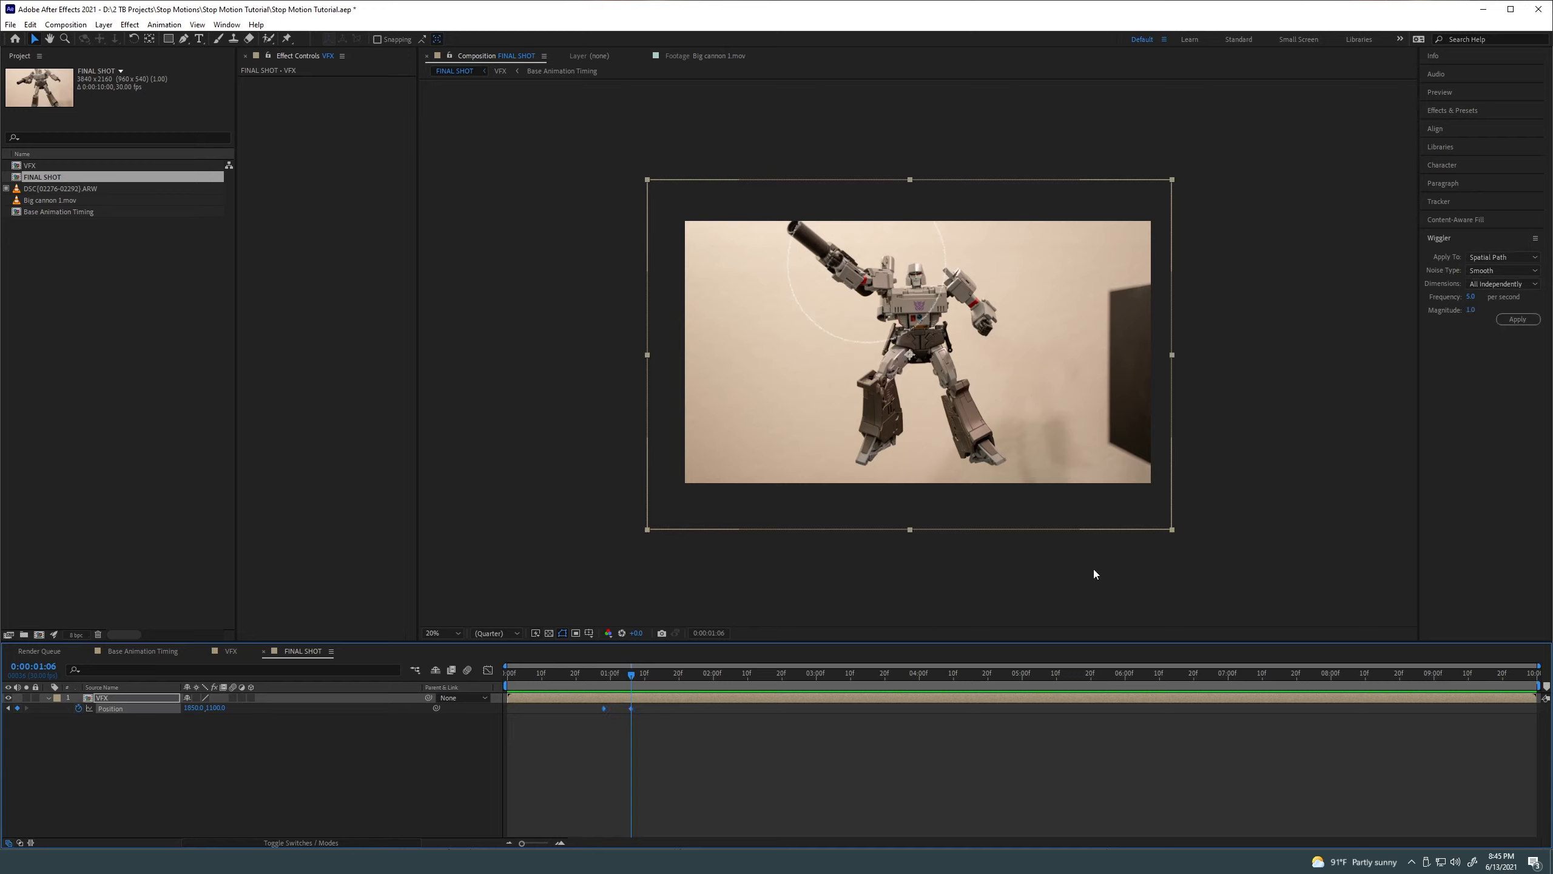
left_click(1470, 310)
left_click(1470, 297)
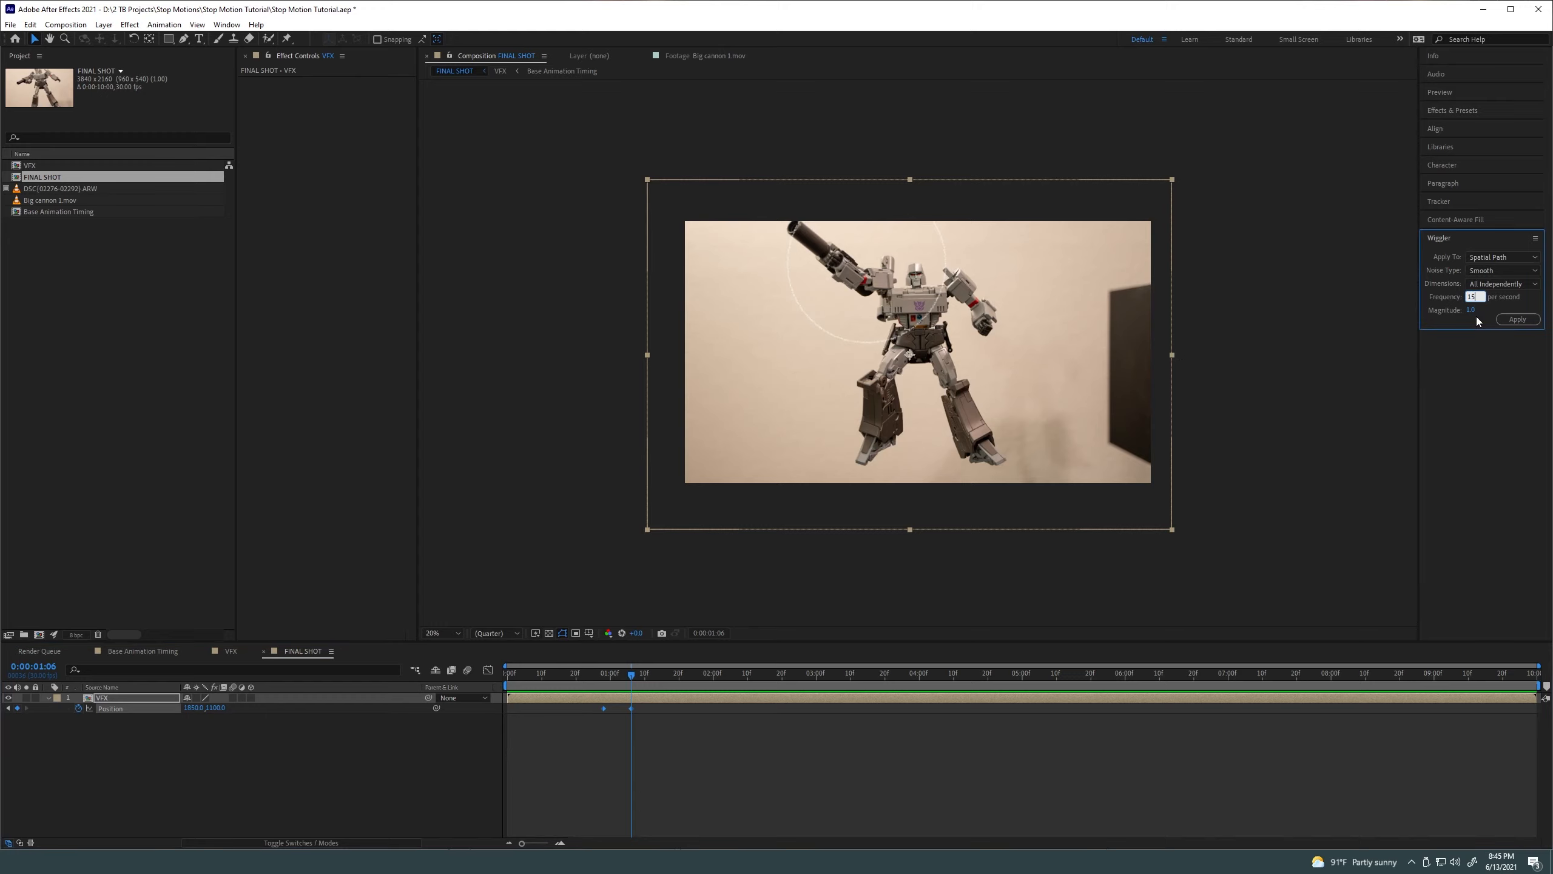
left_click_drag(1472, 311, 1487, 311)
left_click(1502, 319)
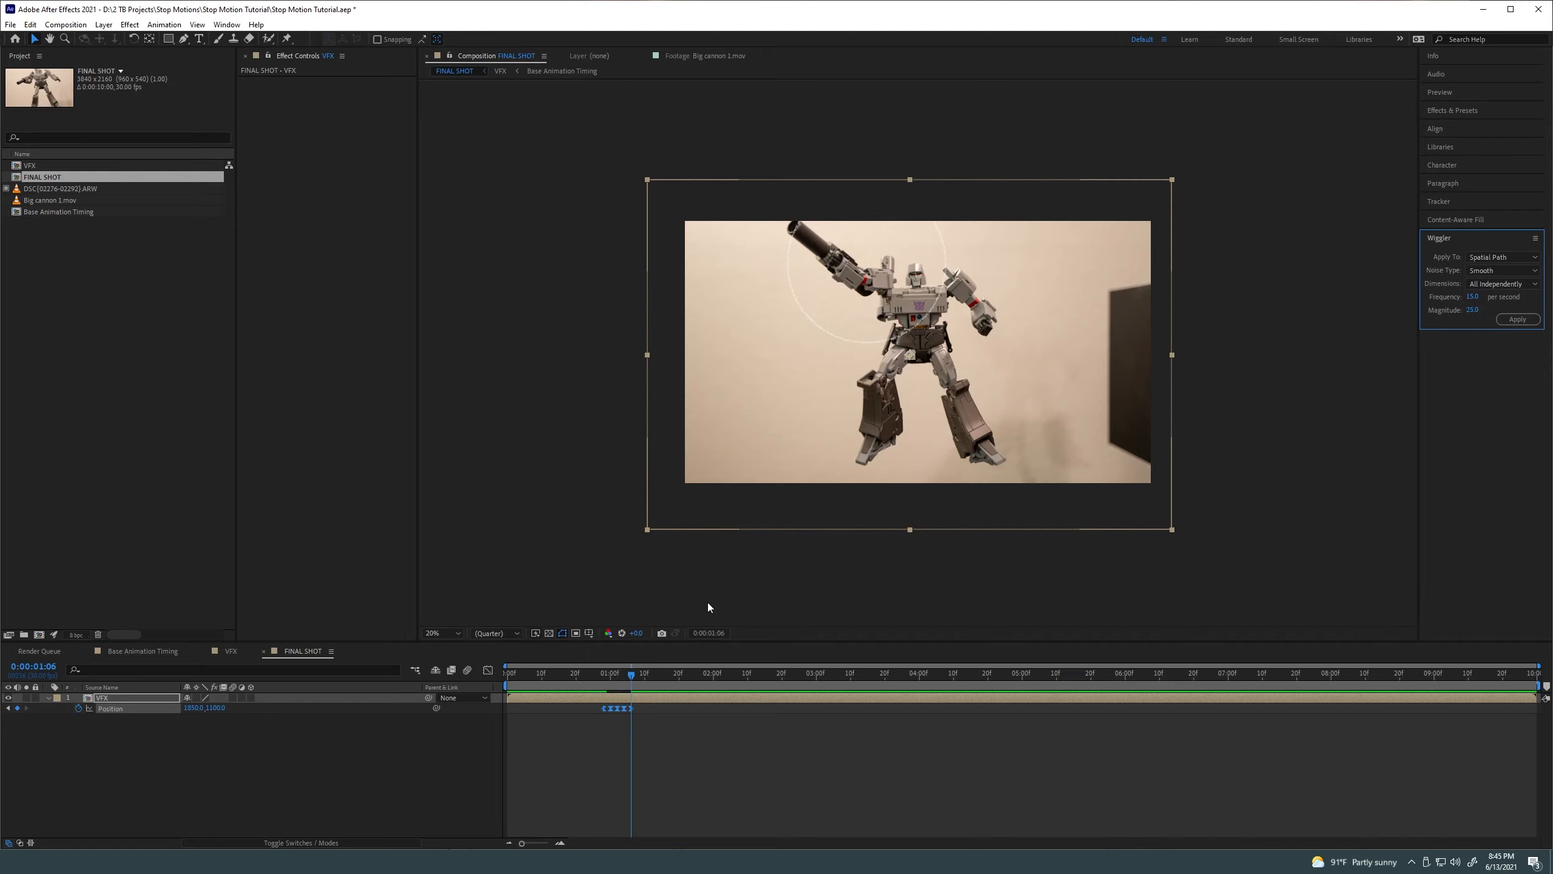
Play back the blast with the shake, and undo the Wiggler application on the VFX layer's Position keyframes
left_click(599, 685)
key("space")
key("space")
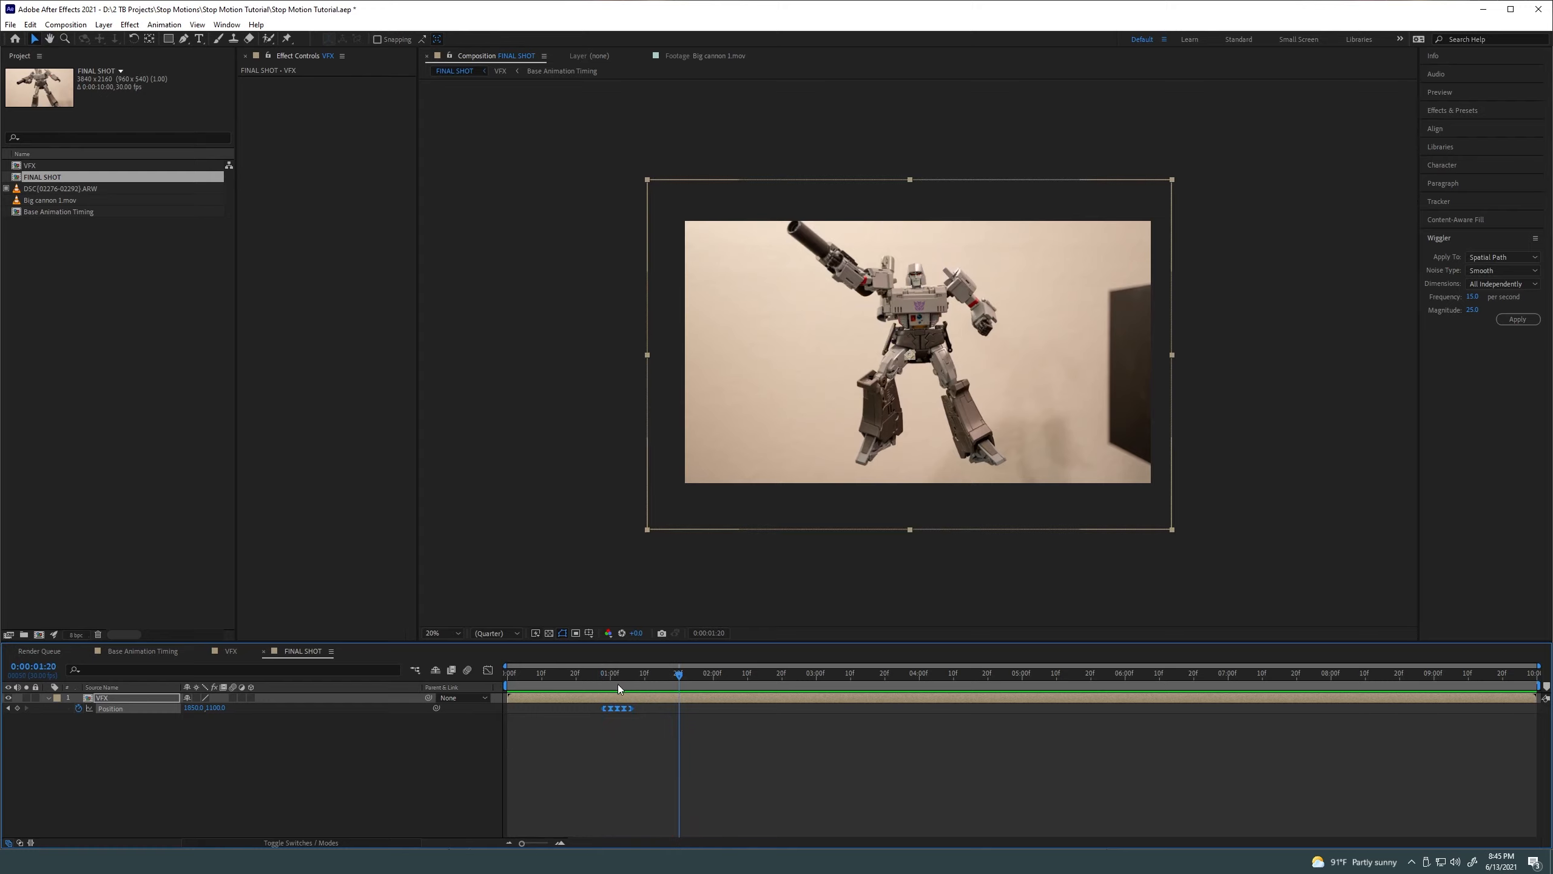
key("ctrl+z")
Replace the VFX layer's second Position keyframe with a new one at 0:00:01:11 to lengthen the shake
left_click(631, 714)
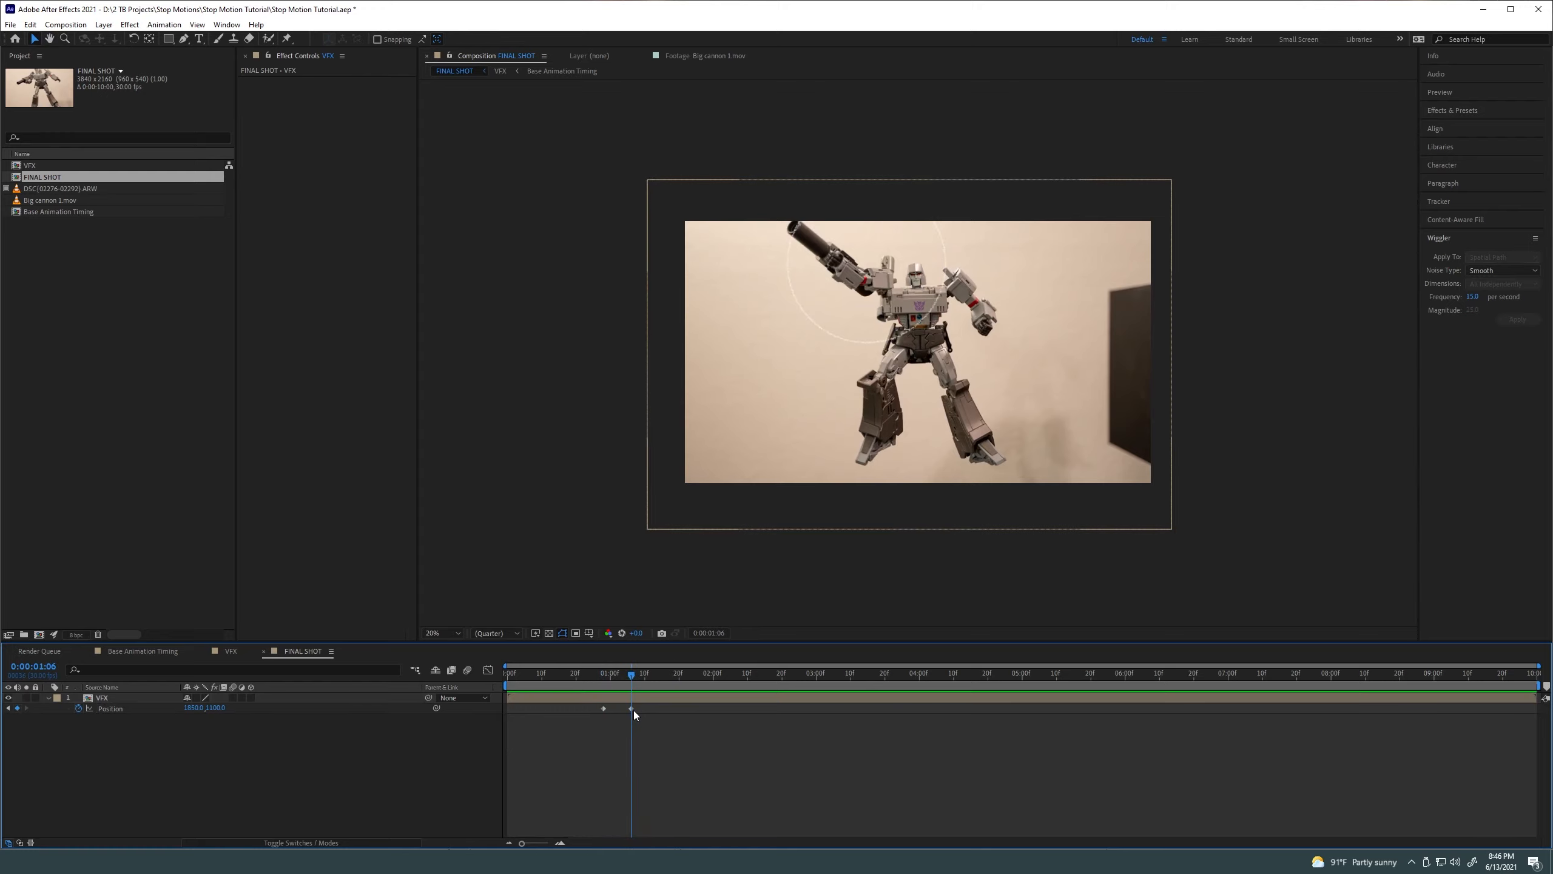
left_click_drag(637, 687, 642, 685)
left_click_drag(1472, 297, 1474, 301)
left_click(631, 709)
key("Delete")
left_click(651, 678)
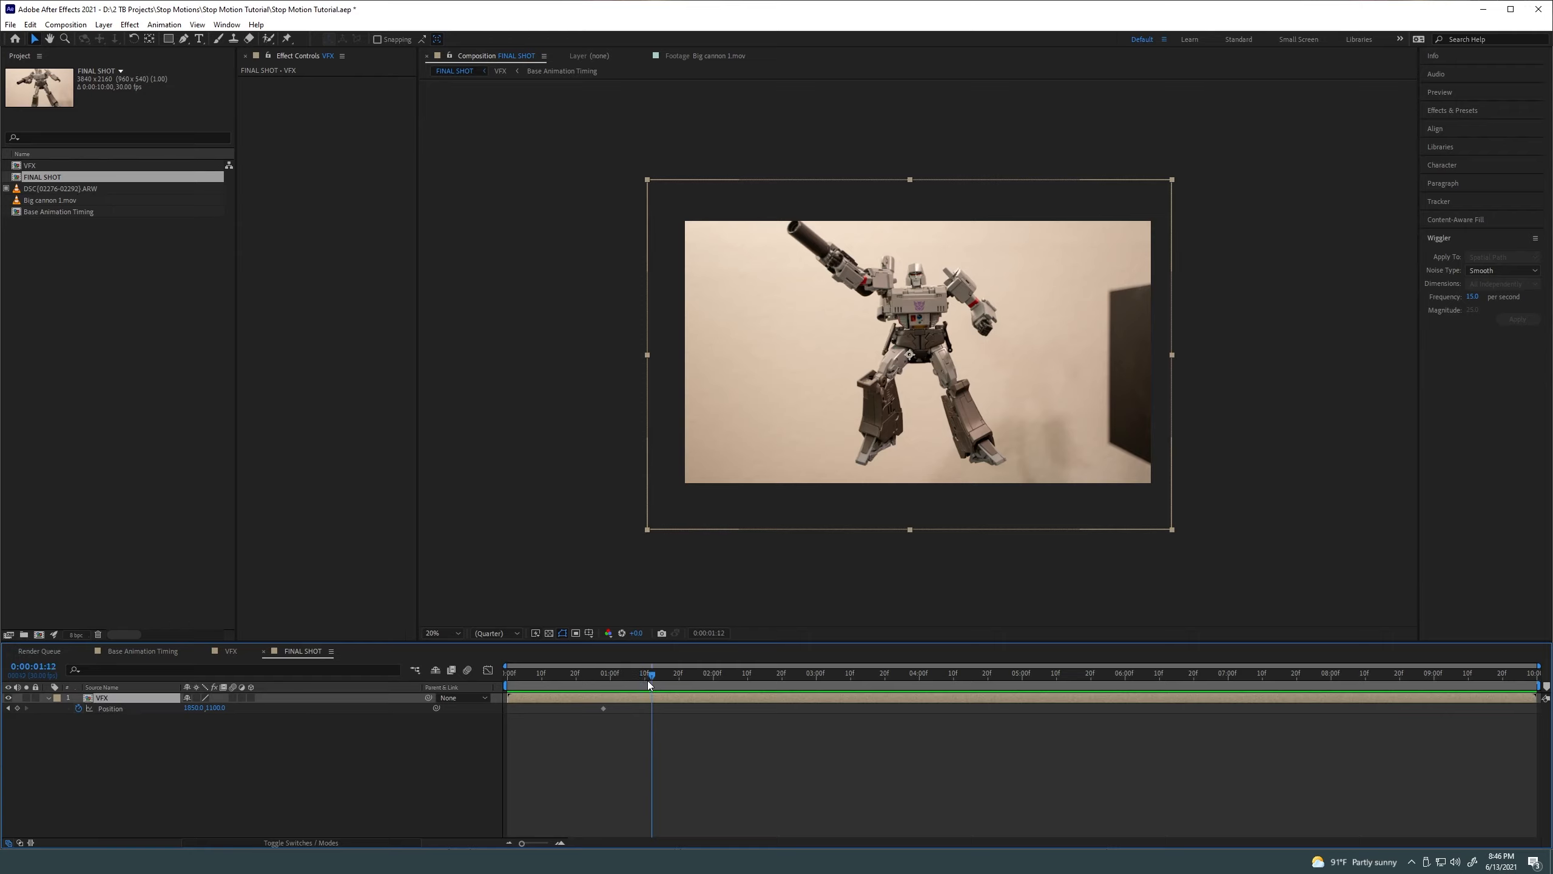
left_click(648, 680)
left_click(17, 708)
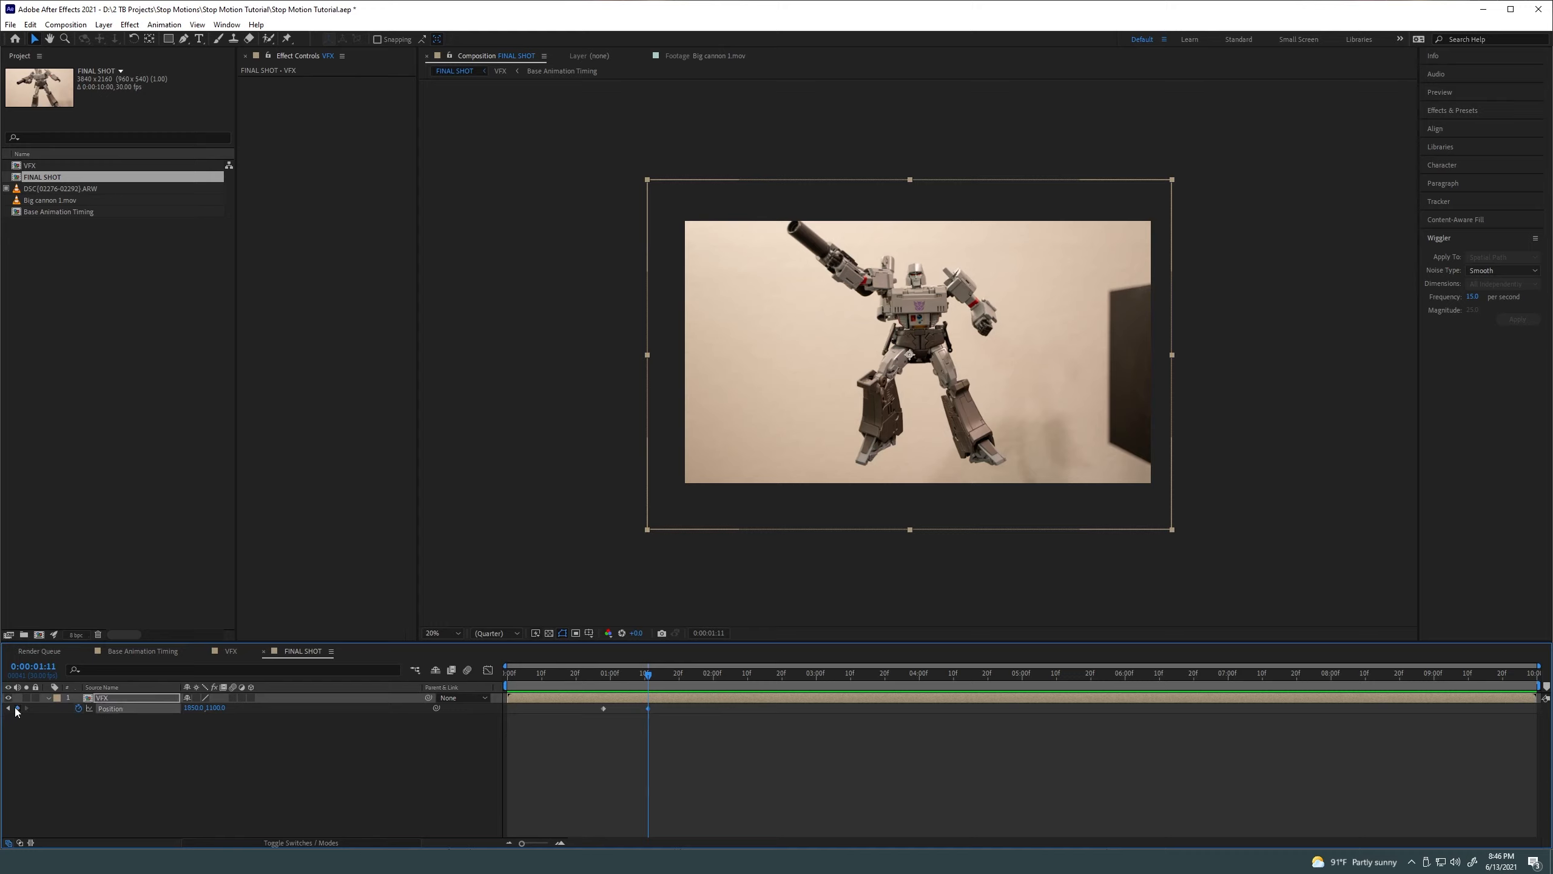
Select both Position keyframes of the VFX layer and shift the layer slightly right and down to reframe the robot
left_click_drag(657, 704, 561, 712)
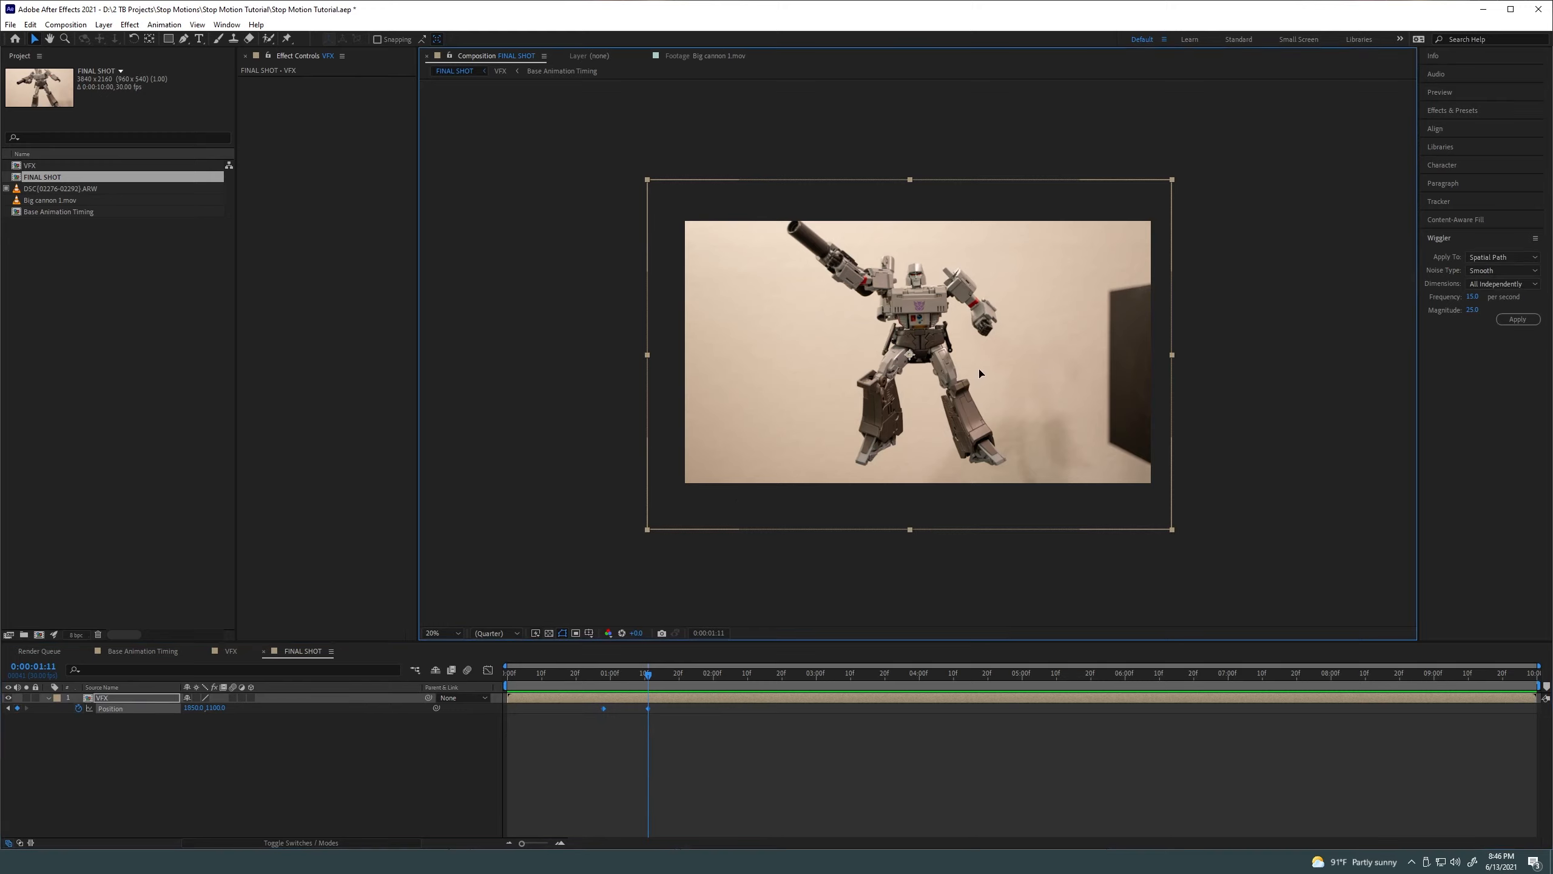
left_click_drag(979, 382, 994, 378)
left_click_drag(916, 445, 890, 447)
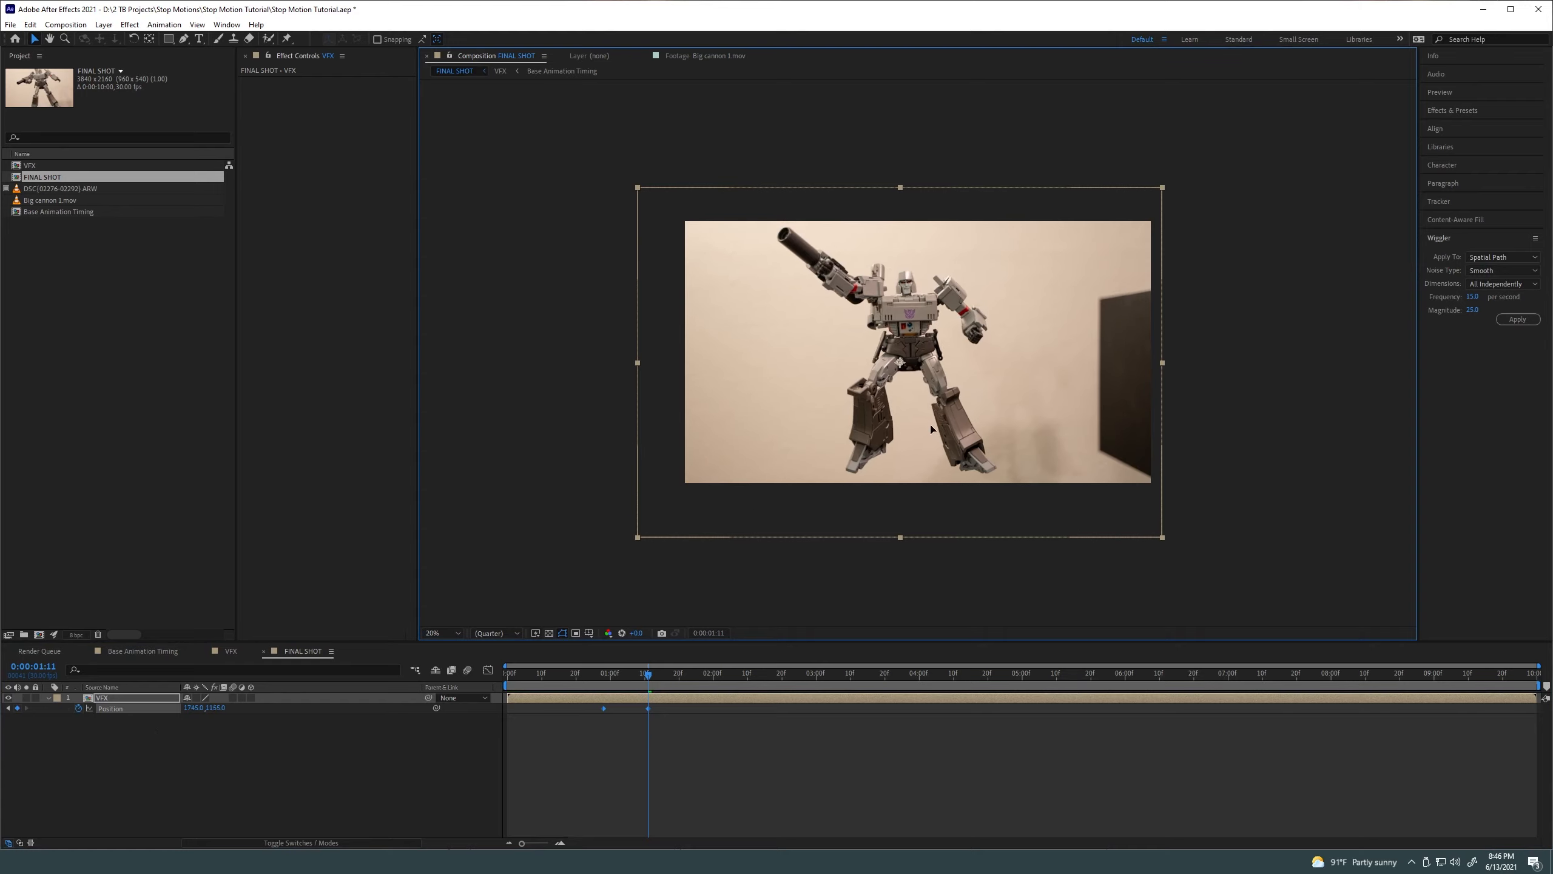
key("ctrl+z")
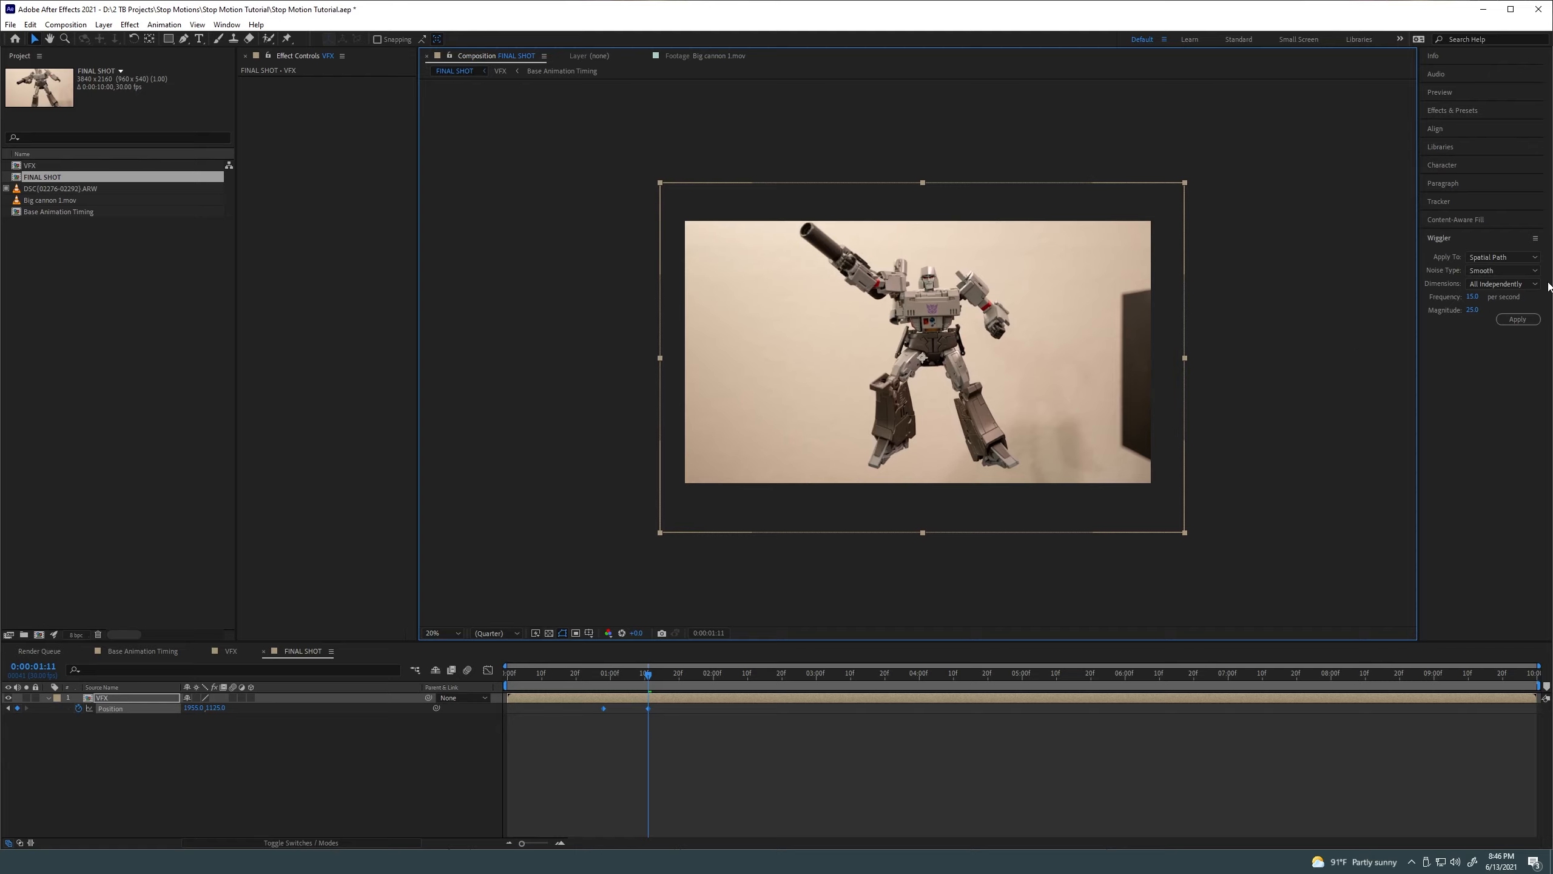
Apply the Wiggler with Magnitude 40 to the two selected Position keyframes, and play back the blast
left_click(1478, 308)
left_click_drag(1480, 307, 1491, 307)
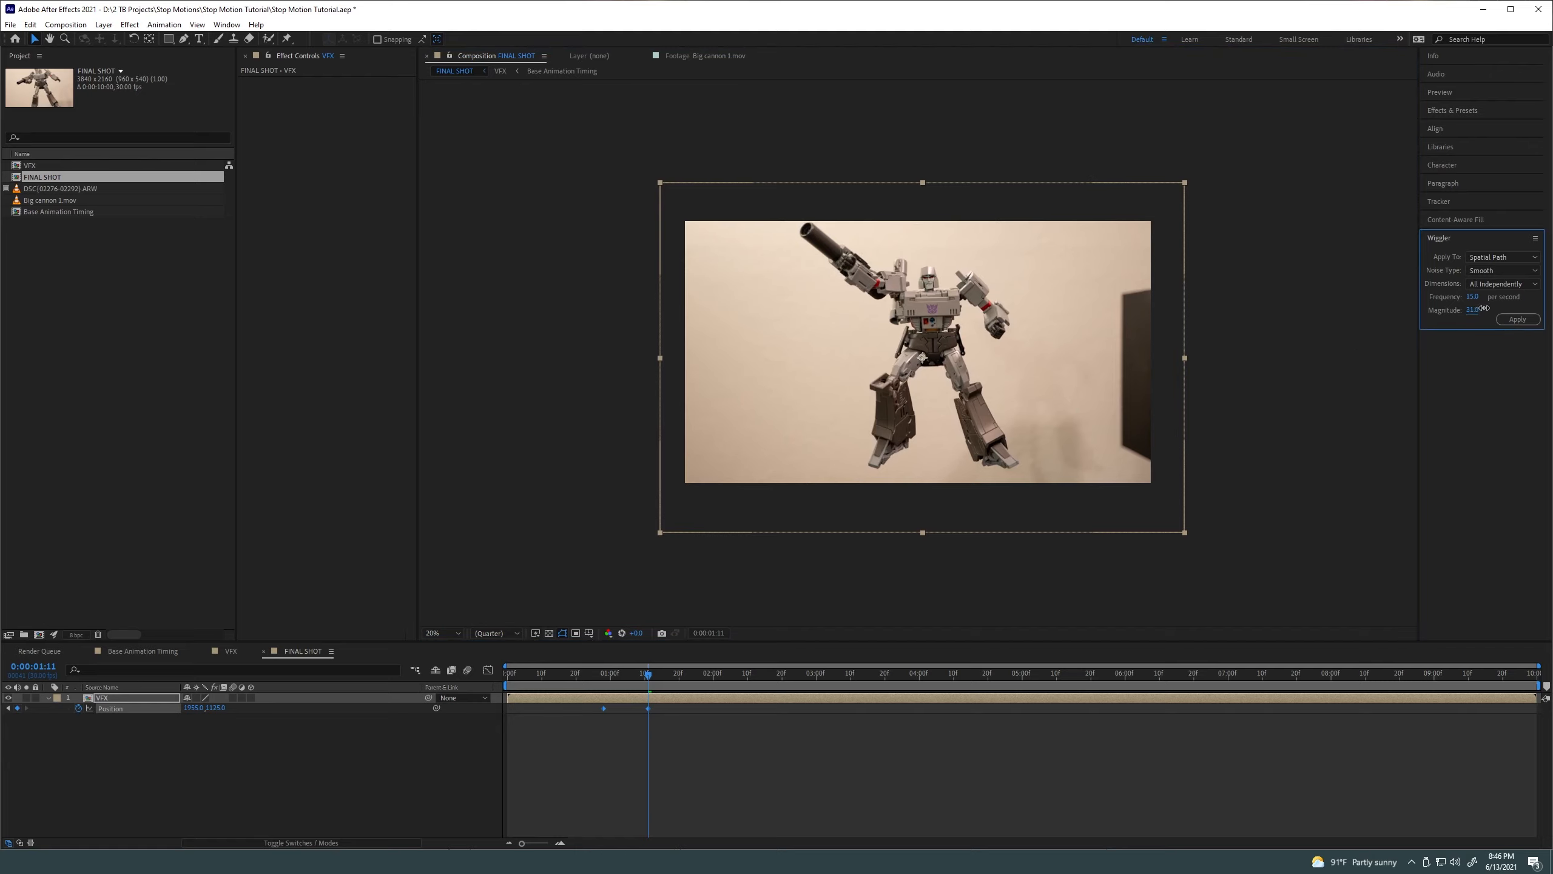
left_click(1474, 309)
type("40")
left_click(1508, 324)
left_click_drag(622, 677, 580, 680)
key("space")
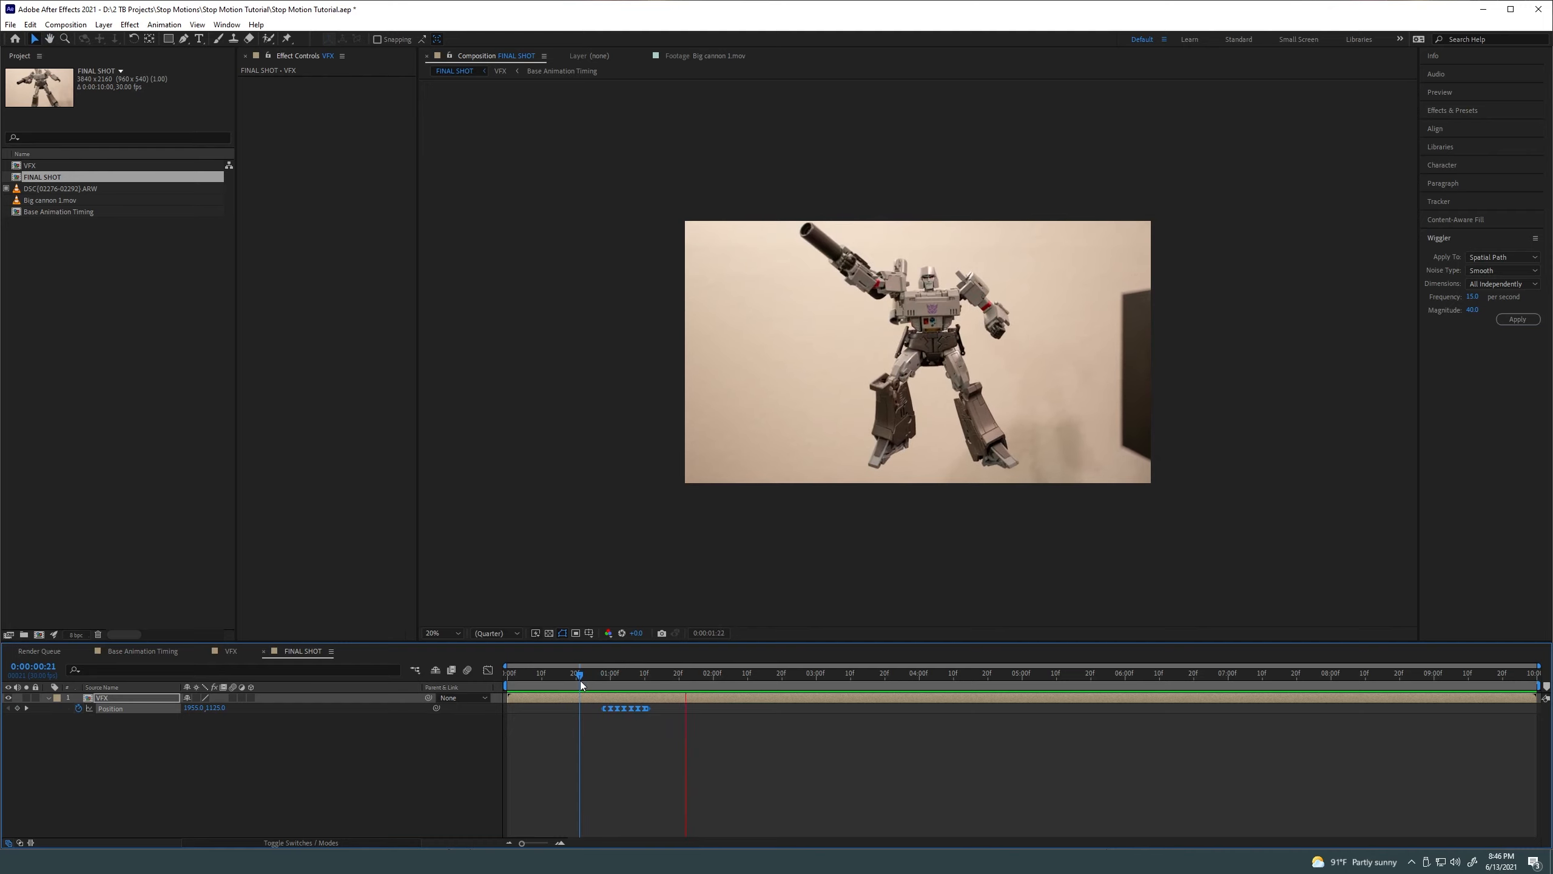
Enable motion blur for the VFX layer and the composition, and examine the blast frame at 0:00:01:03 enlarged at half resolution
left_click(590, 680)
left_click(567, 677)
key("space")
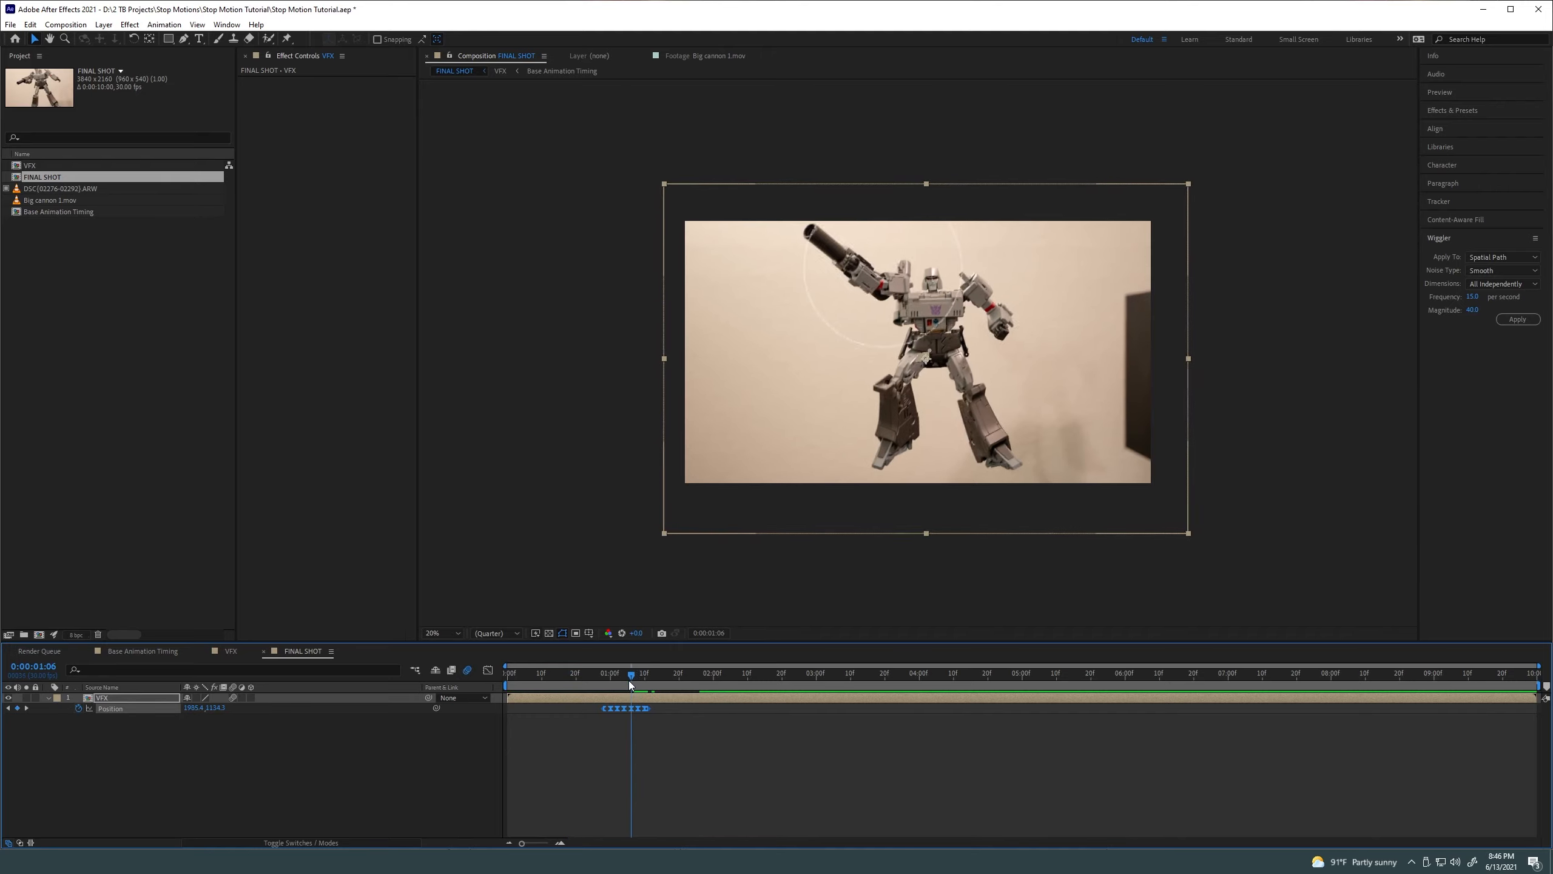
mouse_move(629, 679)
left_mouse_down()
mouse_move(608, 680)
mouse_move(621, 681)
left_mouse_up()
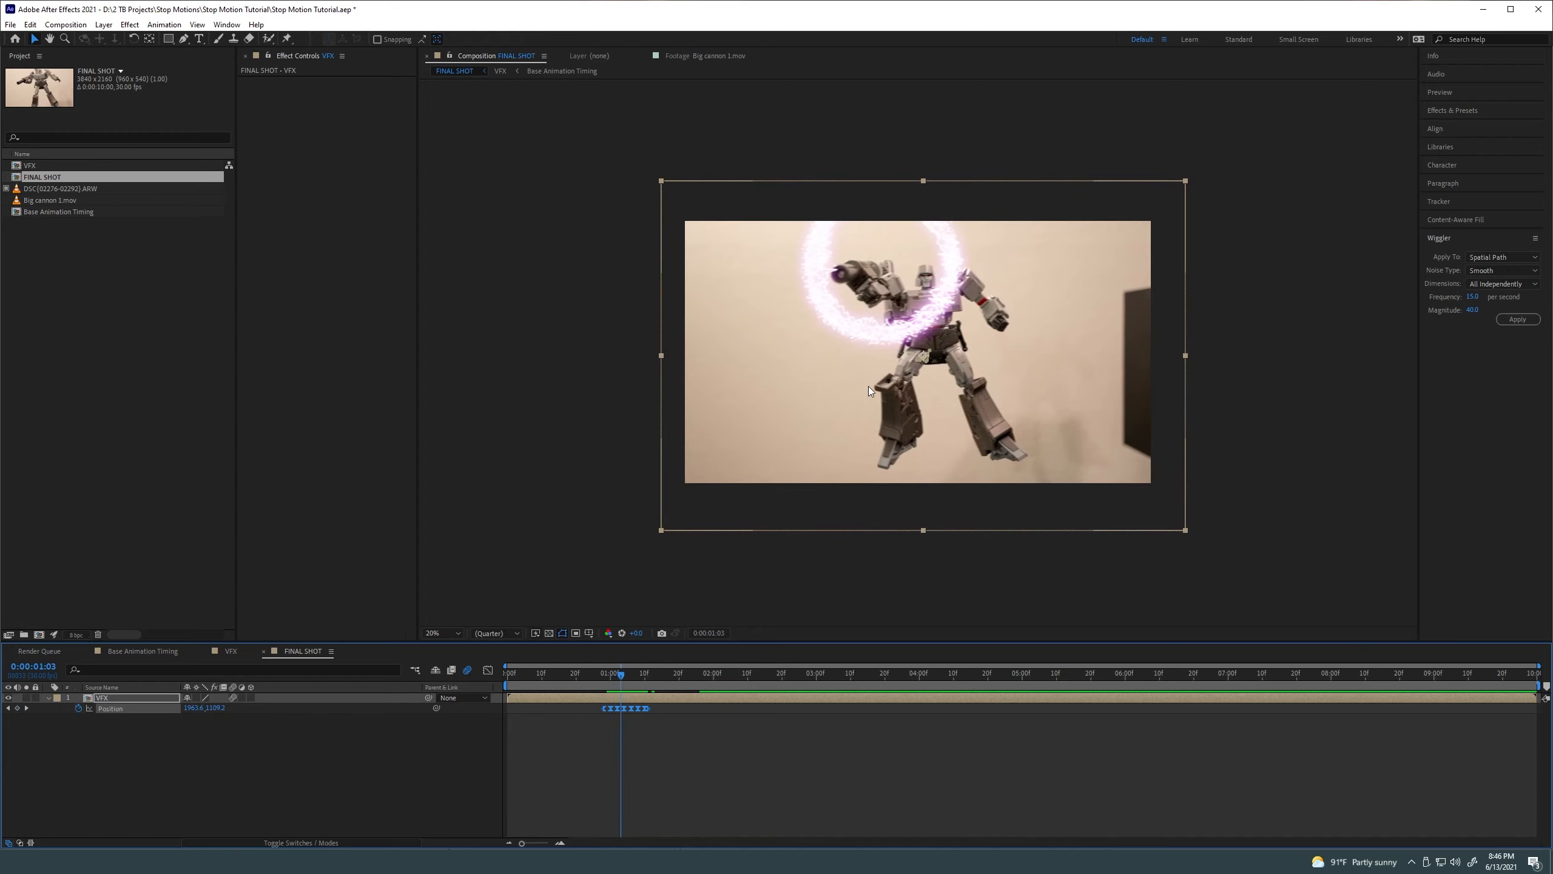
key("slash")
key("comma")
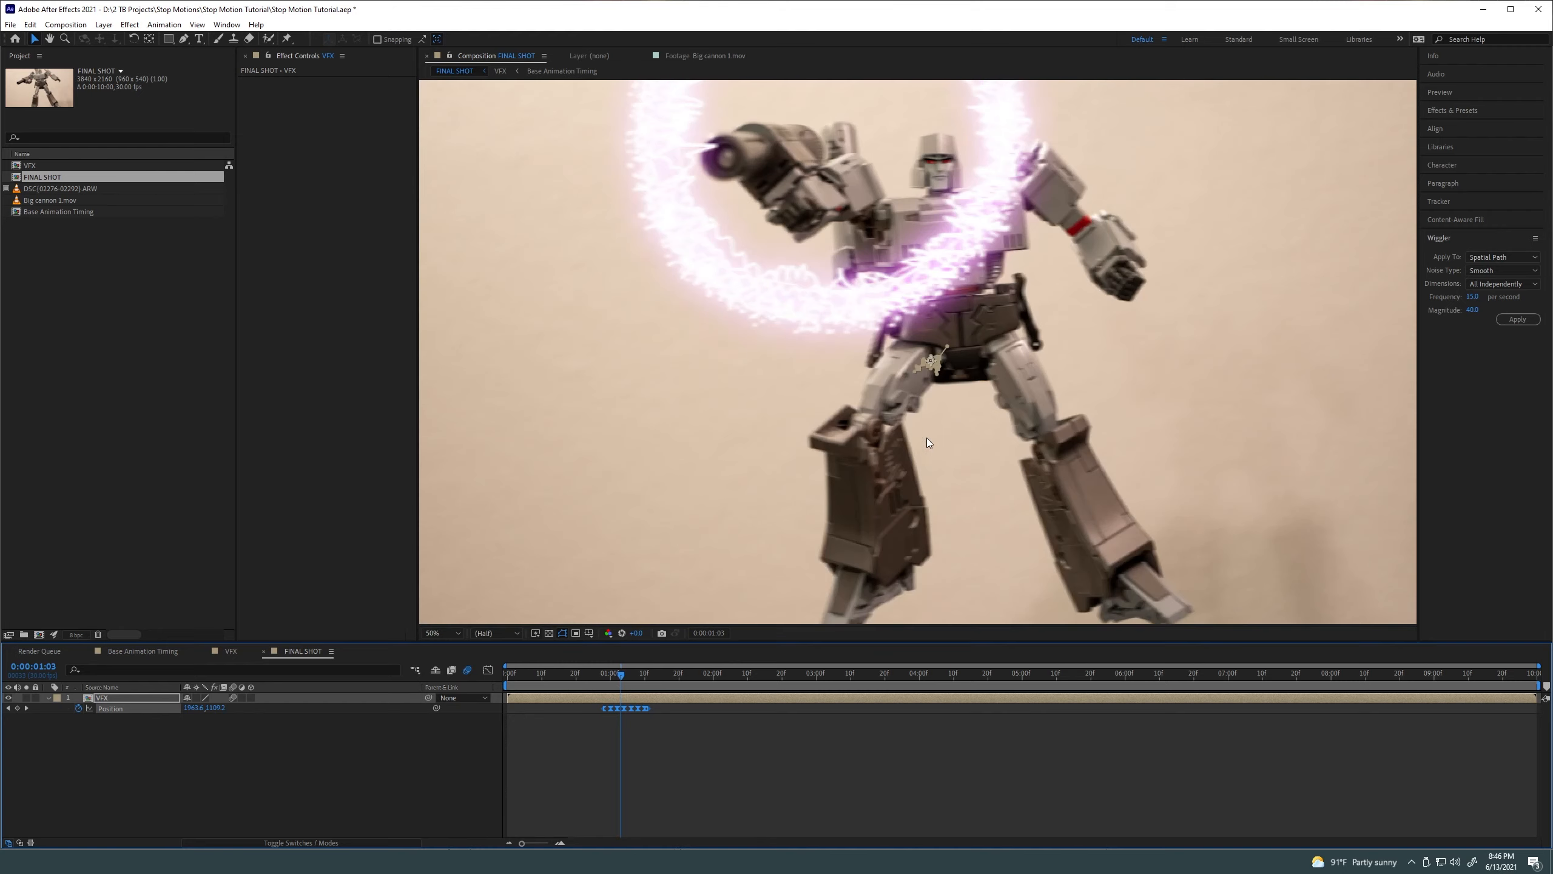
left_click(231, 699)
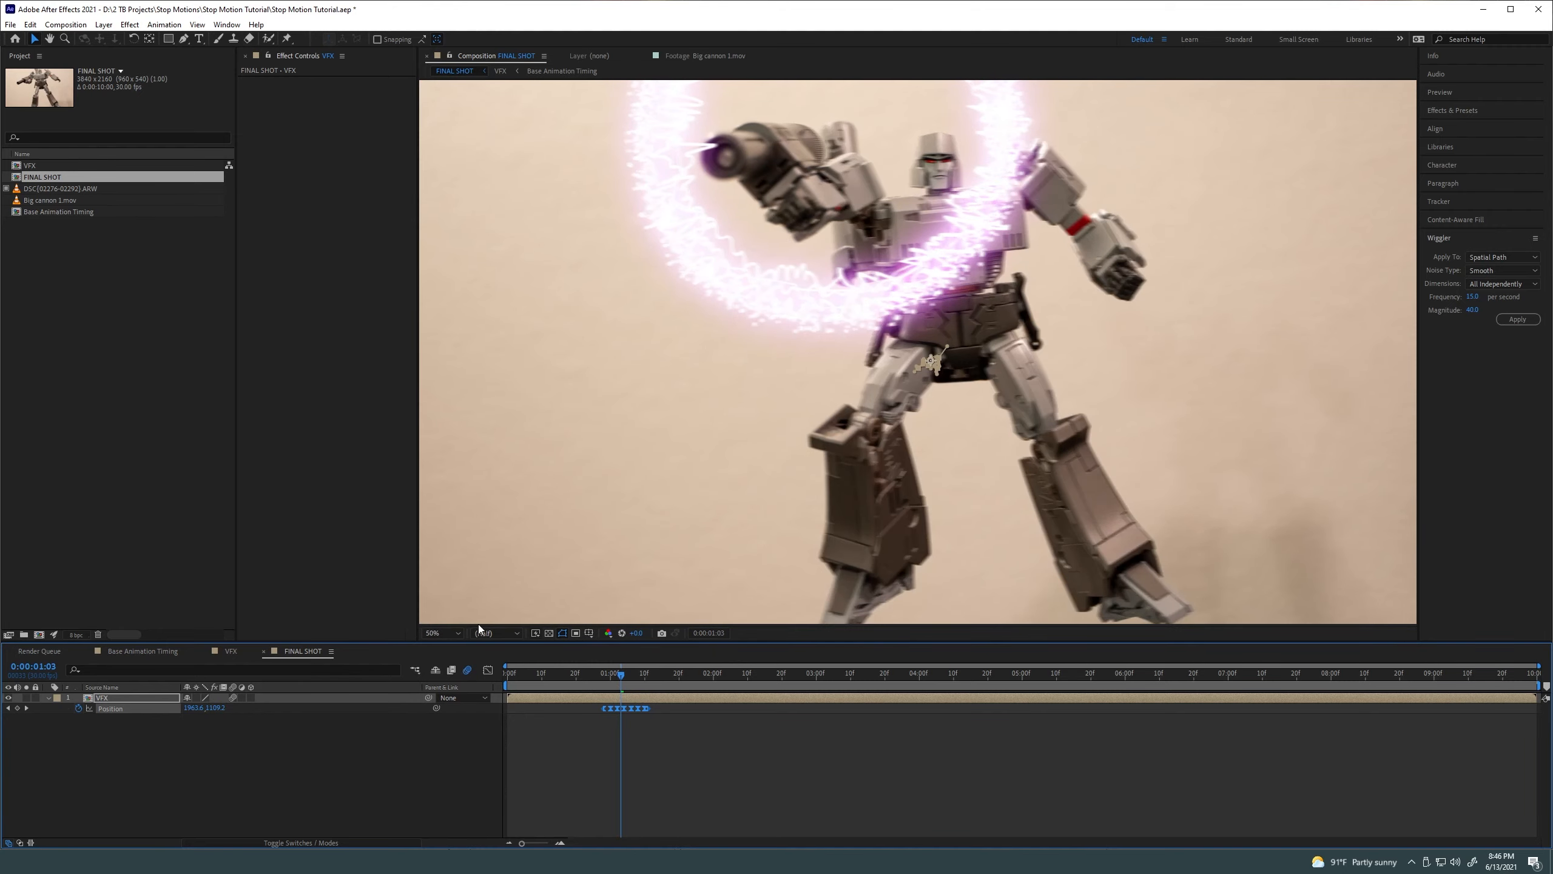
left_click(456, 633)
key("Escape")
key("shift+slash")
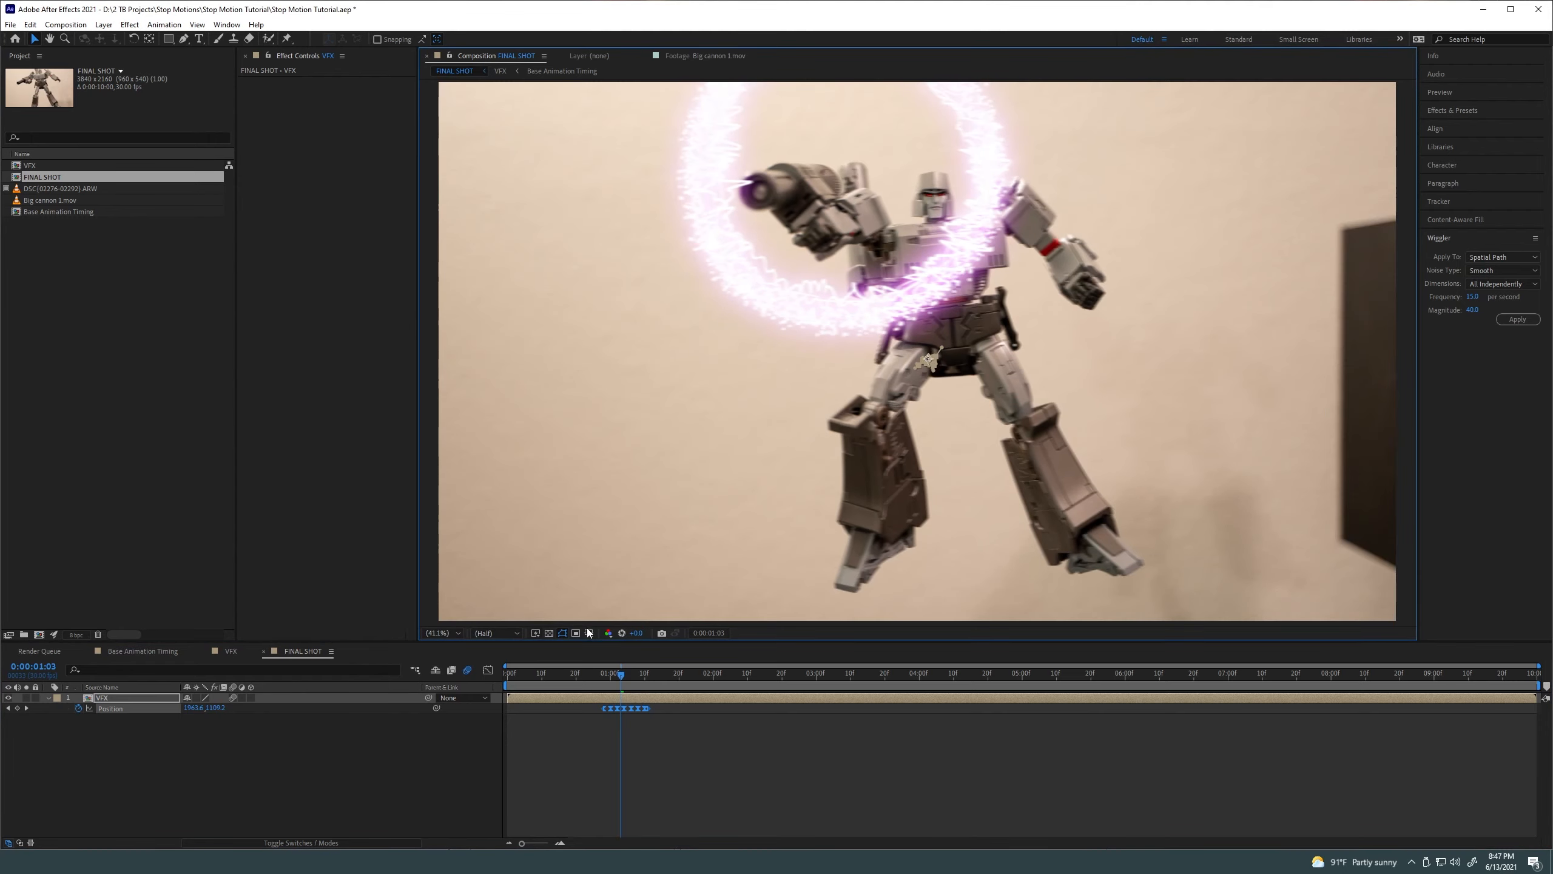
Preview the motion-blurred blast, return to 0:00:00:21, and save the project
left_click_drag(611, 675, 590, 682)
key("space")
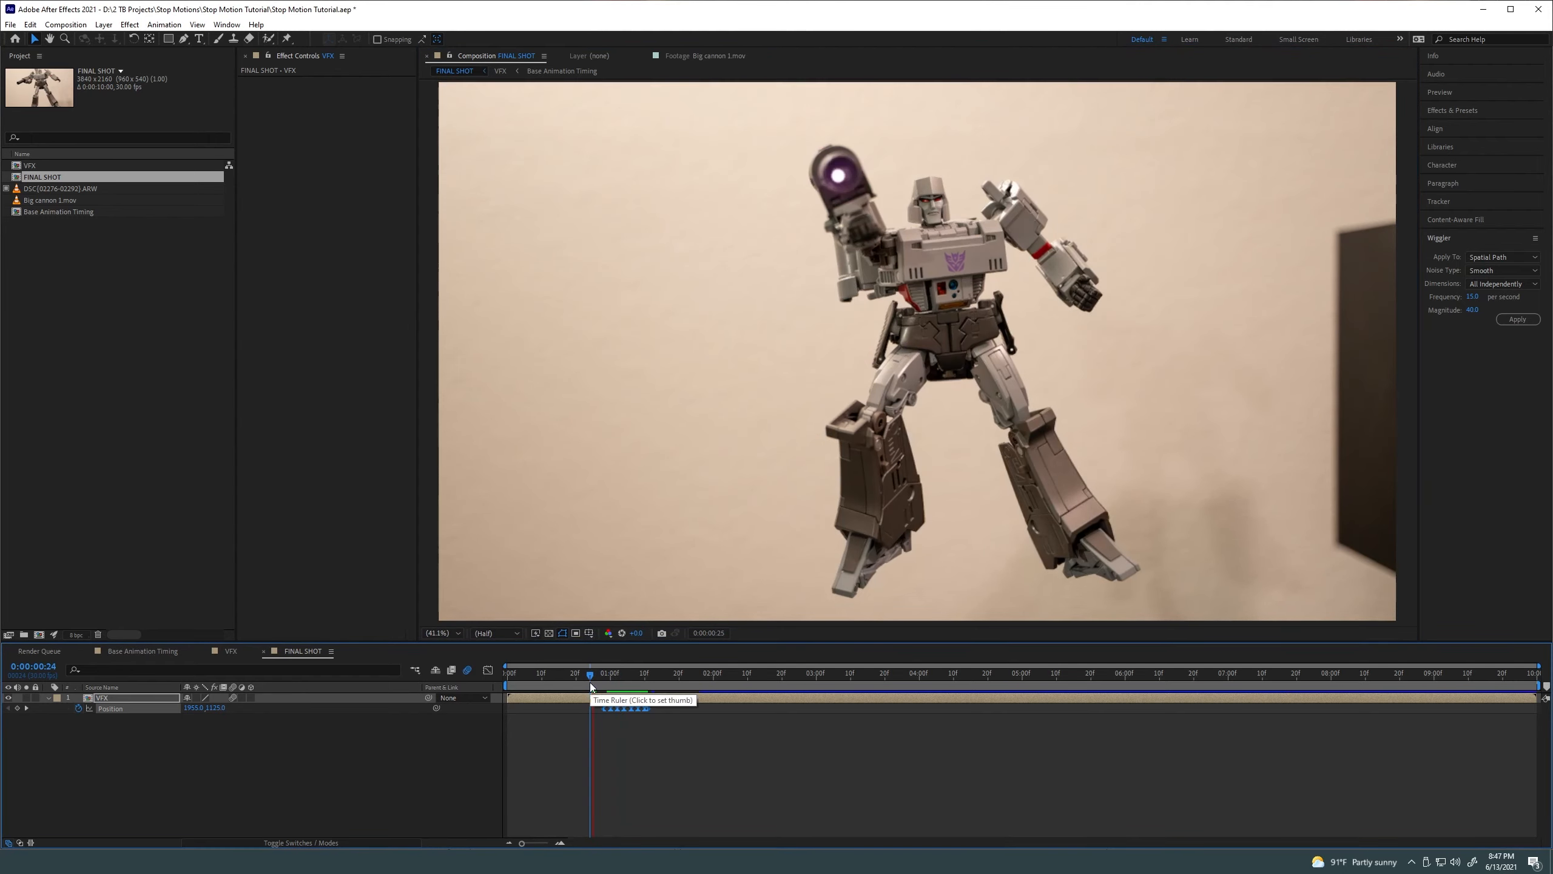
left_click(580, 682)
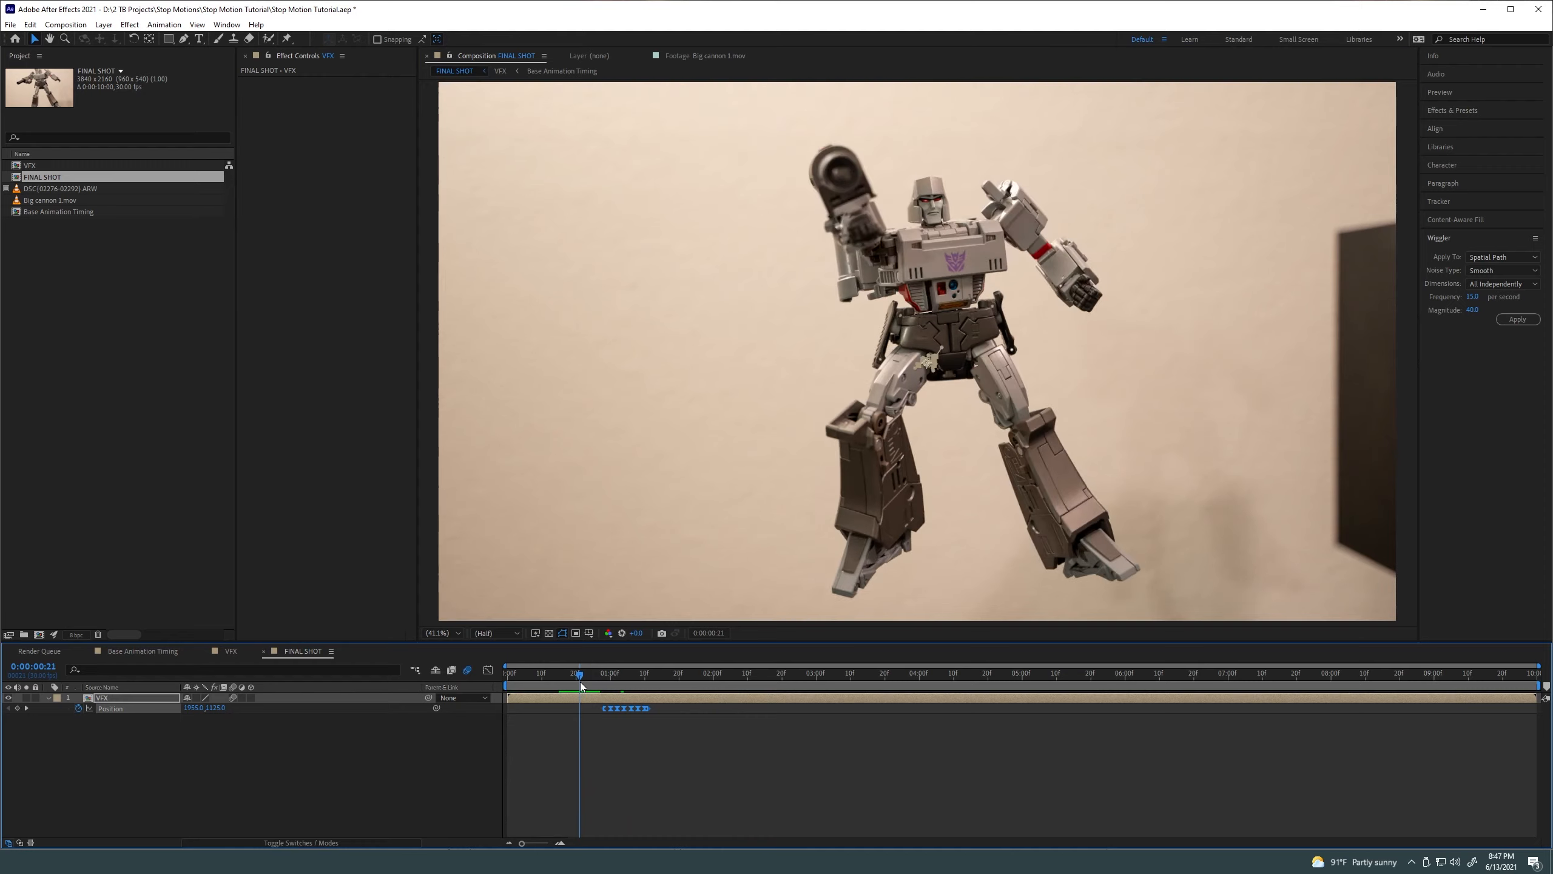
key("comma")
key("comma")
left_click(199, 380)
key("ctrl+s")
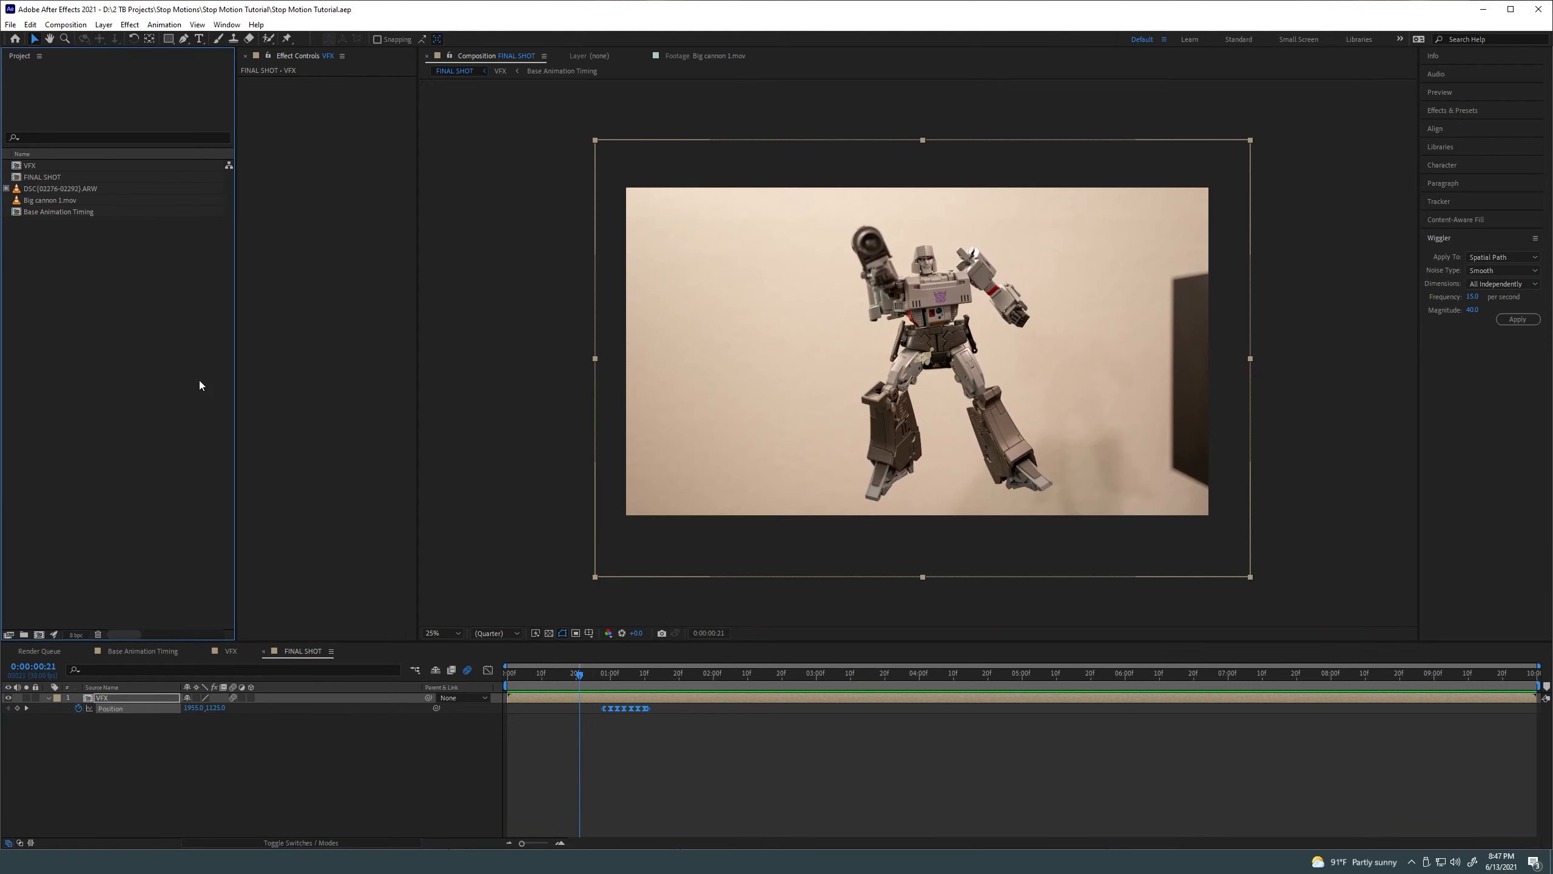
Import the Camera Motion Template.aep project from the Stop Motions folder and expand its contents
double_click(225, 409)
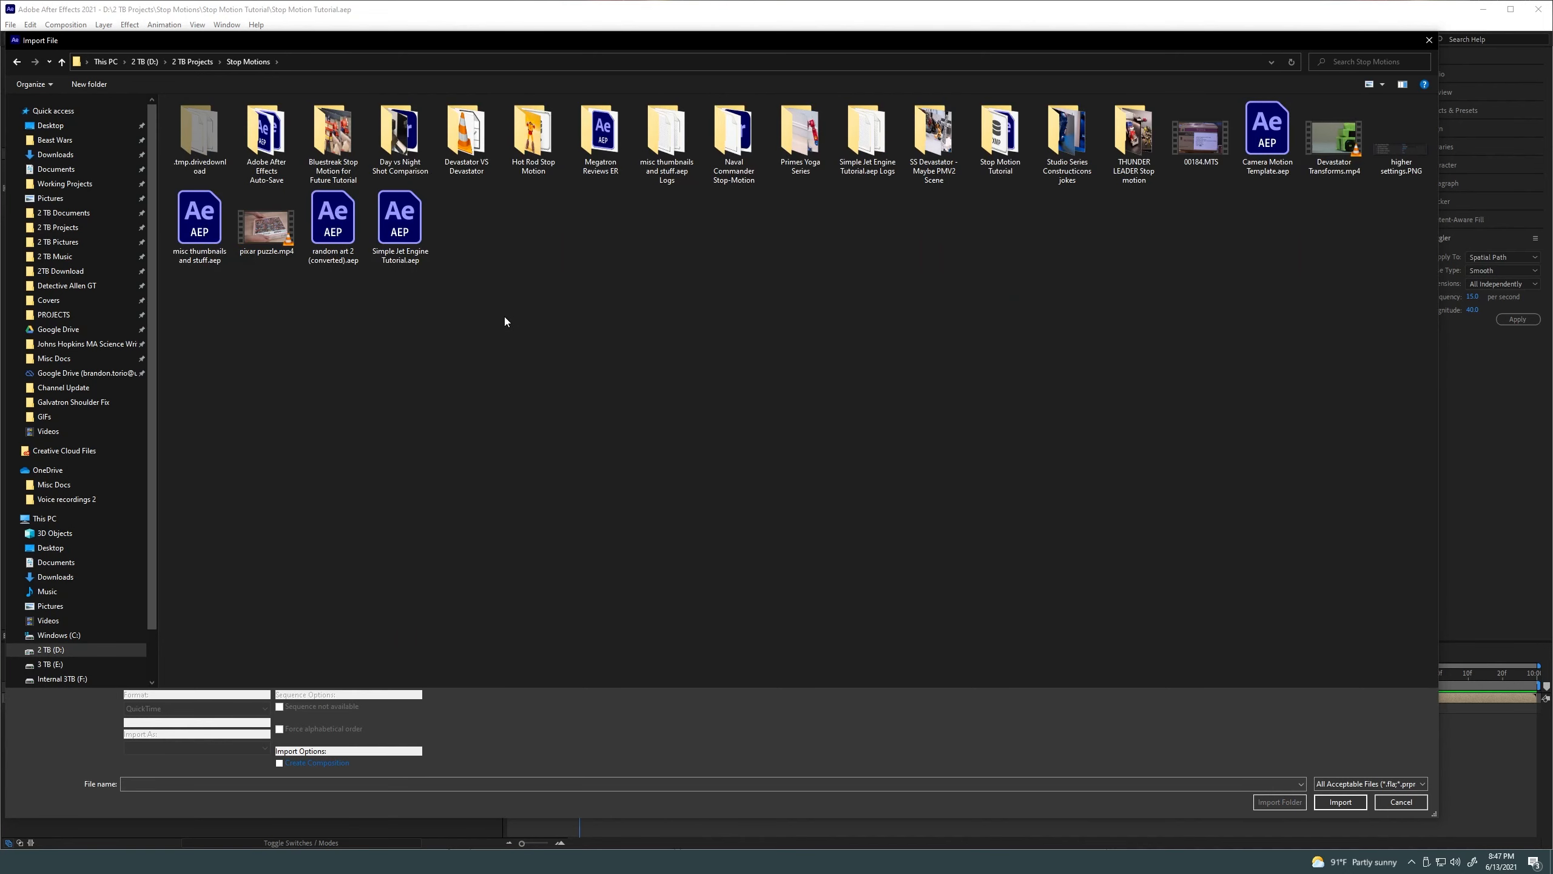
left_click(1262, 147)
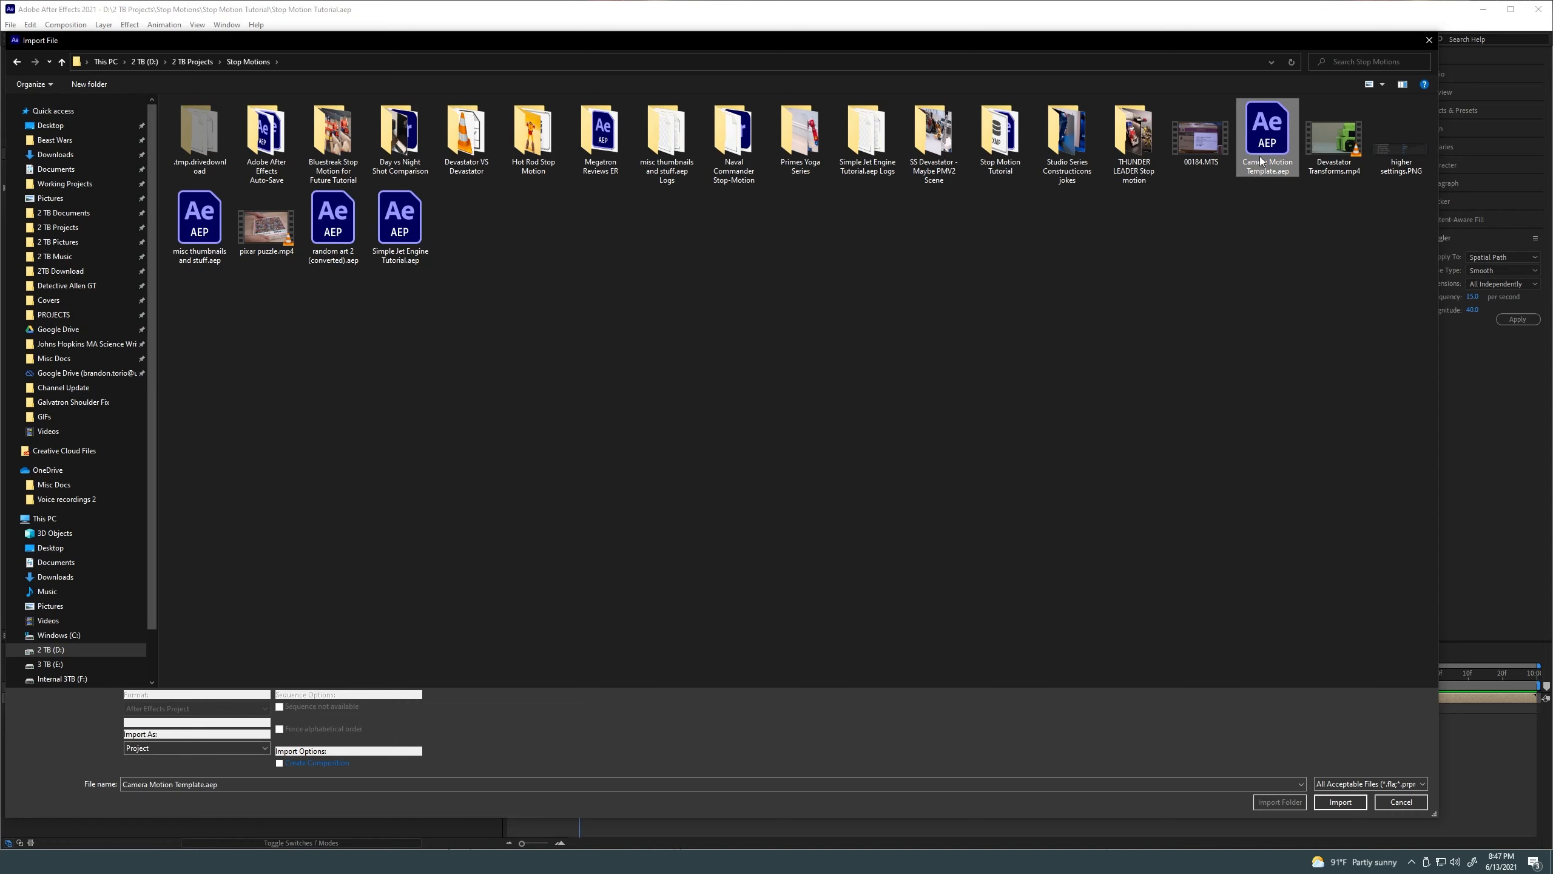
left_click(1358, 804)
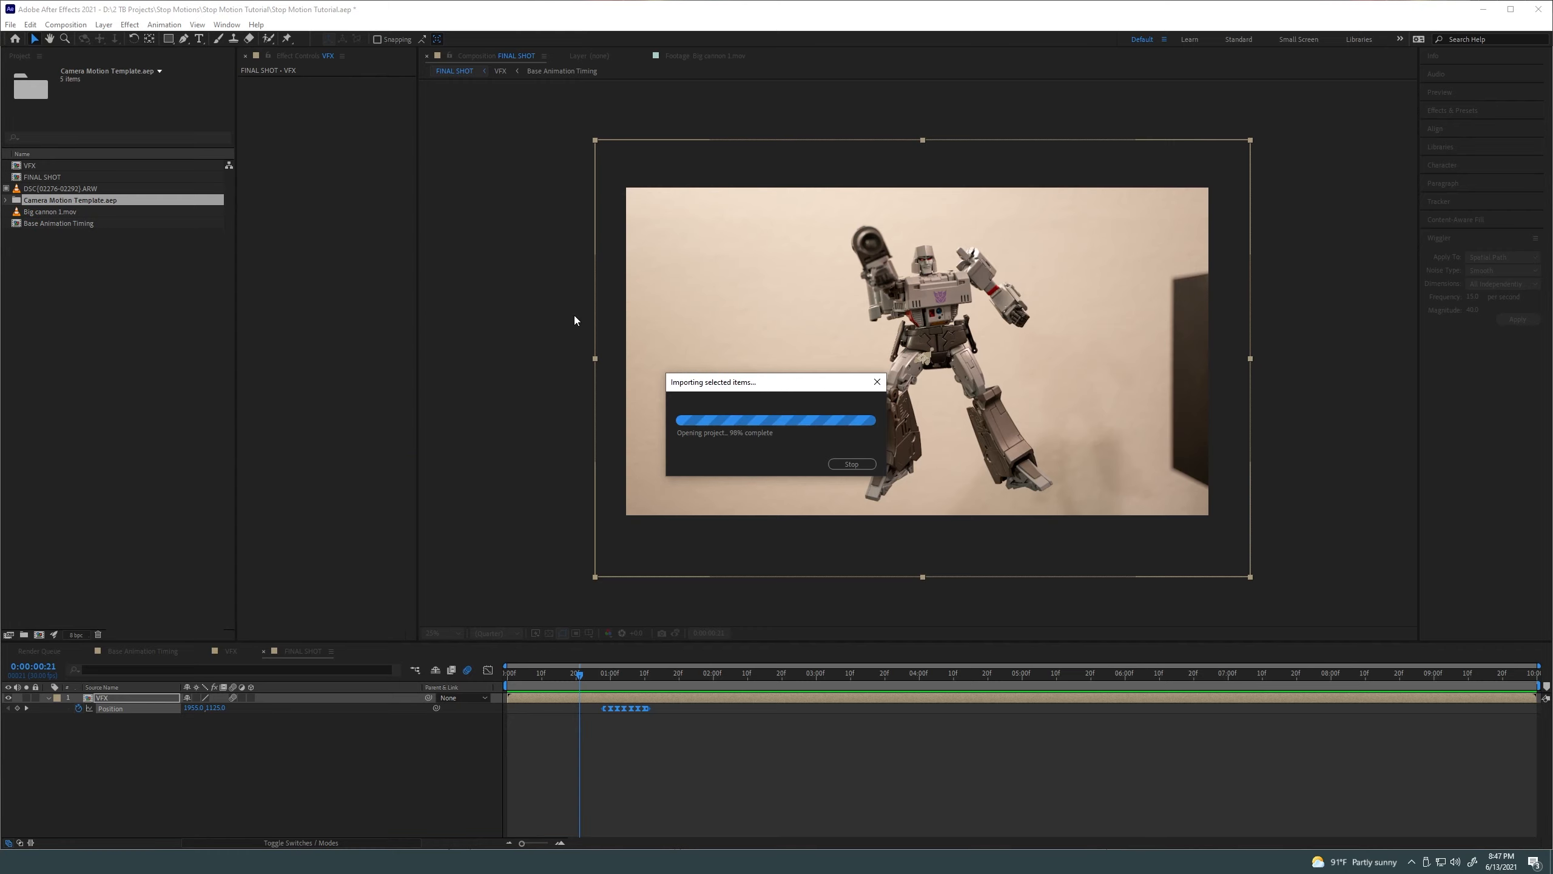
left_click(6, 200)
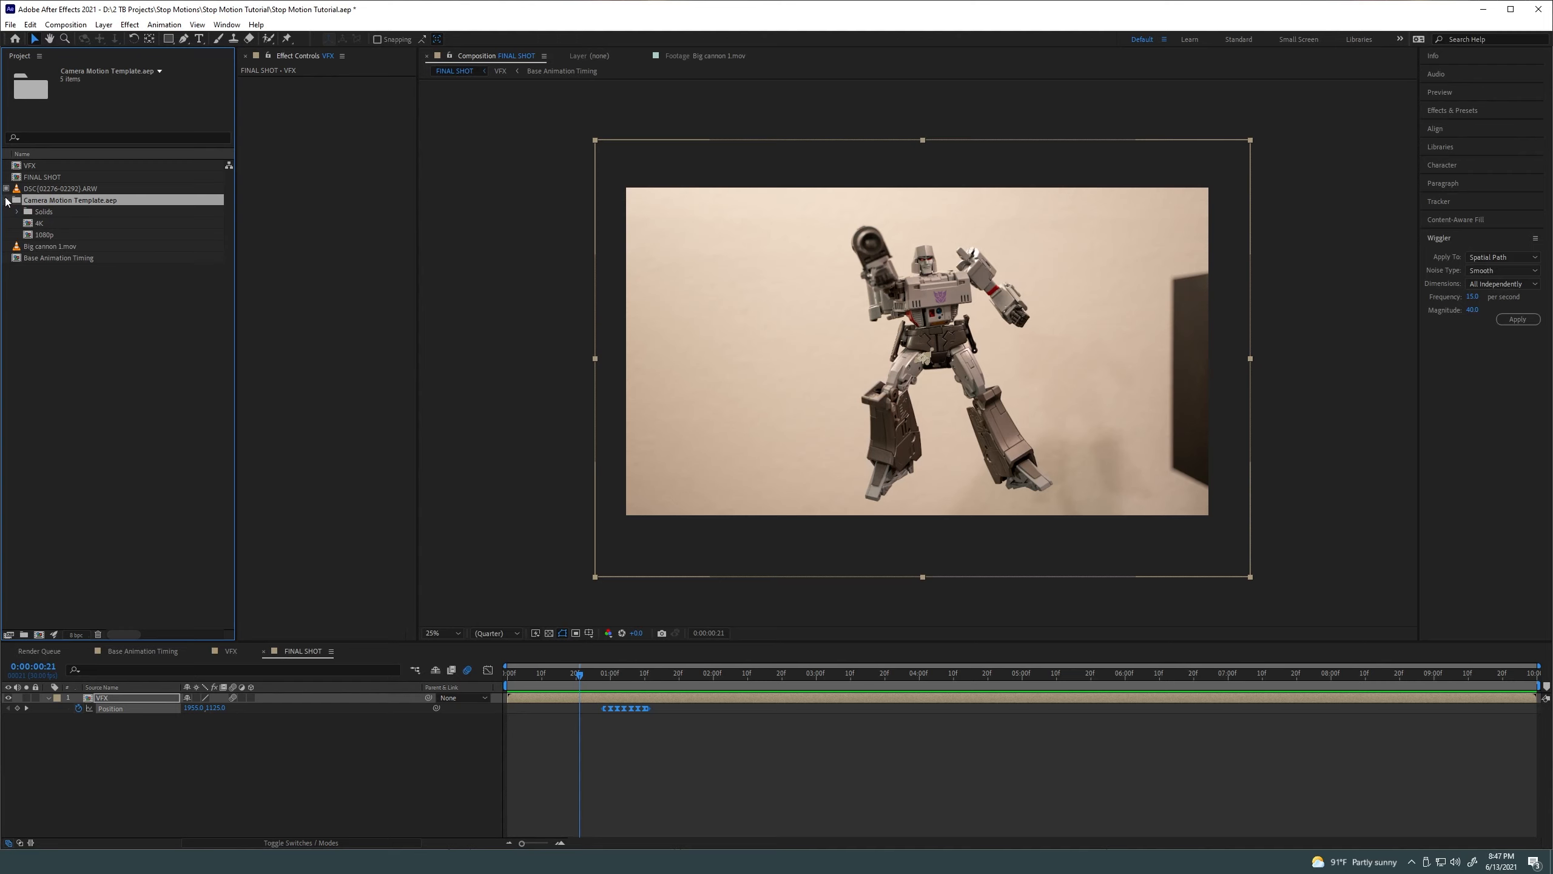
Open the template's 4K composition, select the Camera Motion null, and scrub through its position animation
double_click(37, 223)
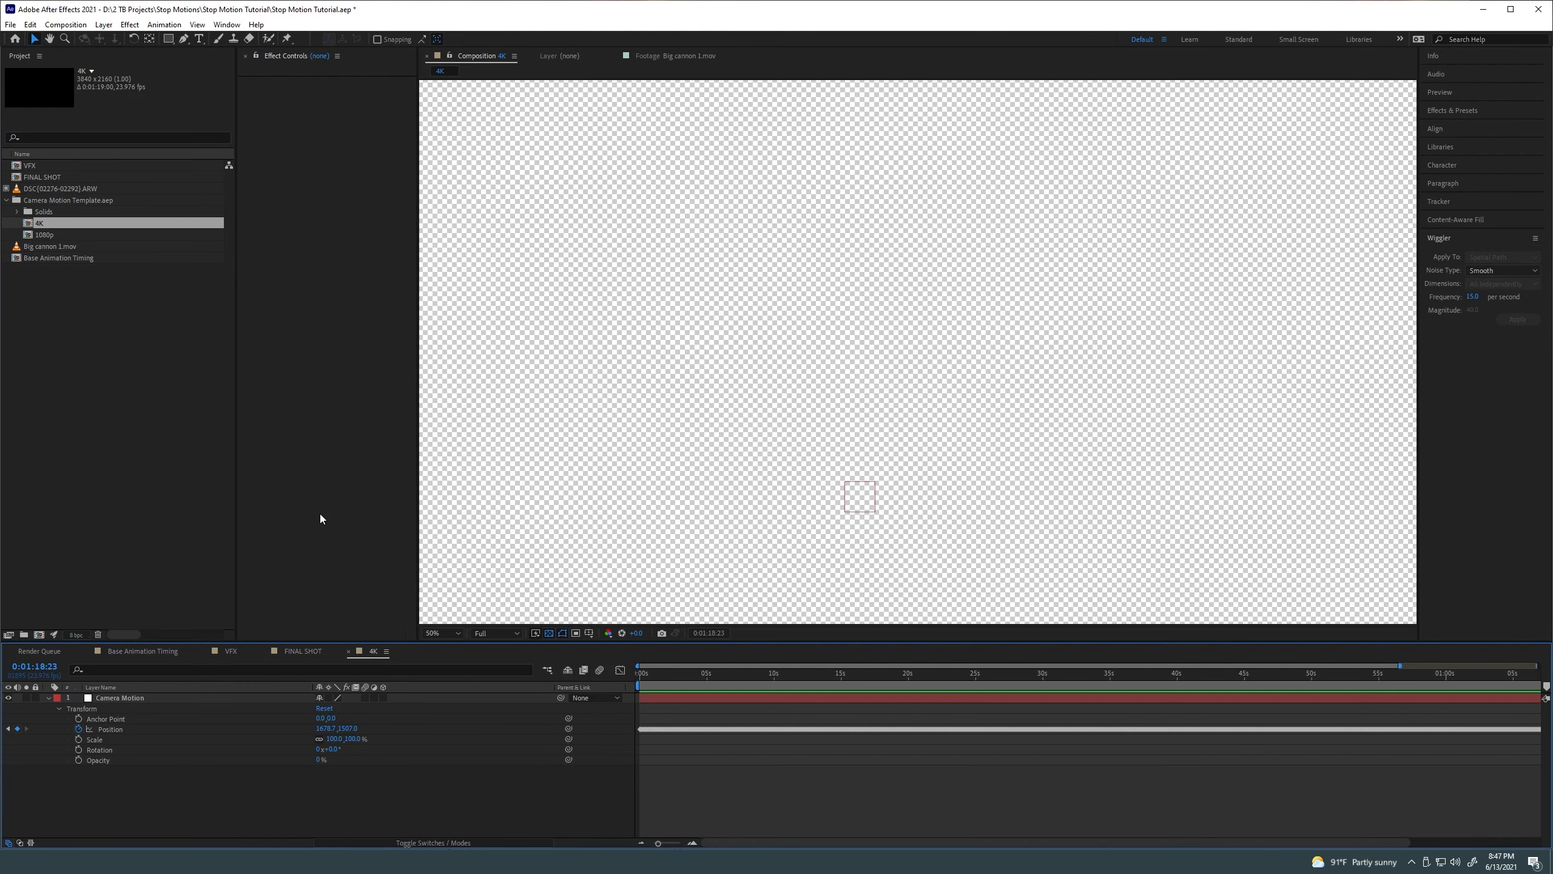
left_click(173, 697)
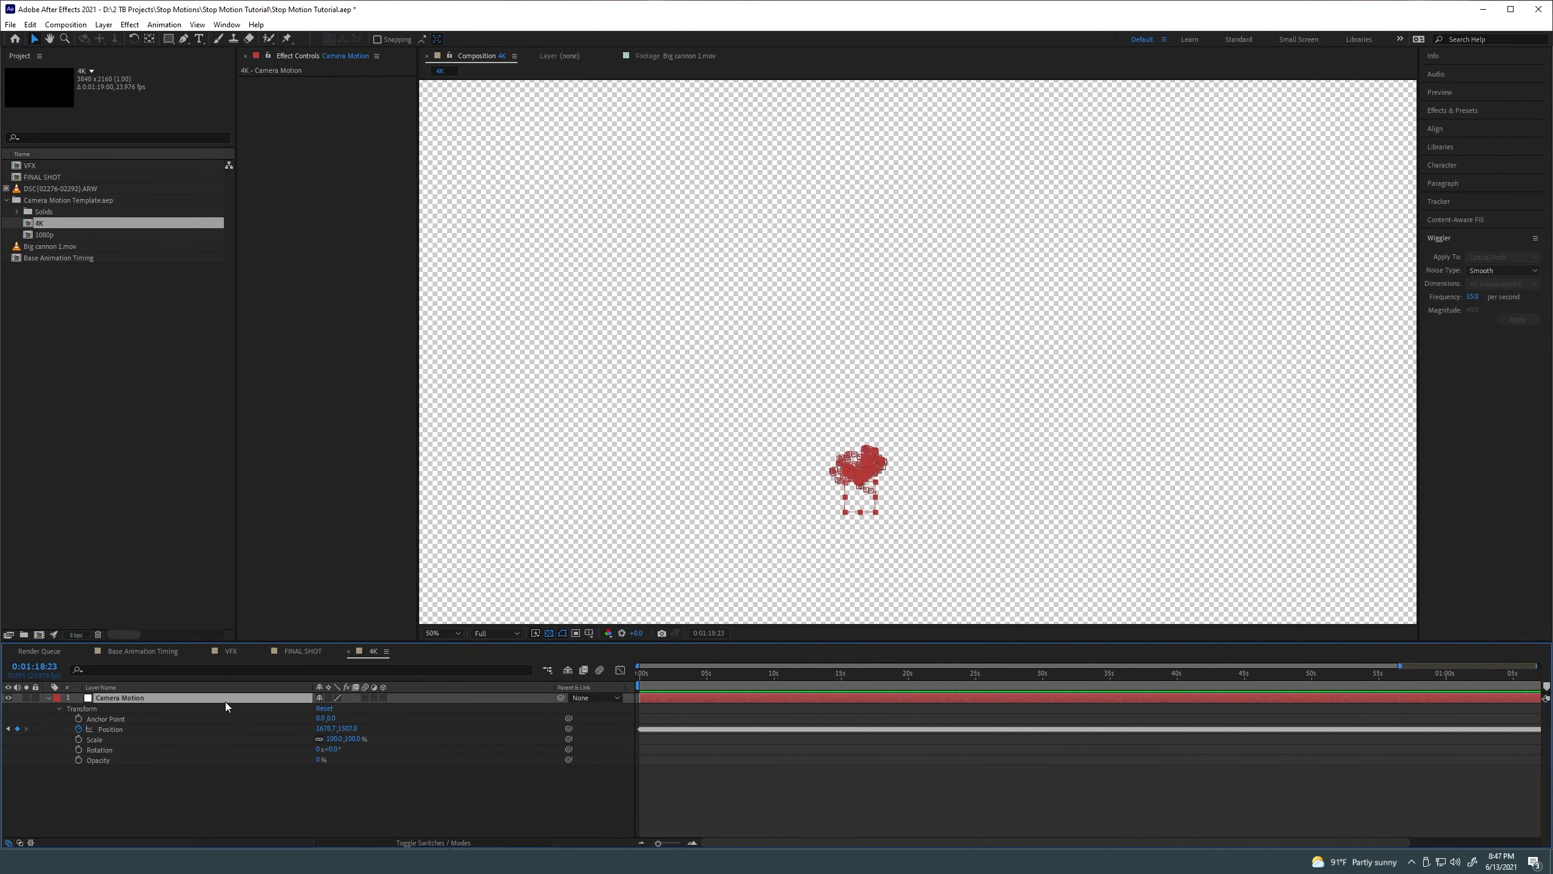
left_click_drag(671, 675, 1052, 667)
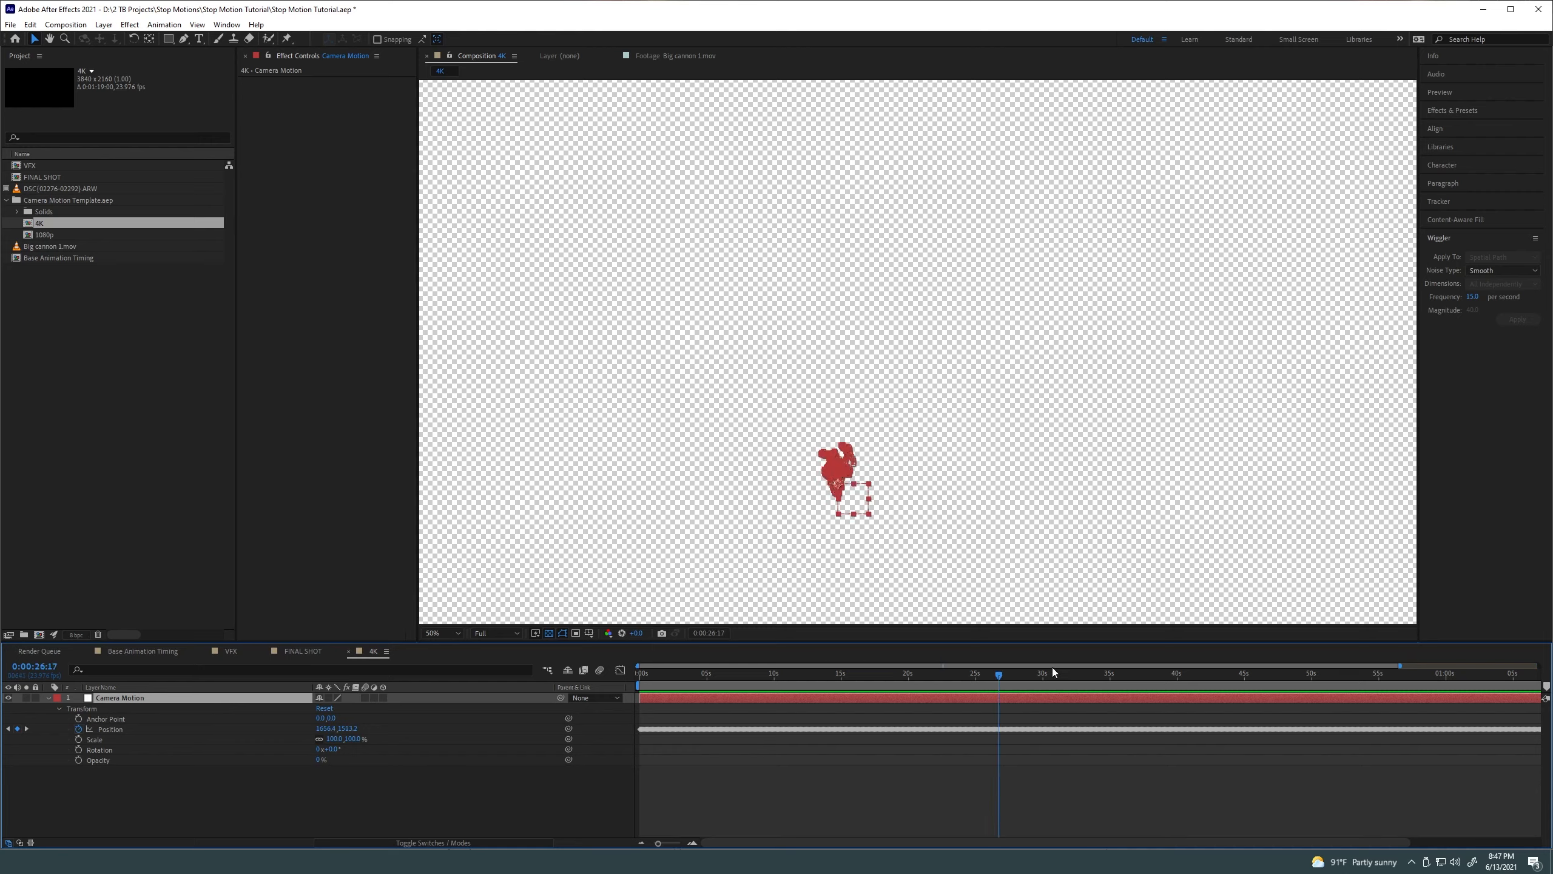
left_click_drag(1217, 675, 772, 710)
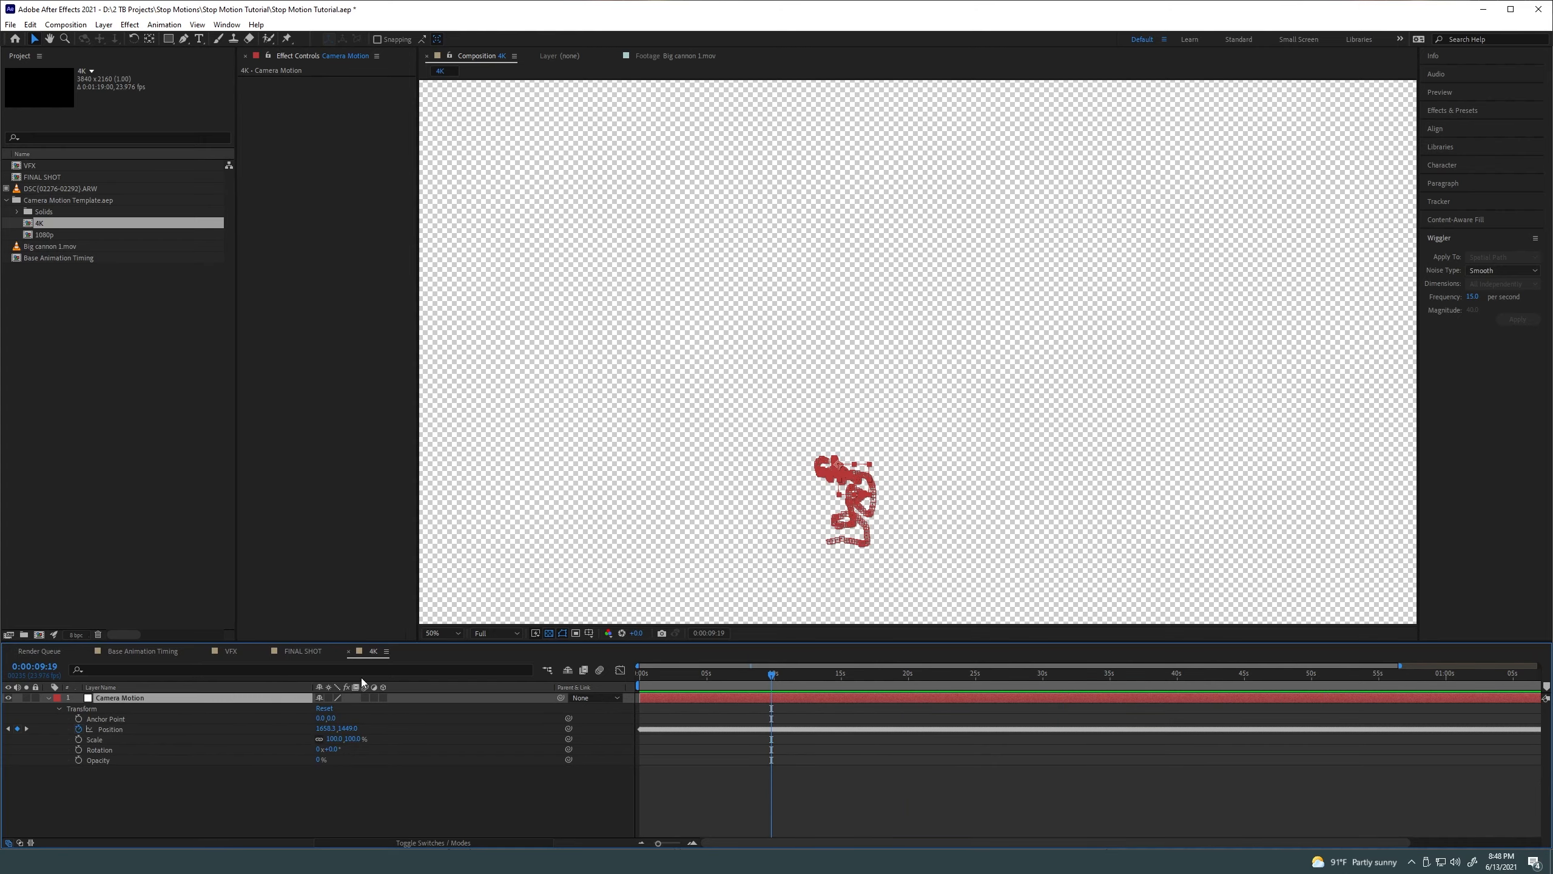
Copy the Camera Motion null from the 4K composition into FINAL SHOT above VFX, and show layer names and modes
left_click(304, 648)
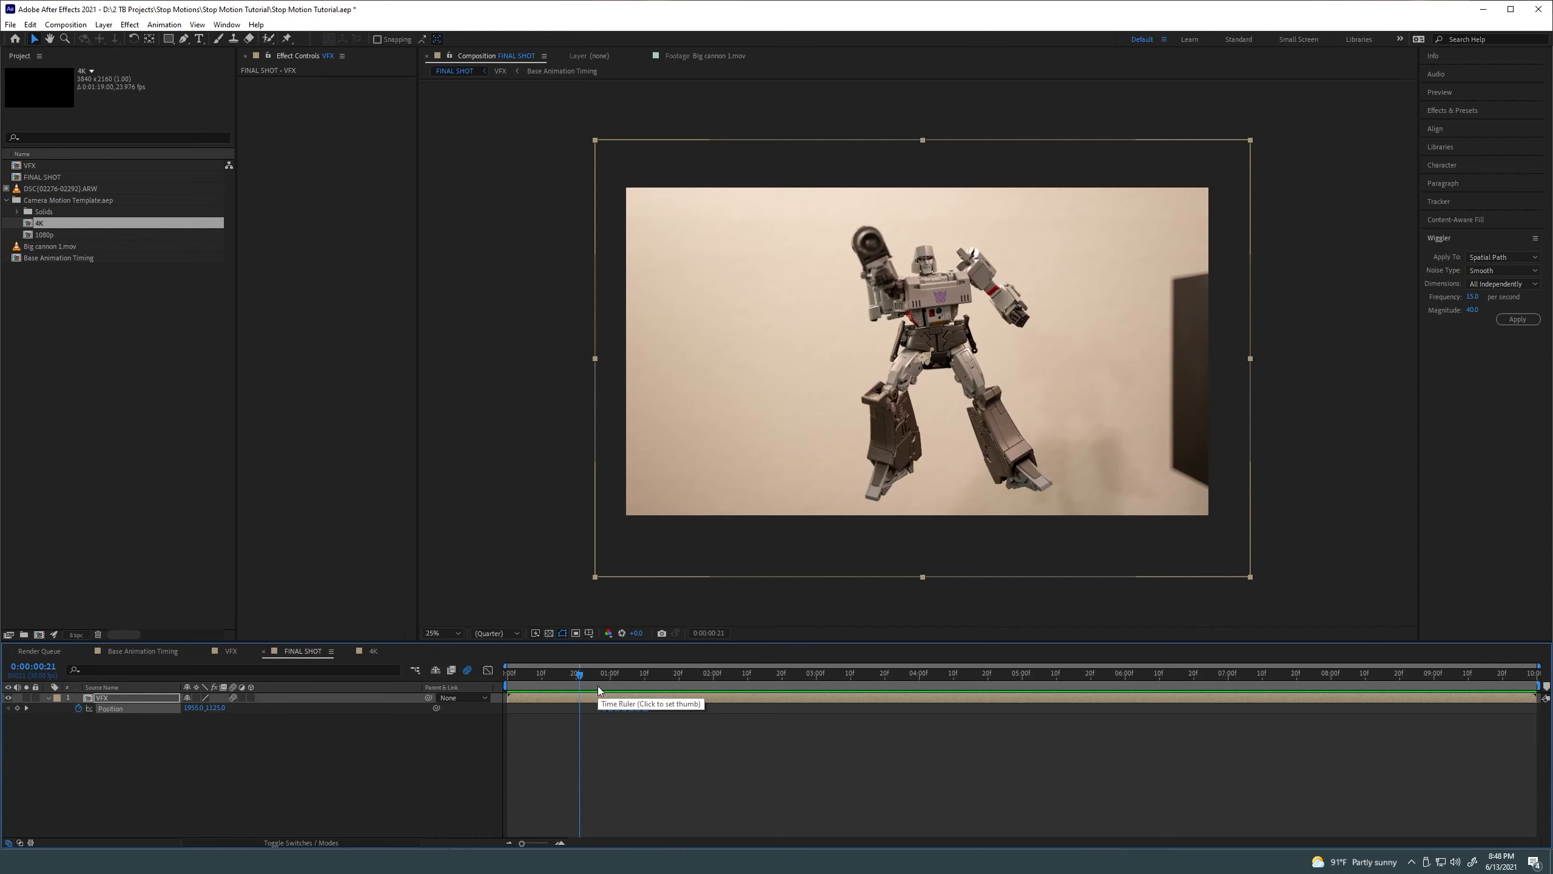
left_click(374, 651)
left_click(350, 651)
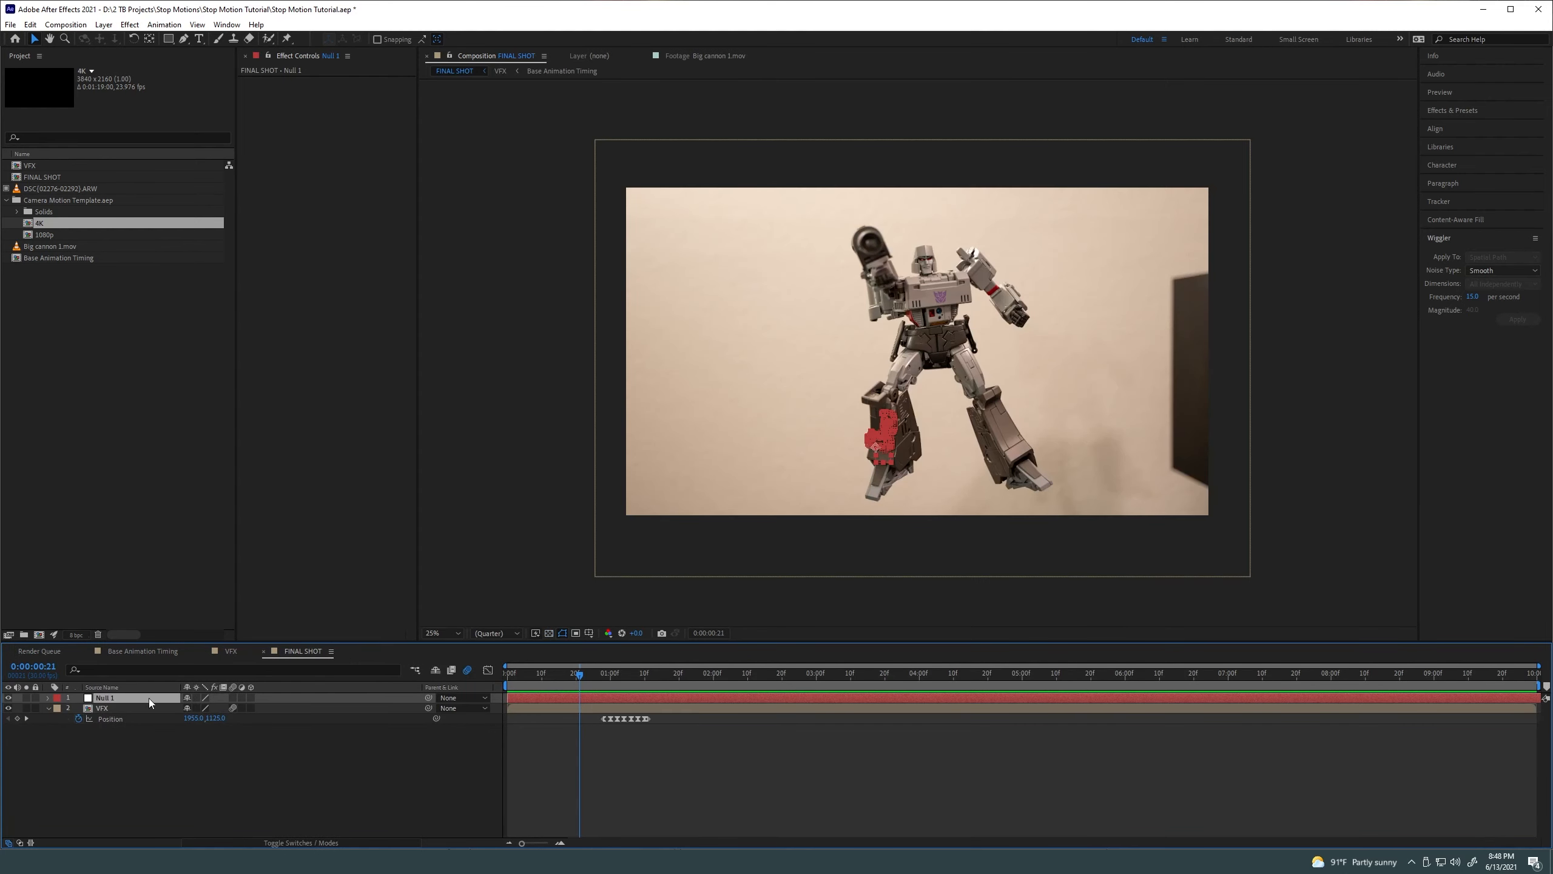
left_click(341, 842)
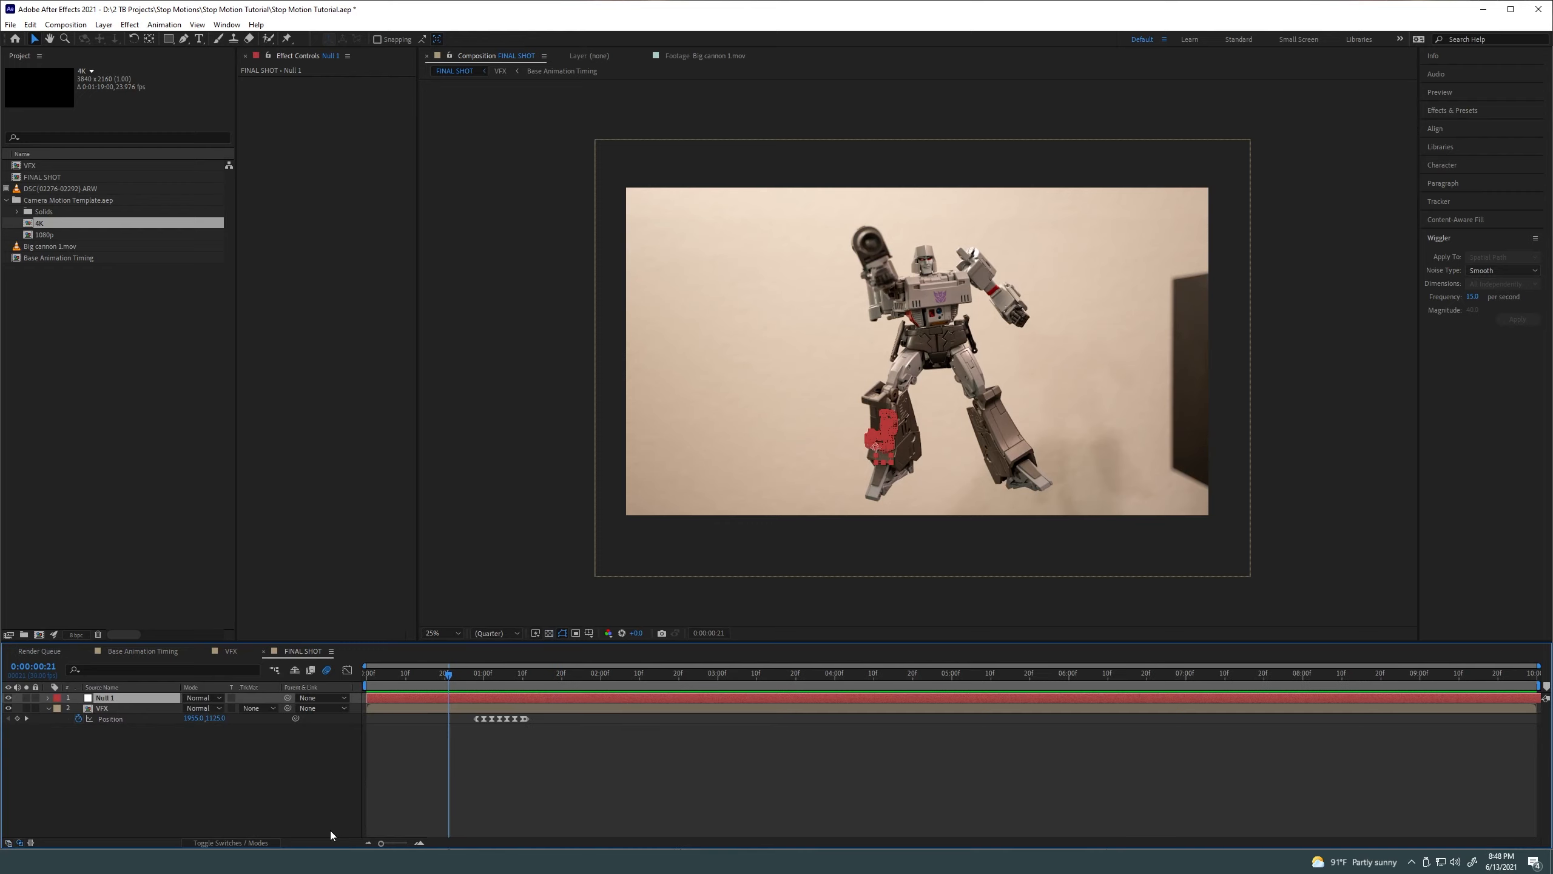
left_click(128, 688)
left_click(415, 679)
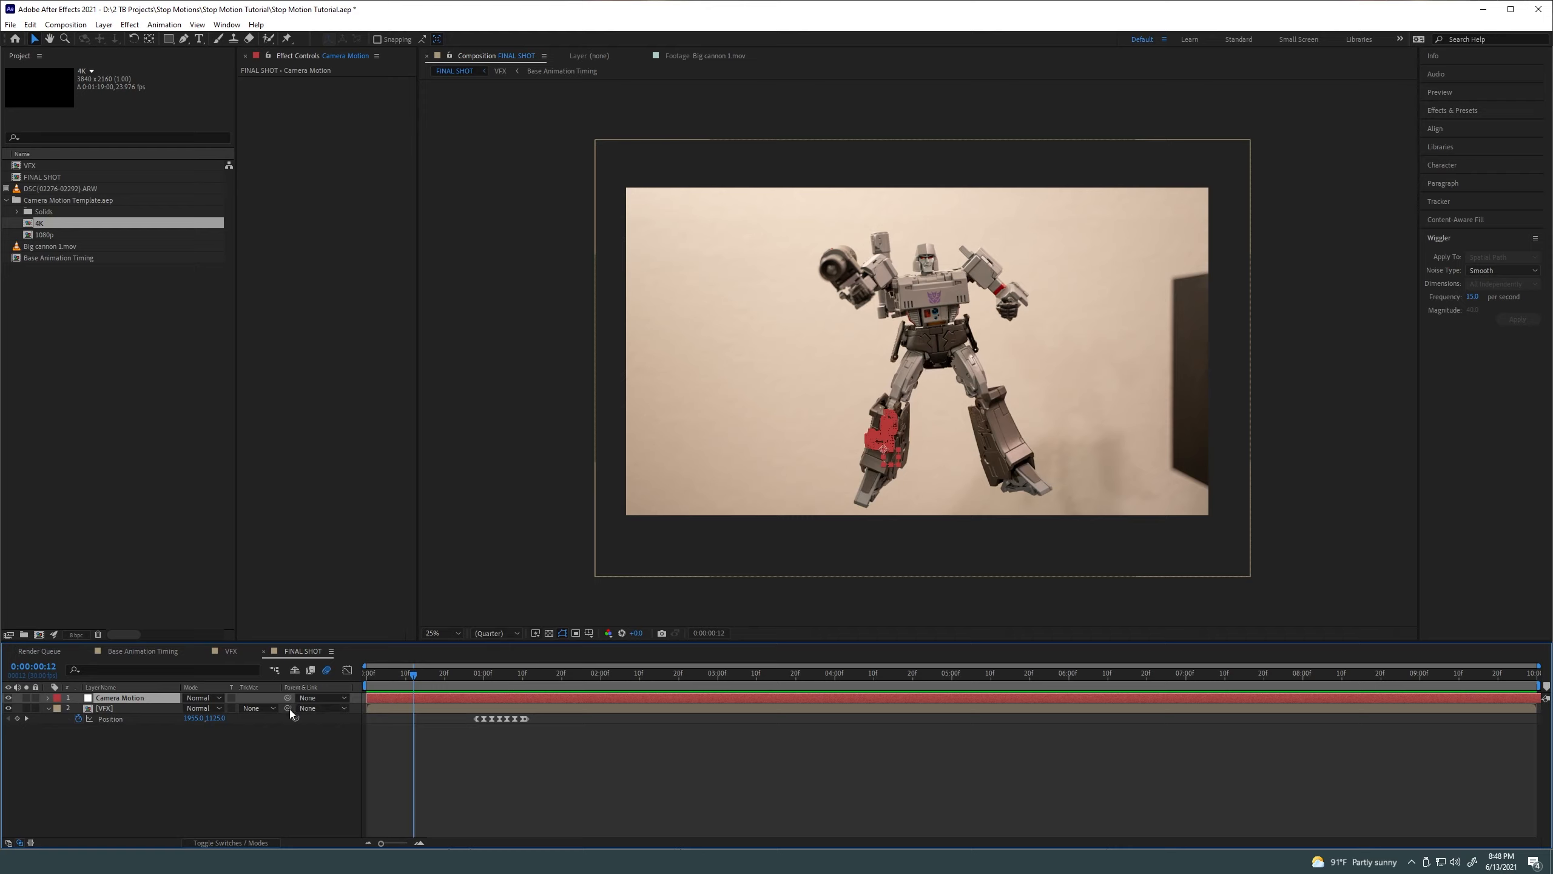
Parent the VFX layer to the Camera Motion null, and play back the shot from the start
left_click_drag(288, 708, 127, 698)
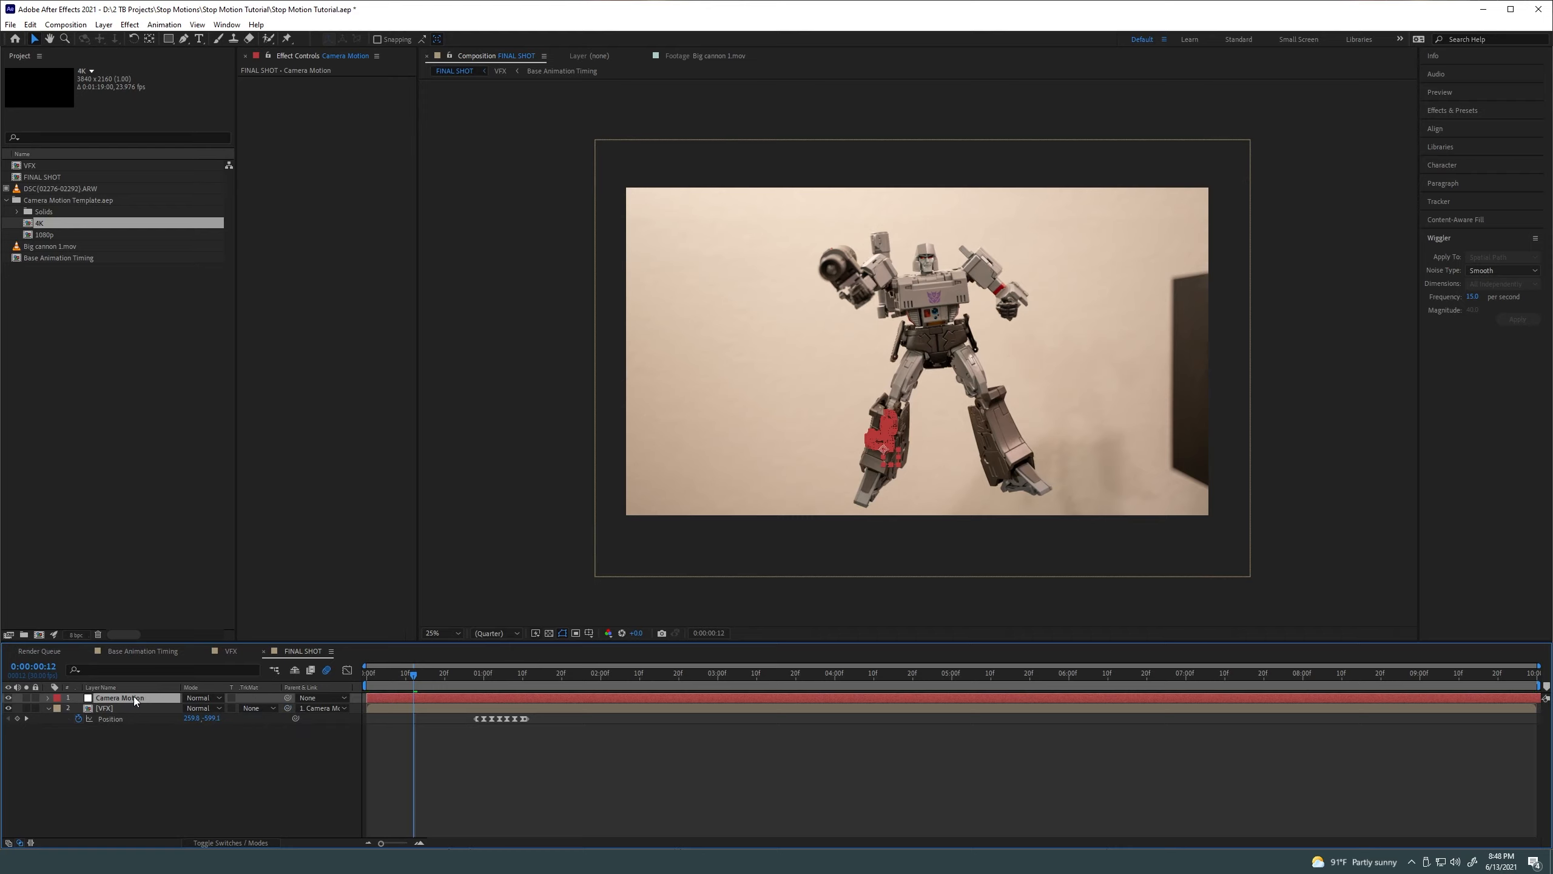
left_click(502, 759)
key("space")
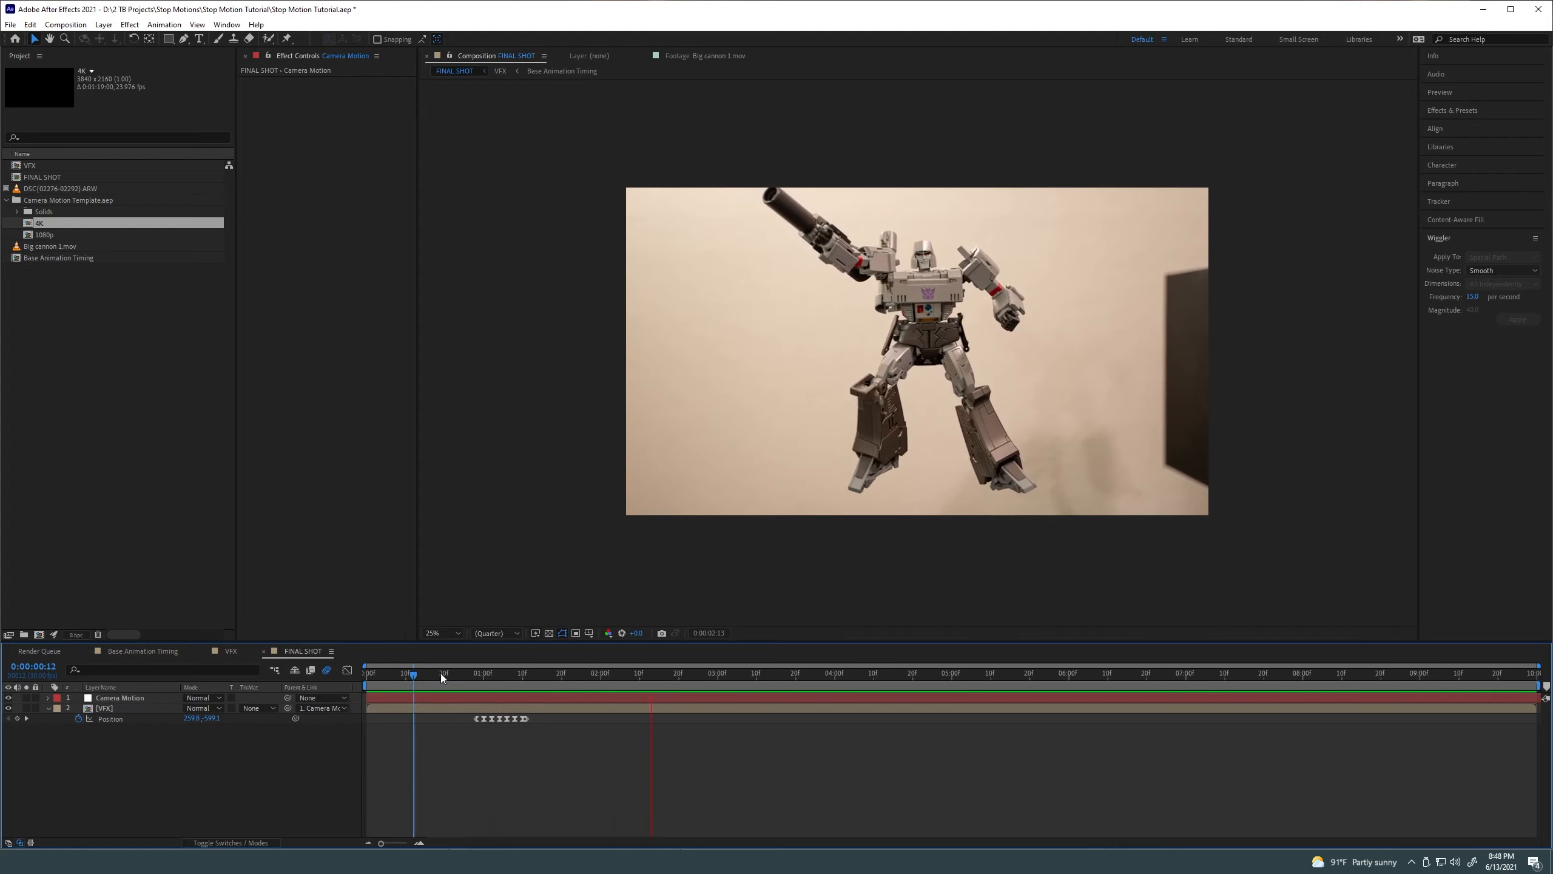
left_click_drag(440, 672, 339, 682)
key("space")
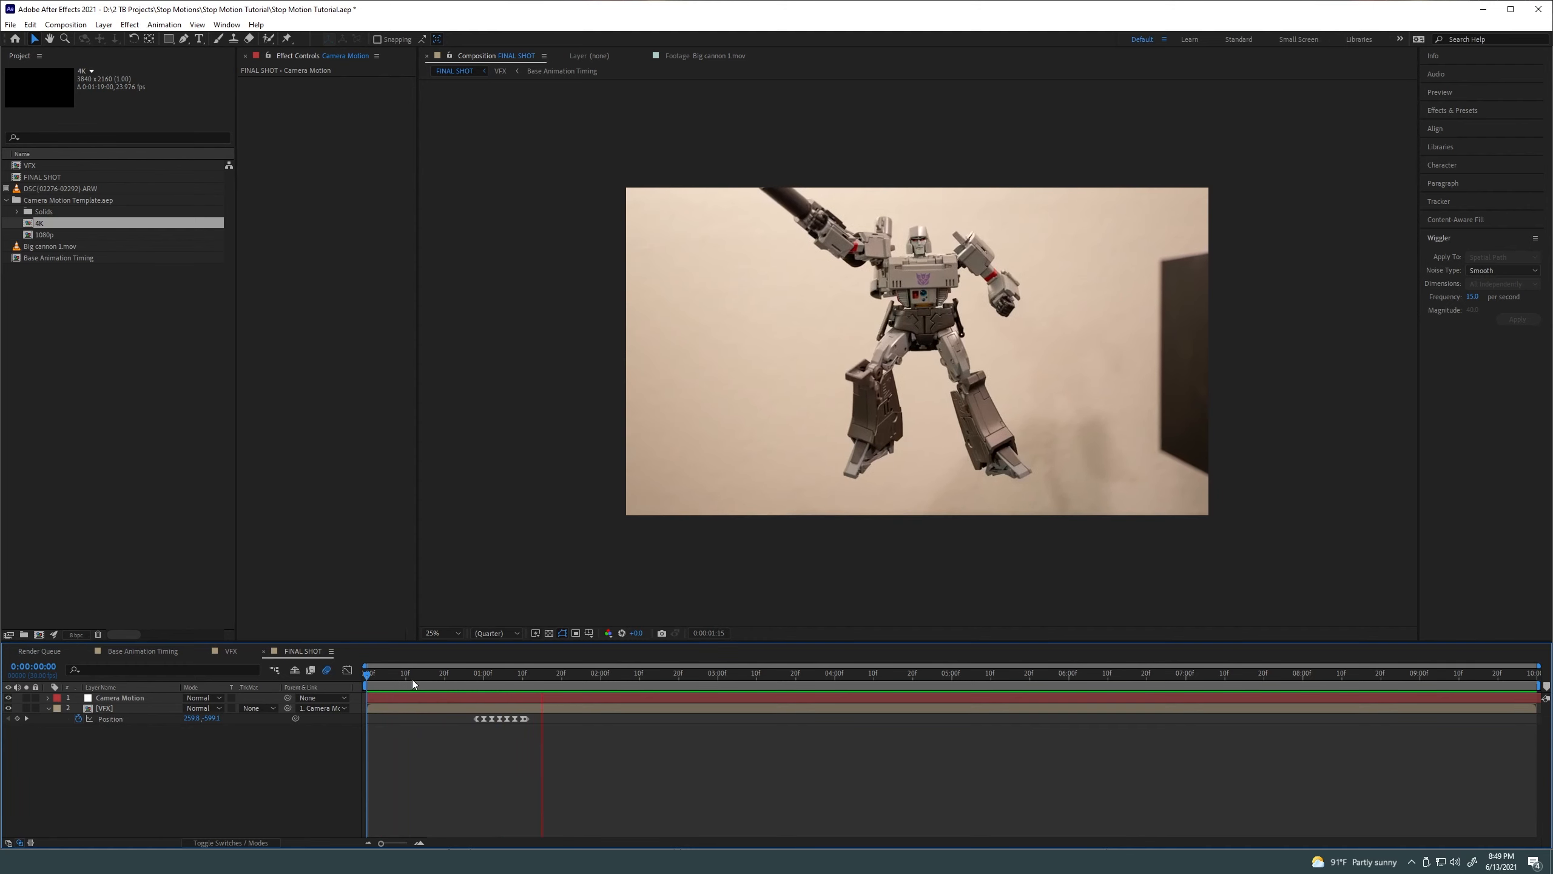
Replay the blast from 0:00:00:22 and examine the framing at the VFX layer's last Position keyframe, 0:00:01:11
left_click(500, 675)
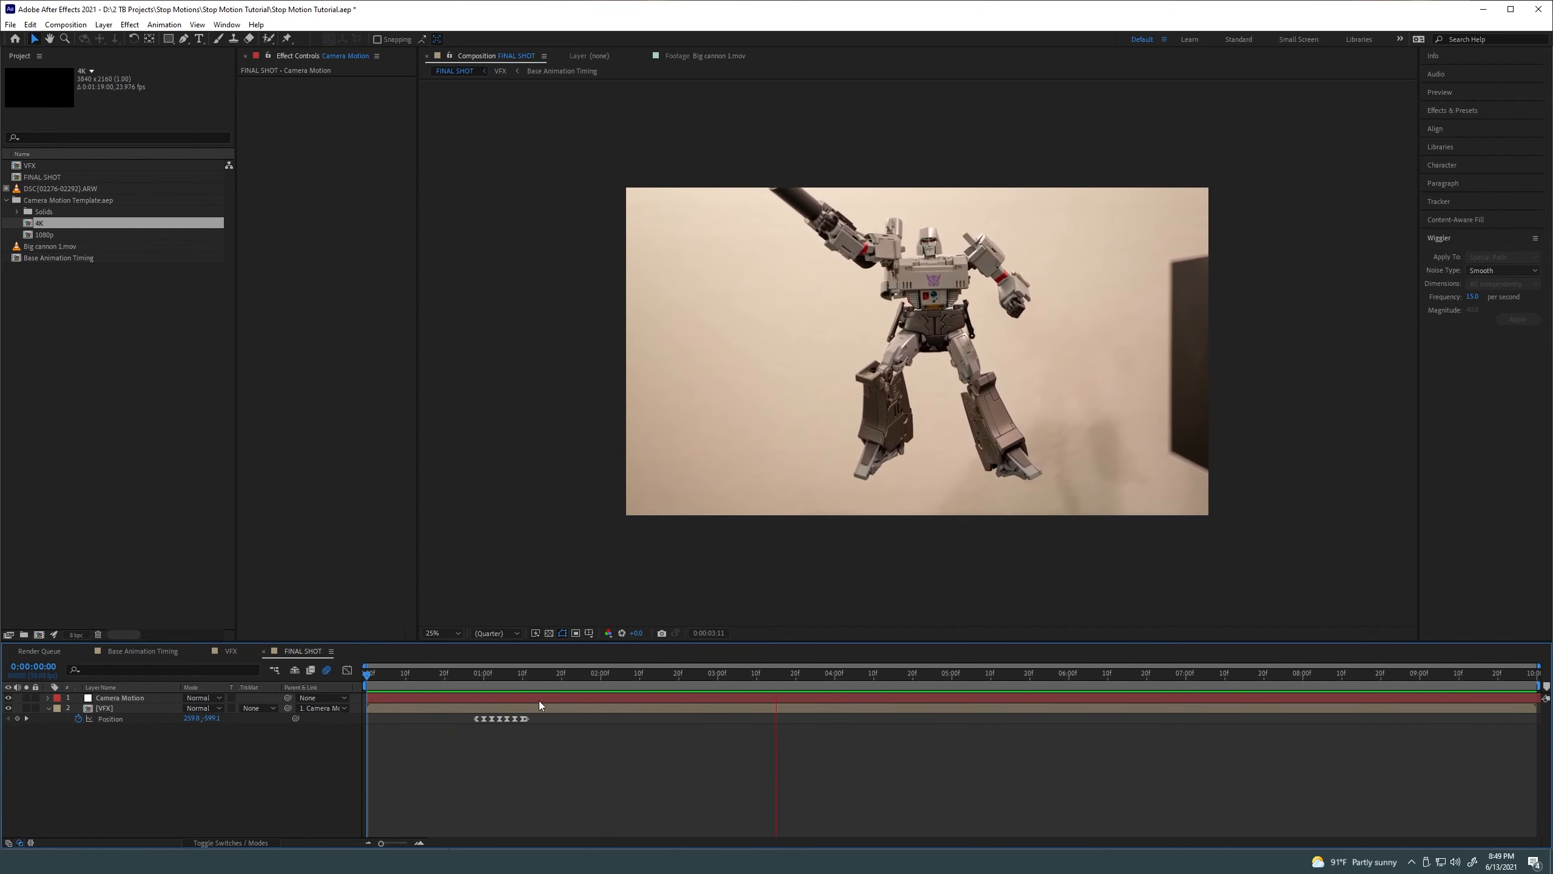
left_click(453, 677)
key("space")
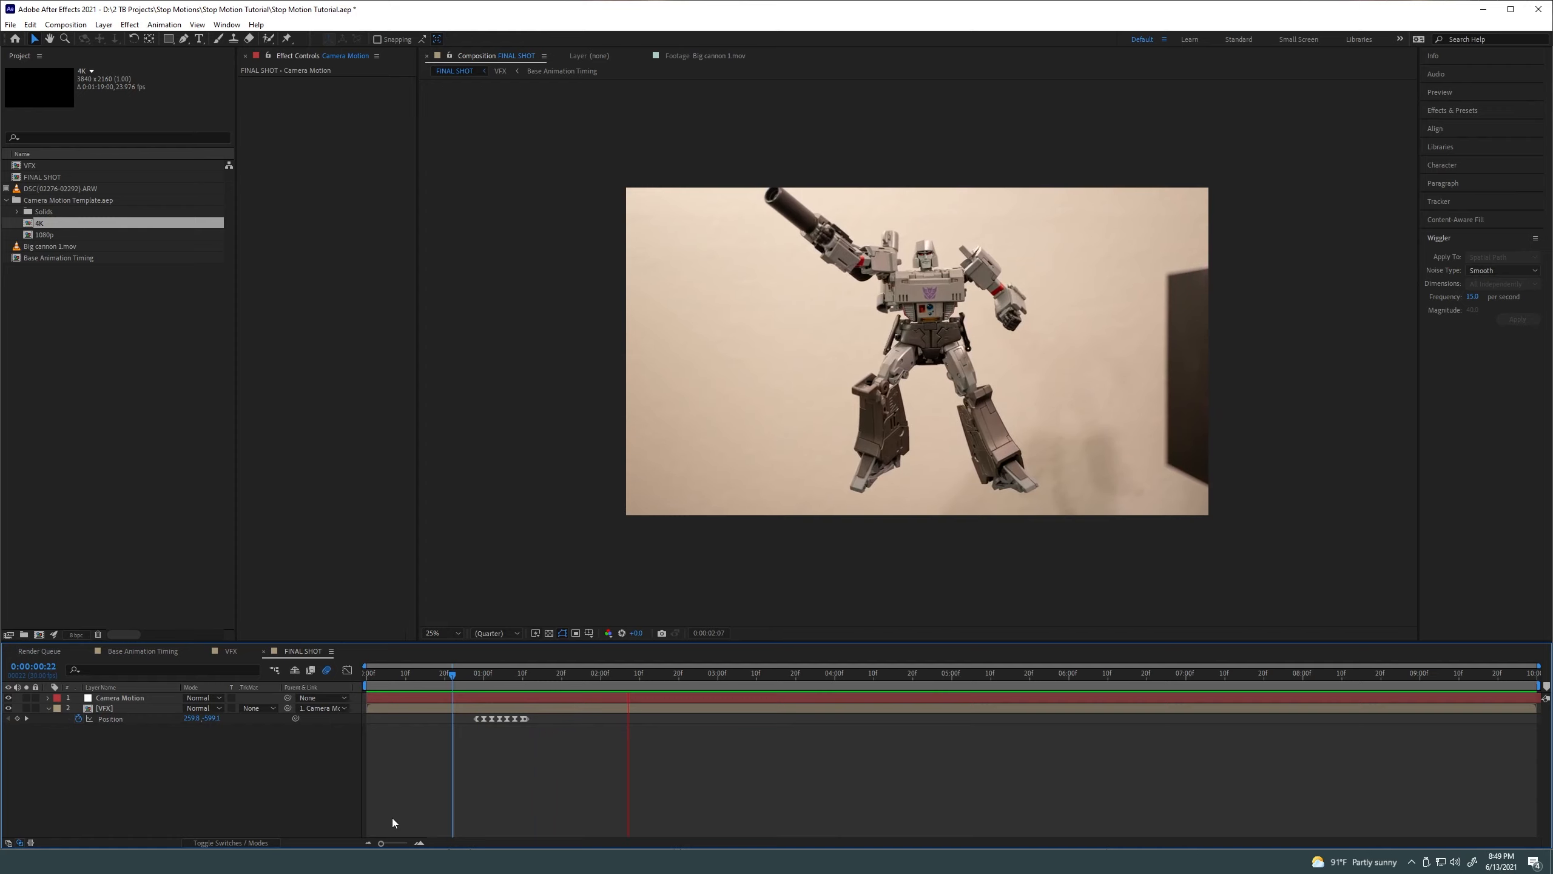
key("space")
key("semicolon")
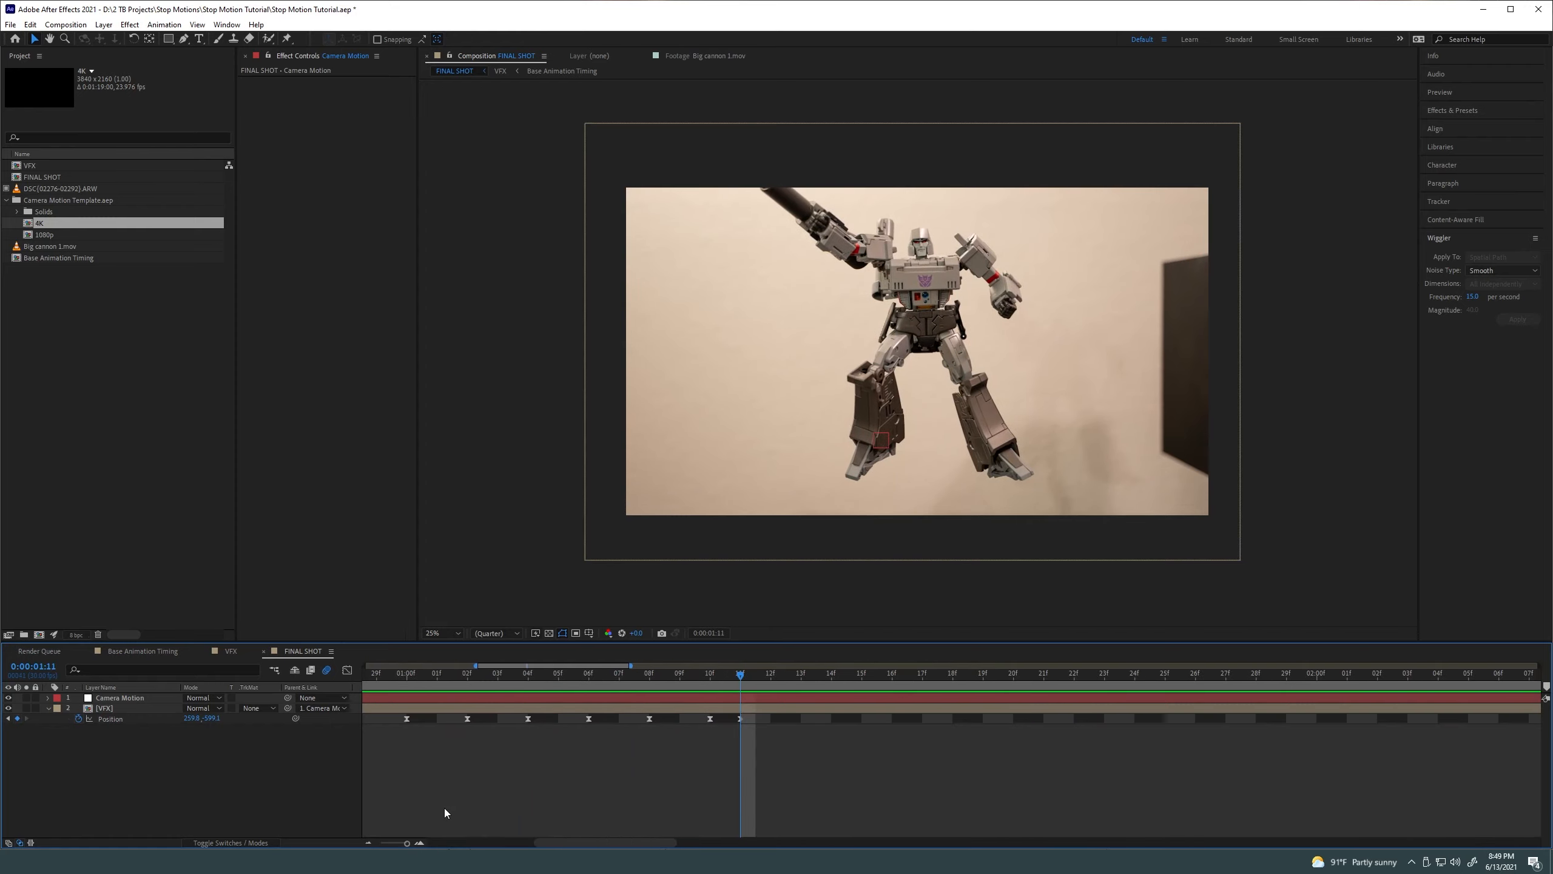
Try moving VFX's last four Position keyframes later one by one to spread out the end of the blast shake
scroll(514, 795, "left", 2)
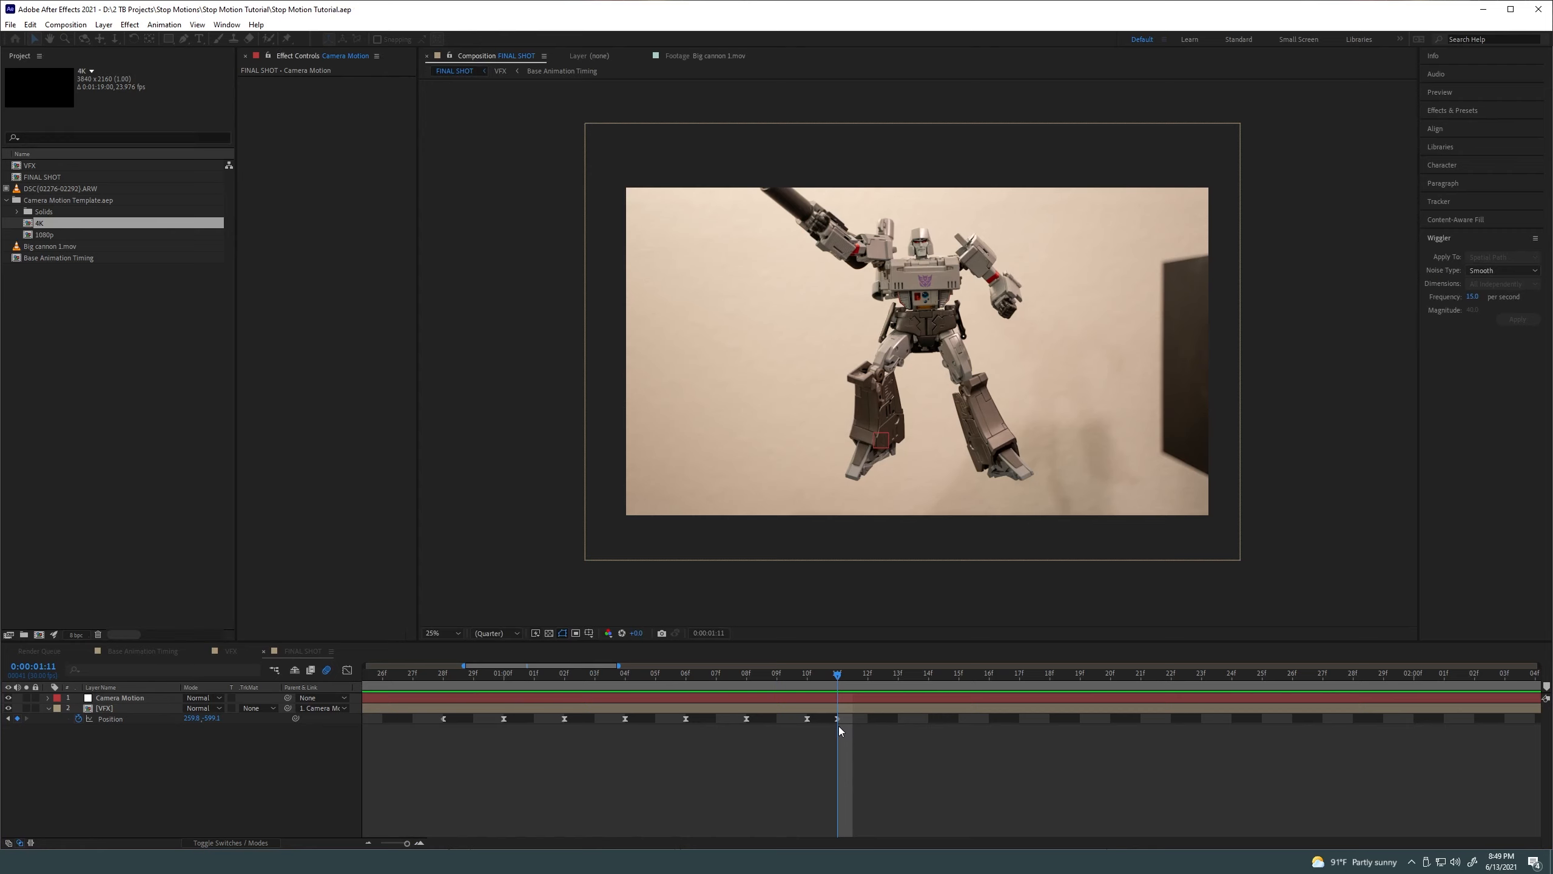
left_click_drag(839, 719, 1020, 722)
left_click_drag(808, 721, 927, 722)
left_click_drag(747, 719, 837, 719)
left_click_drag(687, 719, 727, 726)
key("minus")
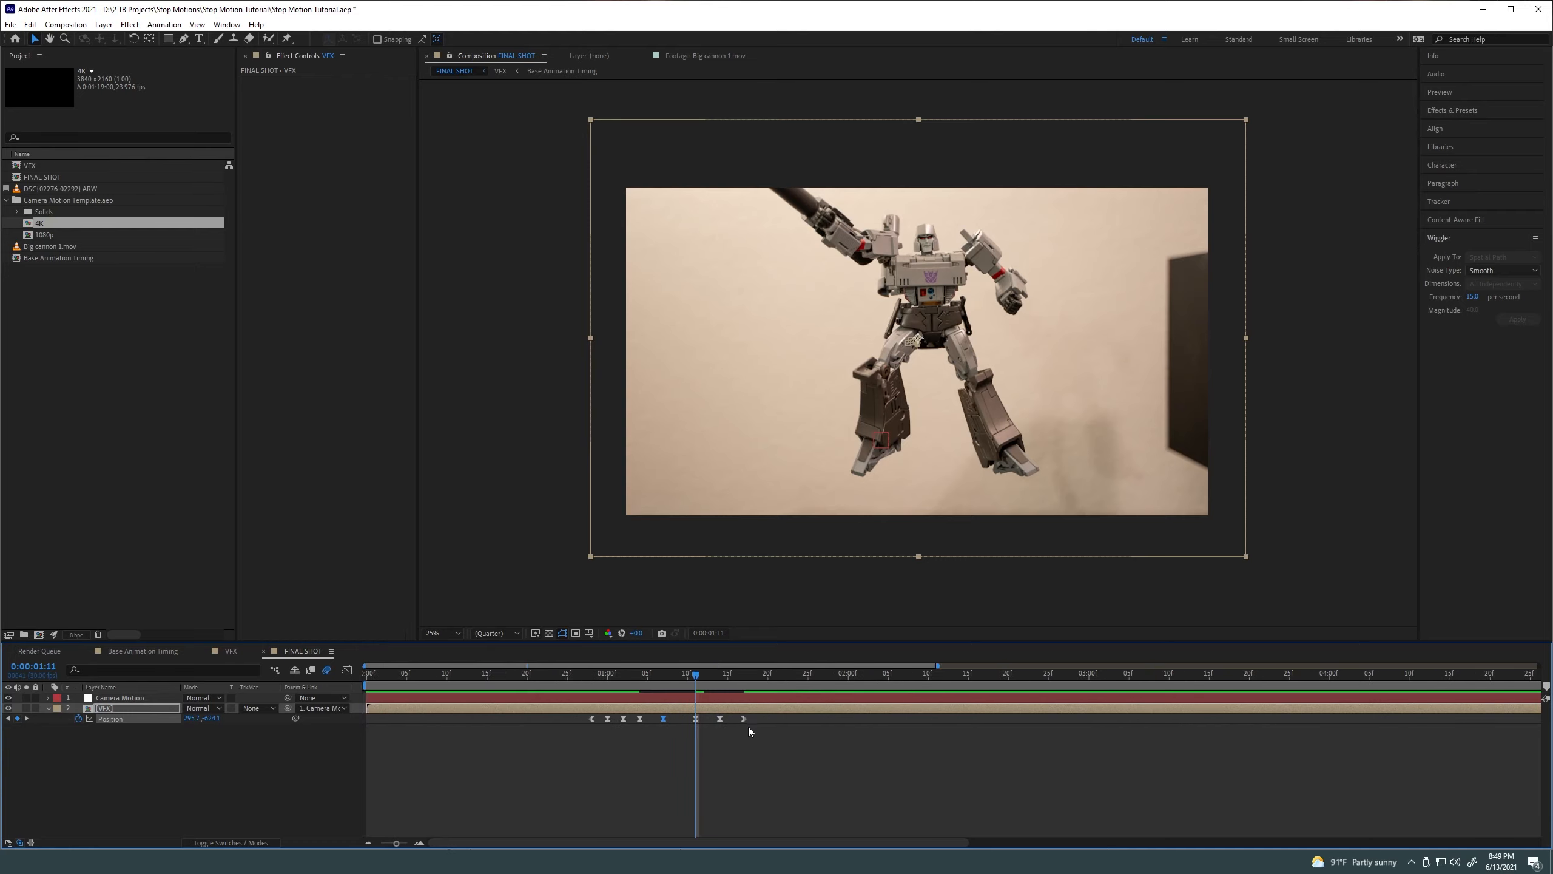
Undo the individual moves of VFX's Position keyframes
key("ctrl+z")
key("ctrl+z")
key("ctrl+z")
key("ctrl+z")
key("ctrl+z")
key("ctrl+z")
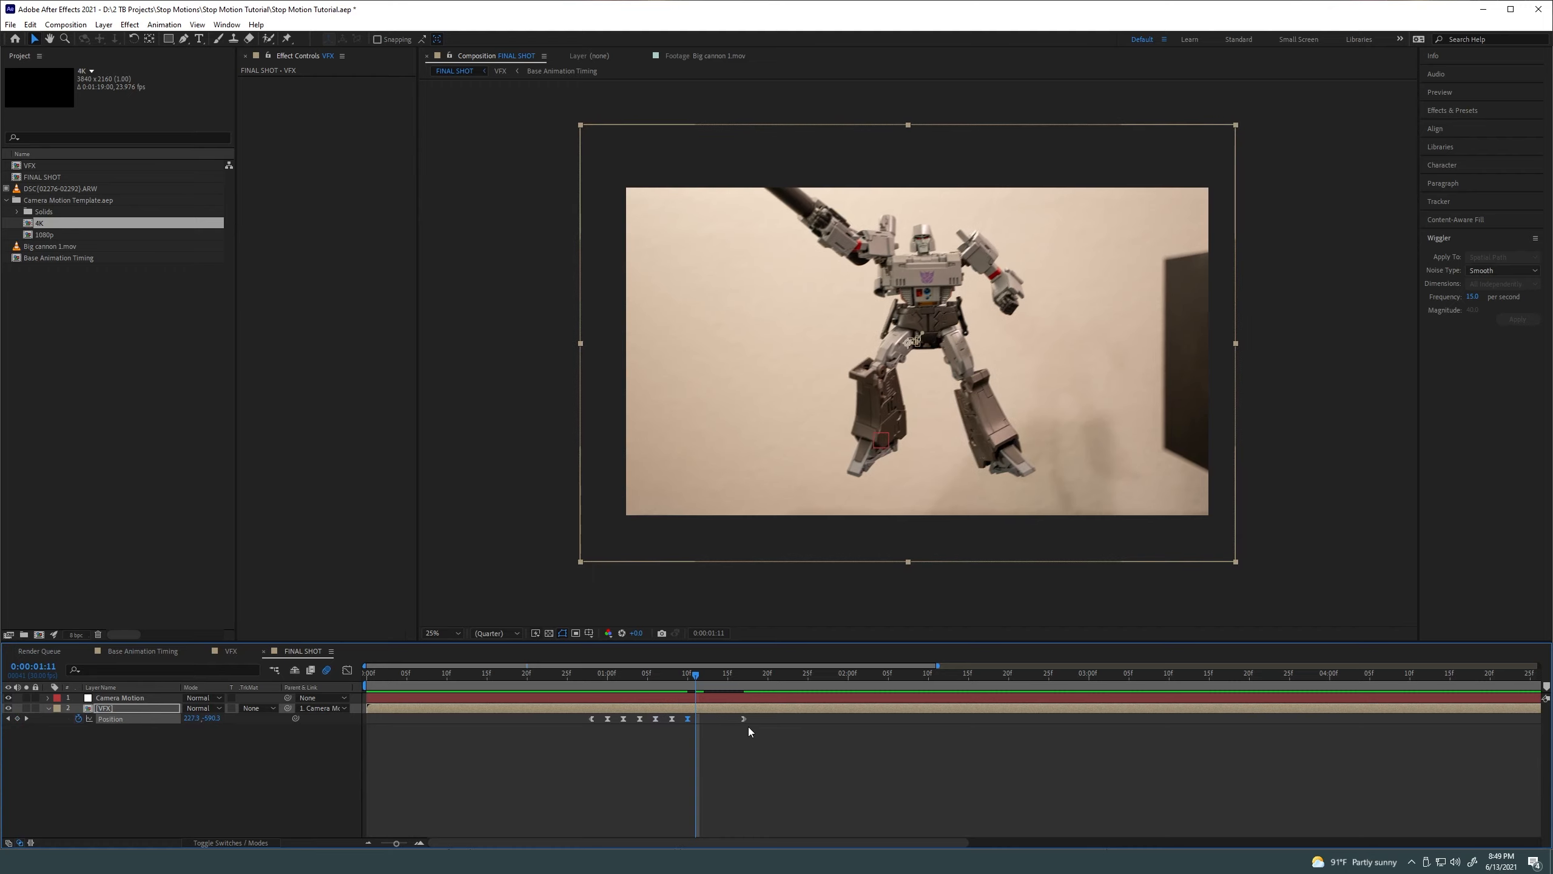
Try stretching all of VFX's Position keyframes proportionally to end at 0:00:01:16, preview the shake, and undo the stretch
left_click(735, 726)
left_click_drag(585, 726, 737, 728)
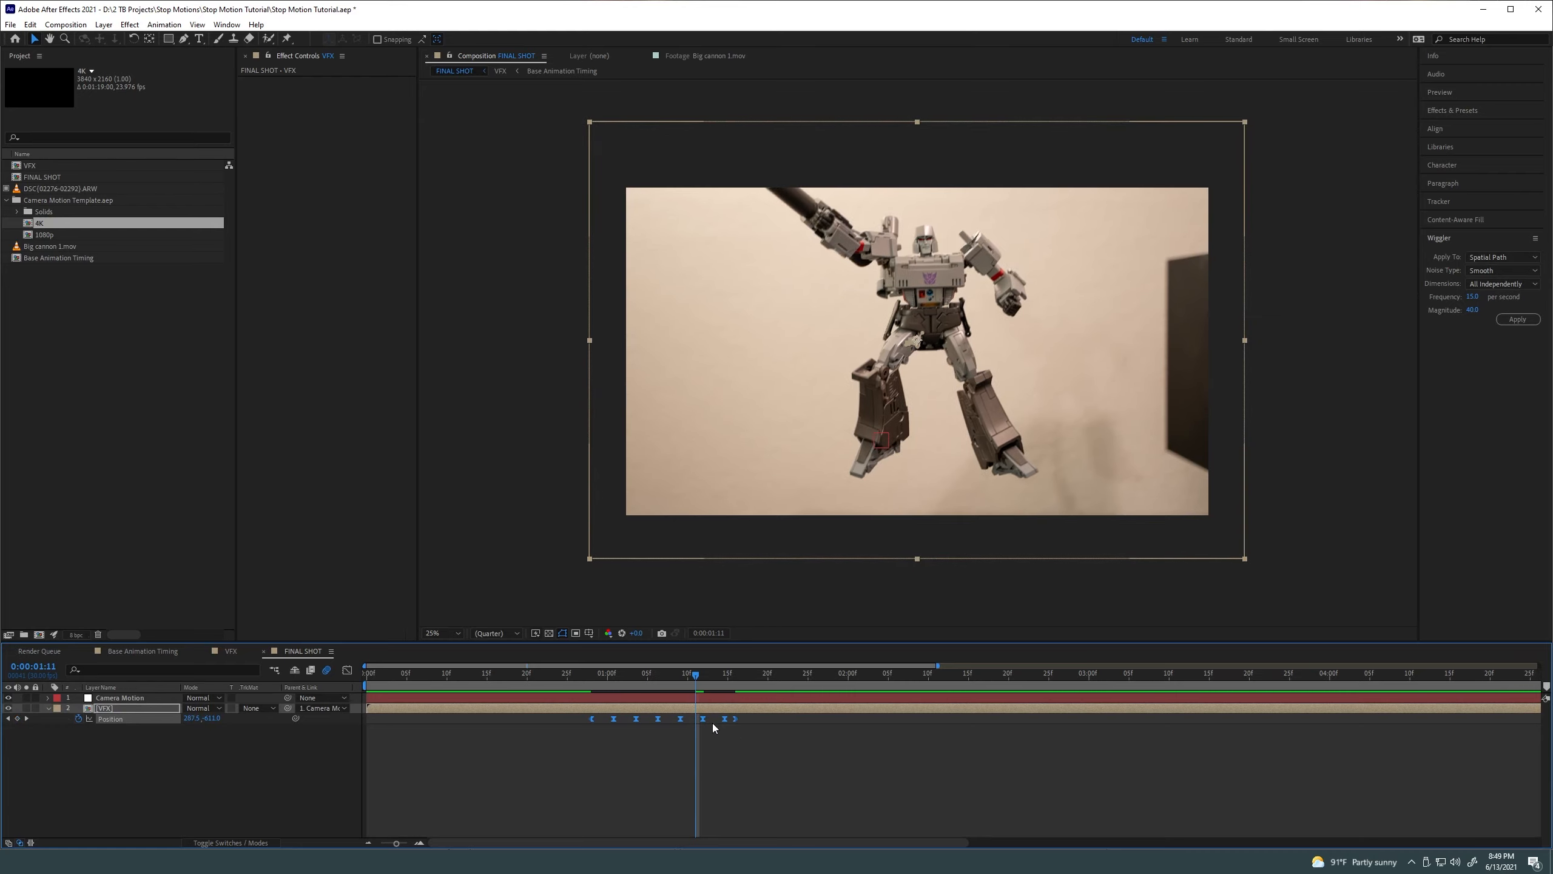
left_click_drag(636, 680, 551, 681)
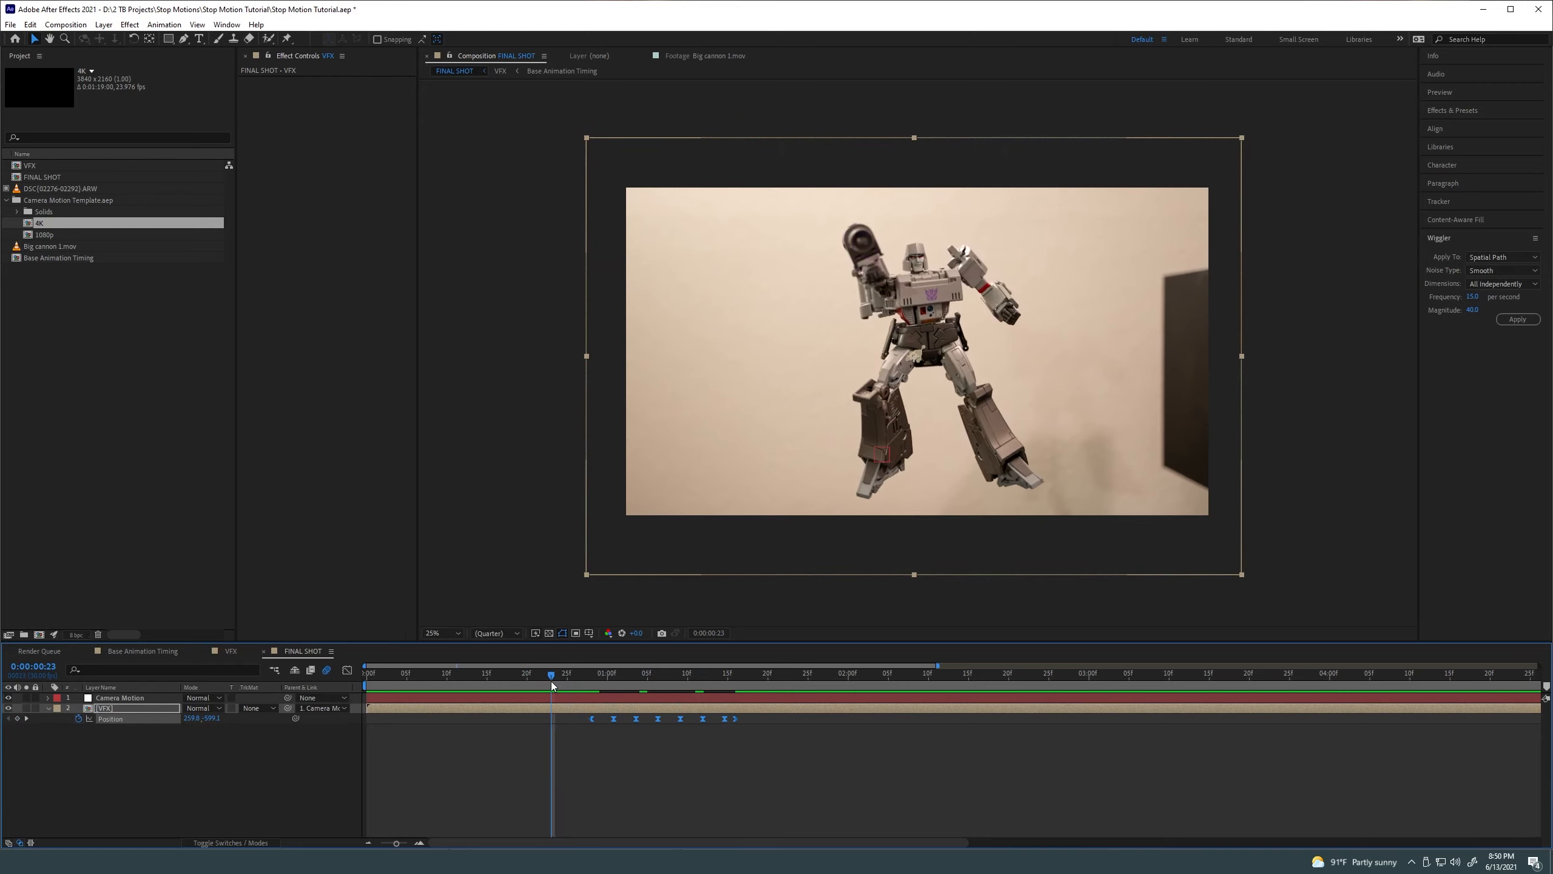
key("ctrl+z")
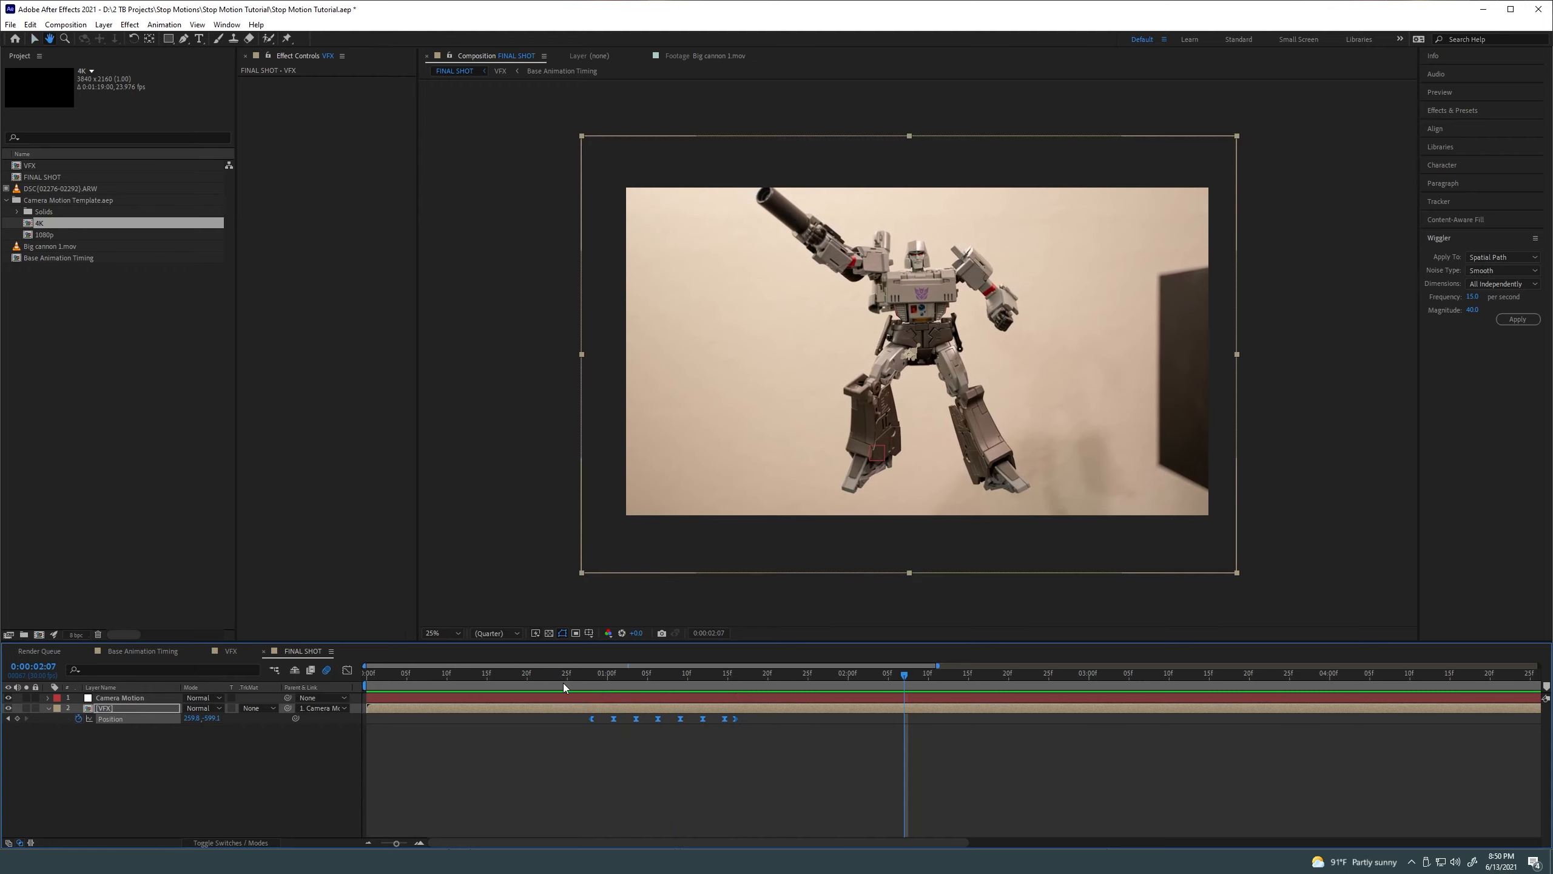
Move VFX's last two Position keyframes to 0:00:01:11 and 0:00:01:15, and play back the softened end of the shake
left_click(678, 743)
scroll(677, 743, "up", 2)
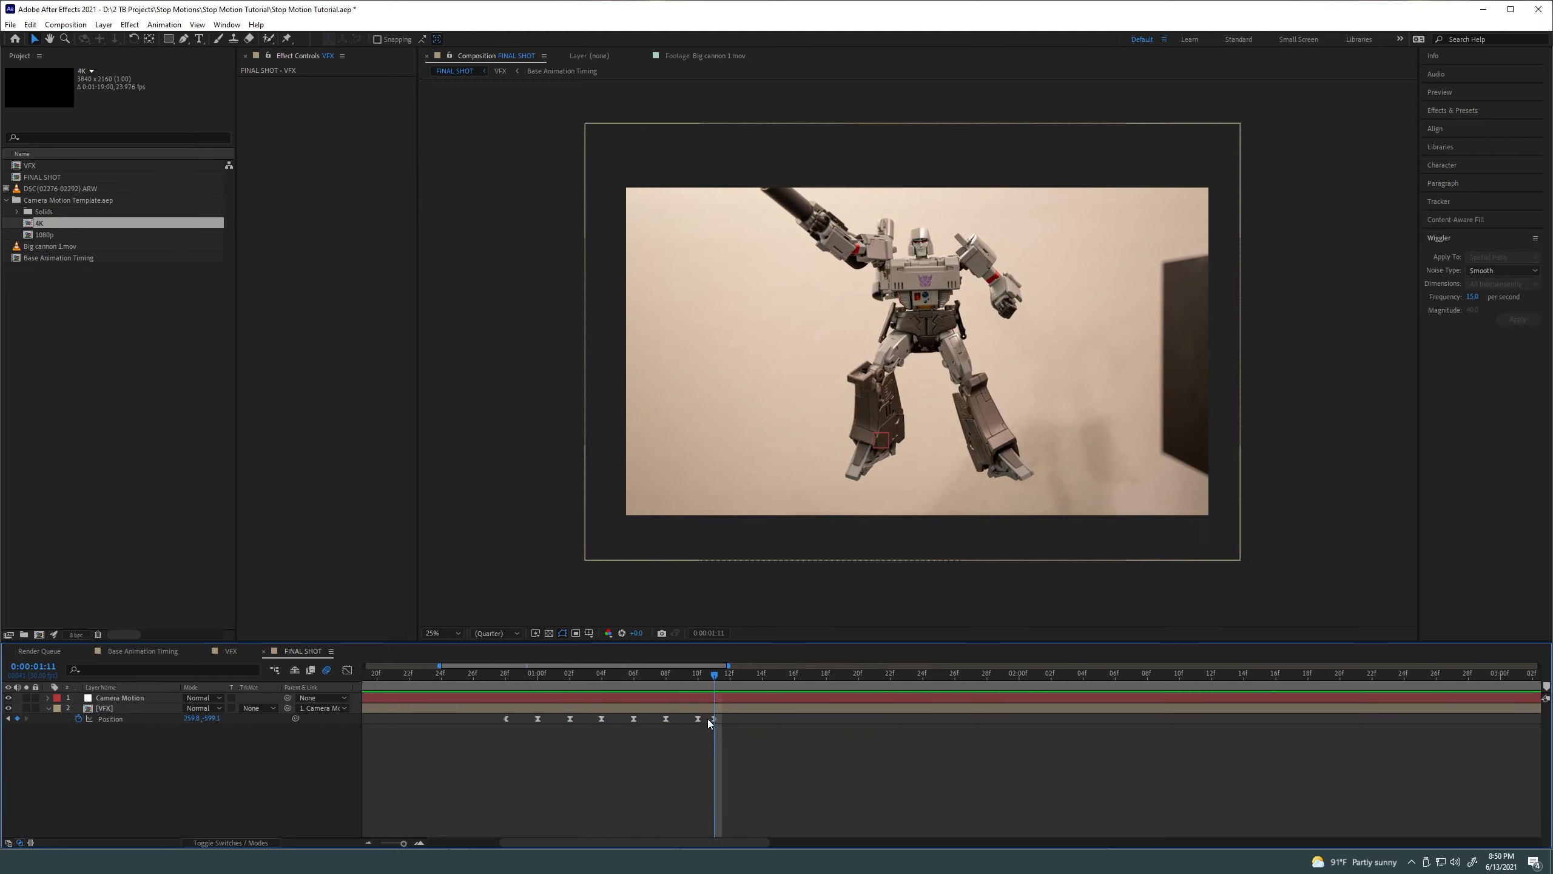
mouse_move(714, 719)
left_mouse_down()
mouse_move(777, 720)
mouse_move(714, 728)
left_mouse_up()
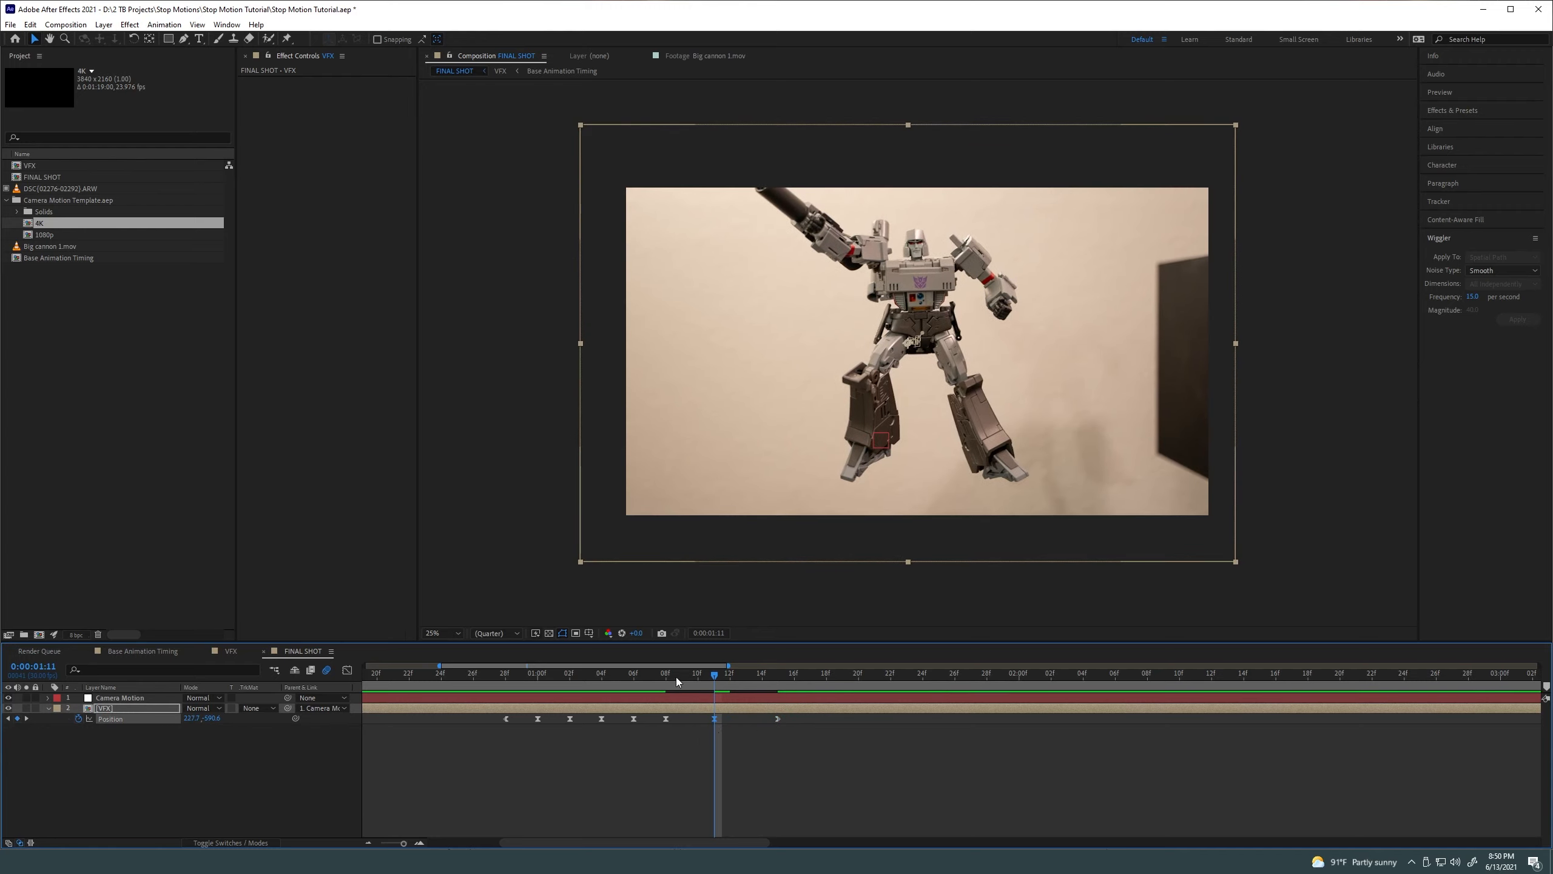
key("space")
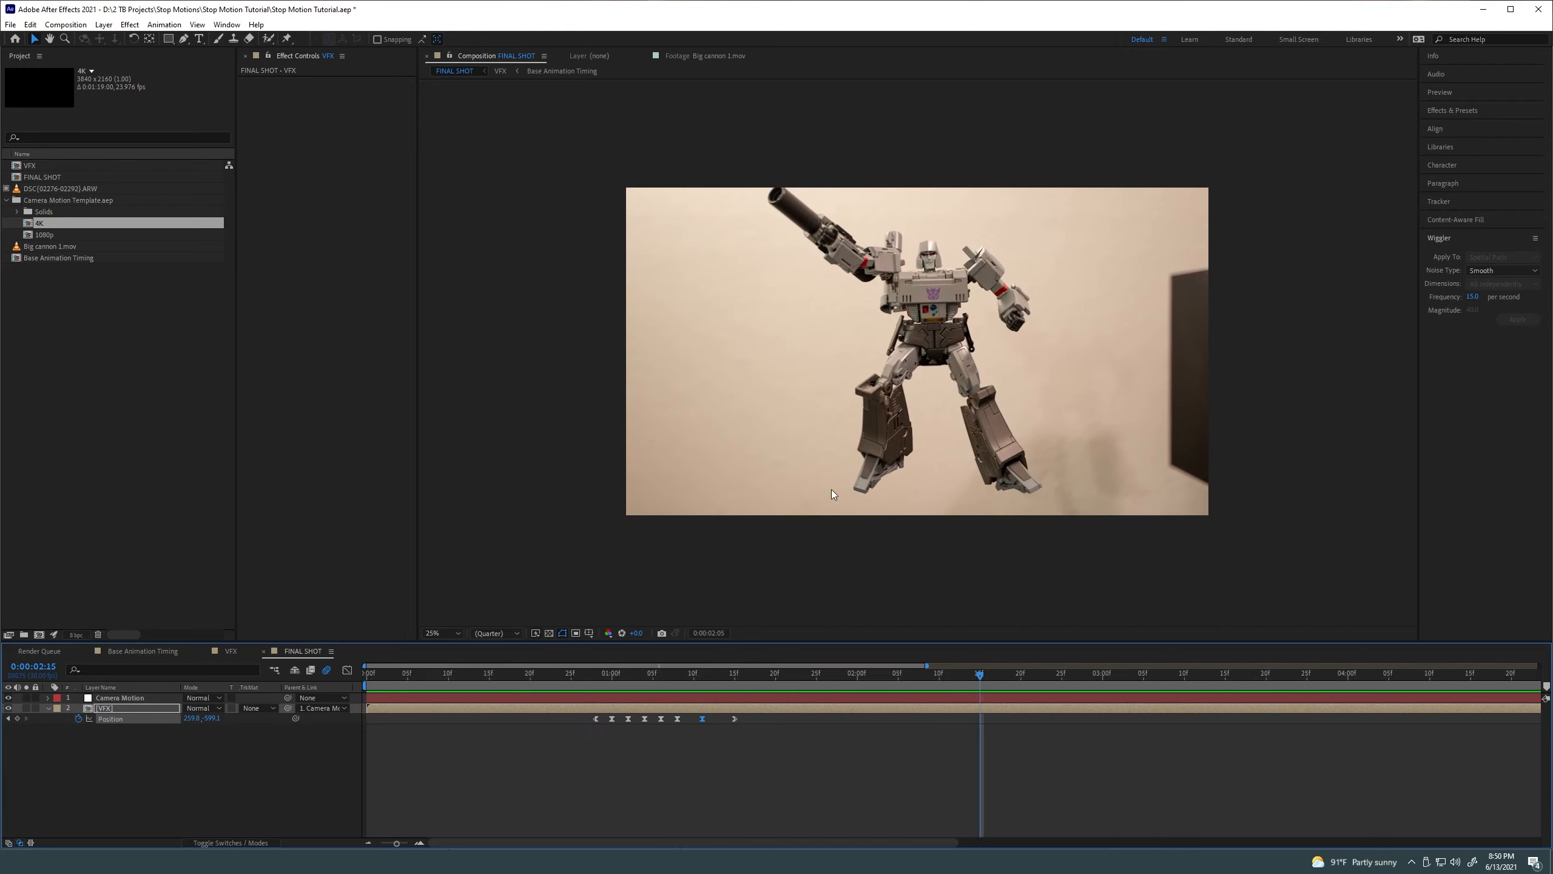
Reveal VFX's Scale alongside Position, reduce it to 68%, and play back the shot from the start
left_click_drag(717, 680, 529, 672)
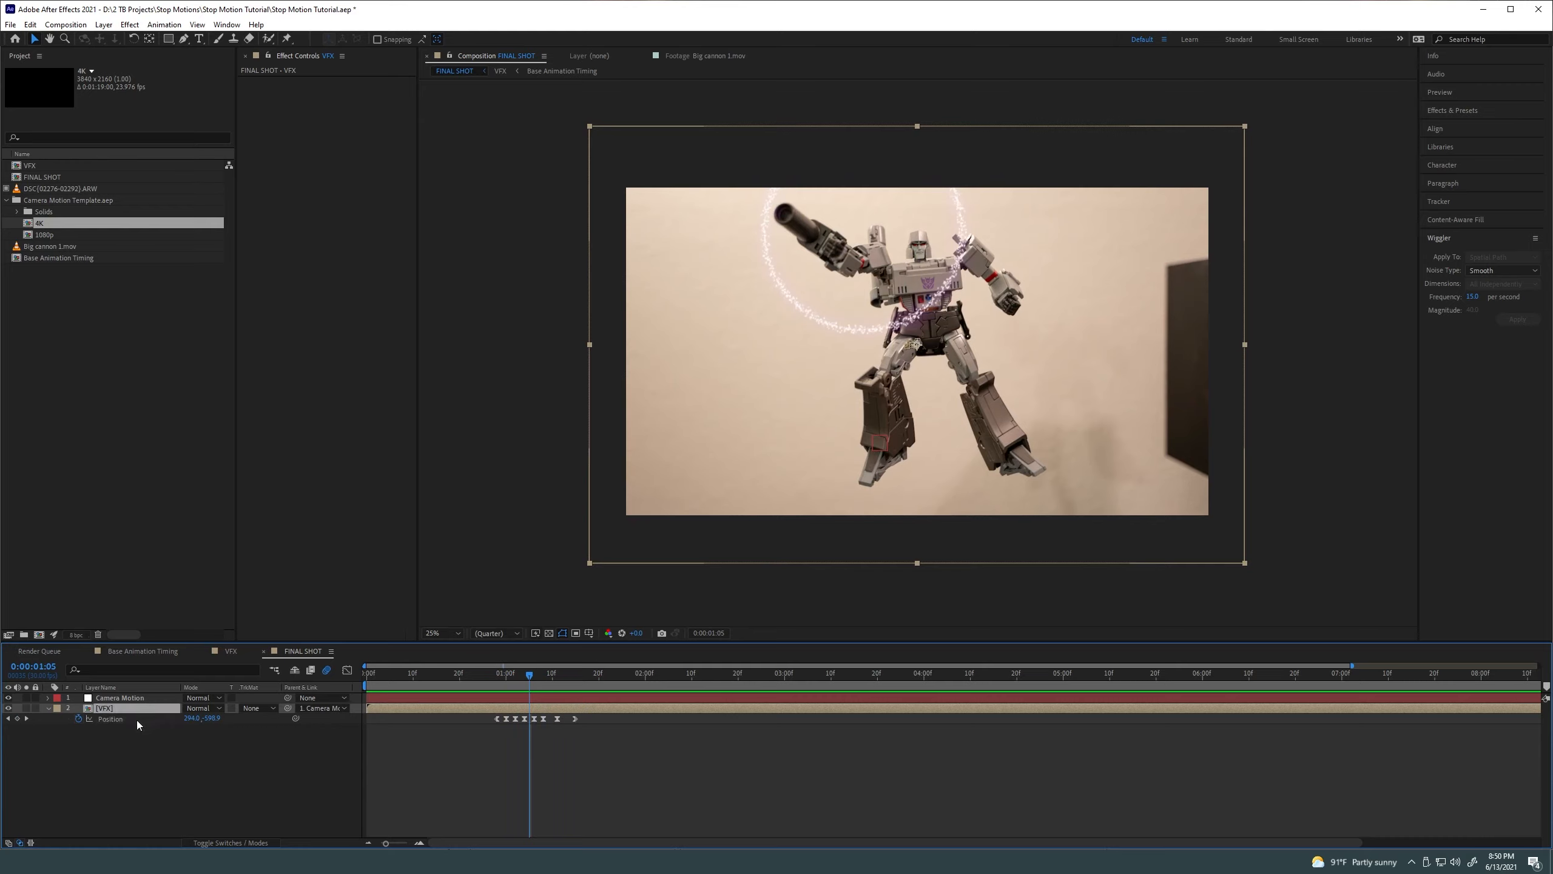
key("shift+s")
left_click_drag(388, 690, 488, 685)
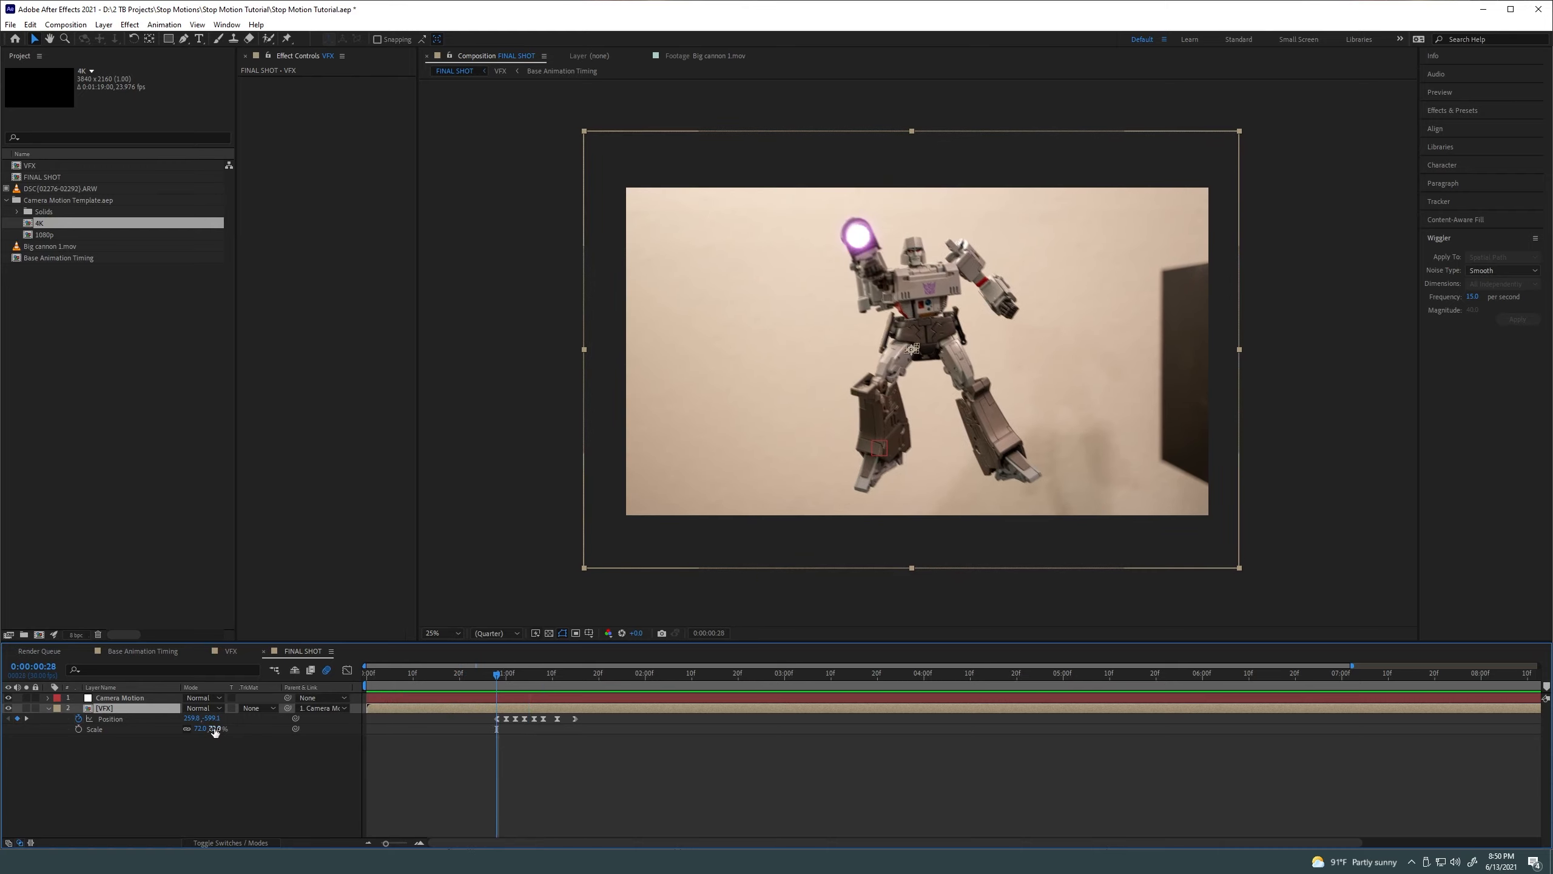
left_click_drag(215, 730, 215, 730)
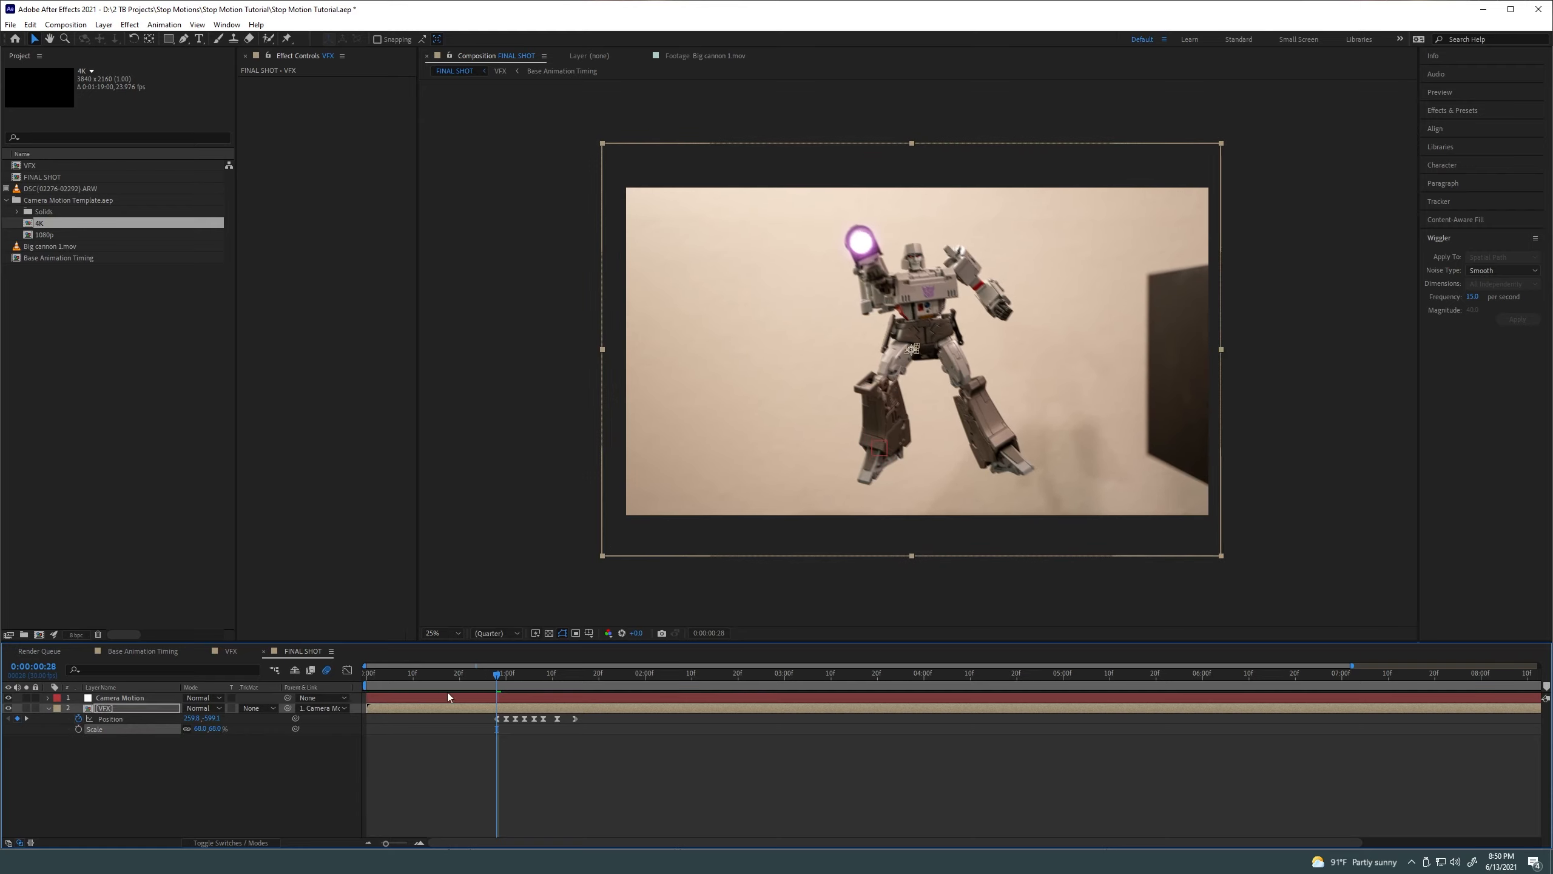
left_click(364, 678)
key("space")
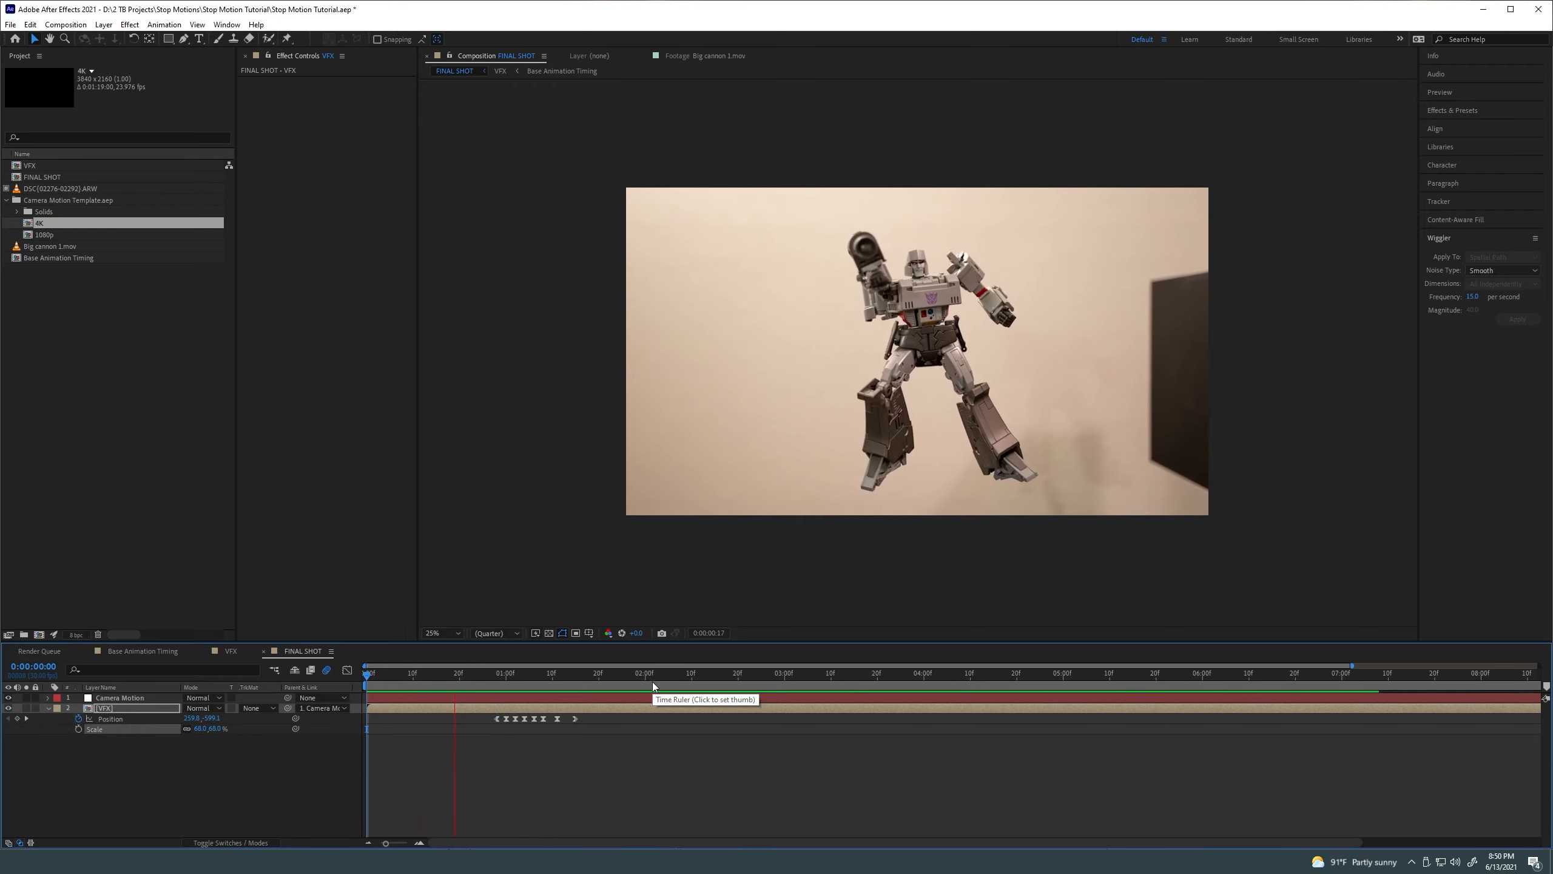
key("space")
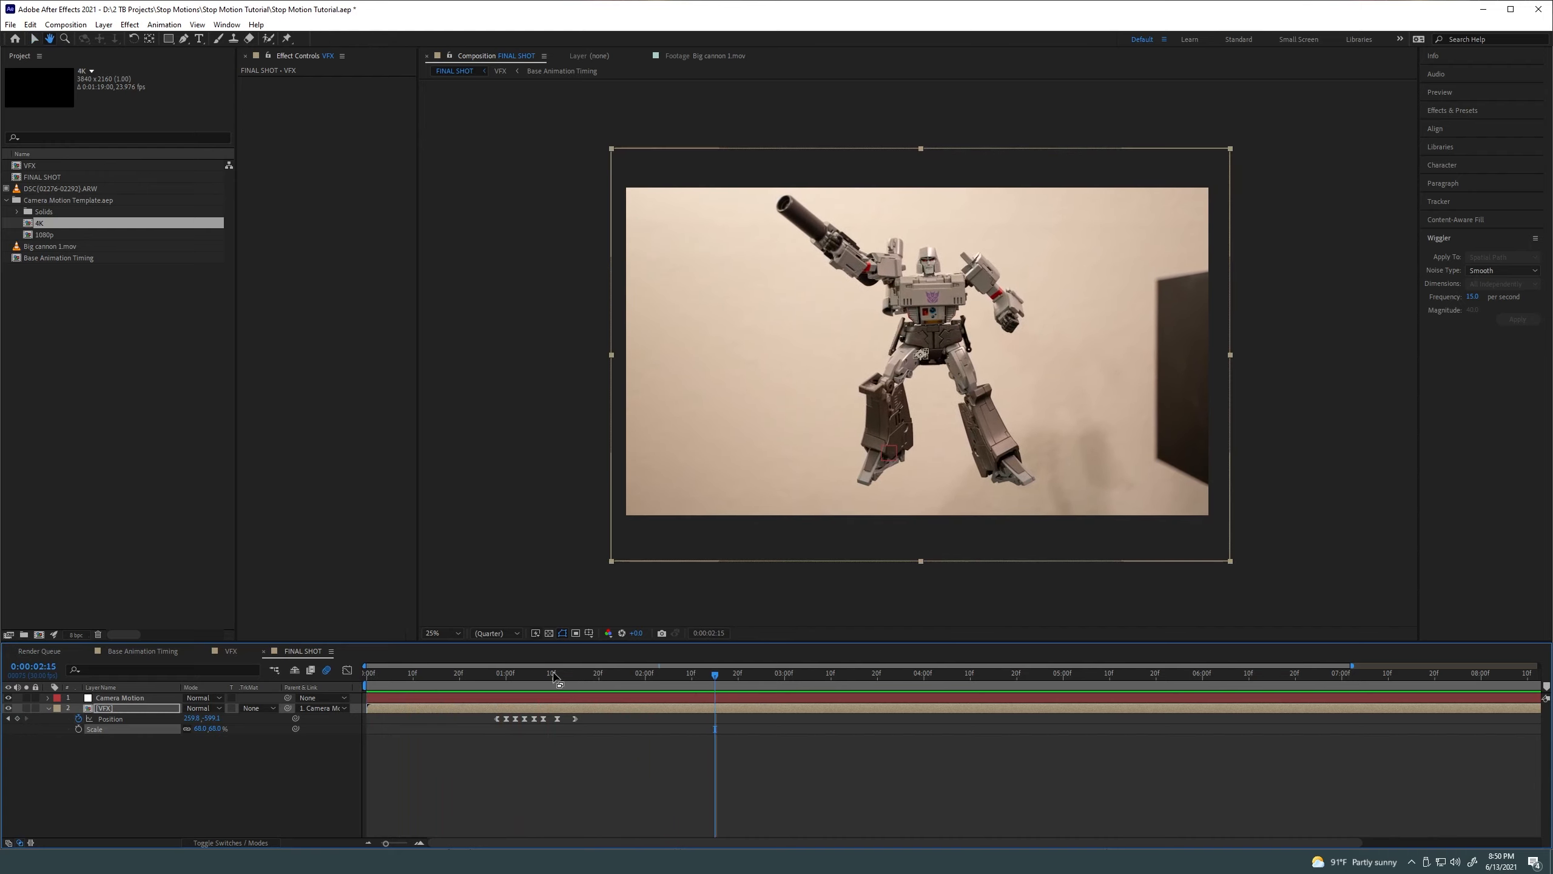
Try shifting the VFX layer downward at 0:00:00:17, check the first shake keyframe, and undo the shift
left_click_drag(568, 682, 495, 690)
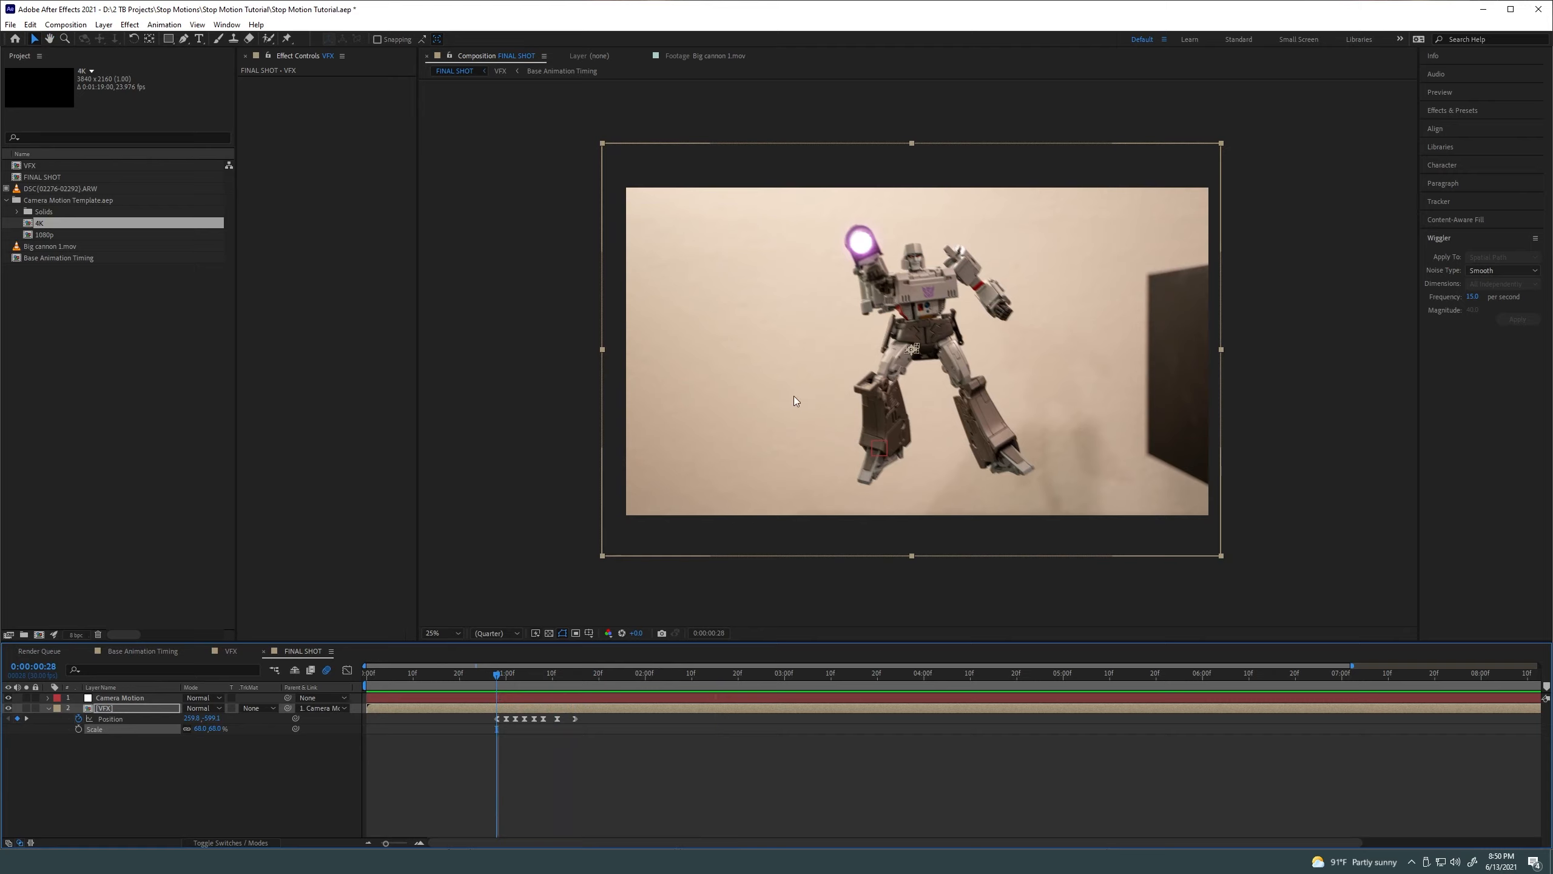
left_click(446, 673)
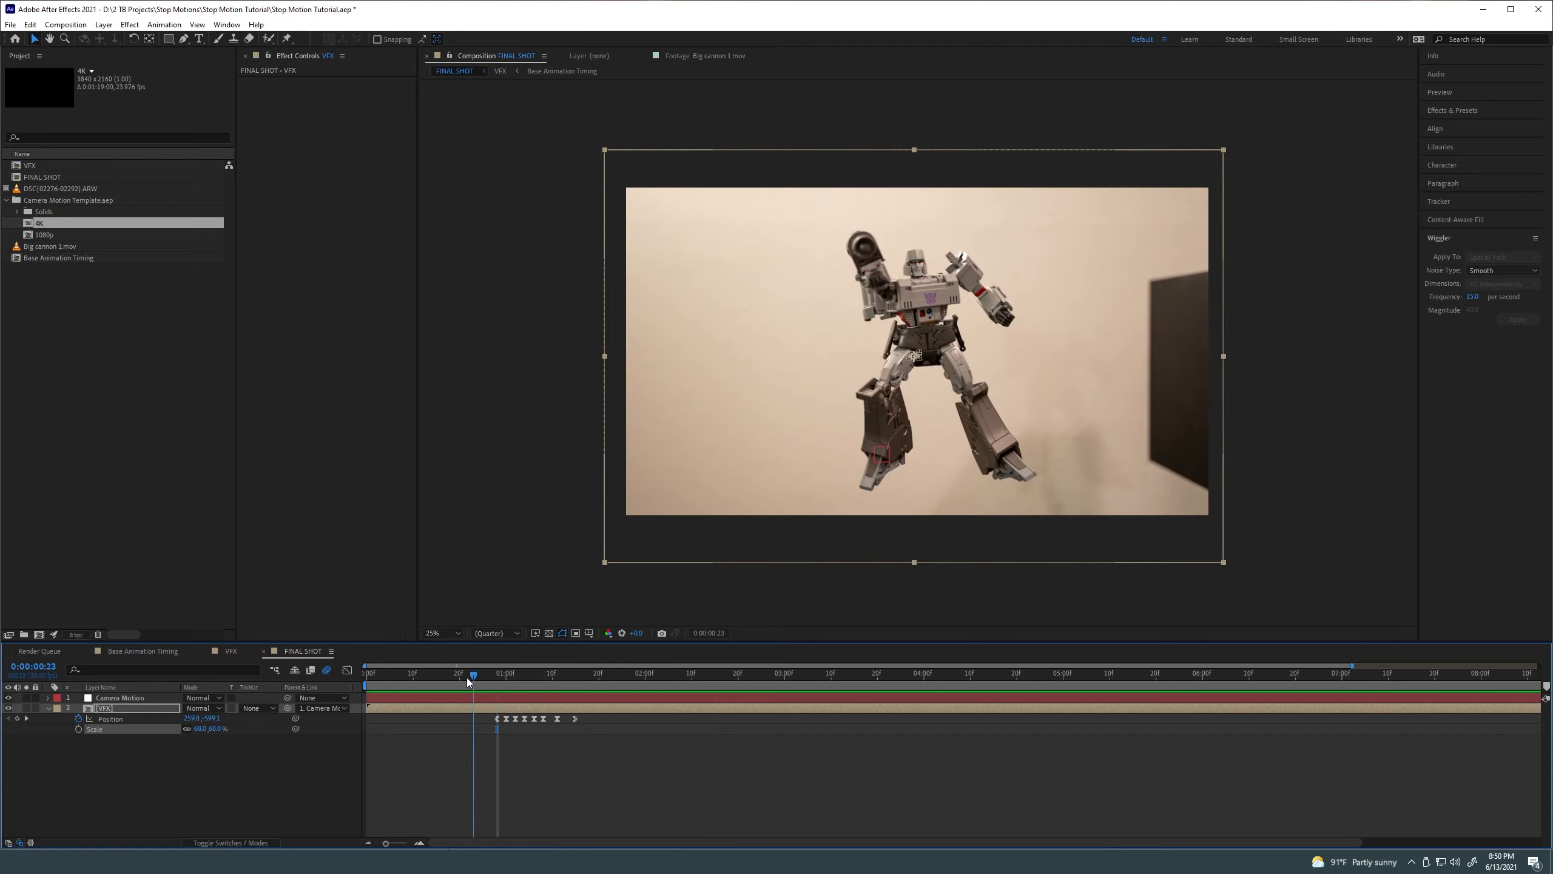
left_click(753, 437)
left_click_drag(754, 437, 752, 443)
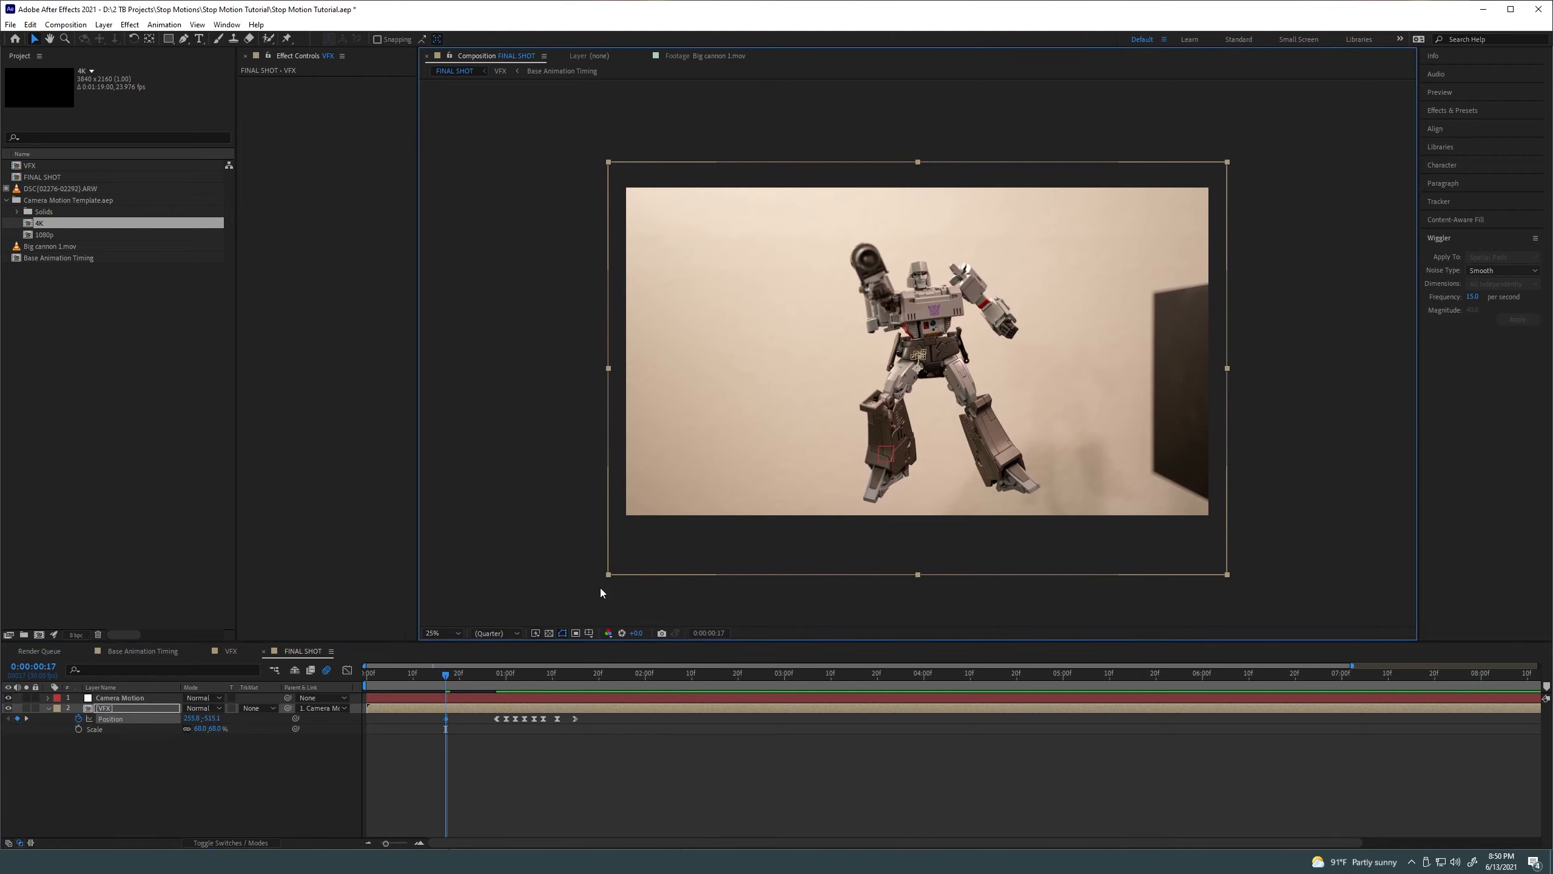
left_click(495, 689)
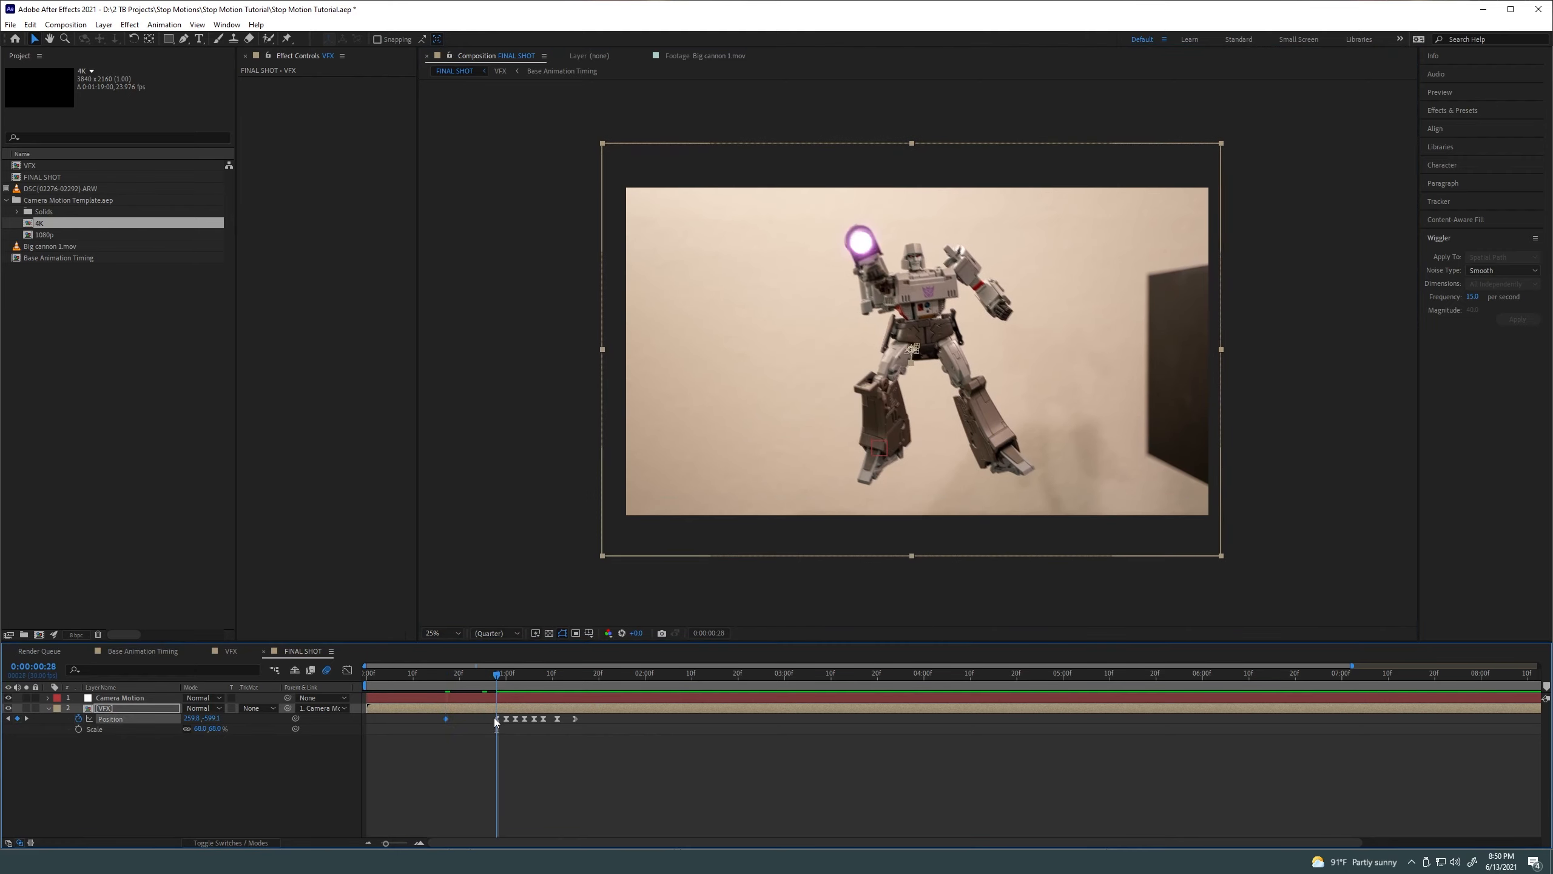
key("ctrl+z")
Select all of VFX's Position keyframes at 0:00:00:28 and shift the layer slightly downward in the frame
left_click(495, 675)
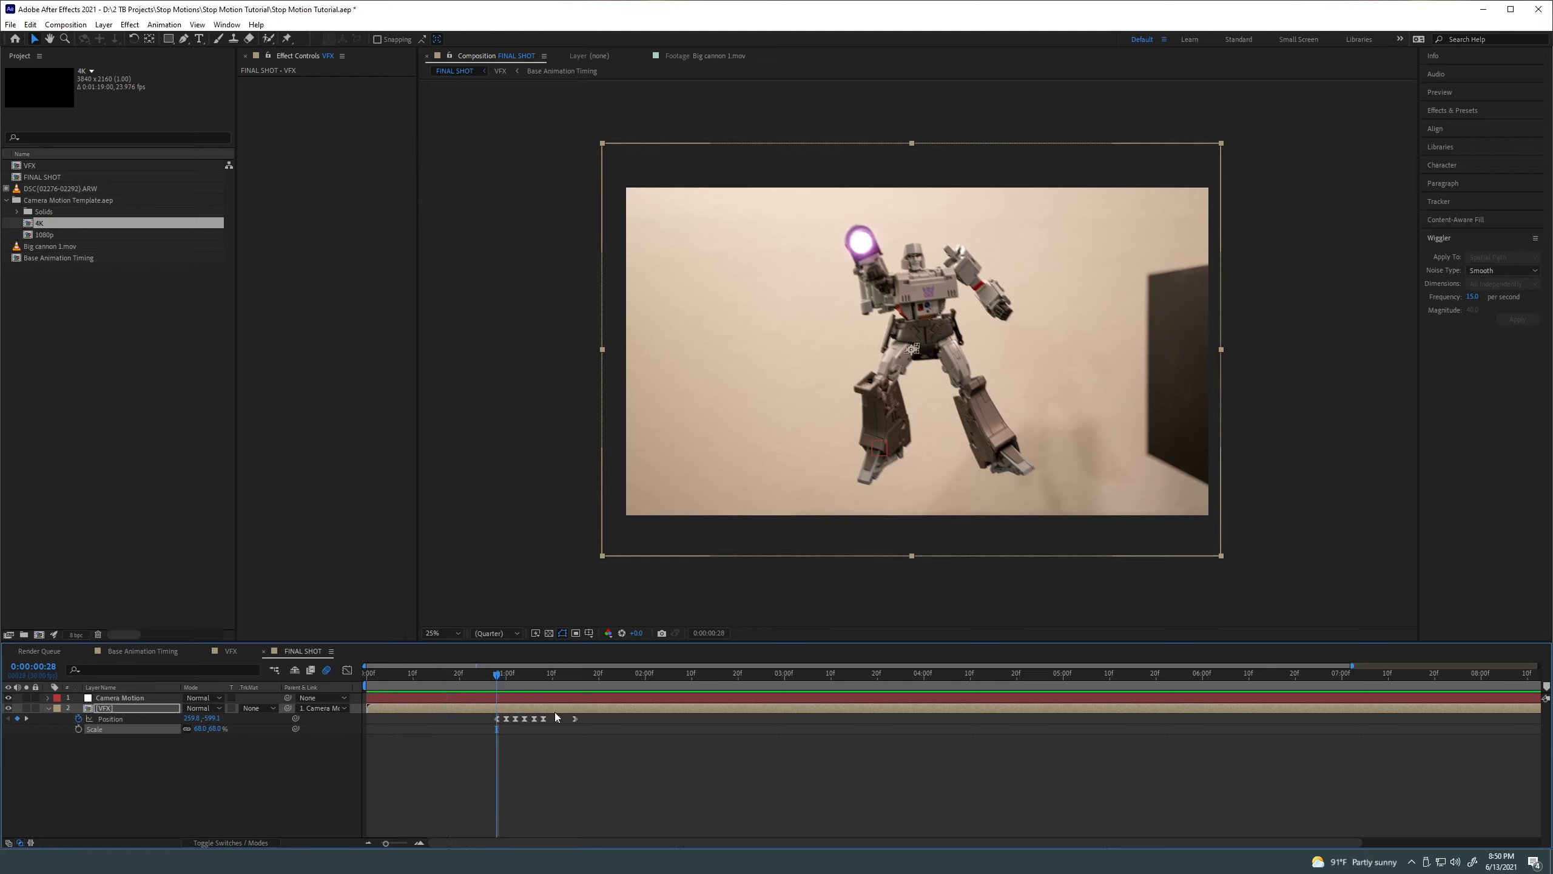
left_click_drag(580, 725, 445, 715)
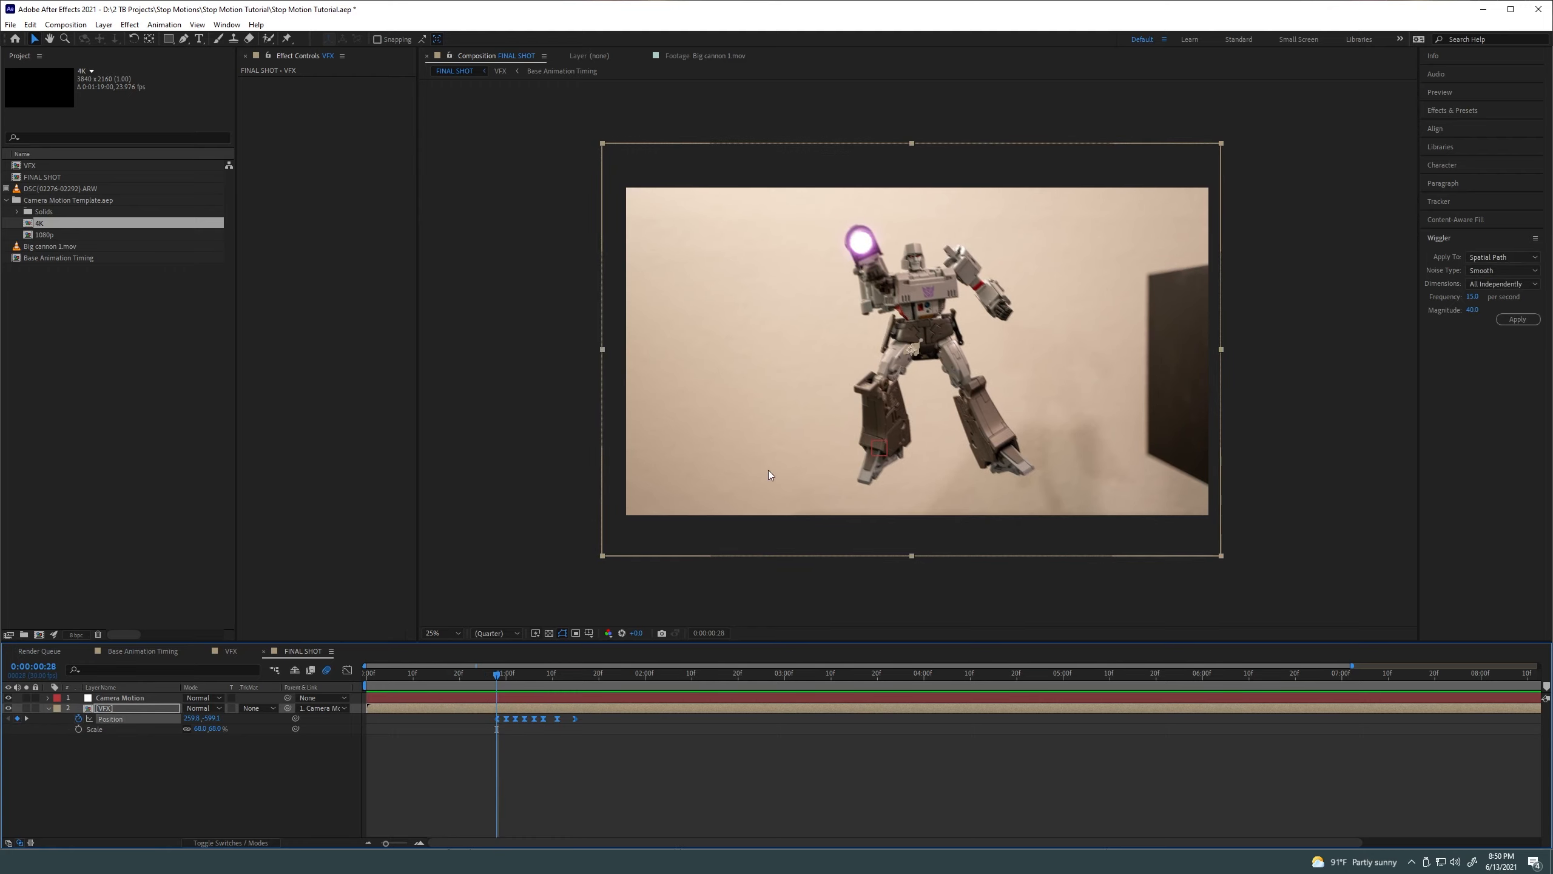
left_click_drag(764, 432, 758, 453)
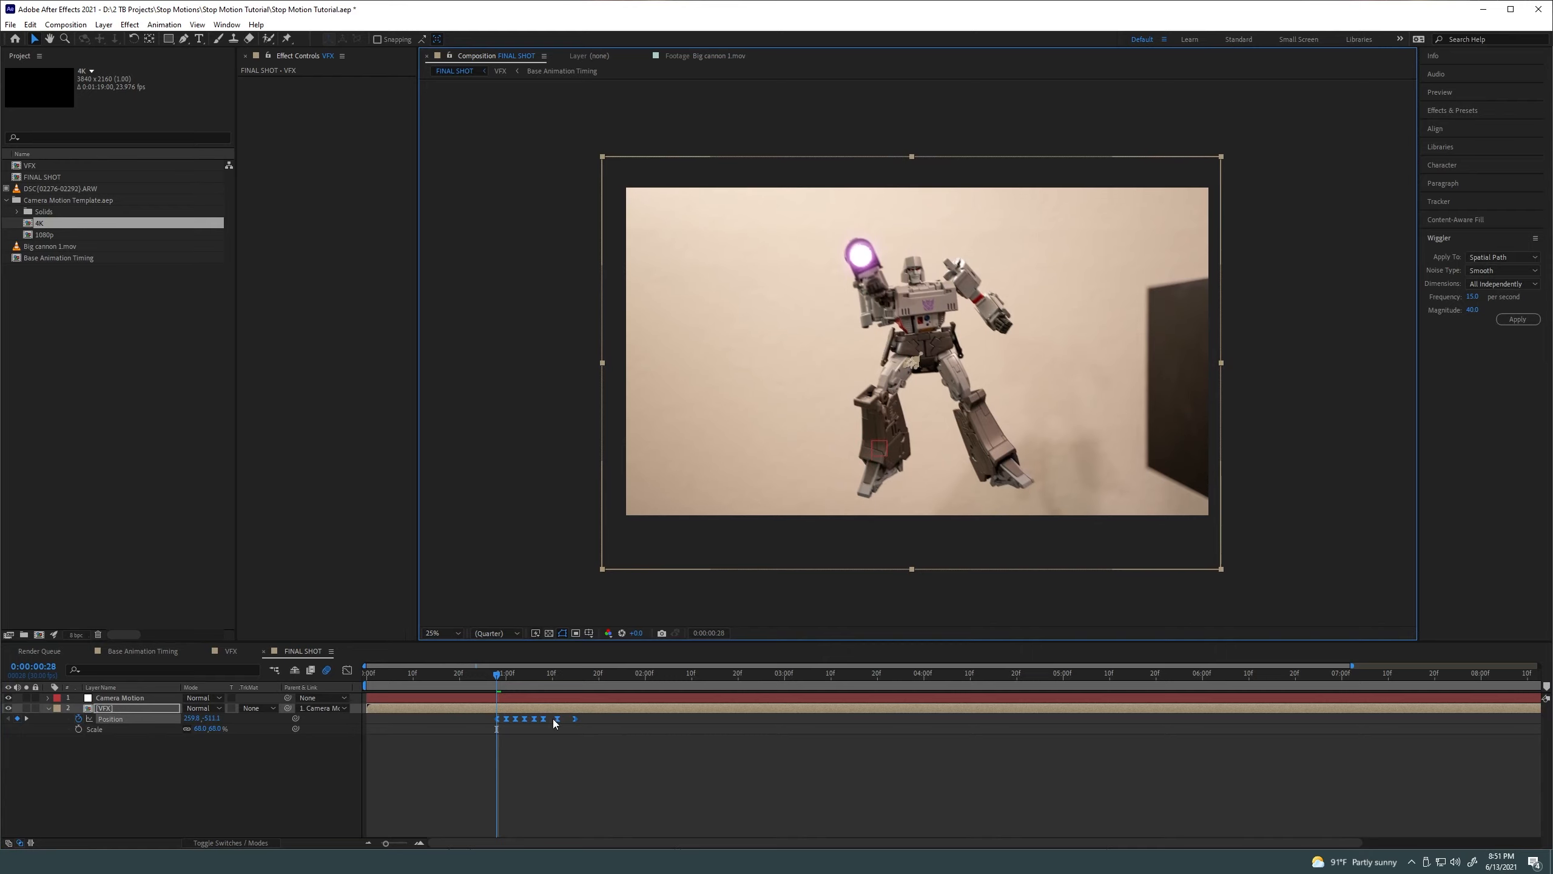
Play back the blast twice from shortly before the shake and check the framing at 0:00:00:24
left_click(402, 686)
key("space")
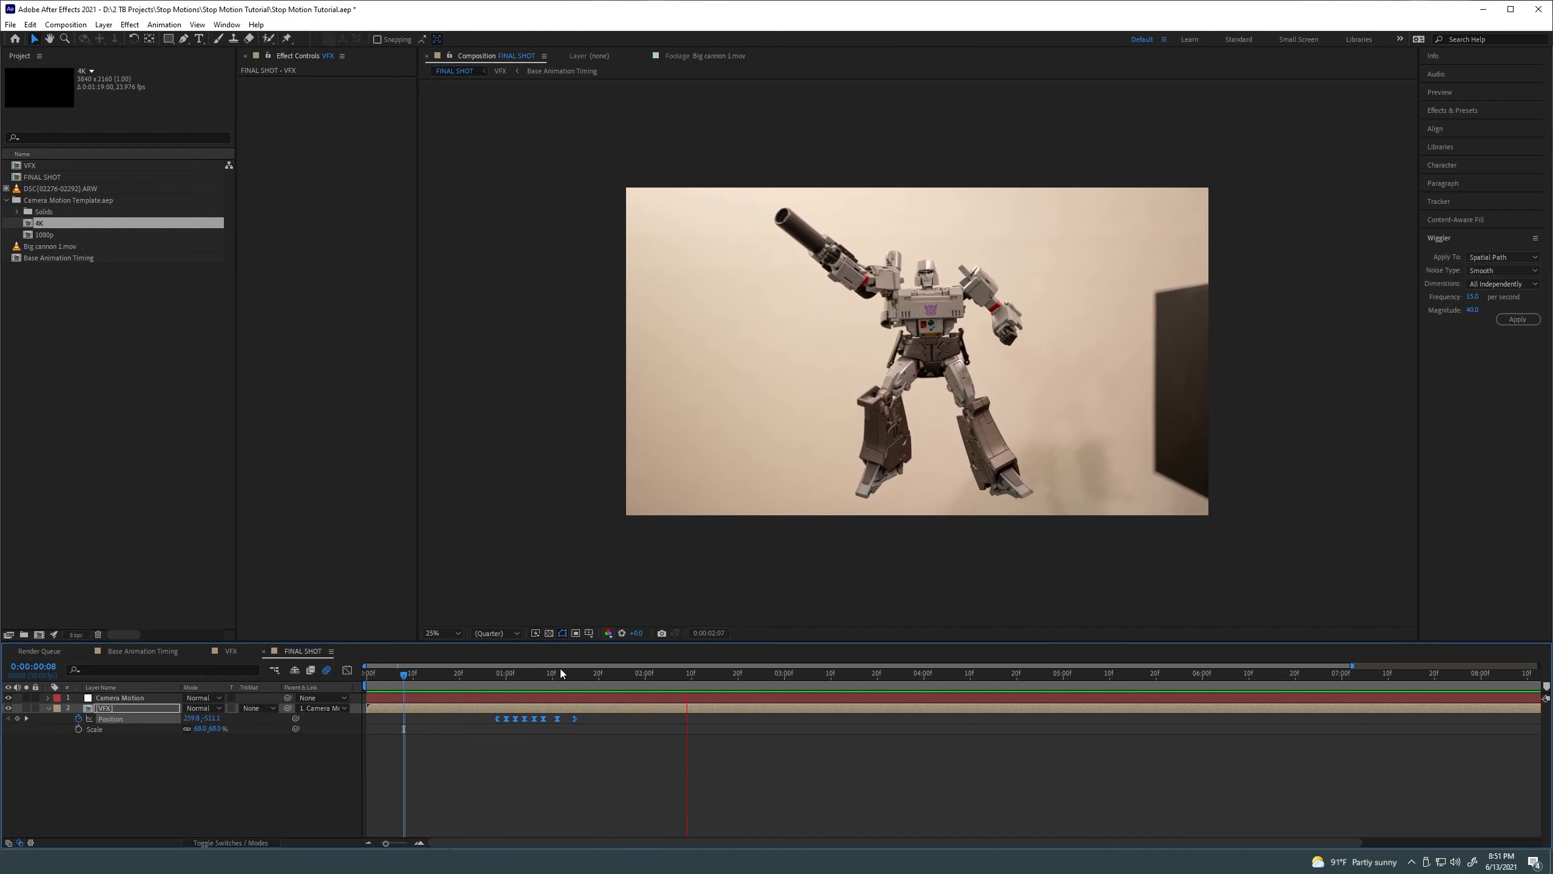
key("space")
left_click(419, 684)
key("space")
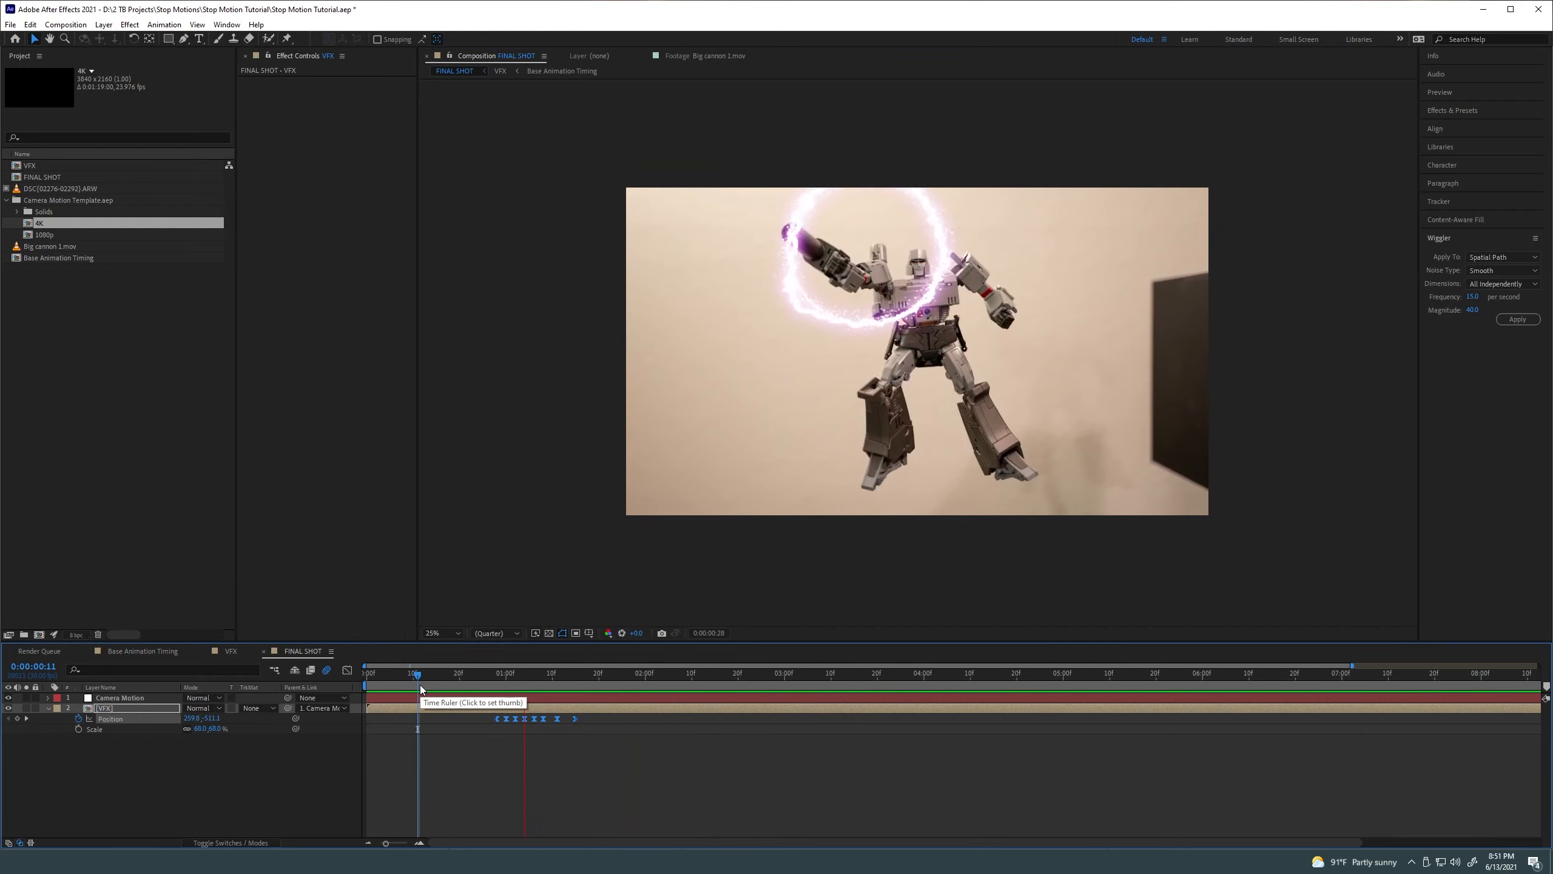
left_click(484, 696)
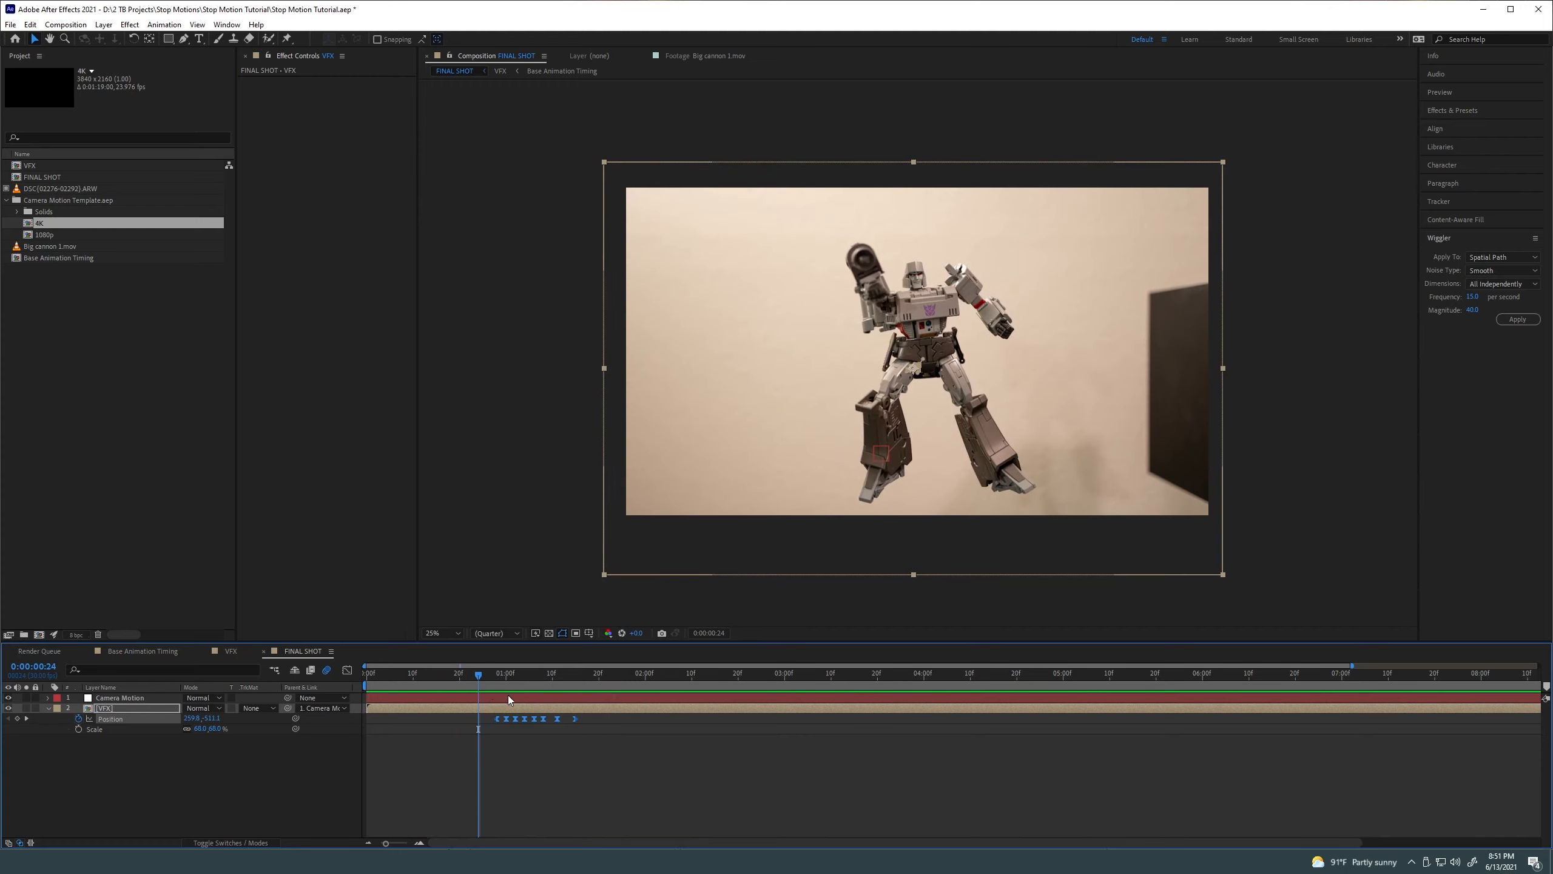
Slide the Camera Motion layer earlier in time to use a different section of its movement, and play back the shot
left_click_drag(617, 695, 262, 694)
key("space")
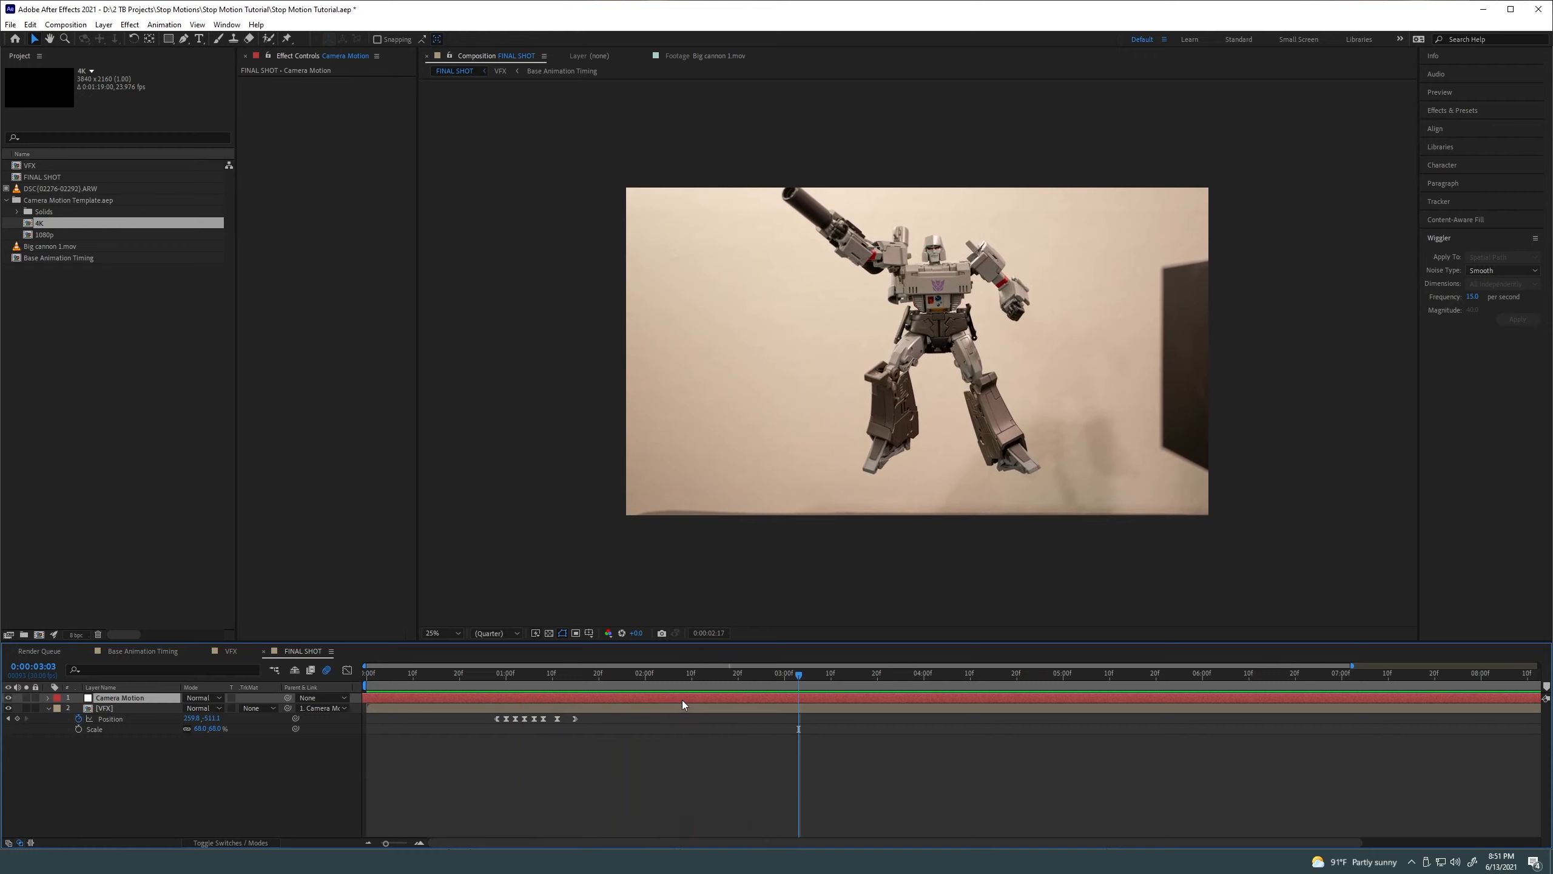
key("space")
key("space")
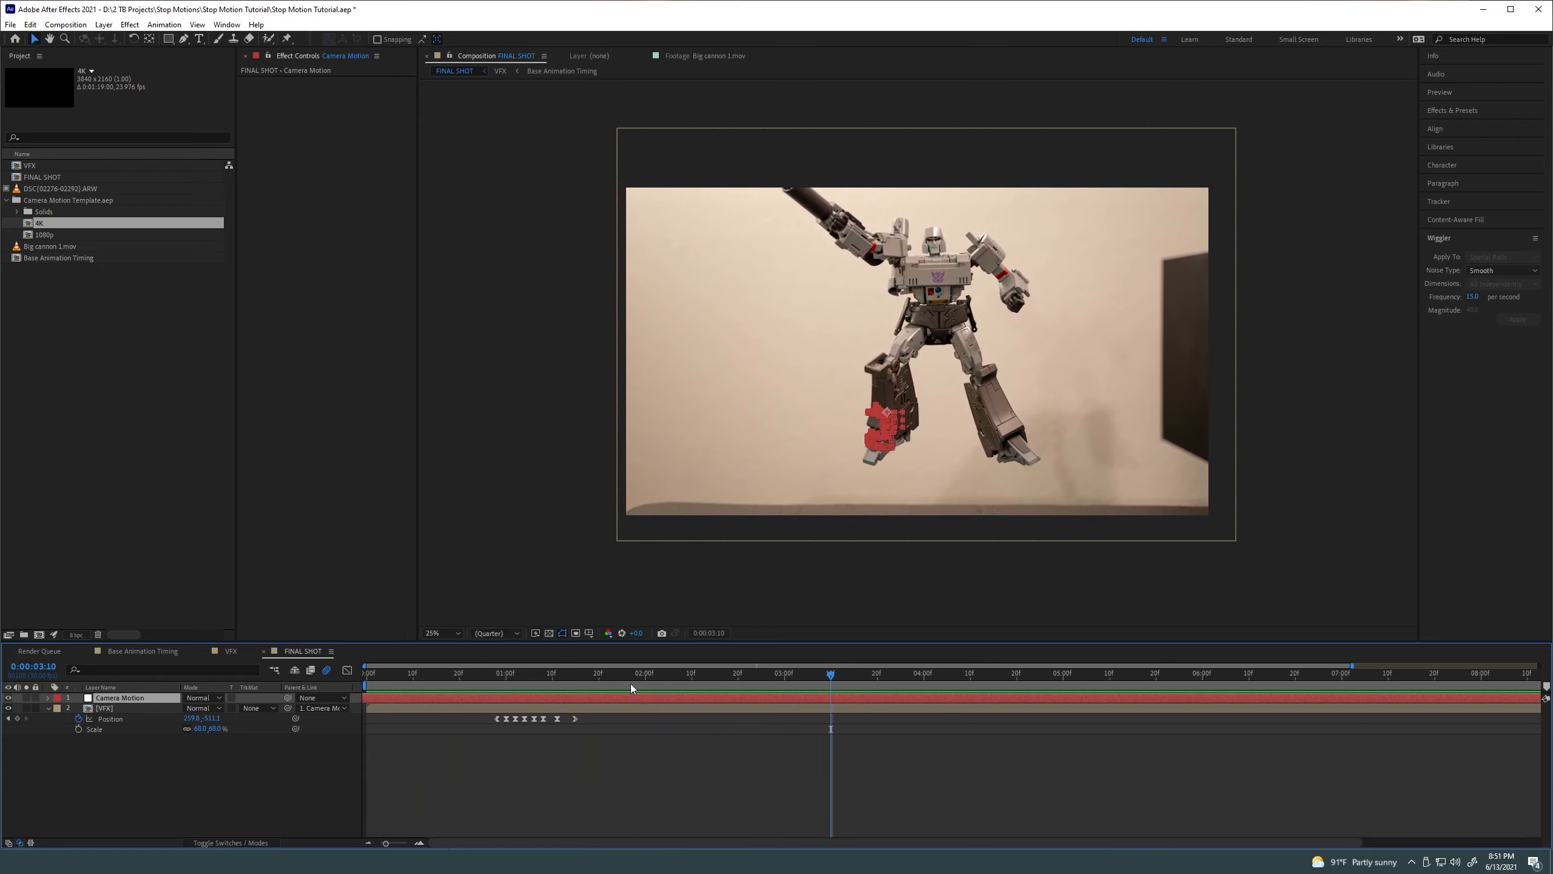
key("space")
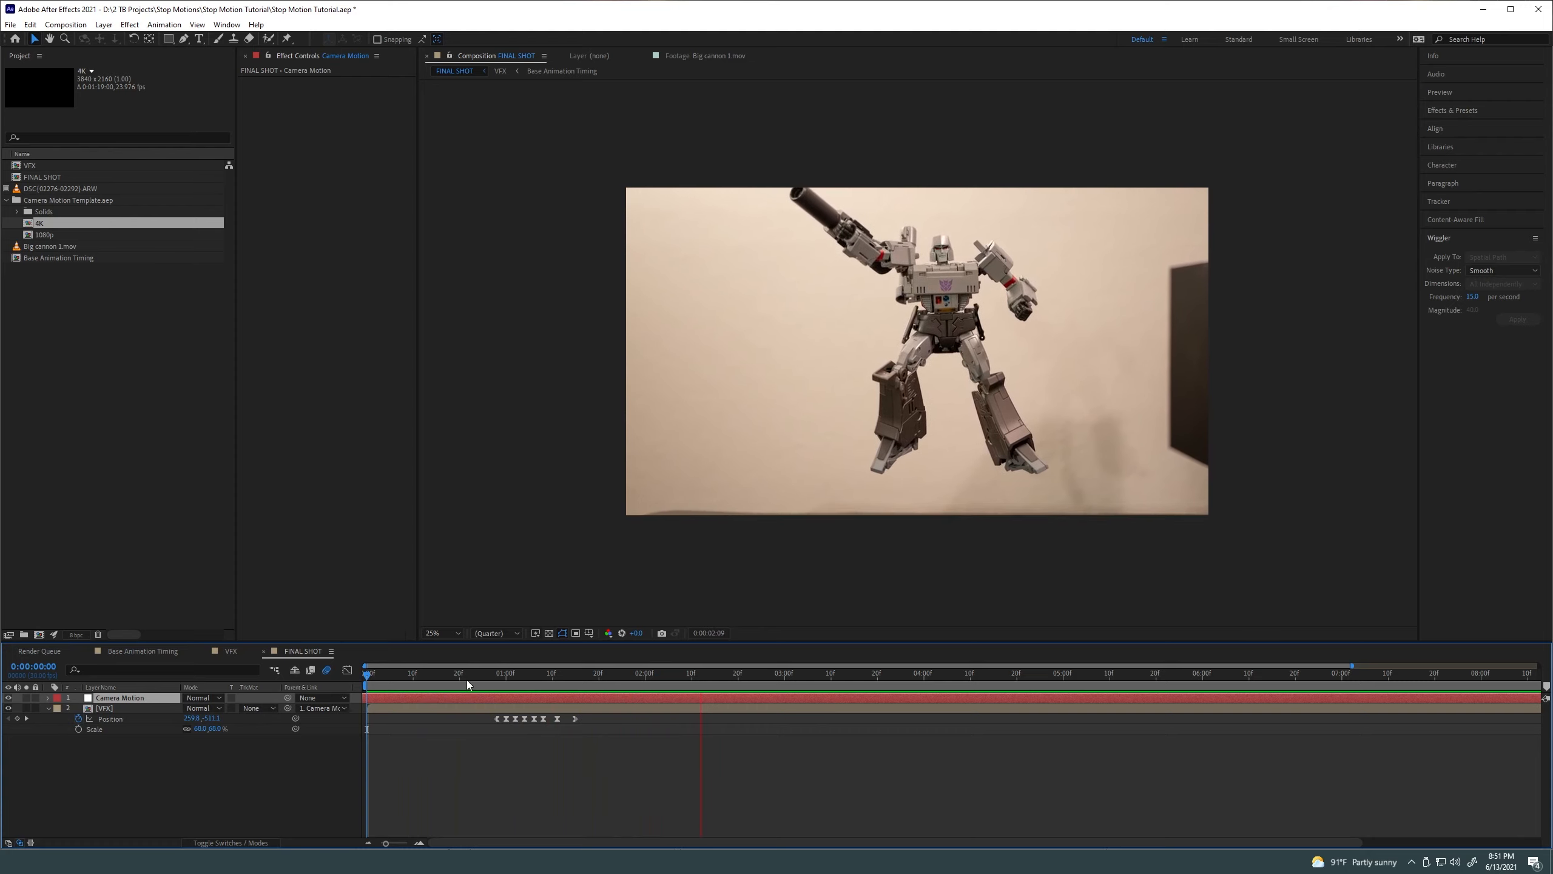
Thin out VFX's late Position keyframes, placing the two before the last at 0:00:01:07 and 0:00:01:10
left_click_drag(466, 680, 544, 690)
scroll(563, 714, "up", 2, "alt")
left_click(503, 677)
left_click(551, 719)
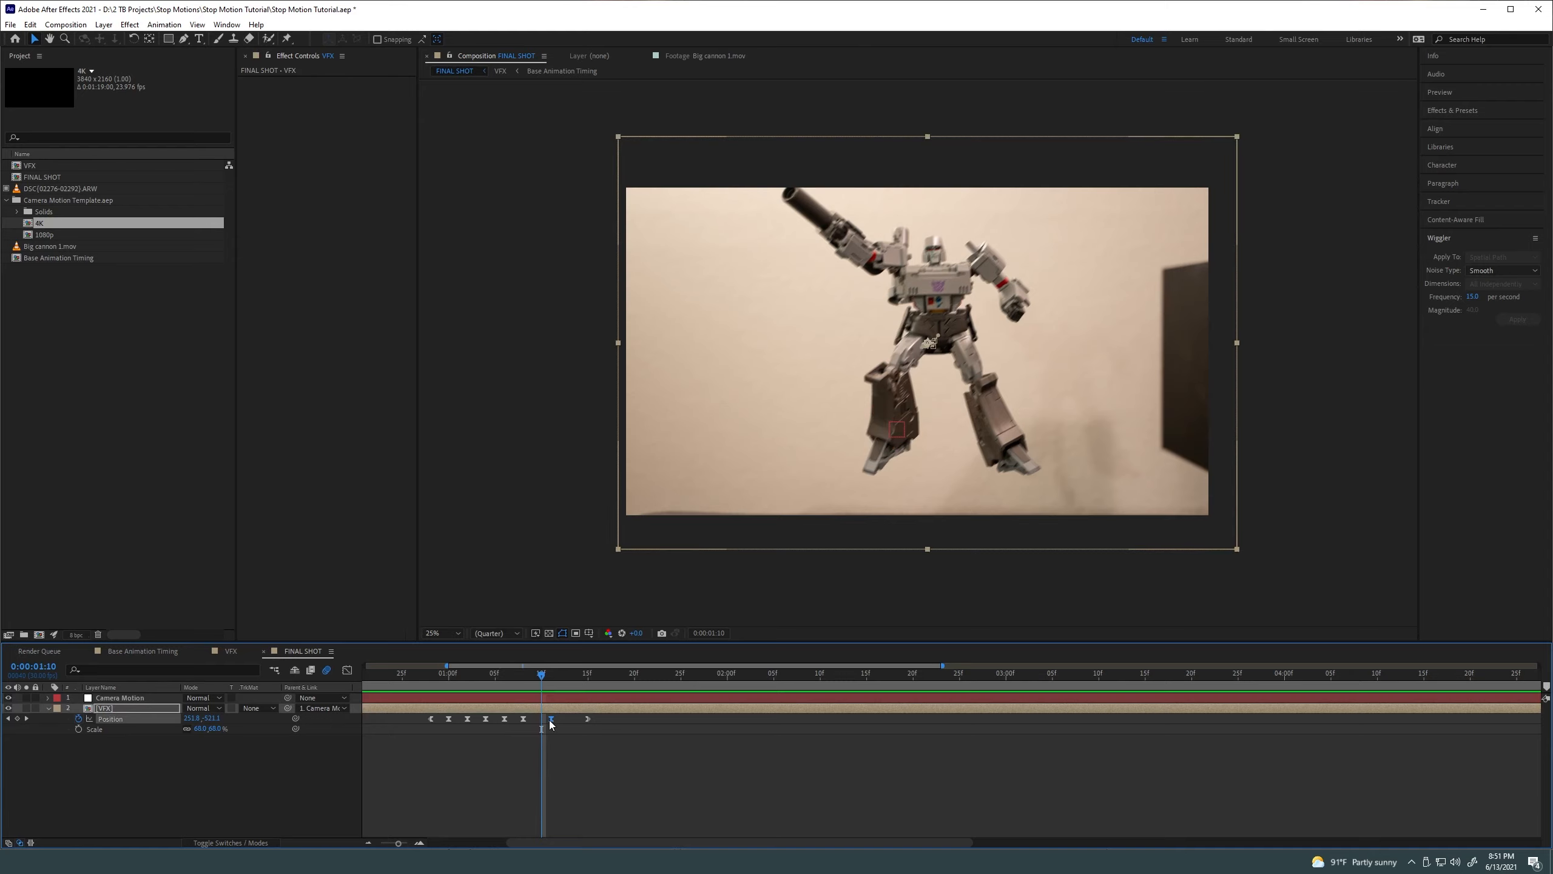
left_click(548, 697)
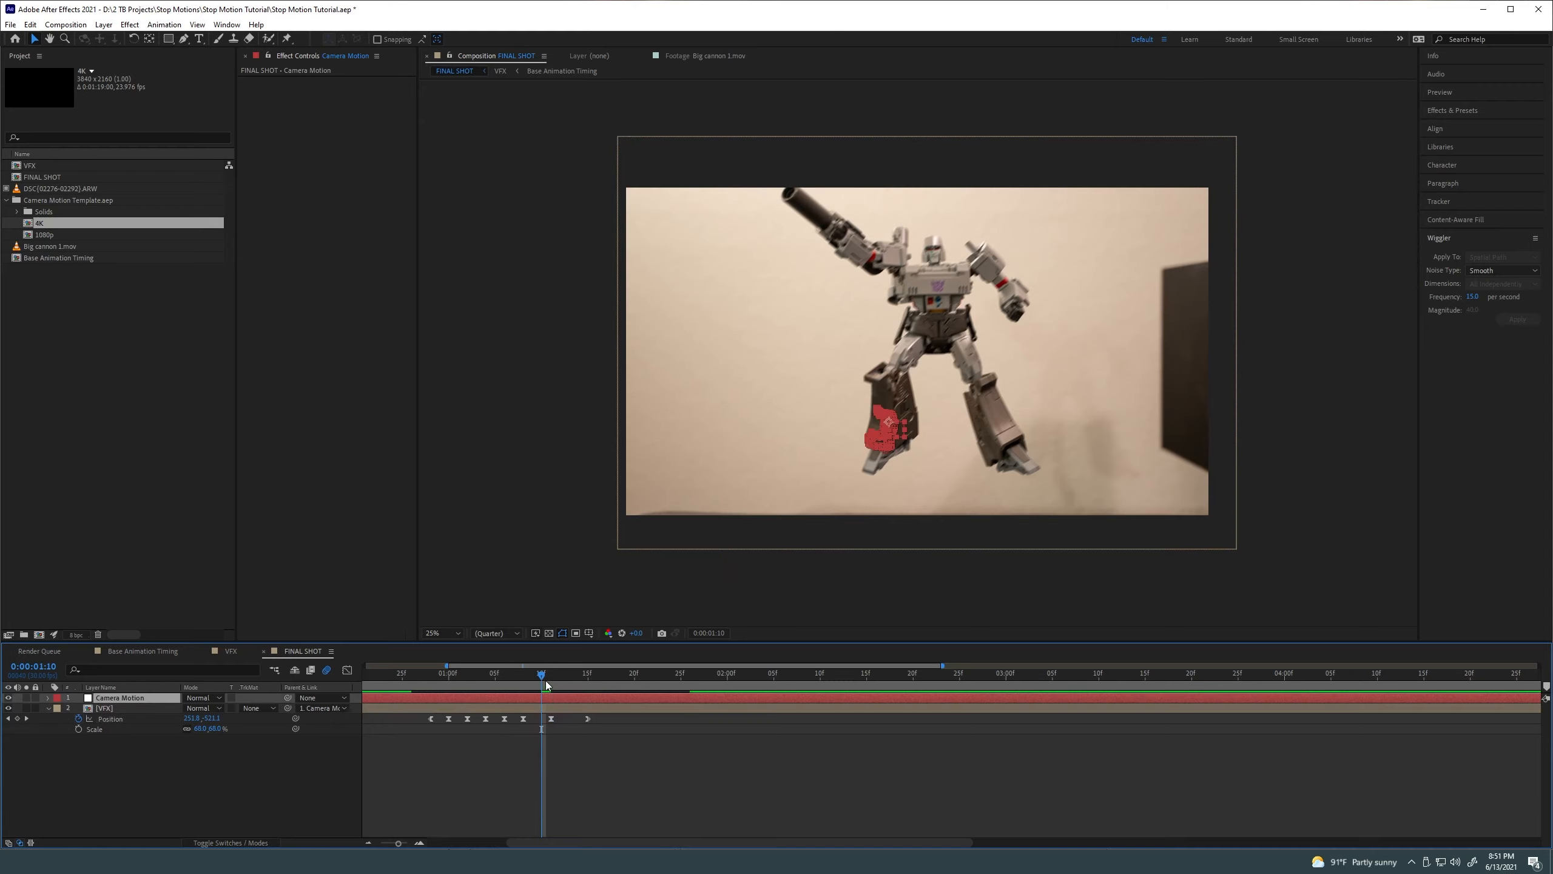
left_click(551, 685)
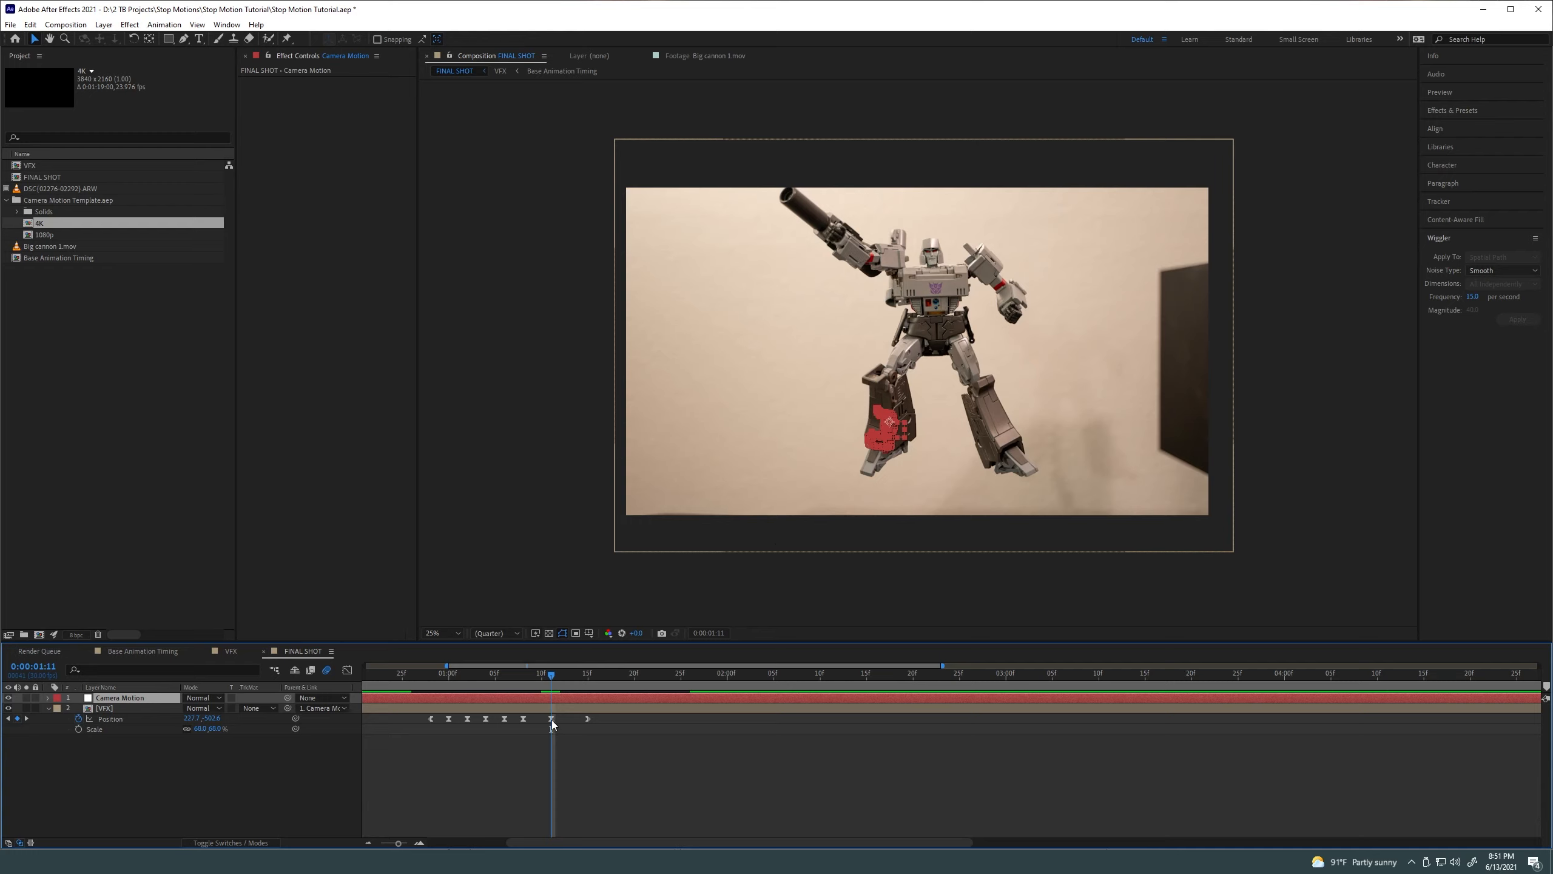
left_click_drag(550, 720, 384, 695)
Play back the retimed shake twice, return to the first Position keyframe at 0:00:00:28, and select the VFX layer
key("space")
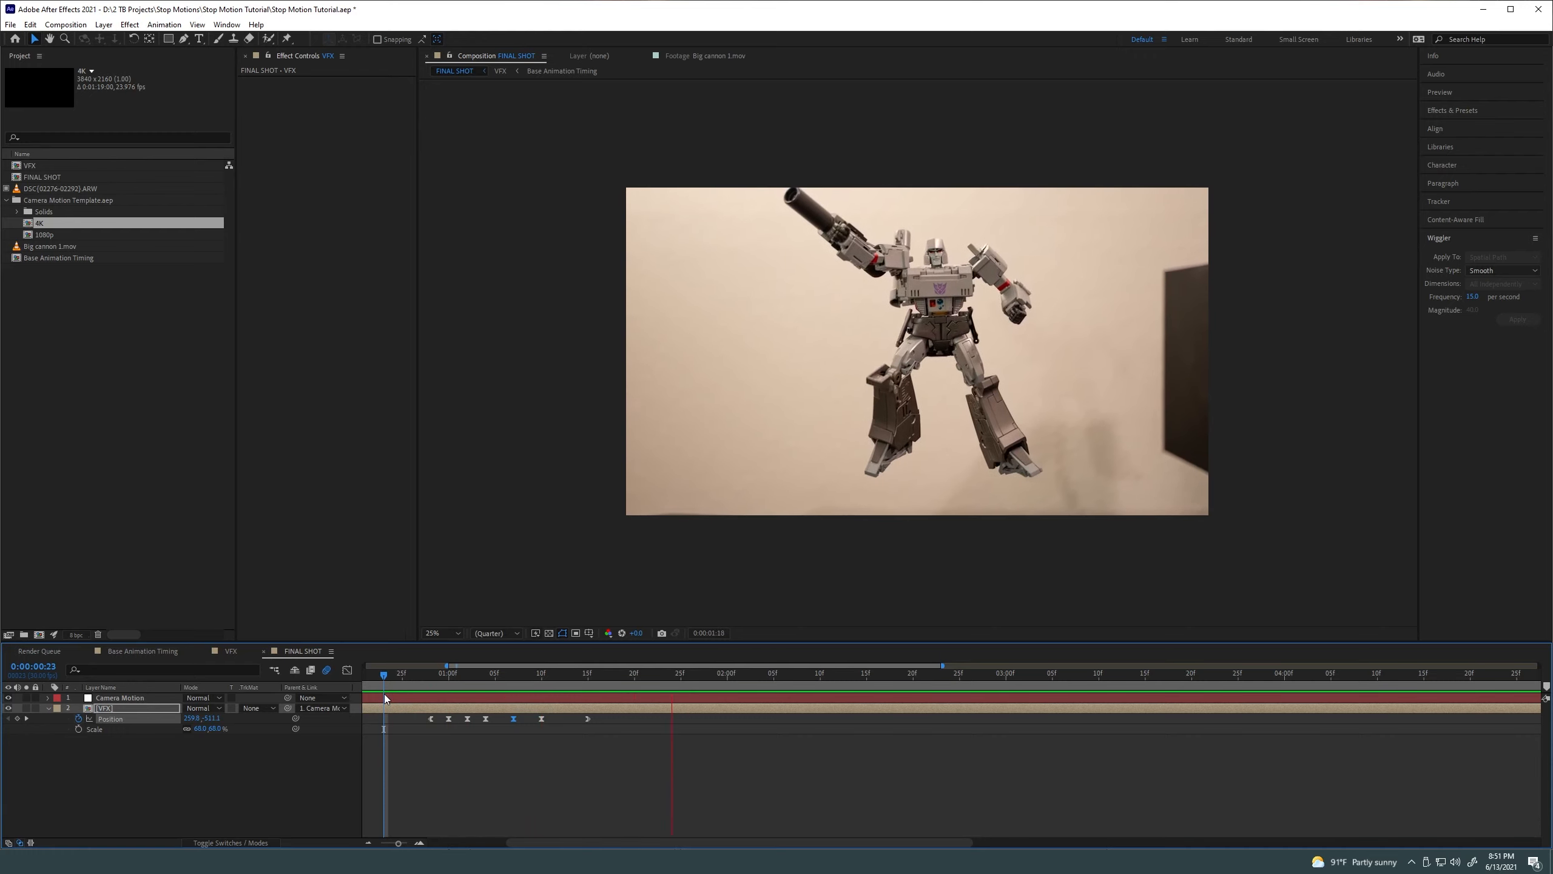
scroll(452, 724, "down", 3)
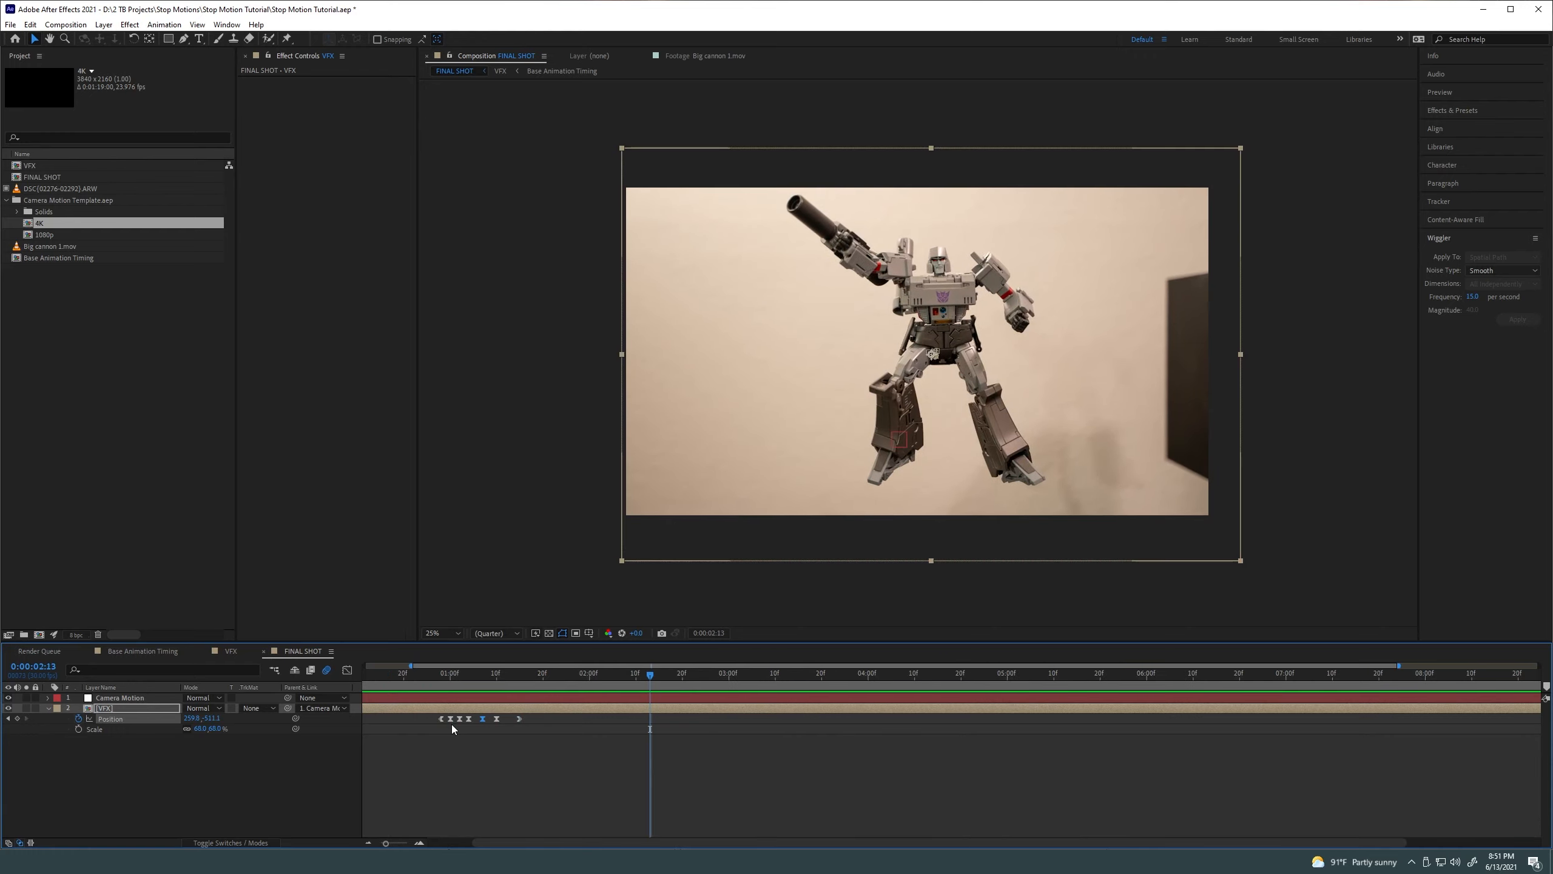
left_click(374, 689)
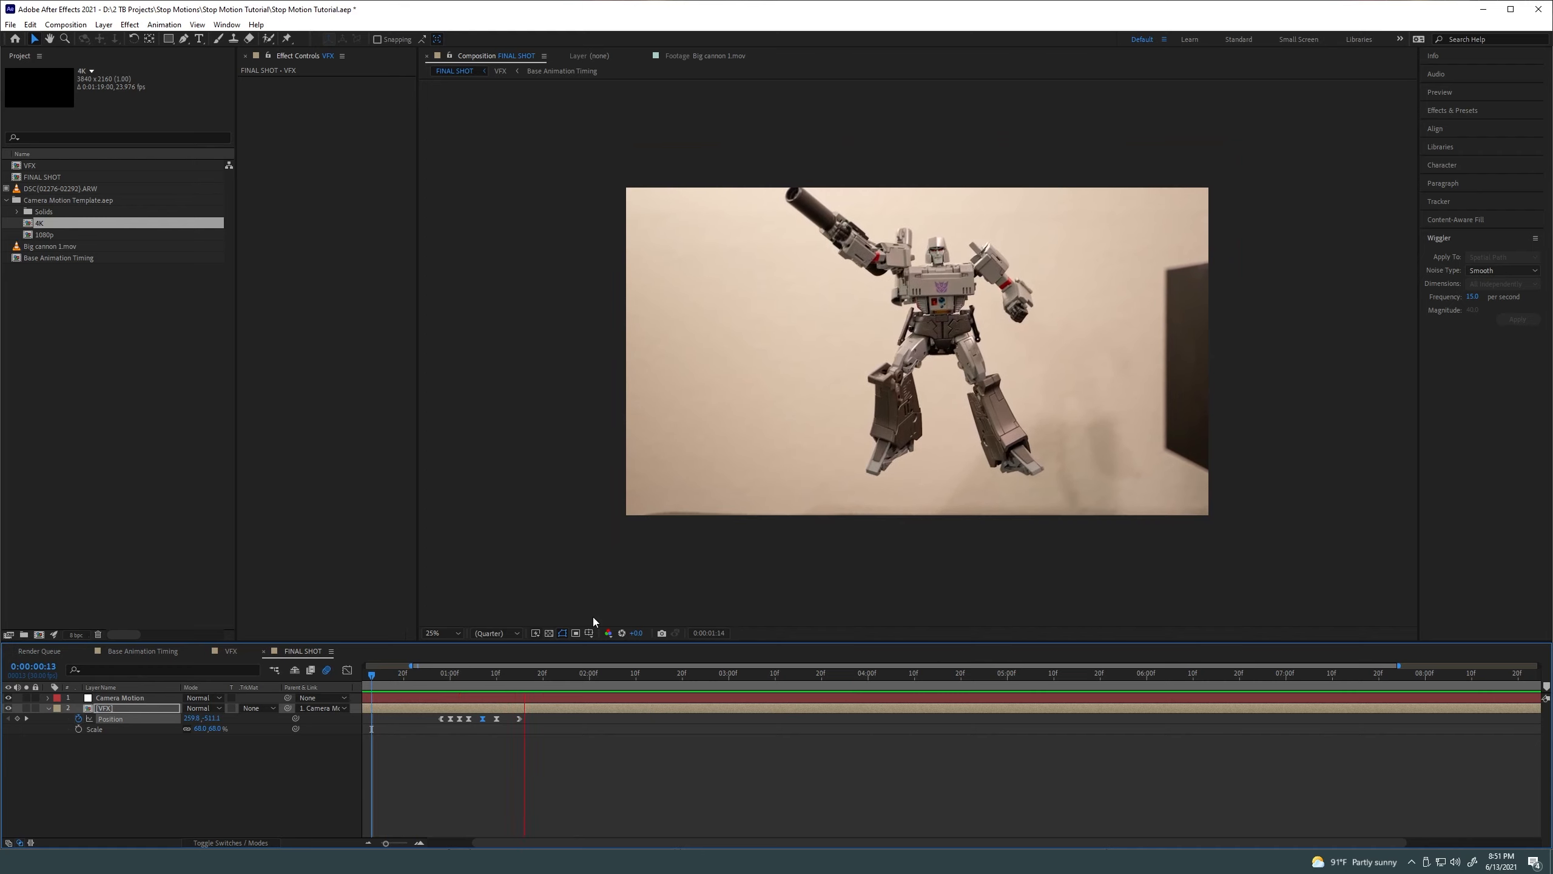
scroll(536, 680, "down", 2)
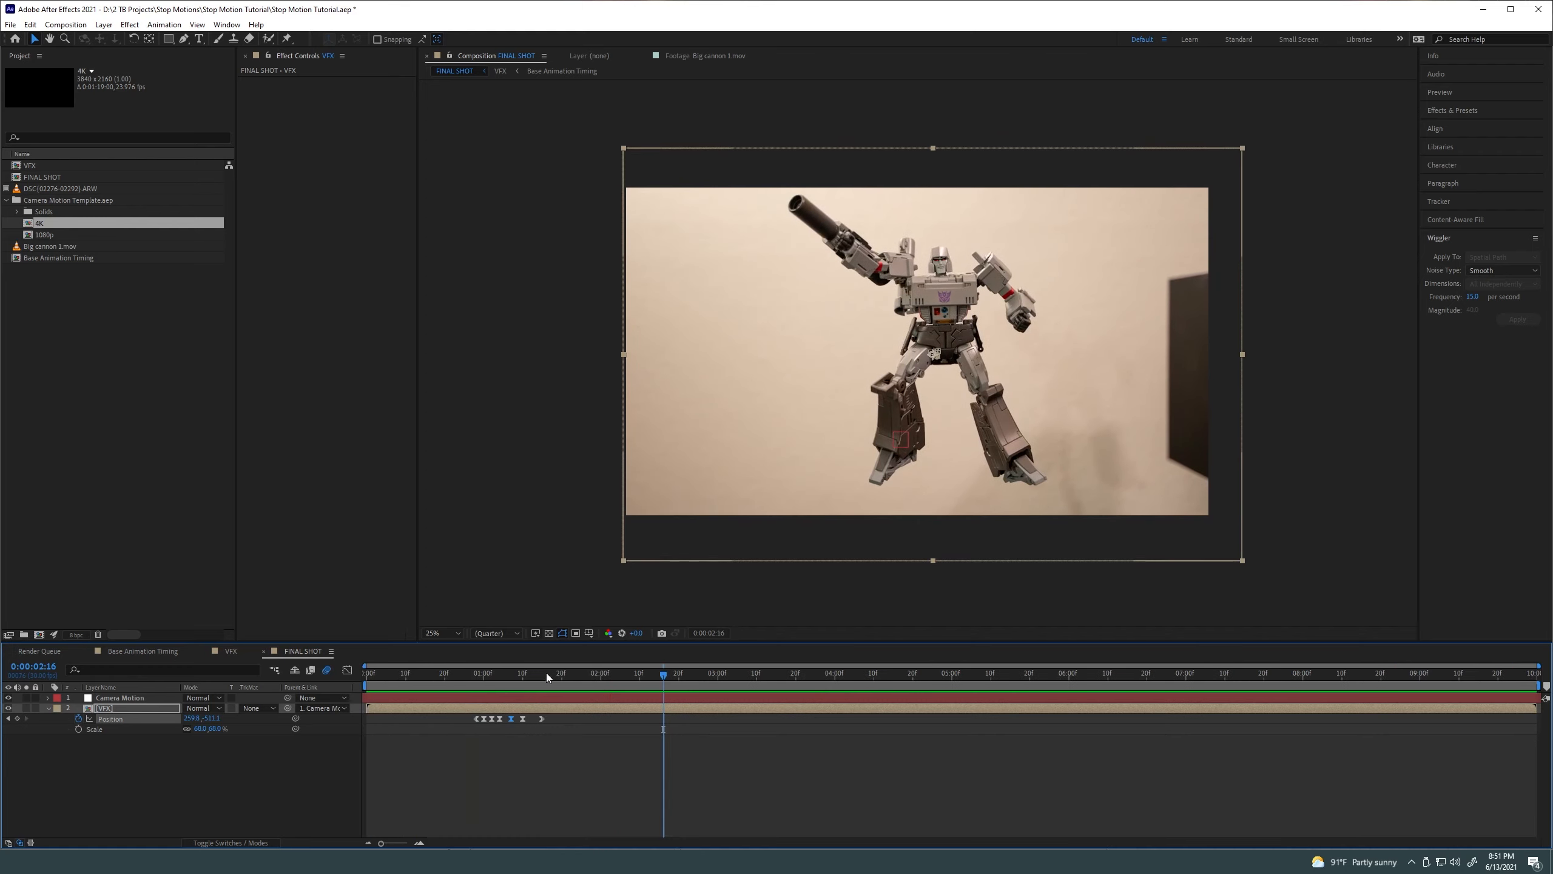
left_click(476, 684)
left_click(562, 708)
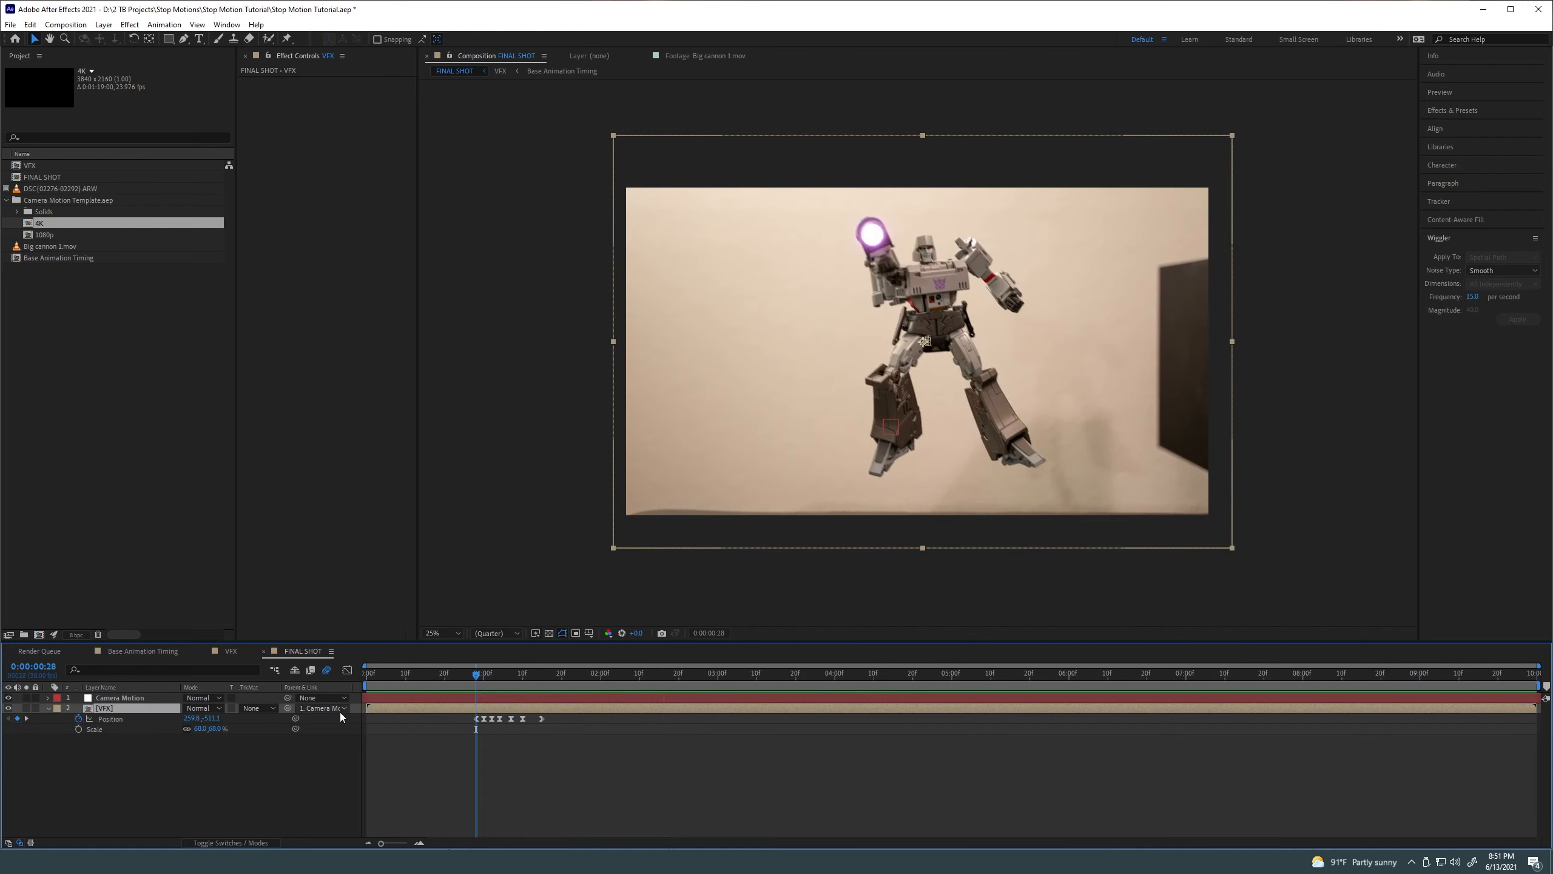
Set the VFX layer's Scale to 66% and play the shot from the start, stopping at 0:00:01:14
left_click(214, 728)
type("66")
key("Return")
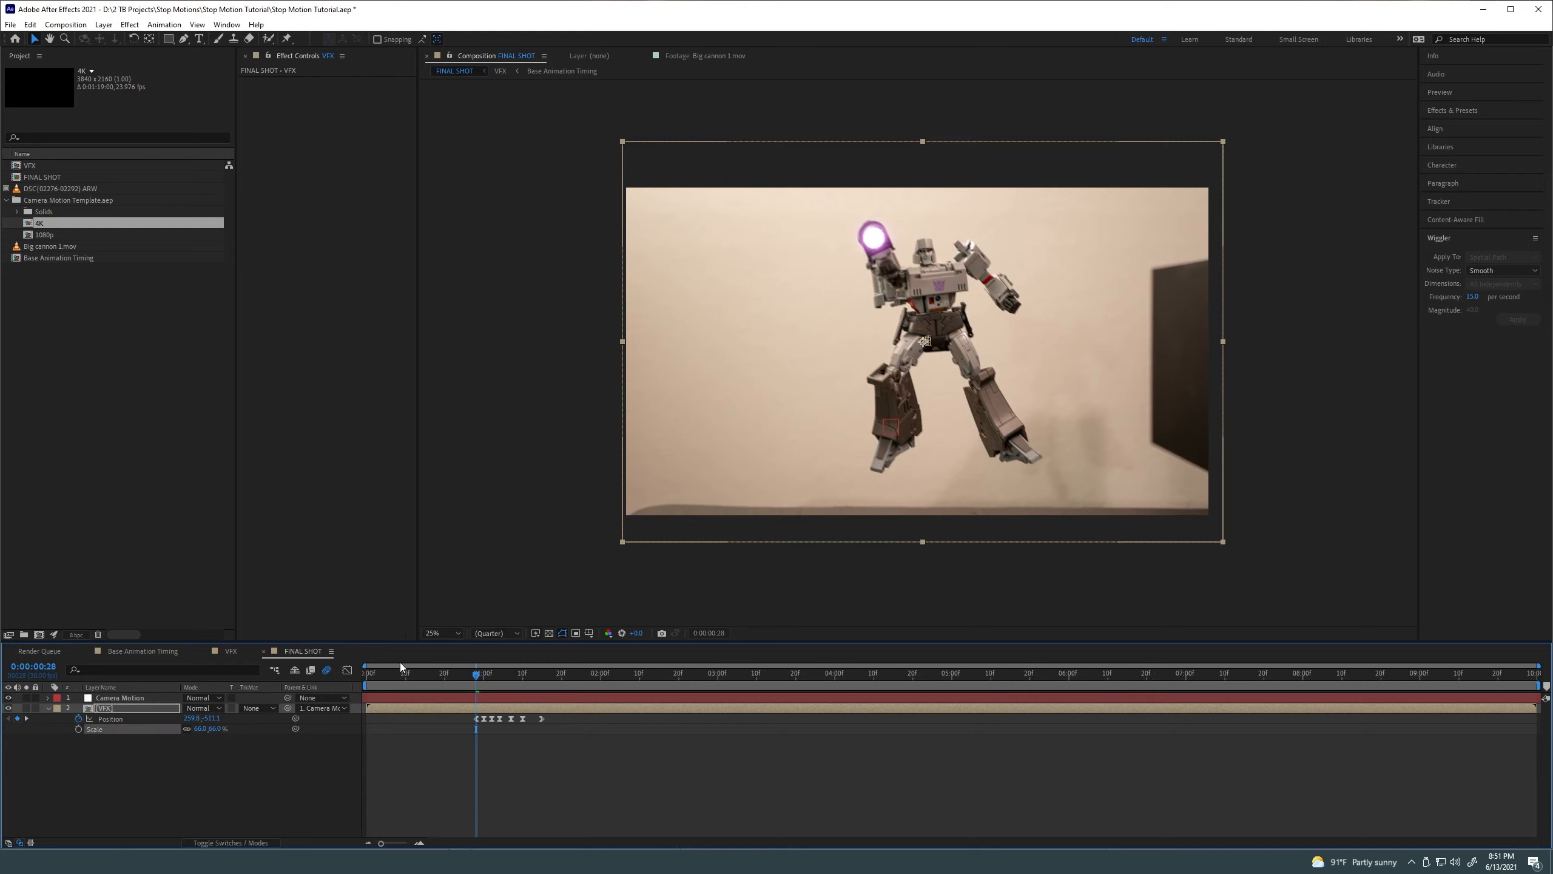
key("space")
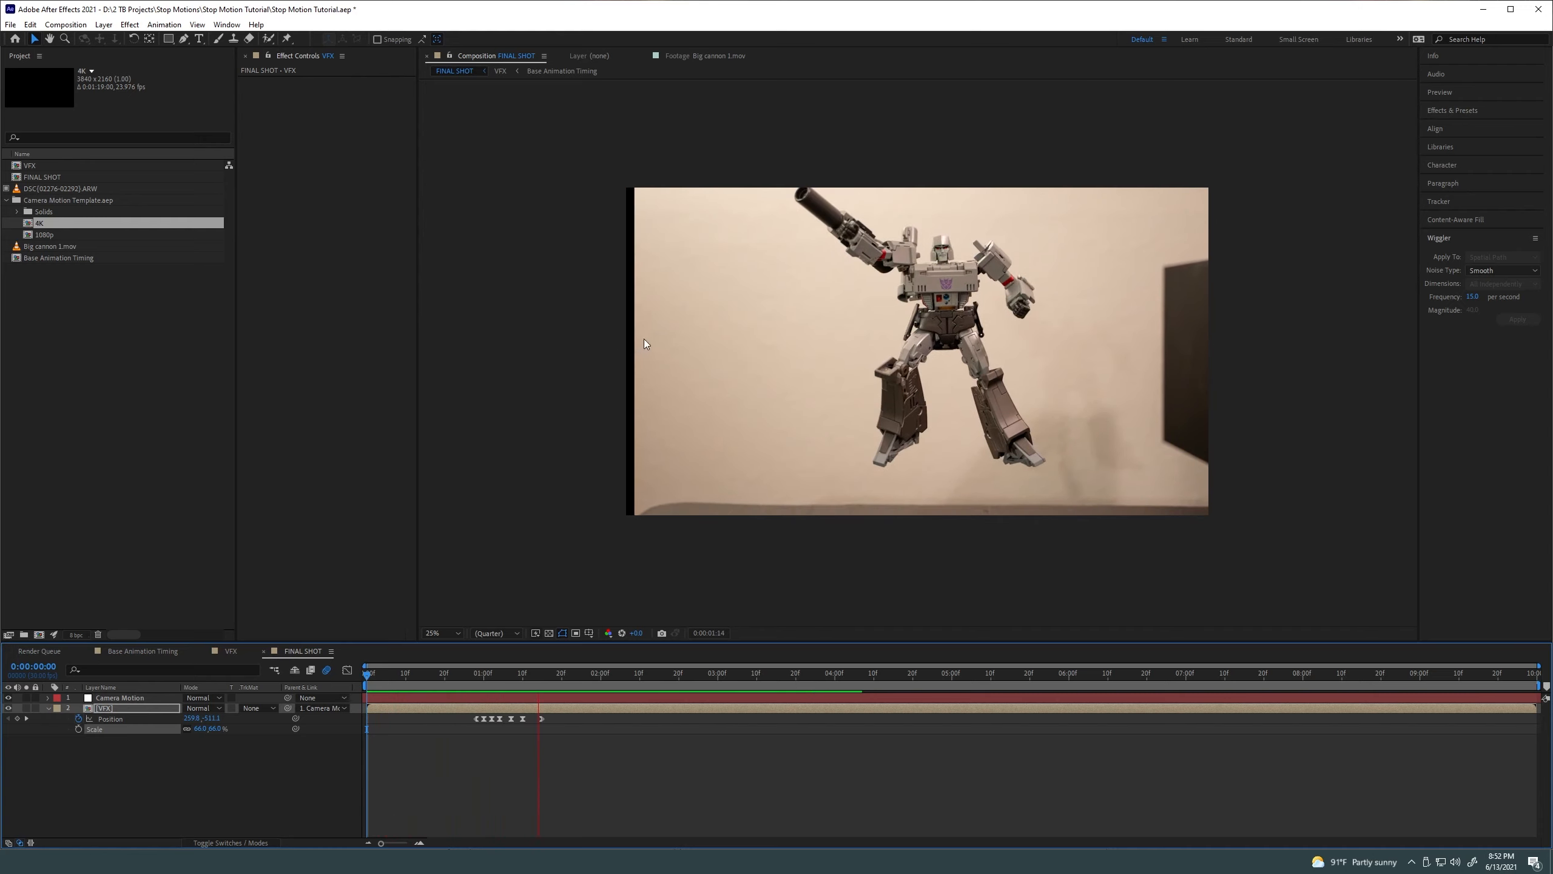
key("space")
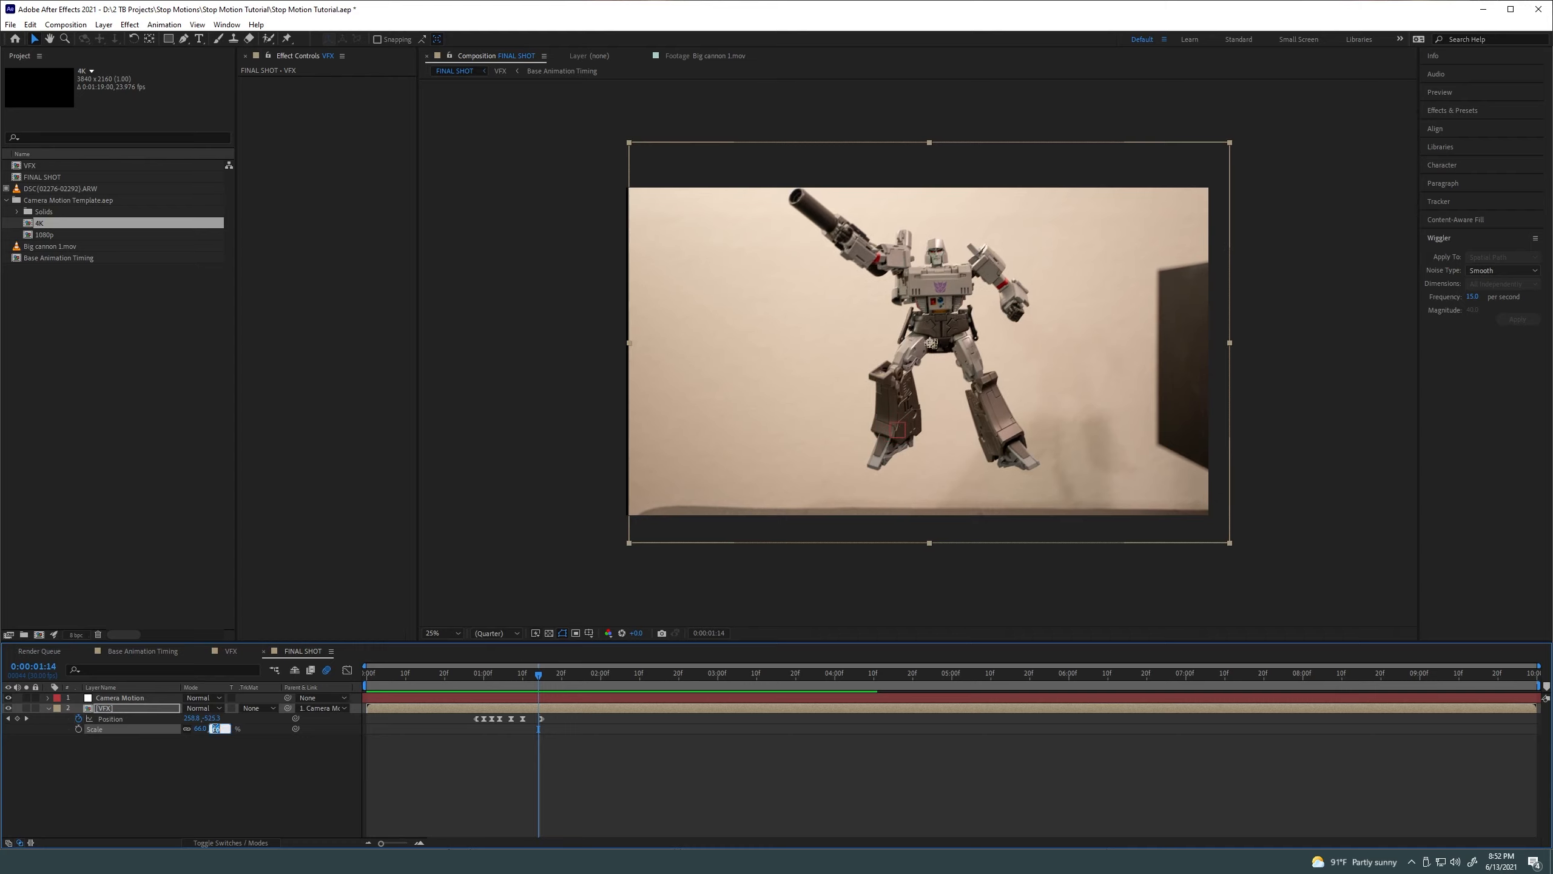
Set the VFX layer's Scale to 67% and check the frame edges at 0:00:01:06 with the whole composition fitted in view
type("67")
key("Return")
mouse_move(513, 679)
left_mouse_down()
mouse_move(486, 683)
mouse_move(507, 687)
left_mouse_up()
key("period")
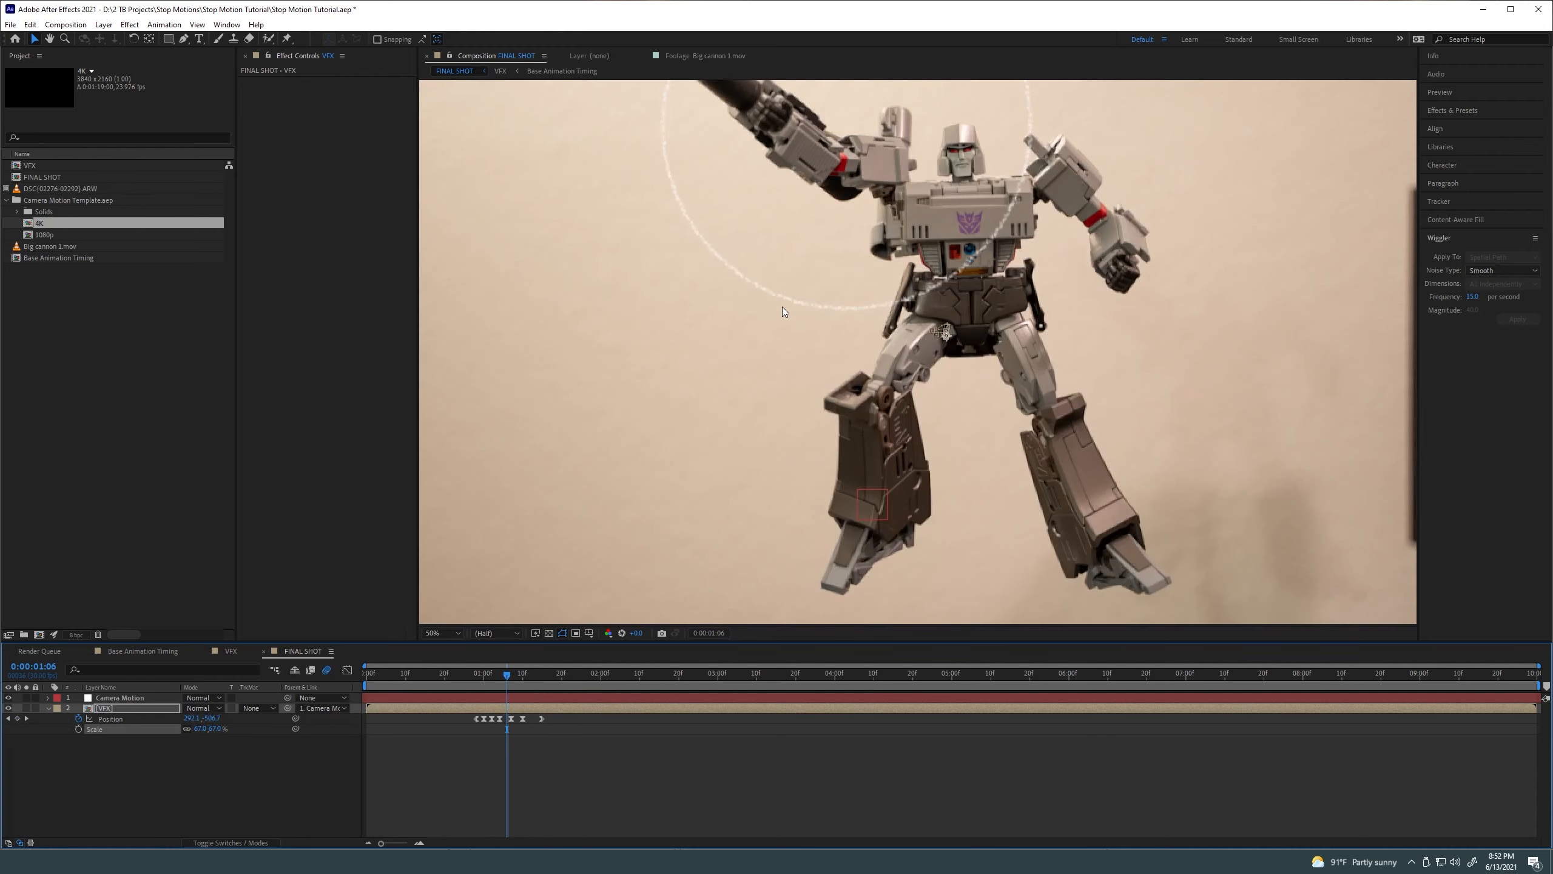
left_click(448, 632)
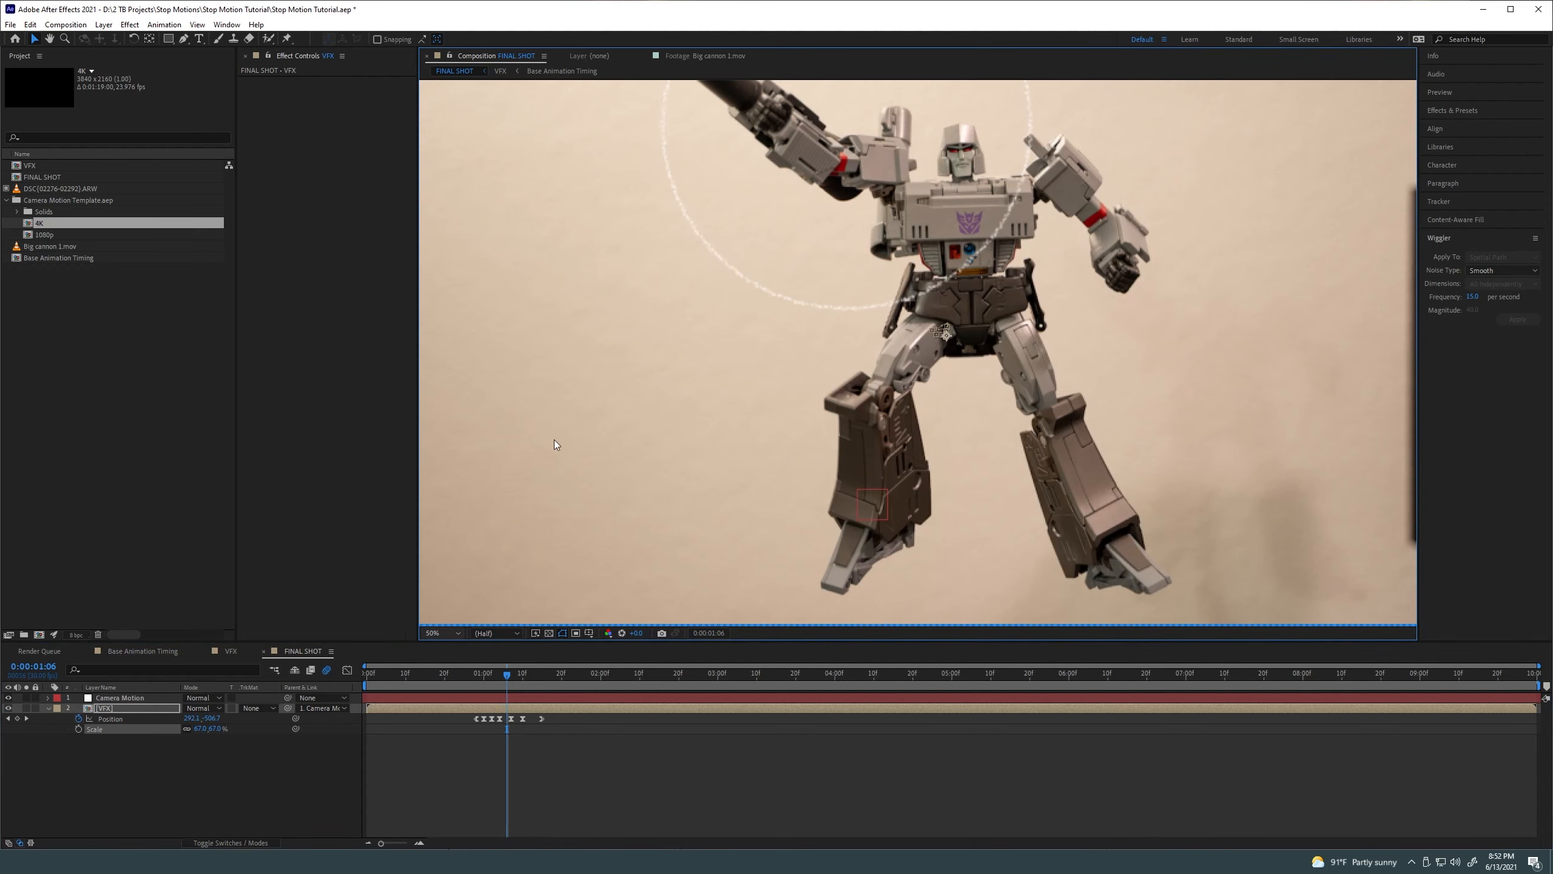
left_click(458, 632)
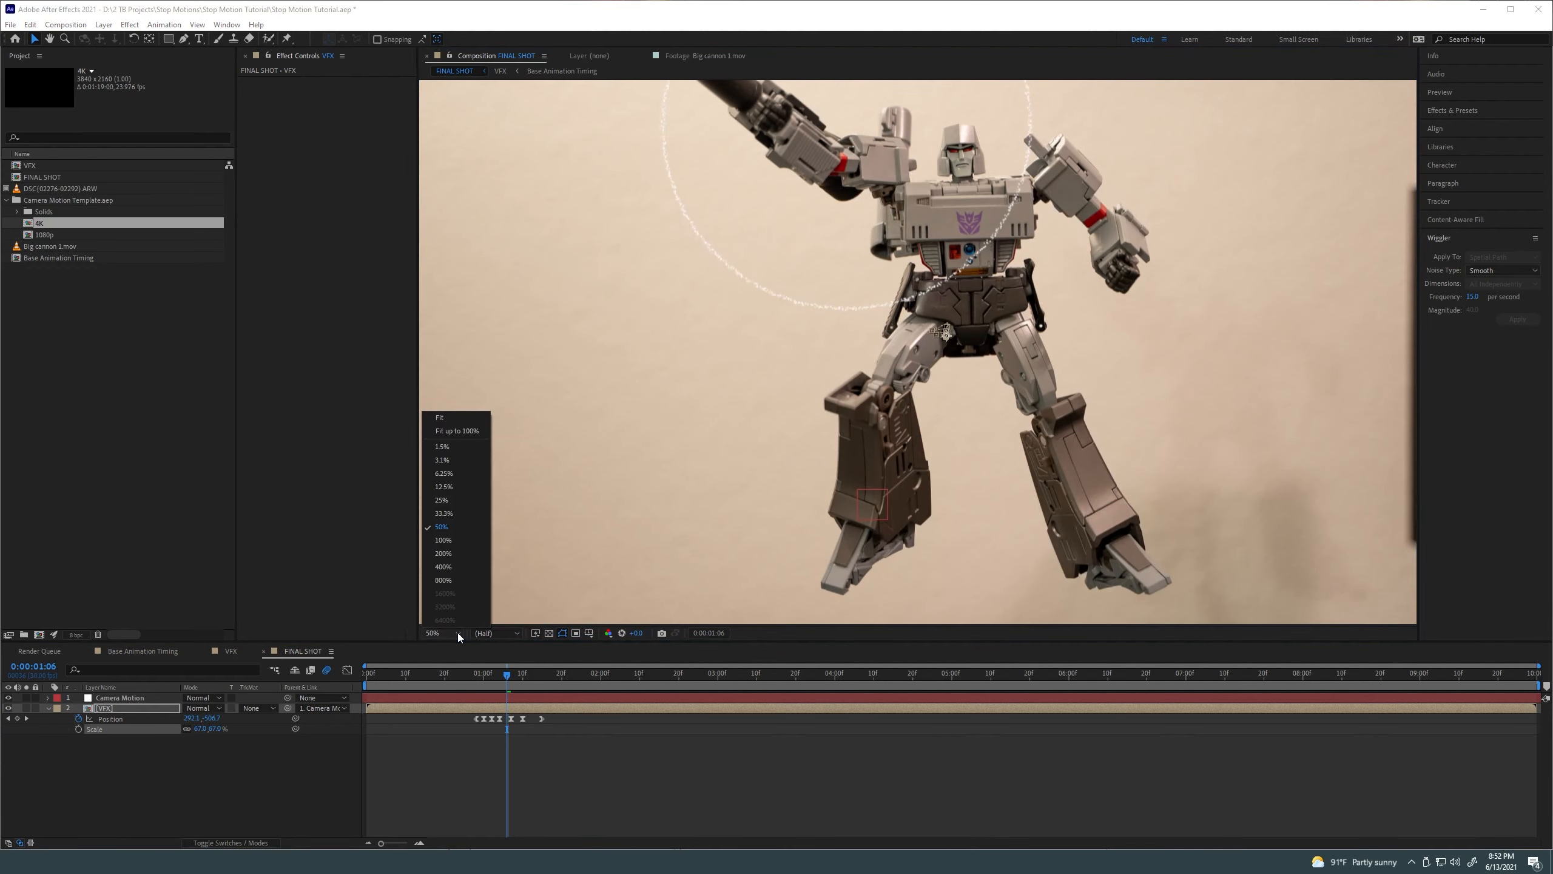
left_click(470, 417)
key("comma")
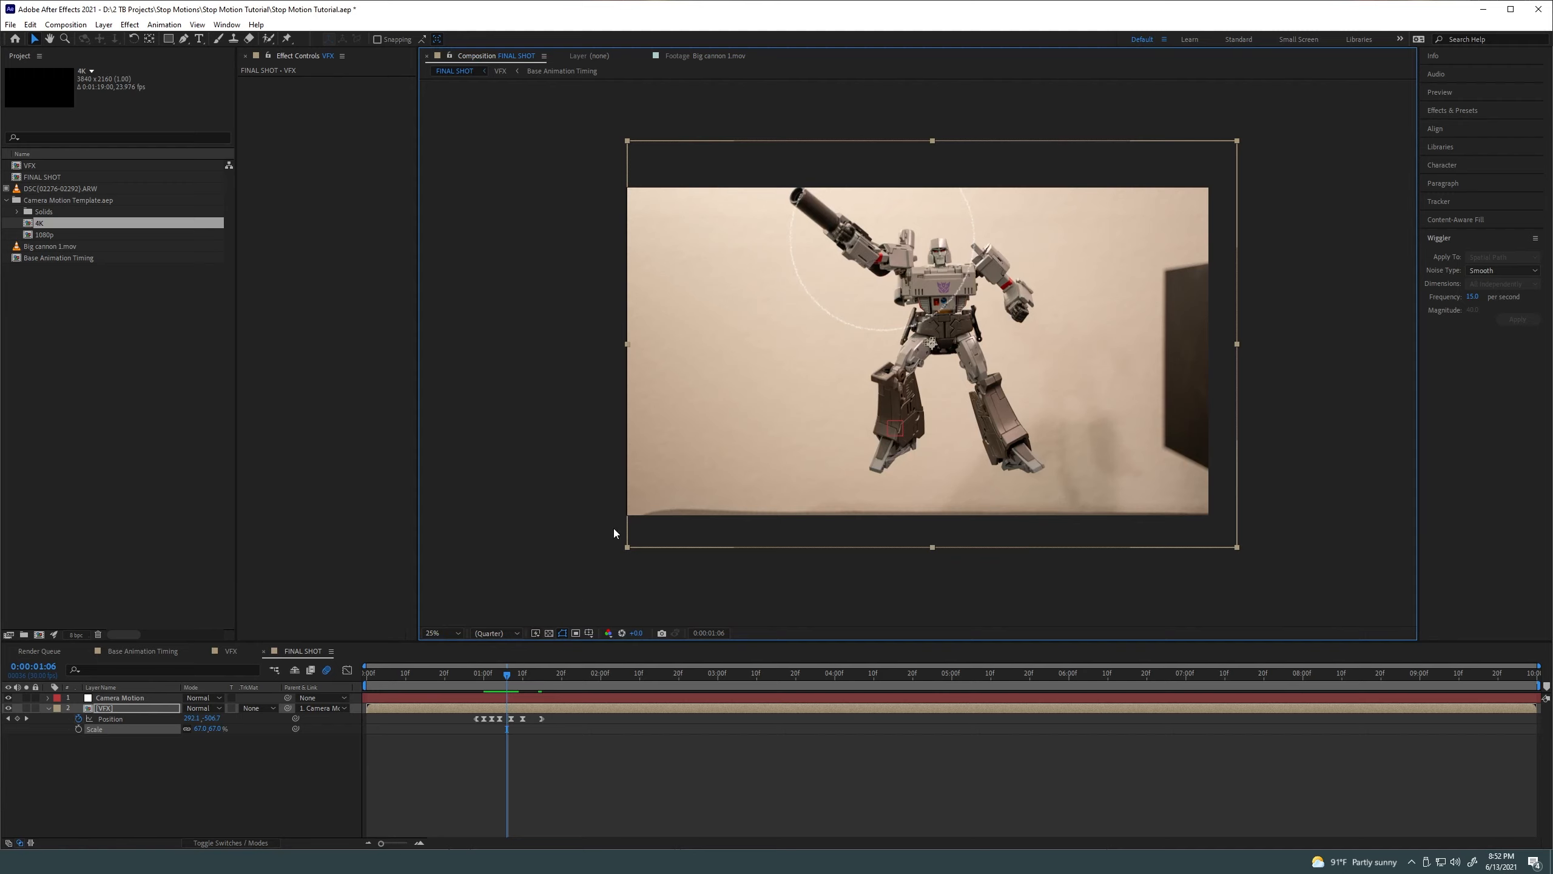
Save the project and apply Motion Tile to the VFX layer with Mirror Edges on and Output Width and Output Height at 120
left_click(554, 706)
key("ctrl+s")
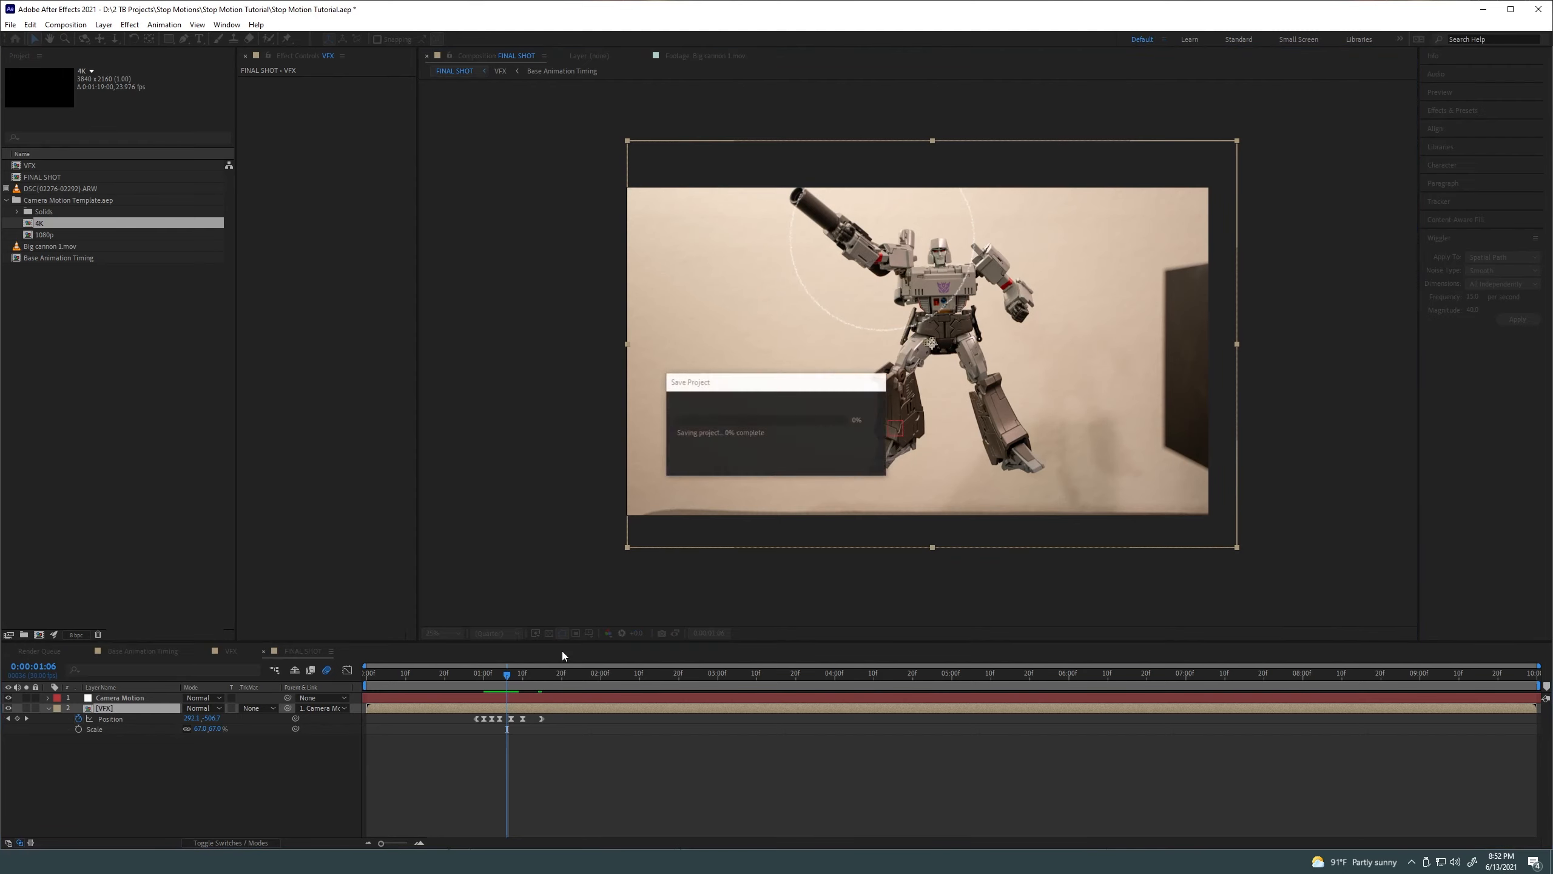
left_click(128, 25)
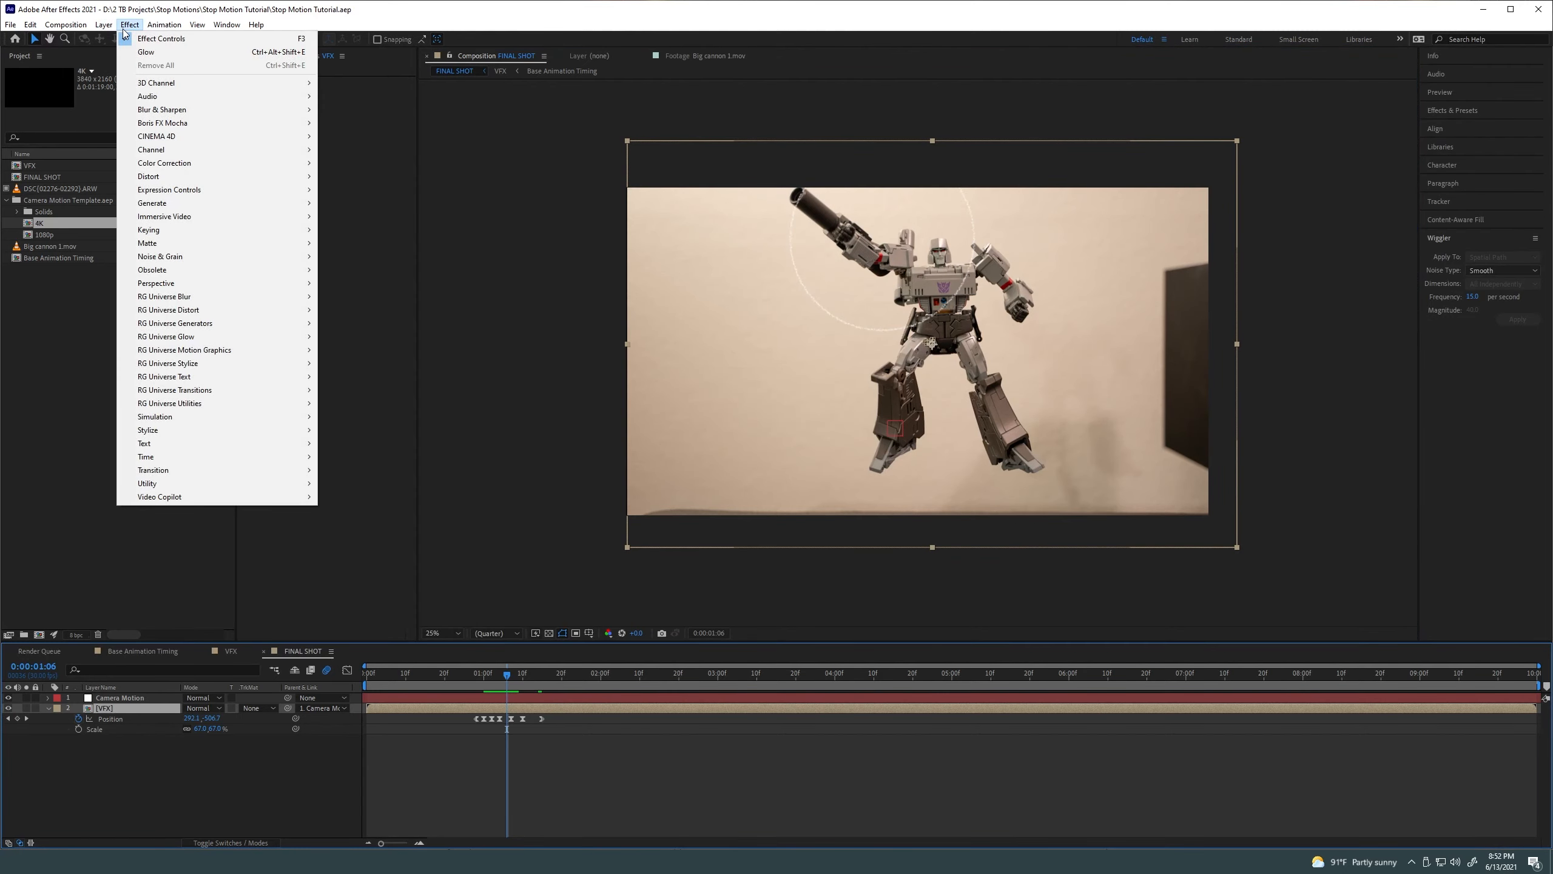
mouse_move(227, 427)
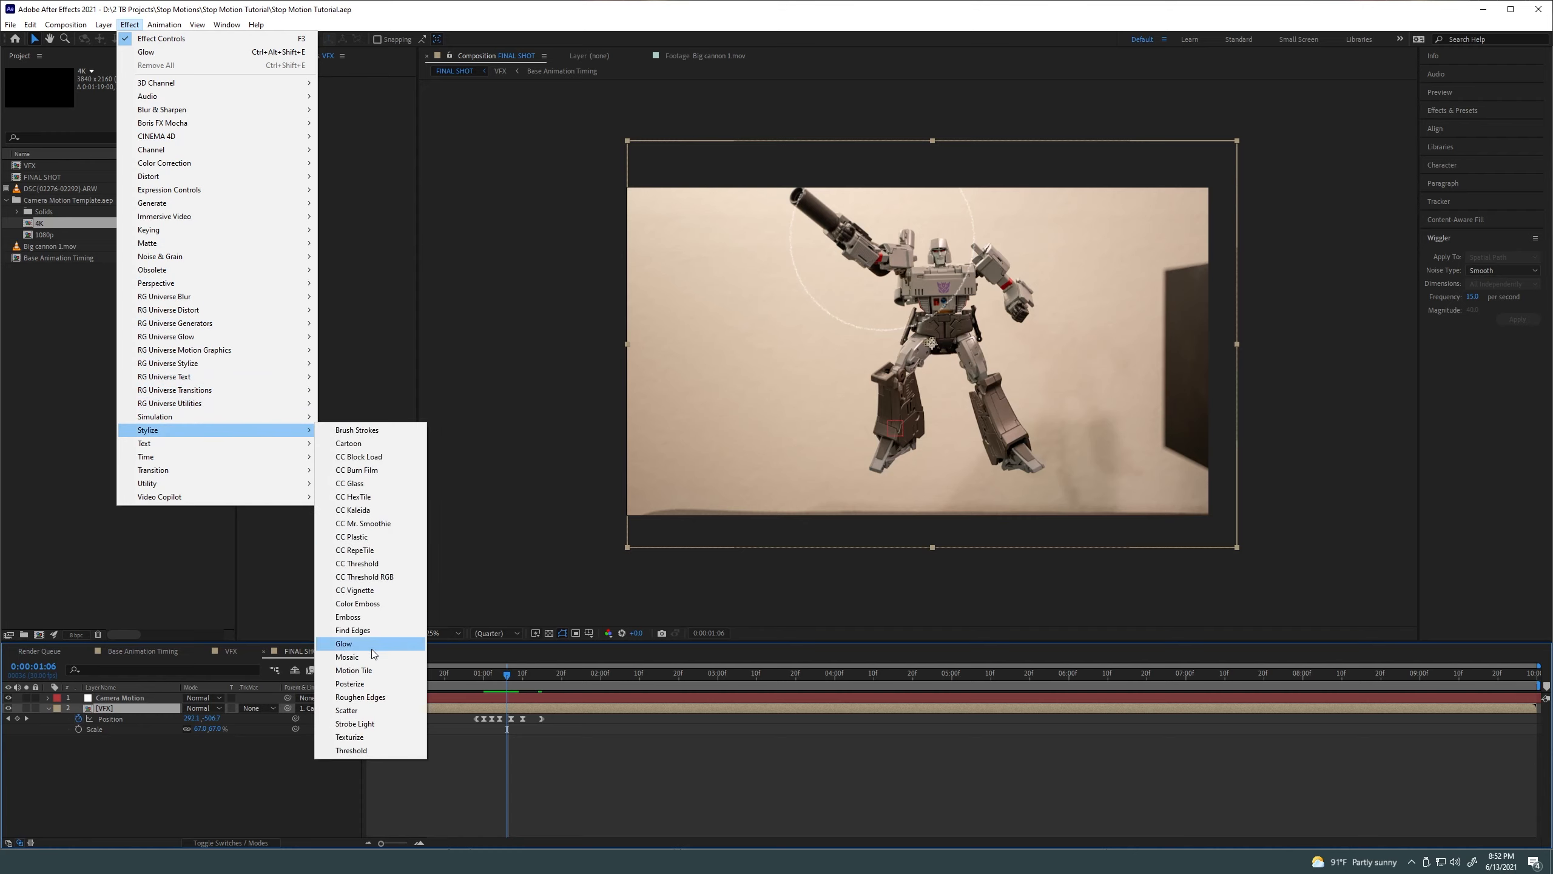
left_click(355, 670)
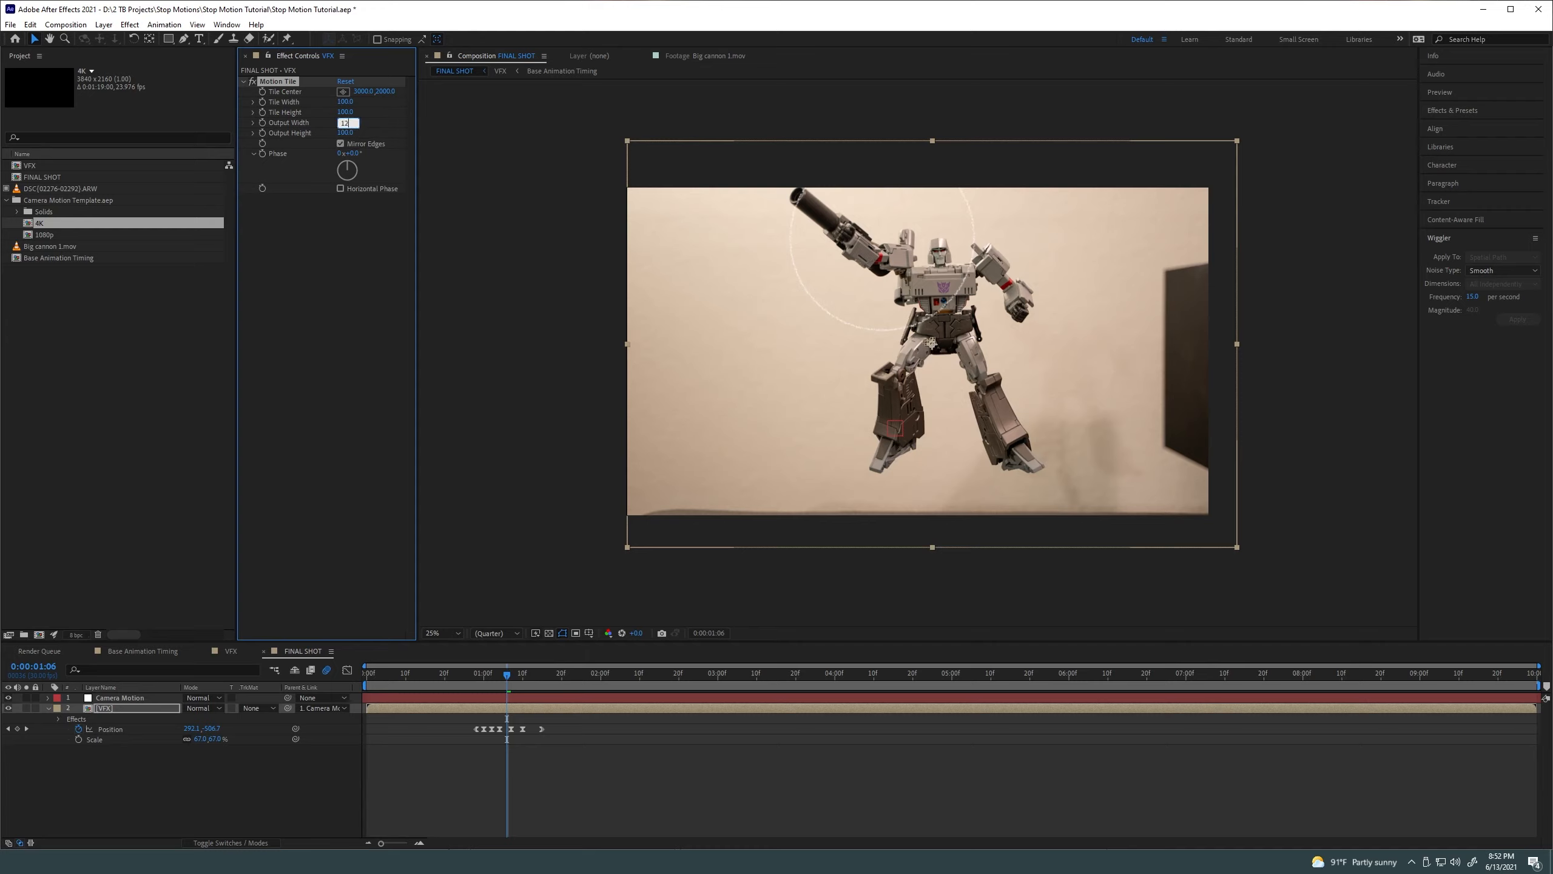
type("120")
left_click(345, 132)
Try shifting the VFX layer within the frame at 0:00:01:14 to test the mirrored edges, and undo the move
left_click(539, 682)
mouse_move(793, 446)
left_mouse_down()
mouse_move(909, 430)
mouse_move(843, 430)
mouse_move(793, 489)
mouse_move(732, 490)
mouse_move(772, 449)
left_mouse_up()
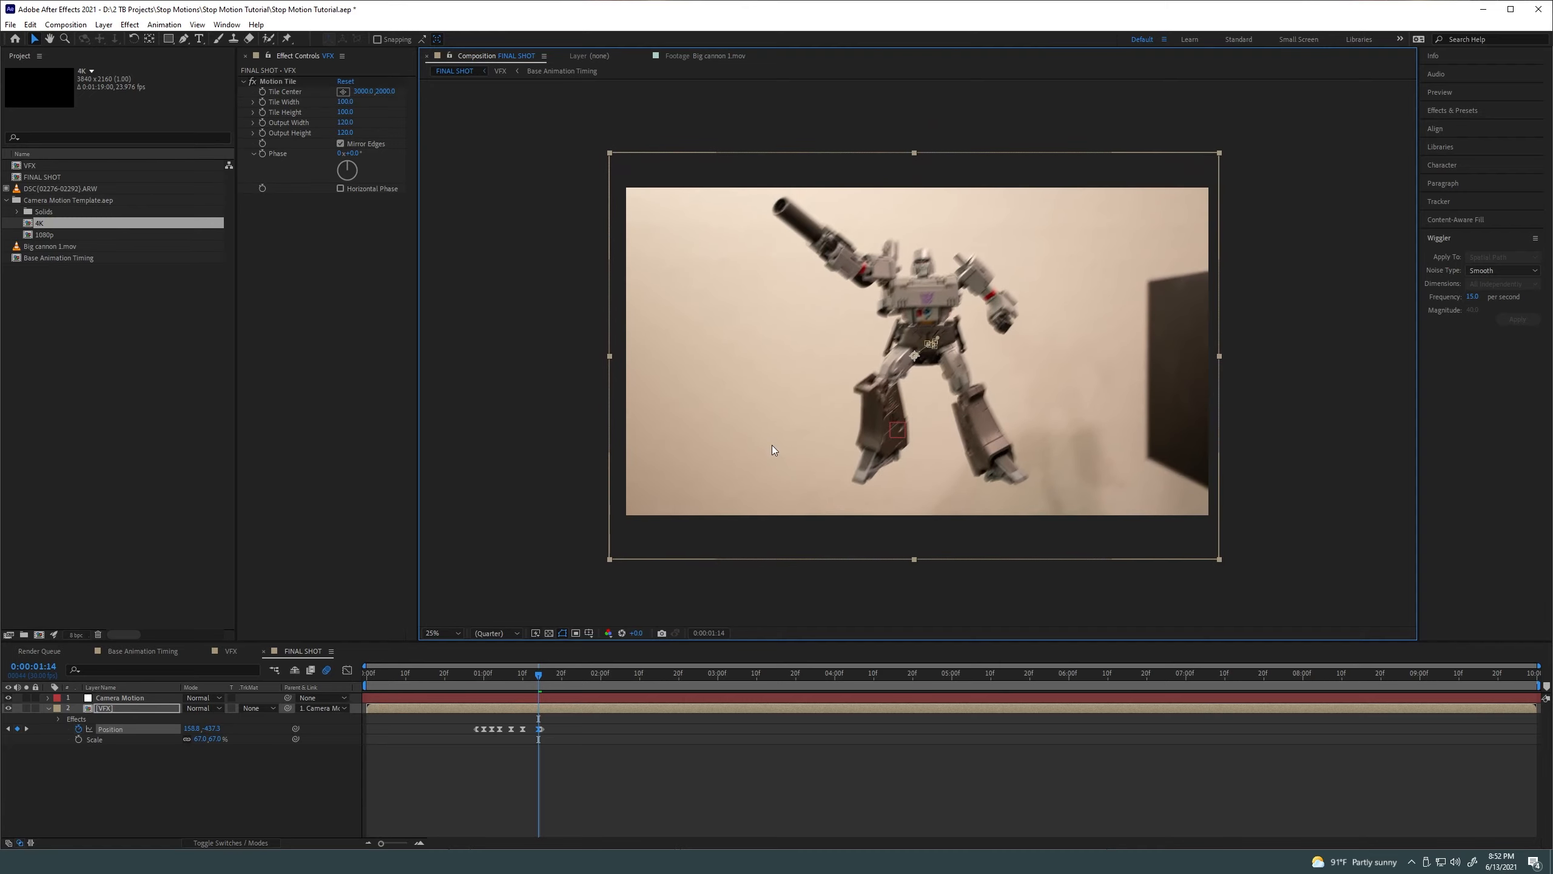
key("ctrl+z")
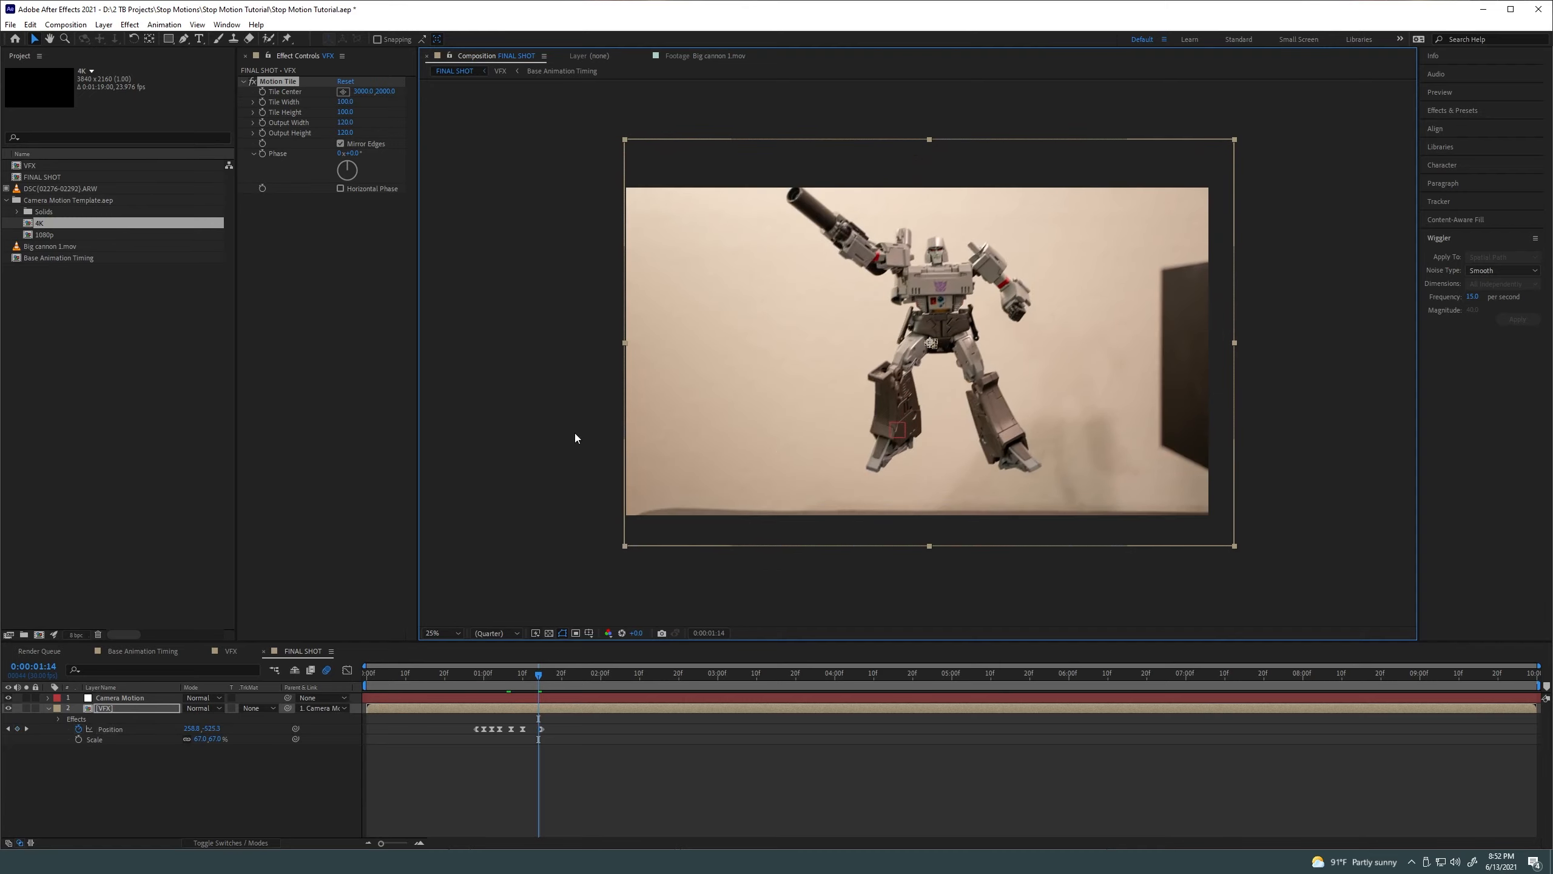
Play back the blast three times from shortly before the shake, and play the whole shot from the start
left_click_drag(528, 683, 461, 679)
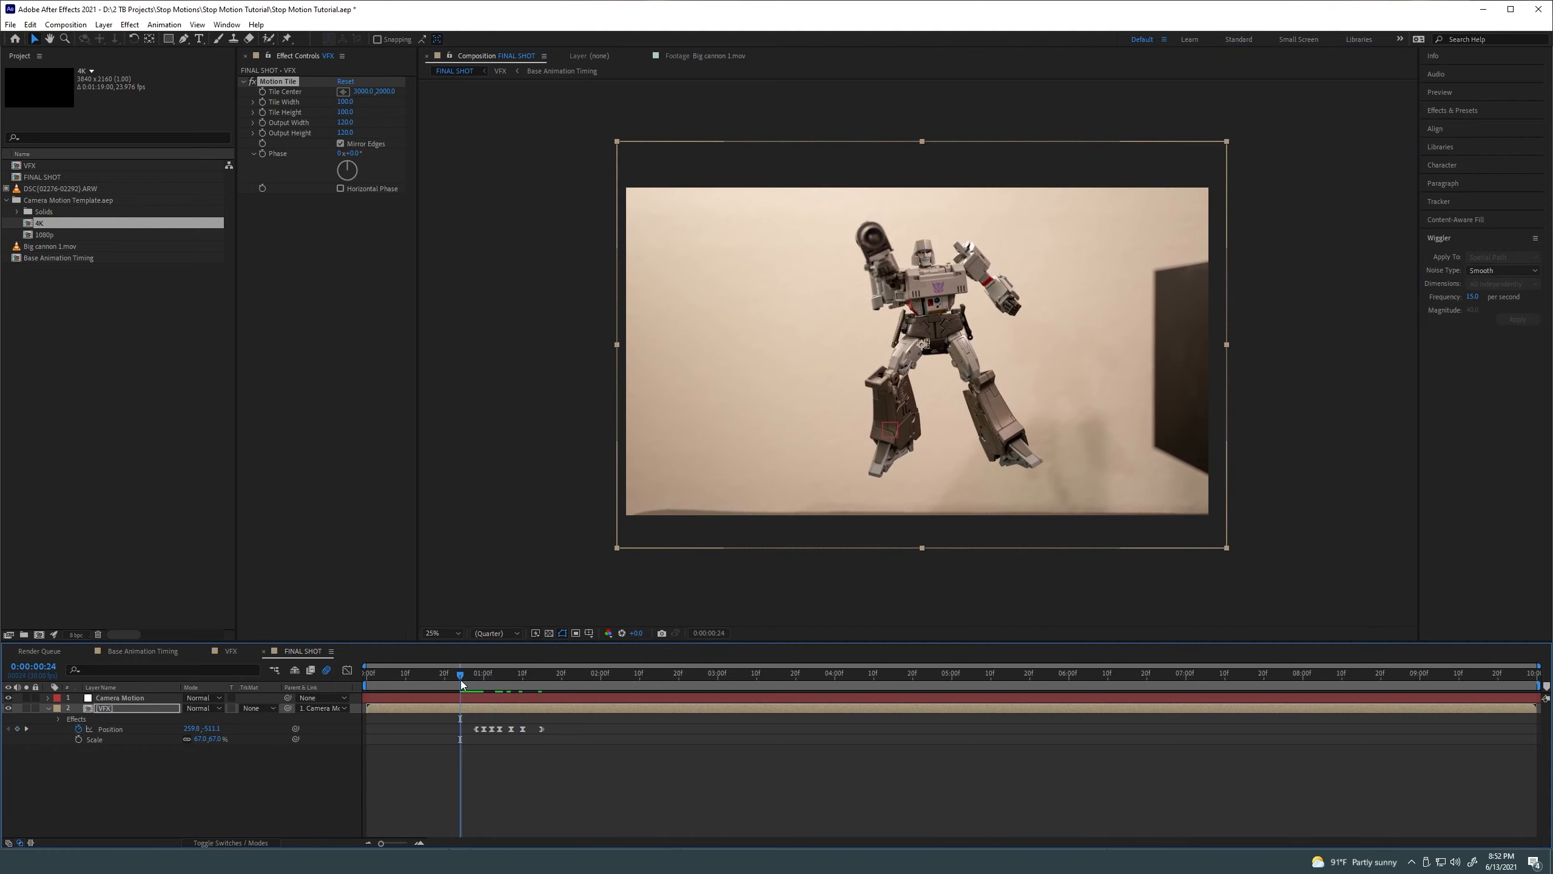
key("space")
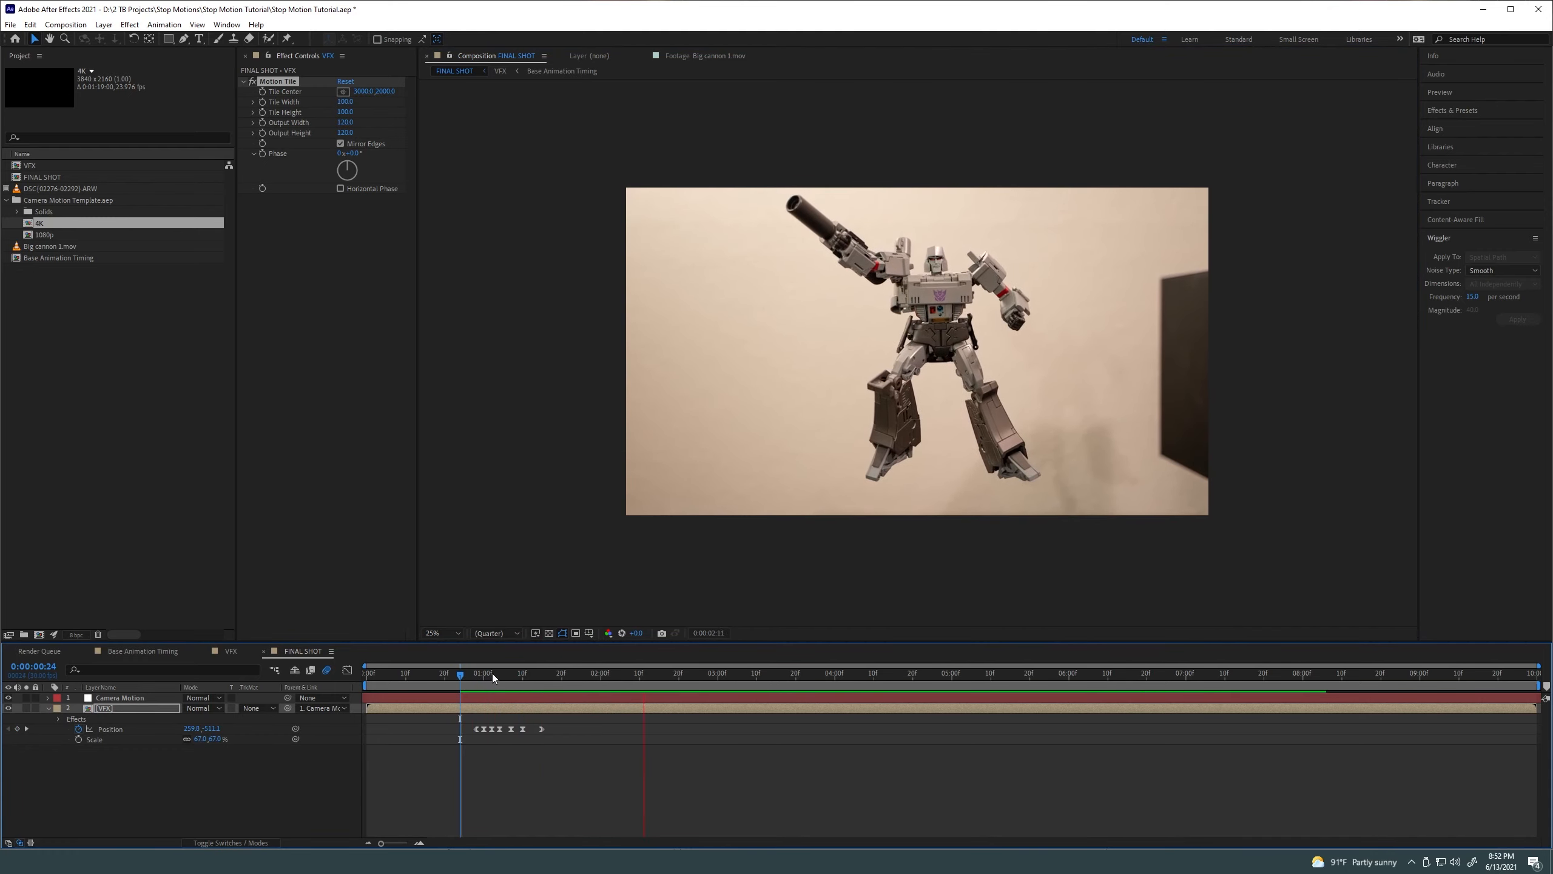
left_click(465, 675)
key("space")
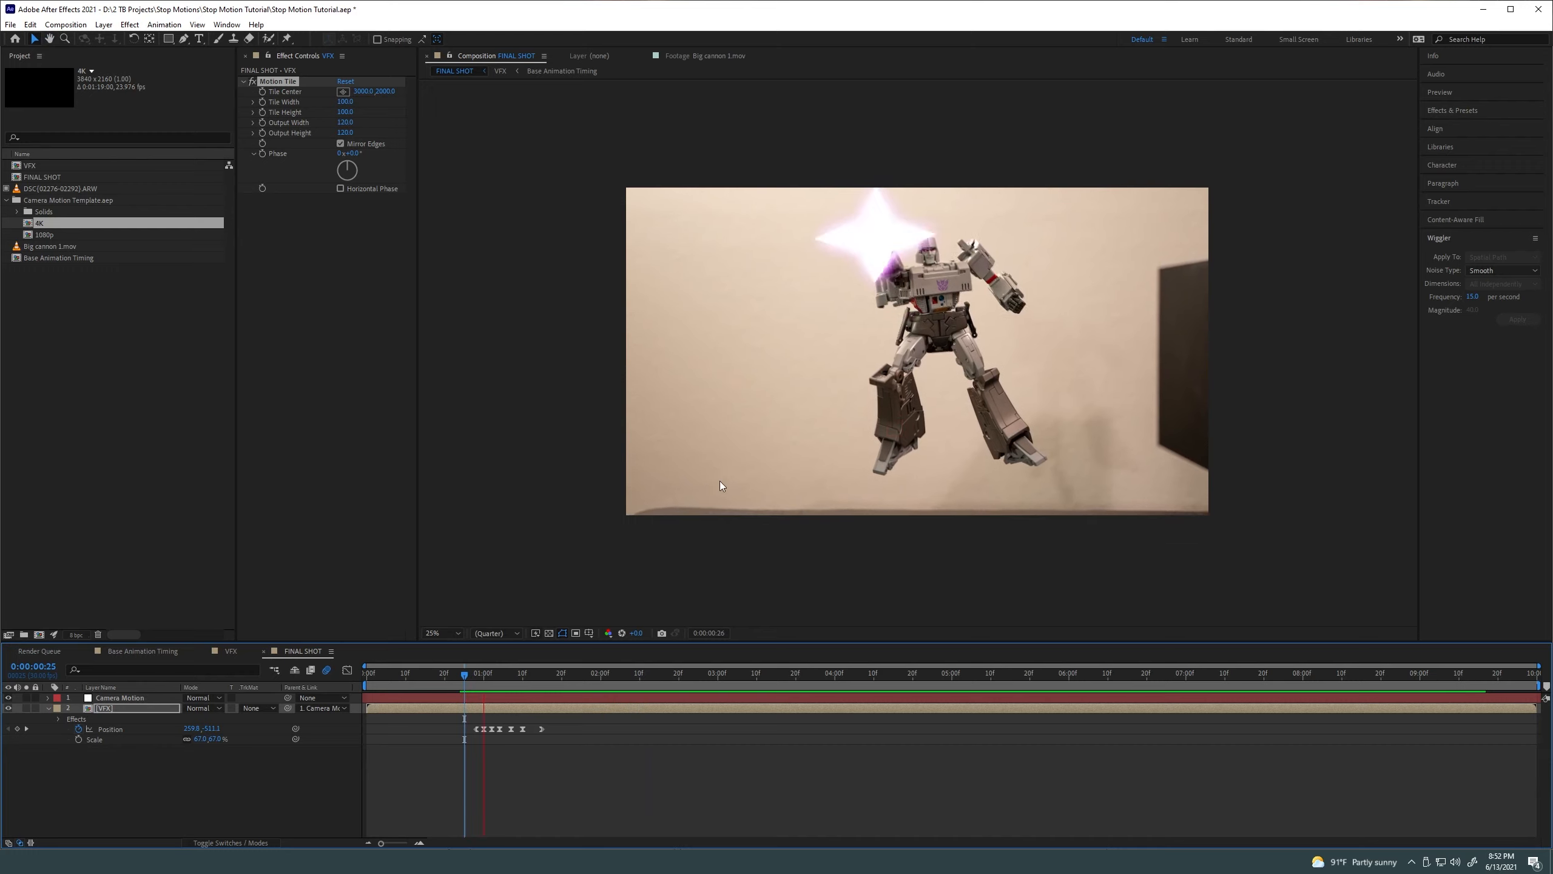
left_click(472, 680)
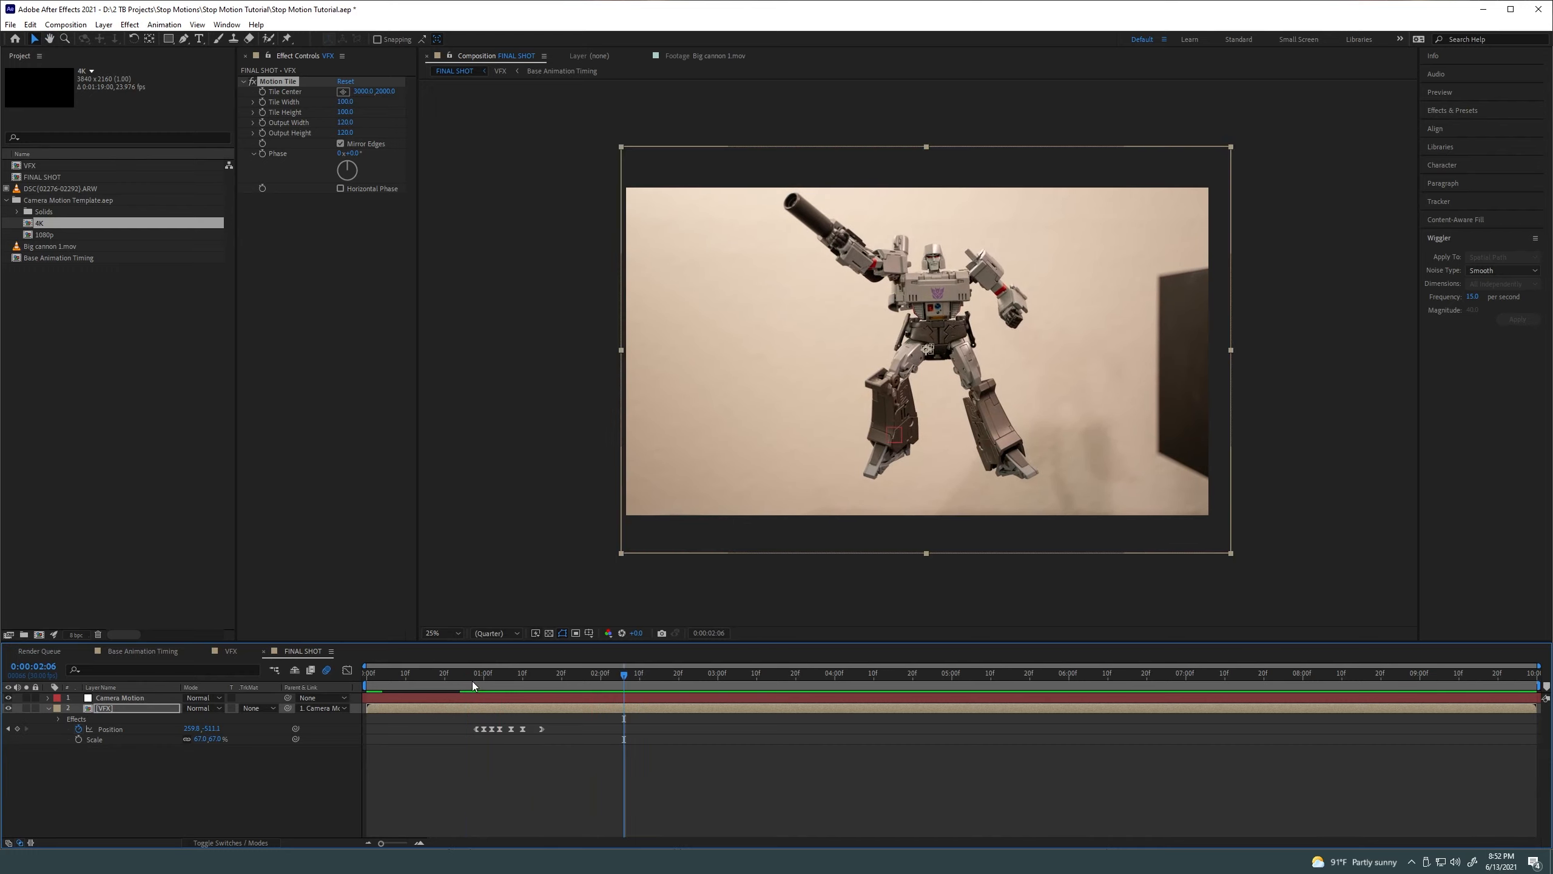
key("space")
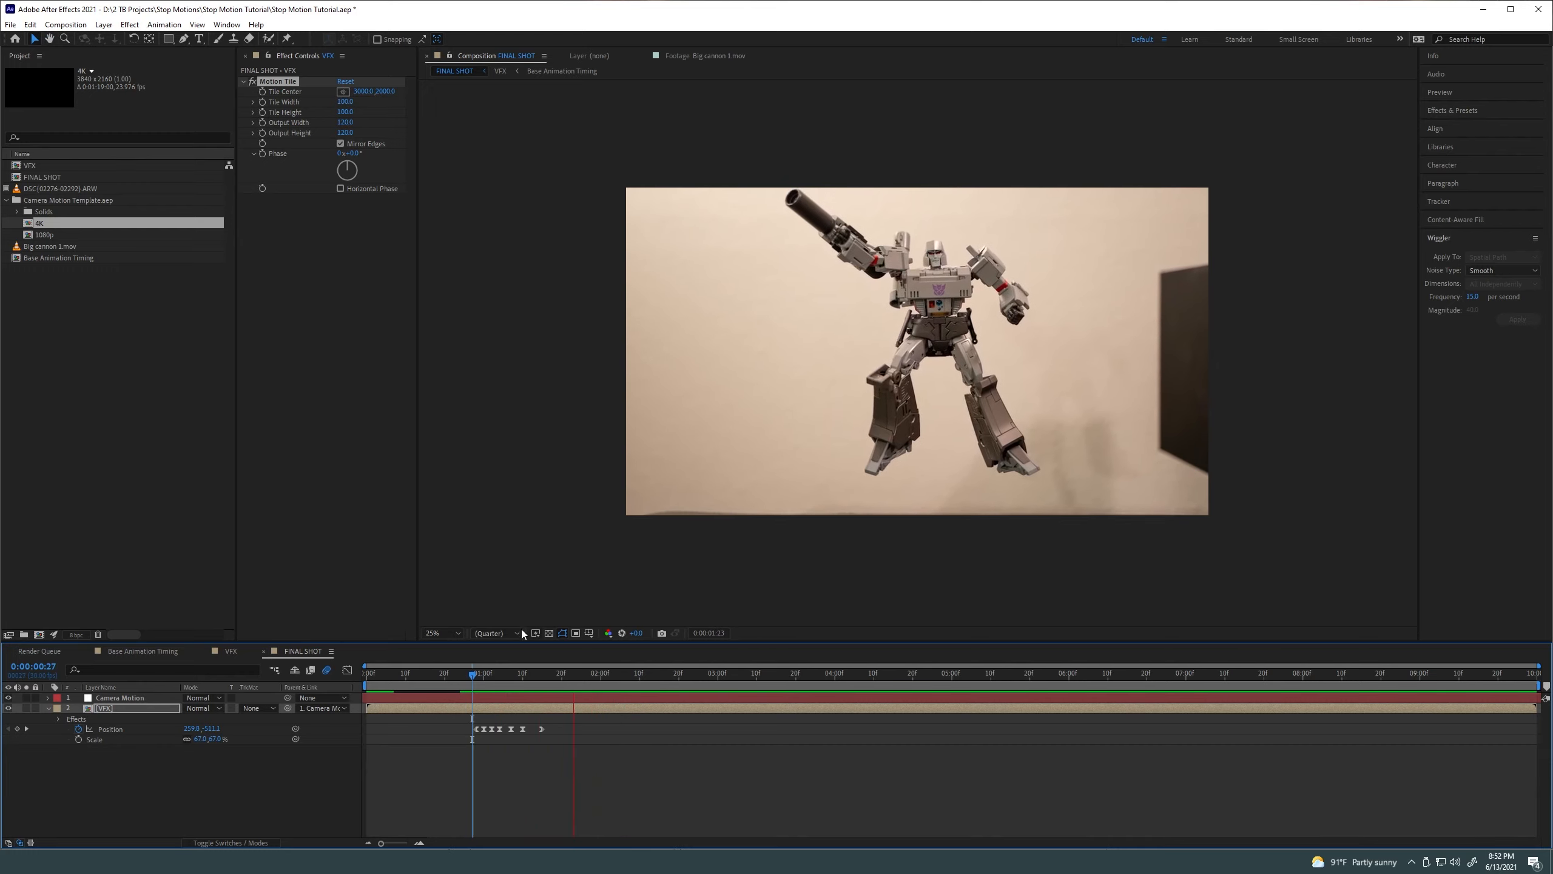
key("space")
key("Home")
key("space")
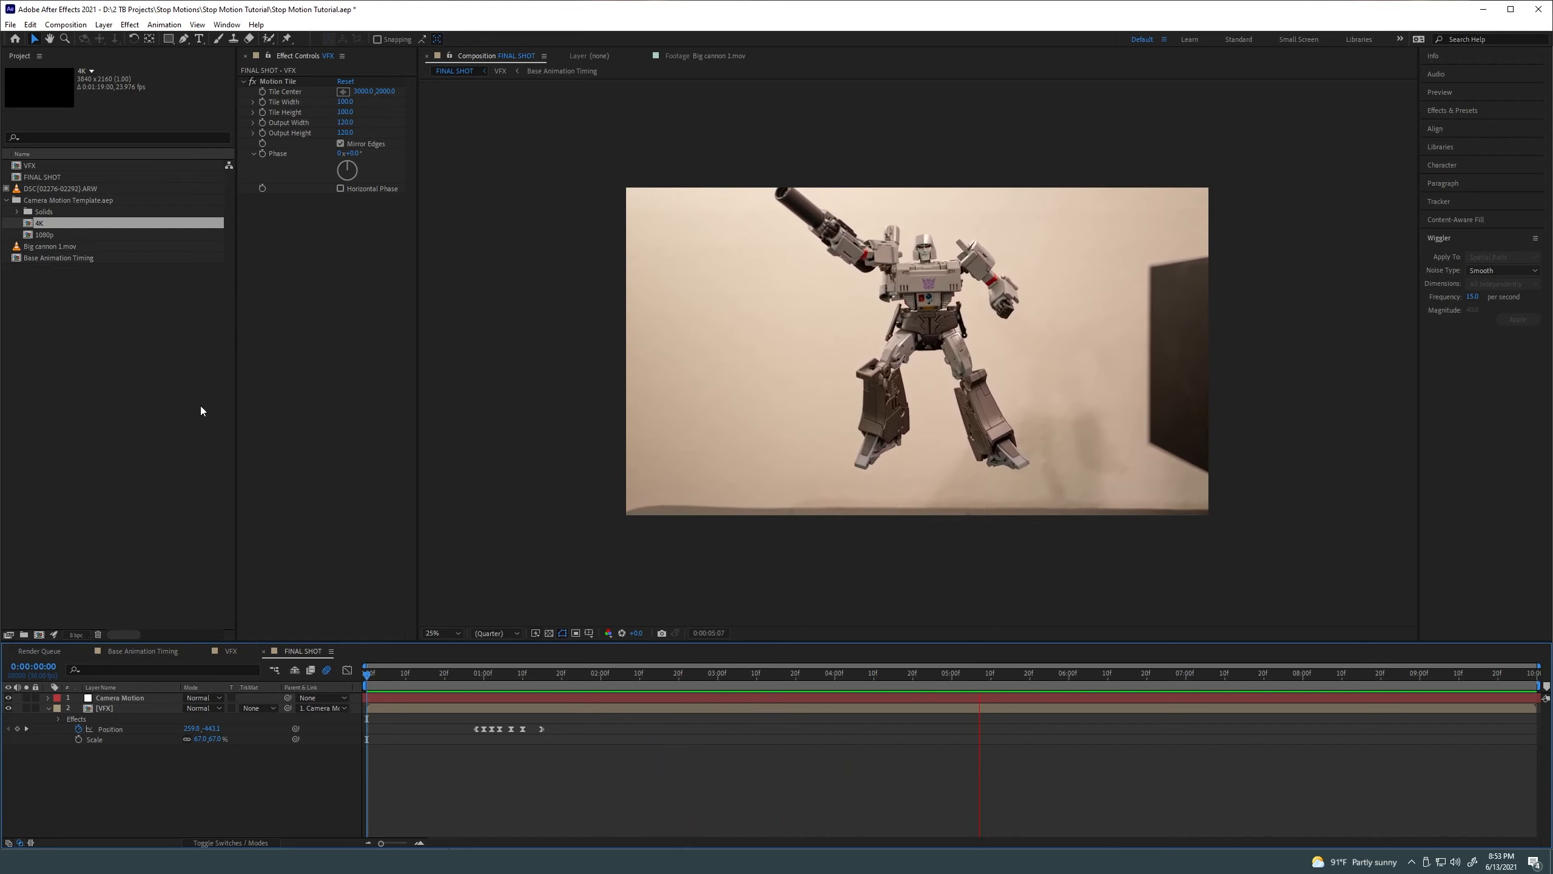
Select the FINAL SHOT composition in the project and scrub through the blast from 0:00:00:24 to 0:00:01:07
left_click(27, 177)
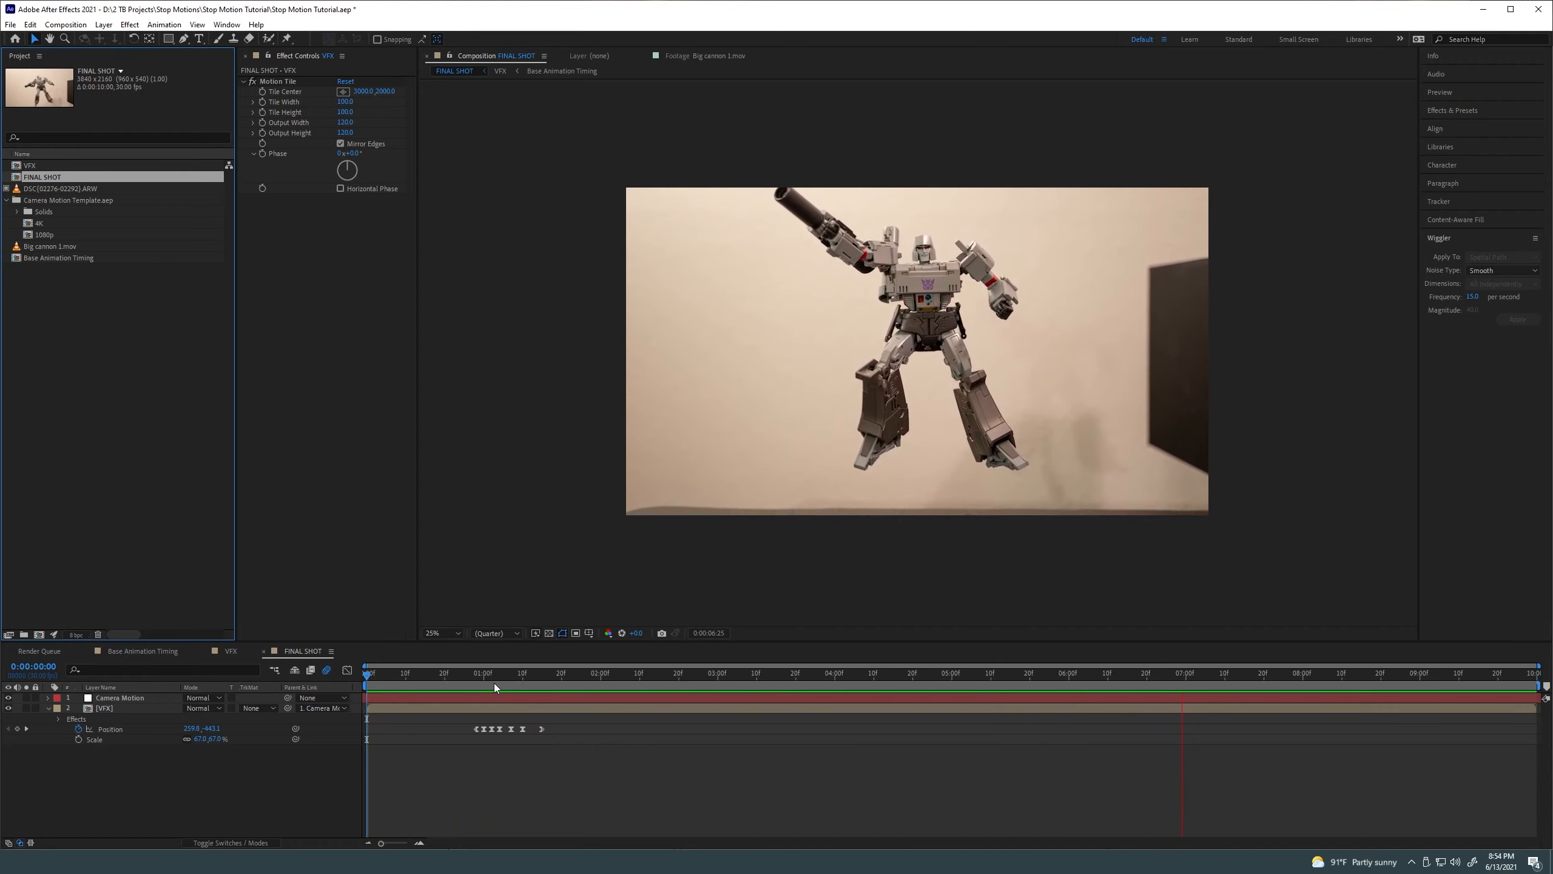
left_click(460, 677)
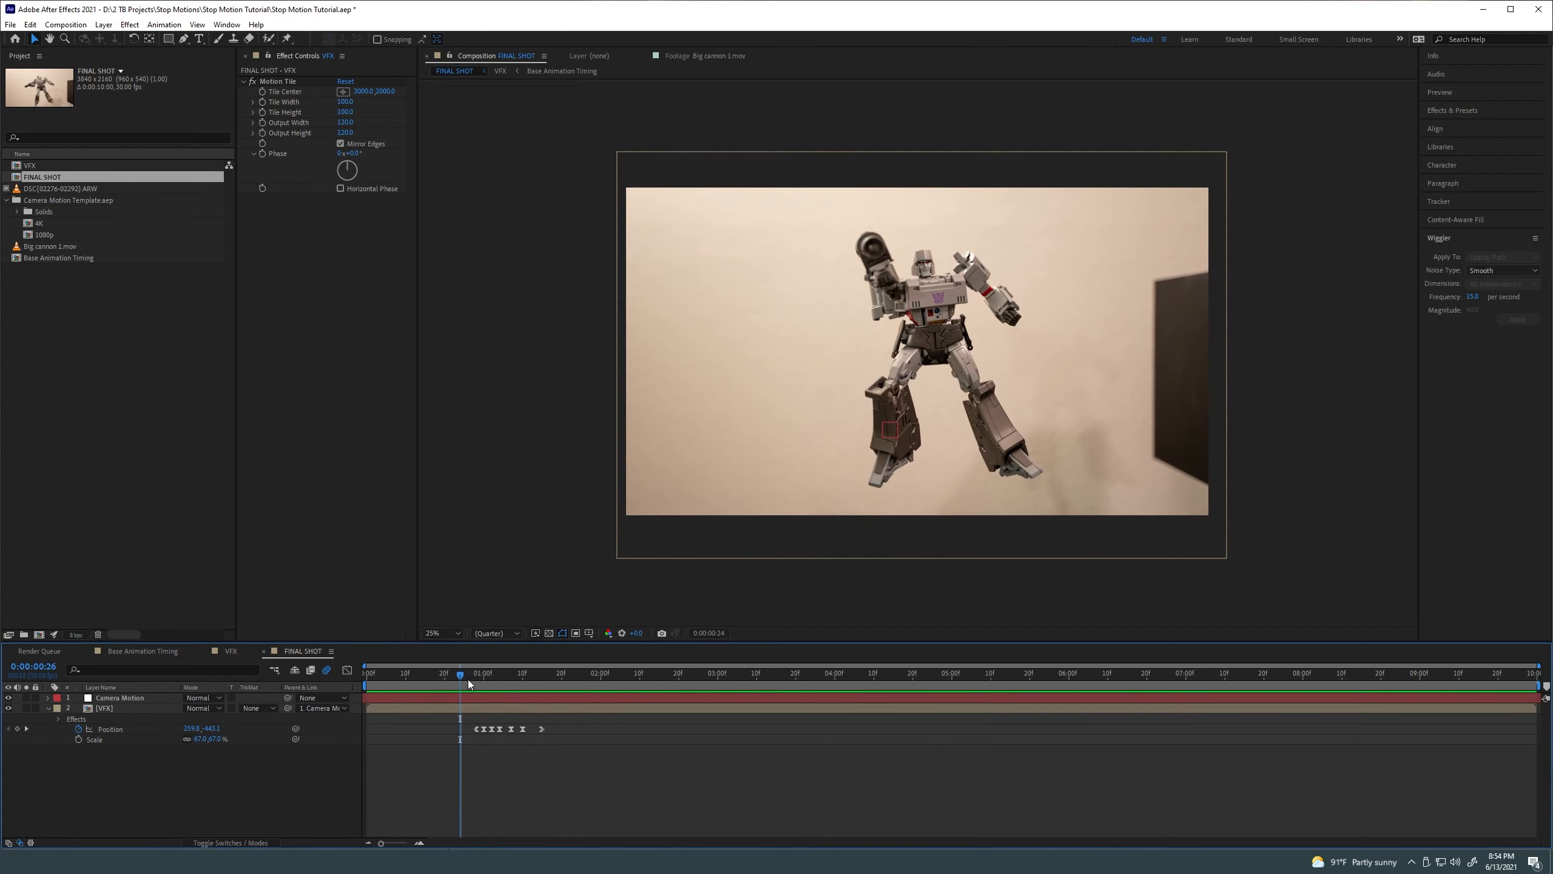
left_click_drag(468, 680, 512, 677)
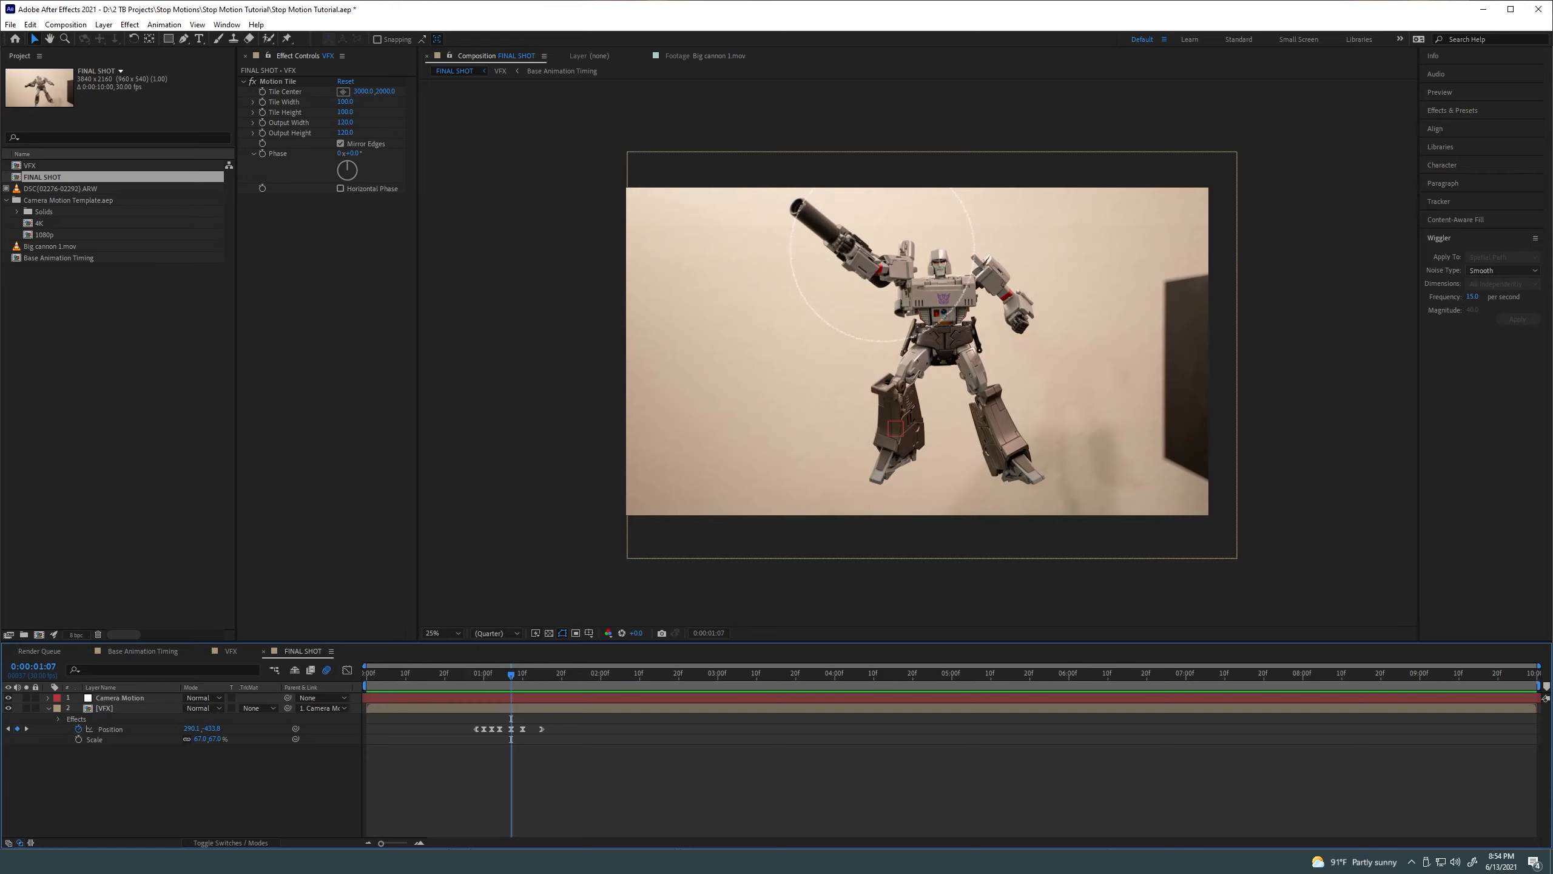
left_click(45, 177)
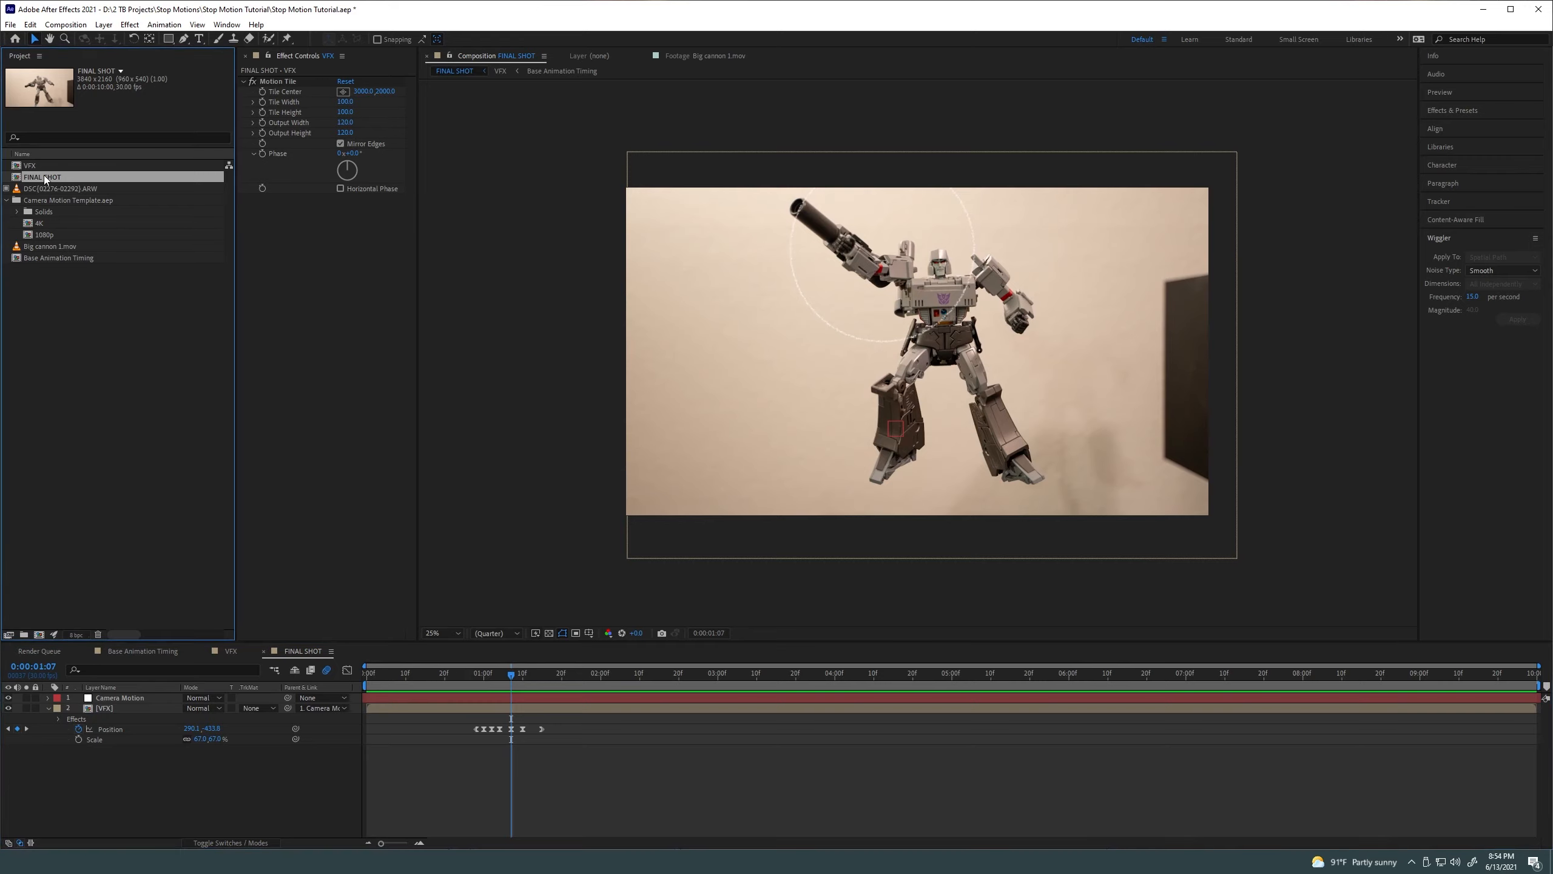
mouse_move(60, 175)
left_mouse_down()
mouse_move(98, 335)
mouse_move(206, 391)
mouse_move(72, 179)
left_mouse_up()
Examine the blast, shake and handheld motion between 0:00:00:23 and 0:00:01:27, ending at 0:00:00:26
left_click_drag(510, 675, 454, 675)
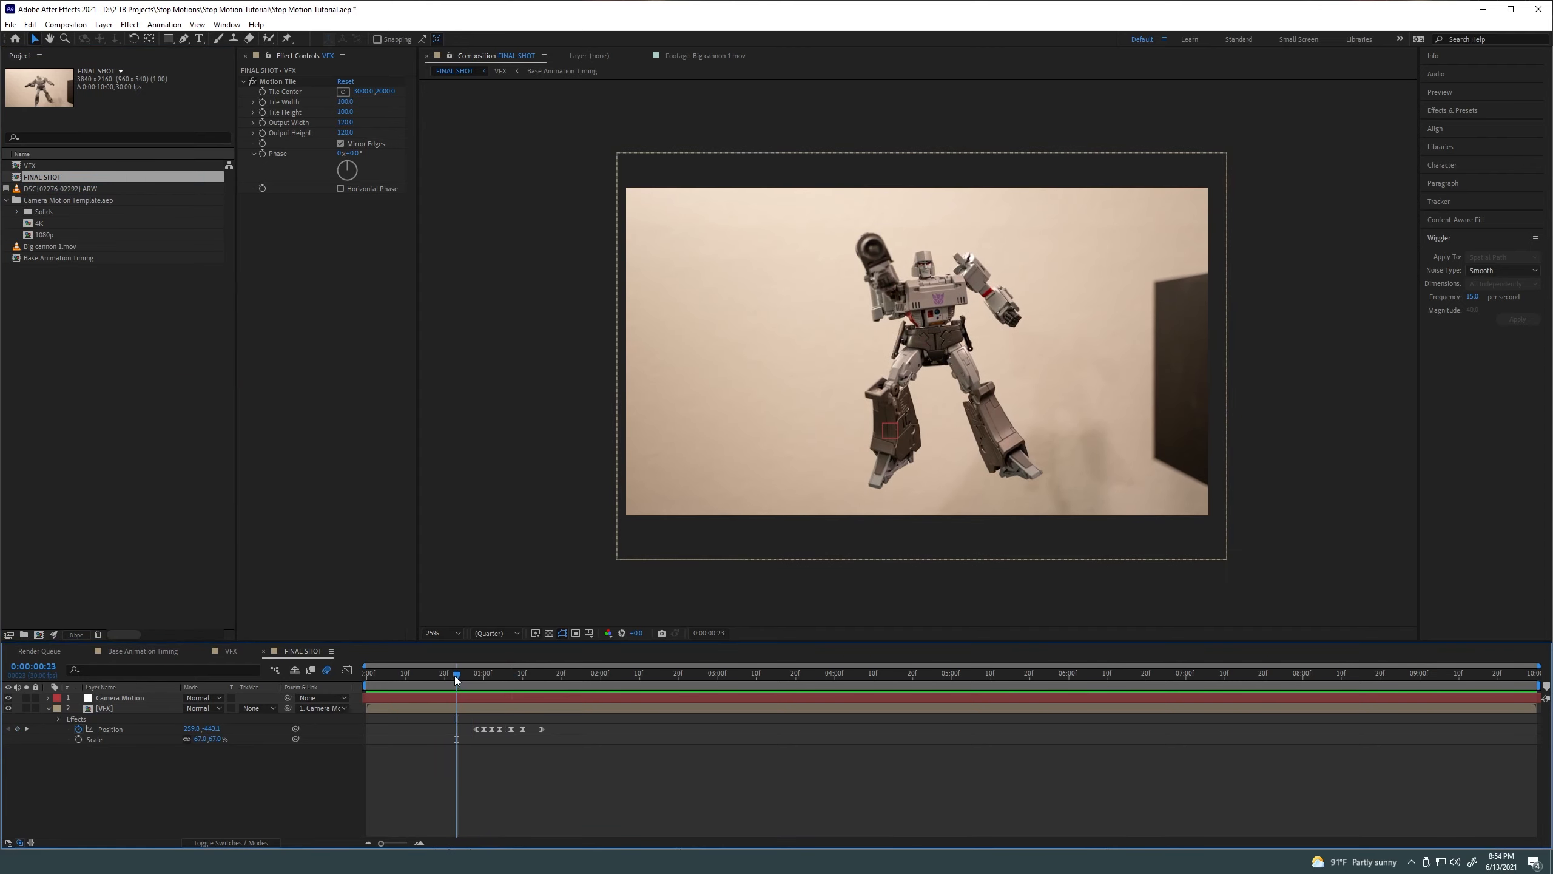
key("Page_Down")
key("Page_Down")
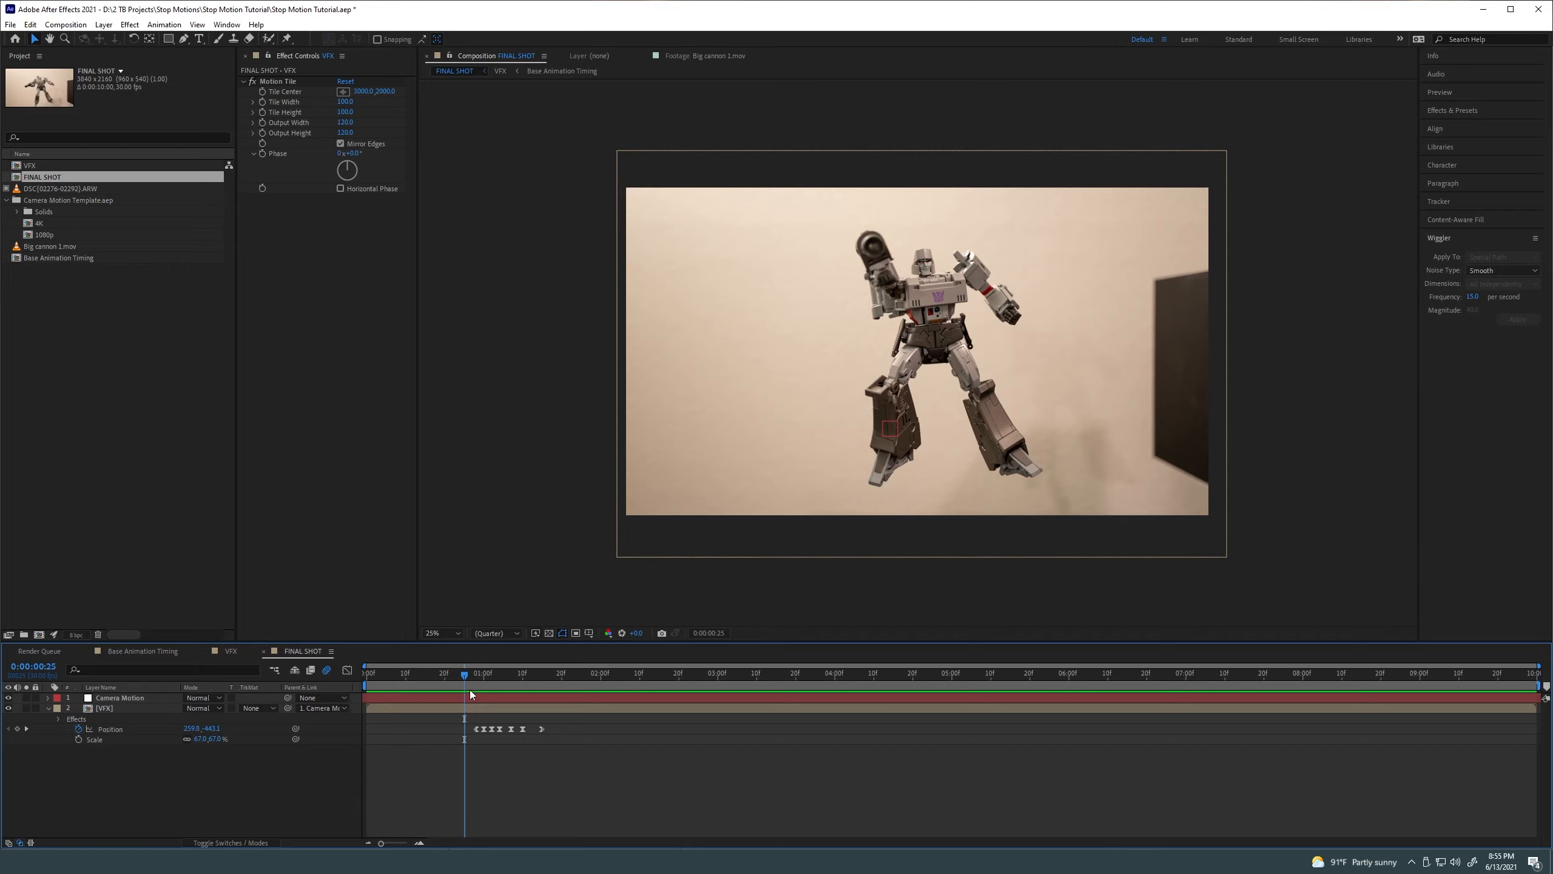
left_click_drag(471, 680, 492, 676)
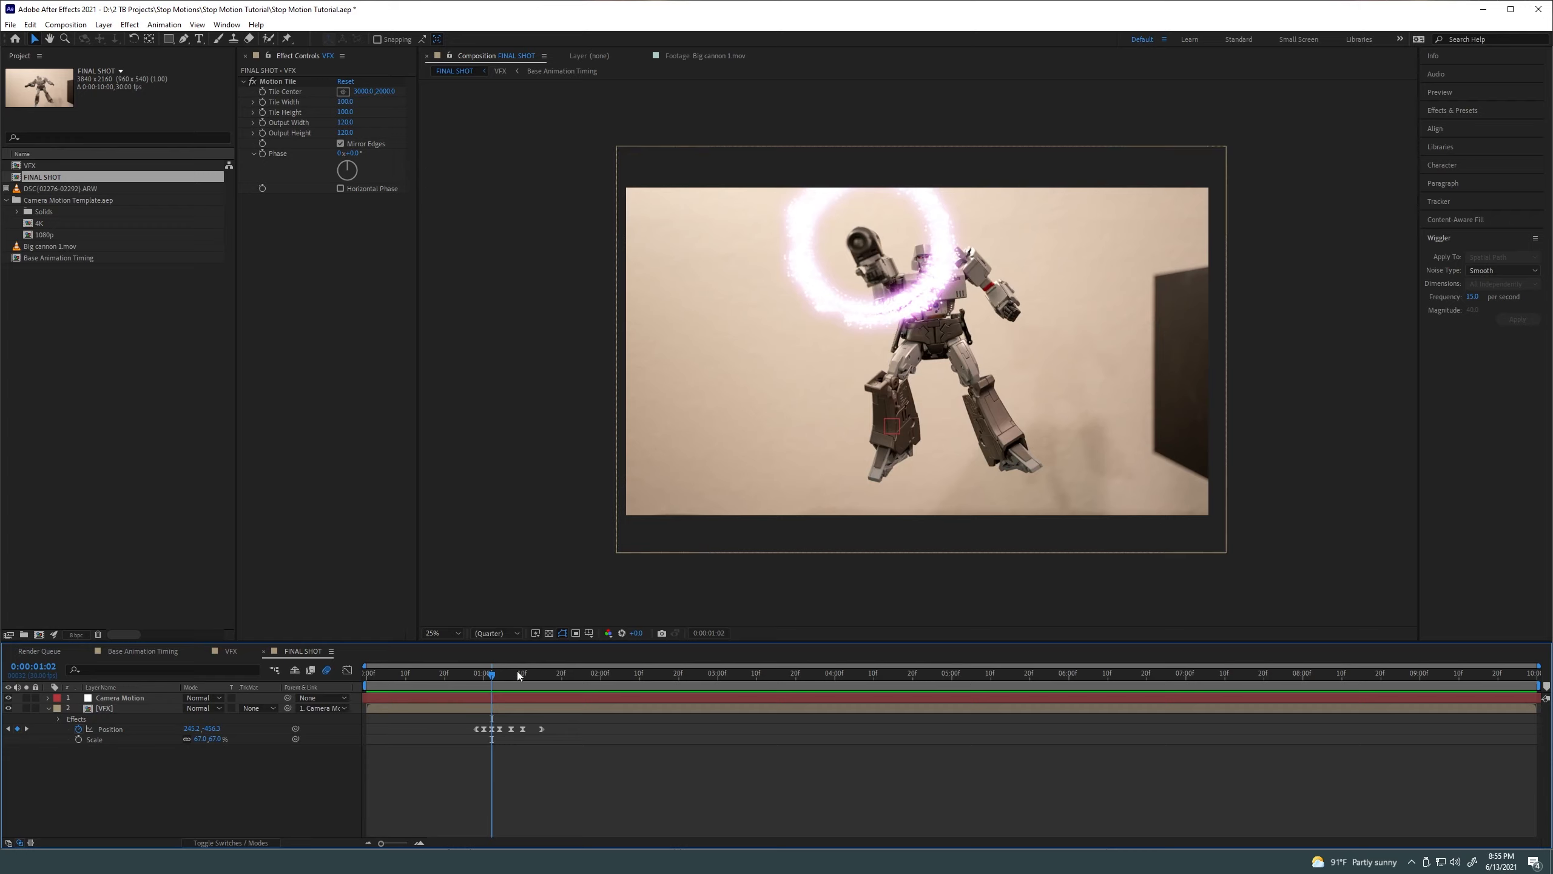
left_click_drag(505, 676, 546, 678)
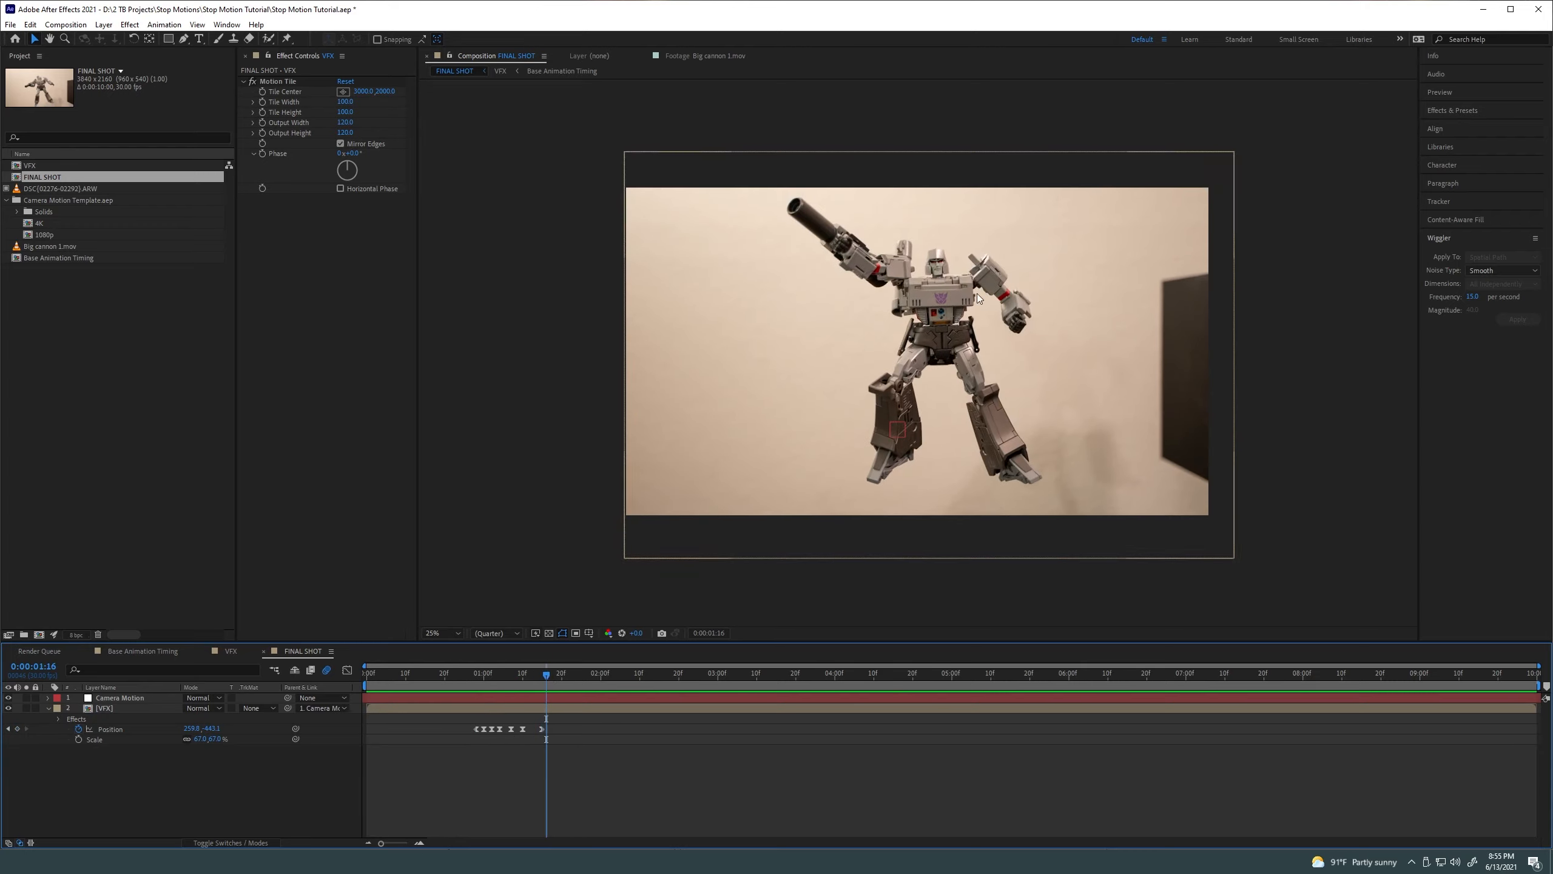
left_click(565, 674)
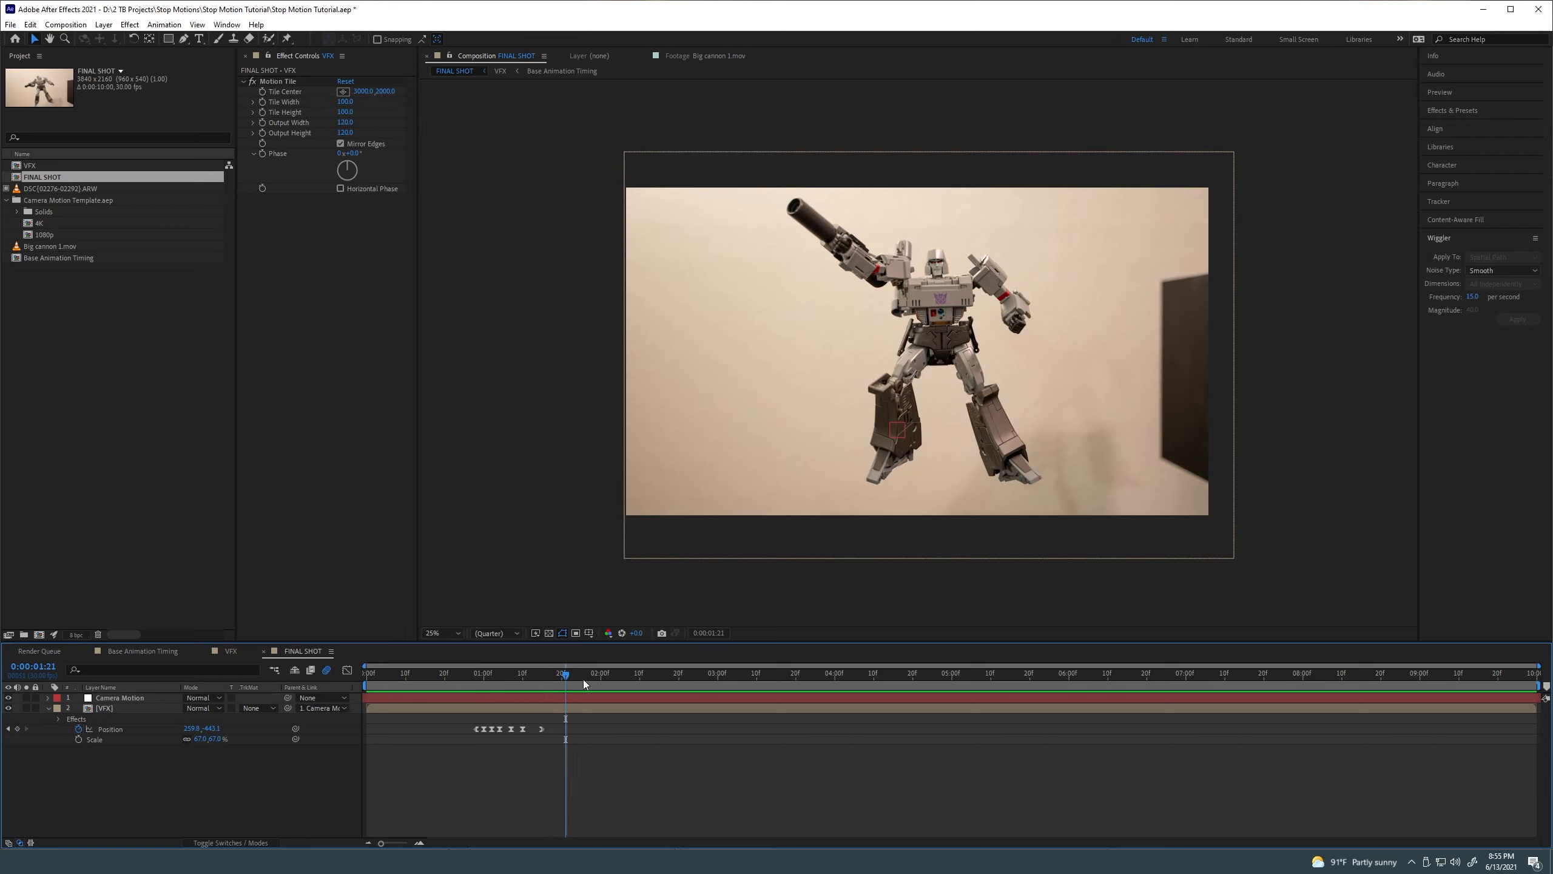
left_click_drag(582, 680, 590, 682)
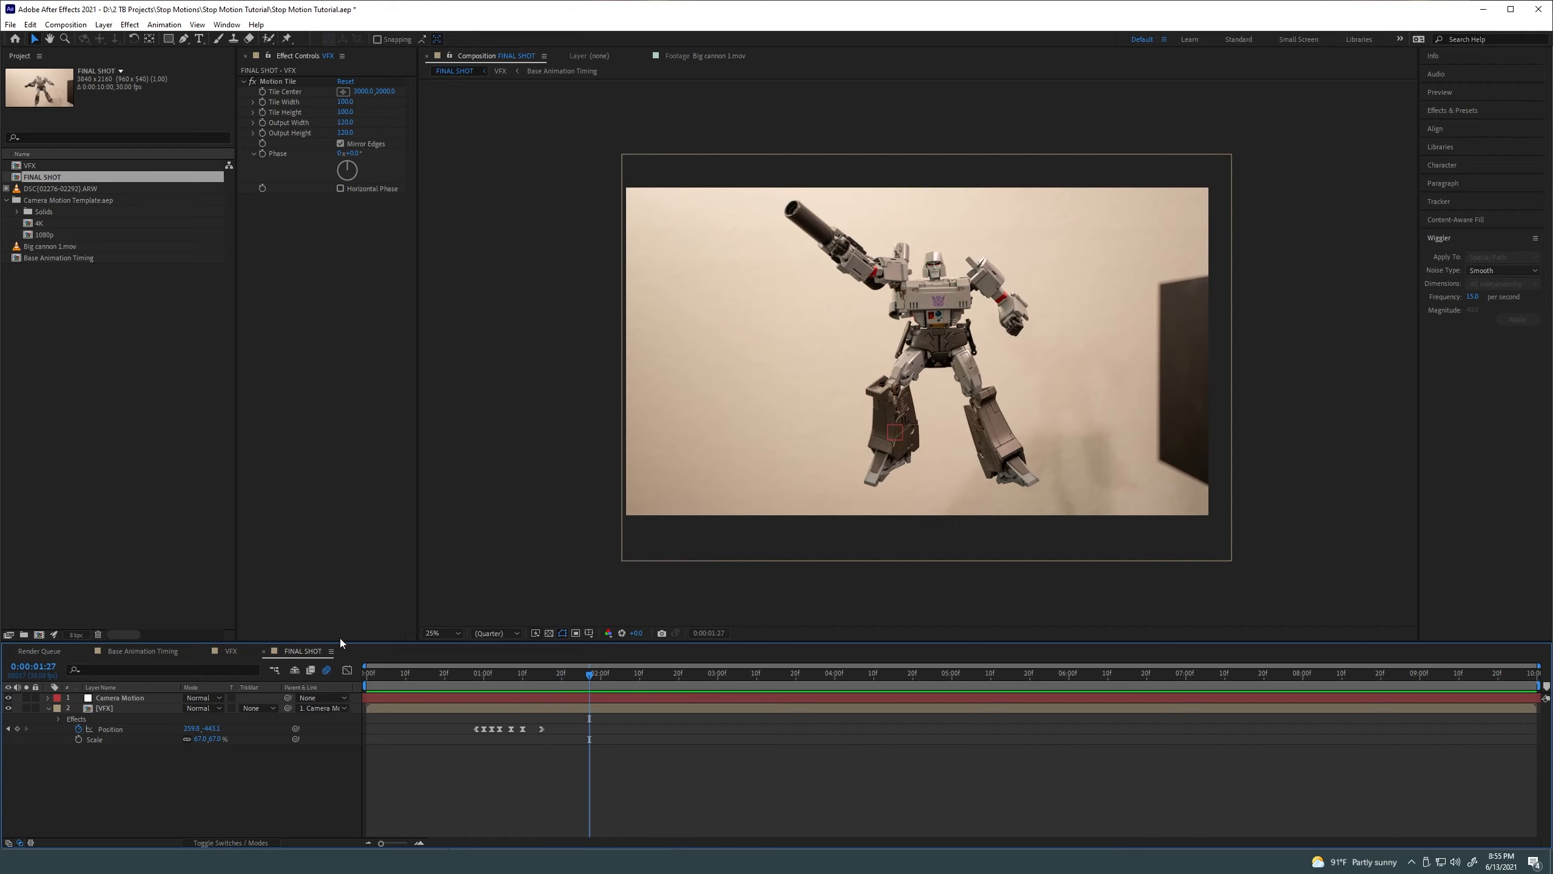
left_click_drag(408, 677, 468, 675)
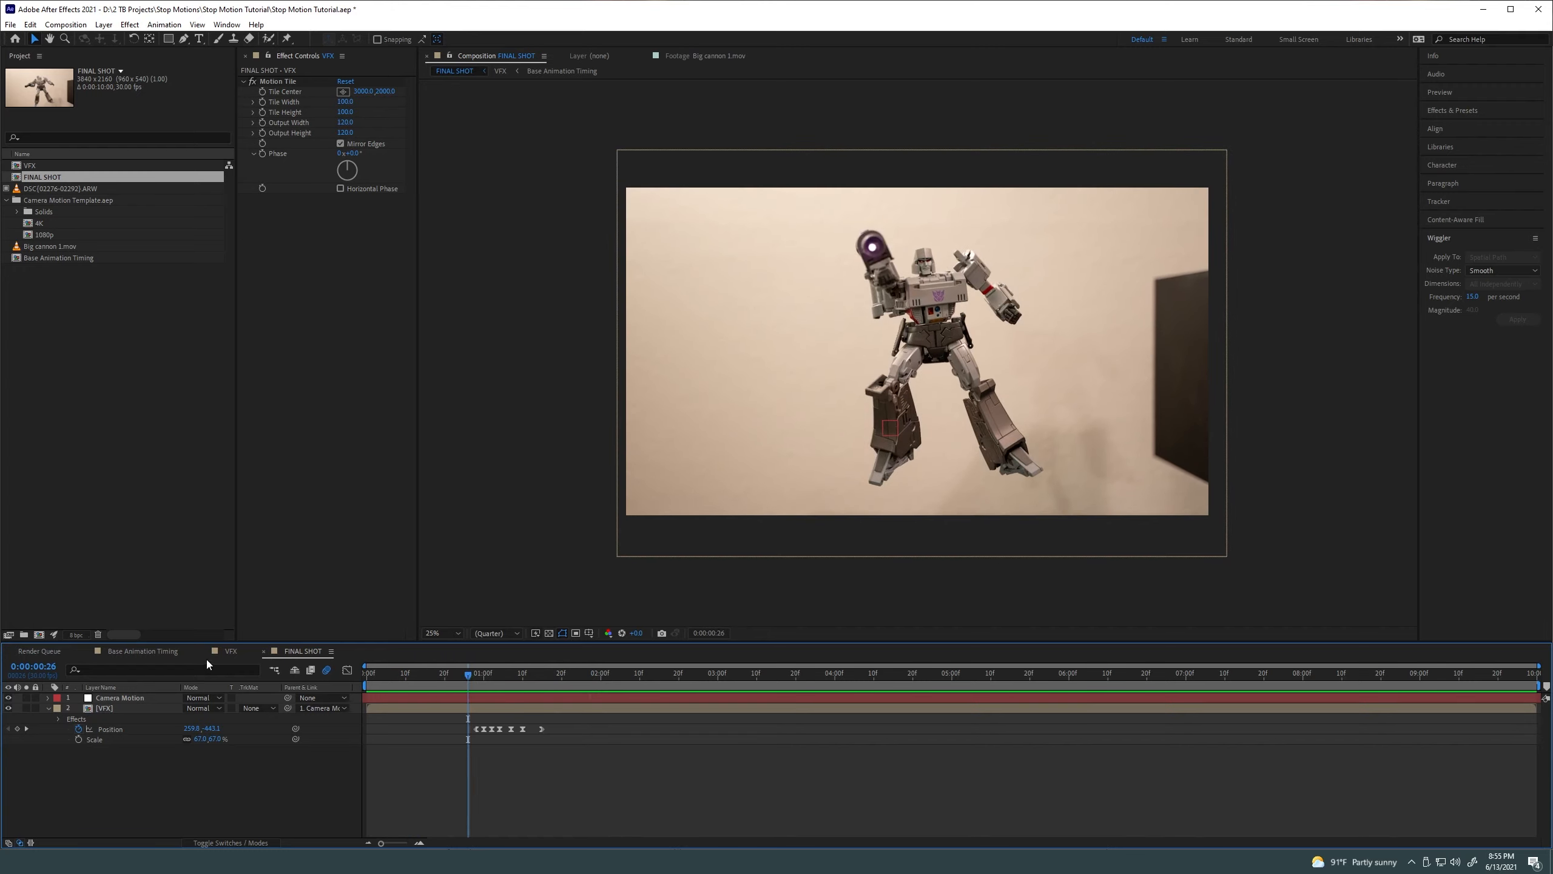
Review the Base Animation Timing and VFX compositions, return to FINAL SHOT at 0:00:01:12, and clear the project item selection
left_click(138, 652)
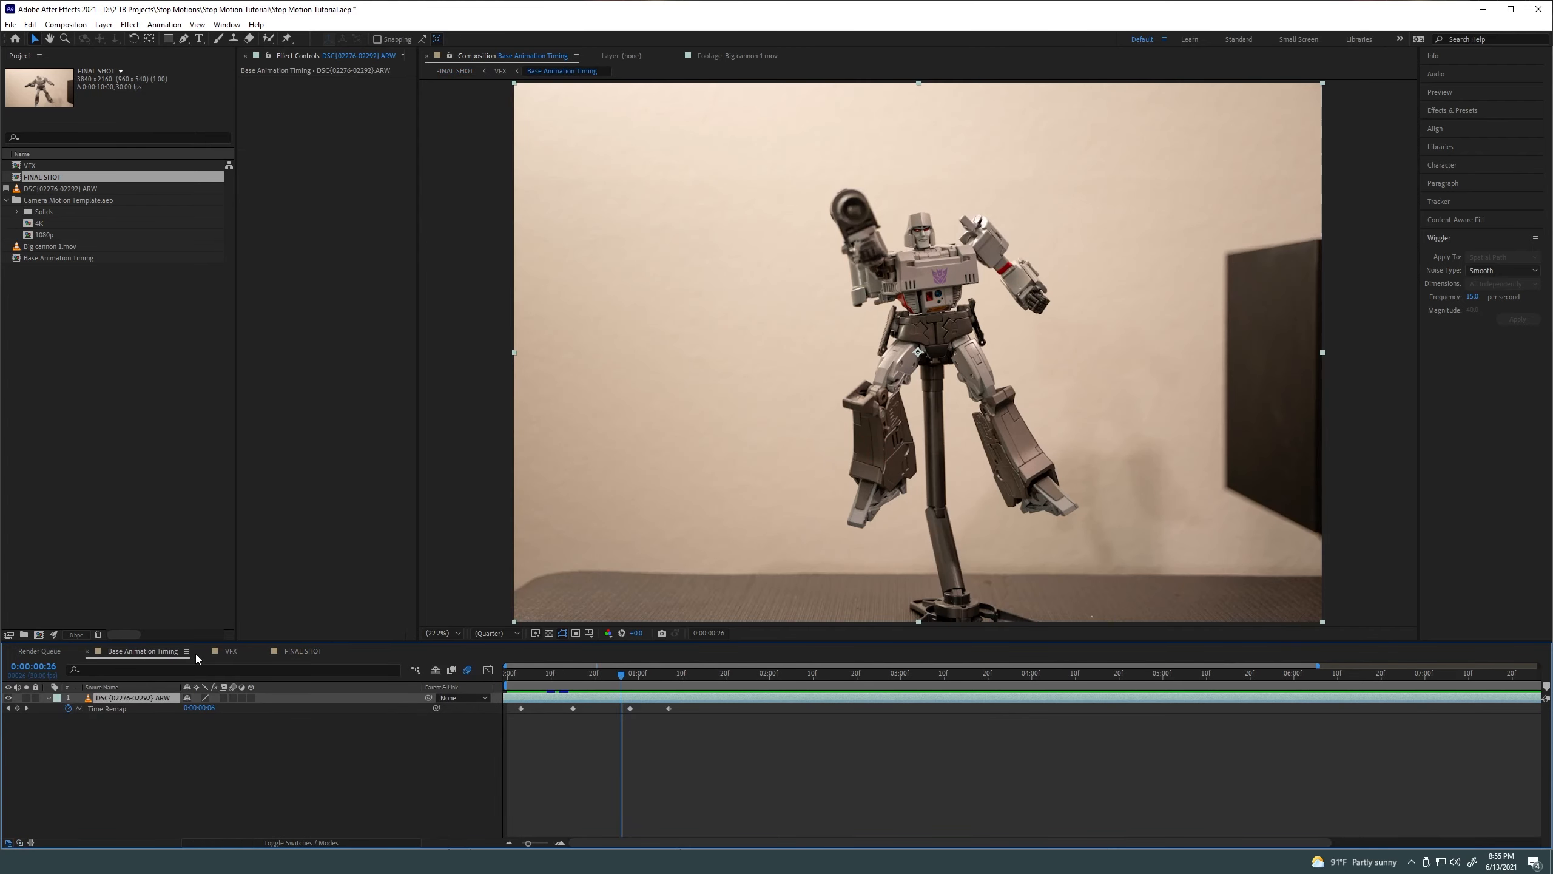
left_click(231, 652)
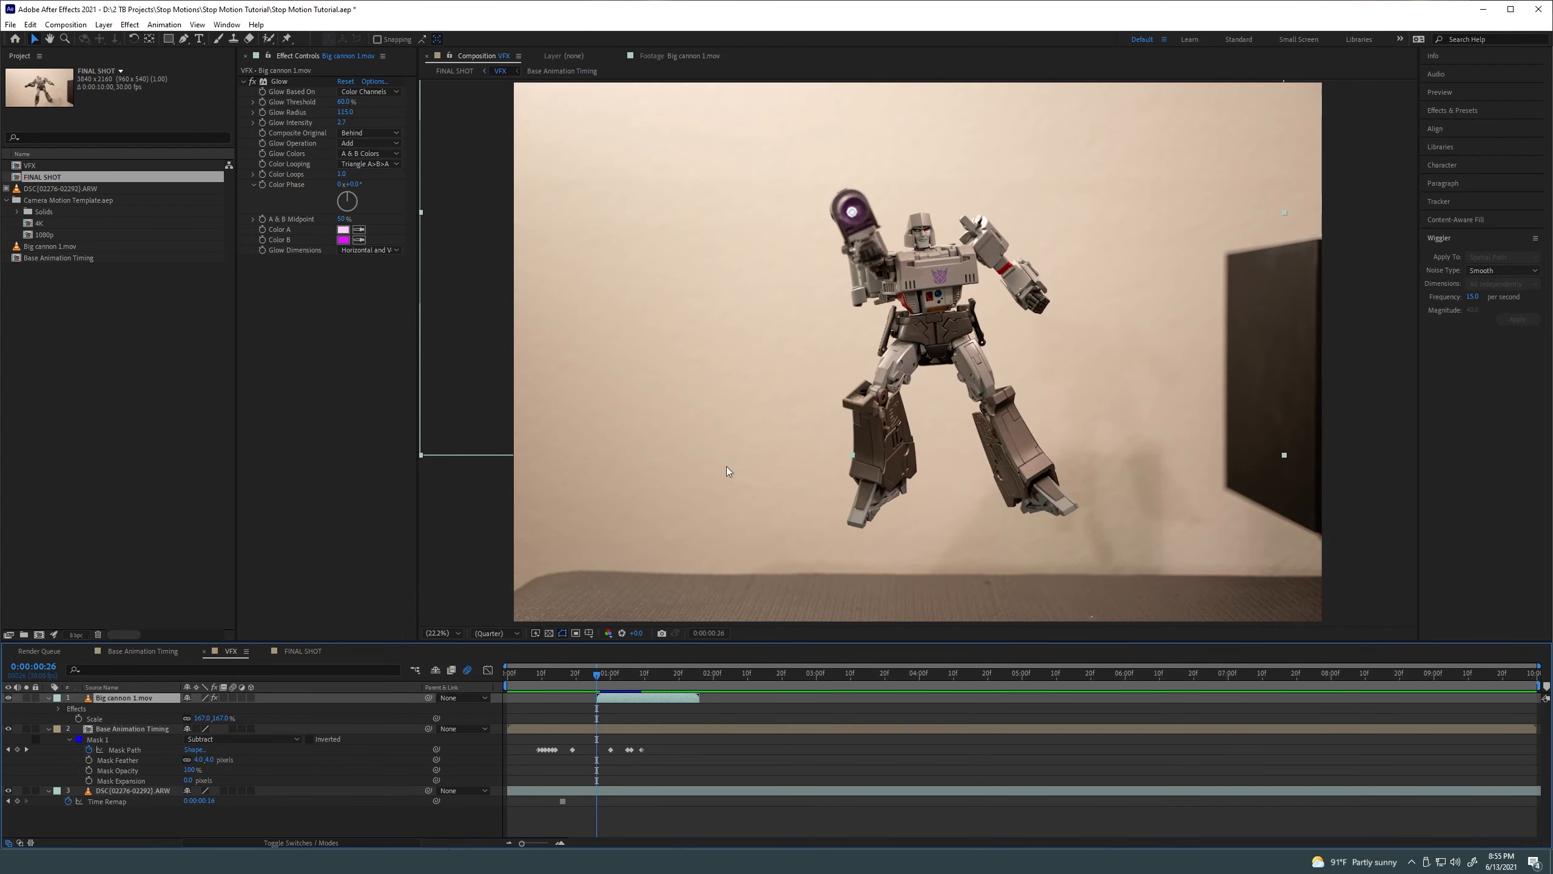
left_click(301, 653)
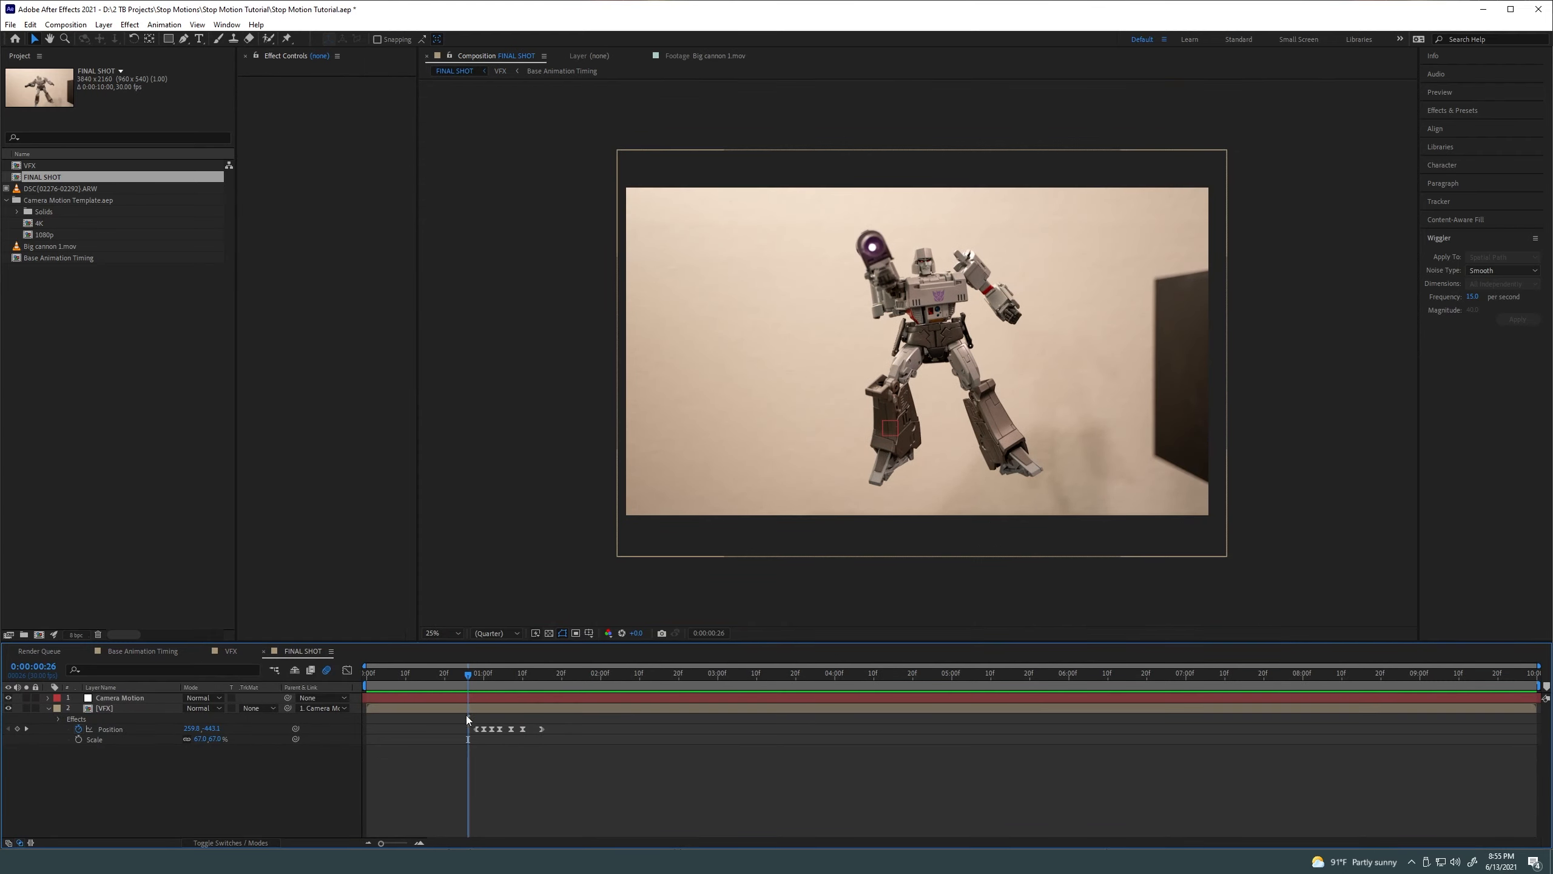
left_click_drag(490, 671, 530, 673)
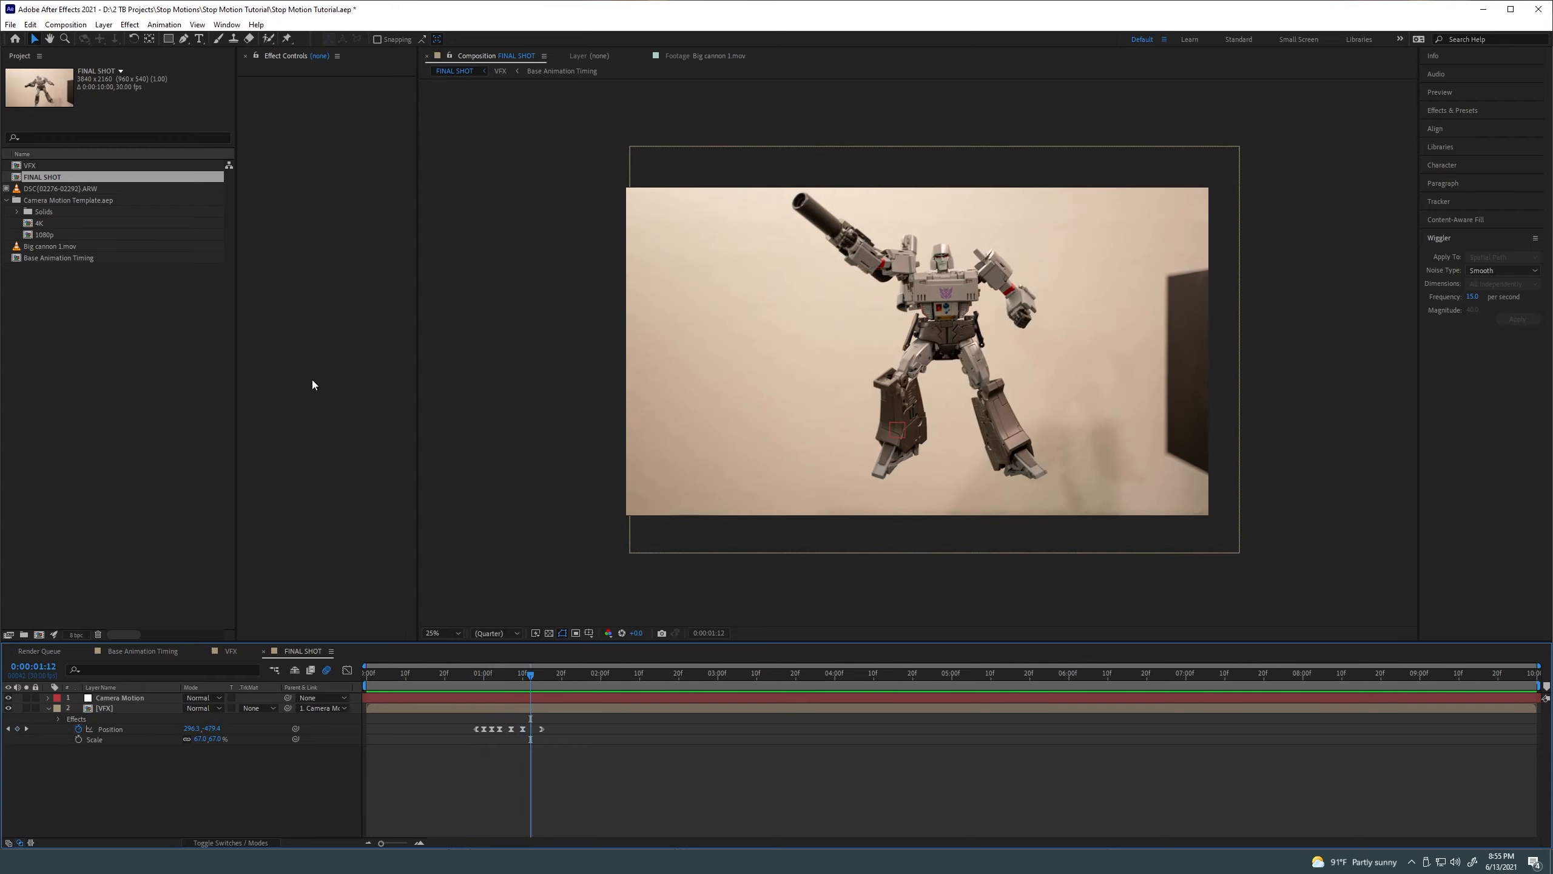
left_click(108, 292)
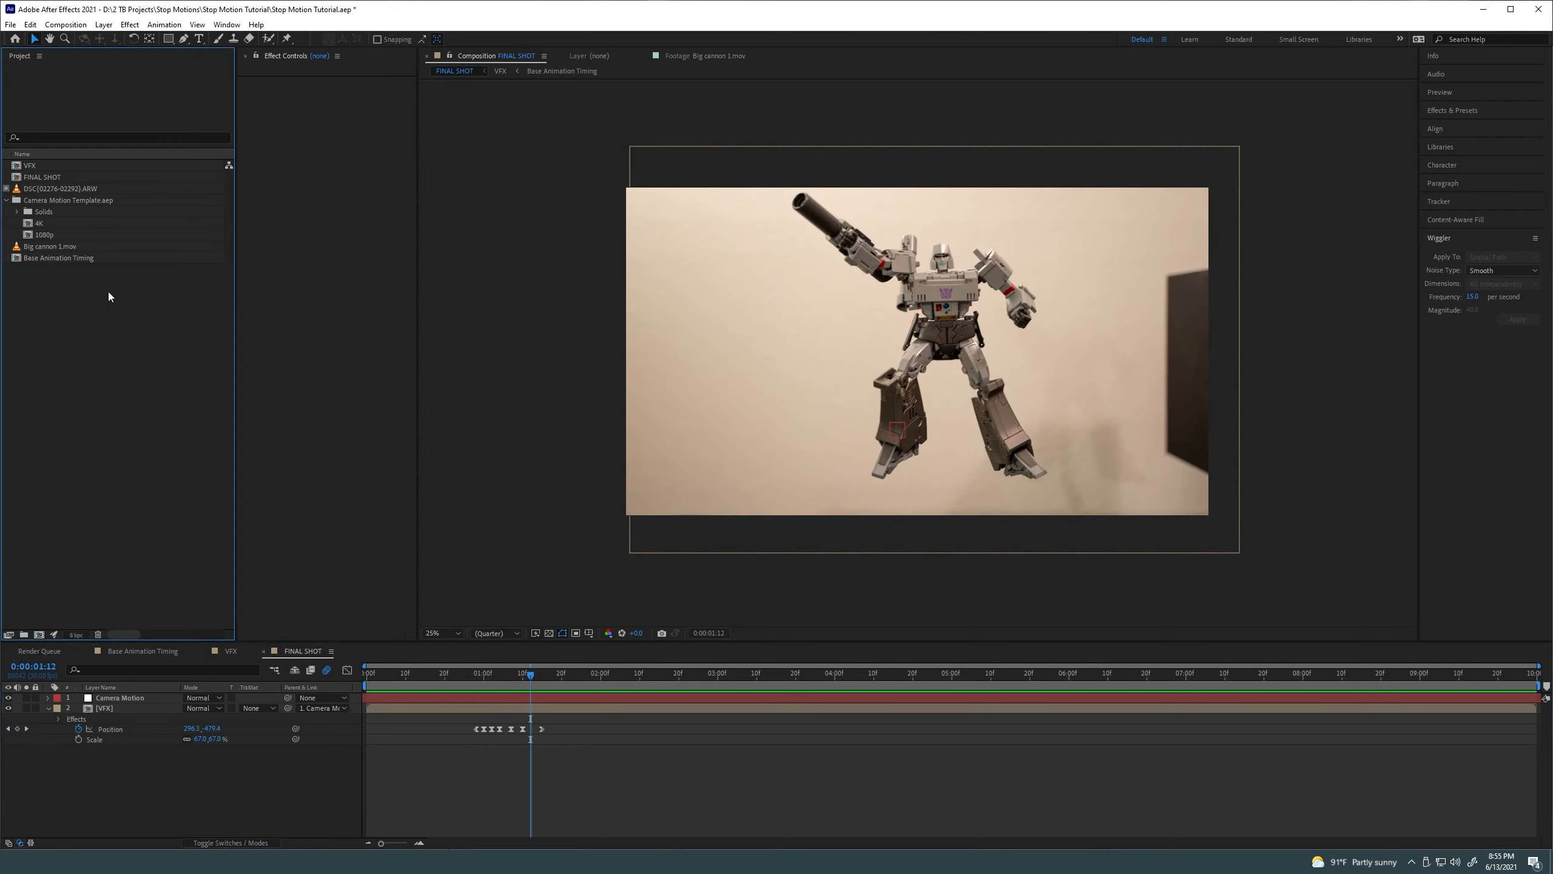
Examine the FINAL SHOT frame at 0:00:01:18, first fitted to the viewer and then with its surrounding edges at 25% magnification
left_click(550, 676)
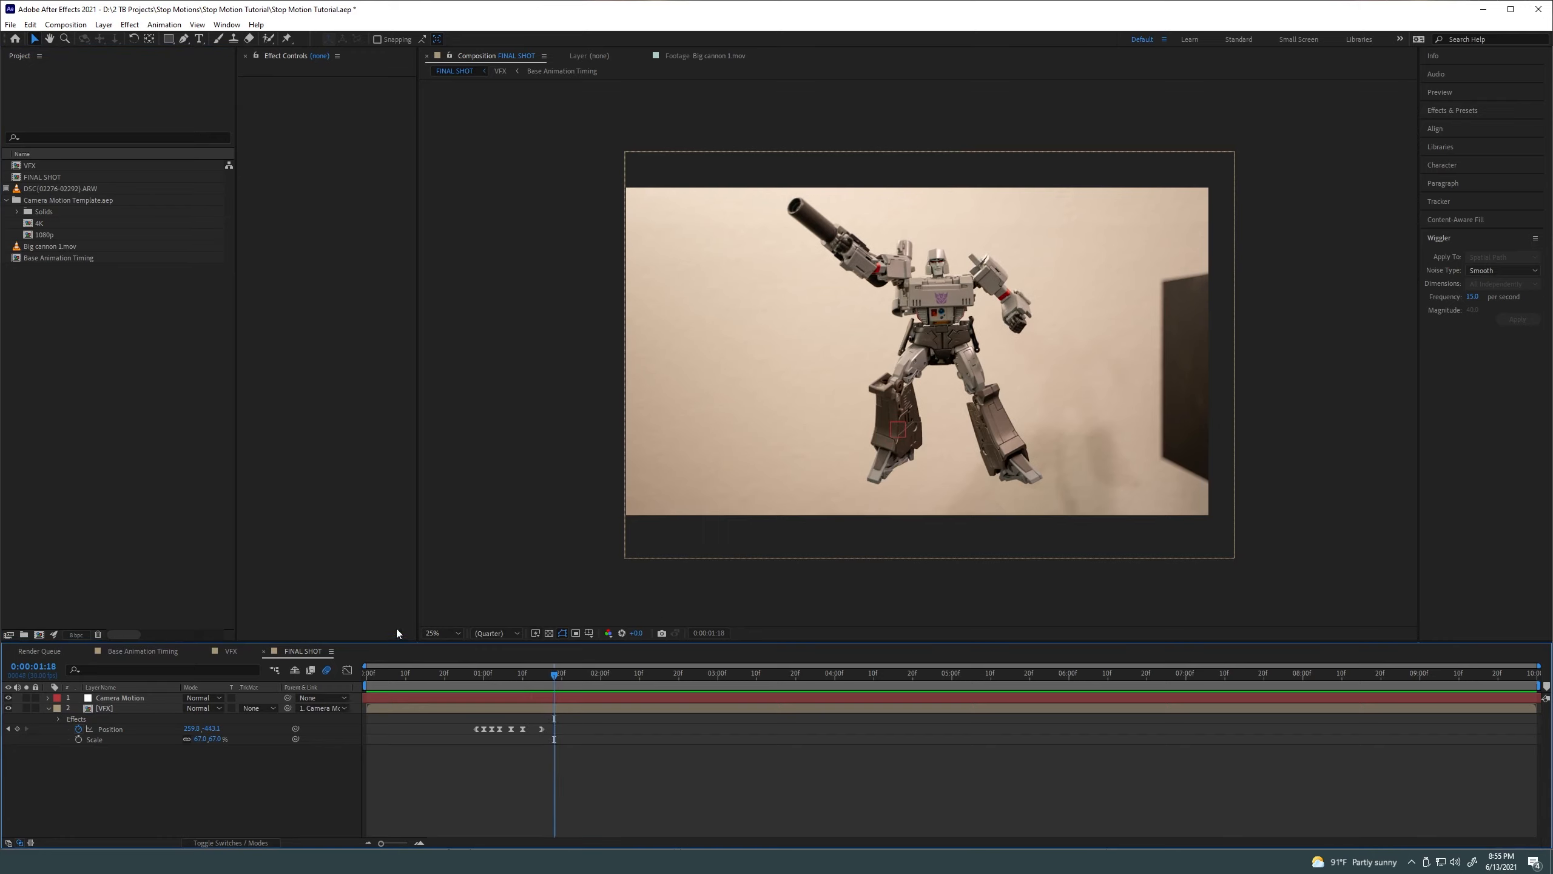
left_click(451, 633)
left_click(434, 415)
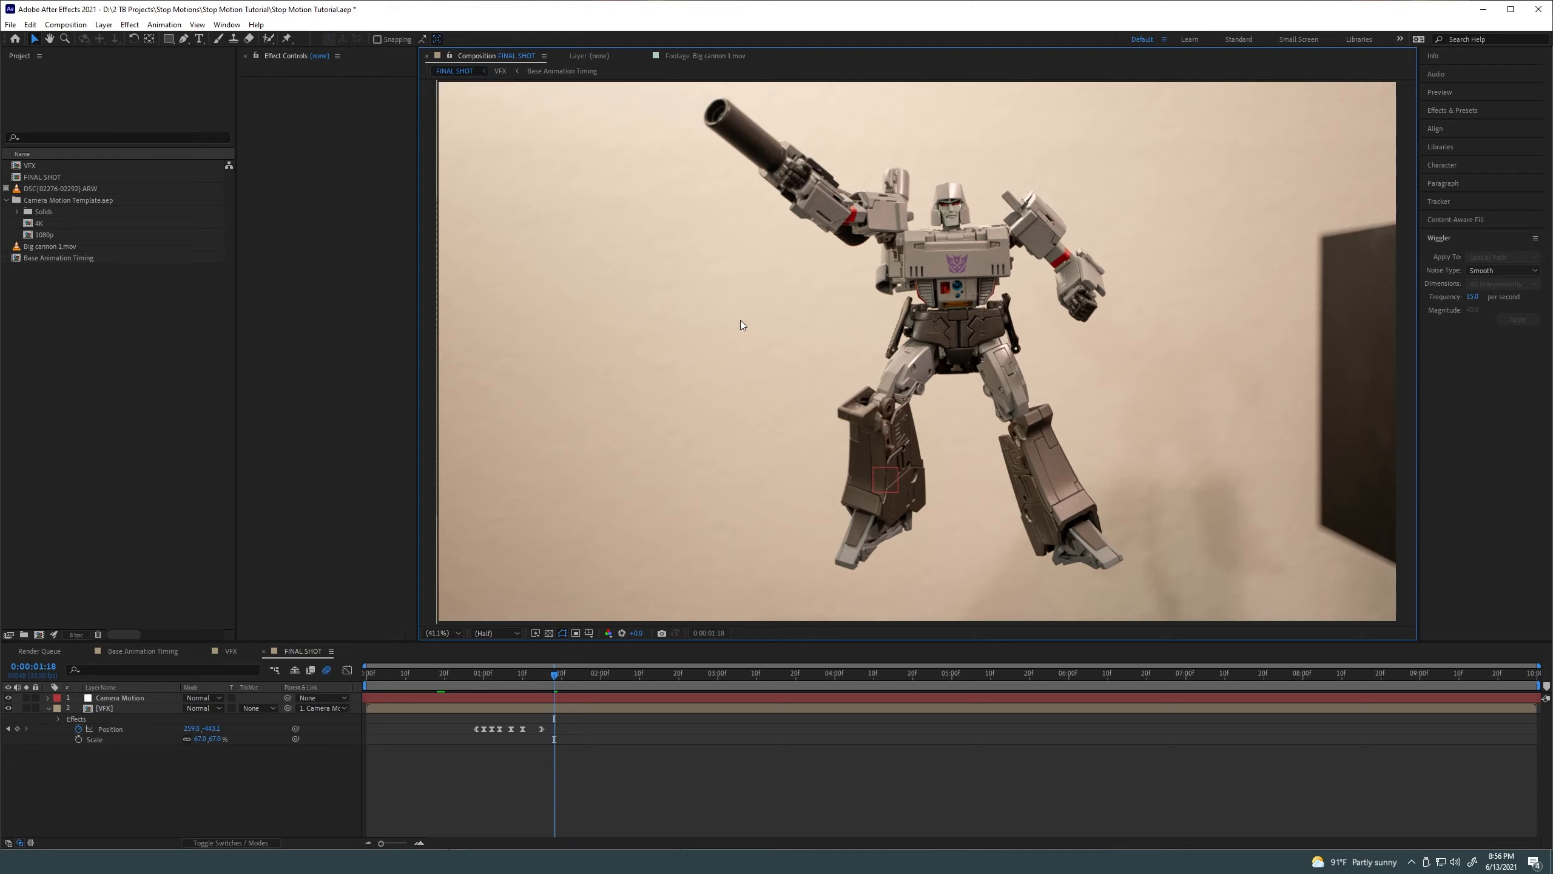
key("comma")
key("comma")
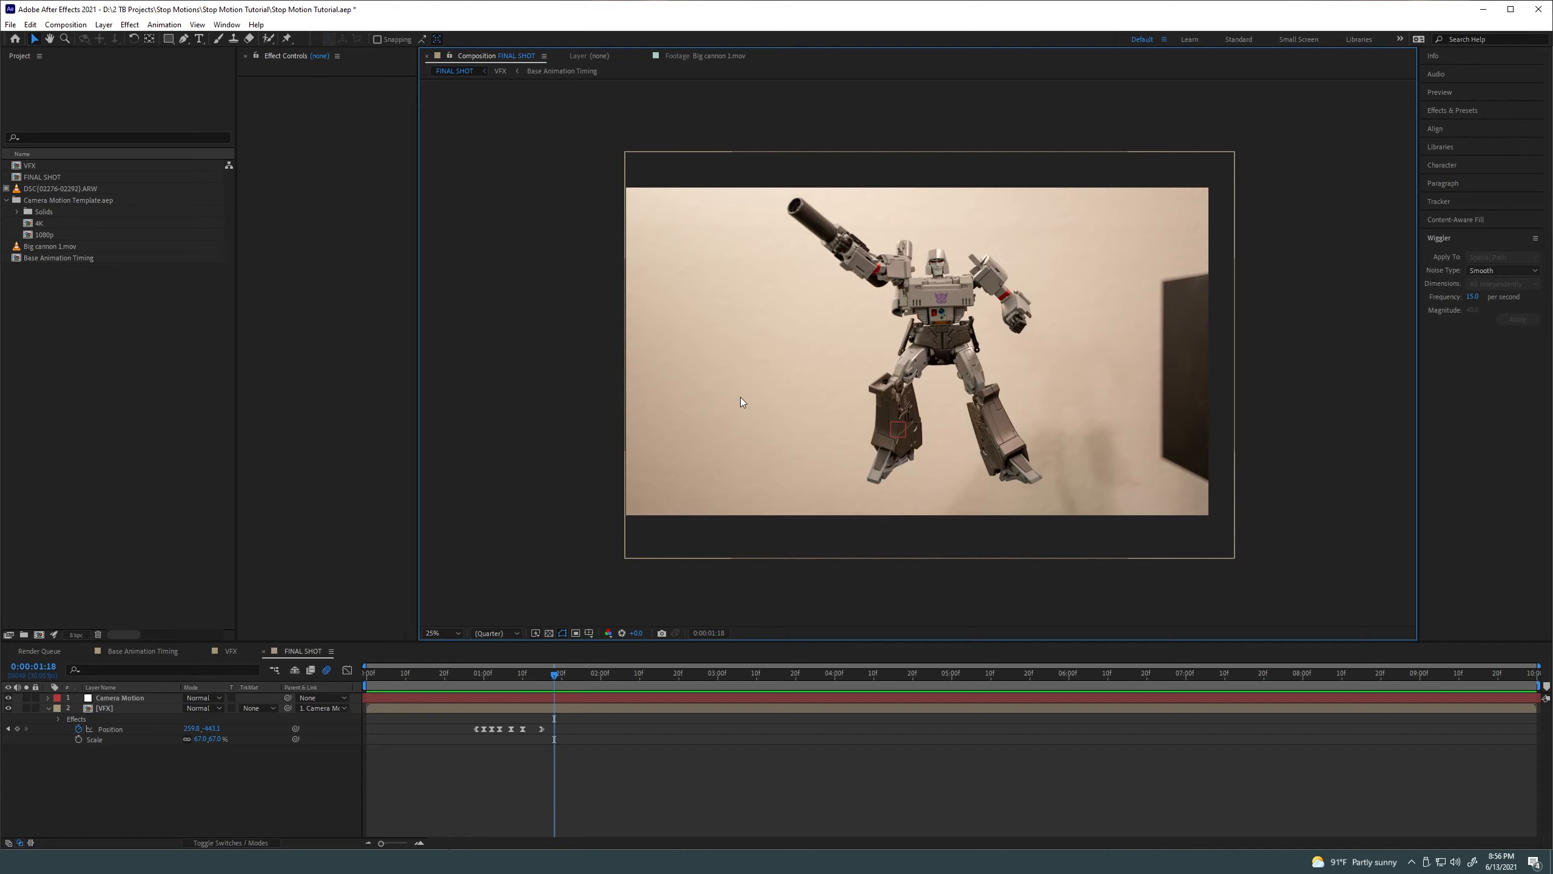
Move to 0:00:01:23, check the frame edges at different magnifications, and fit the composition to the viewer
left_click(573, 675)
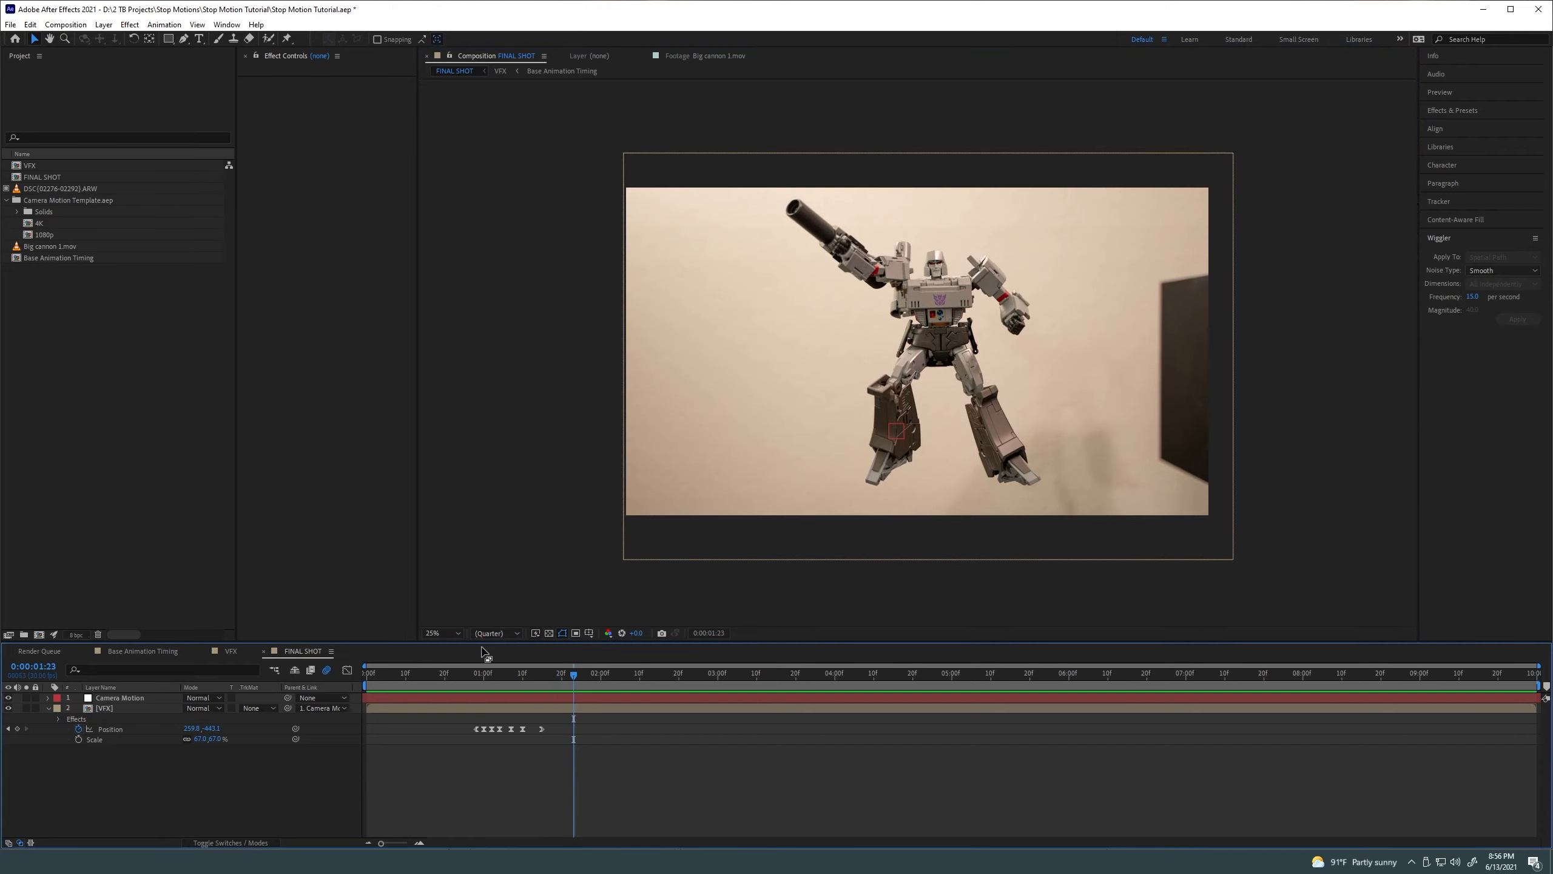
key("period")
key("period")
key("comma")
key("comma")
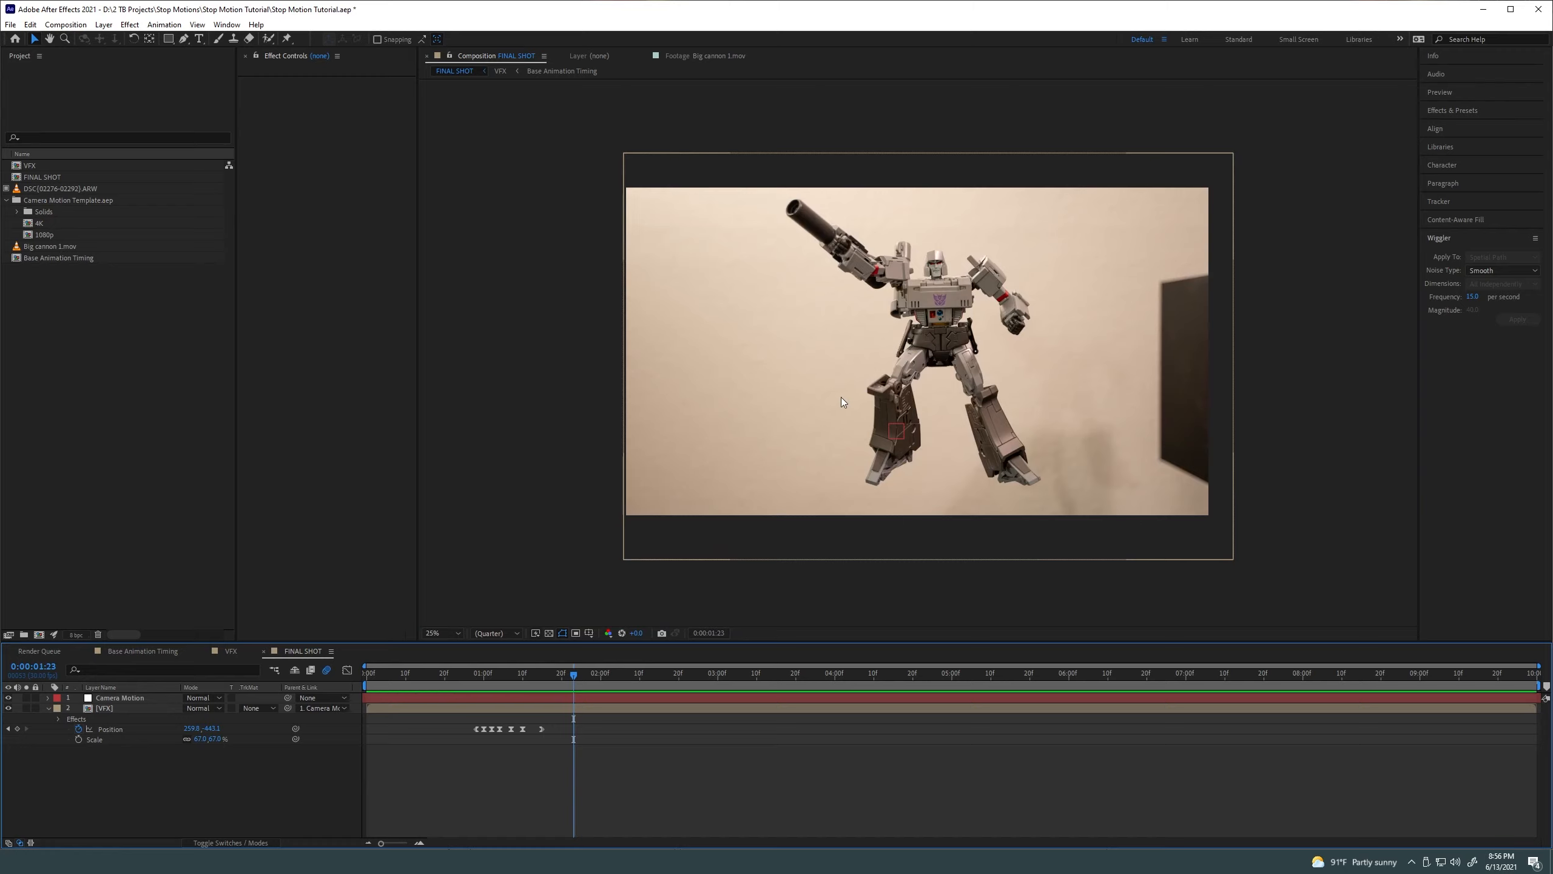
left_click(454, 633)
left_click(461, 417)
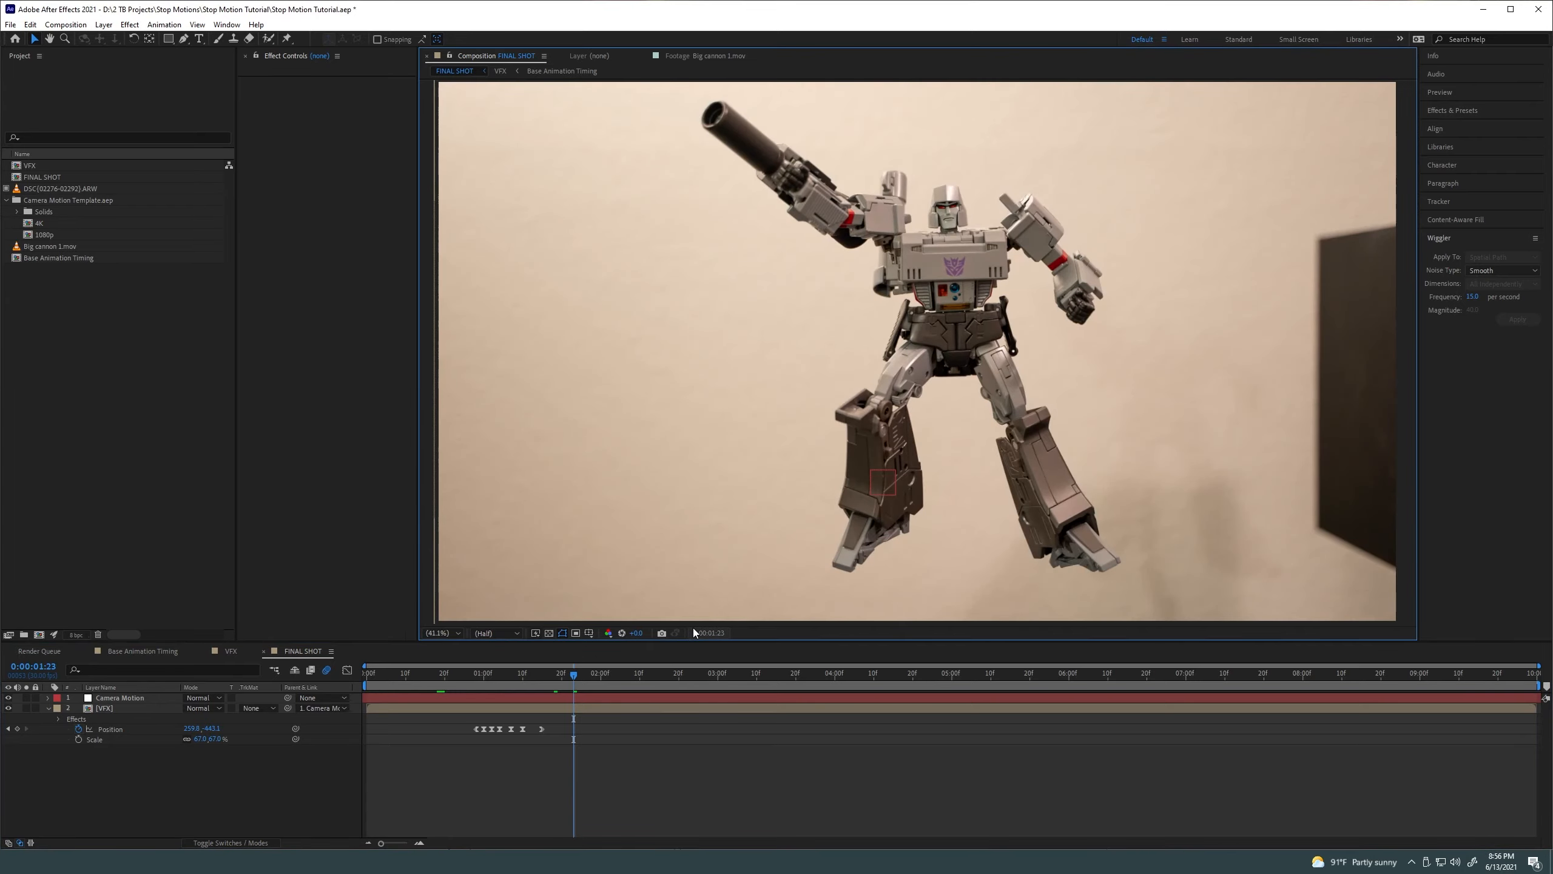